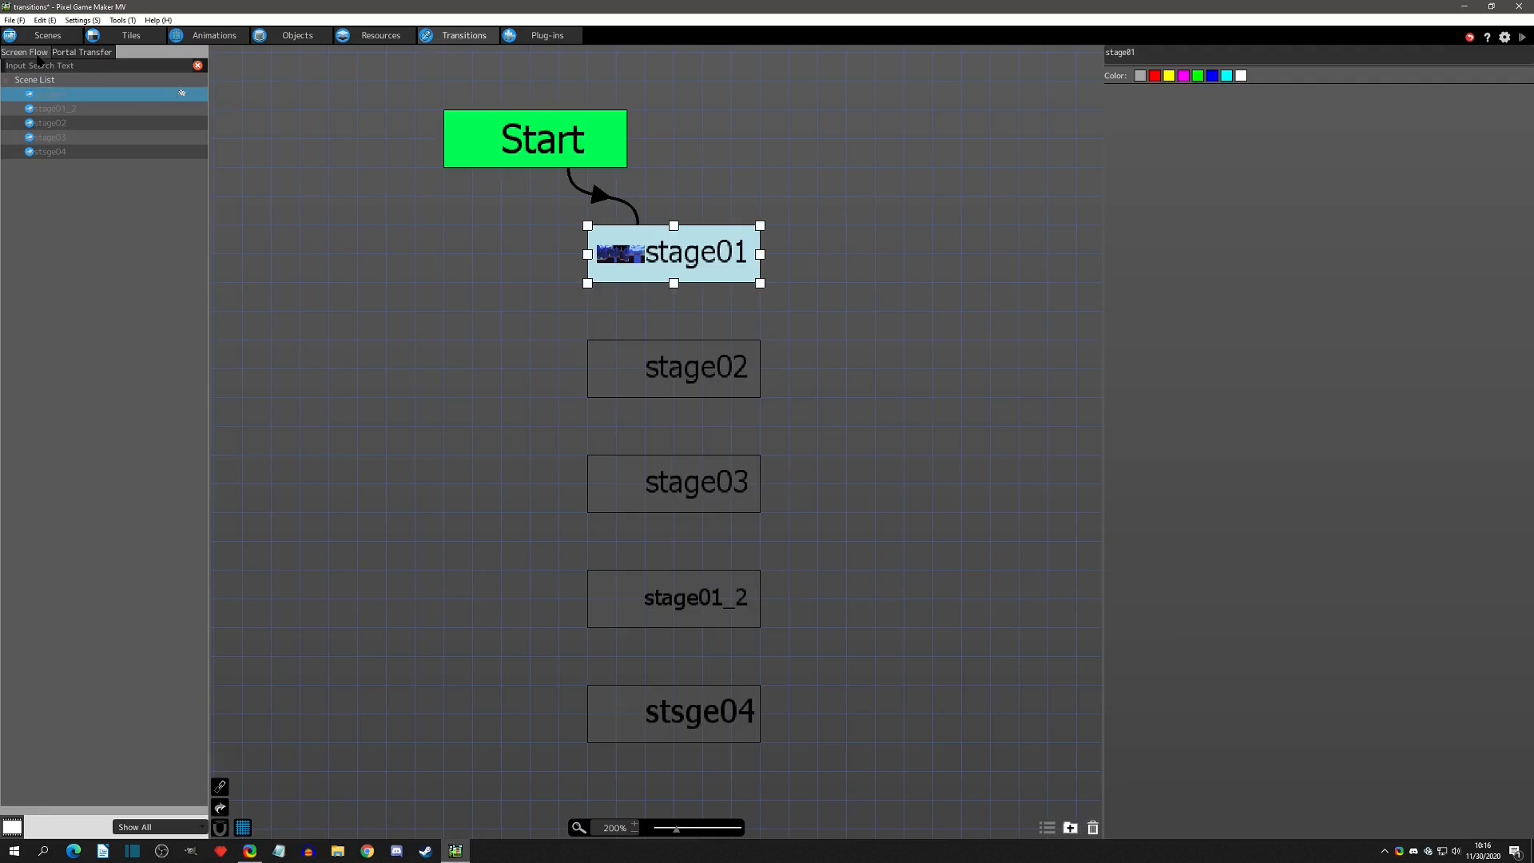
# Look over the portal transfer settings and the scene boxes in the screen flow
pyautogui.click(76, 53)
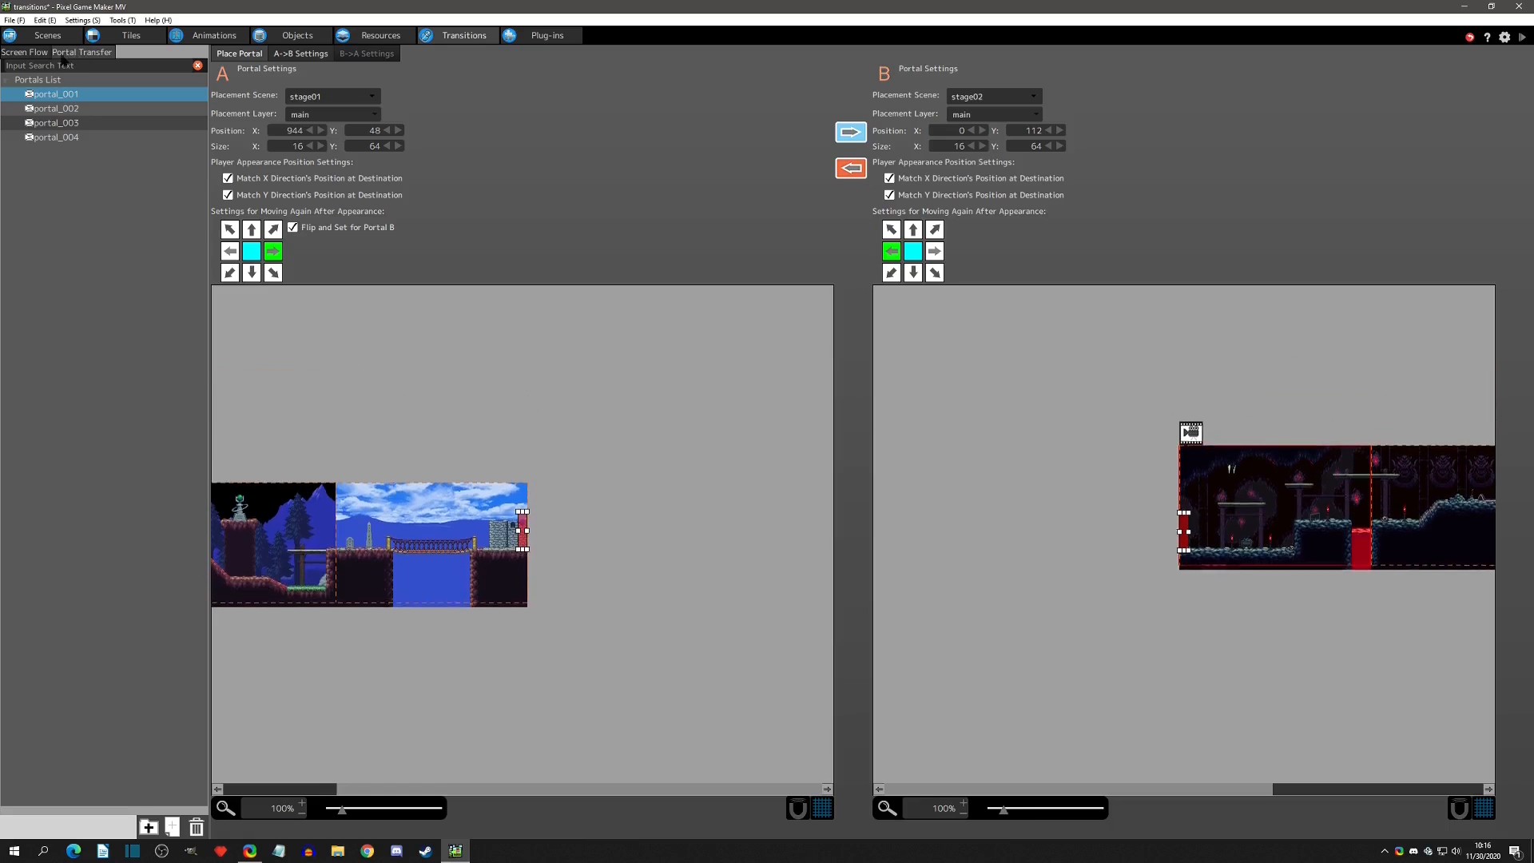
pyautogui.click(25, 53)
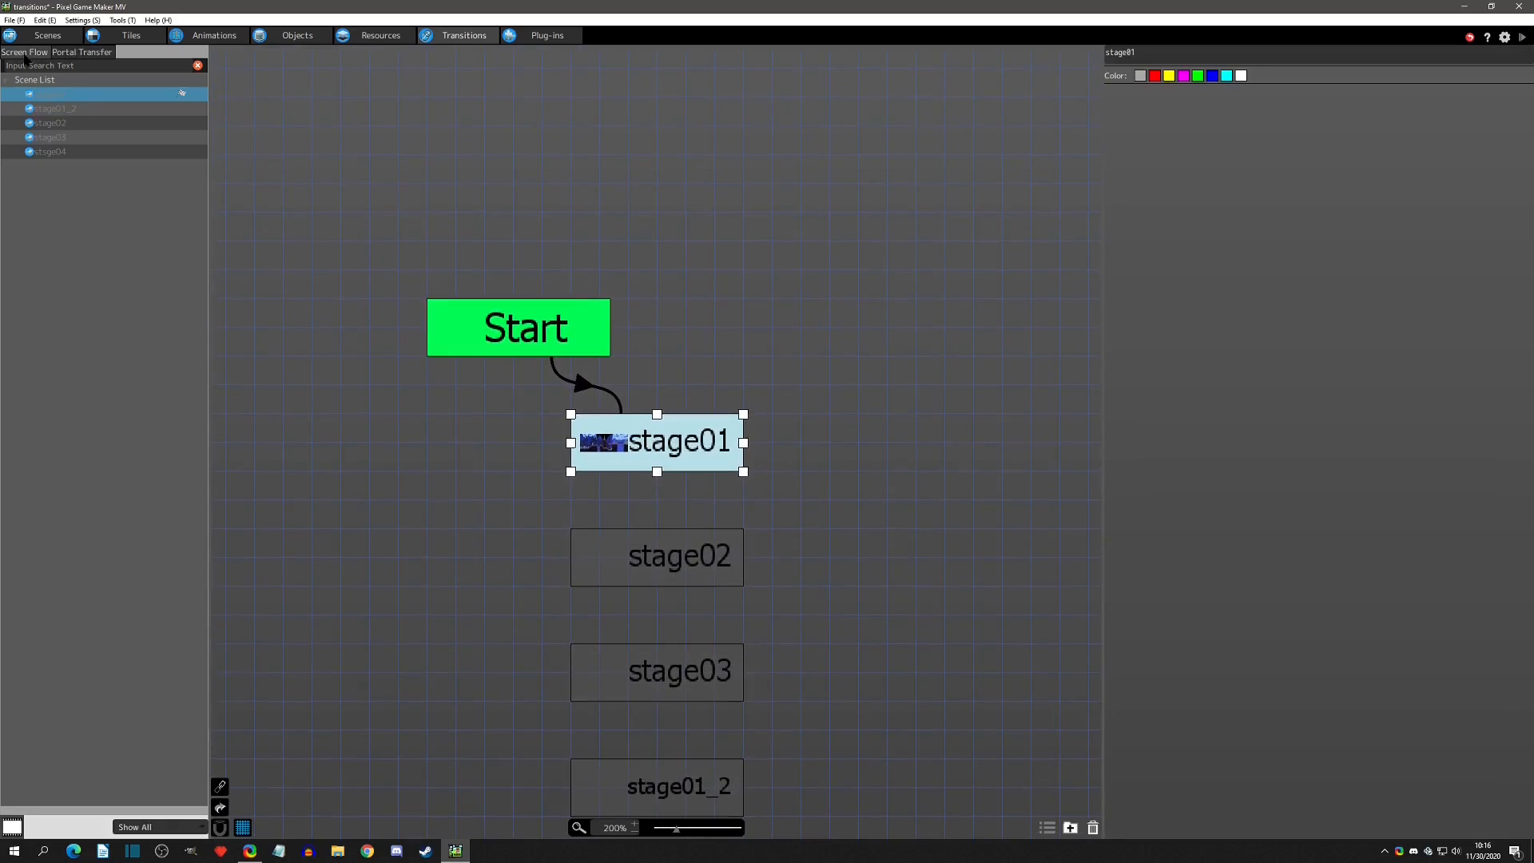
pyautogui.scroll(-1, 823, 500)
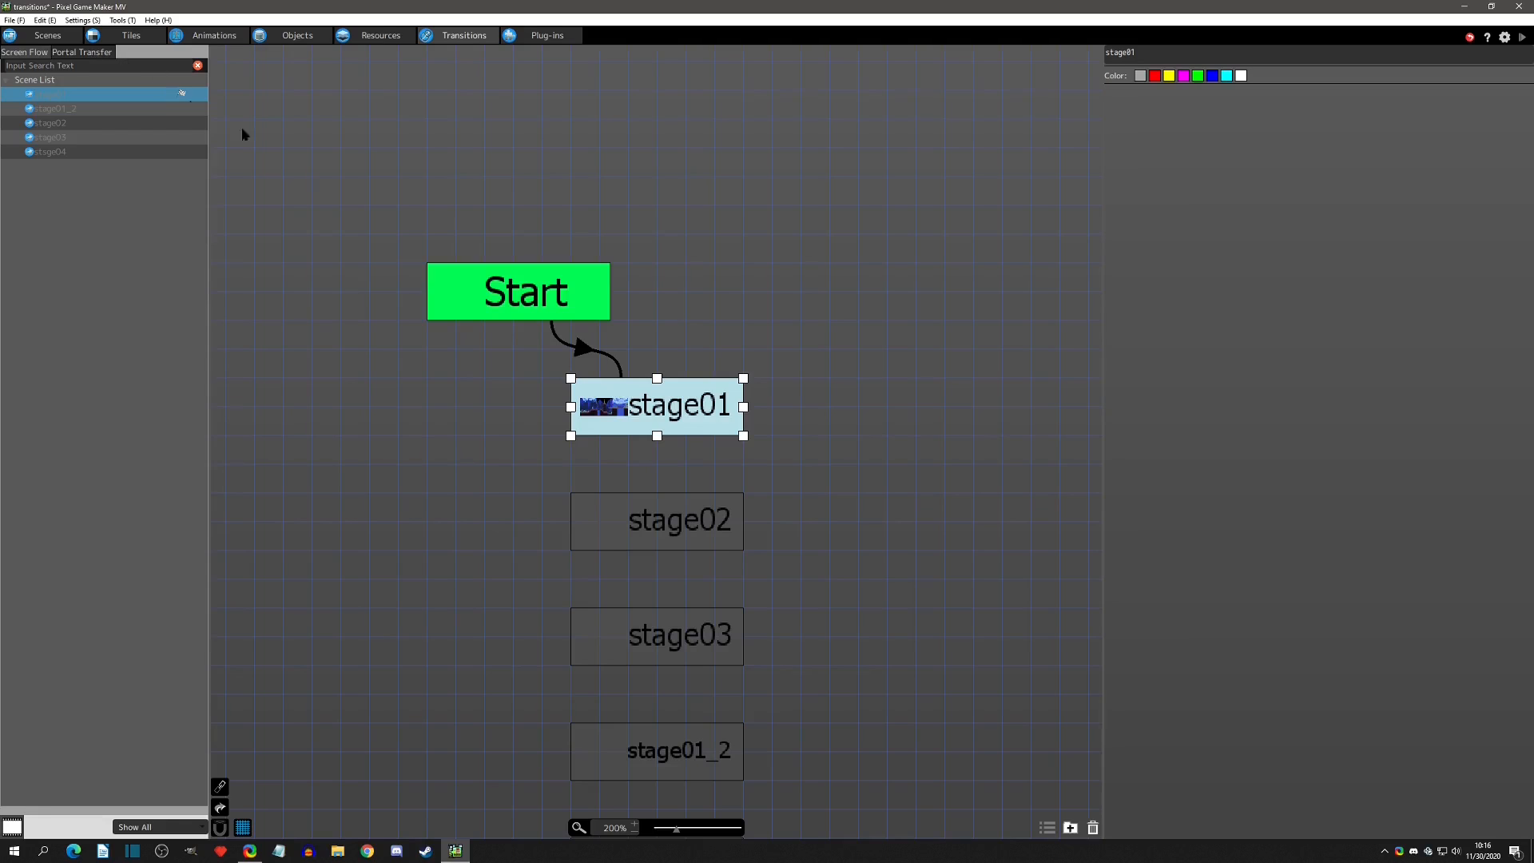
pyautogui.scroll(-4, 787, 438)
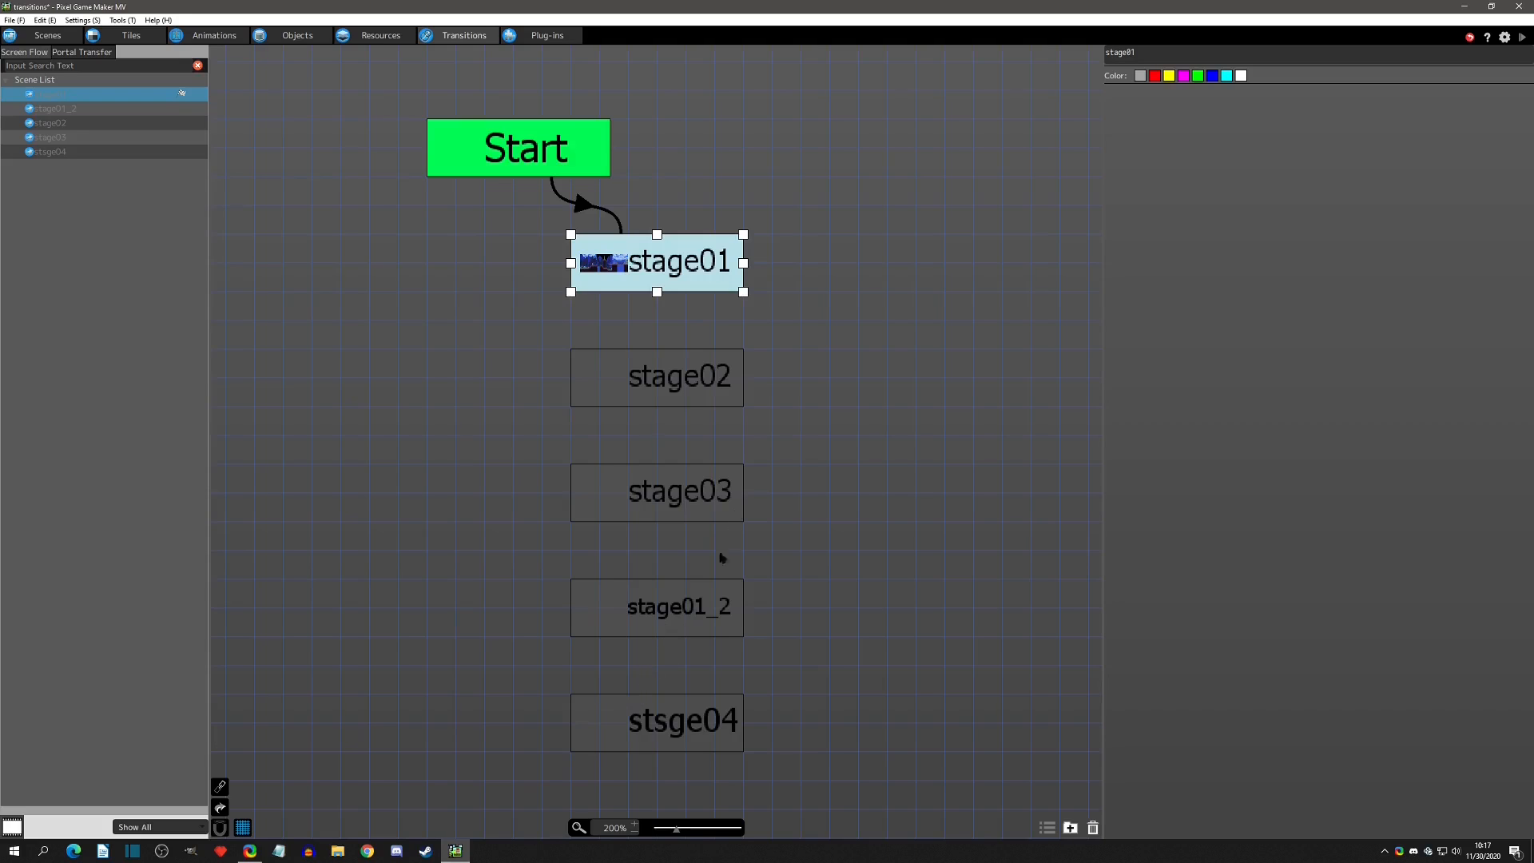
pyautogui.click(453, 35)
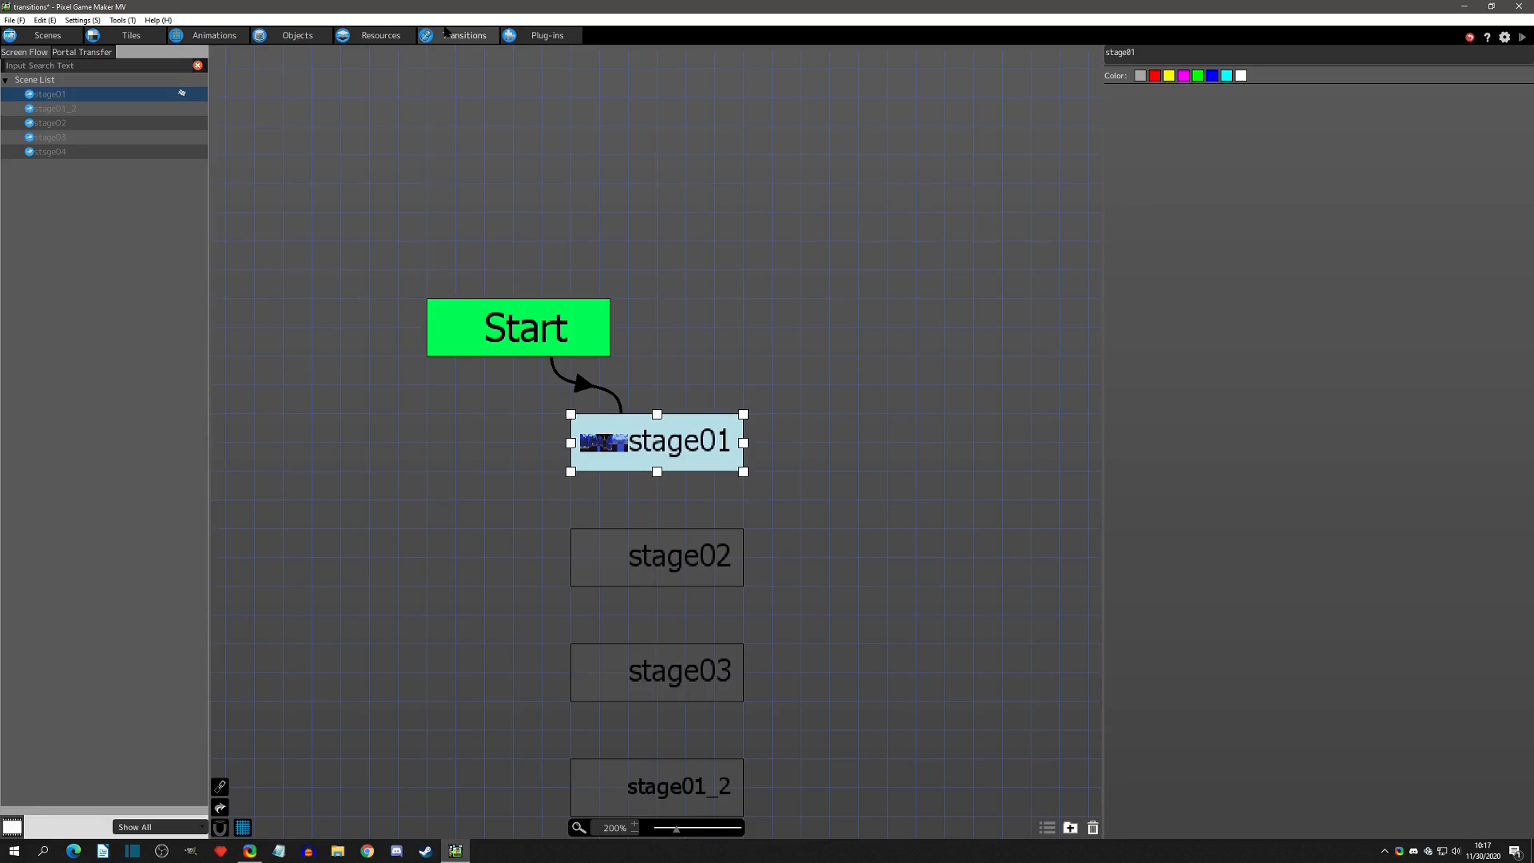
pyautogui.scroll(-2, 831, 378)
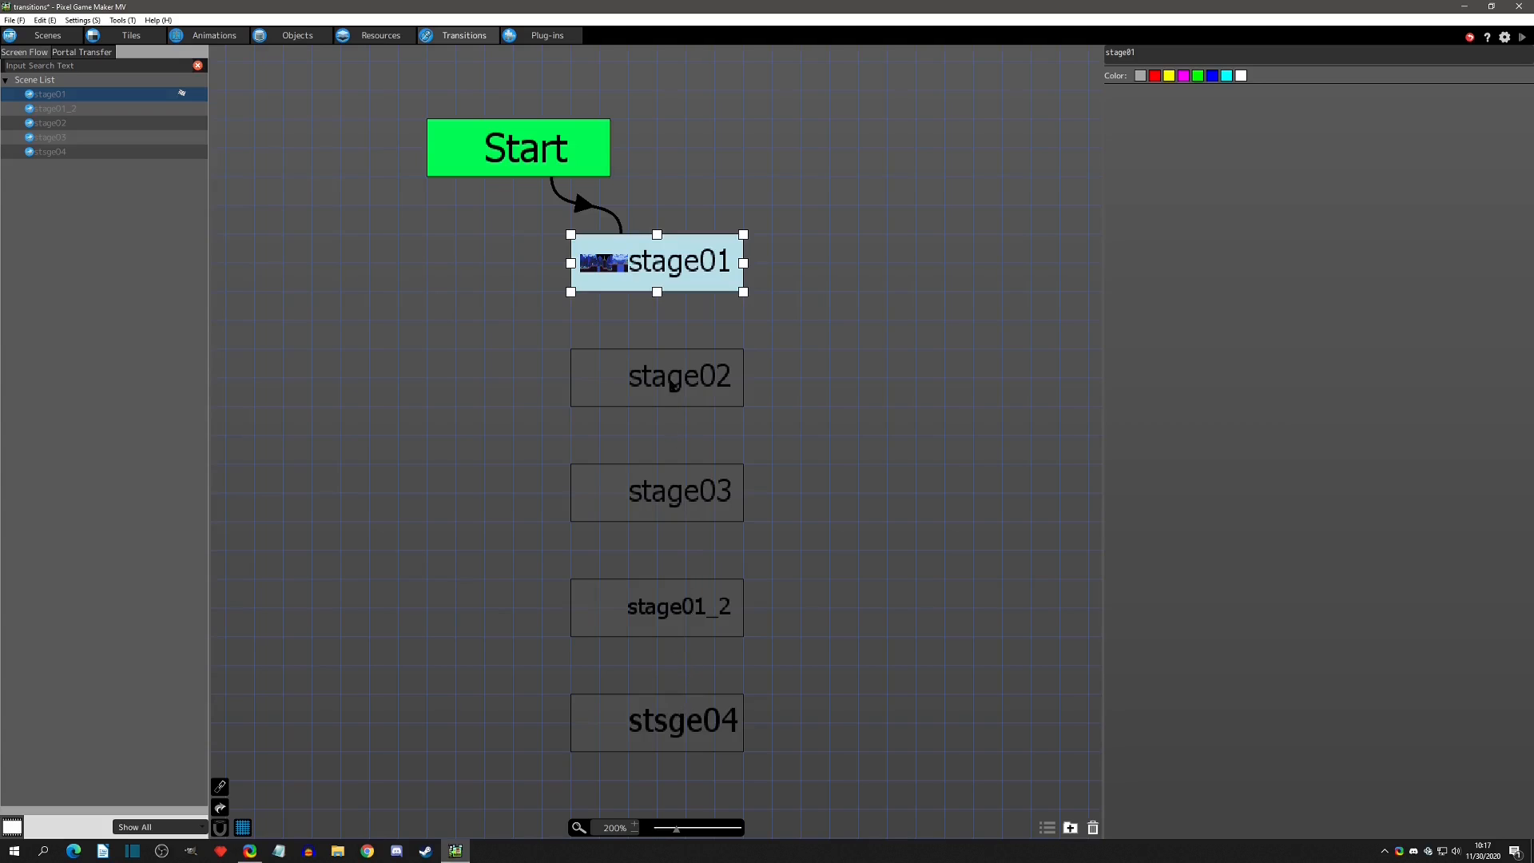
# Delete the stage02, stage03, stage01_2 and stsge04 scene boxes from the screen flow
pyautogui.click(673, 389)
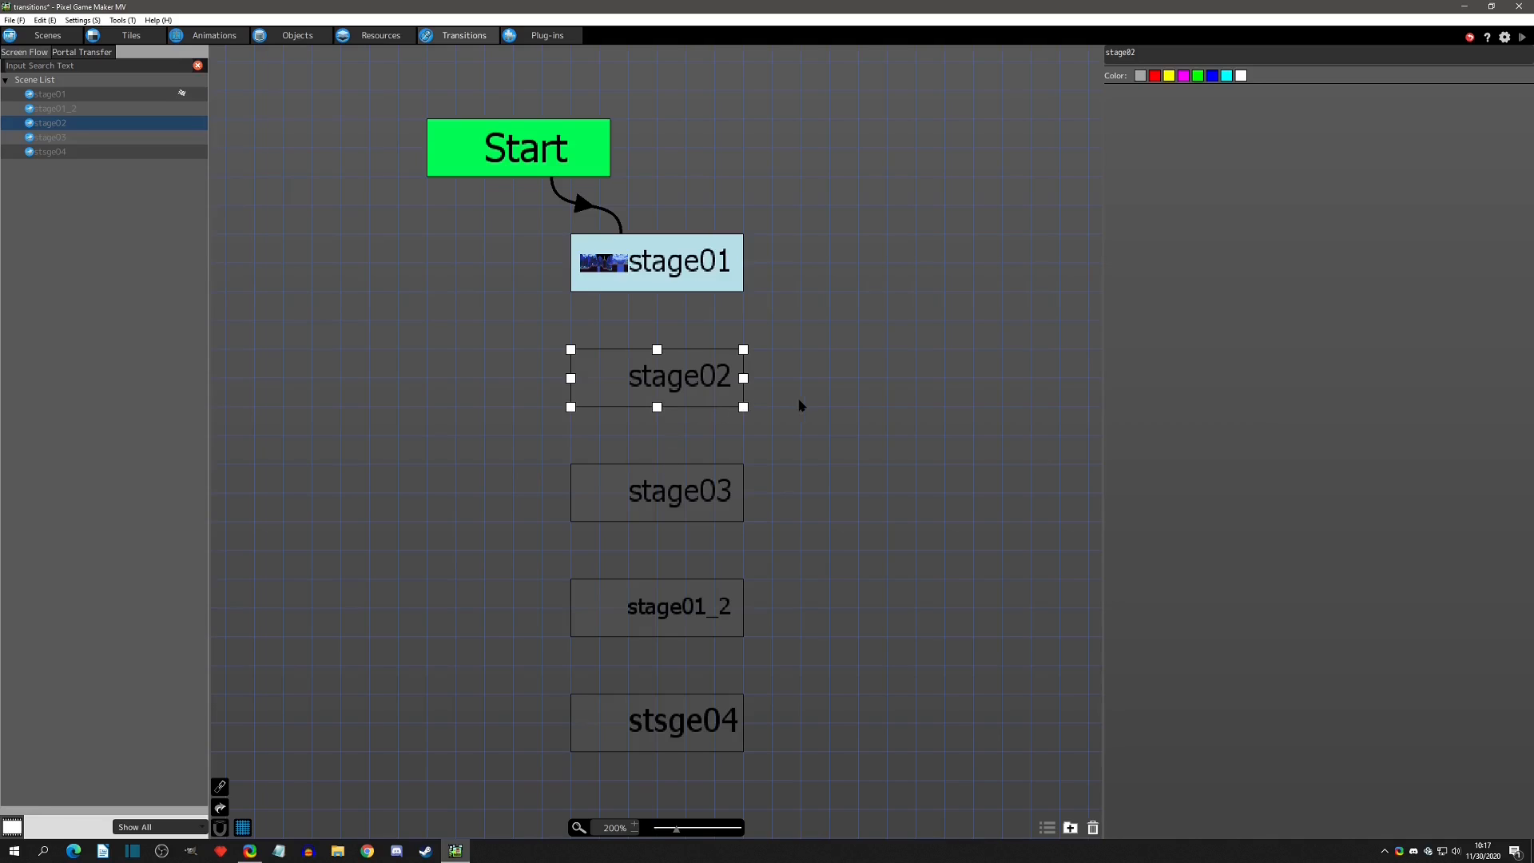
pyautogui.press('Delete')
pyautogui.click(693, 492)
pyautogui.press('Delete')
pyautogui.click(688, 615)
pyautogui.press('Delete')
pyautogui.click(683, 722)
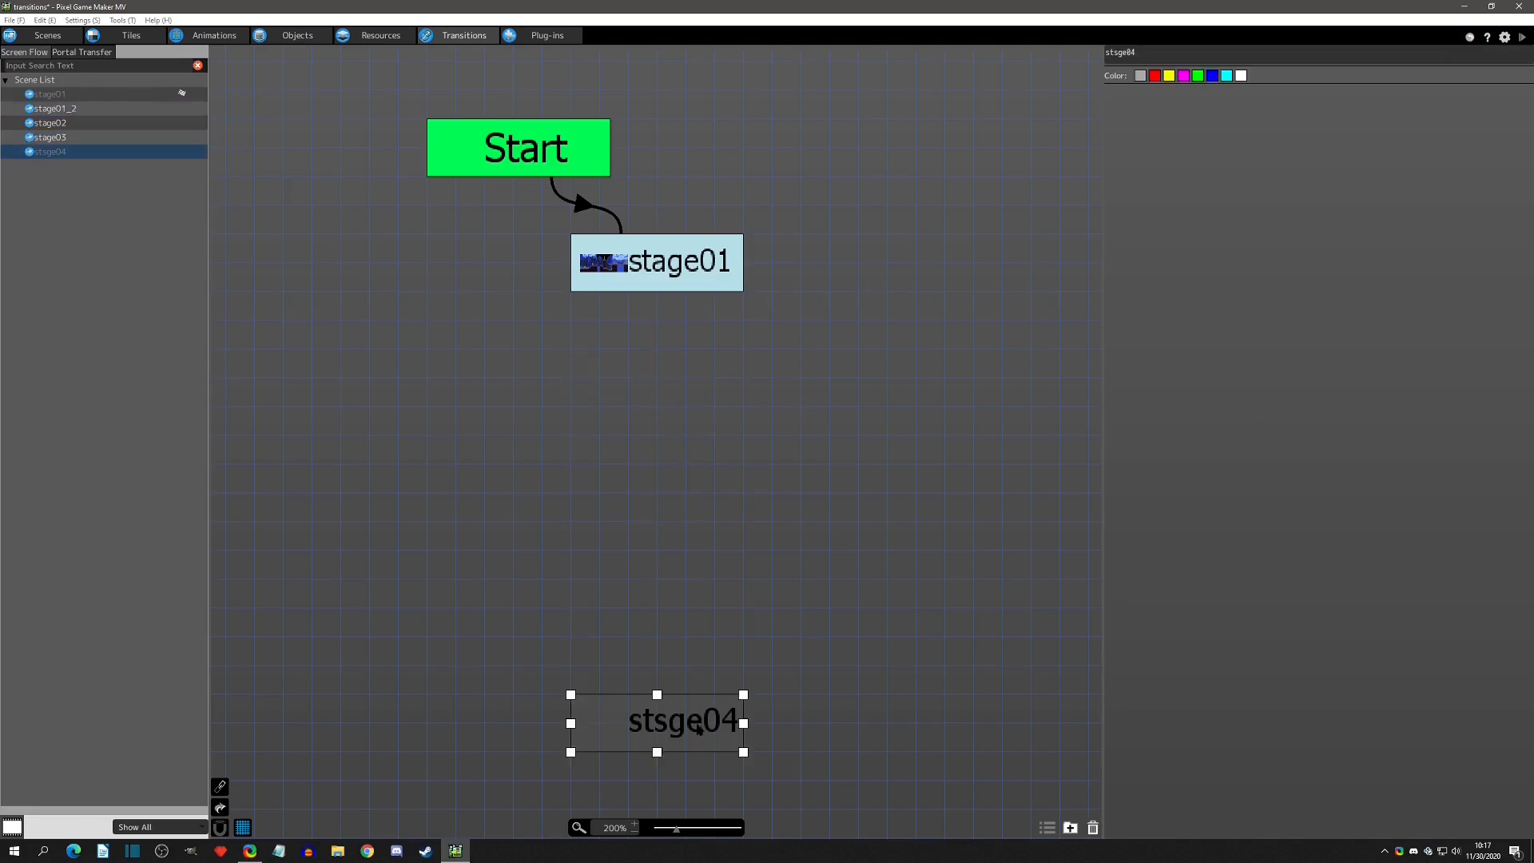
pyautogui.press('Delete')
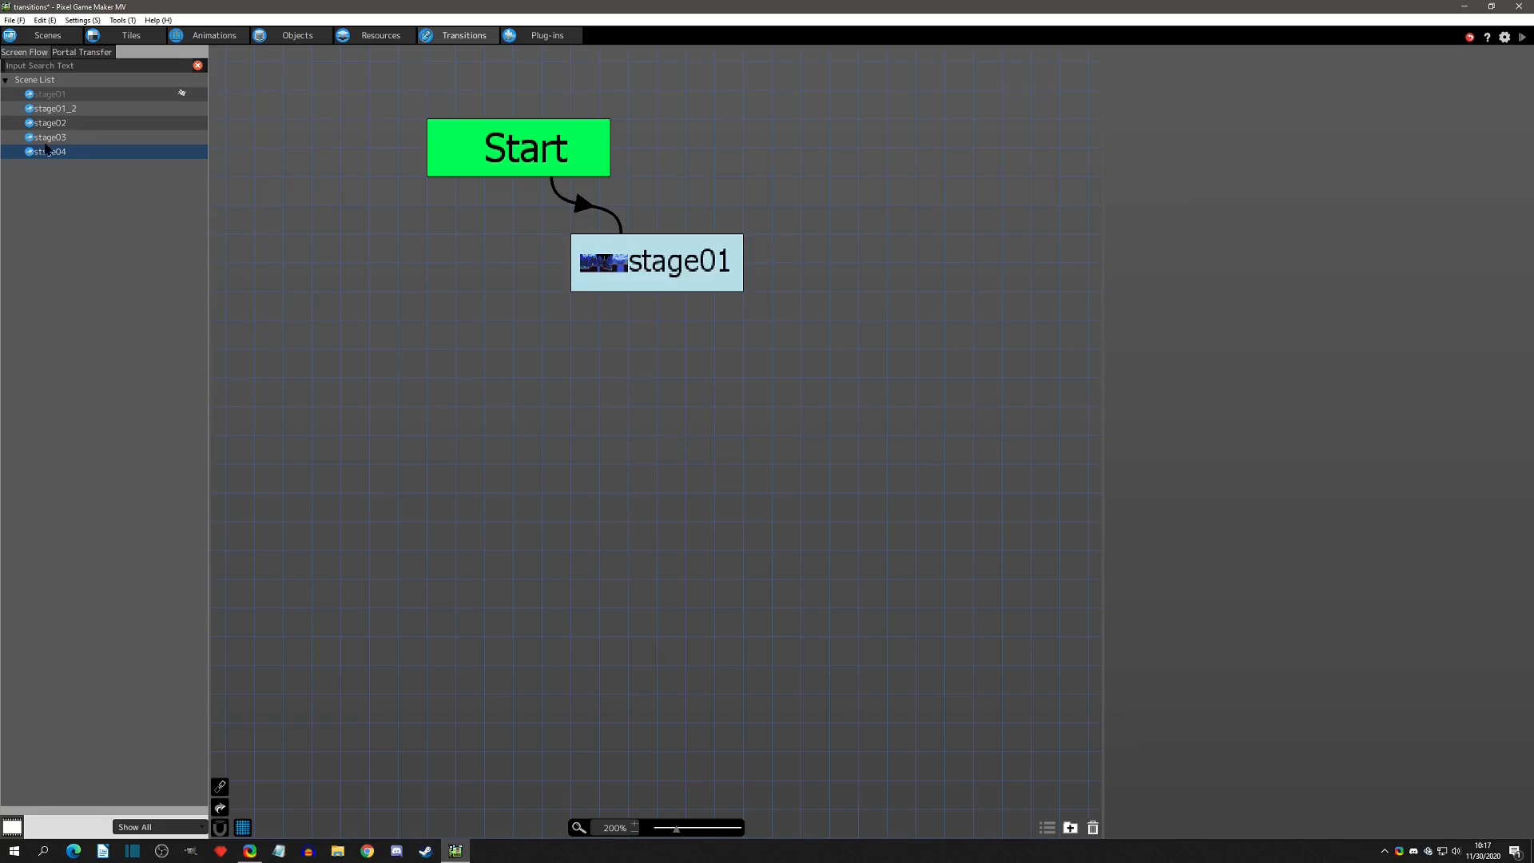
# Add the stage01_2 scene from the scene list to the screen flow beneath stage01
pyautogui.click(623, 246)
pyautogui.moveTo(46, 109); pyautogui.dragTo(662, 406)
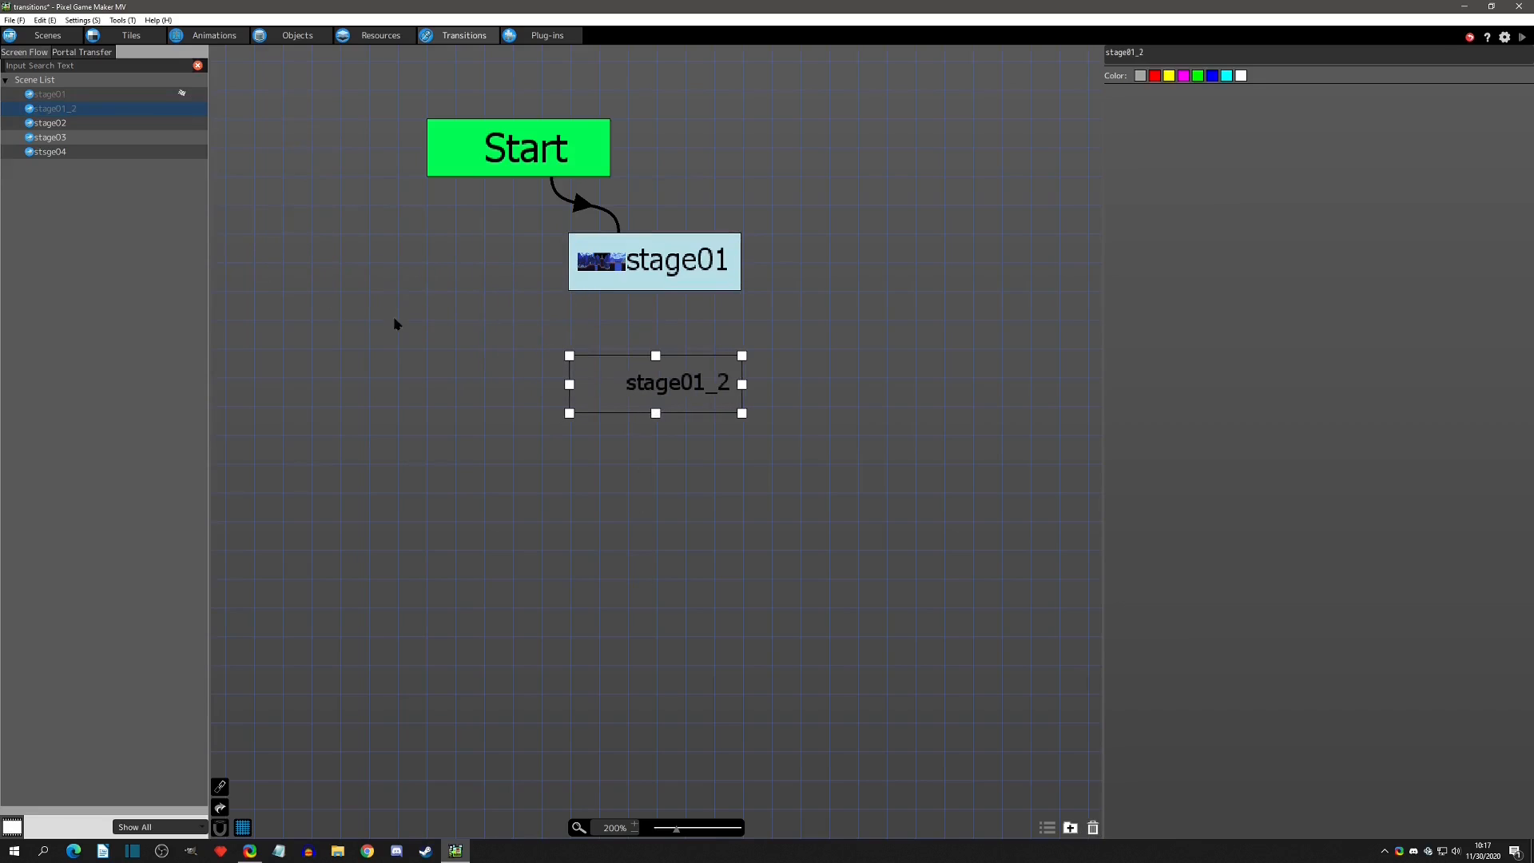
pyautogui.click(53, 110)
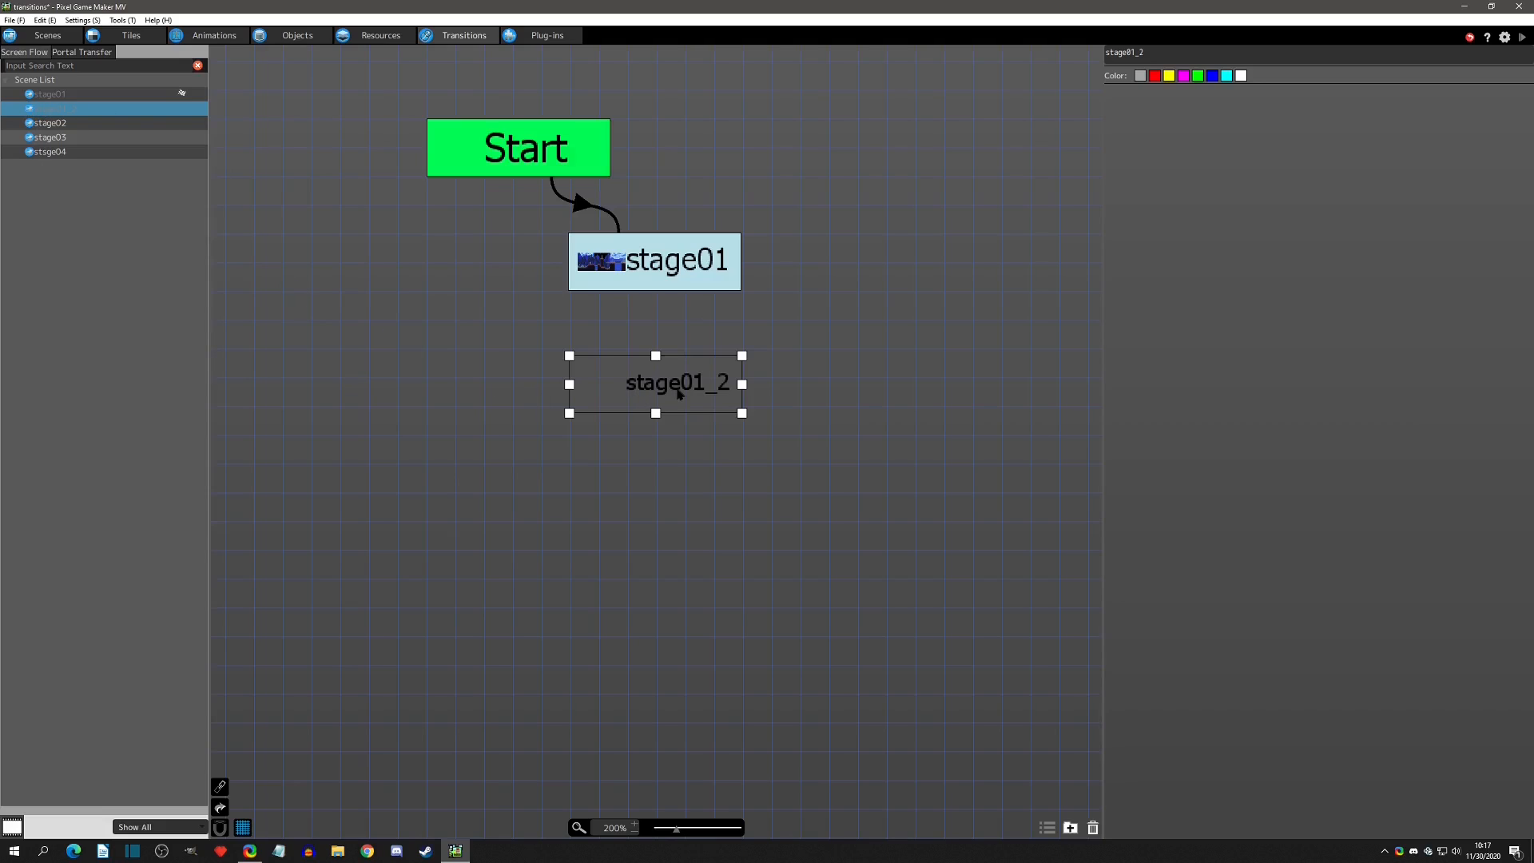
# Create a shortcut of stage01_2 enlarged to the right of stage01, and delete it again
pyautogui.rightClick(678, 391)
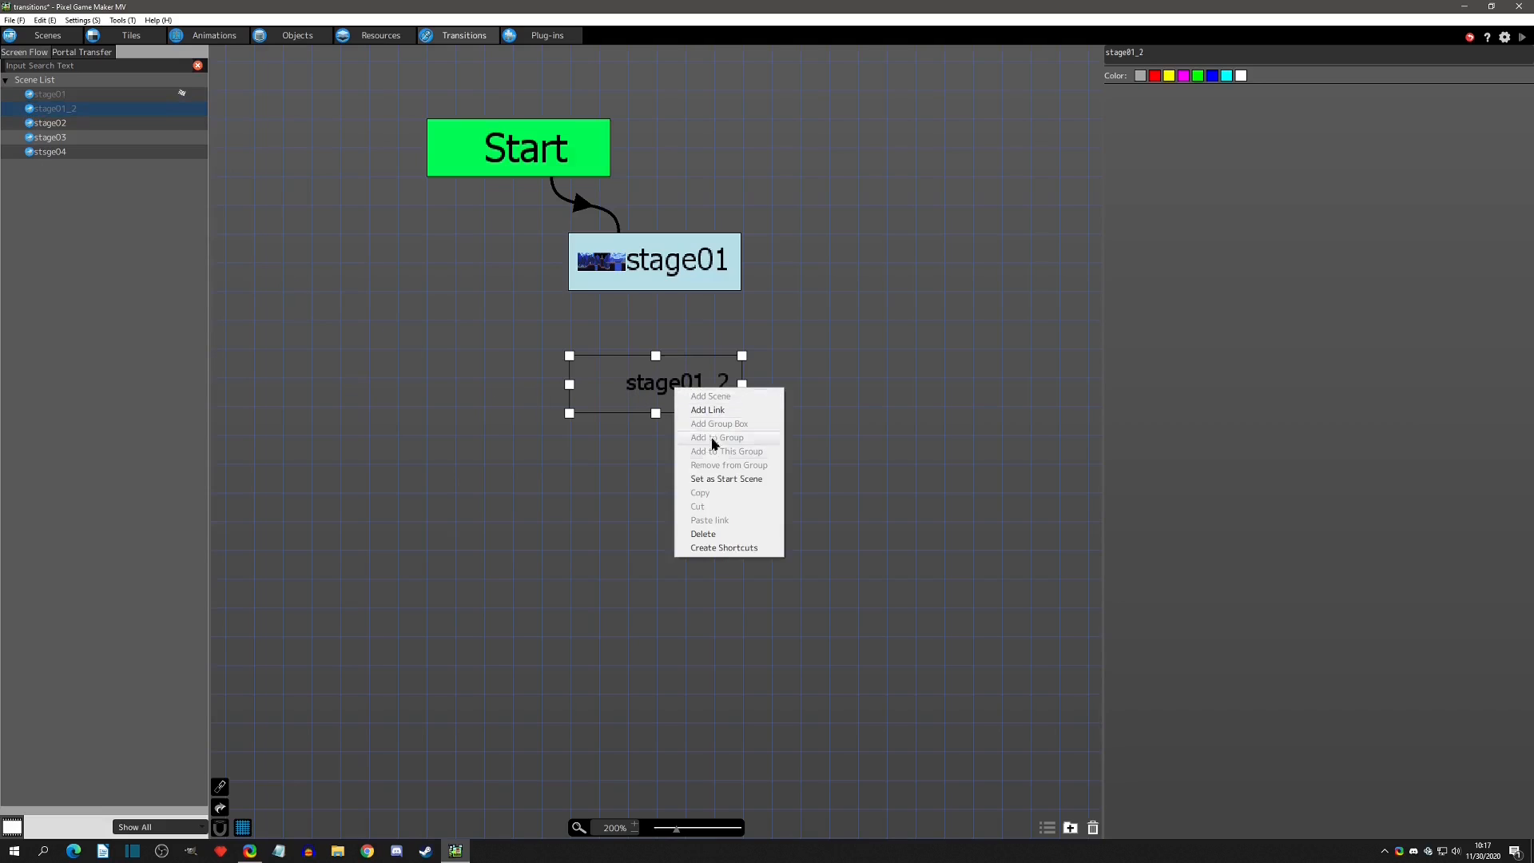
pyautogui.click(721, 548)
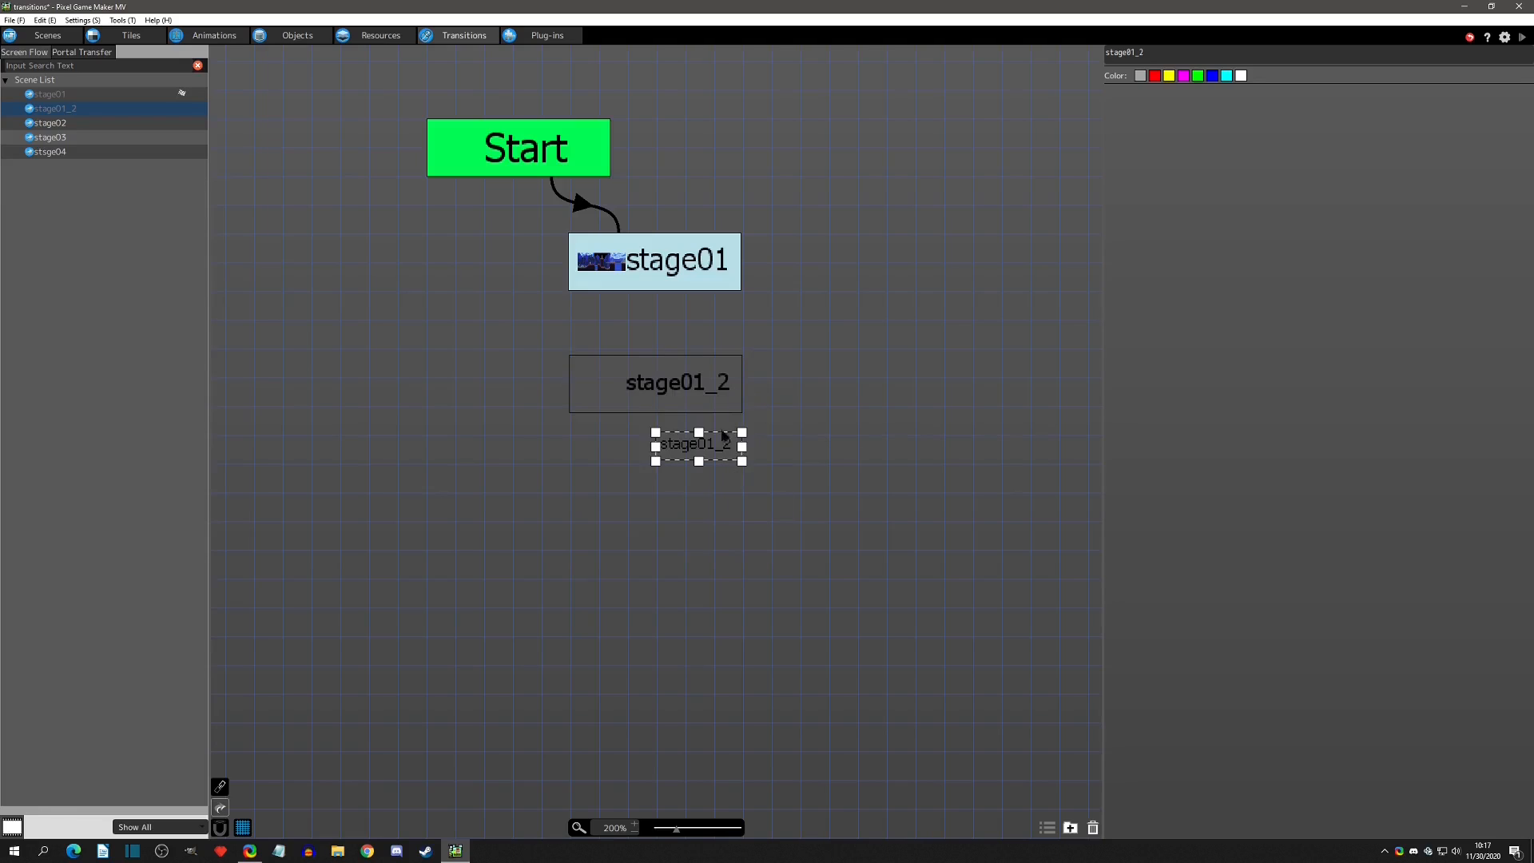
pyautogui.click(895, 267)
pyautogui.moveTo(899, 273); pyautogui.dragTo(1006, 299)
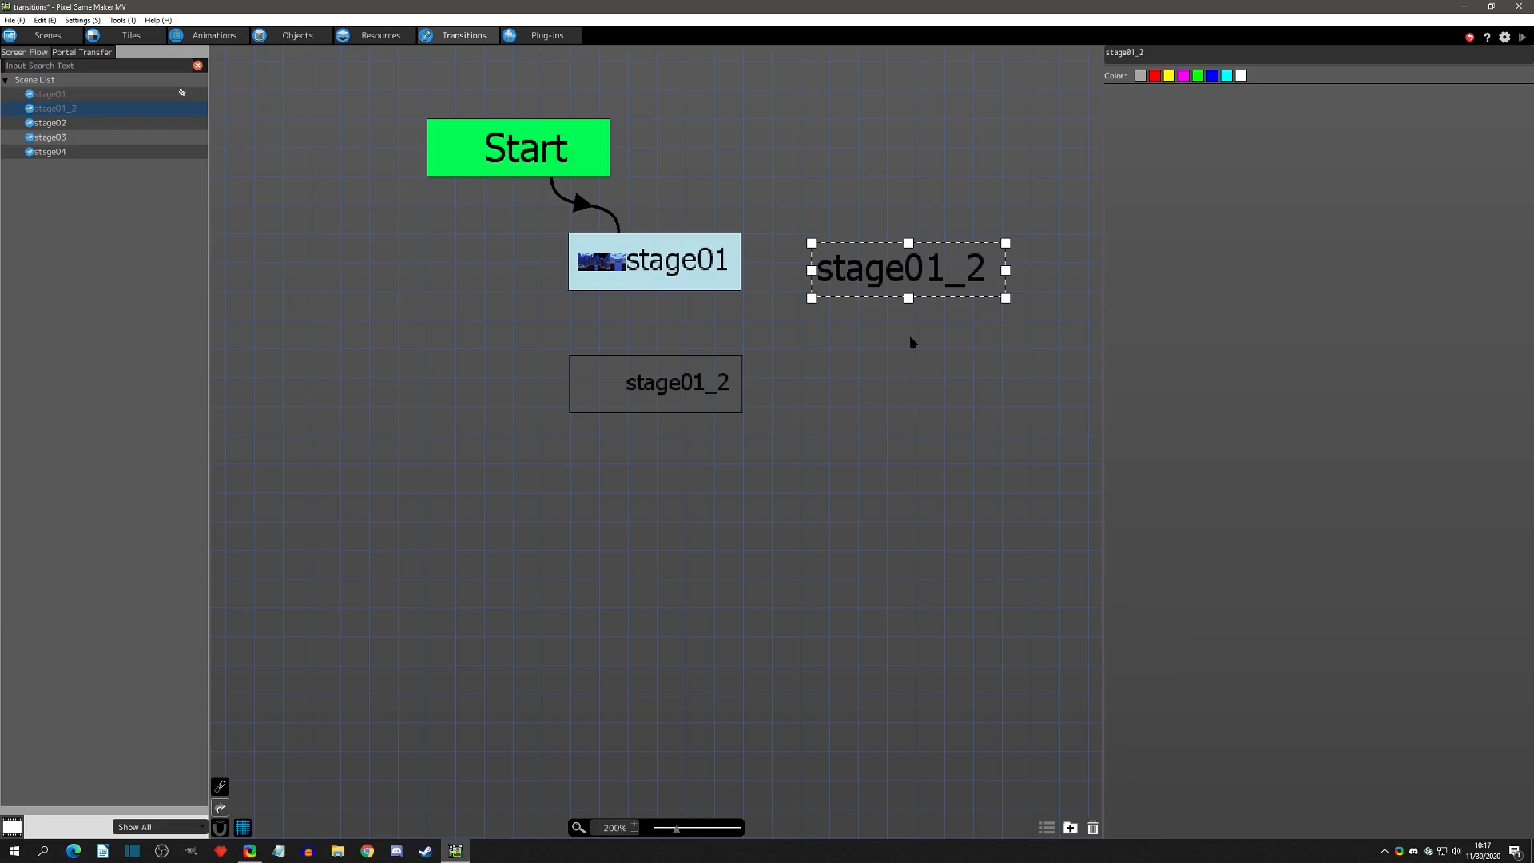
pyautogui.press('Delete')
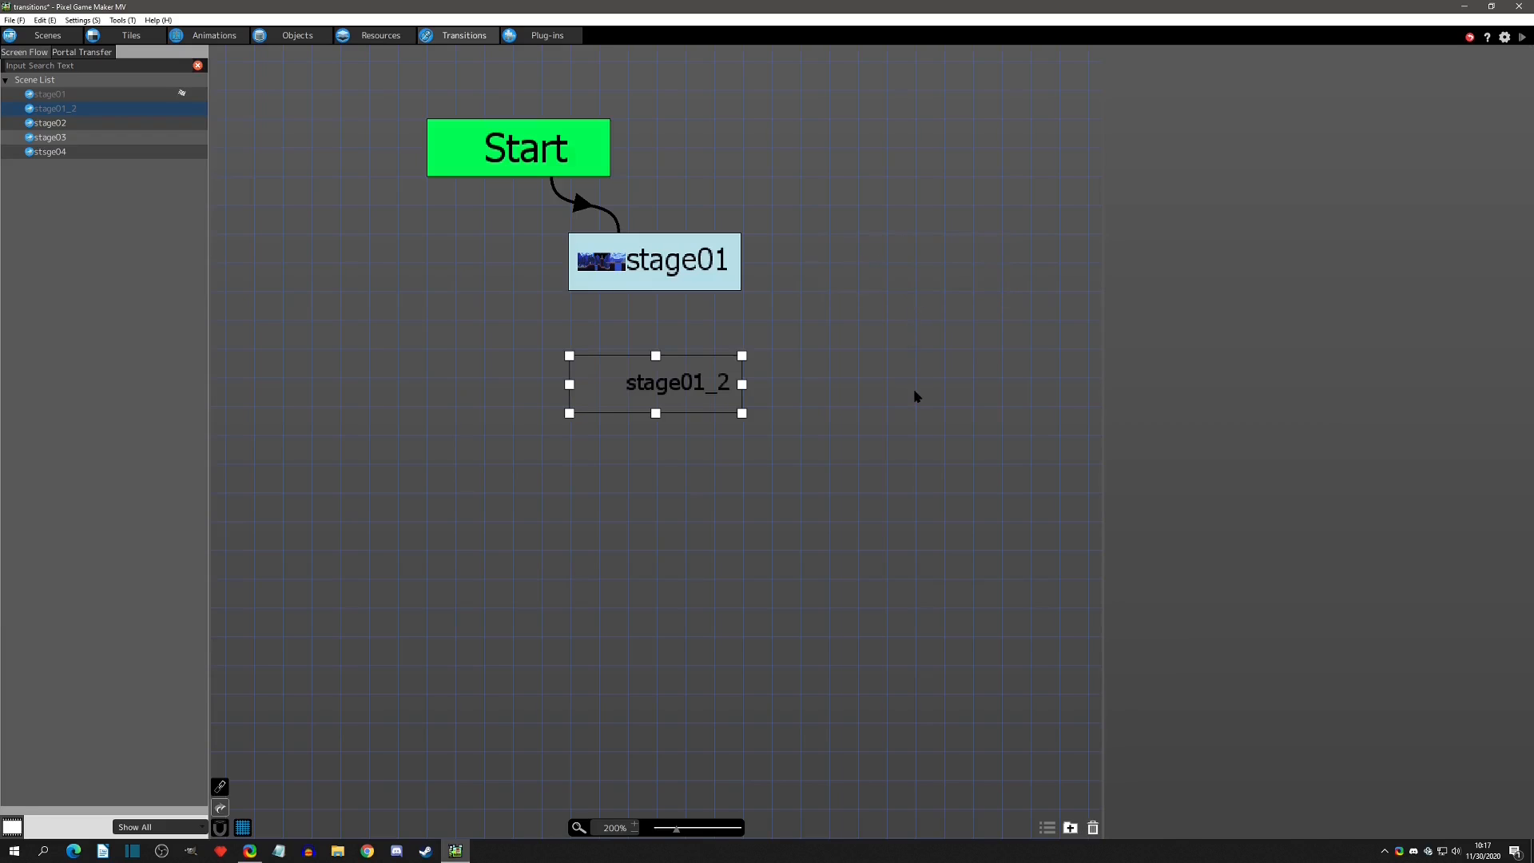
# Try to add a link starting from the stage01_2 box
pyautogui.click(652, 276)
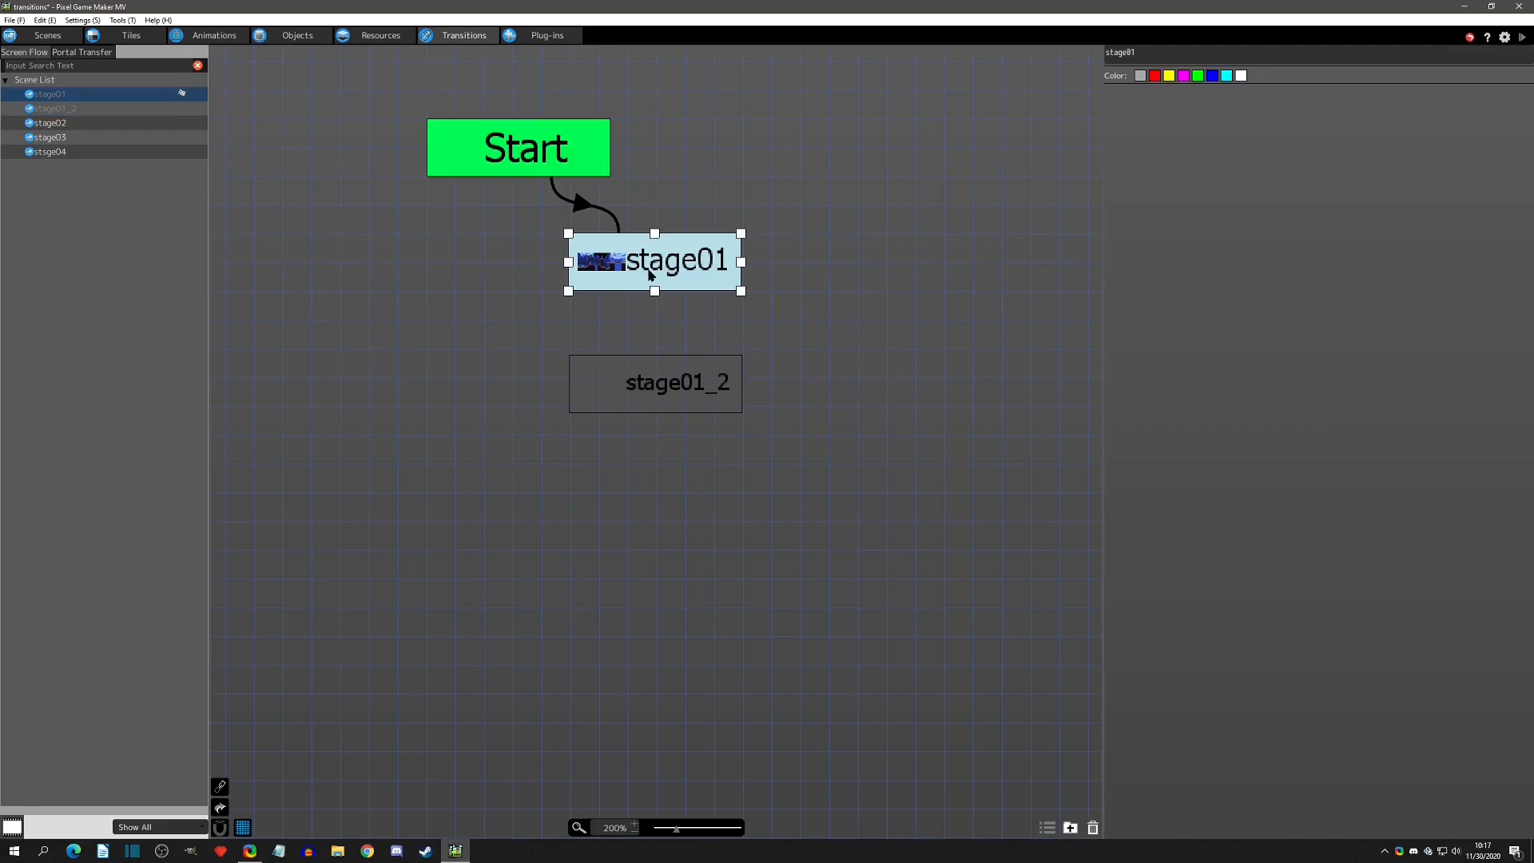
pyautogui.click(667, 377)
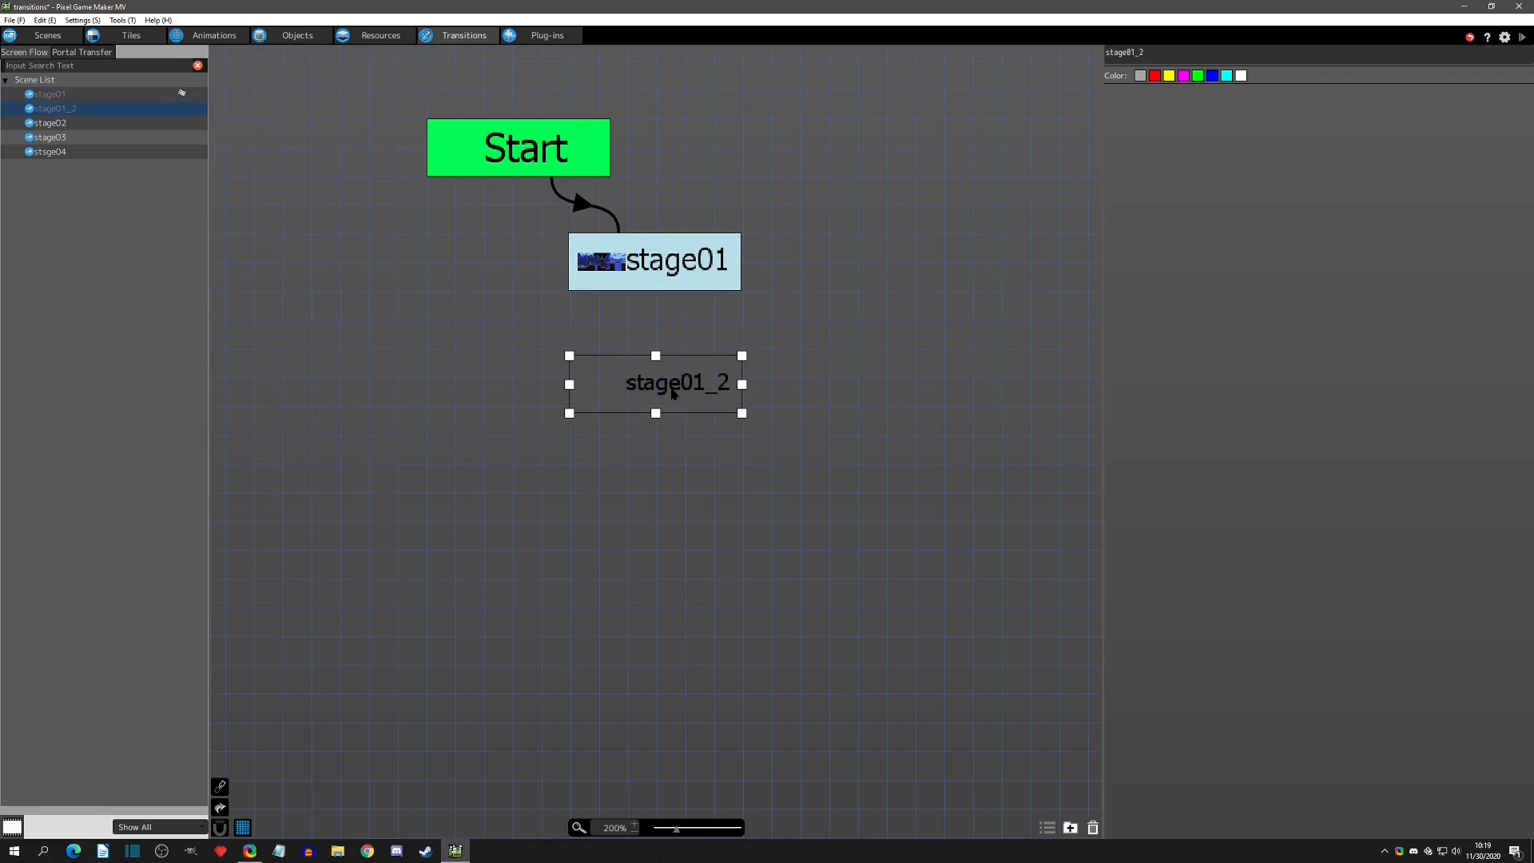
pyautogui.rightClick(672, 392)
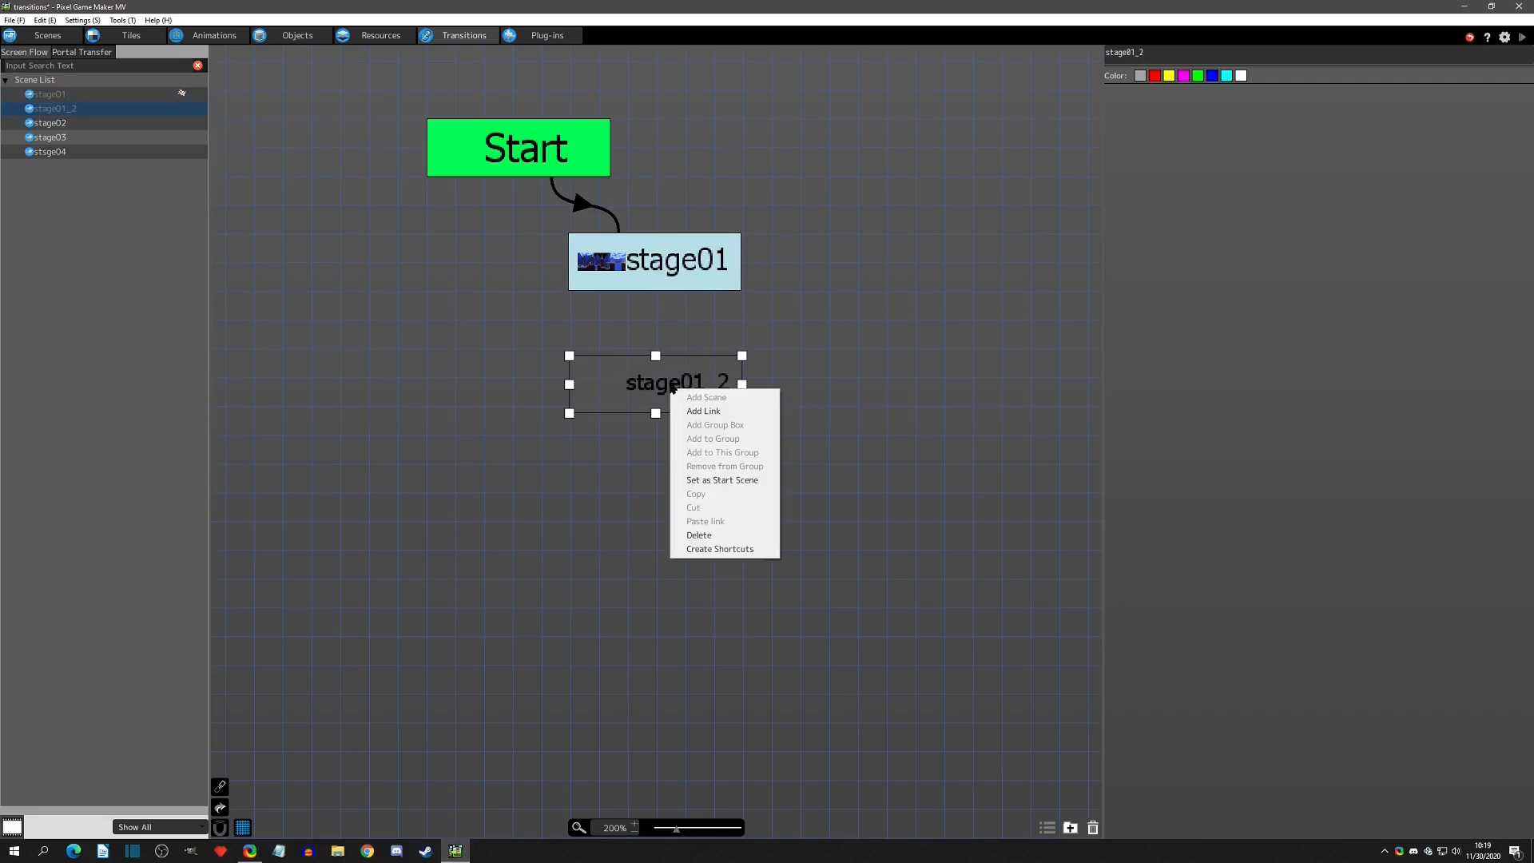
pyautogui.click(704, 411)
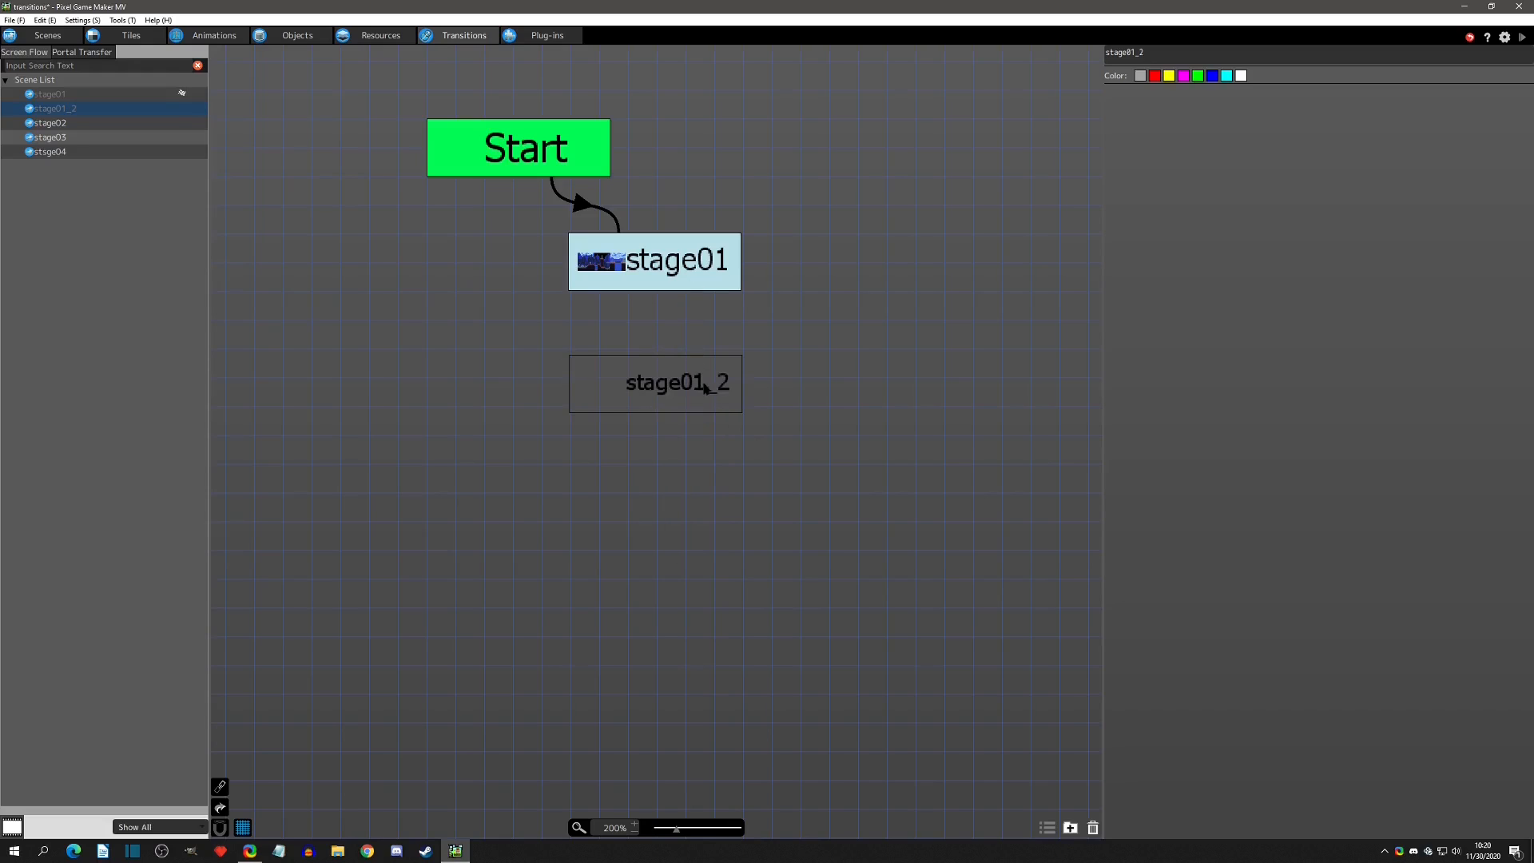
# Set stage01_2 as the start scene and switch the start scene back to stage01
pyautogui.rightClick(685, 392)
pyautogui.click(734, 481)
pyautogui.rightClick(683, 253)
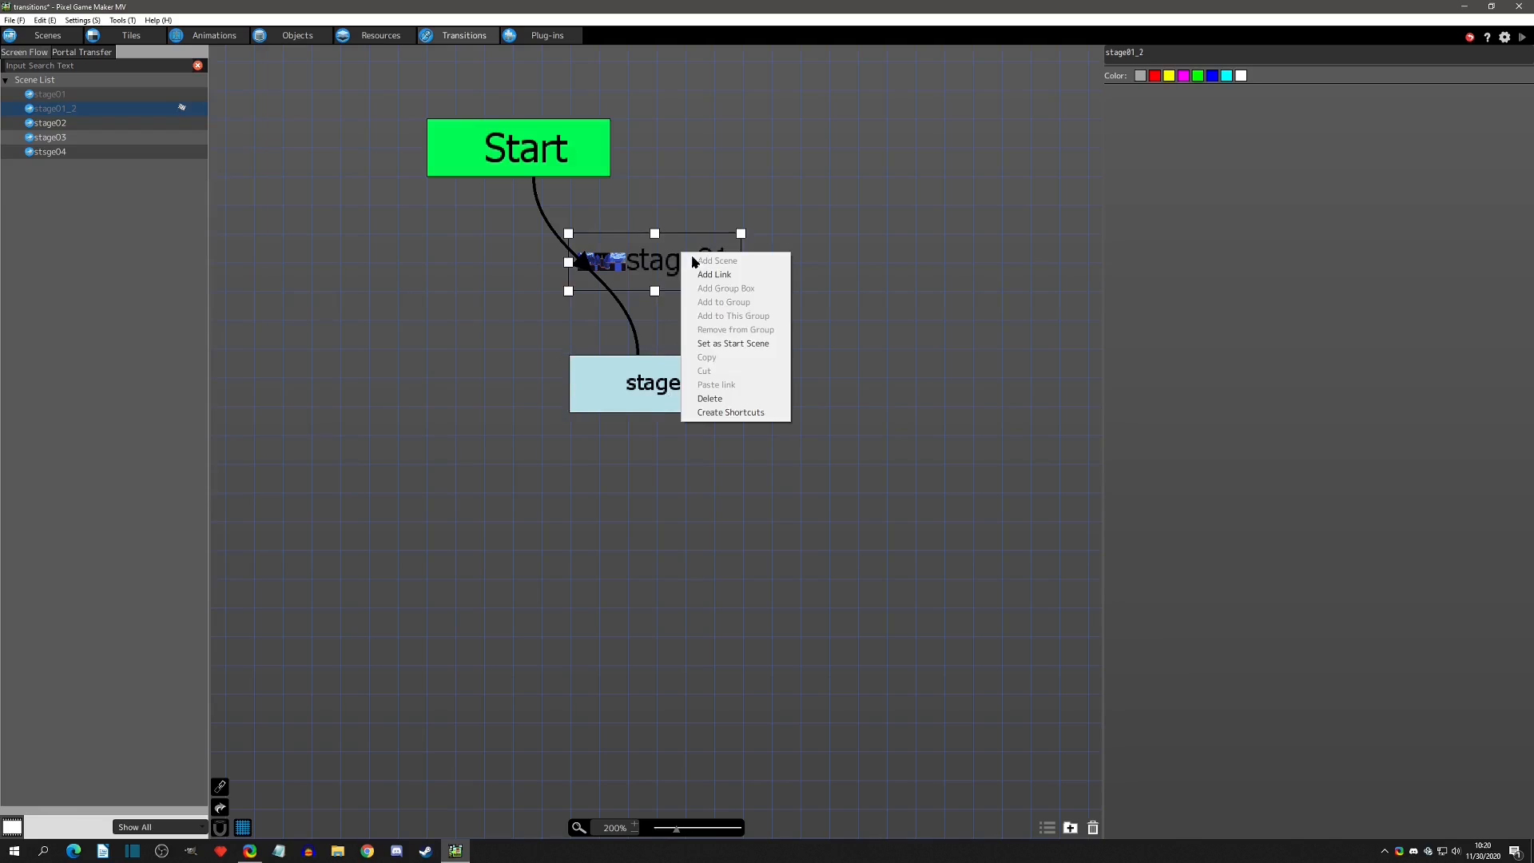
pyautogui.click(746, 364)
# Delete the stage01_2 box from the screen flow
pyautogui.click(722, 365)
pyautogui.rightClick(686, 378)
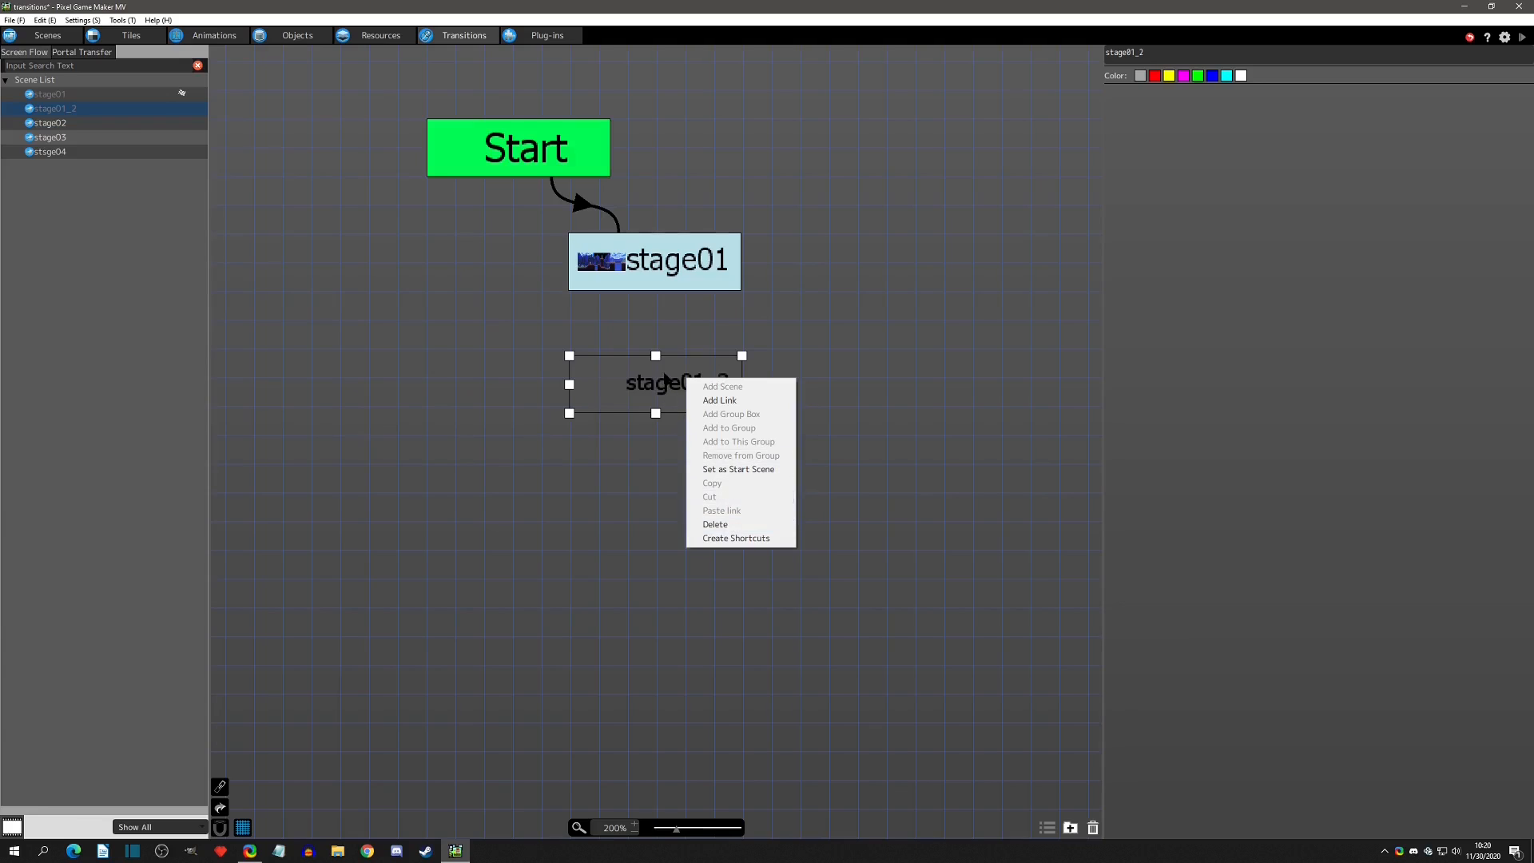
pyautogui.click(734, 524)
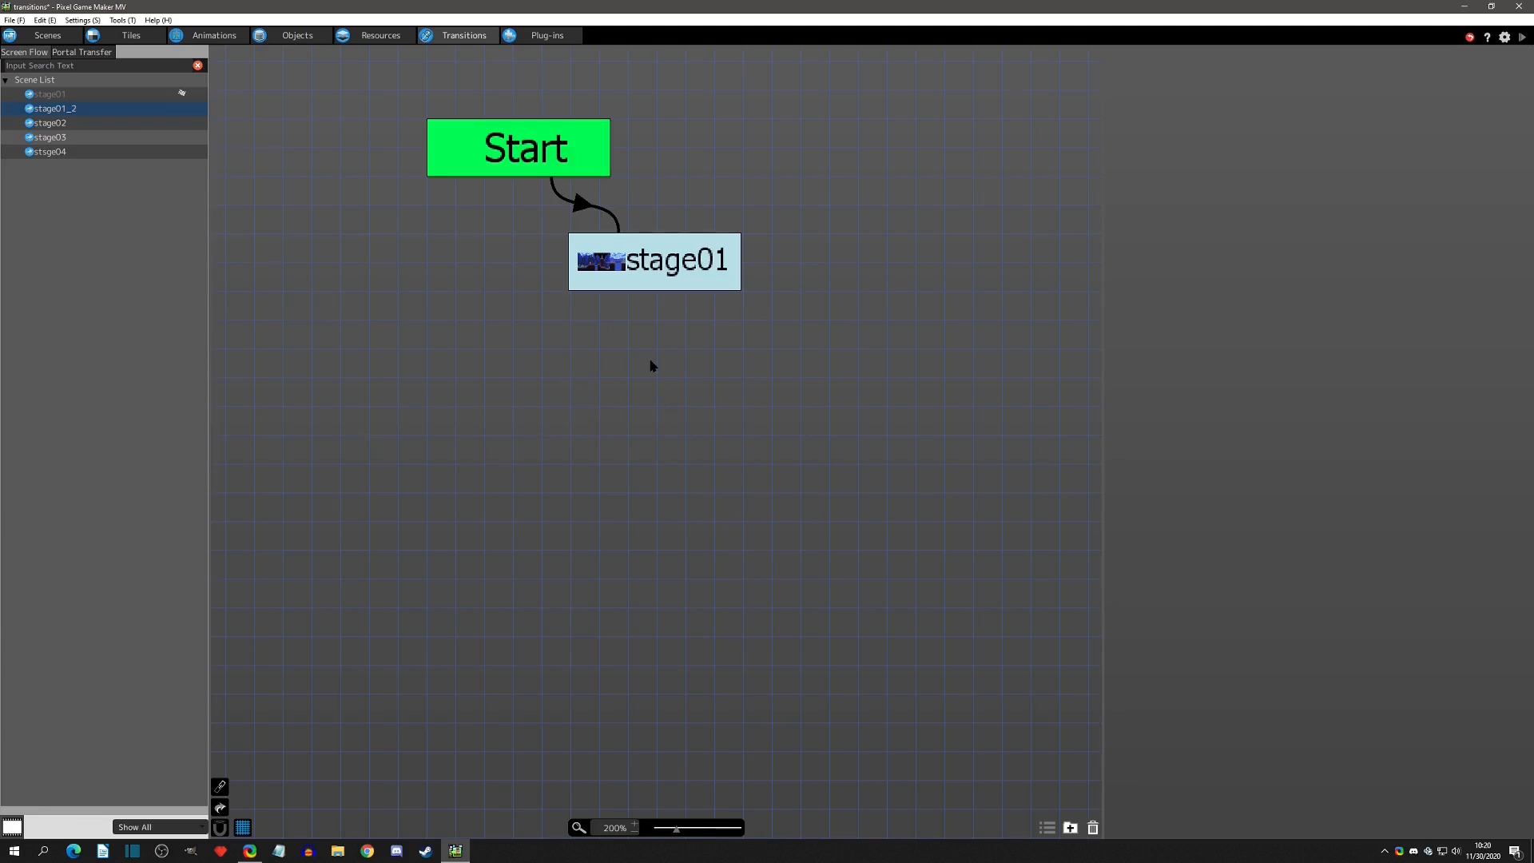
# Set stage01_2 as the start scene from the Scenes editor's scene list and return to the transitions screen flow
pyautogui.click(40, 35)
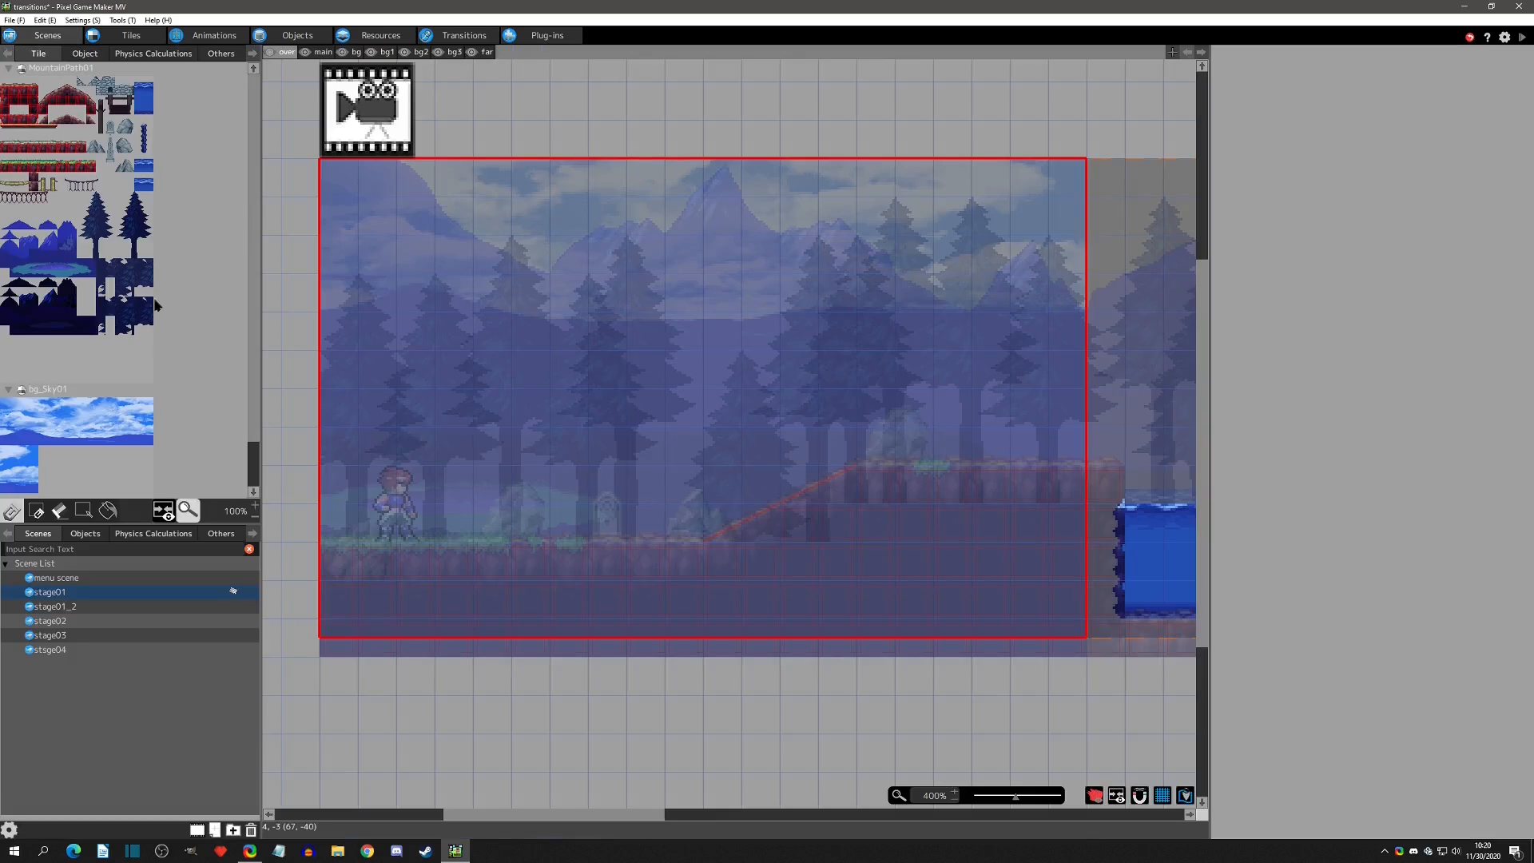
pyautogui.click(70, 612)
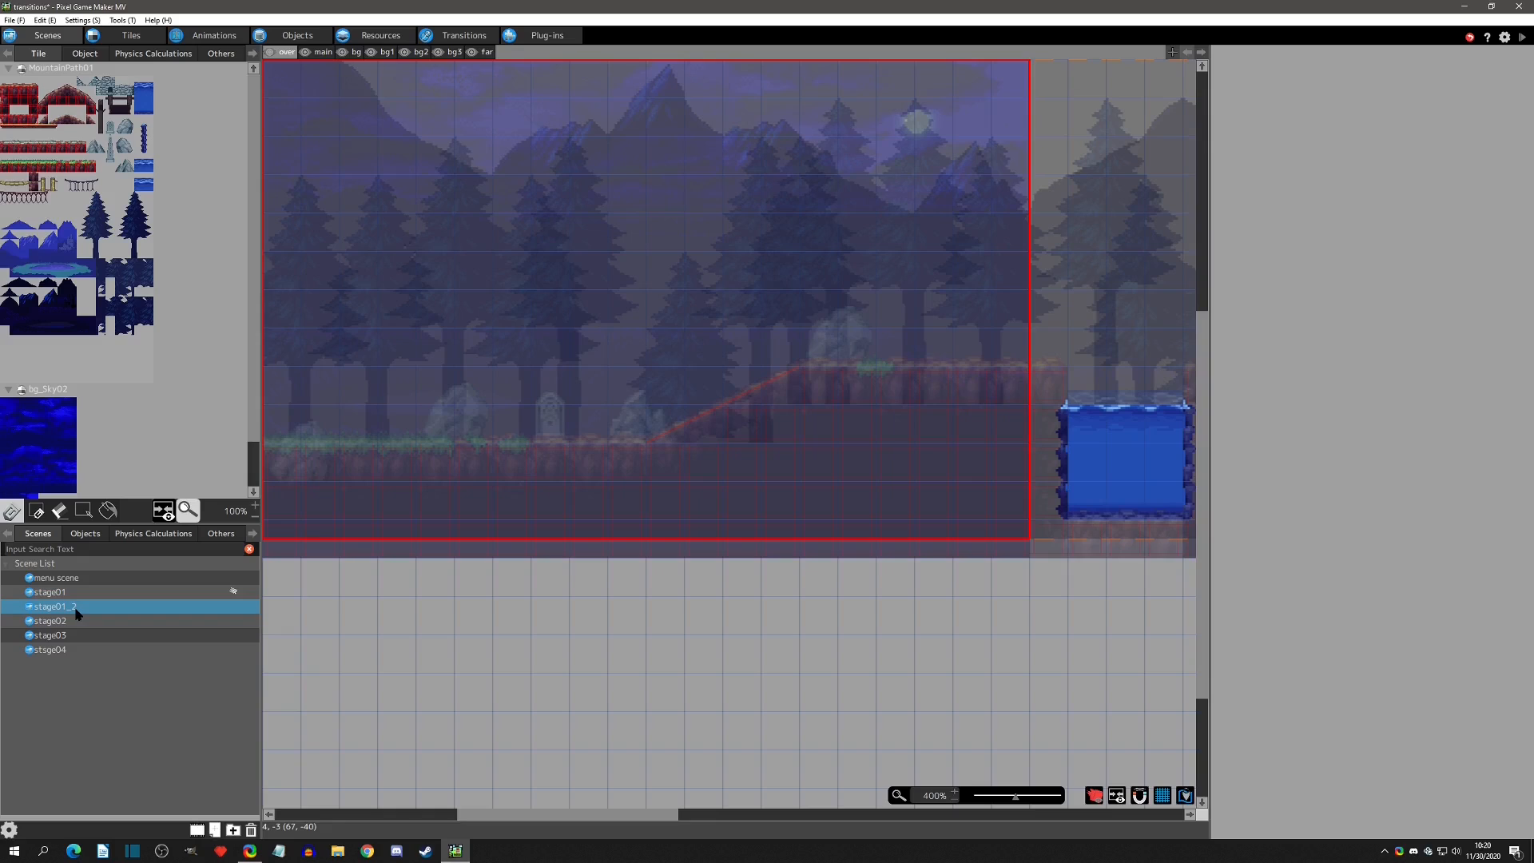
pyautogui.rightClick(77, 613)
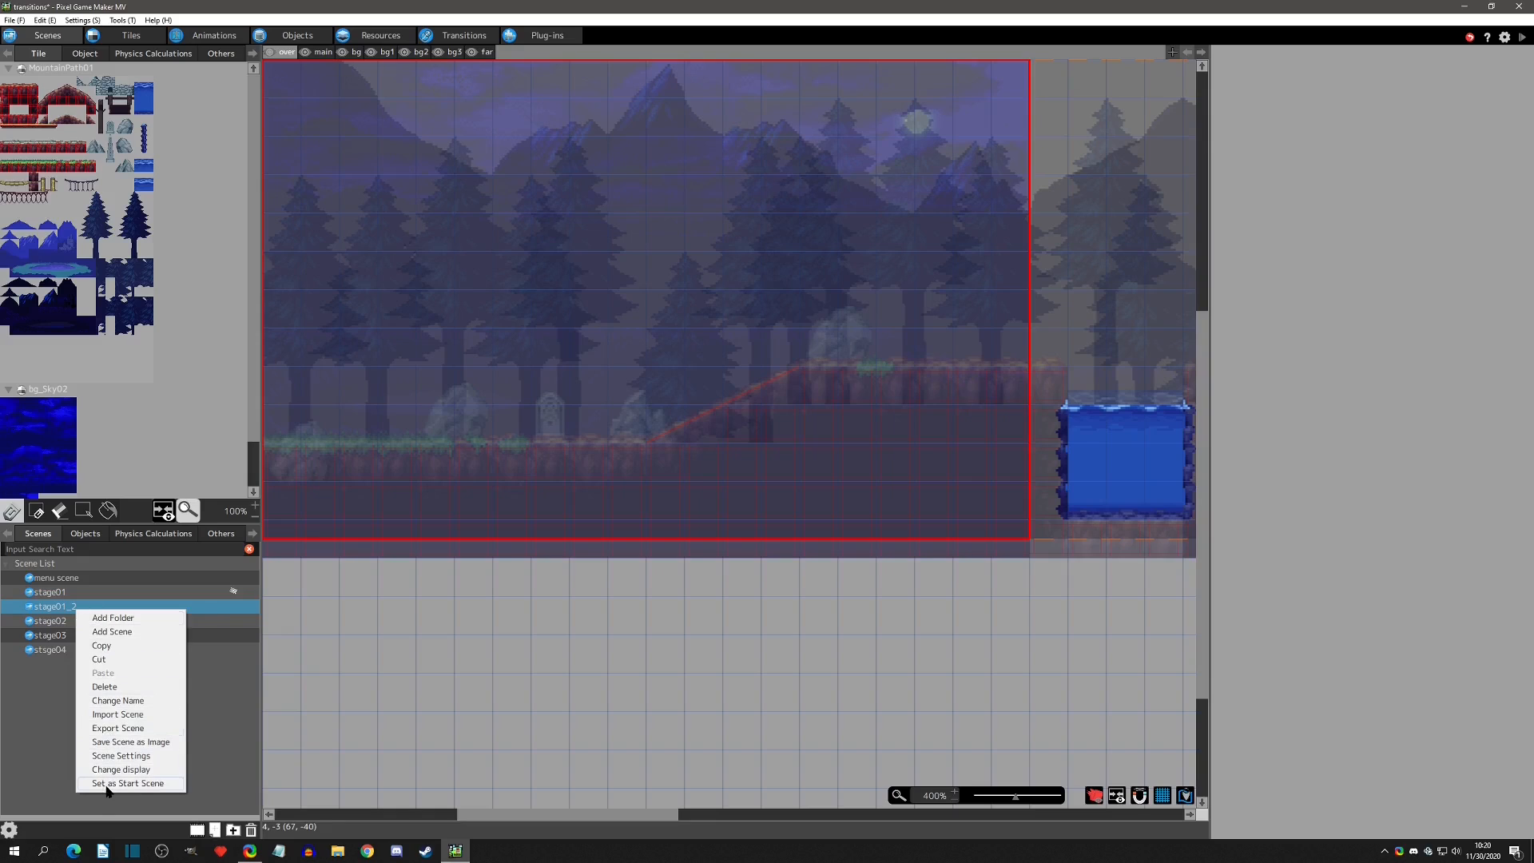
pyautogui.click(107, 784)
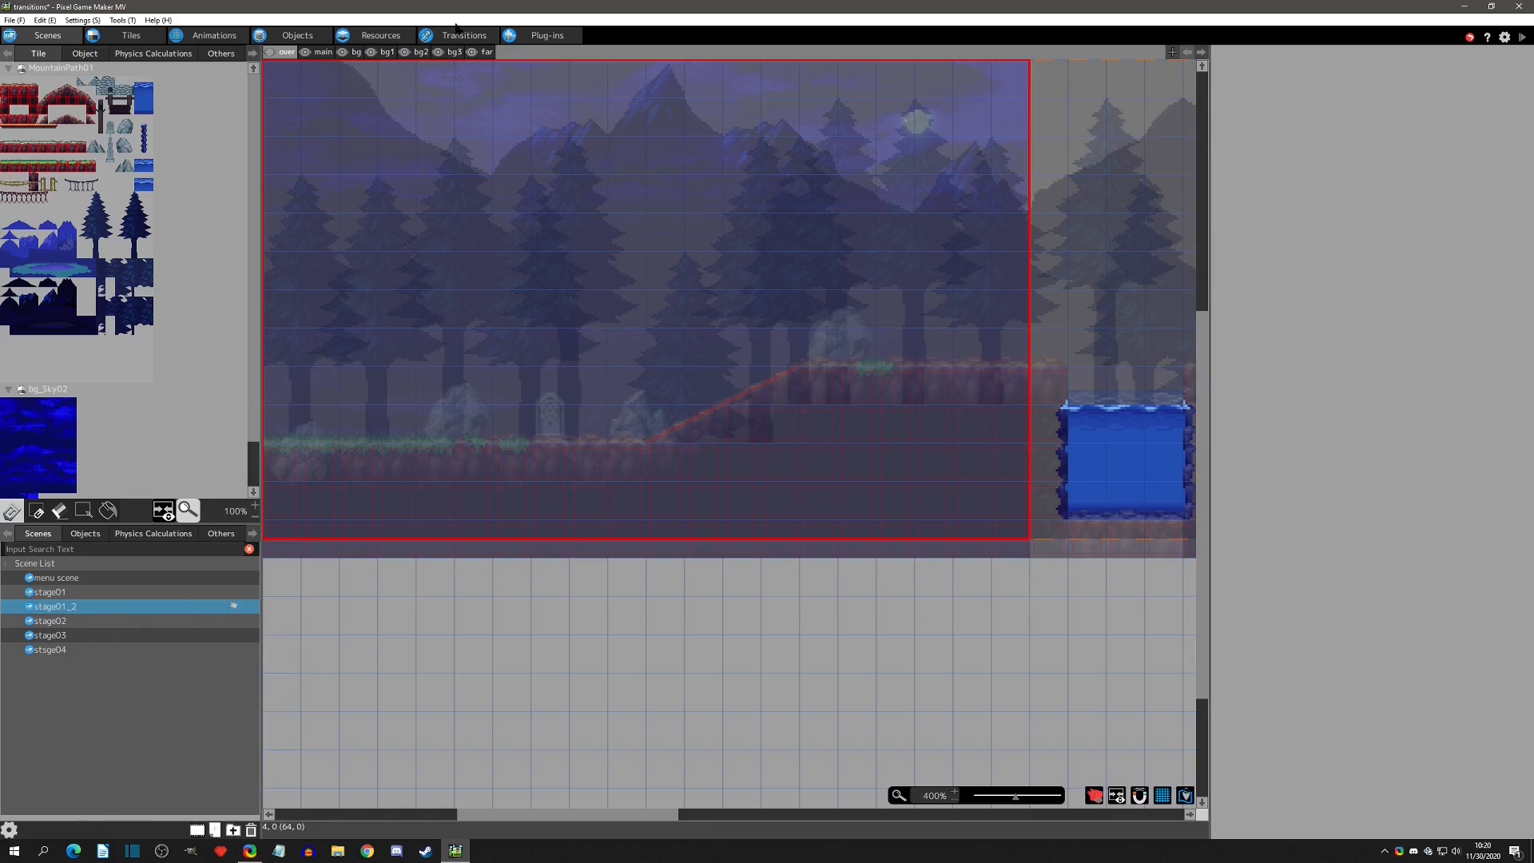
pyautogui.click(461, 38)
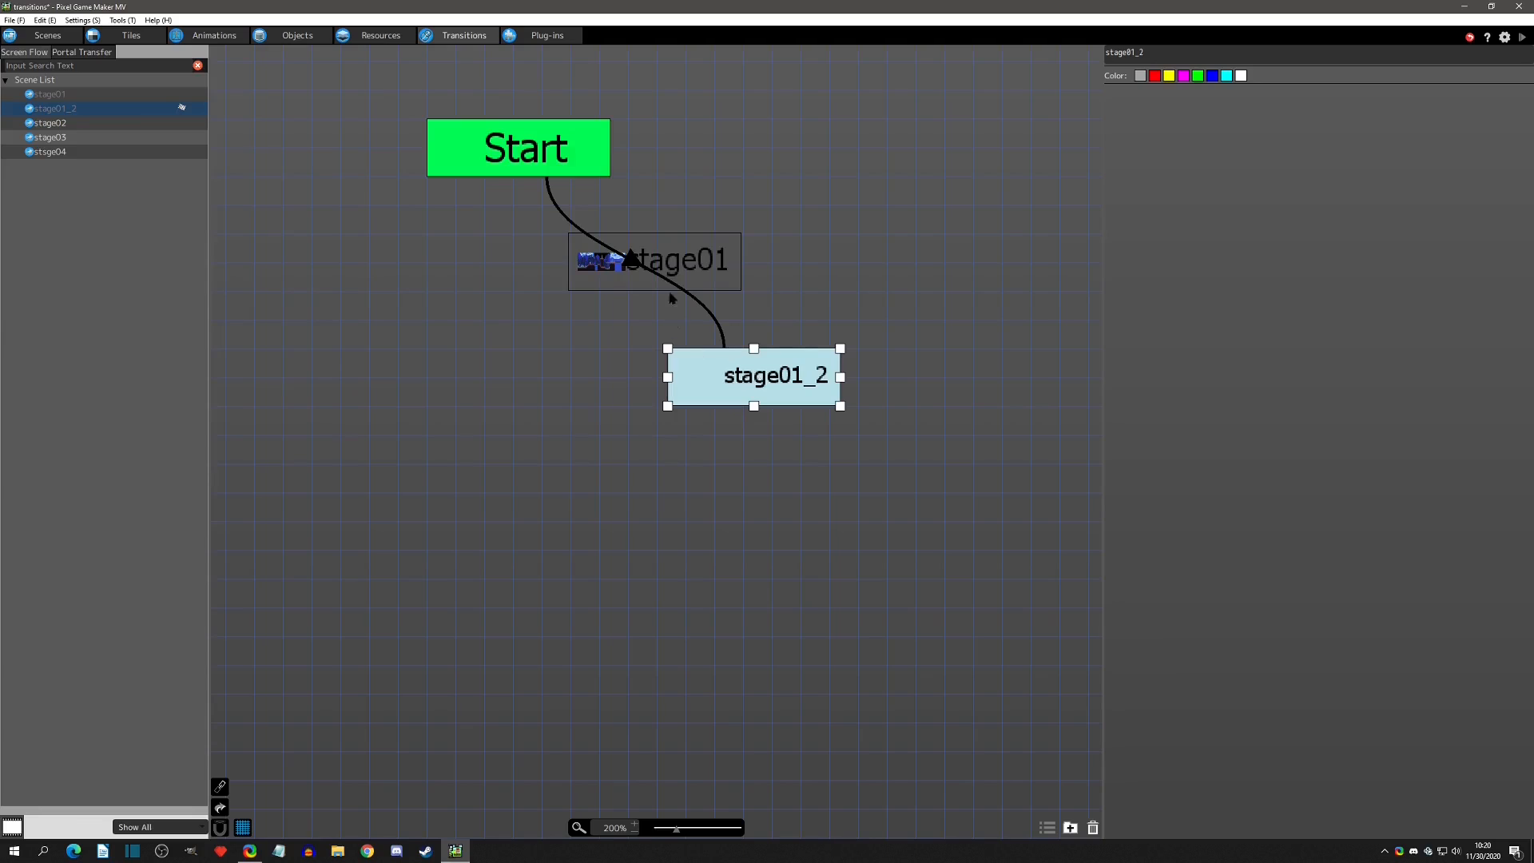
# Move the stage01_2 box directly beneath stage01 and set stage01 as the start scene
pyautogui.click(679, 248)
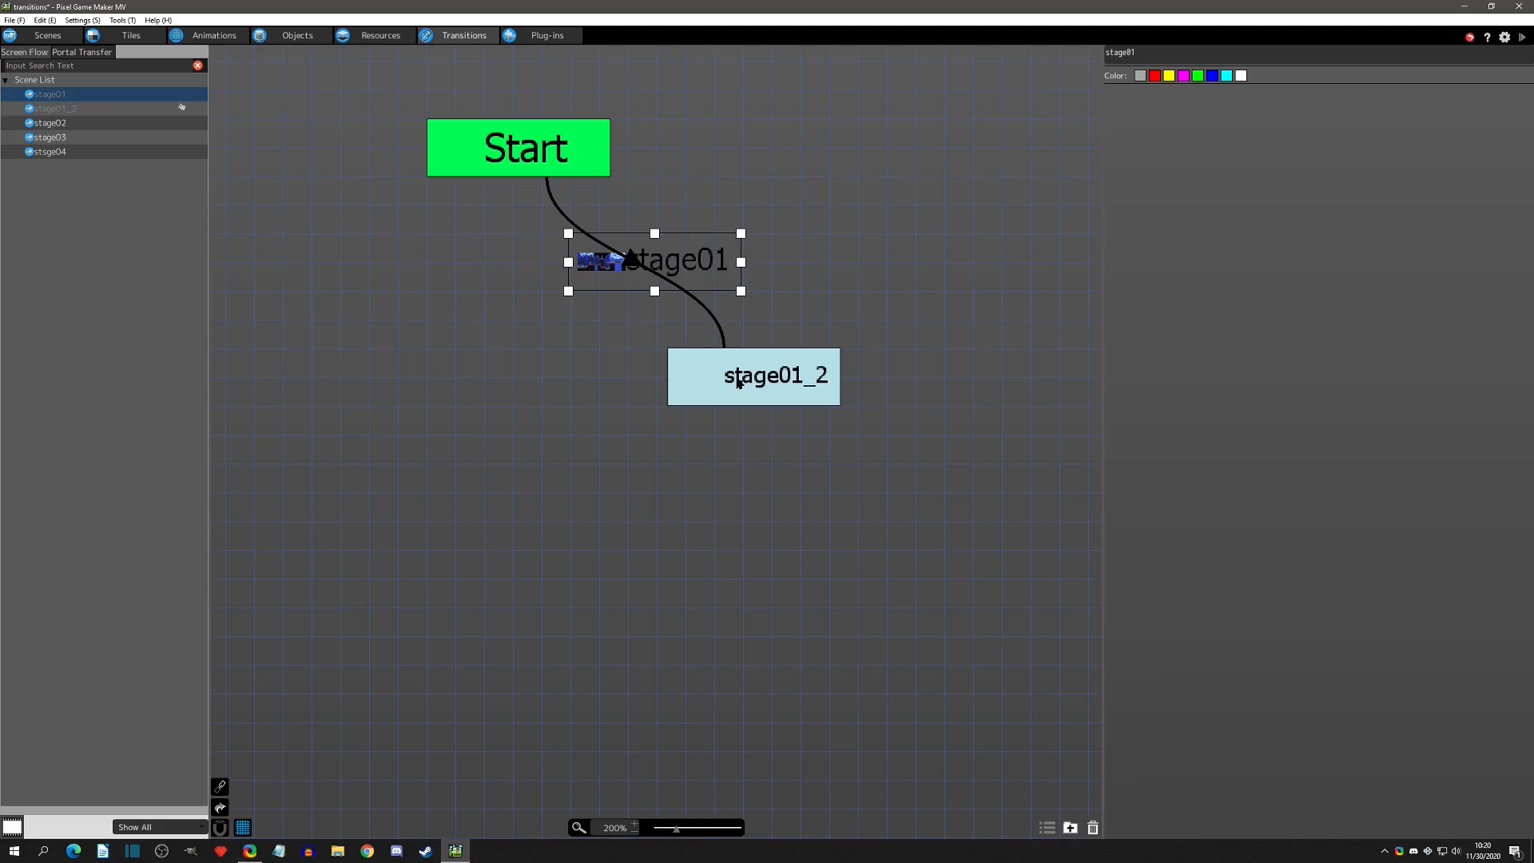
pyautogui.moveTo(740, 382); pyautogui.dragTo(644, 381)
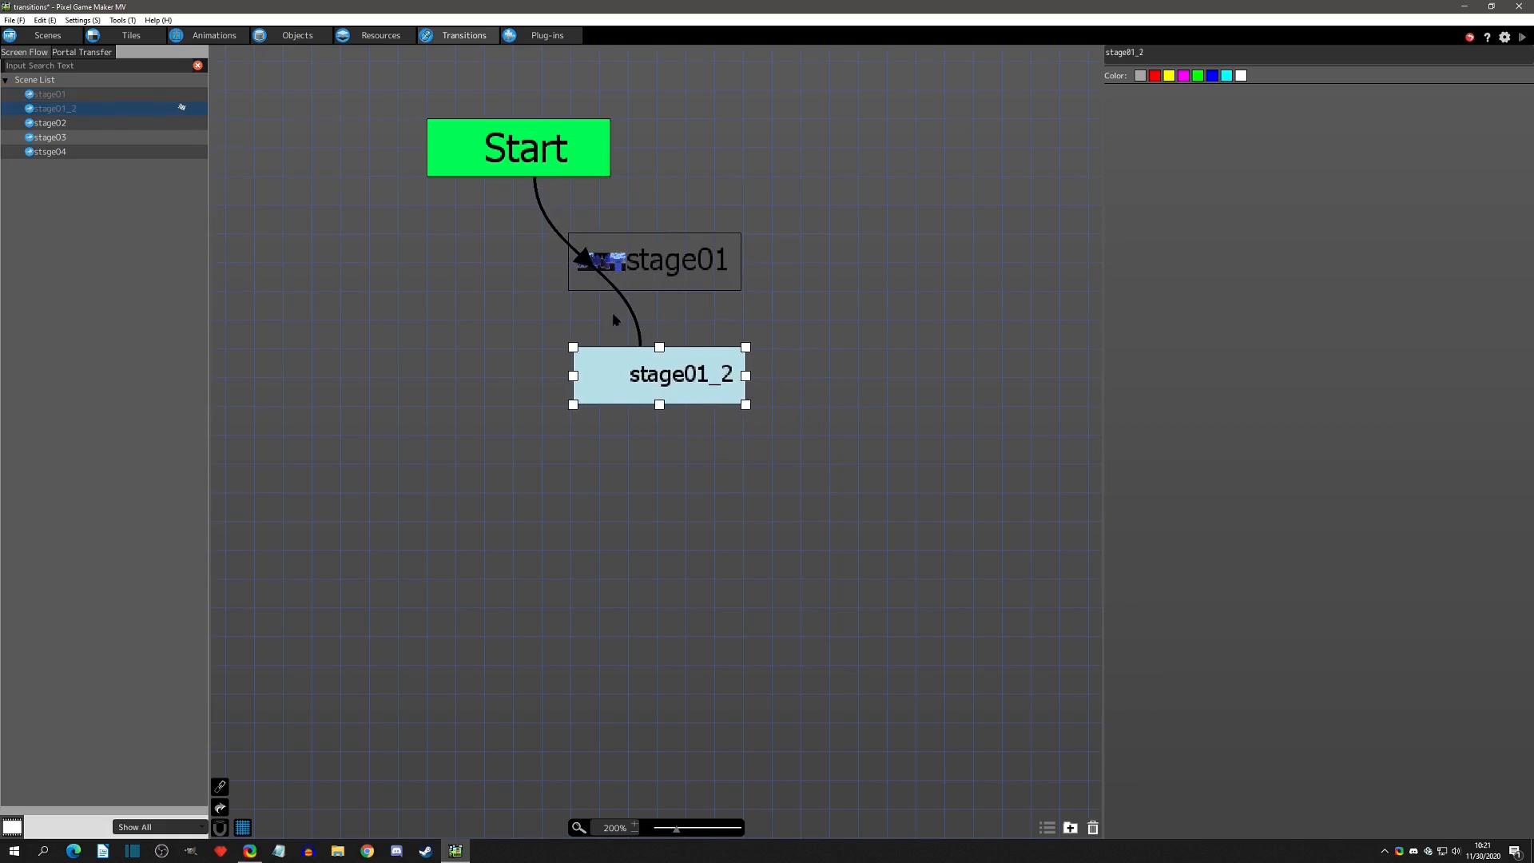
pyautogui.rightClick(636, 250)
pyautogui.click(657, 342)
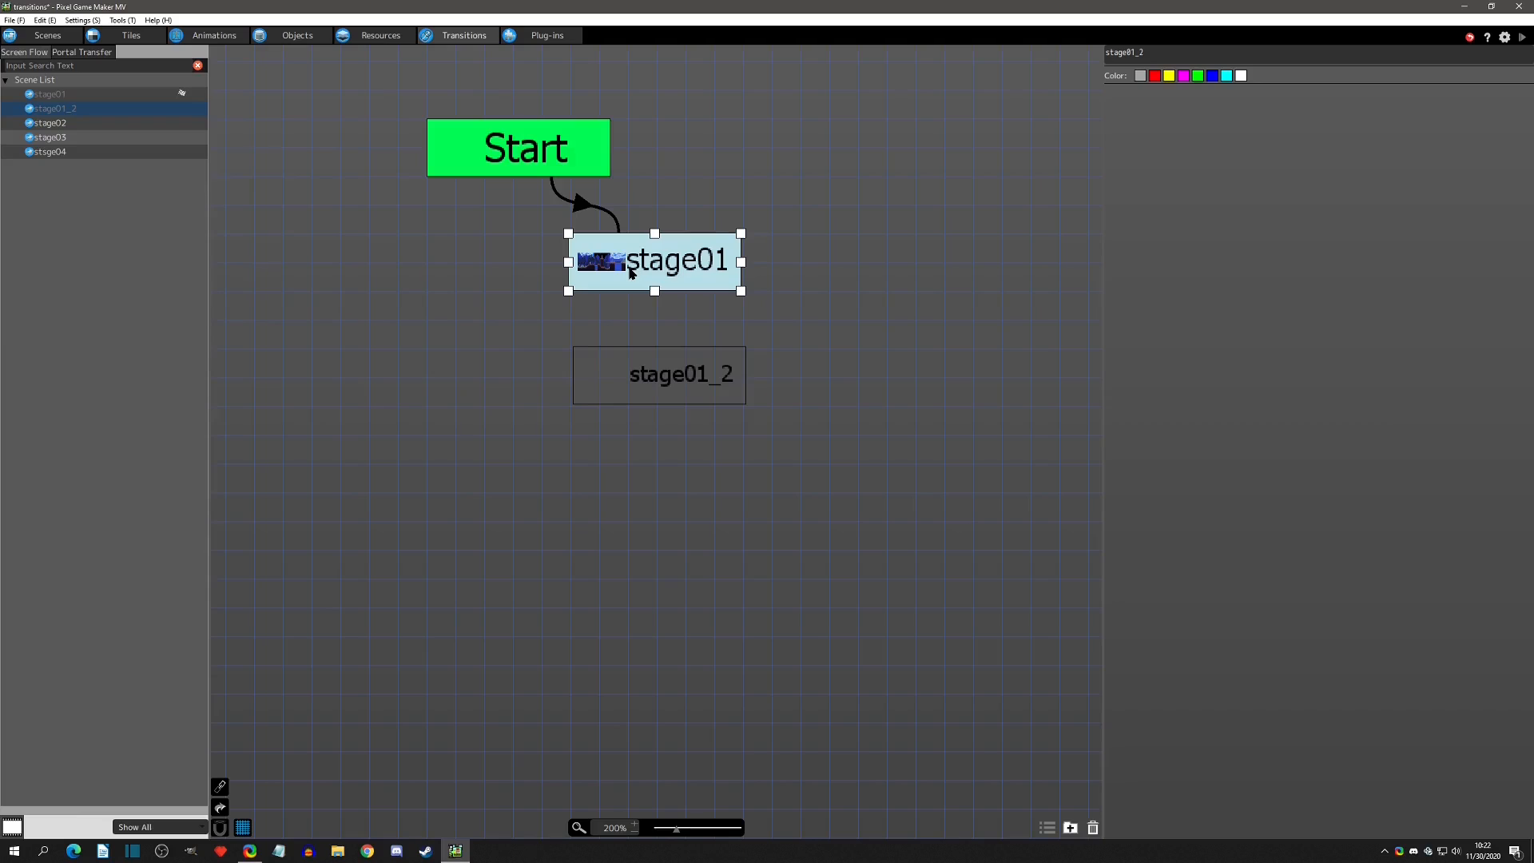
# Link stage01 to stage01_2 and shift the link's end points left of the boxes' centres
pyautogui.rightClick(630, 272)
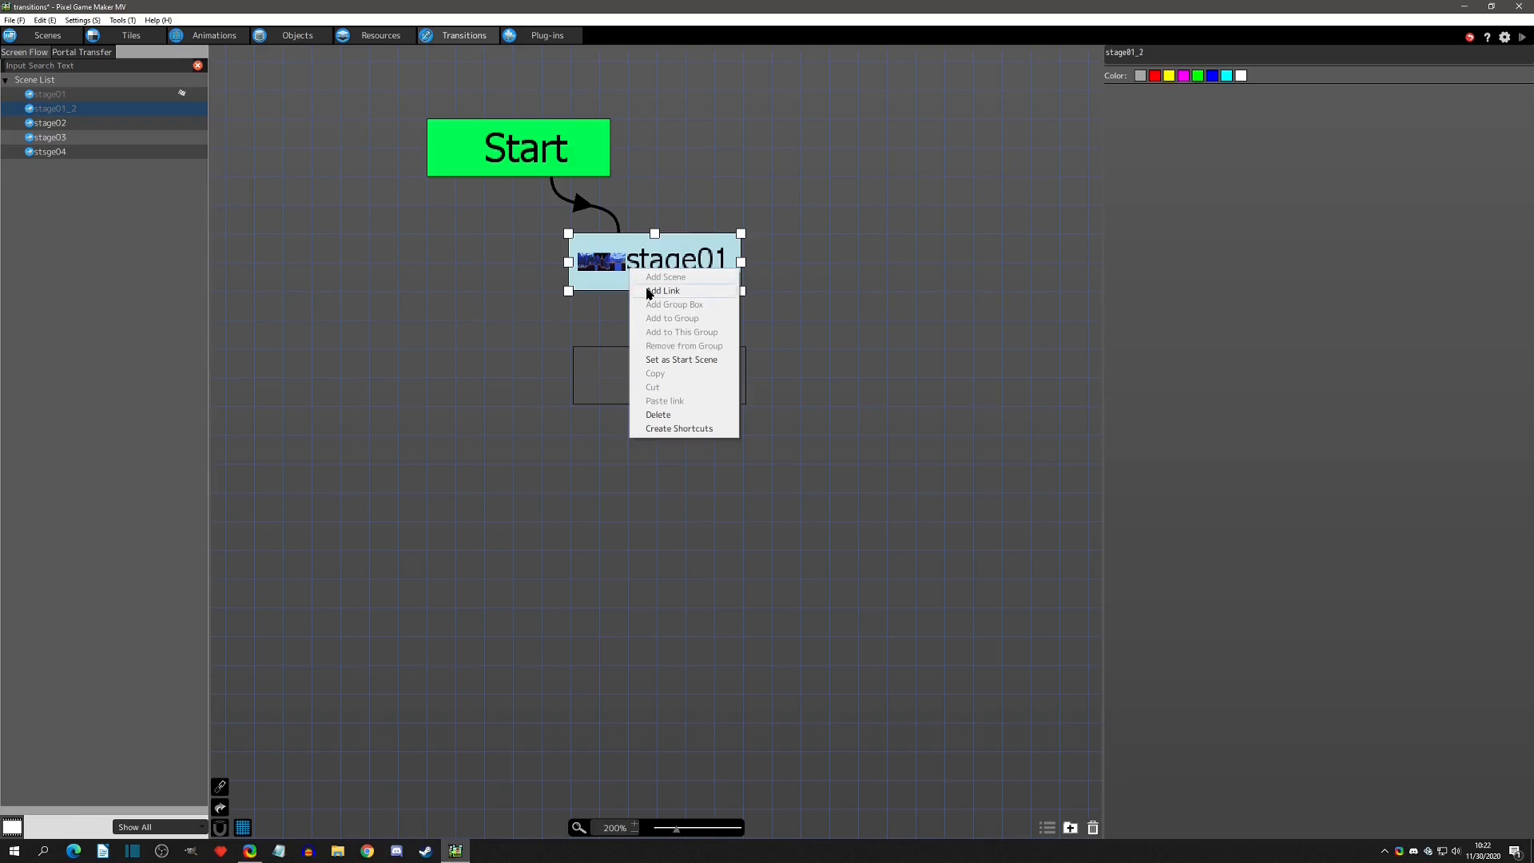
pyautogui.click(650, 293)
pyautogui.click(647, 350)
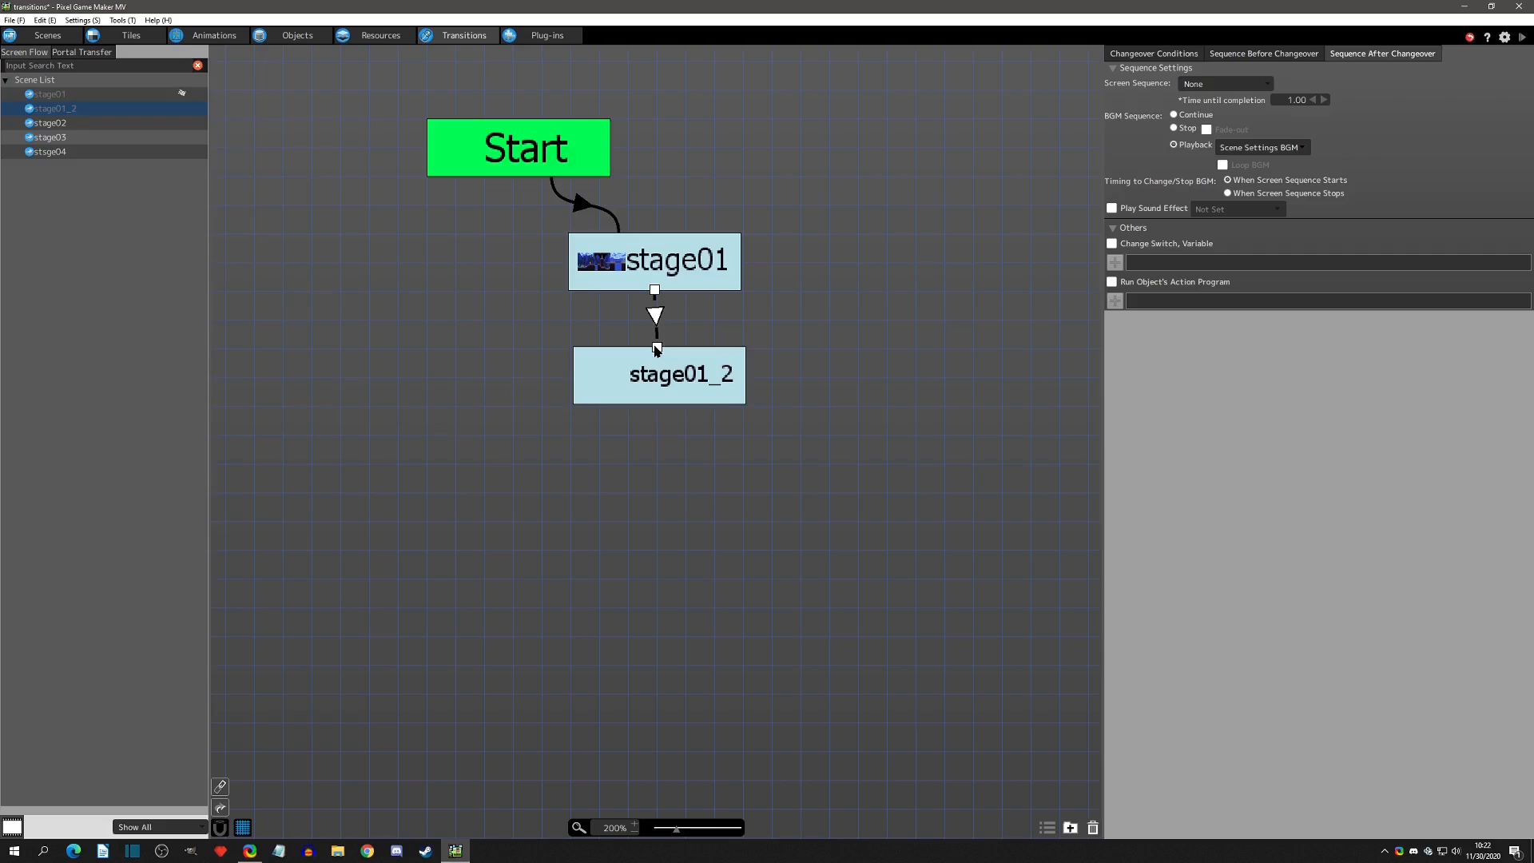
pyautogui.moveTo(657, 346)
pyautogui.mouseDown()
pyautogui.moveTo(703, 324)
pyautogui.moveTo(620, 343)
pyautogui.moveTo(656, 350)
pyautogui.mouseUp()
pyautogui.moveTo(655, 294); pyautogui.dragTo(613, 297)
# Review the link's changeover conditions and its sequence settings before and after the changeover
pyautogui.click(1155, 55)
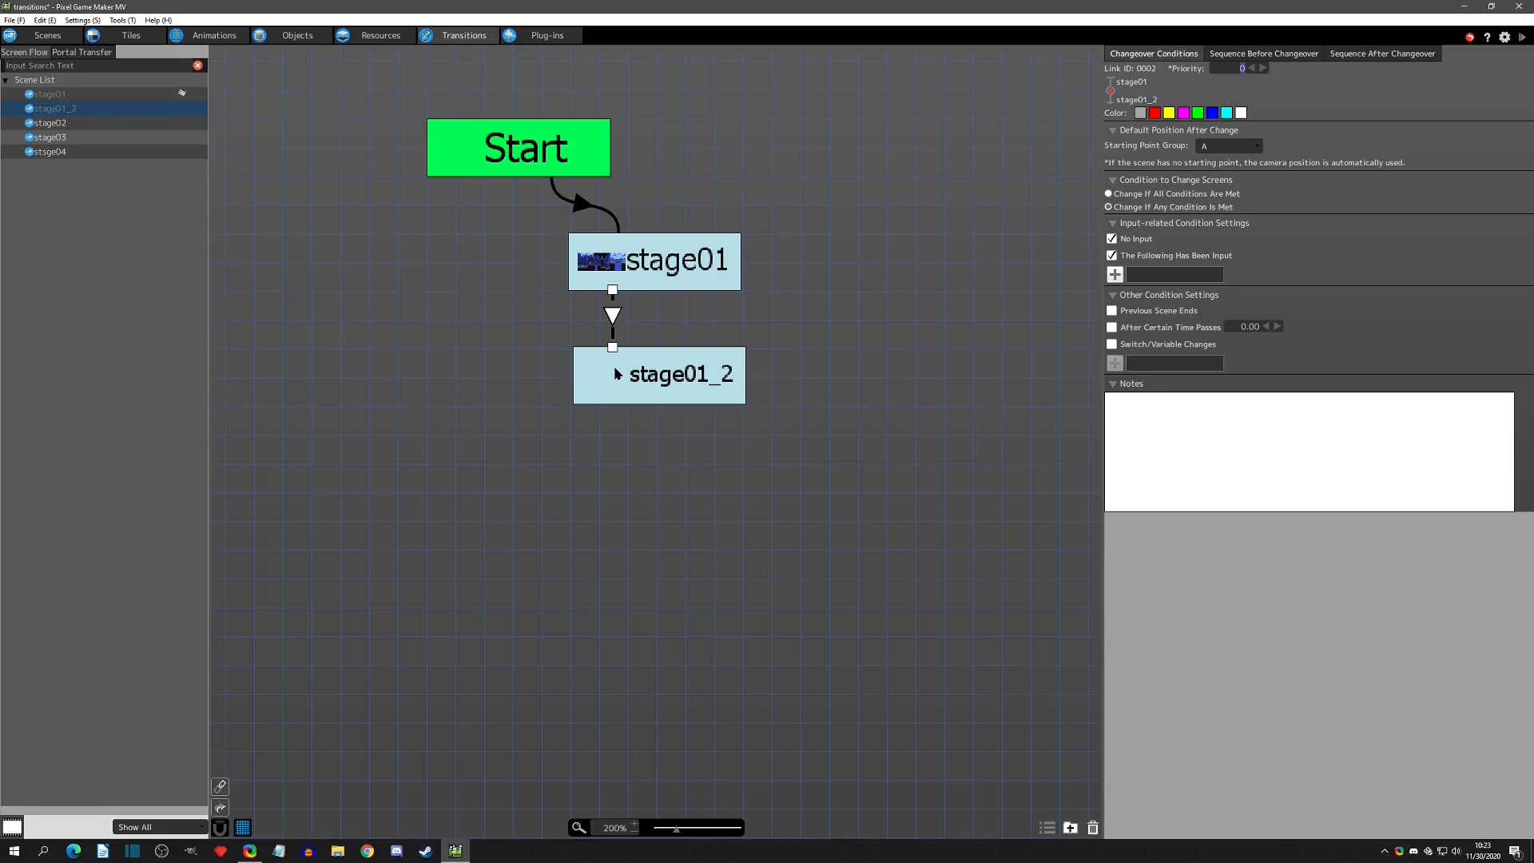
pyautogui.click(1266, 54)
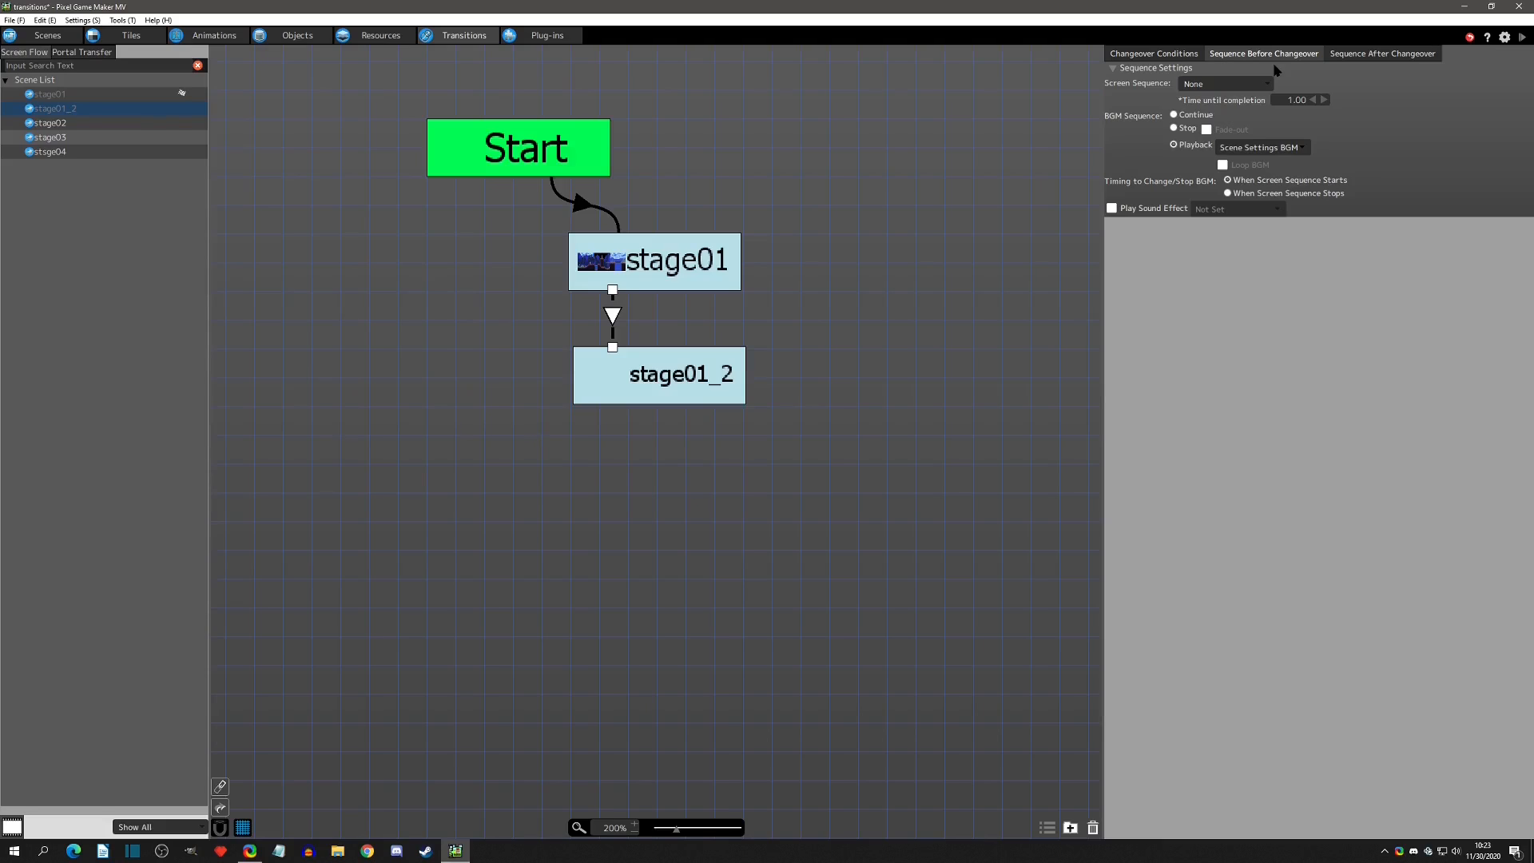
pyautogui.click(1368, 60)
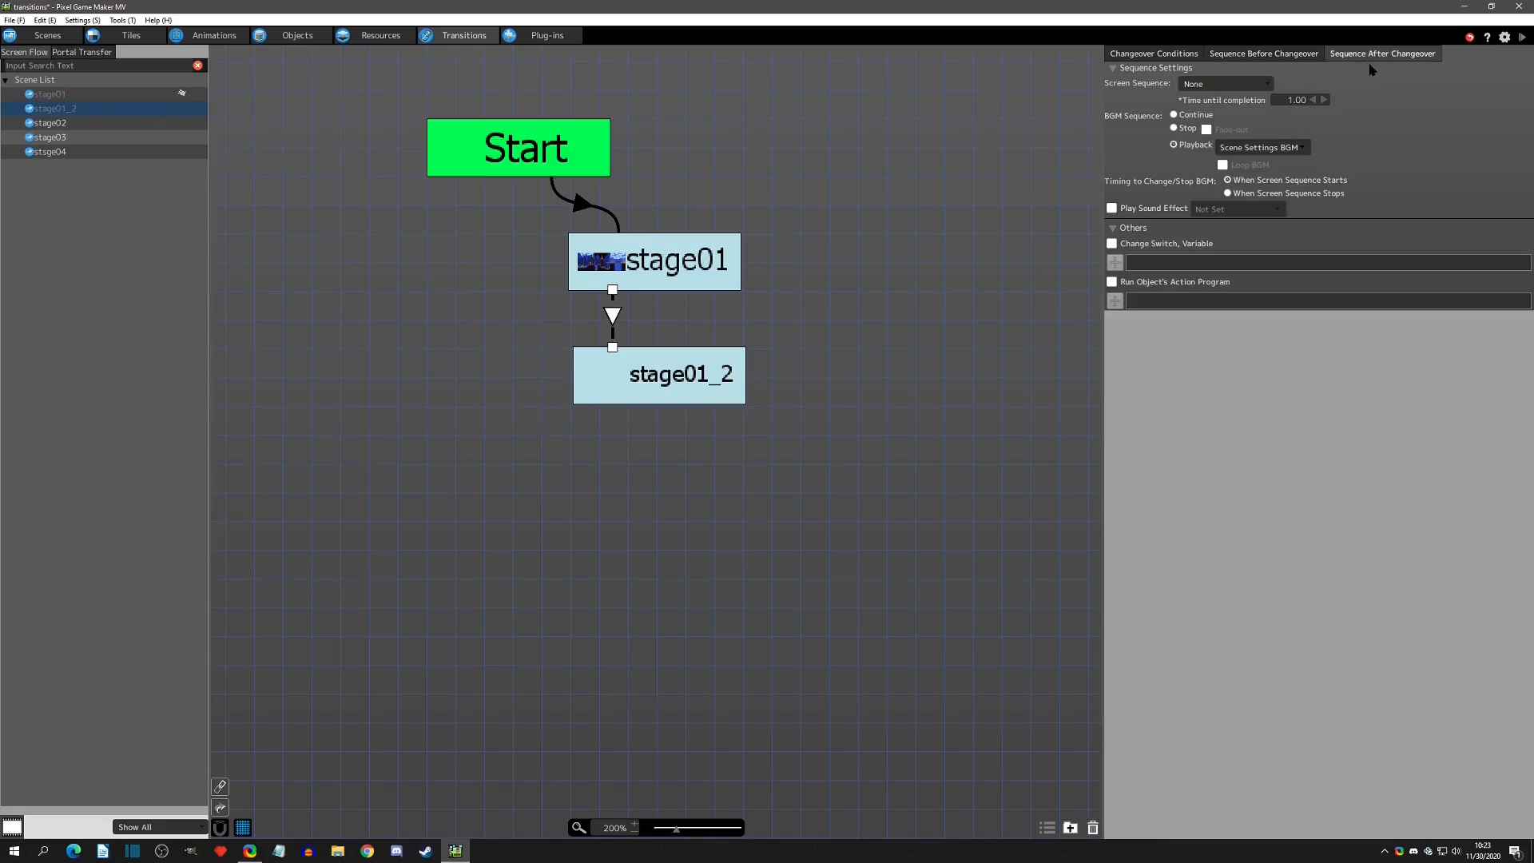
# Compare the link's sequence settings before and after changeover with its changeover conditions, including the Default Position After Change section
pyautogui.click(1270, 56)
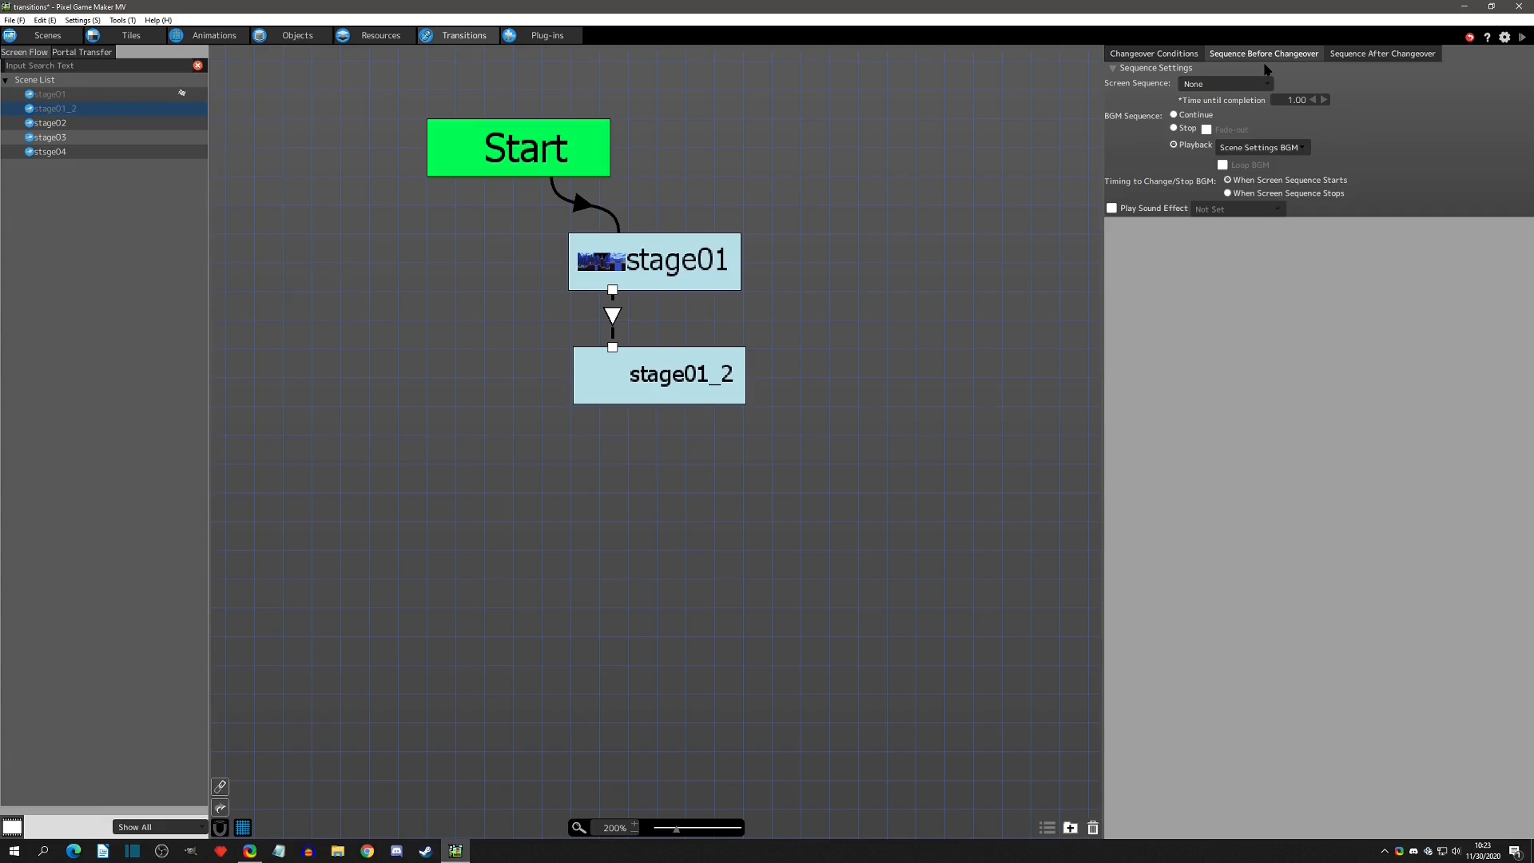
pyautogui.click(1381, 57)
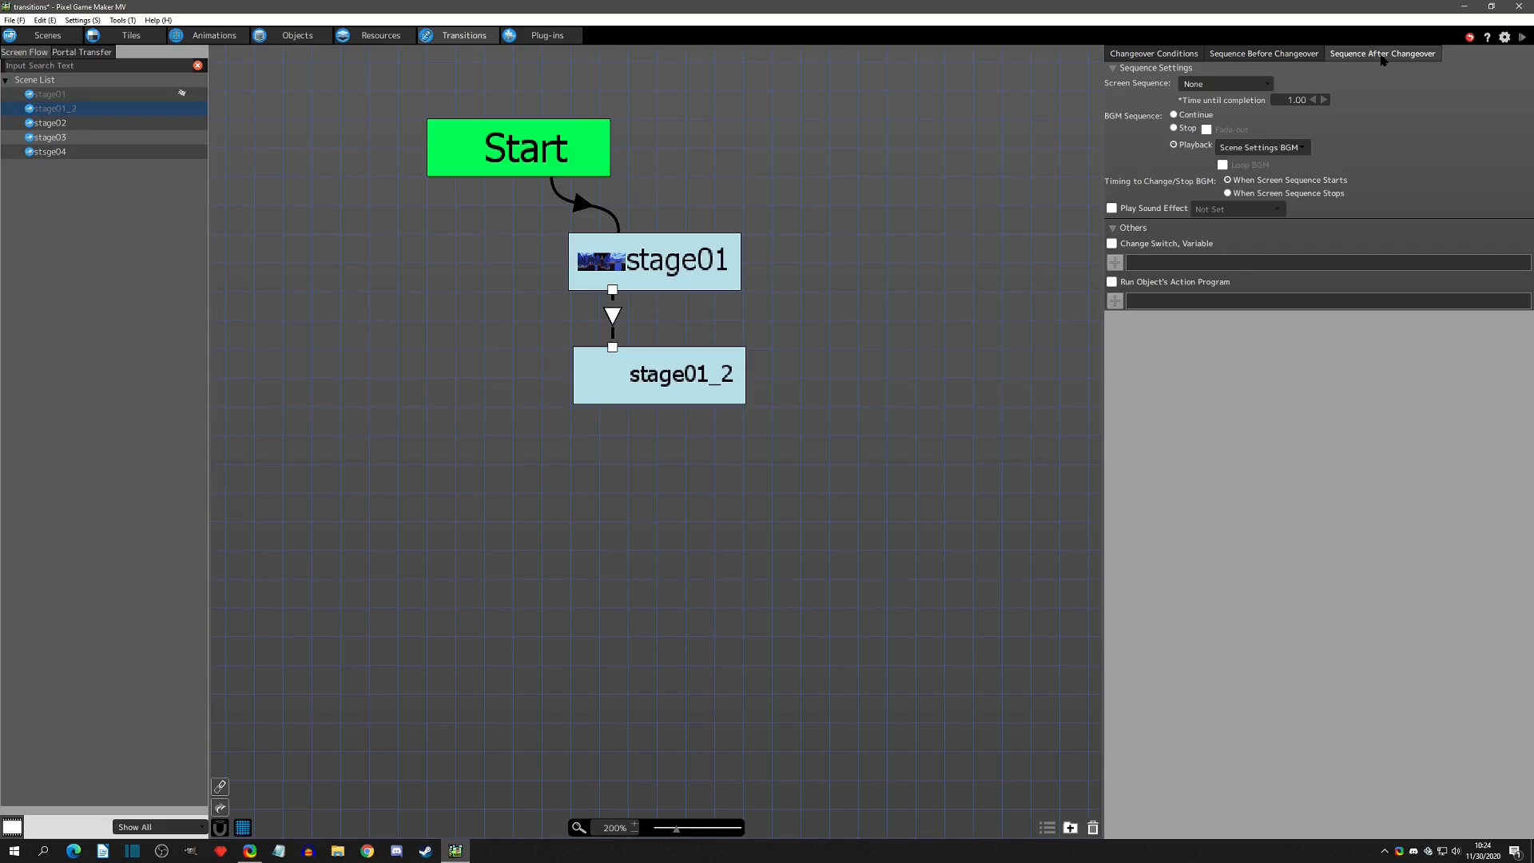
pyautogui.click(1292, 57)
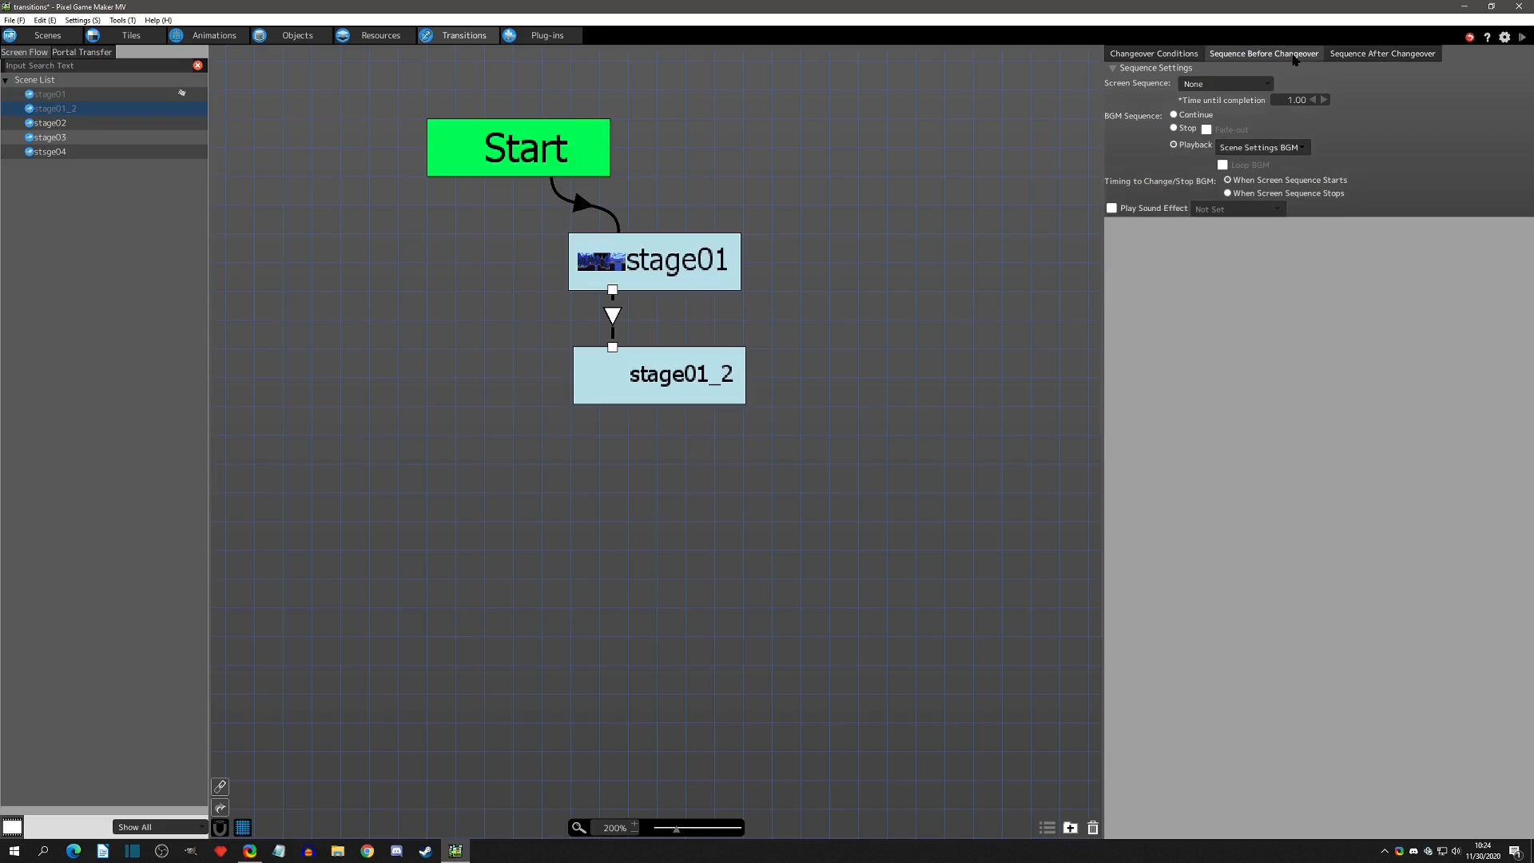
pyautogui.click(1377, 58)
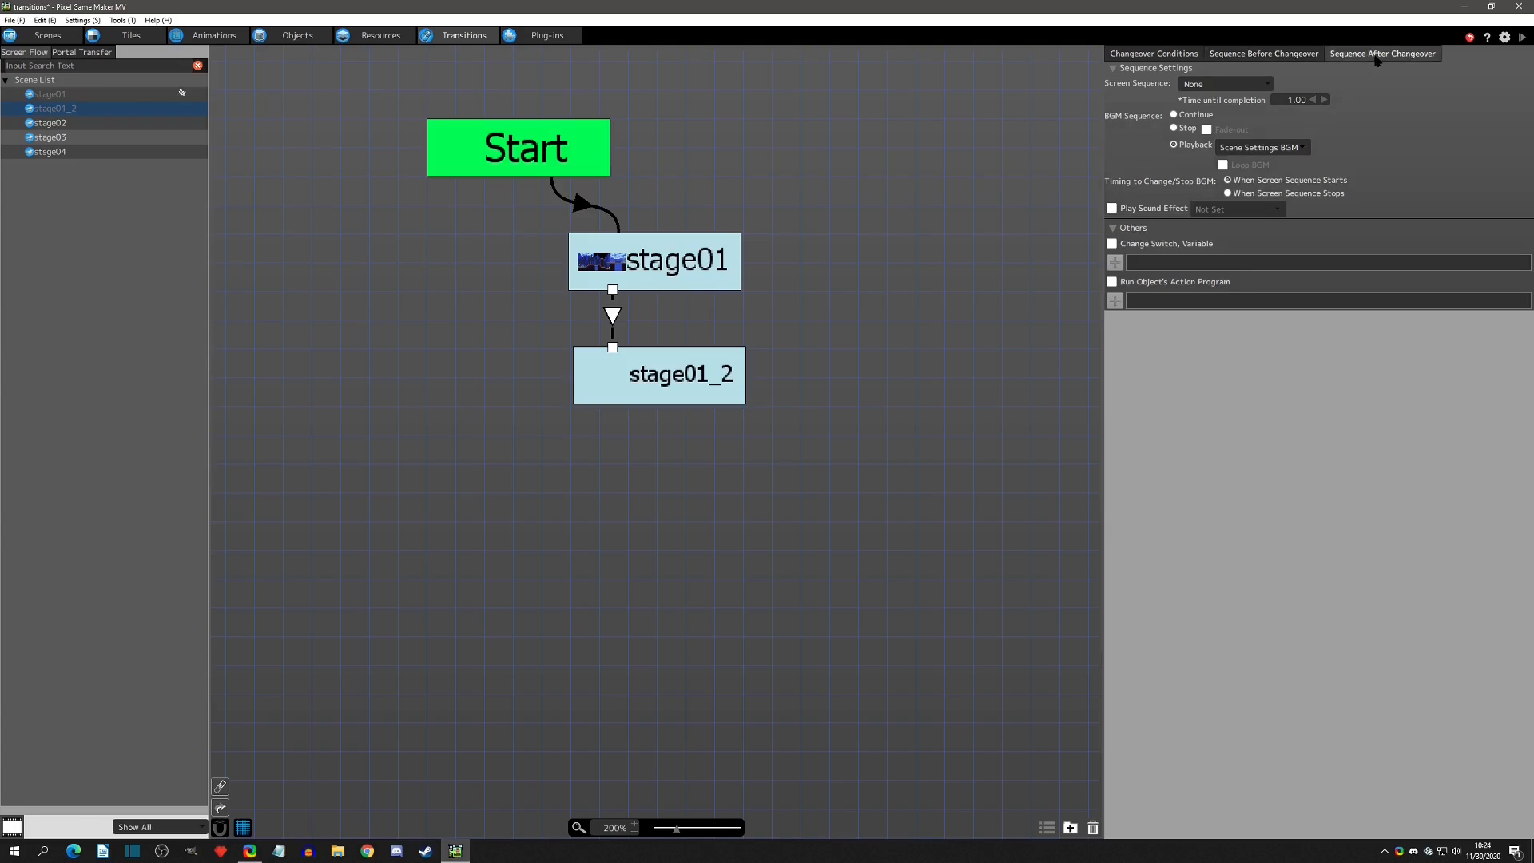
pyautogui.click(1147, 56)
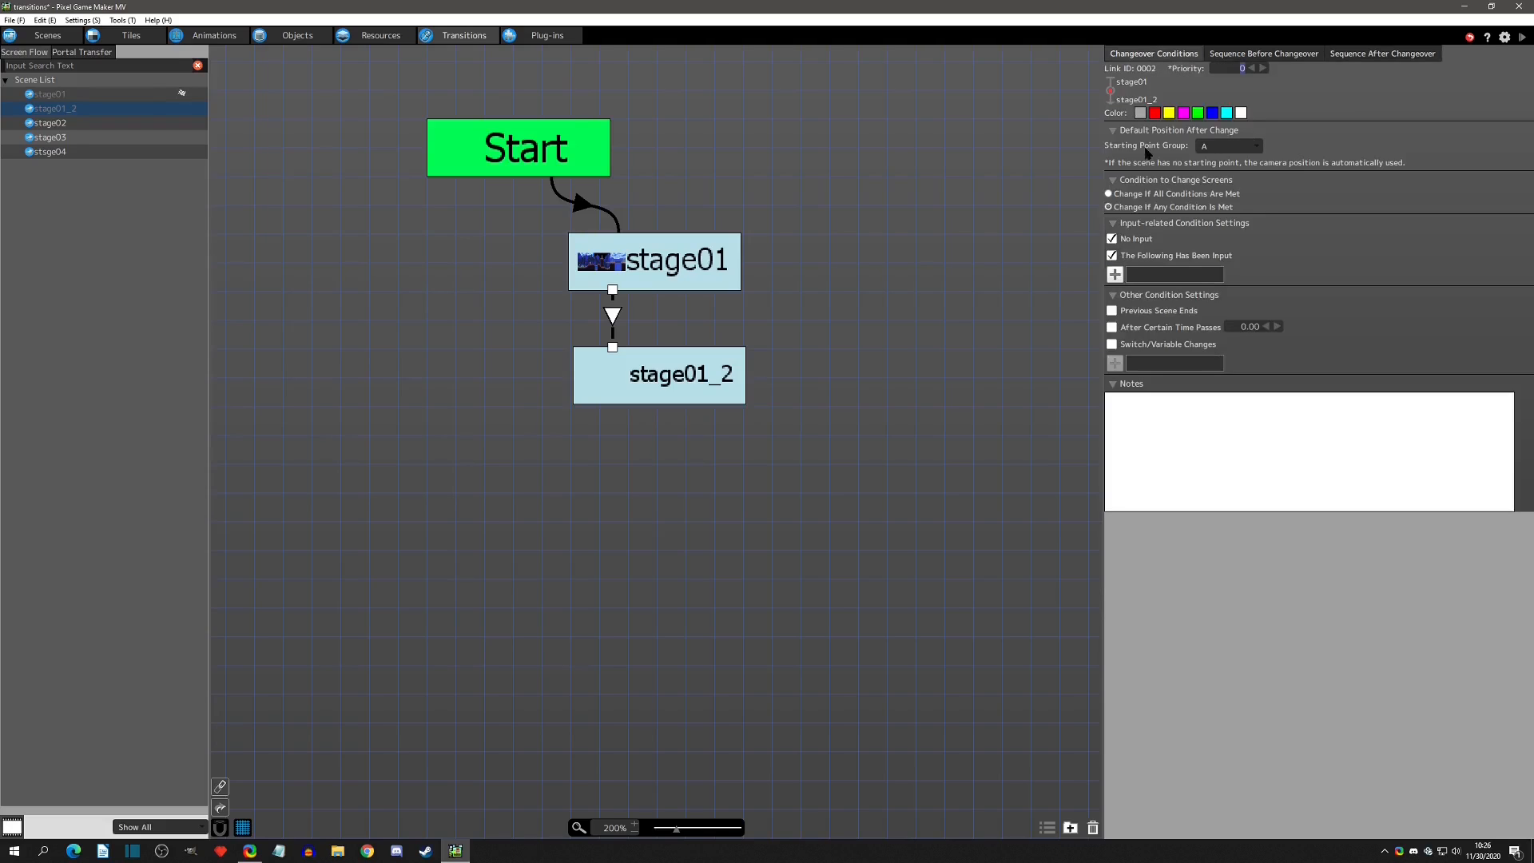
pyautogui.click(1278, 53)
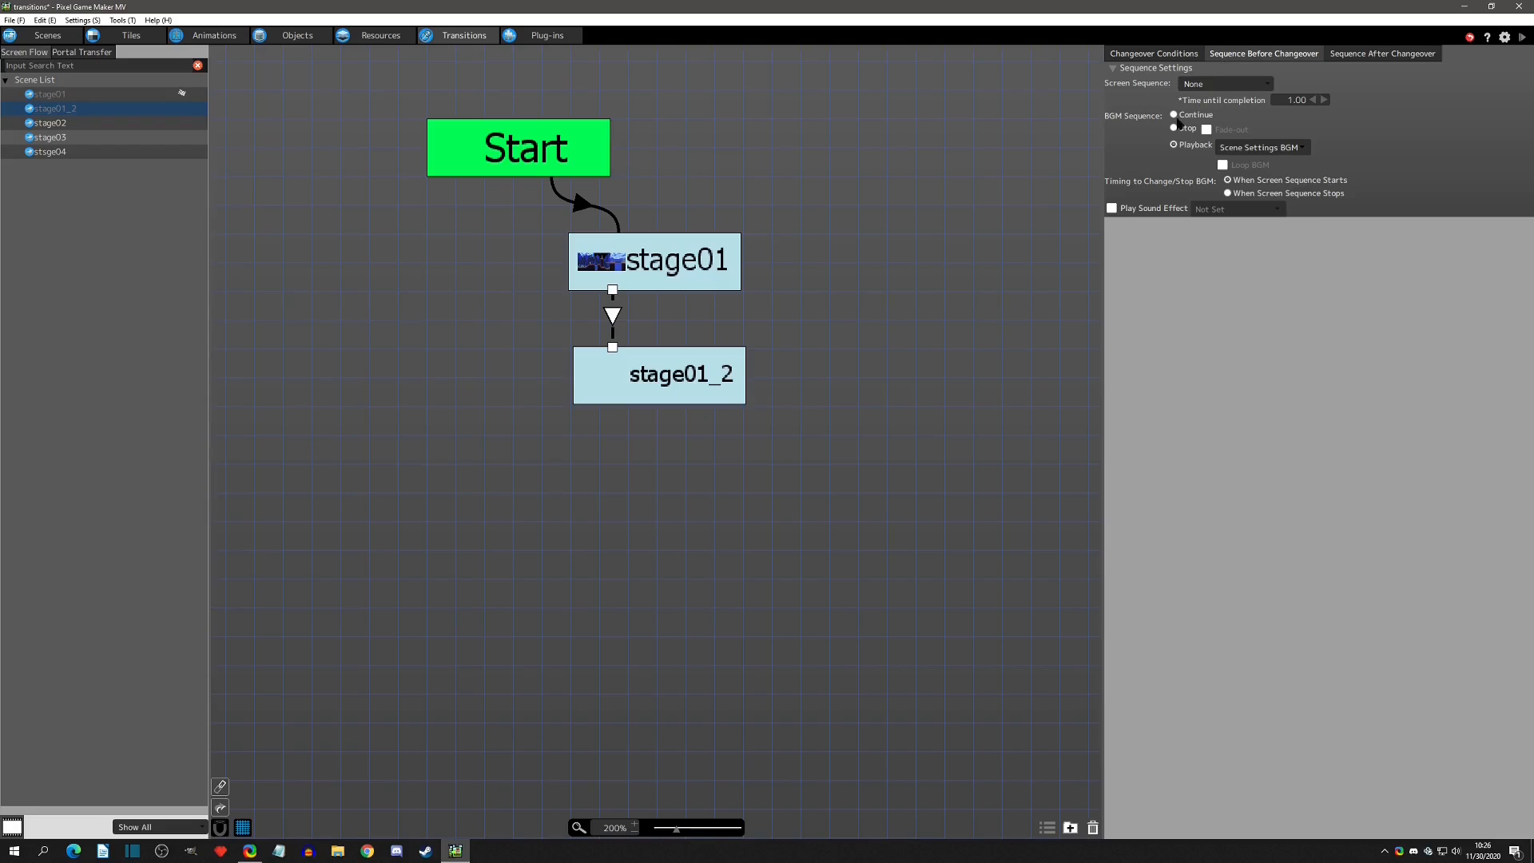
pyautogui.click(1167, 56)
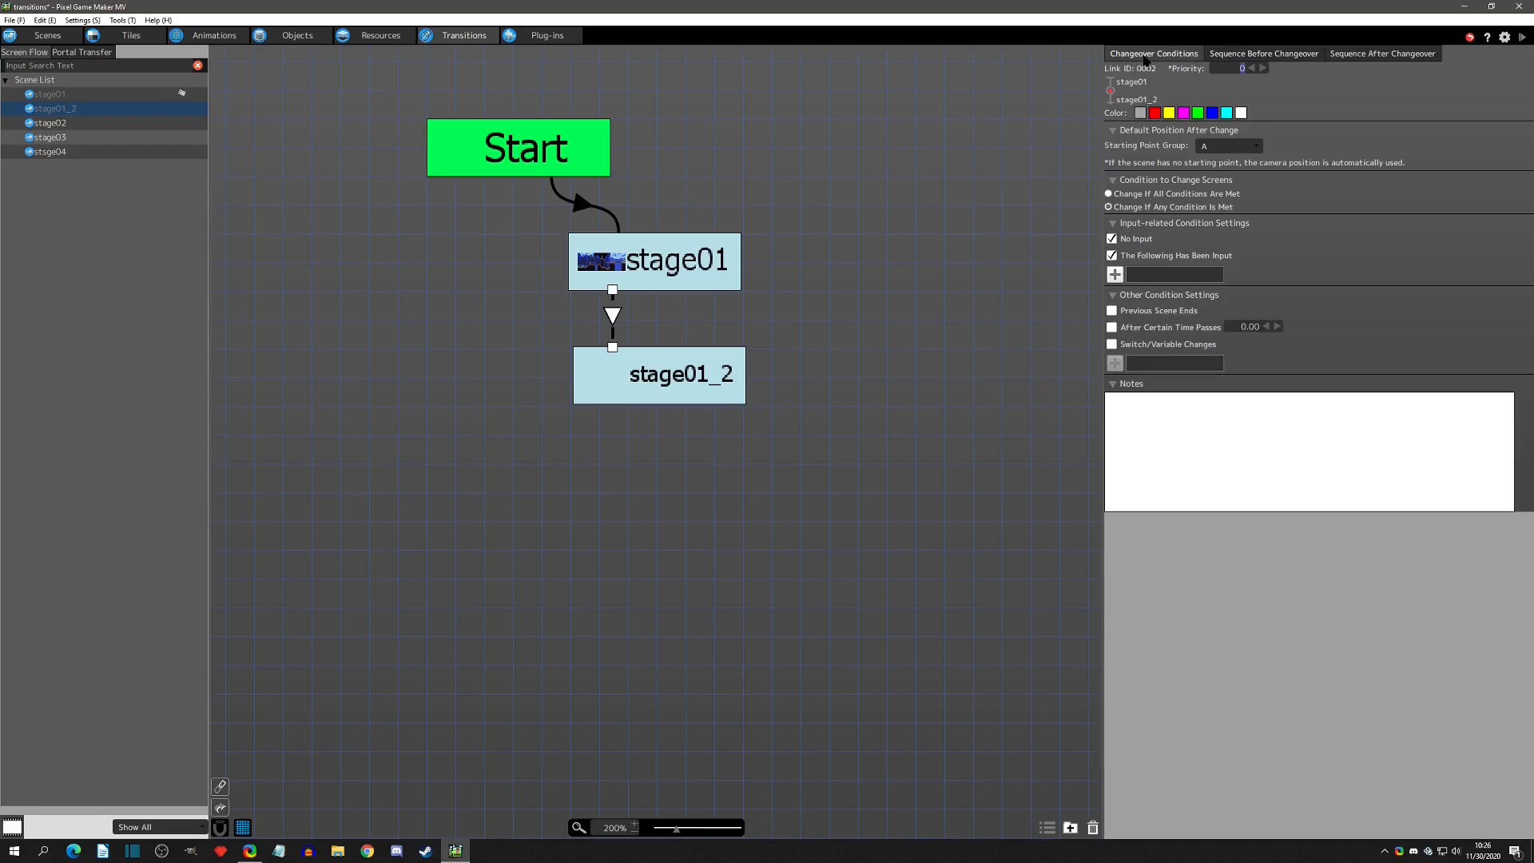
pyautogui.click(1114, 132)
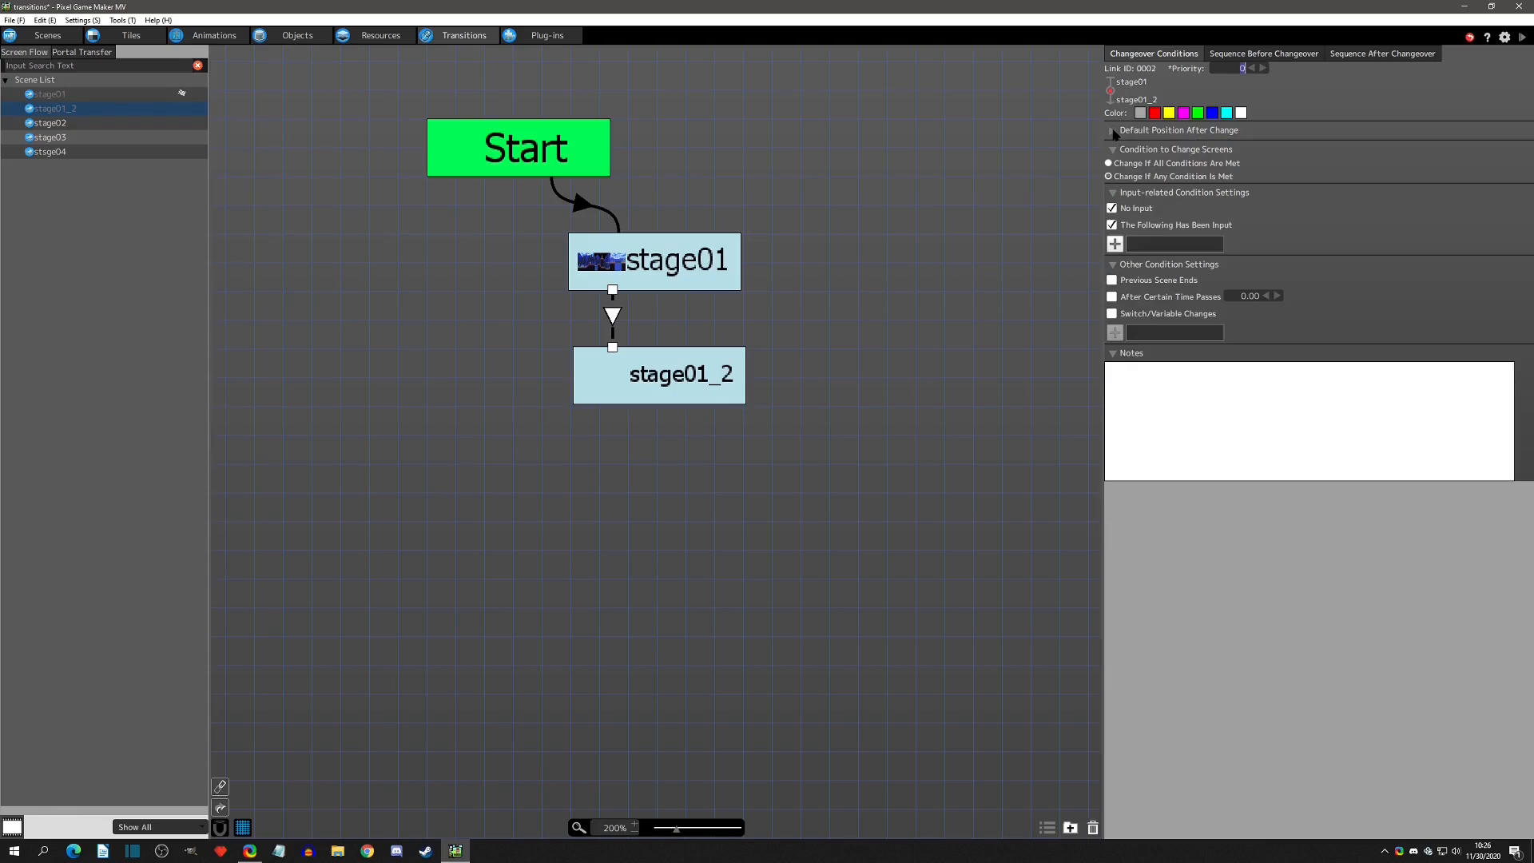
pyautogui.click(1114, 131)
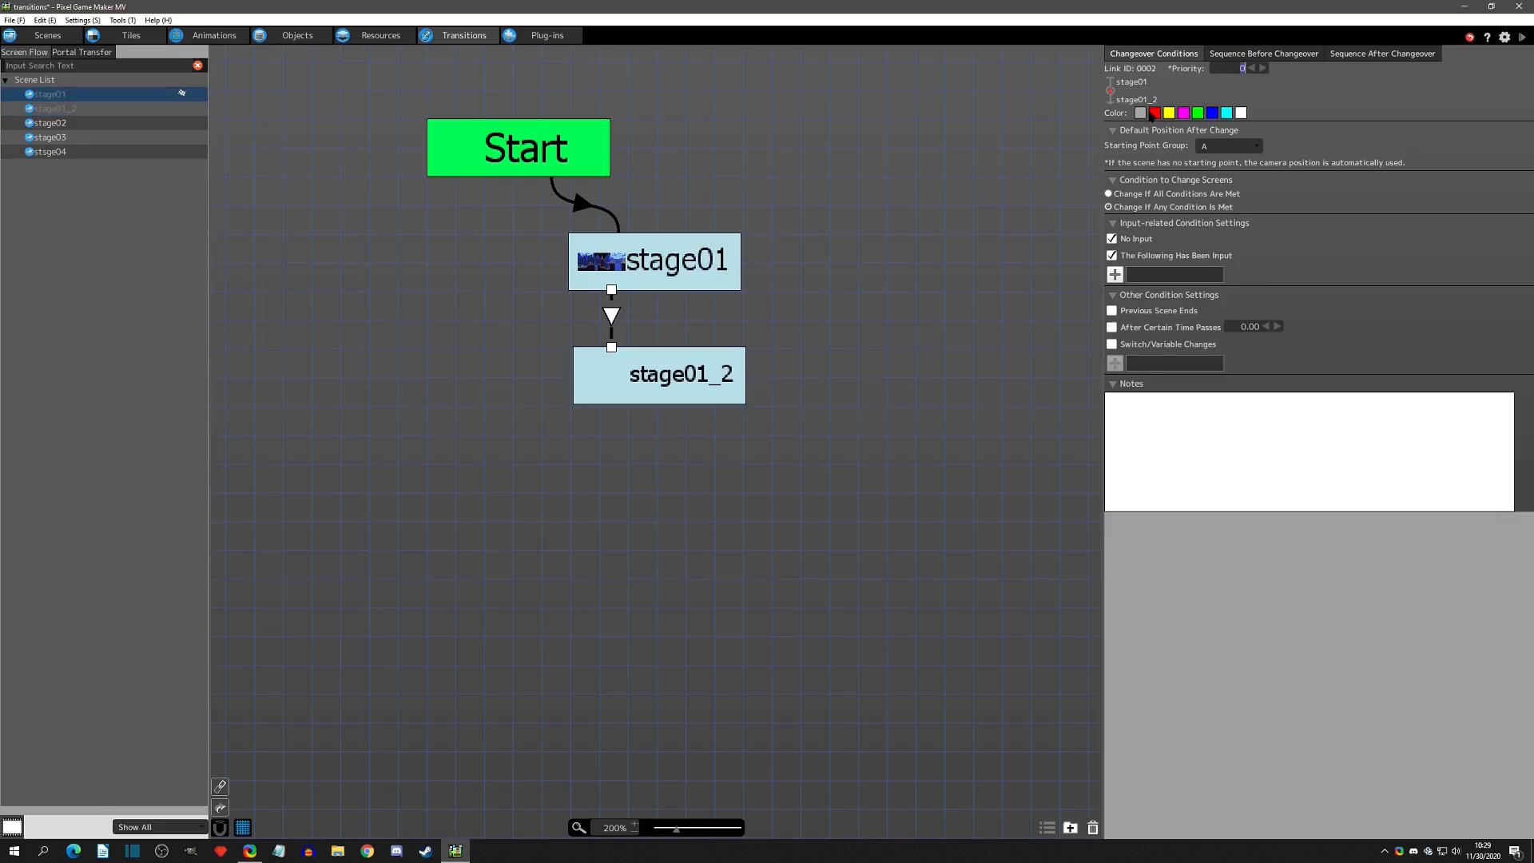
# Add two more links from stage01 to stage01_2, one at the boxes' centre and one near their right side
pyautogui.rightClick(655, 283)
pyautogui.click(676, 304)
pyautogui.click(663, 376)
pyautogui.rightClick(701, 275)
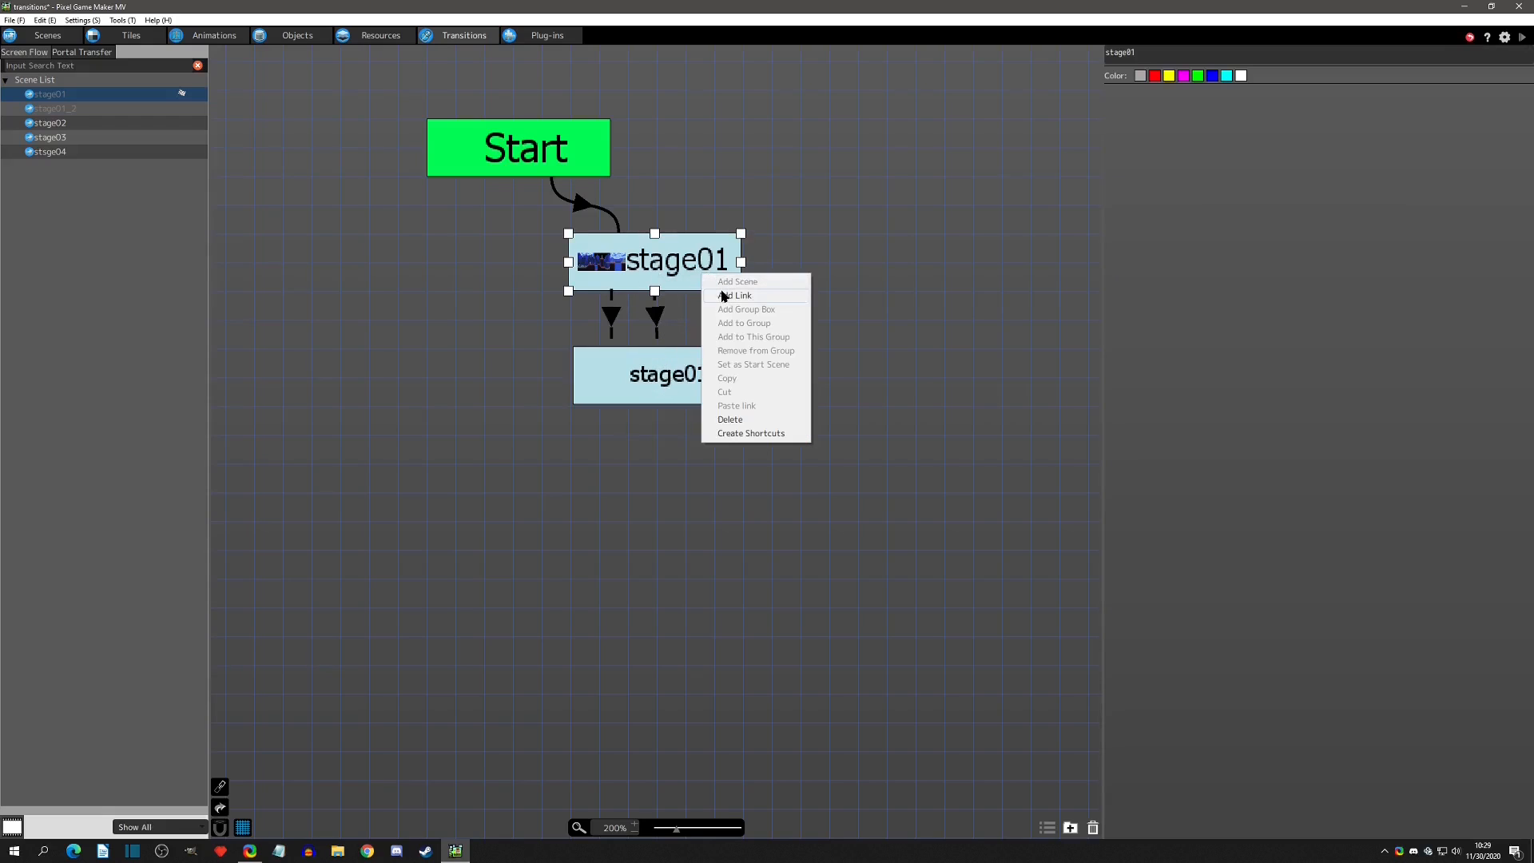
pyautogui.click(723, 296)
pyautogui.click(714, 372)
pyautogui.moveTo(671, 311); pyautogui.dragTo(707, 292)
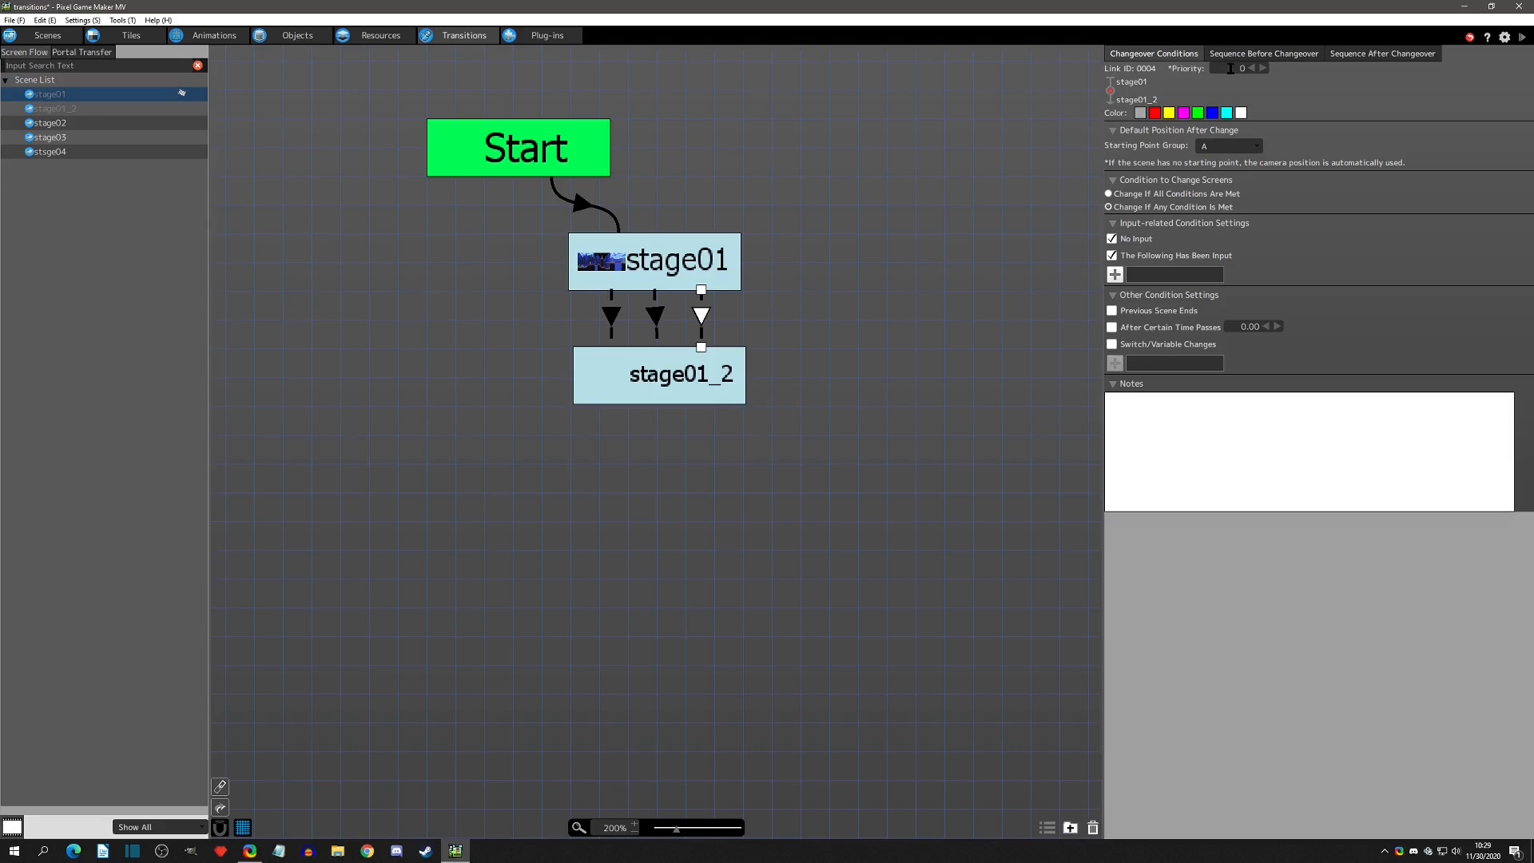
# Set the priority of the rightmost link to 2 and the middle link to 1, comparing them with the leftmost link
pyautogui.click(656, 314)
pyautogui.click(612, 316)
pyautogui.click(655, 316)
pyautogui.click(702, 317)
pyautogui.click(1239, 68)
pyautogui.doubleClick(1237, 67)
pyautogui.write('2')
pyautogui.click(655, 317)
pyautogui.doubleClick(1237, 70)
pyautogui.write('1')
pyautogui.click(620, 318)
pyautogui.click(703, 318)
pyautogui.click(656, 318)
pyautogui.click(613, 317)
# Delete the middle and rightmost links between stage01 and stage01_2
pyautogui.click(656, 318)
pyautogui.press('Delete')
pyautogui.click(701, 318)
pyautogui.press('Delete')
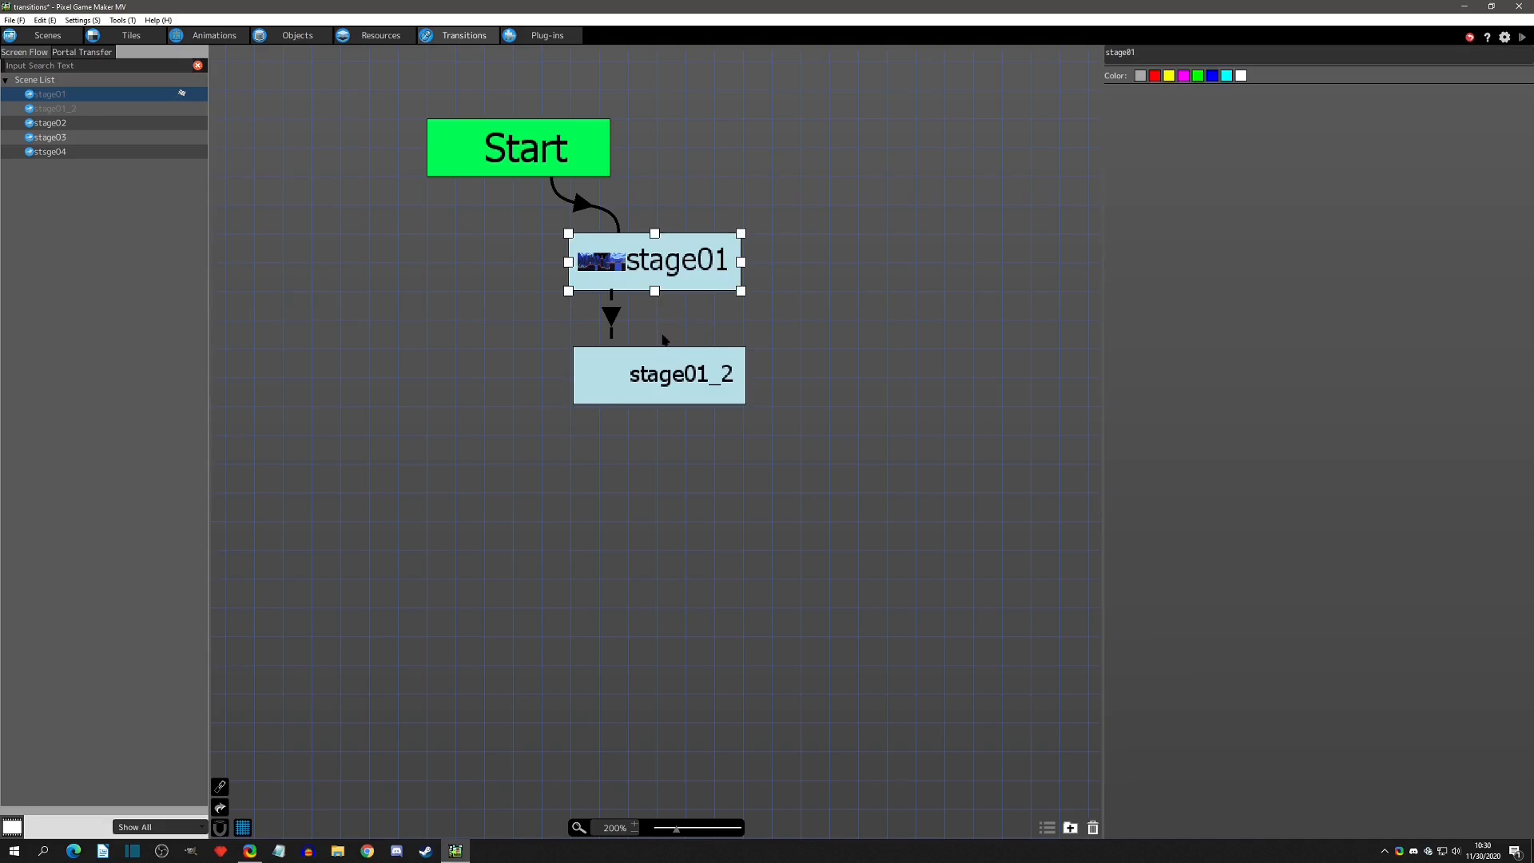
# Change the remaining link's grey colour swatch to black by setting all three hue values to 0
pyautogui.click(612, 318)
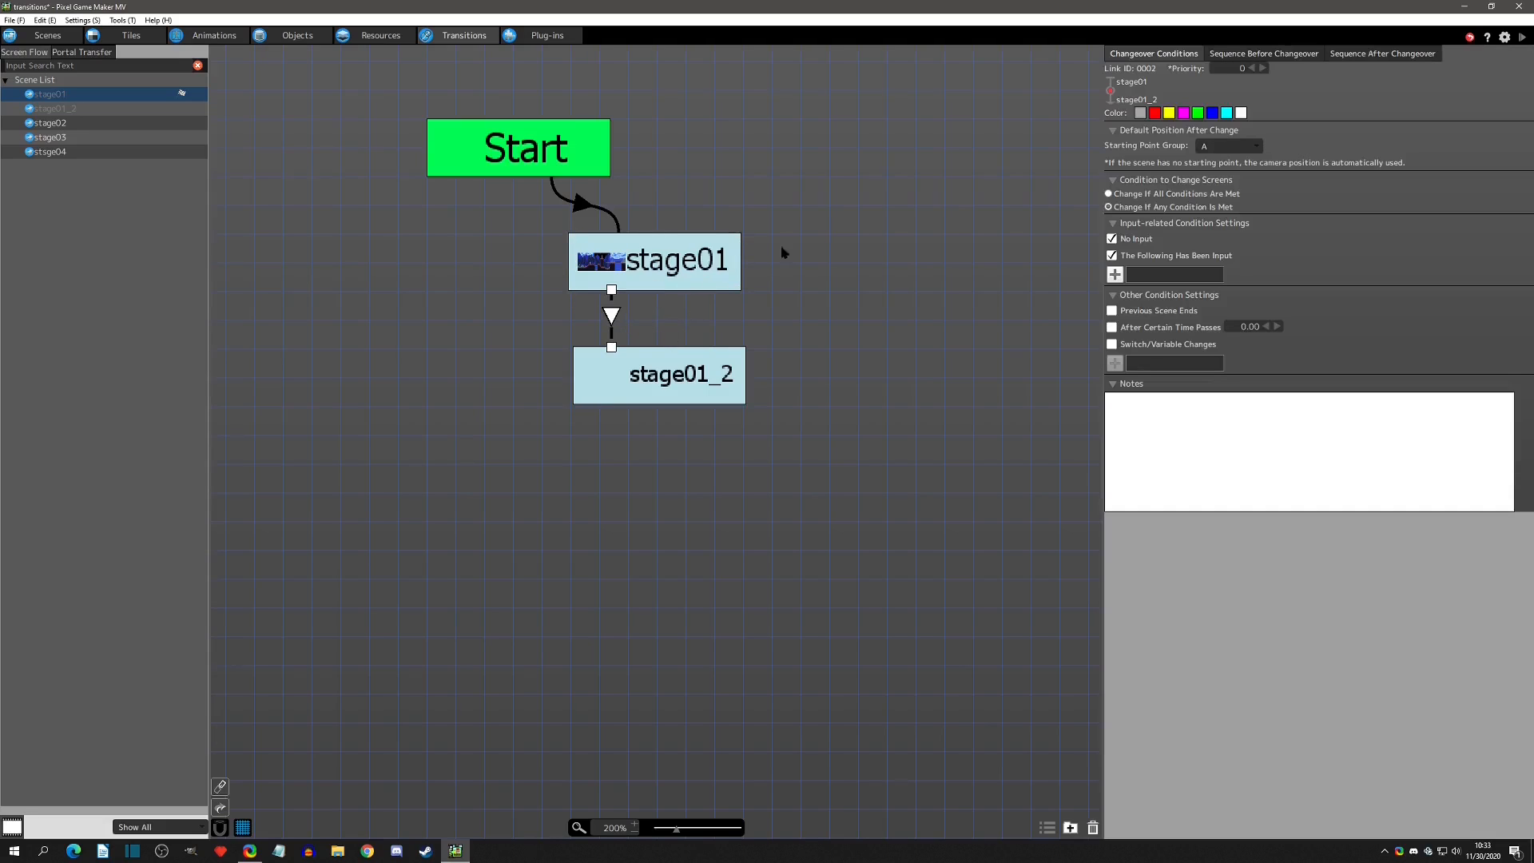
pyautogui.doubleClick(1140, 113)
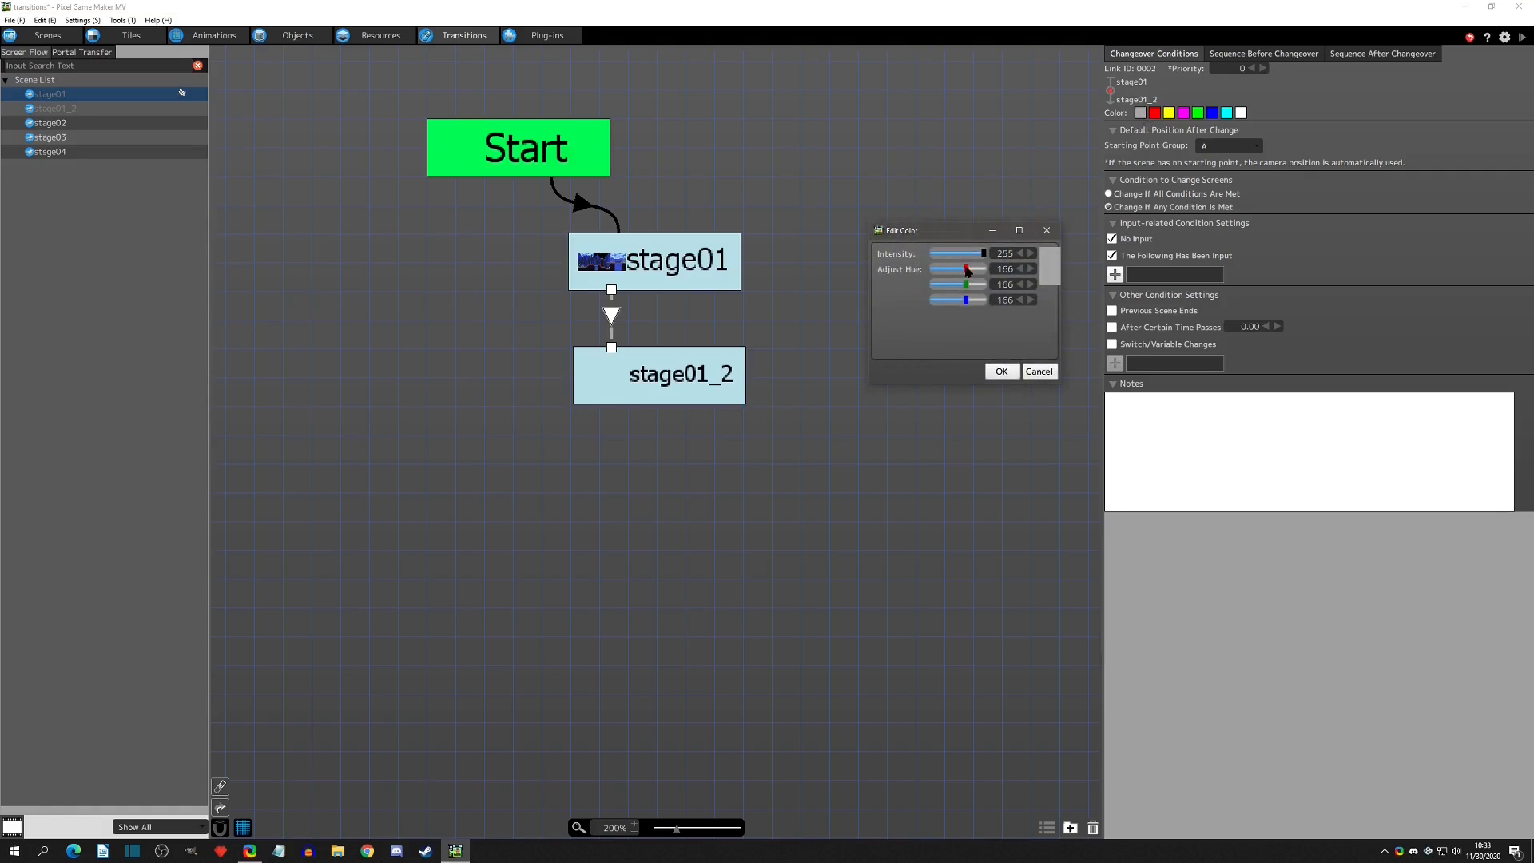
pyautogui.moveTo(966, 269); pyautogui.dragTo(885, 273)
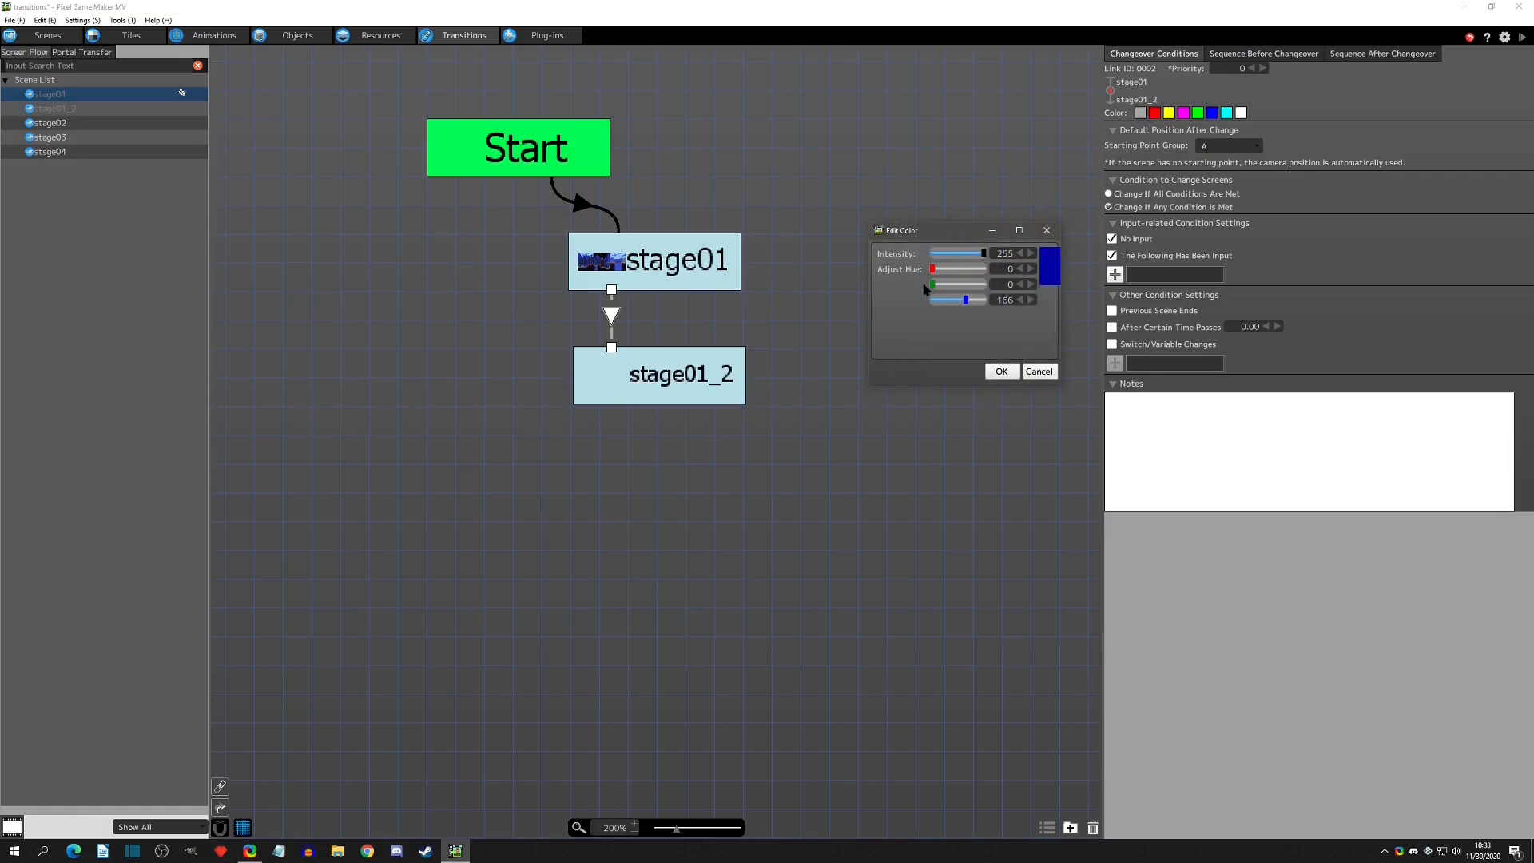
pyautogui.moveTo(965, 300); pyautogui.dragTo(891, 311)
pyautogui.click(1001, 371)
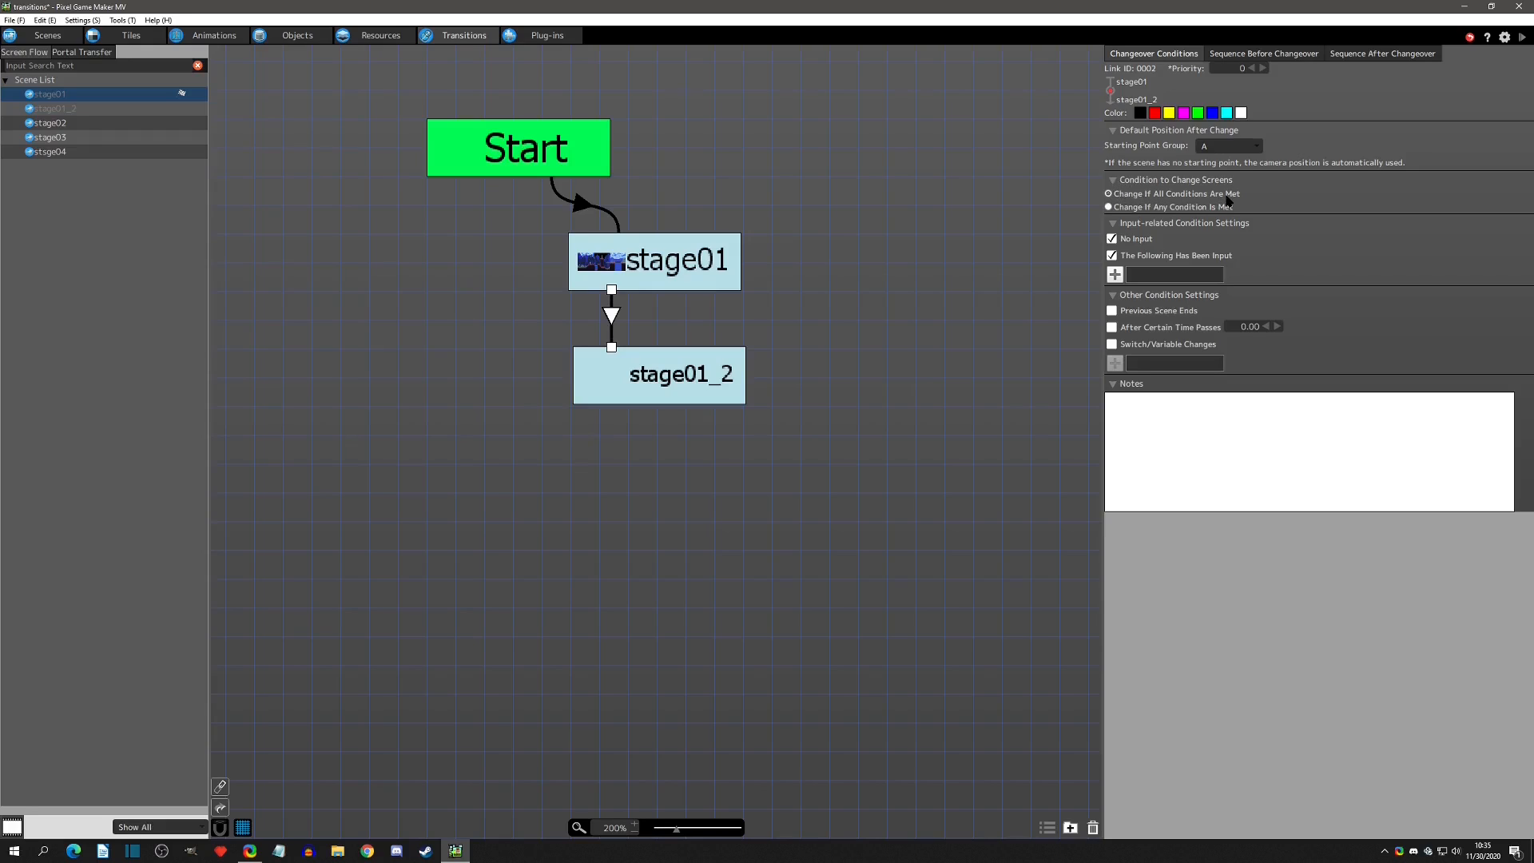
# Set the link to change screens if any condition is met and move the stage01_2 box slightly lower
pyautogui.click(1110, 207)
pyautogui.click(1109, 195)
pyautogui.click(1114, 208)
pyautogui.moveTo(664, 376); pyautogui.dragTo(653, 388)
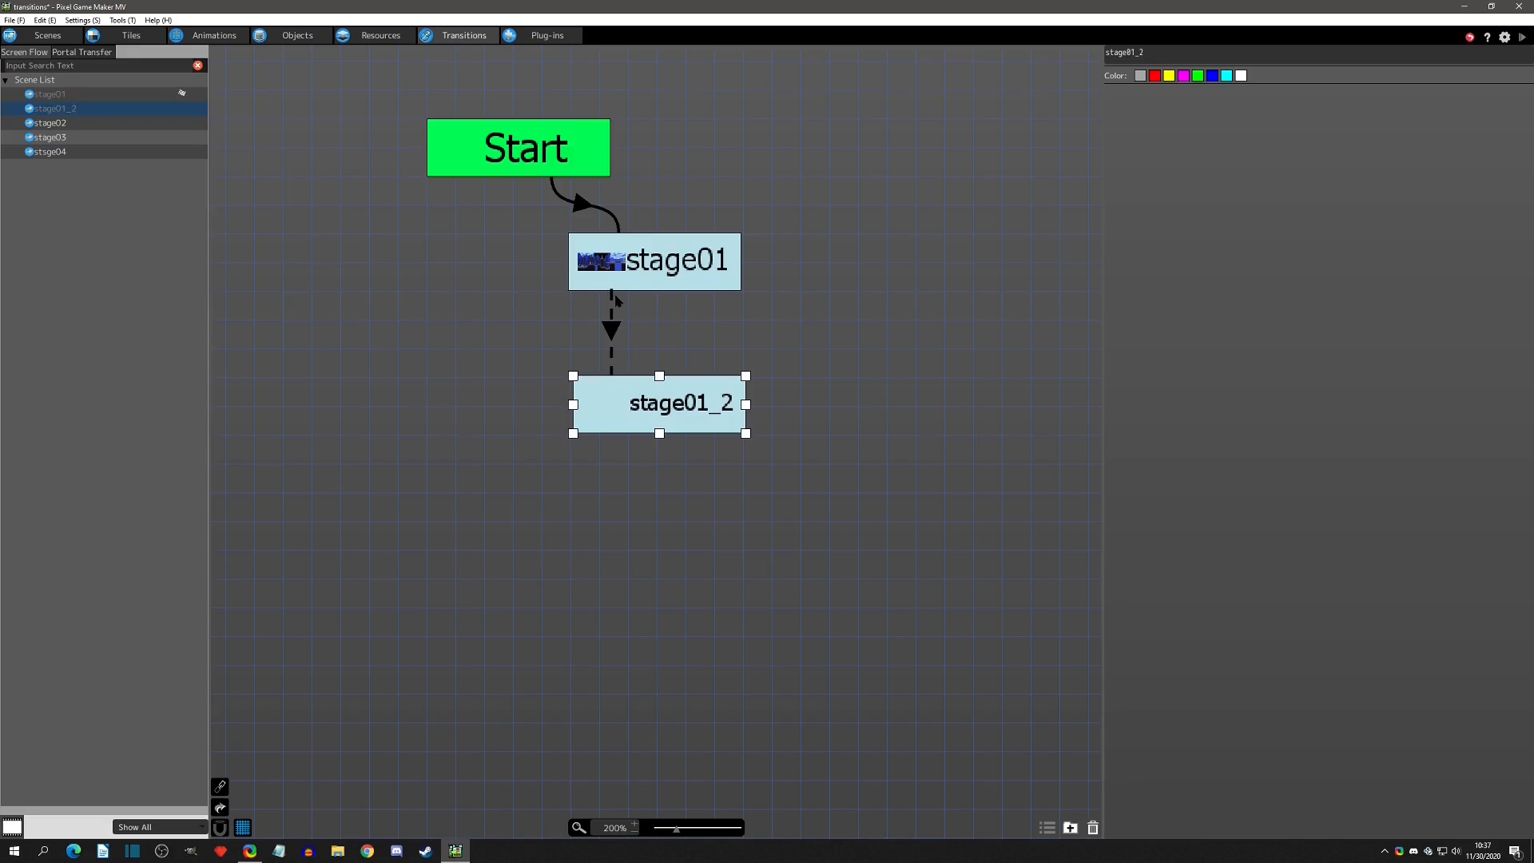
# Disable the link's The Following Has Been Input condition, leaving No Input on, and test play the transition
pyautogui.click(612, 330)
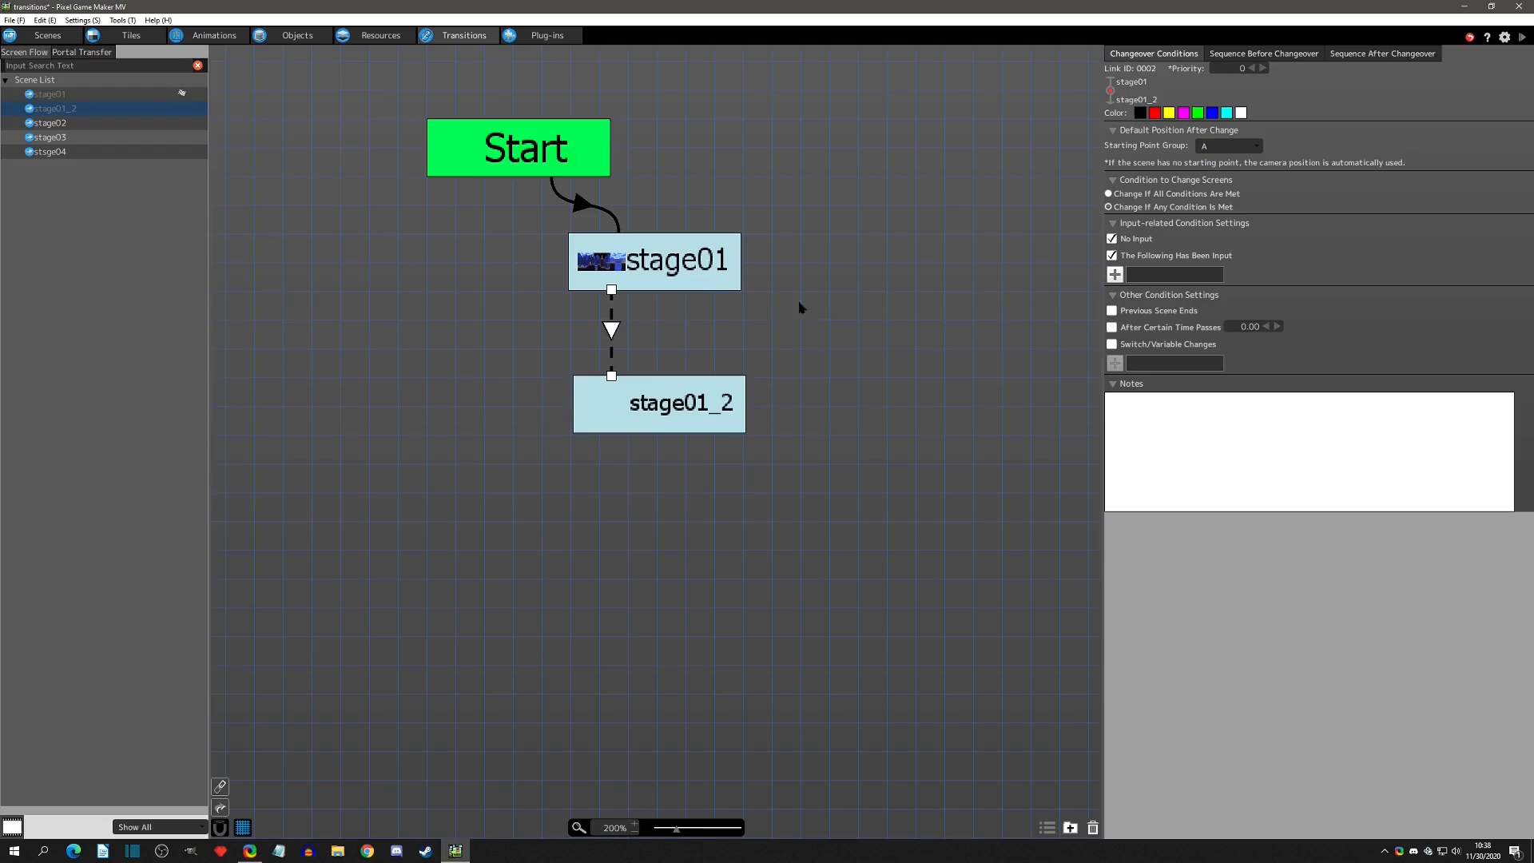
pyautogui.click(1111, 256)
pyautogui.click(1522, 38)
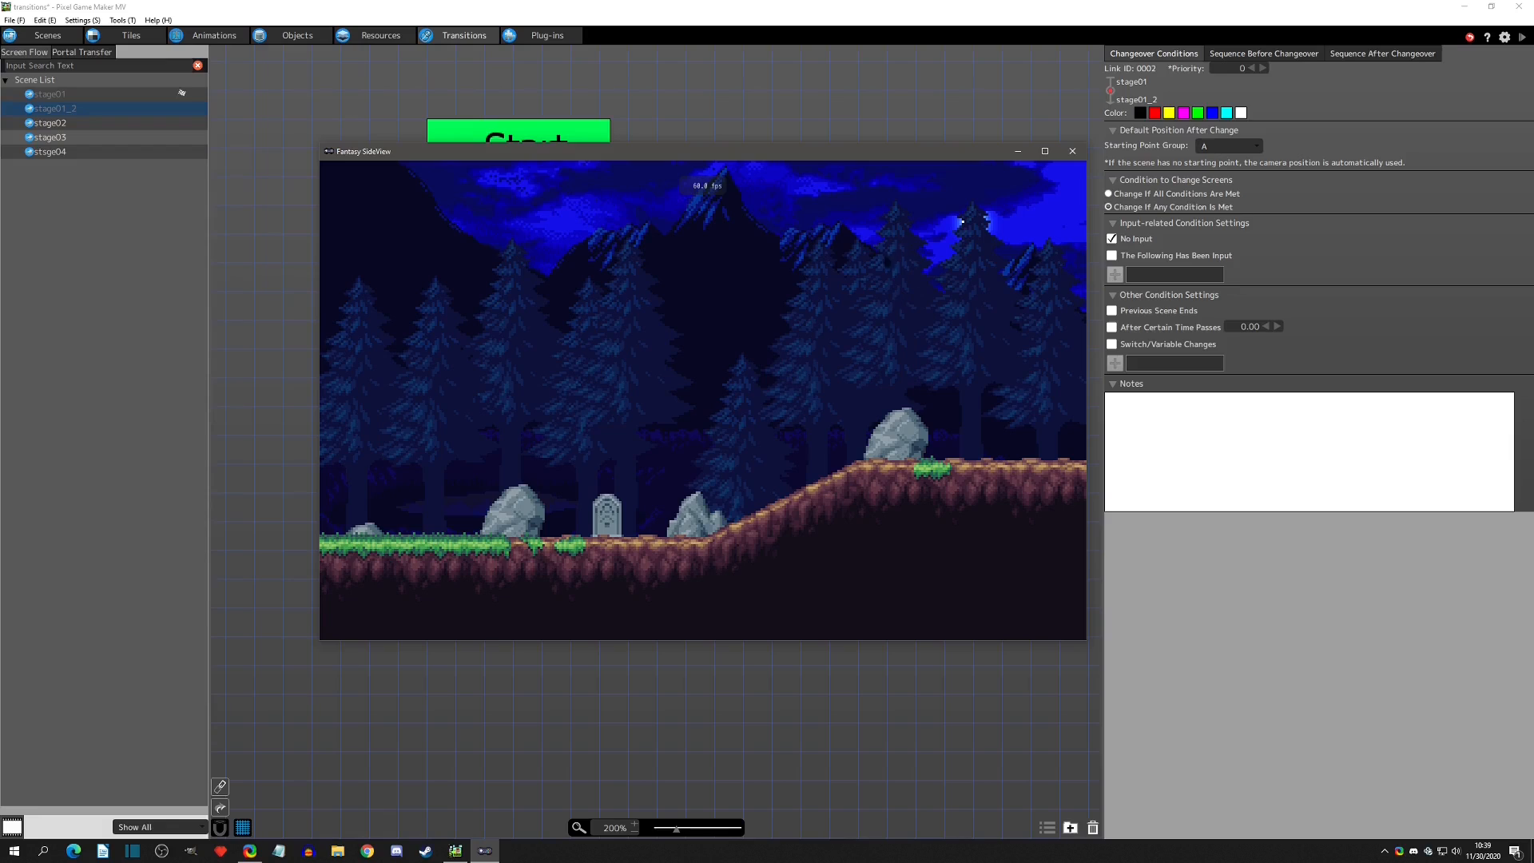
pyautogui.click(1072, 151)
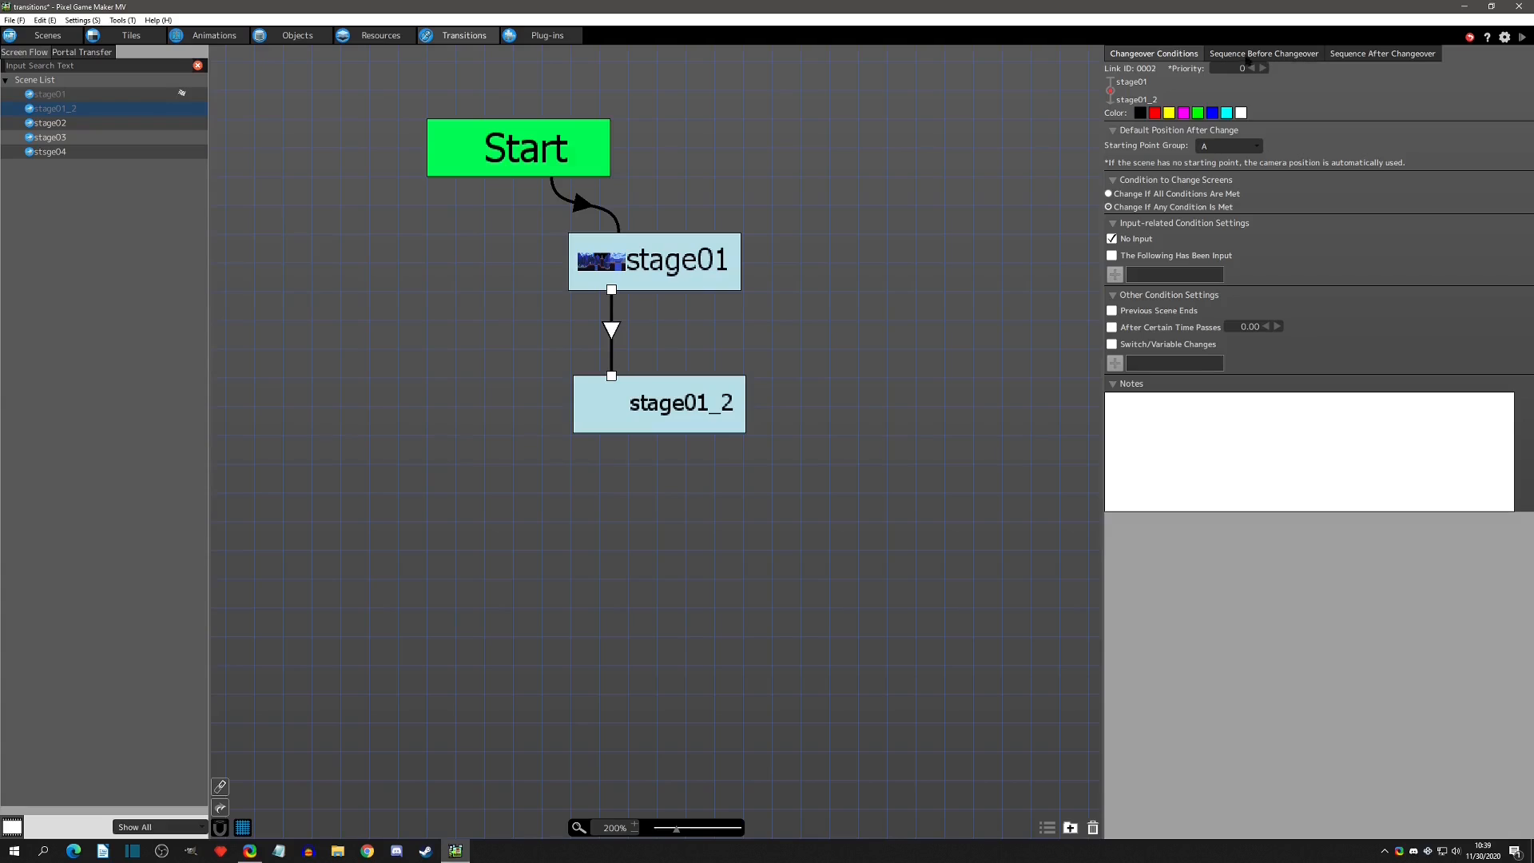
# Replace the link's No Input condition with an input condition for control key A with the On Press trigger
pyautogui.click(1112, 240)
pyautogui.click(1111, 256)
pyautogui.click(1114, 274)
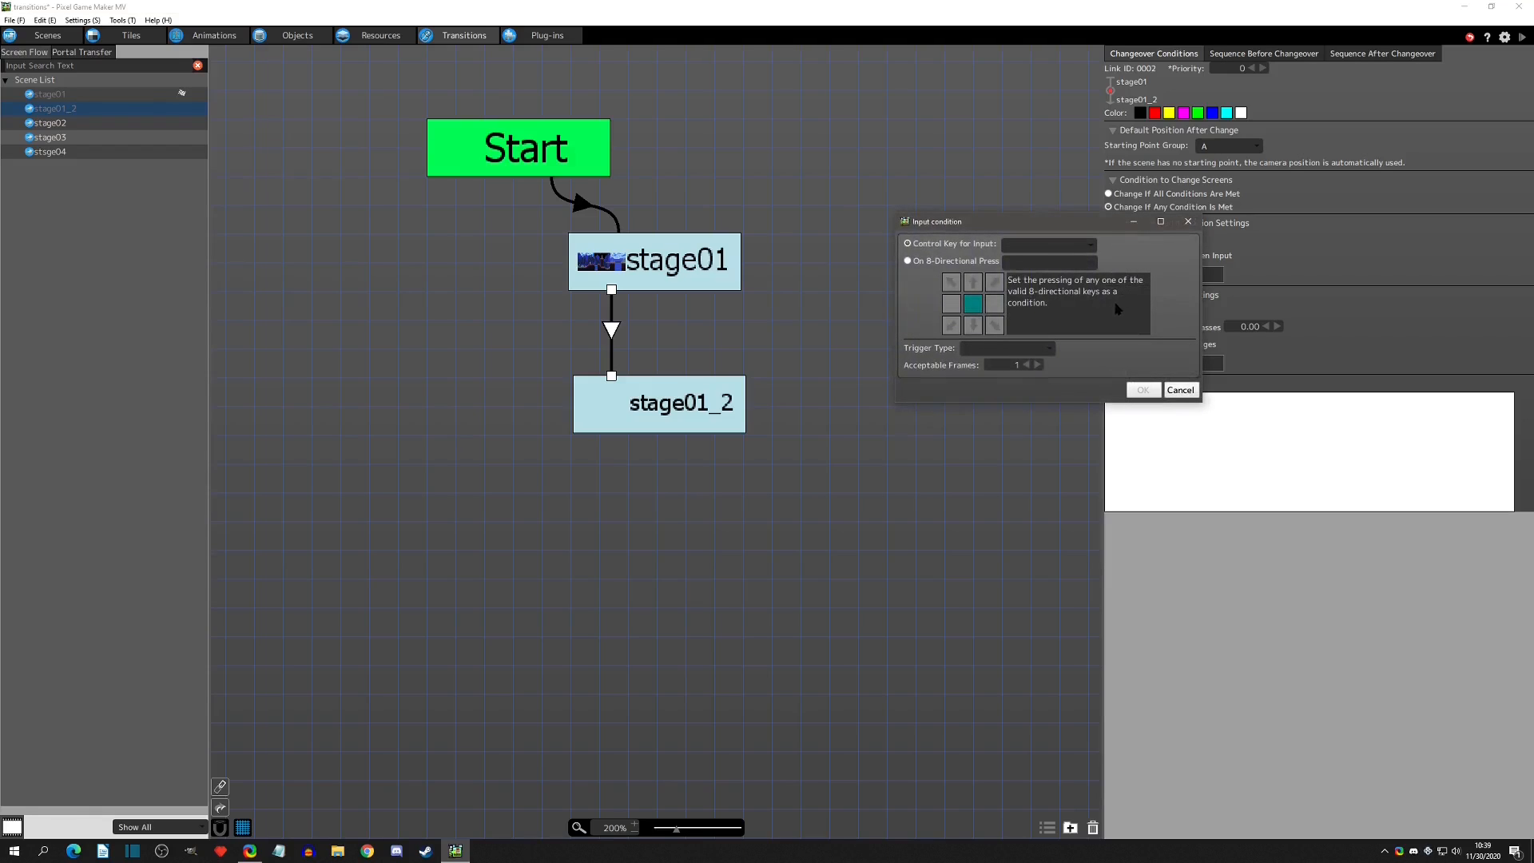
pyautogui.click(1024, 247)
pyautogui.click(1025, 263)
pyautogui.click(995, 352)
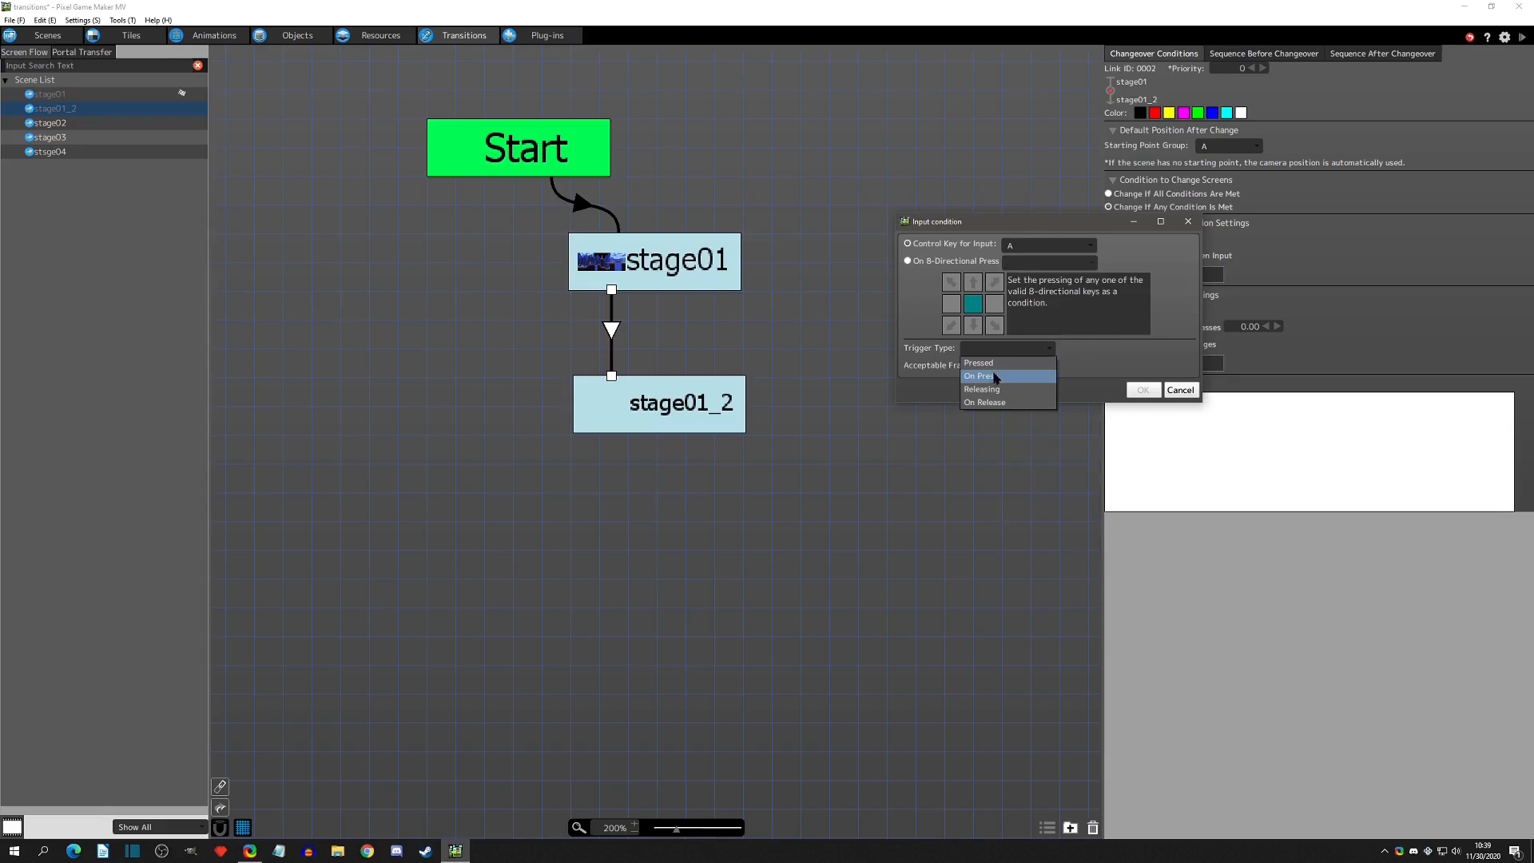
pyautogui.click(993, 377)
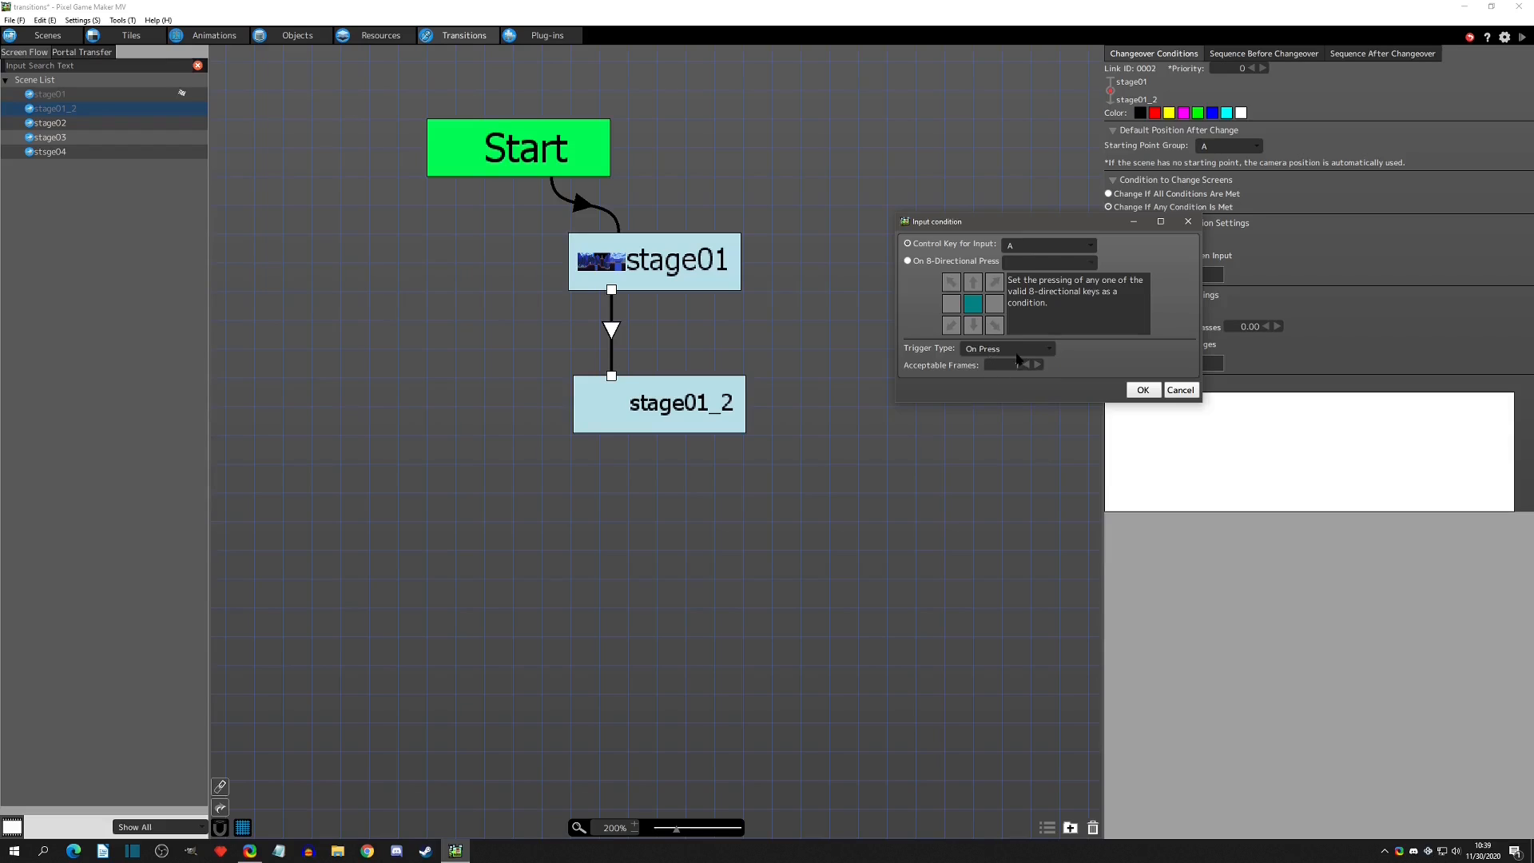
pyautogui.click(1141, 391)
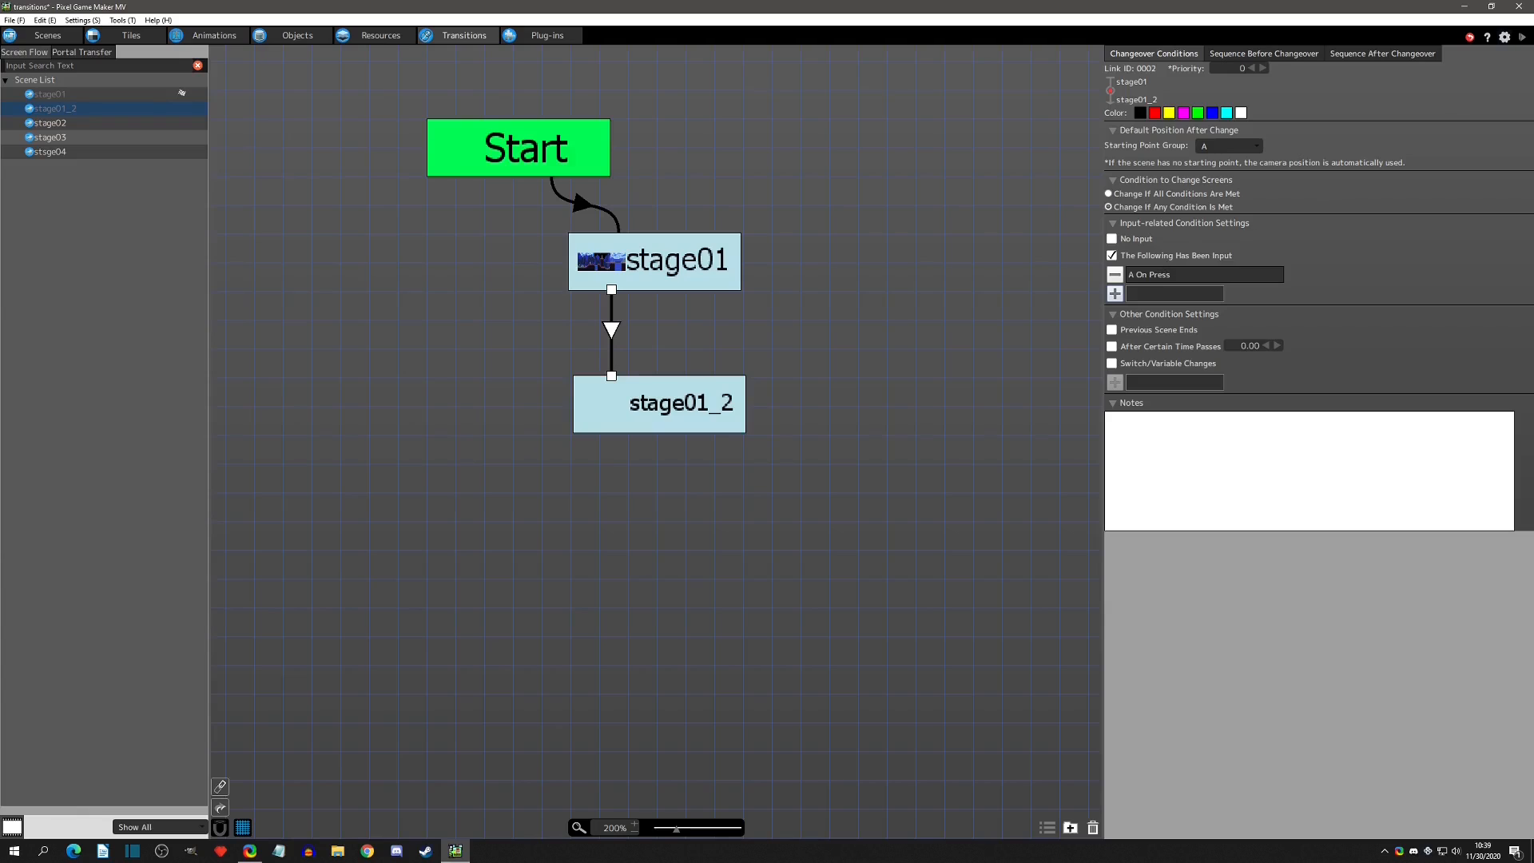
# Test play the game, trying the character's jump and the A control input that triggers the scene change
pyautogui.click(1522, 36)
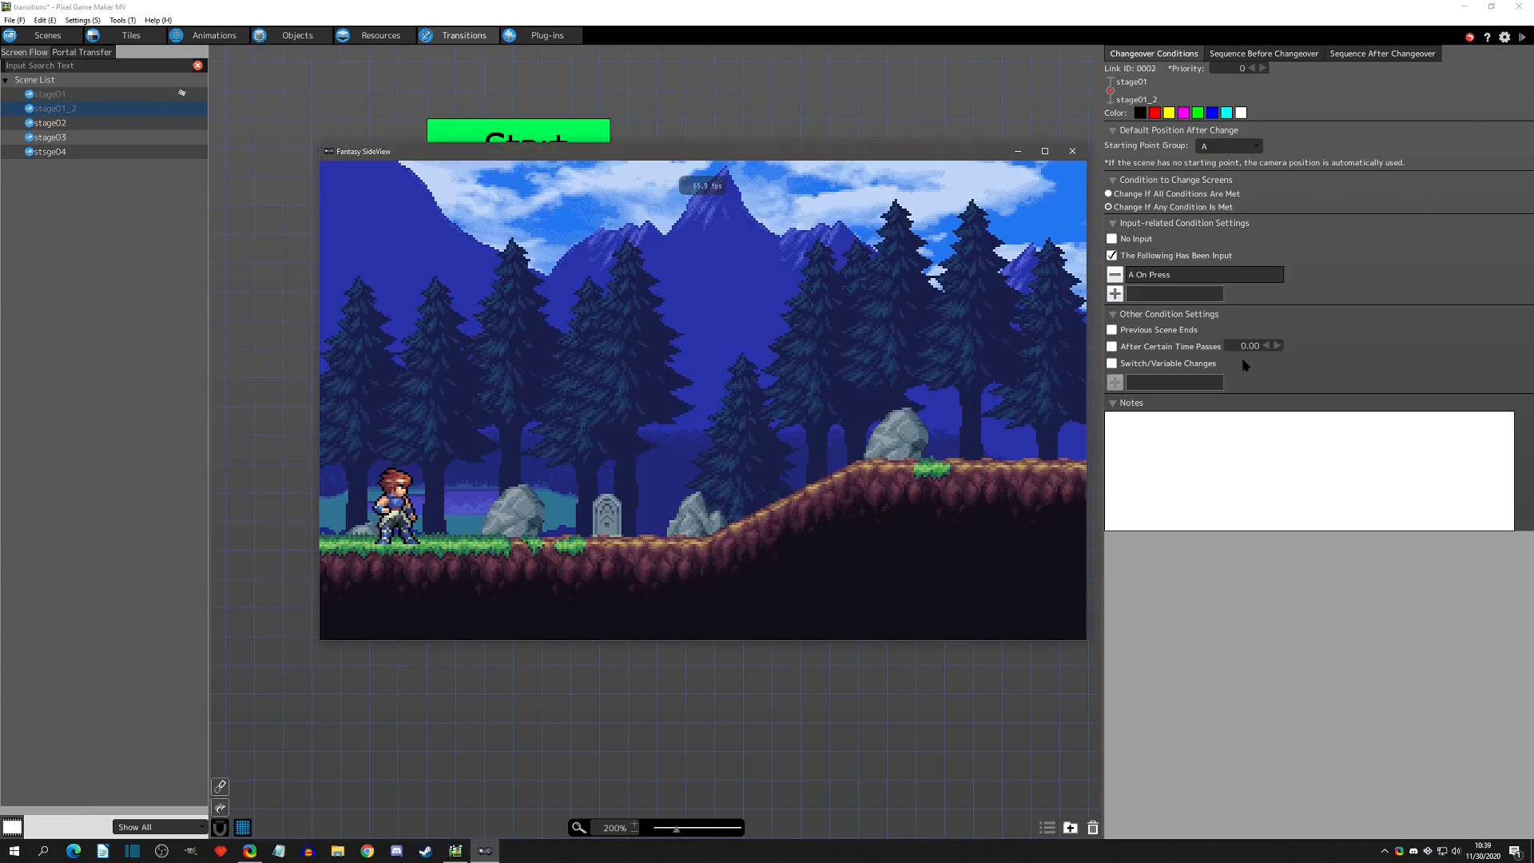
pyautogui.press('x')
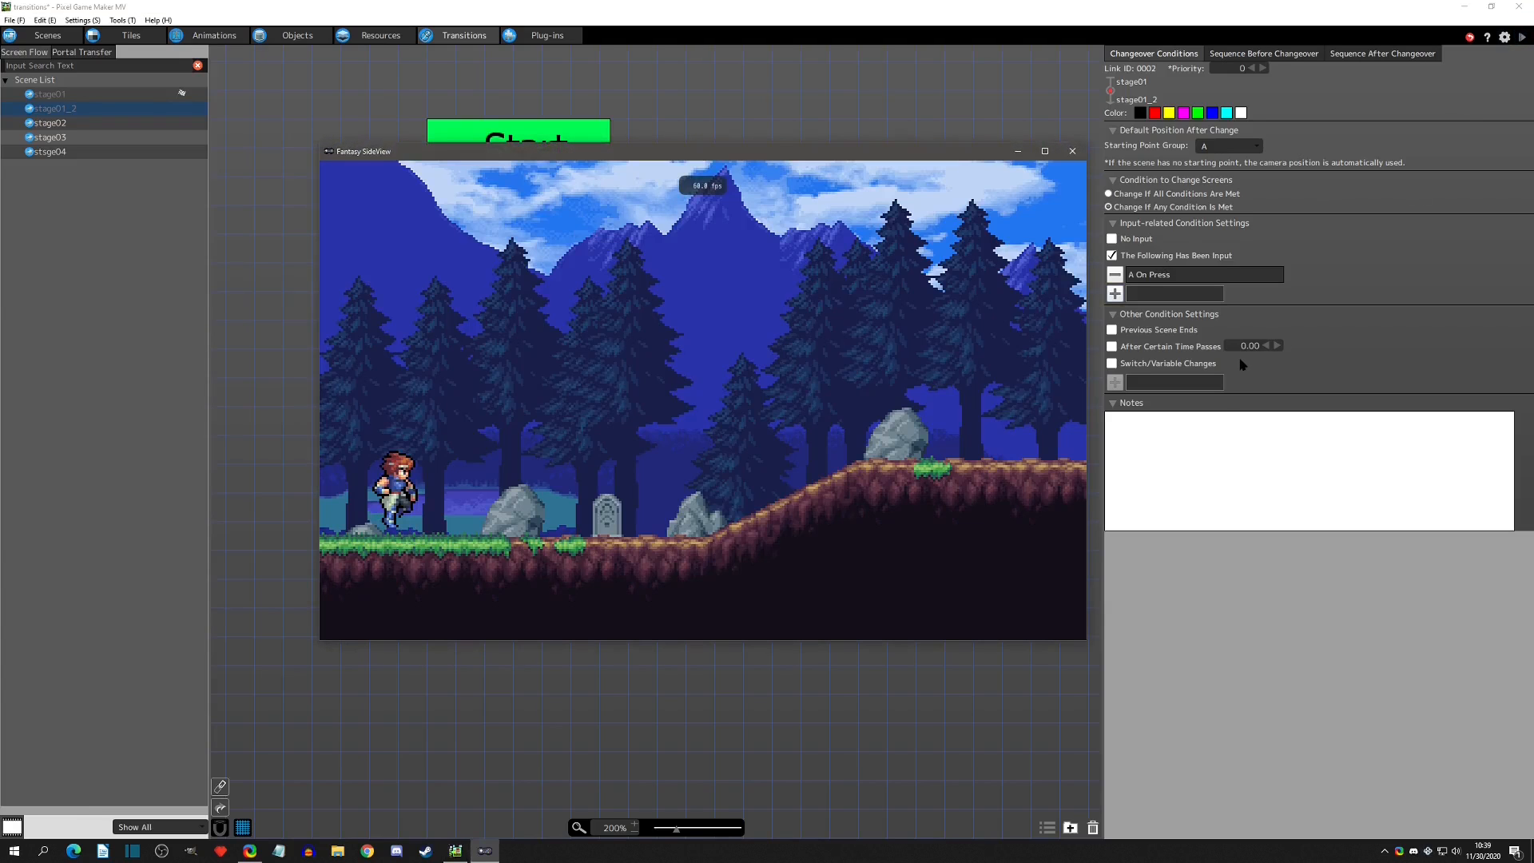
pyautogui.press('z')
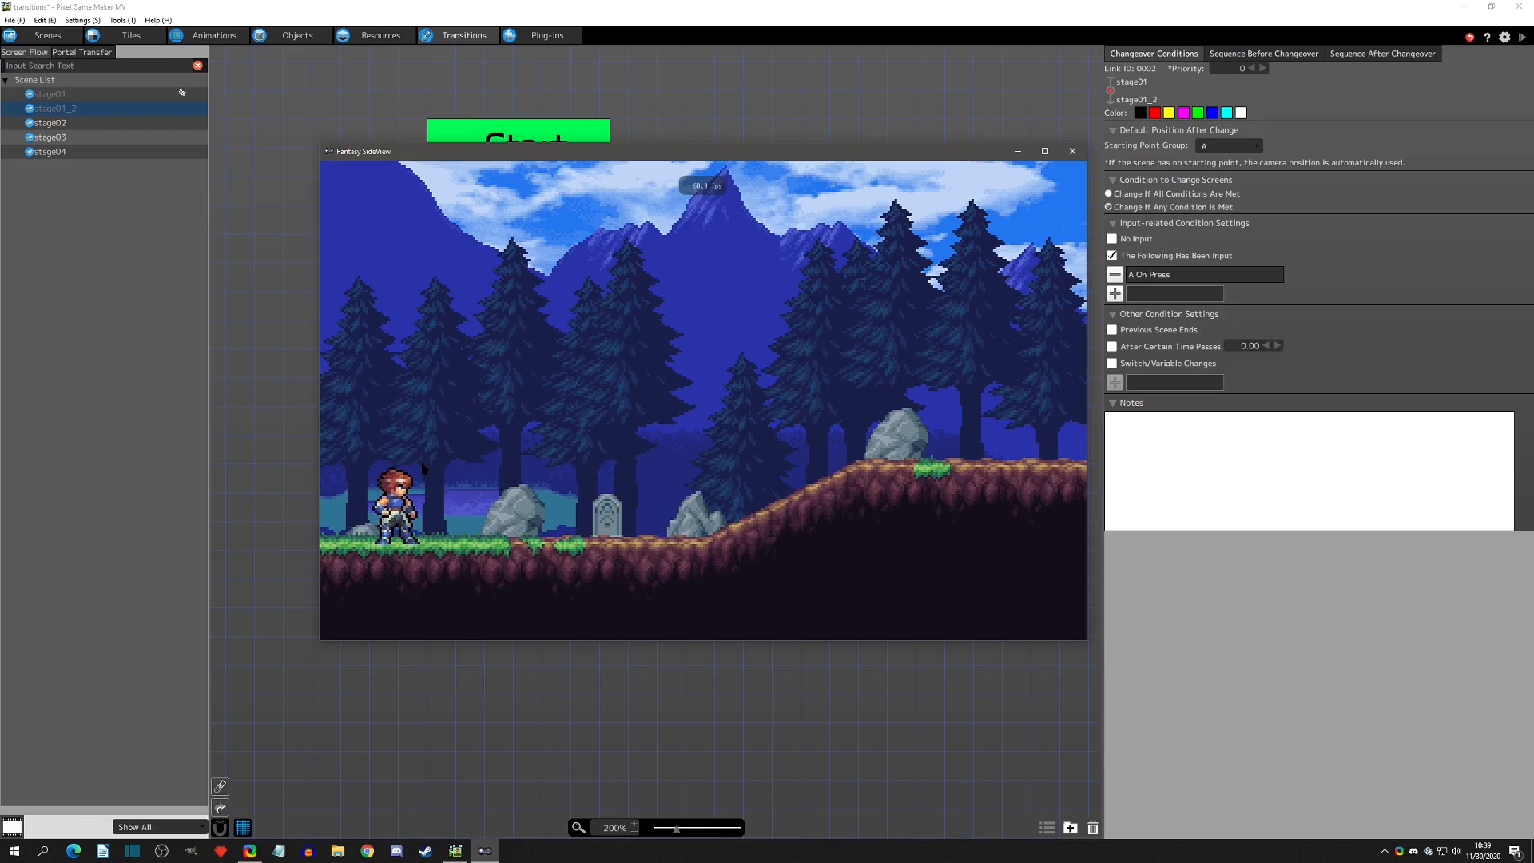
pyautogui.press('z')
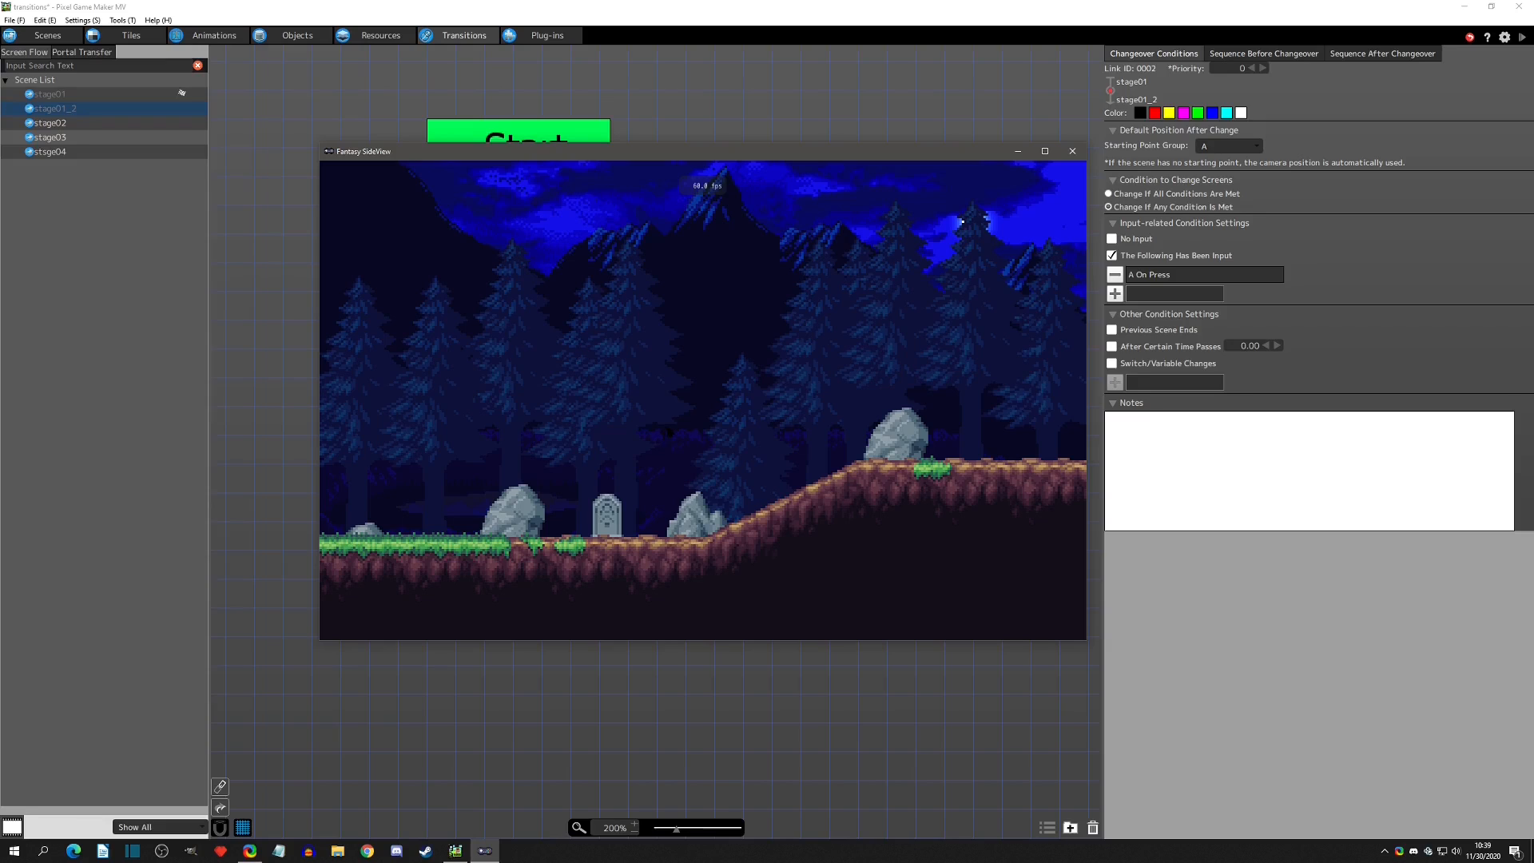
pyautogui.click(1072, 152)
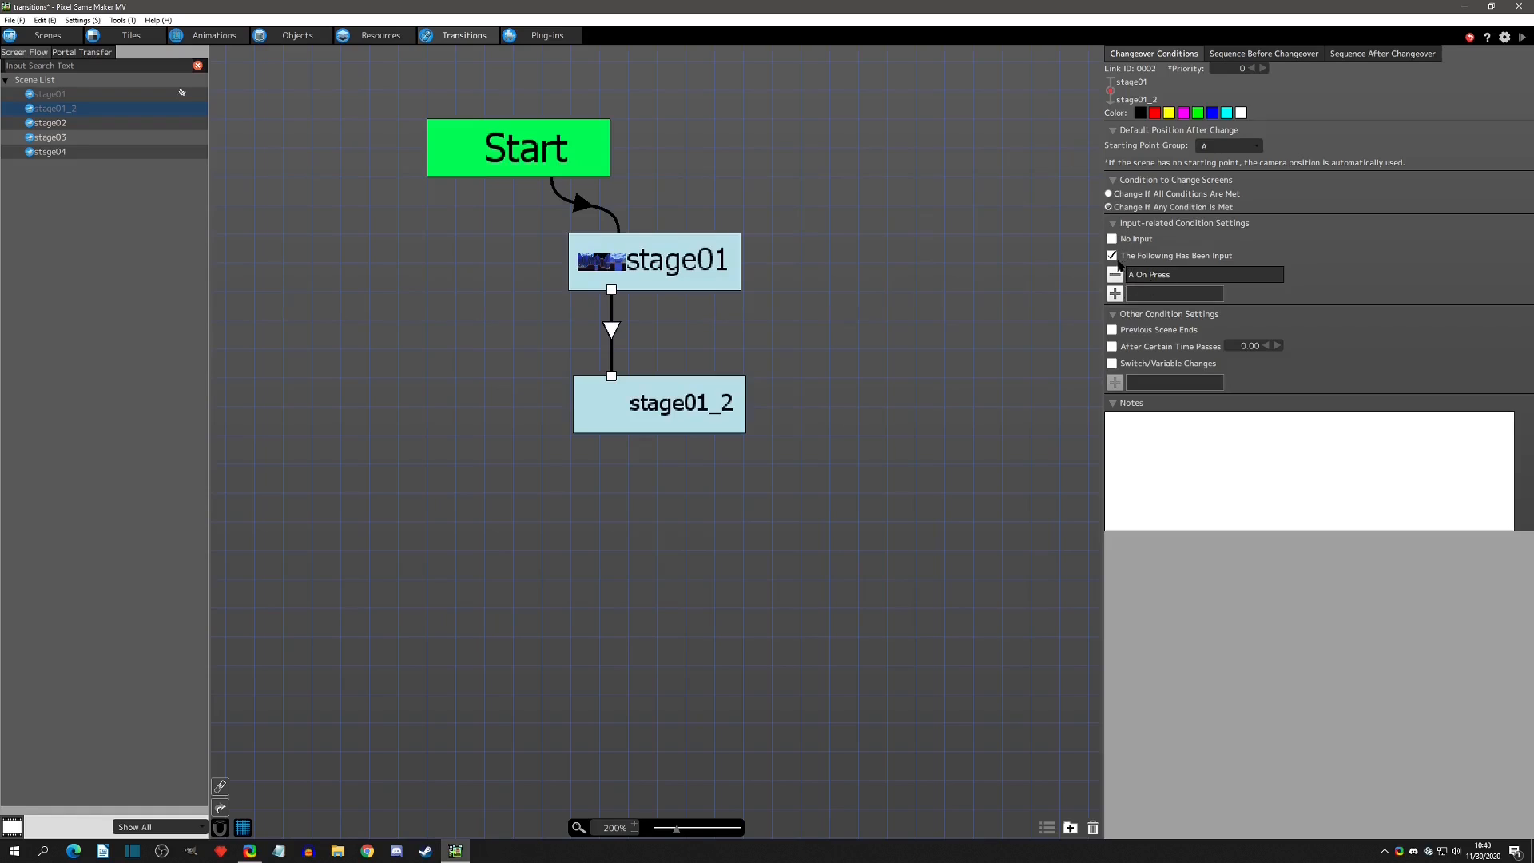
# Disable the link's input condition and add an End Scene runtime action to player01m's Jump action
pyautogui.click(1111, 255)
pyautogui.click(288, 35)
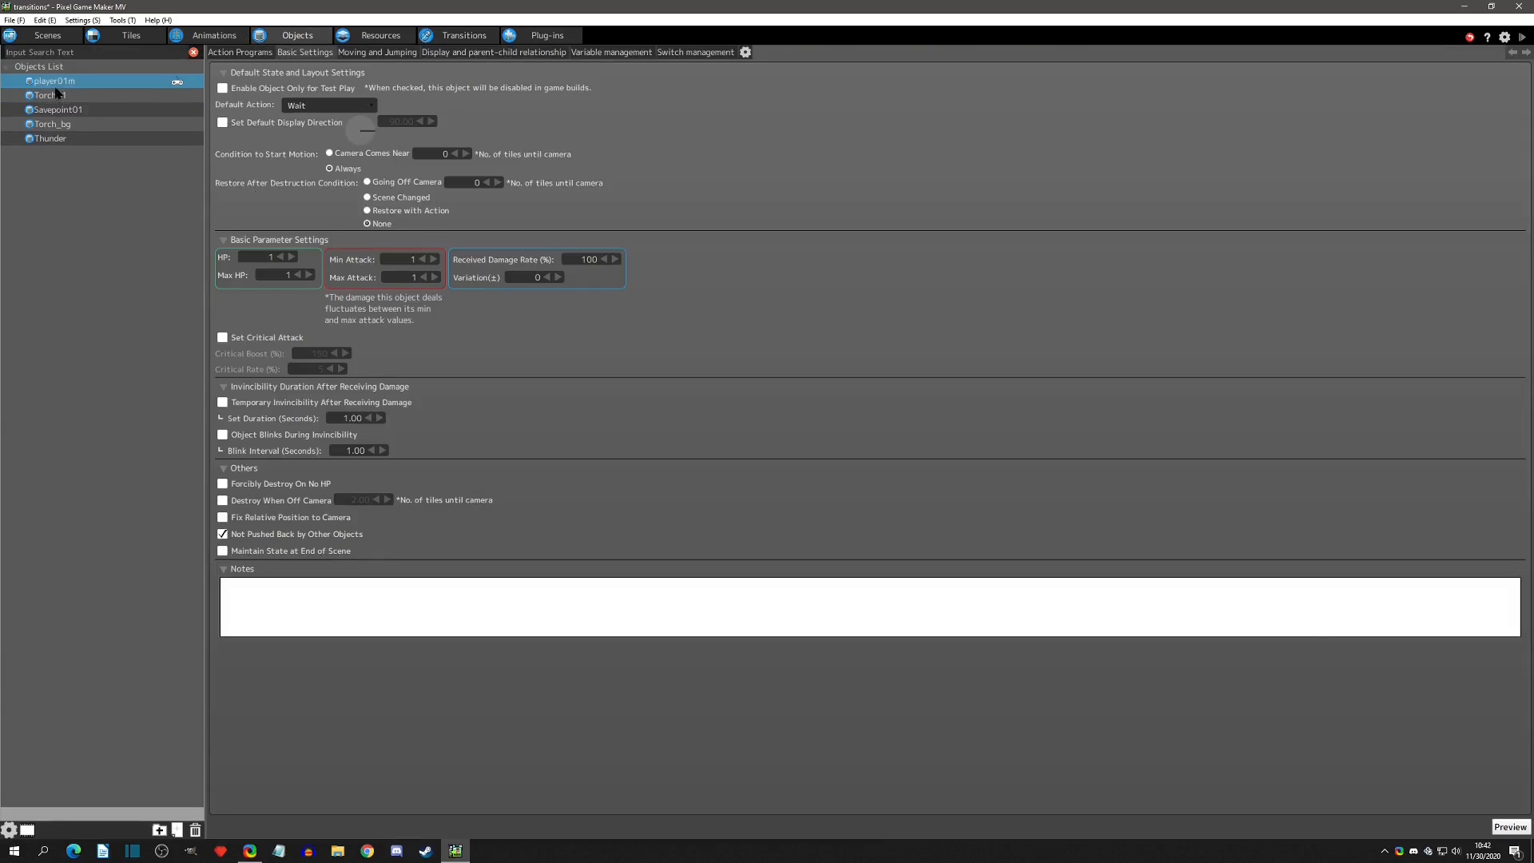
pyautogui.click(235, 53)
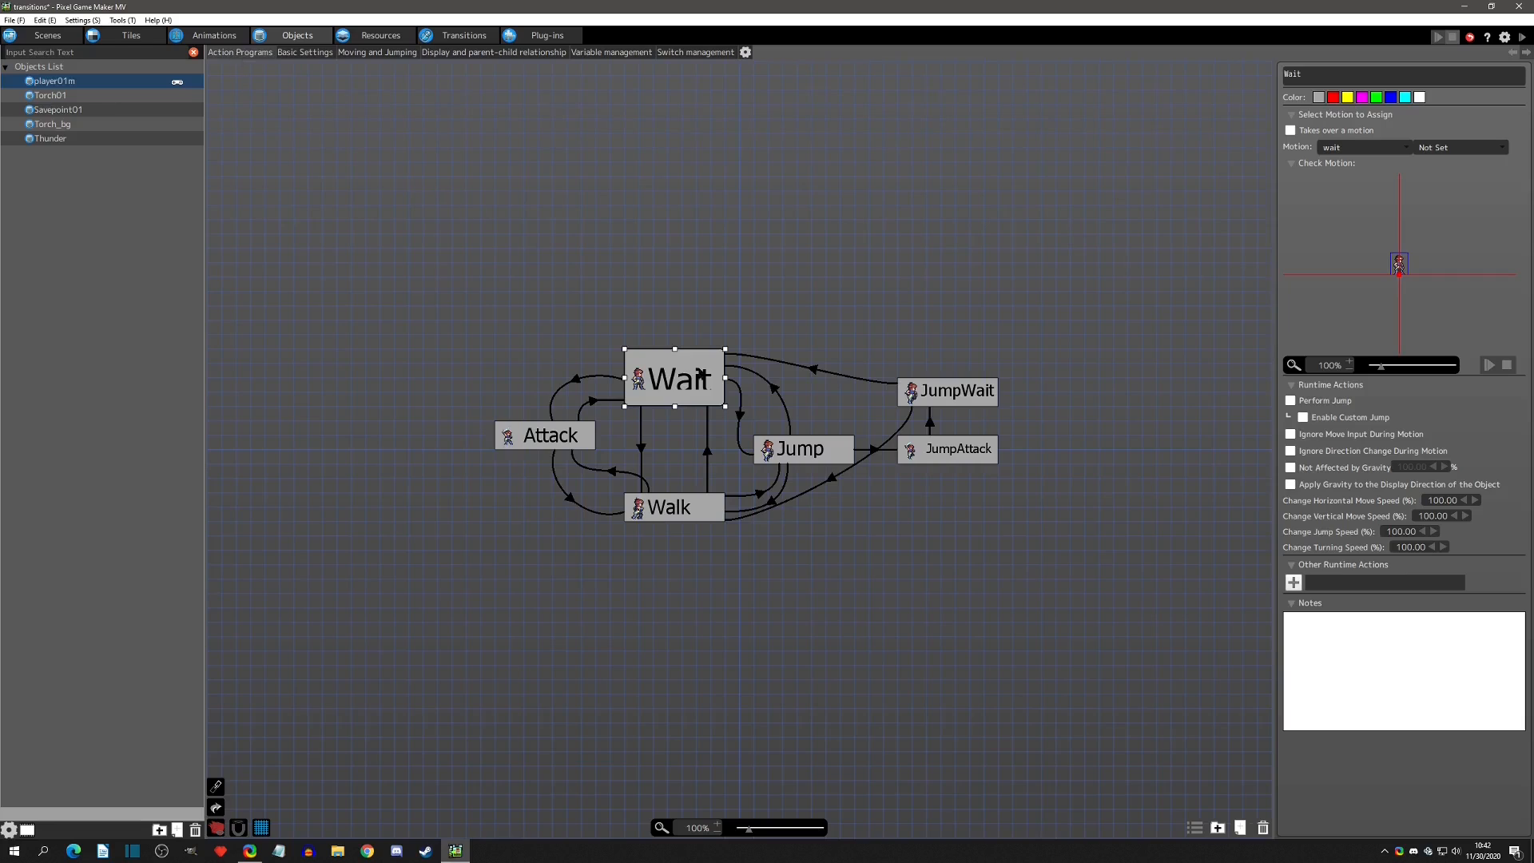
pyautogui.click(797, 457)
pyautogui.click(1294, 583)
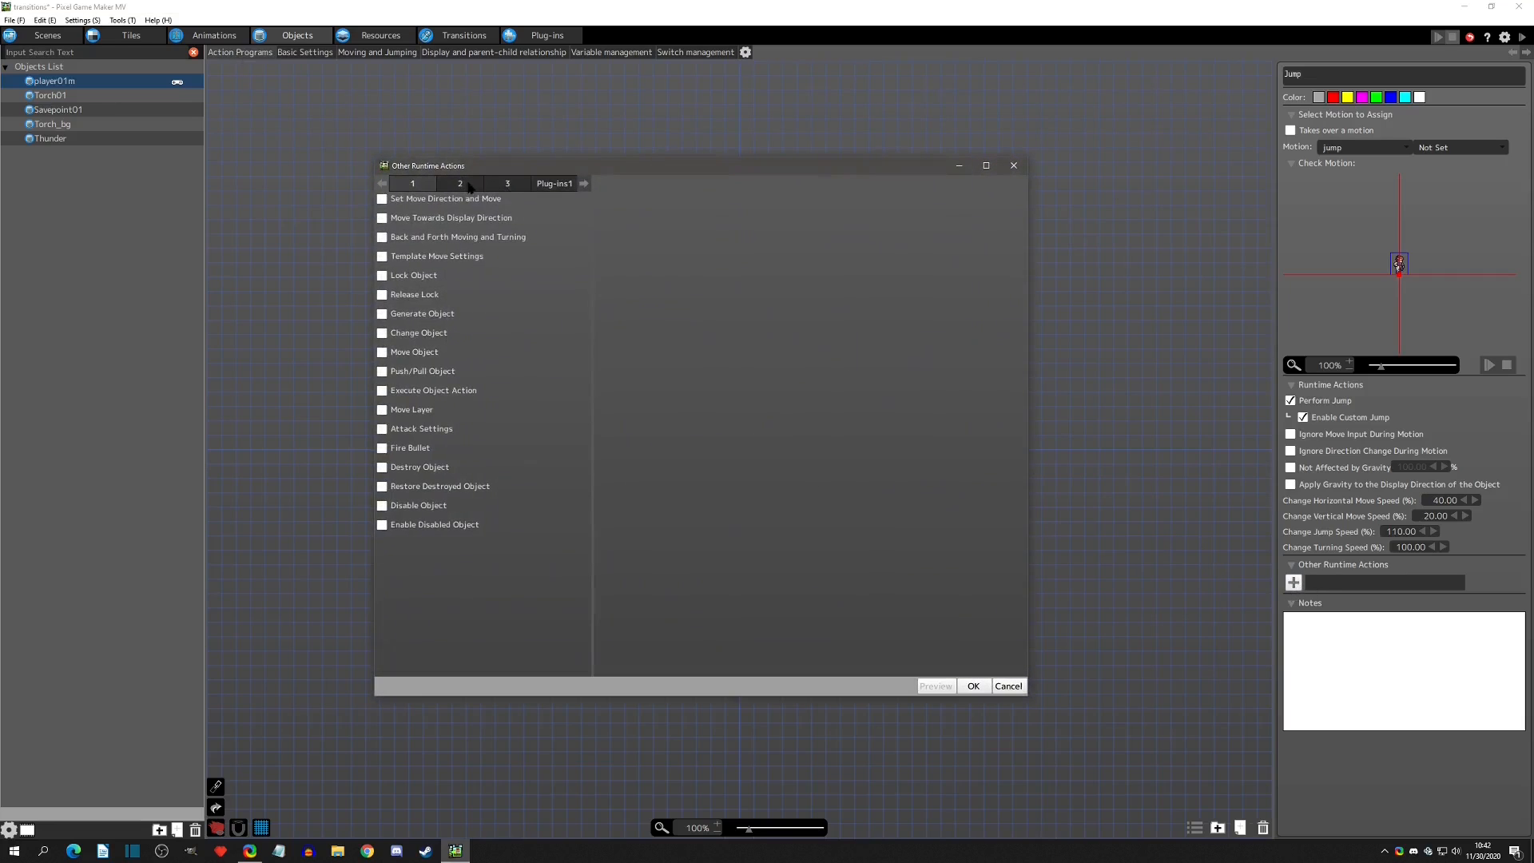
pyautogui.click(494, 186)
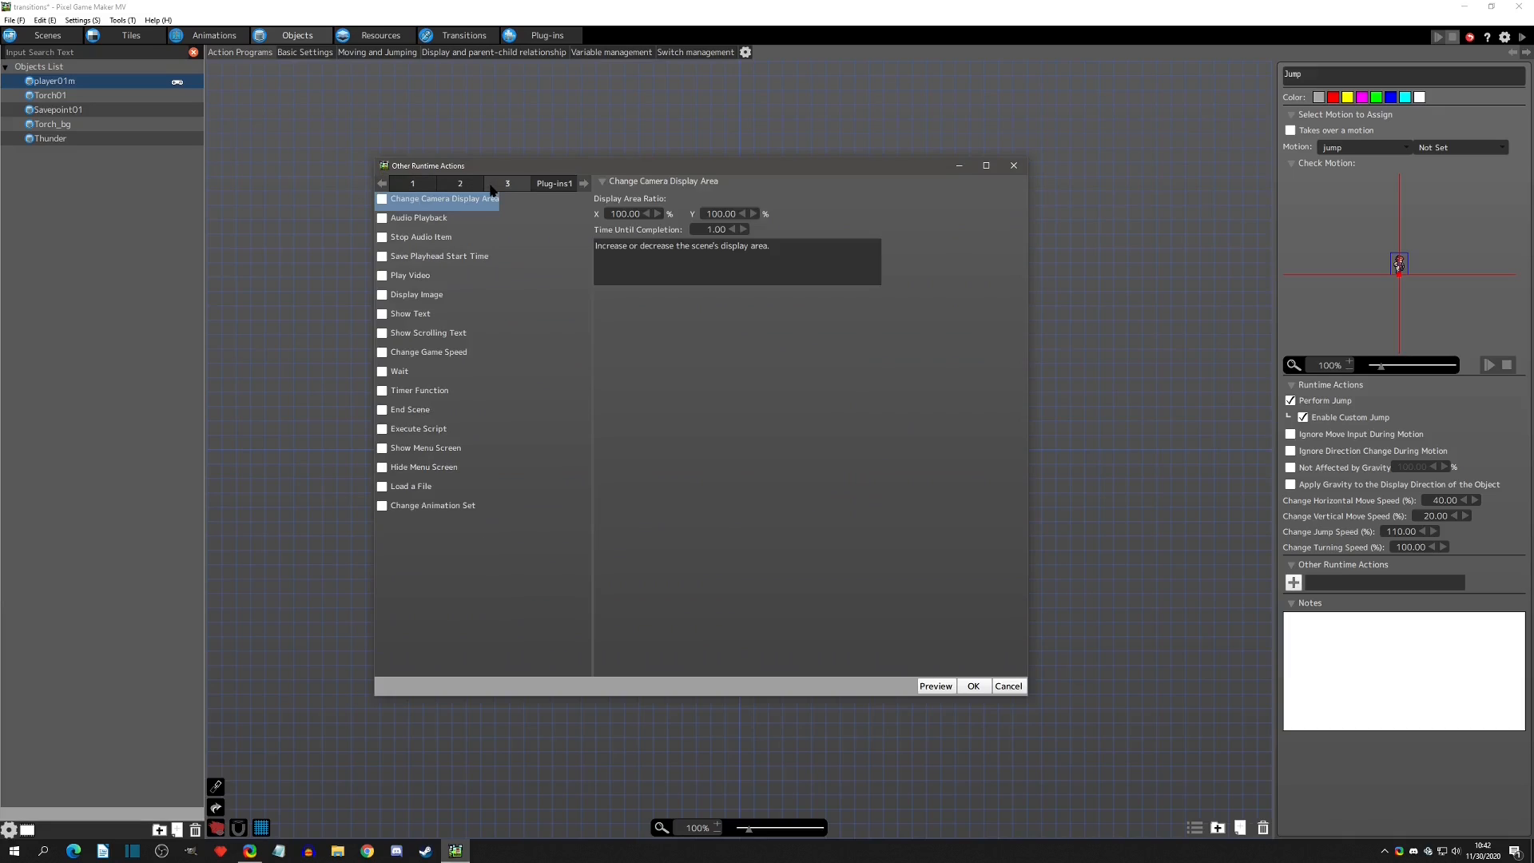
pyautogui.click(382, 410)
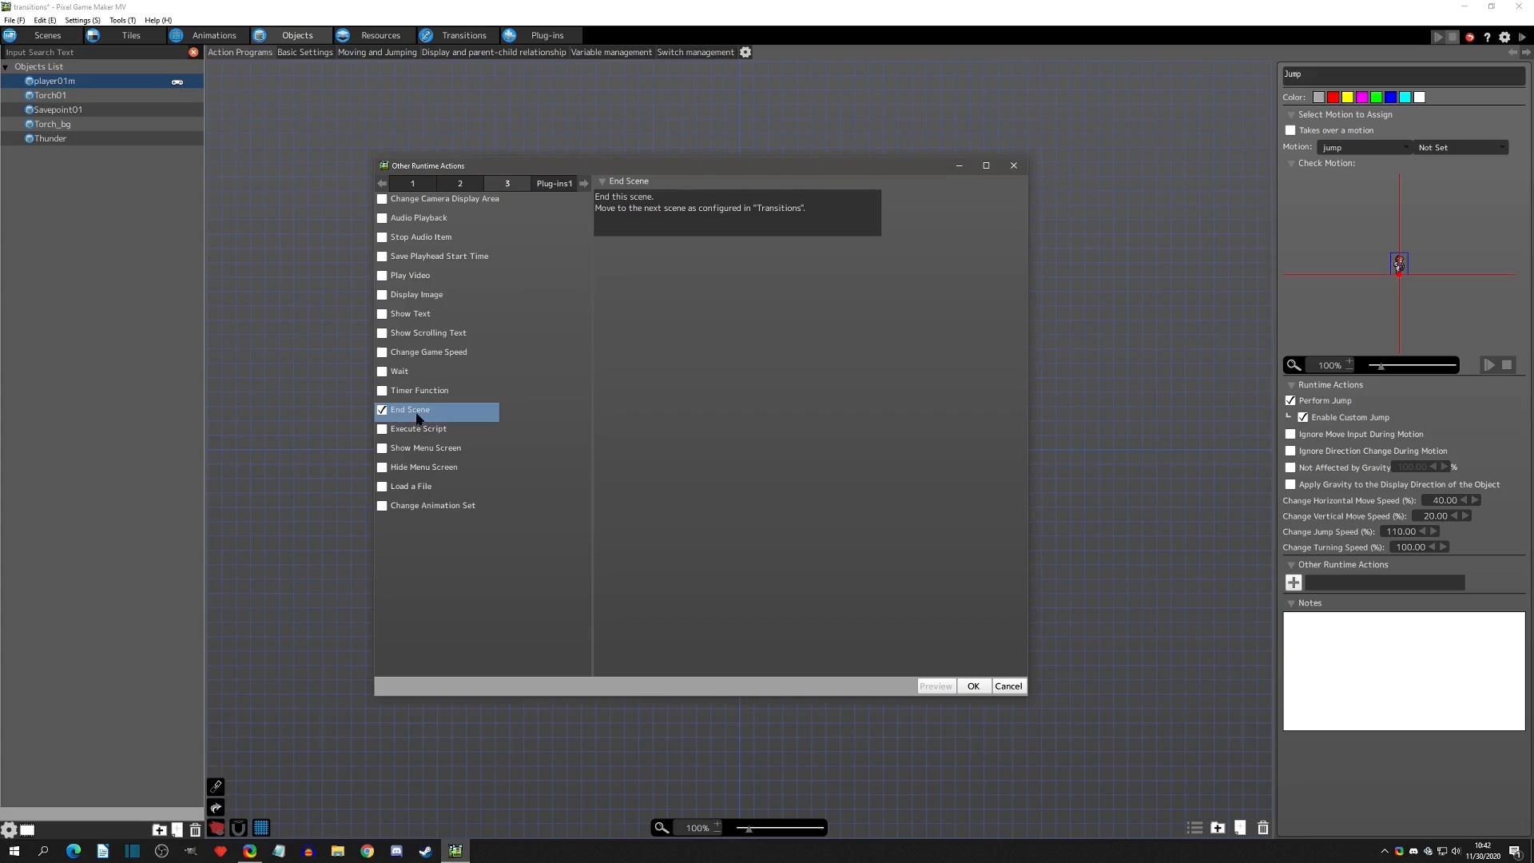
pyautogui.click(973, 686)
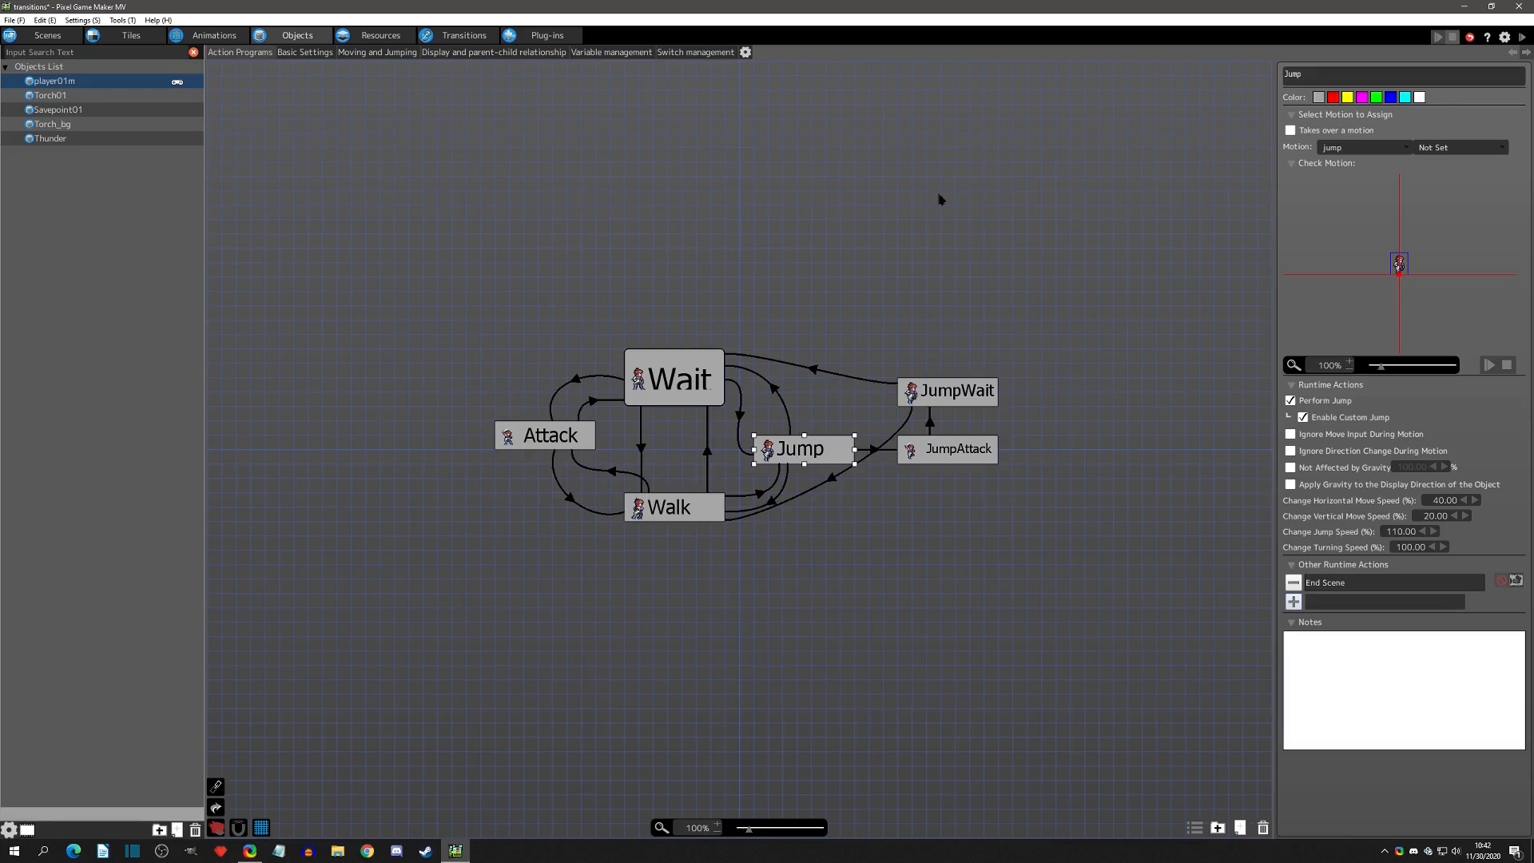
# Test play the game, jumping with the character to try the scene change caused by the End Scene action
pyautogui.click(463, 36)
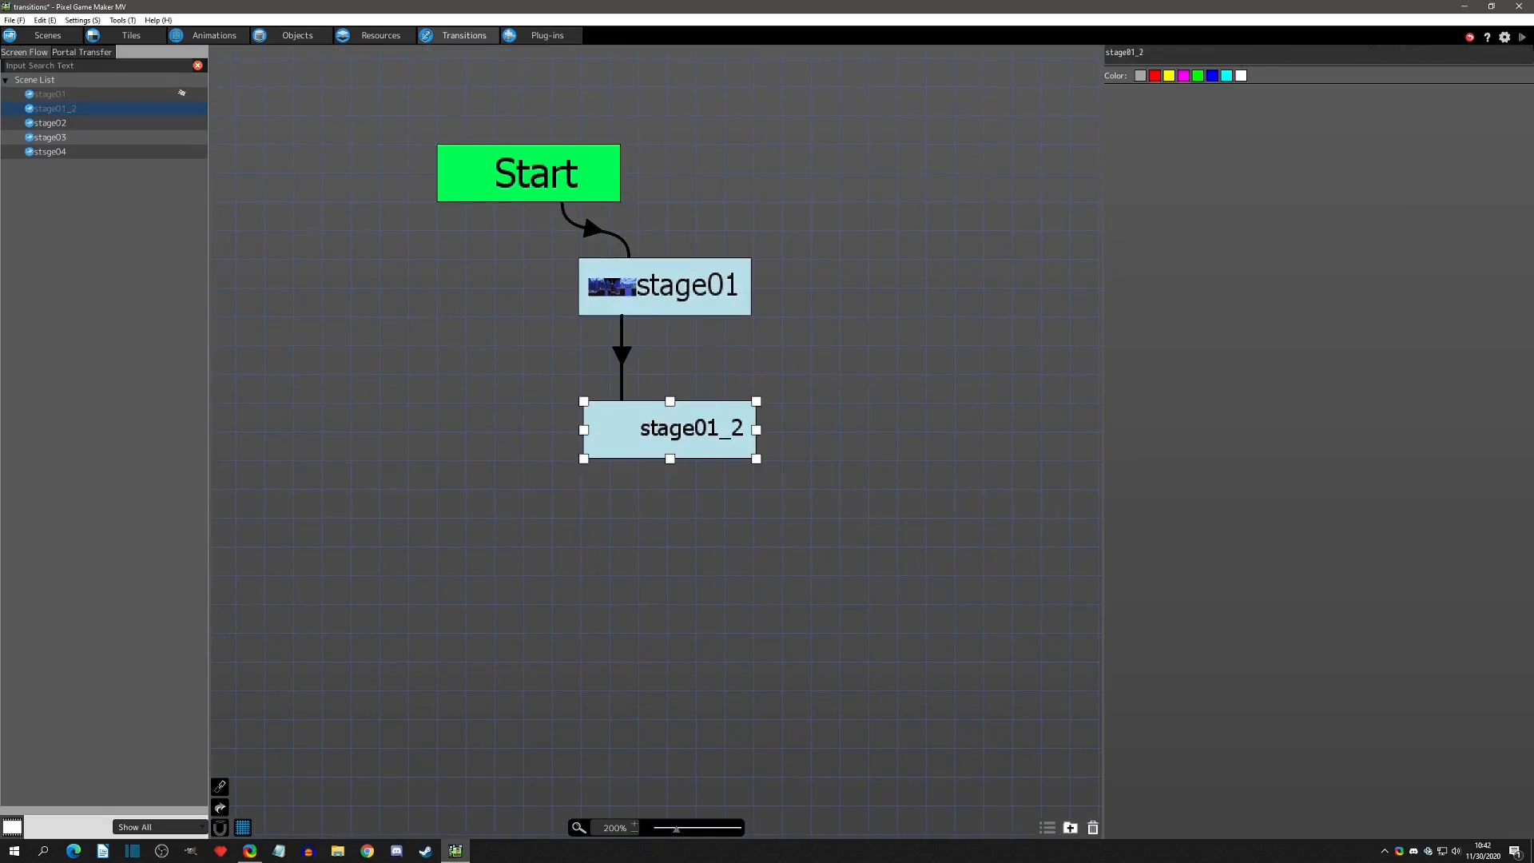
pyautogui.click(1522, 37)
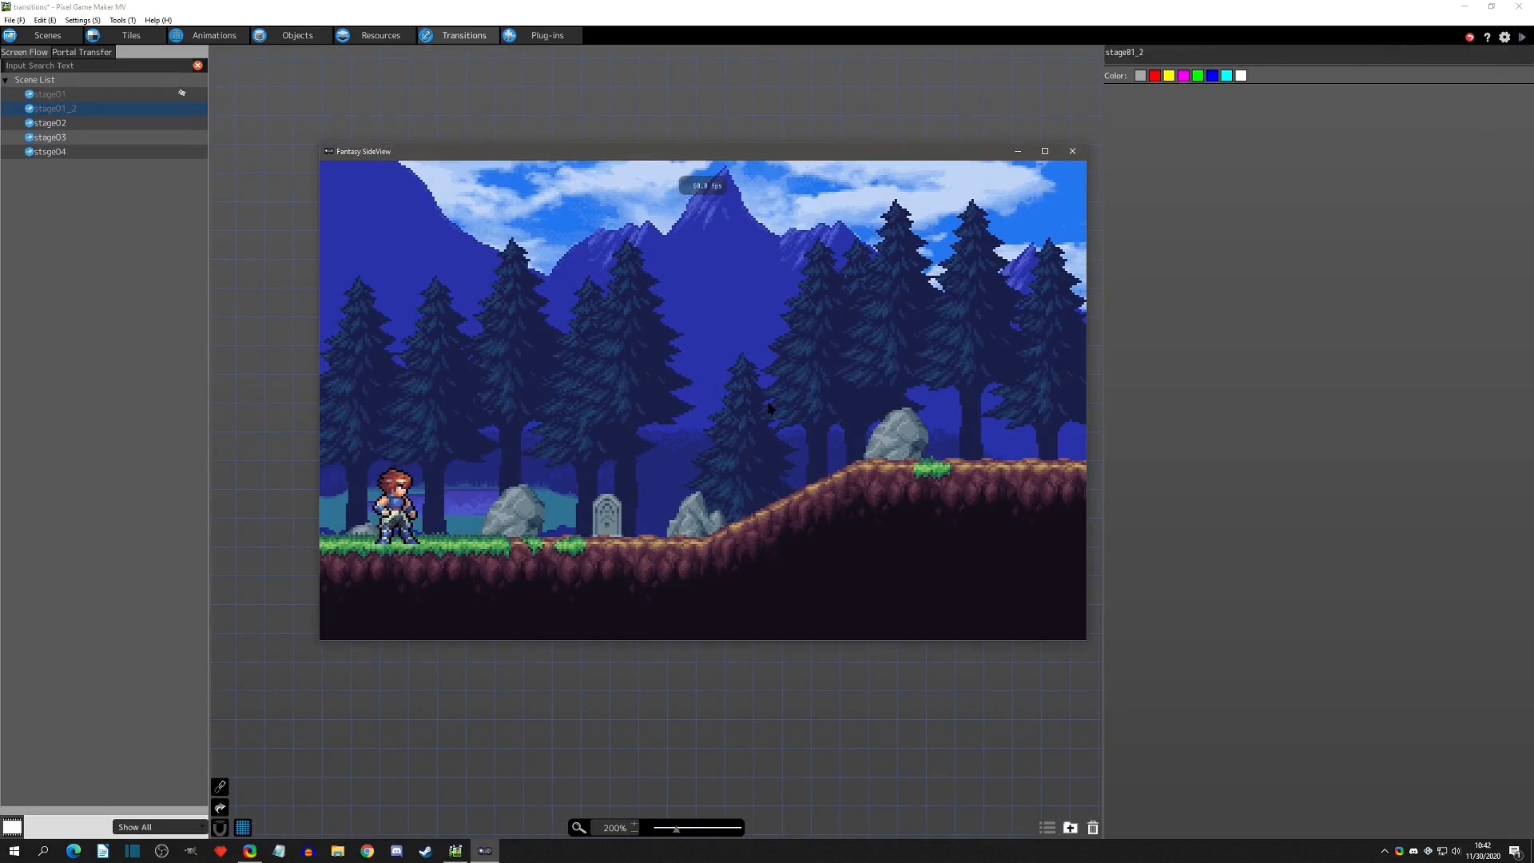
pyautogui.press('z')
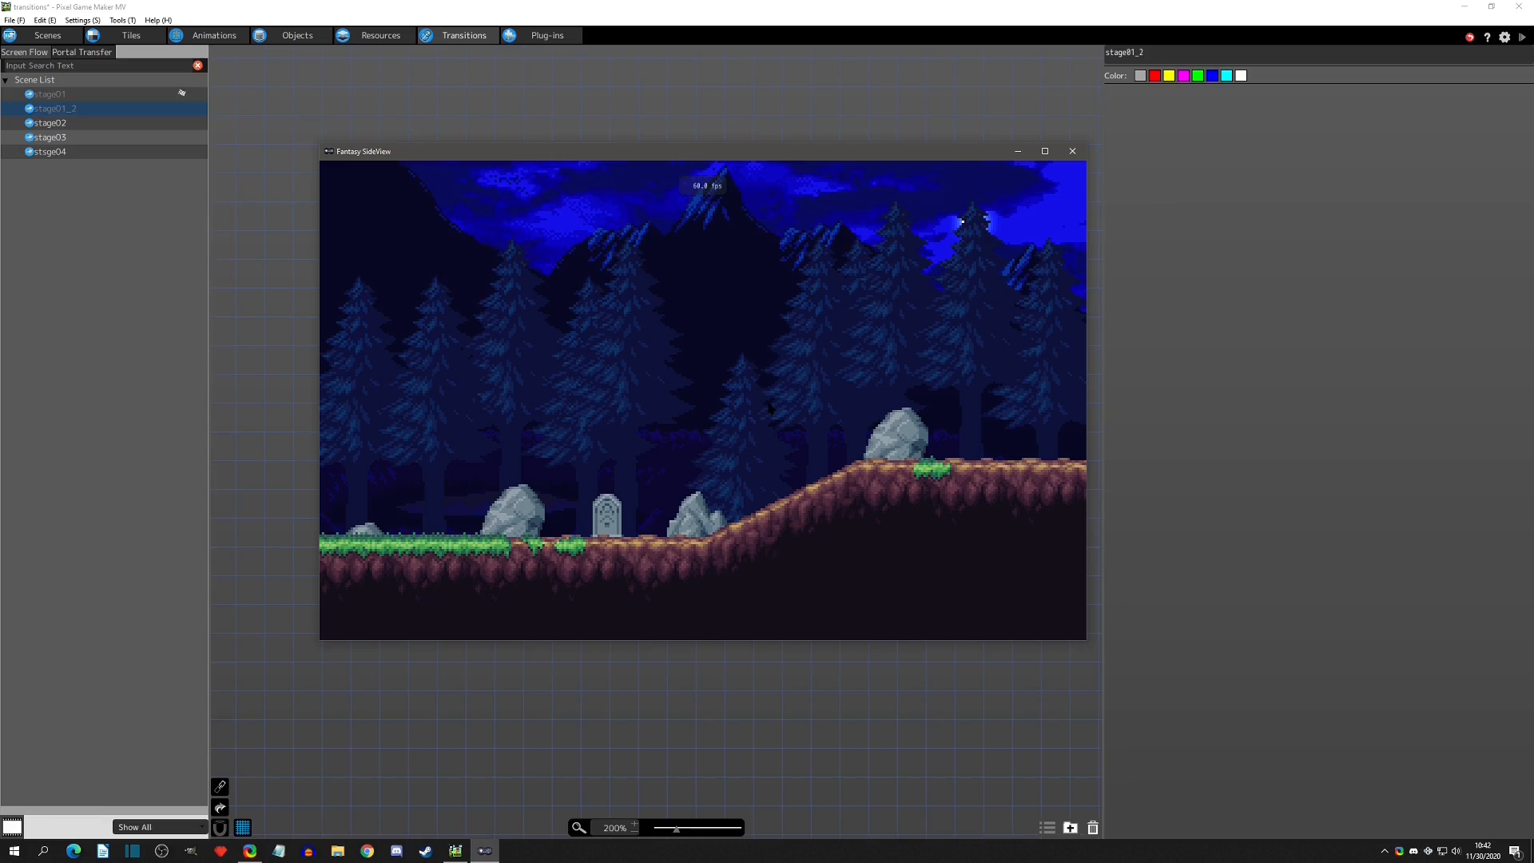
pyautogui.click(1072, 151)
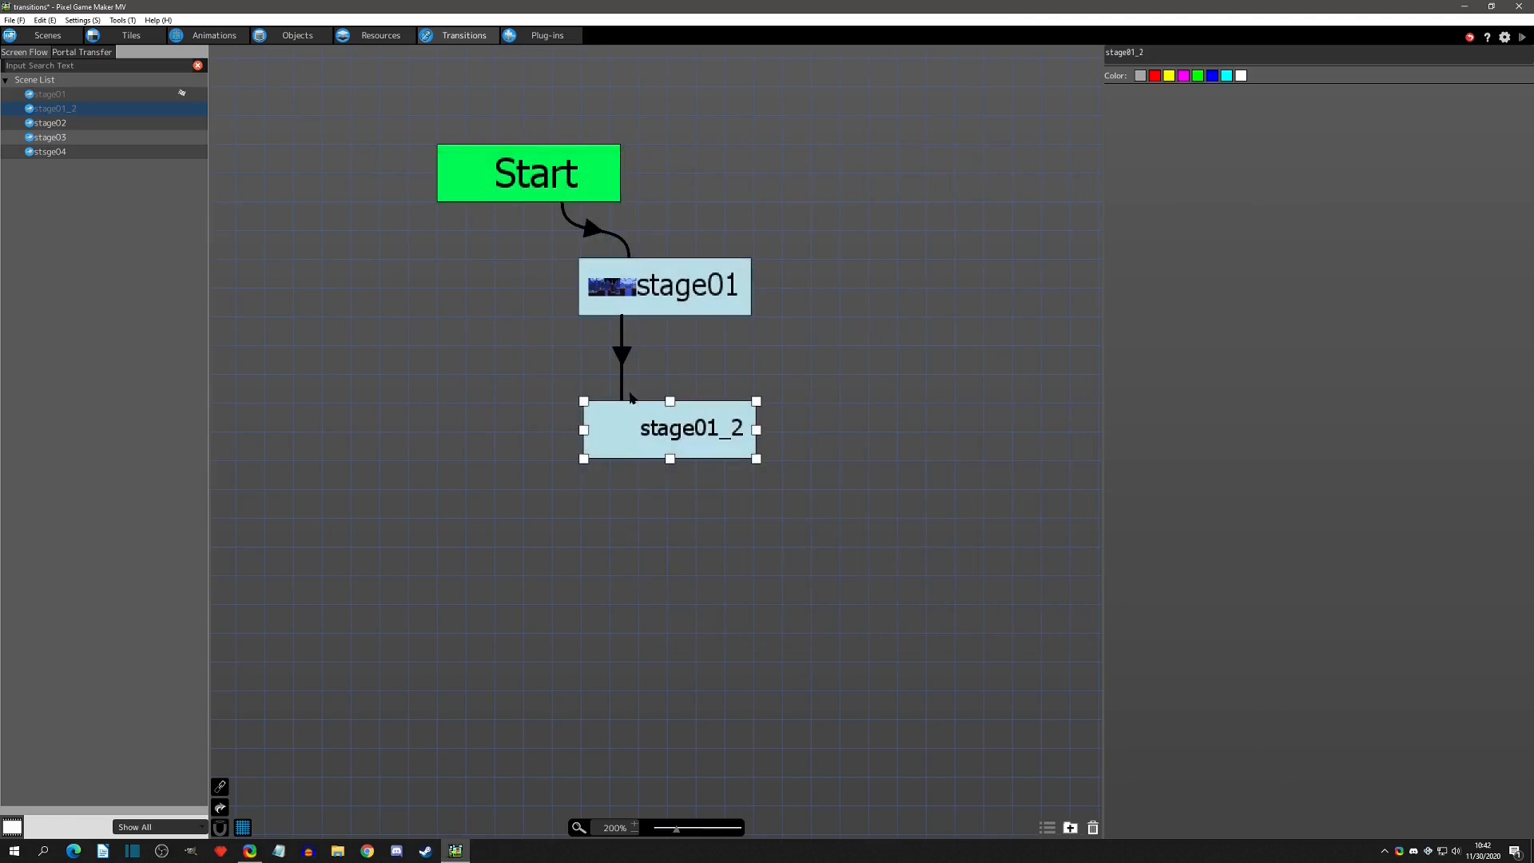
# Replace the stage01 to stage01_2 link's Previous Scene Ends condition with After Certain Time Passes set to 3.00
pyautogui.click(624, 370)
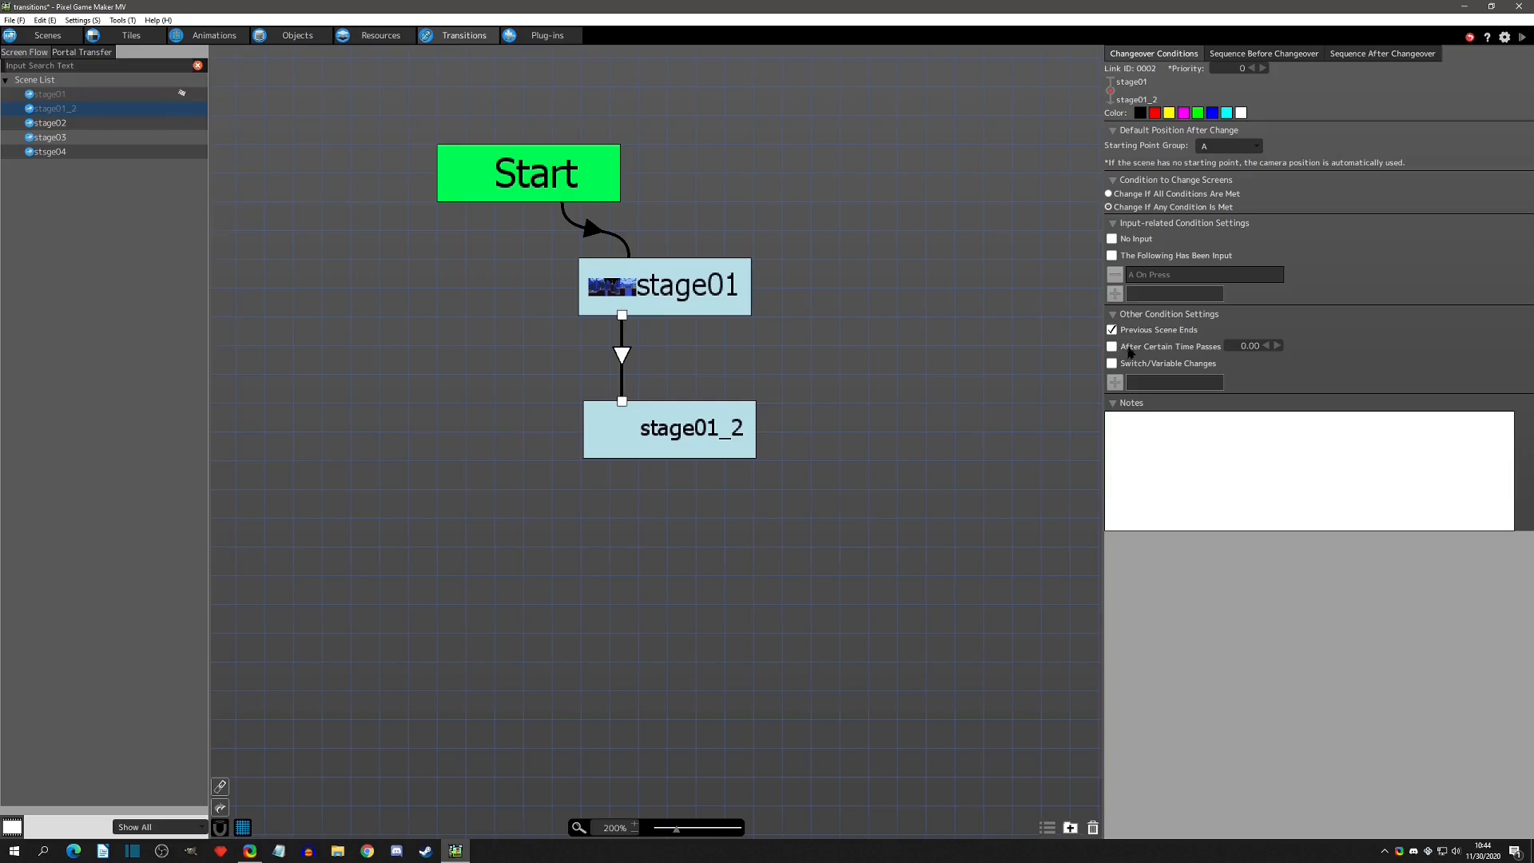
pyautogui.click(1114, 350)
pyautogui.click(1112, 331)
pyautogui.click(1250, 348)
pyautogui.write('3')
pyautogui.press('Return')
pyautogui.click(1322, 363)
# Test play the game, walking the character back and forth until the timed scene change
pyautogui.click(1522, 37)
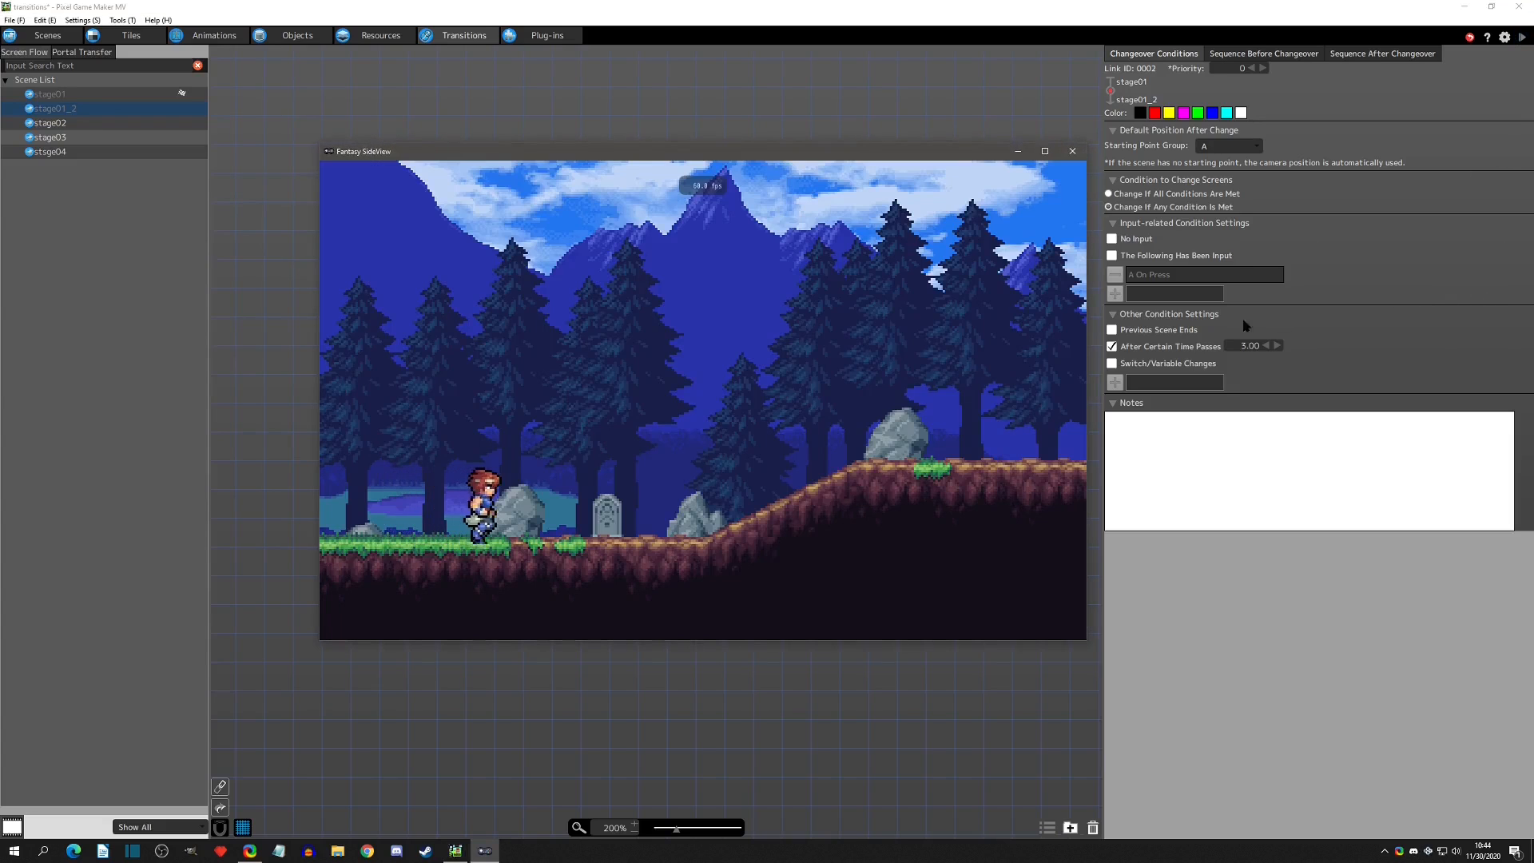
pyautogui.press('Left')
pyautogui.press('Right')
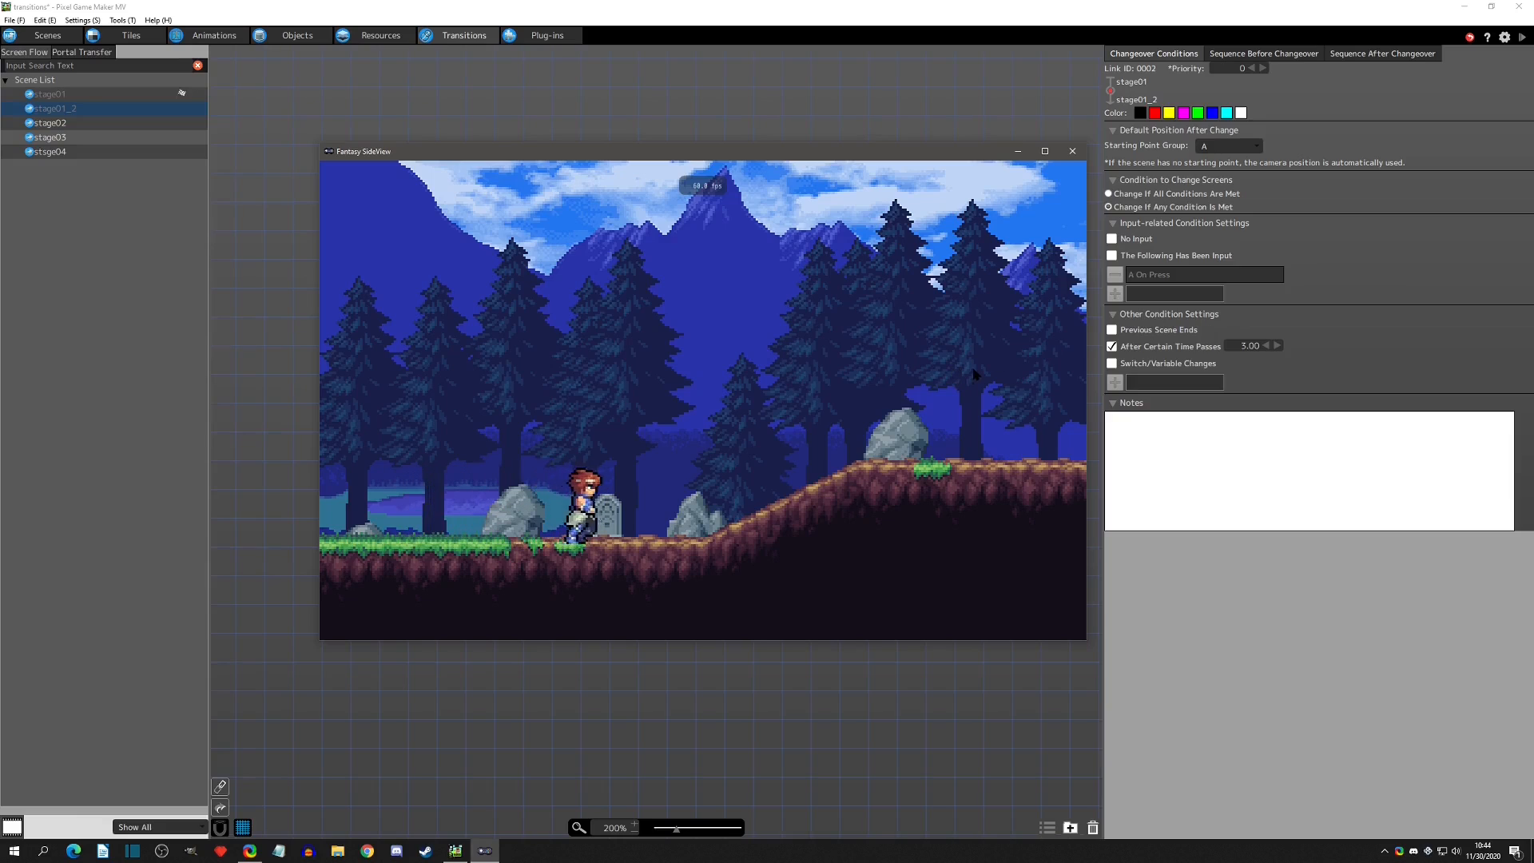
pyautogui.press('Left')
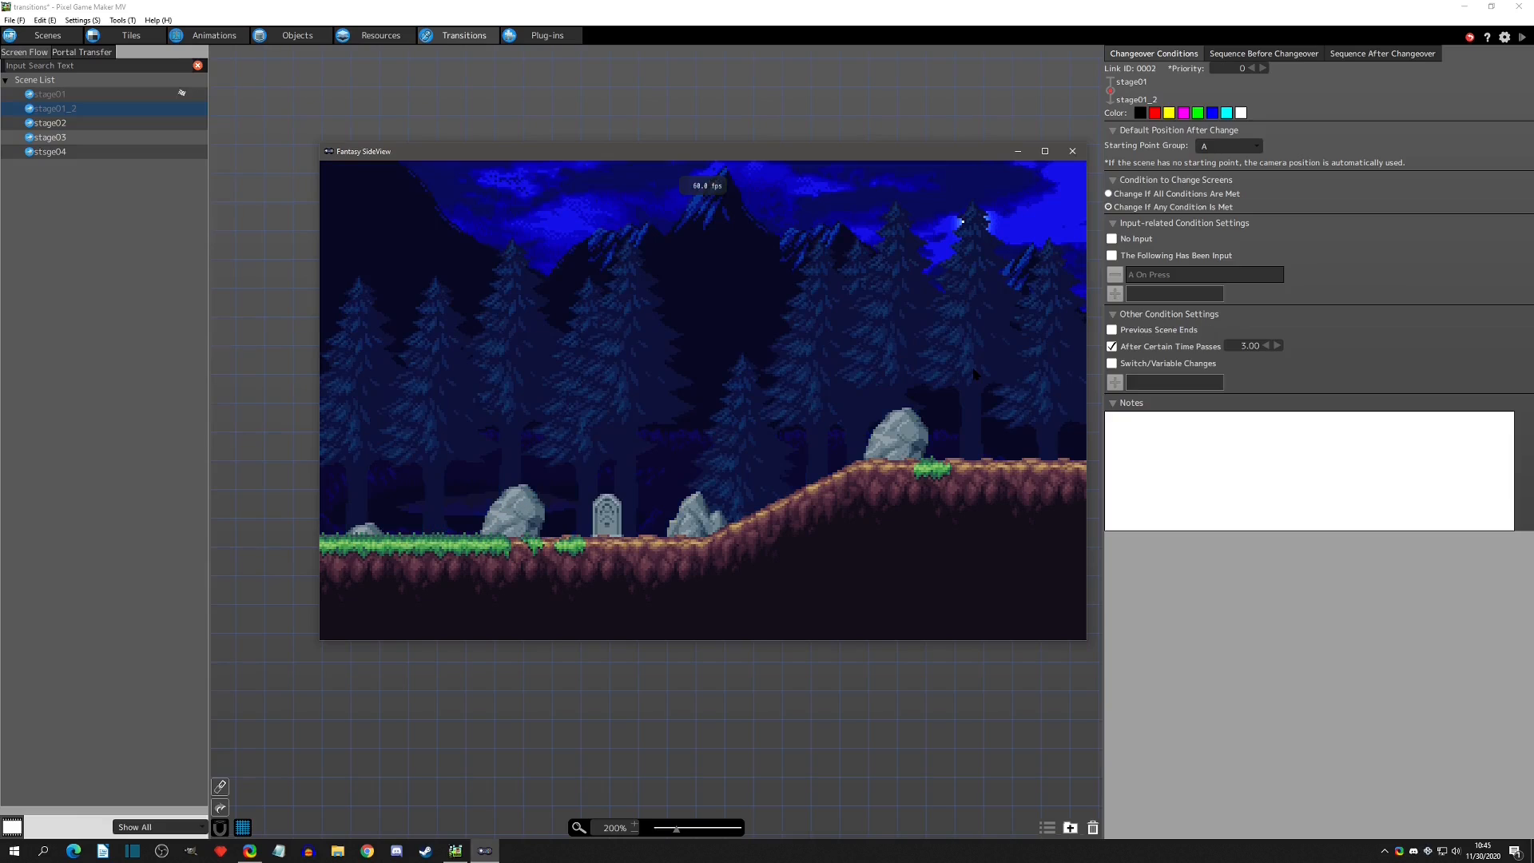
pyautogui.click(1072, 152)
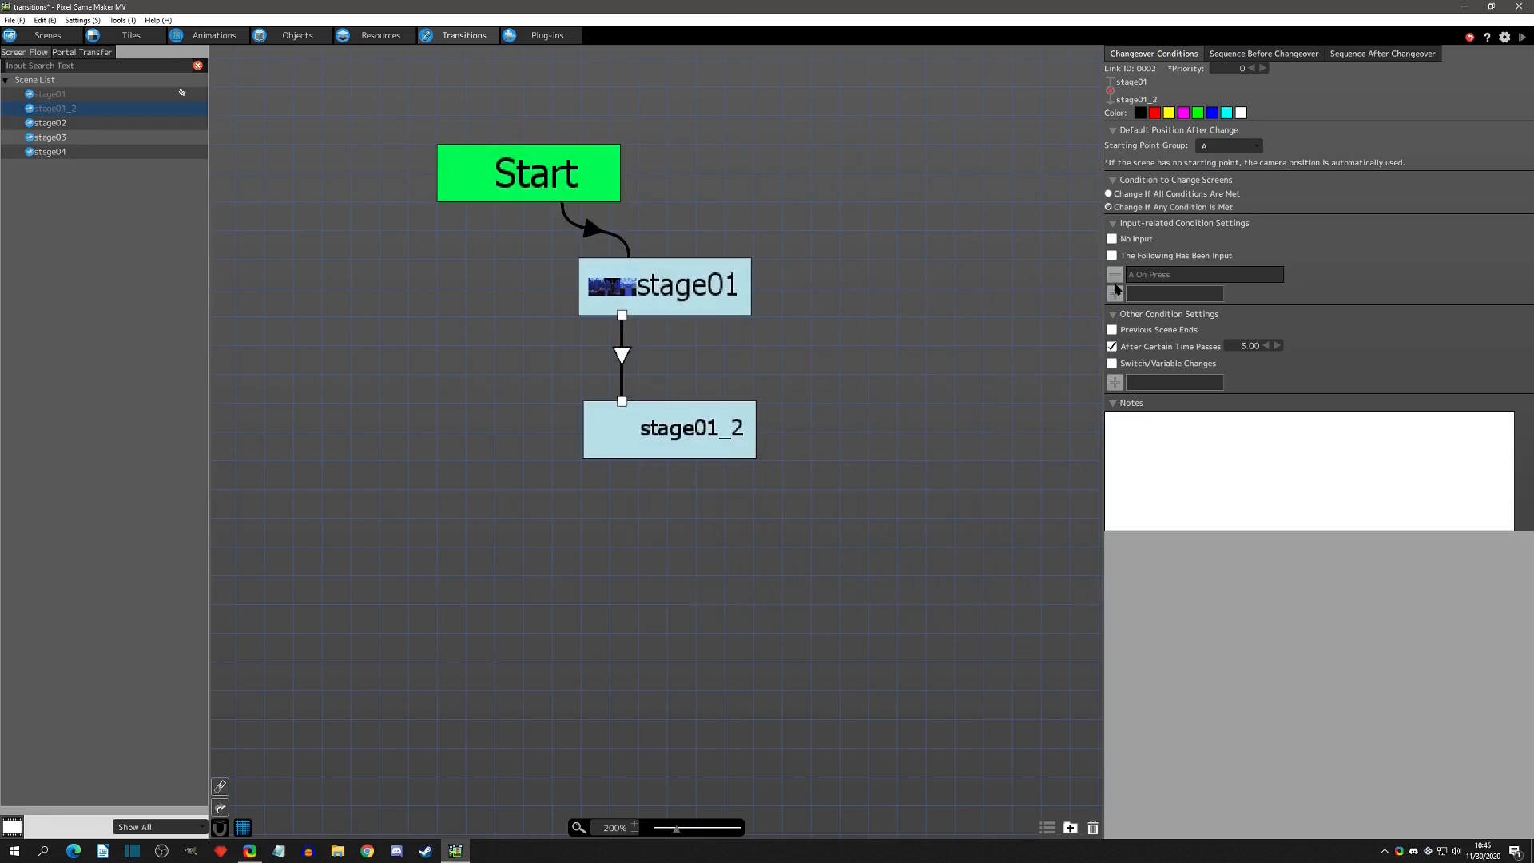
# Re-enable the link's A On Press input condition with Change If All Conditions Are Met, and test play with jumps
pyautogui.click(1114, 258)
pyautogui.click(1122, 206)
pyautogui.click(1522, 37)
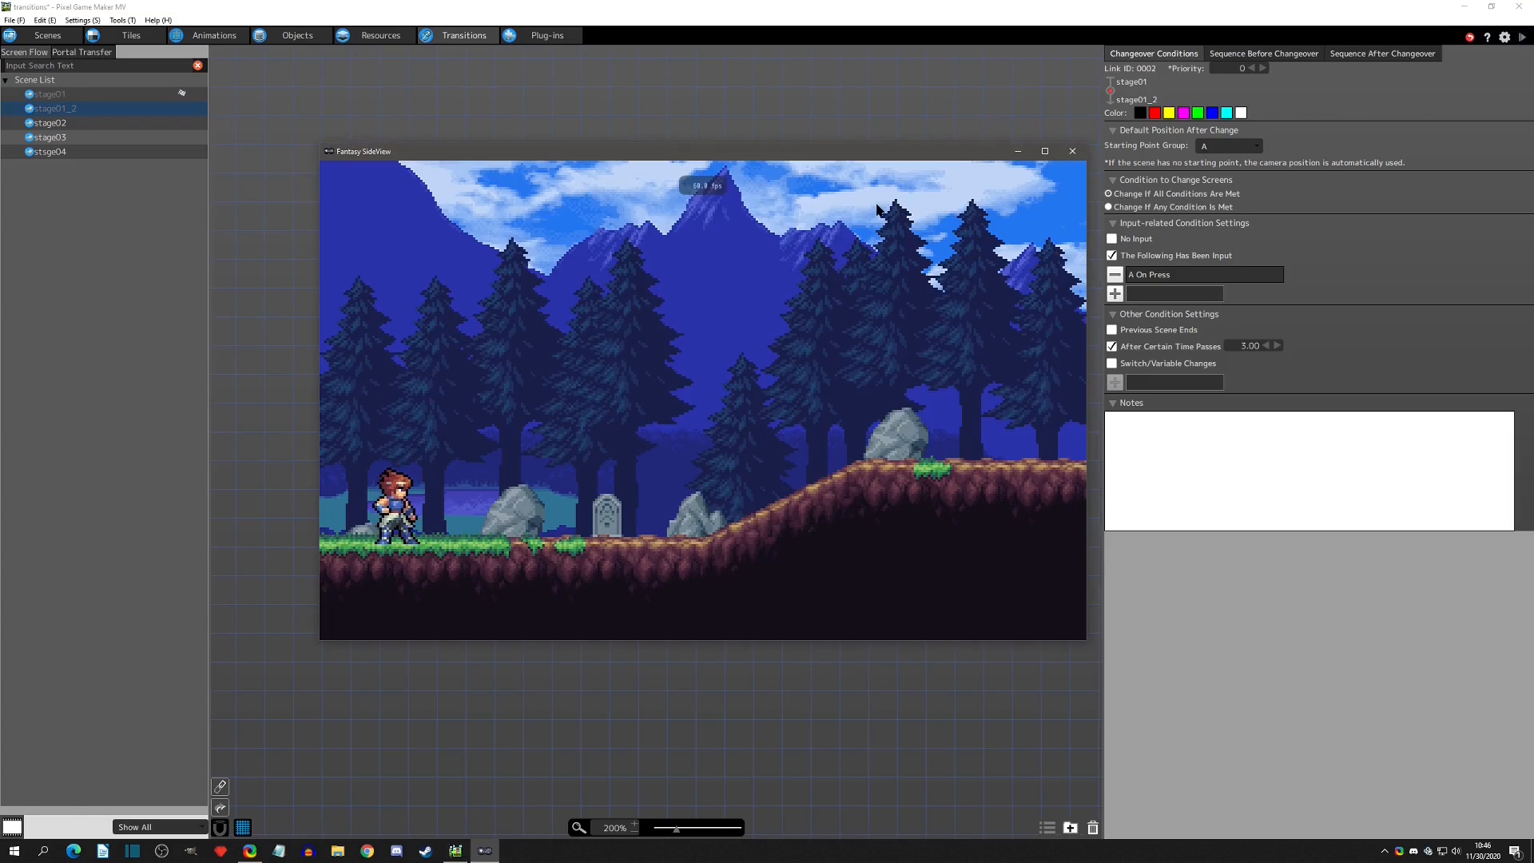
pyautogui.press('z')
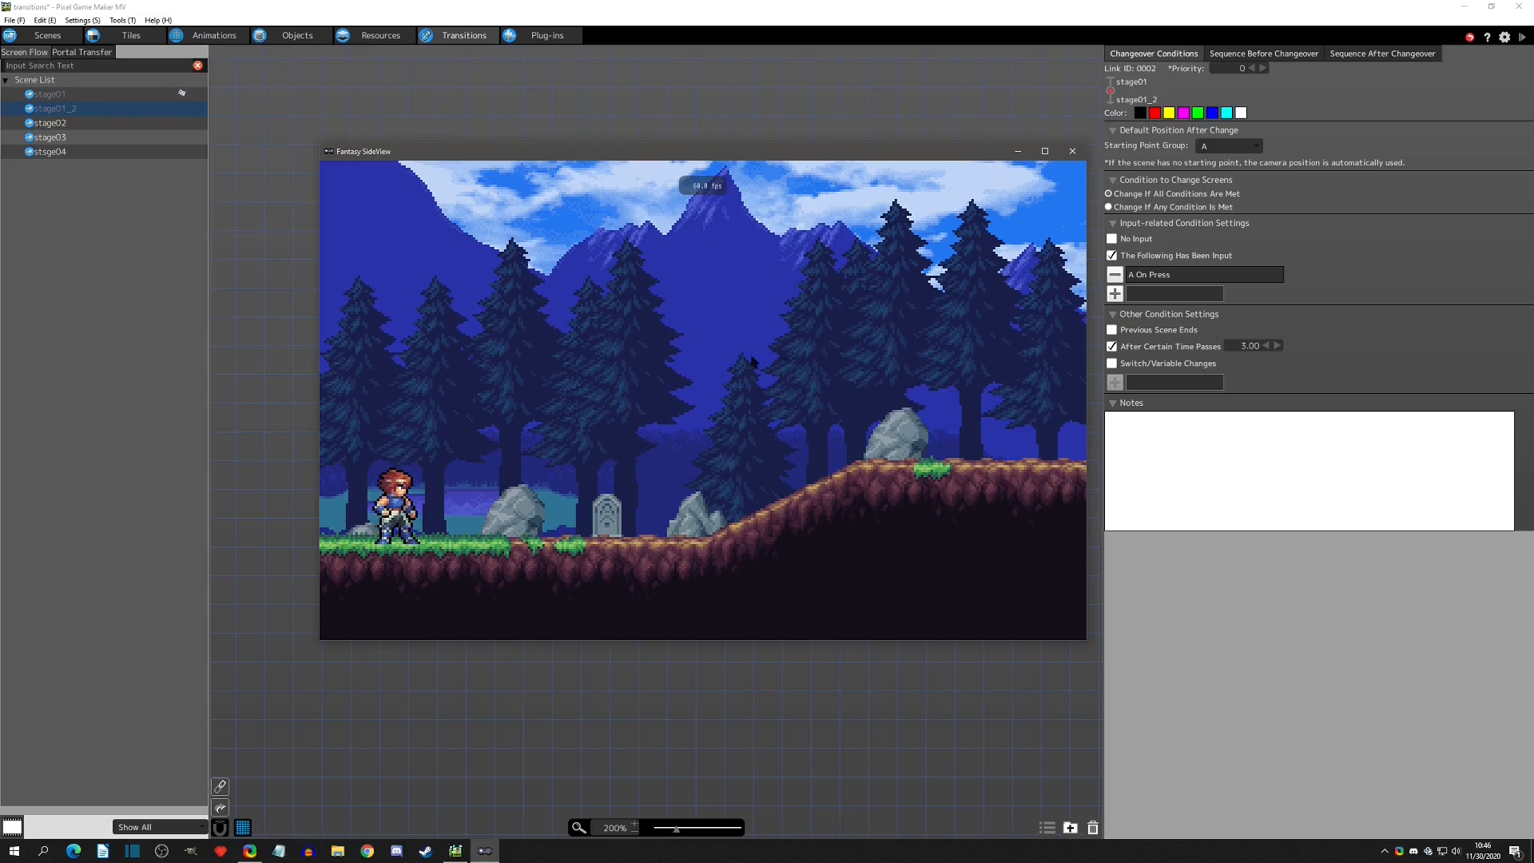
pyautogui.press('z')
pyautogui.press('z')
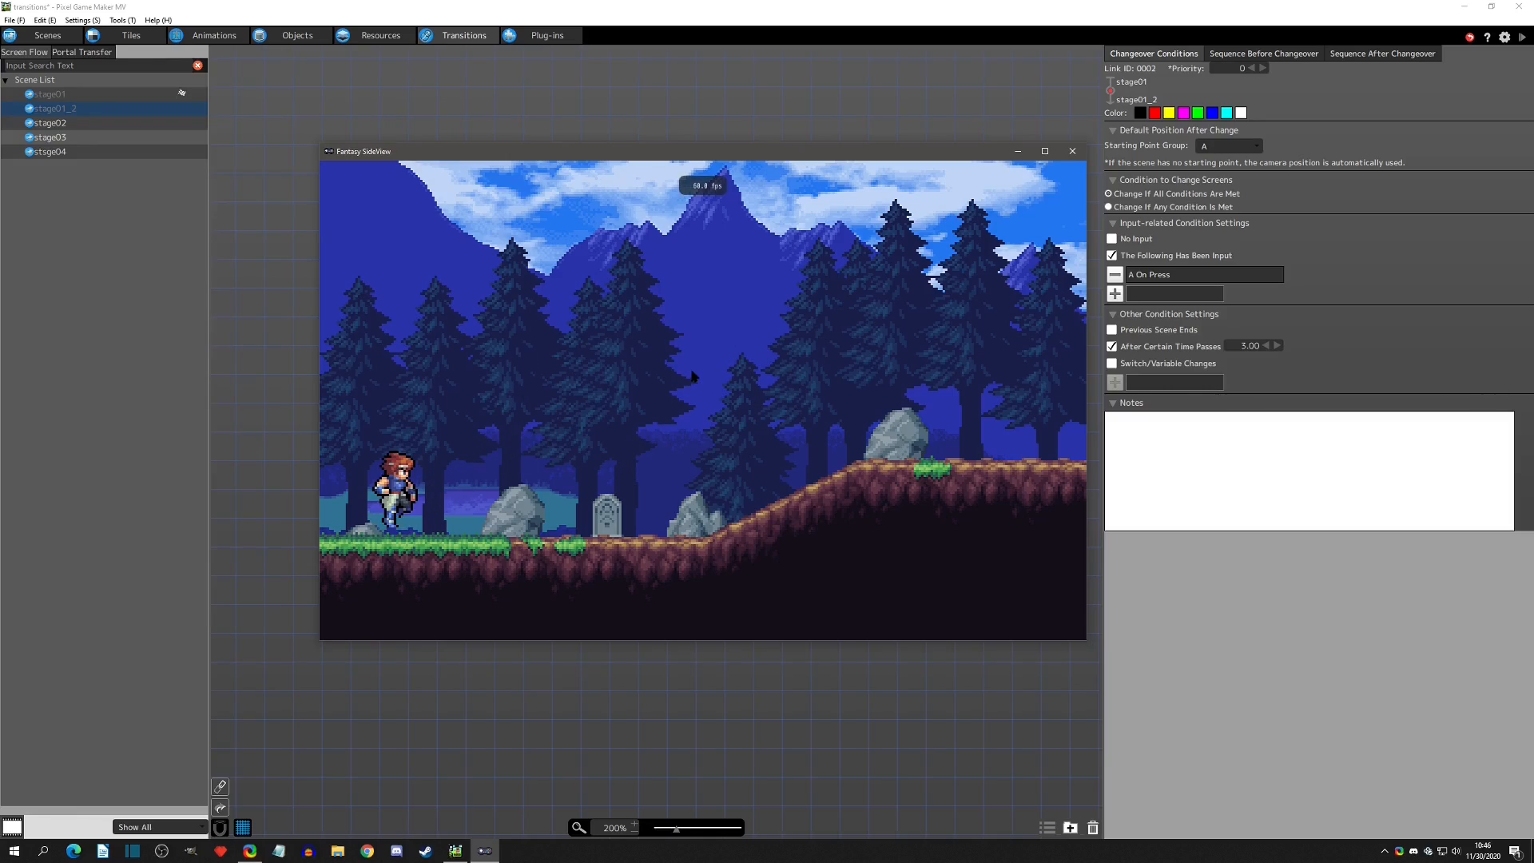
pyautogui.click(1072, 151)
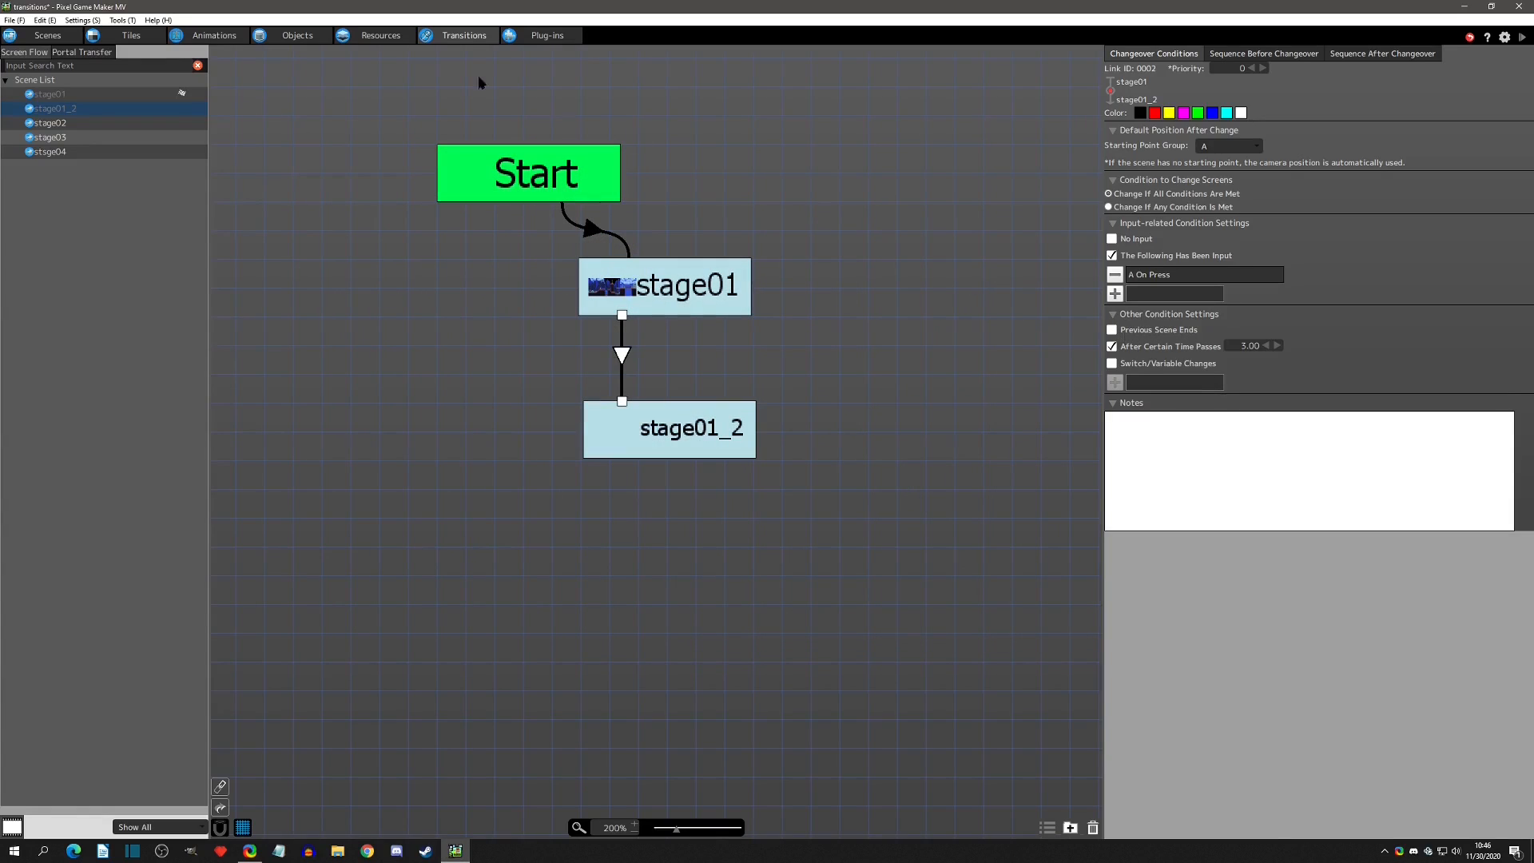
# Disable the End Scene runtime action on player01m's Jump action
pyautogui.click(298, 36)
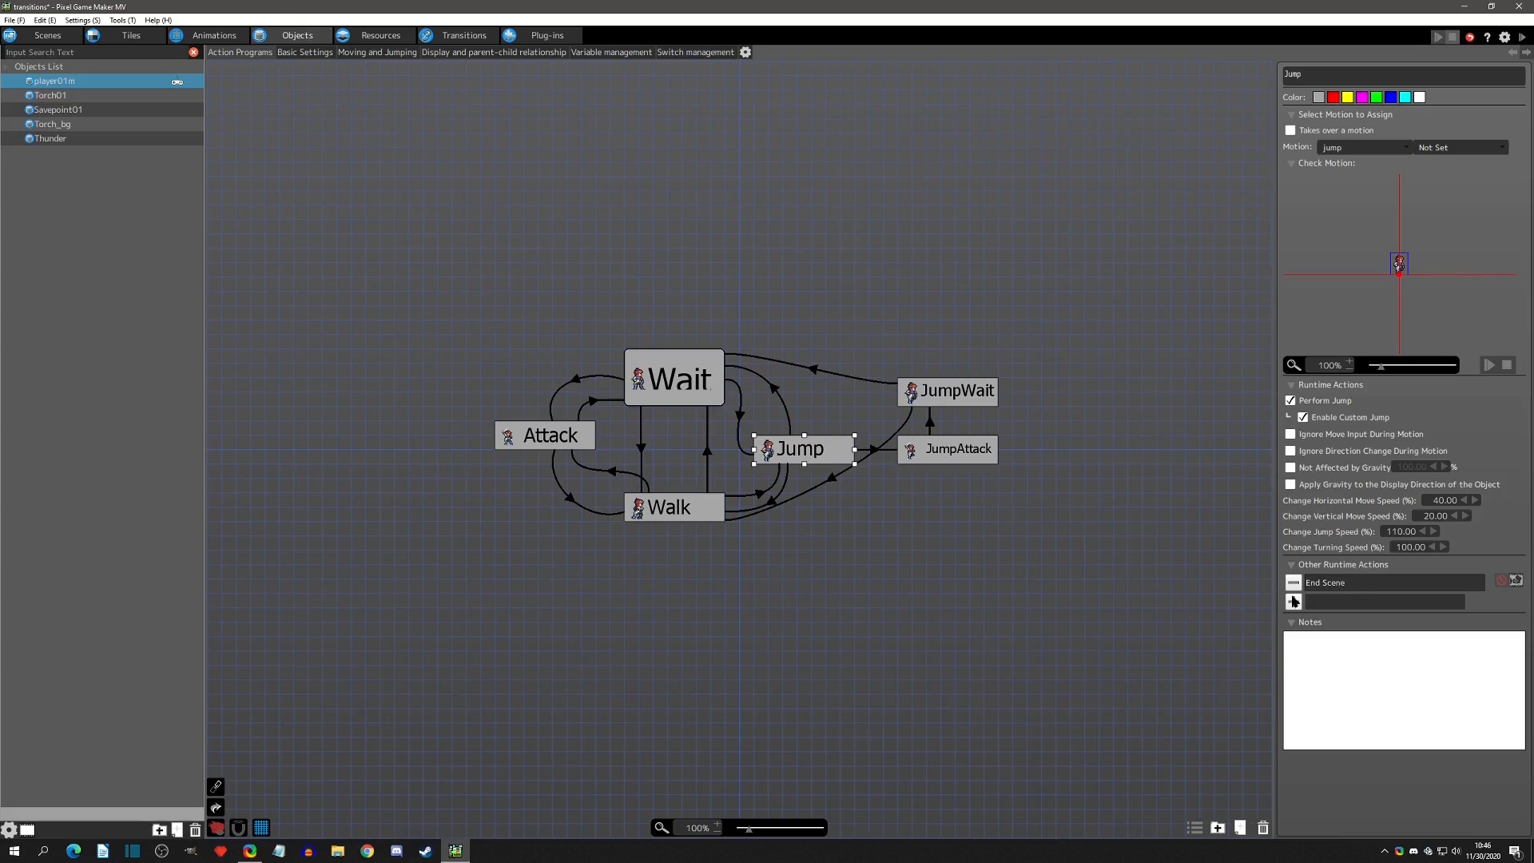
pyautogui.click(1326, 584)
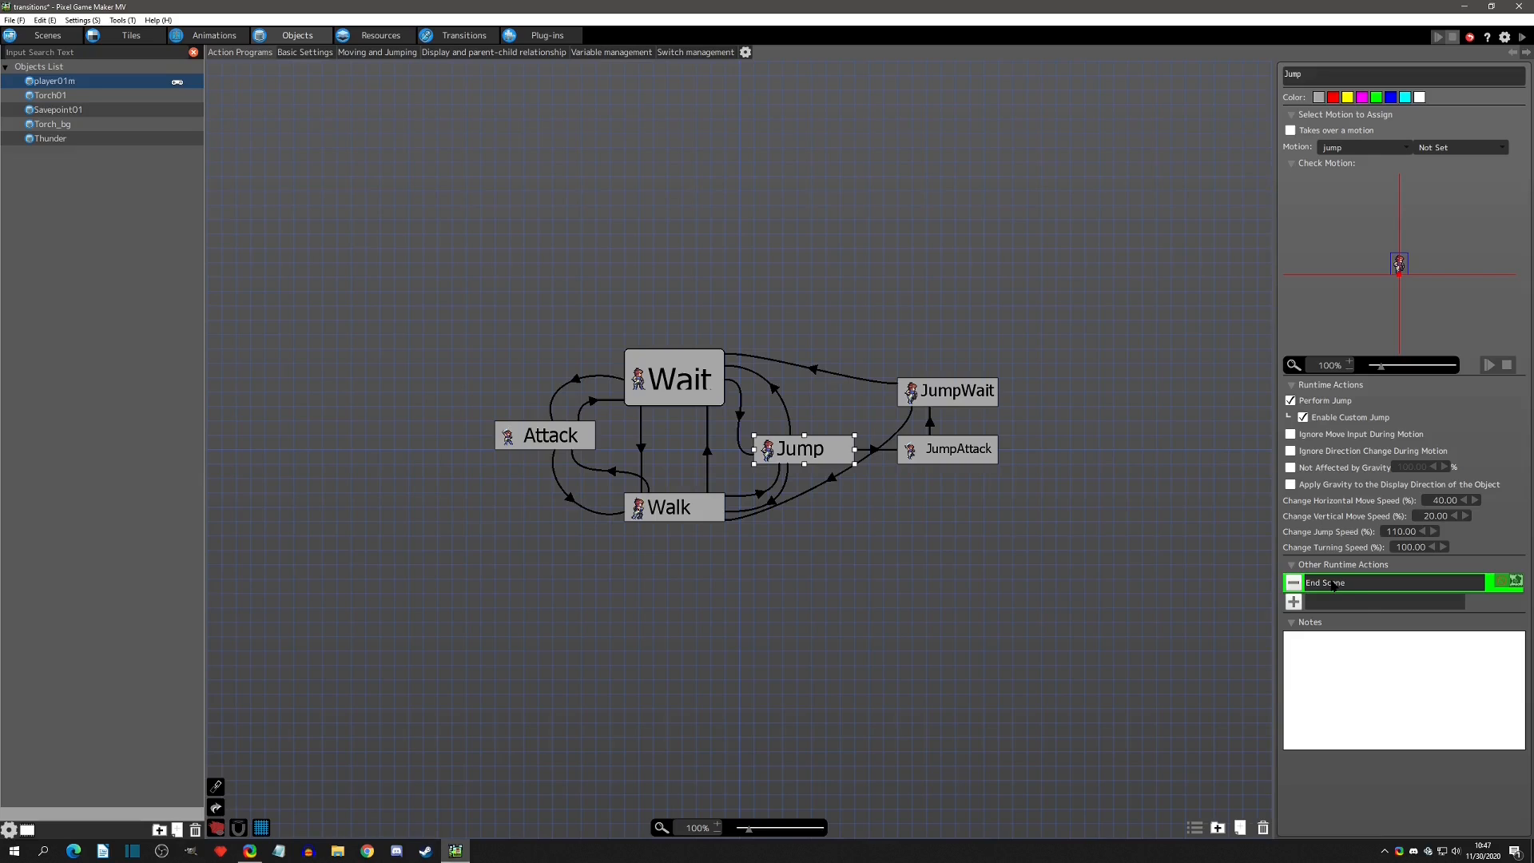
pyautogui.click(1368, 614)
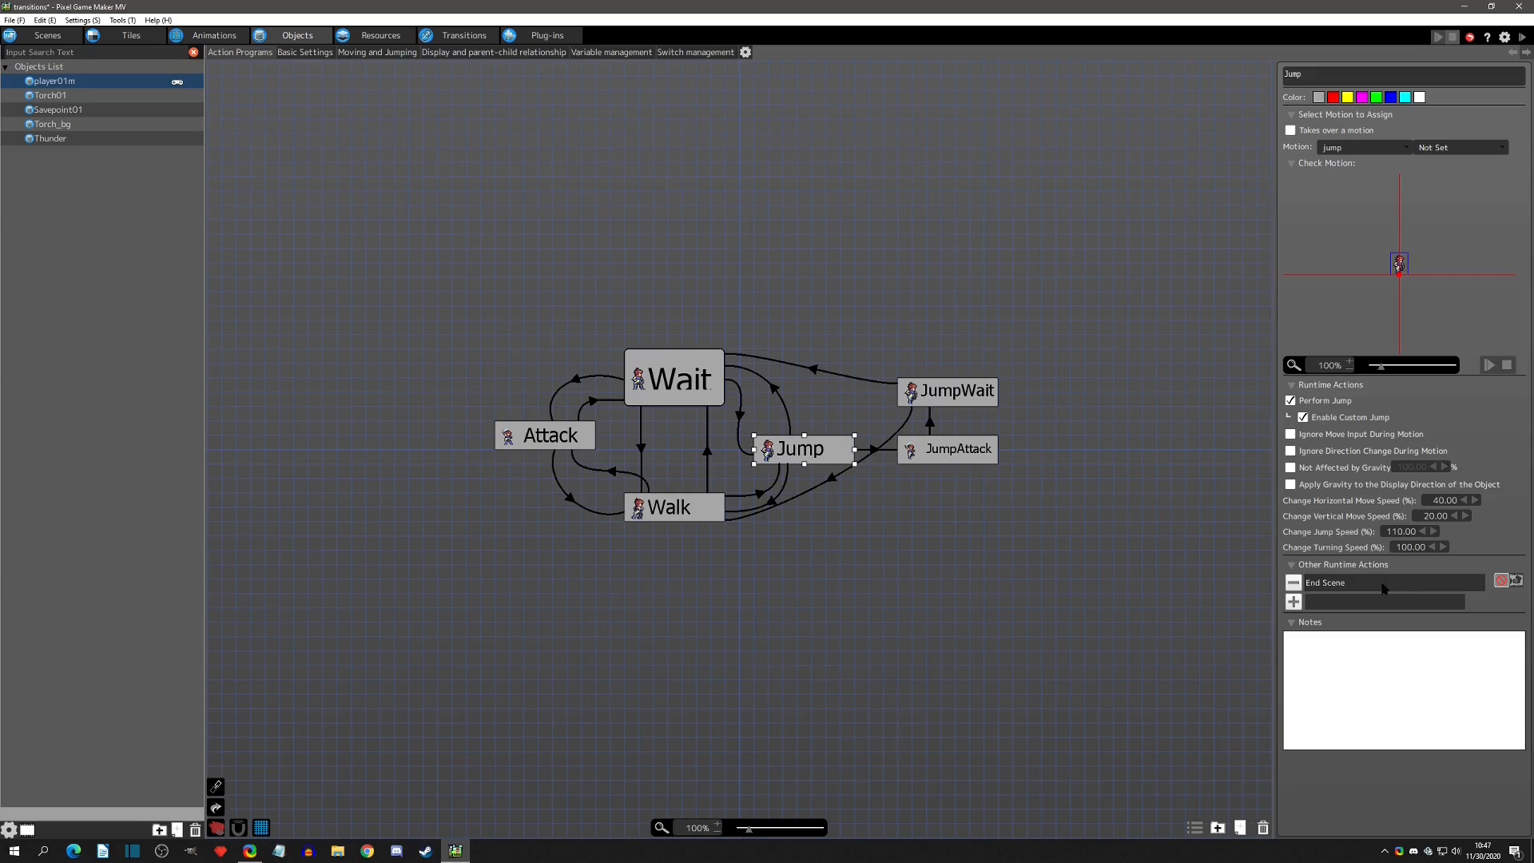
# Test play the link's combined time and A input conditions, walking and jumping before and after the three seconds
pyautogui.click(477, 39)
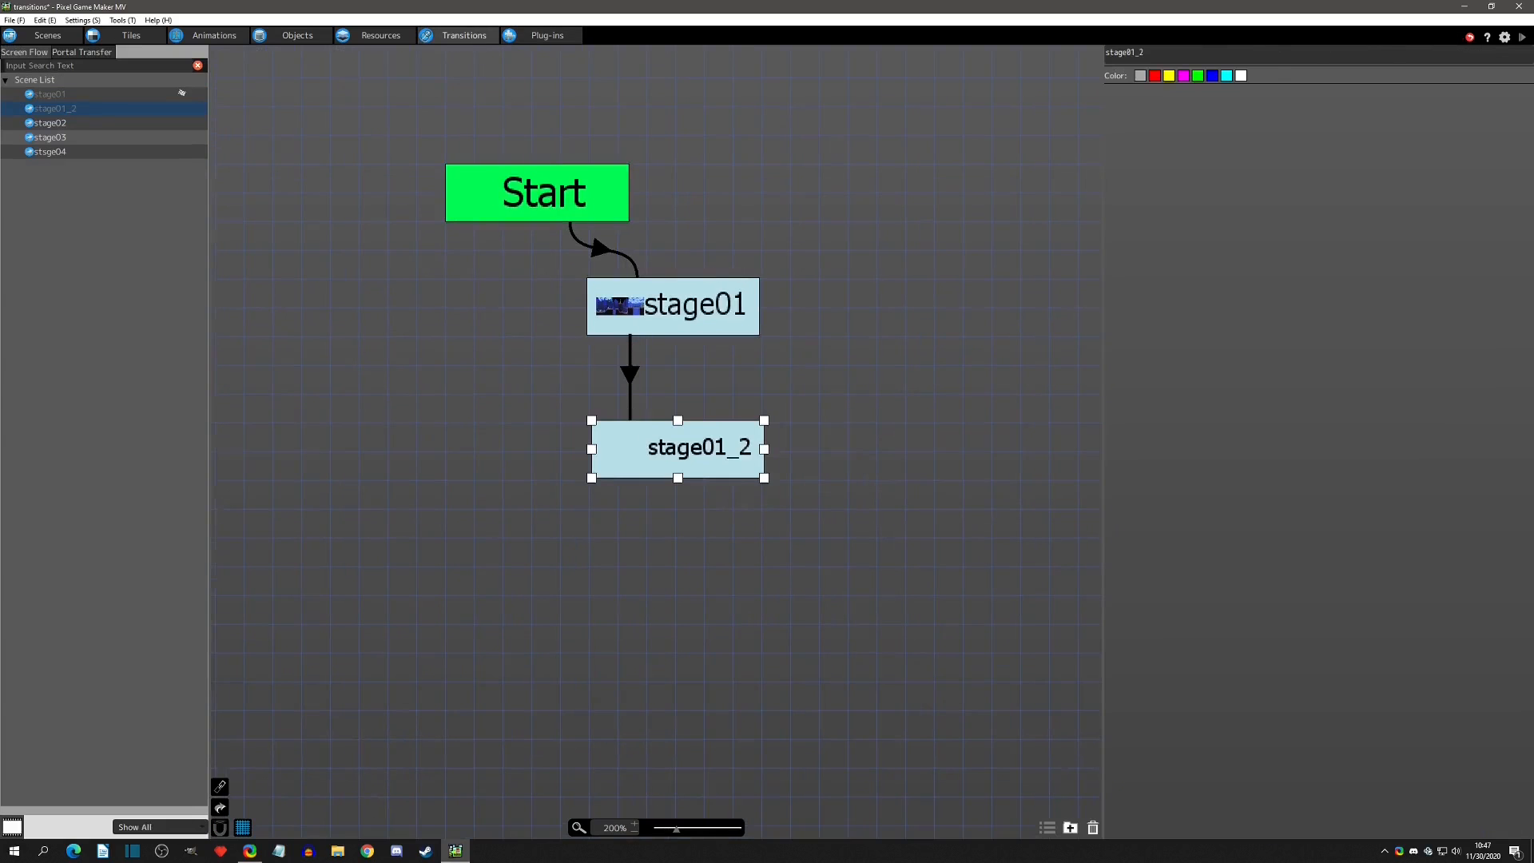
pyautogui.click(631, 372)
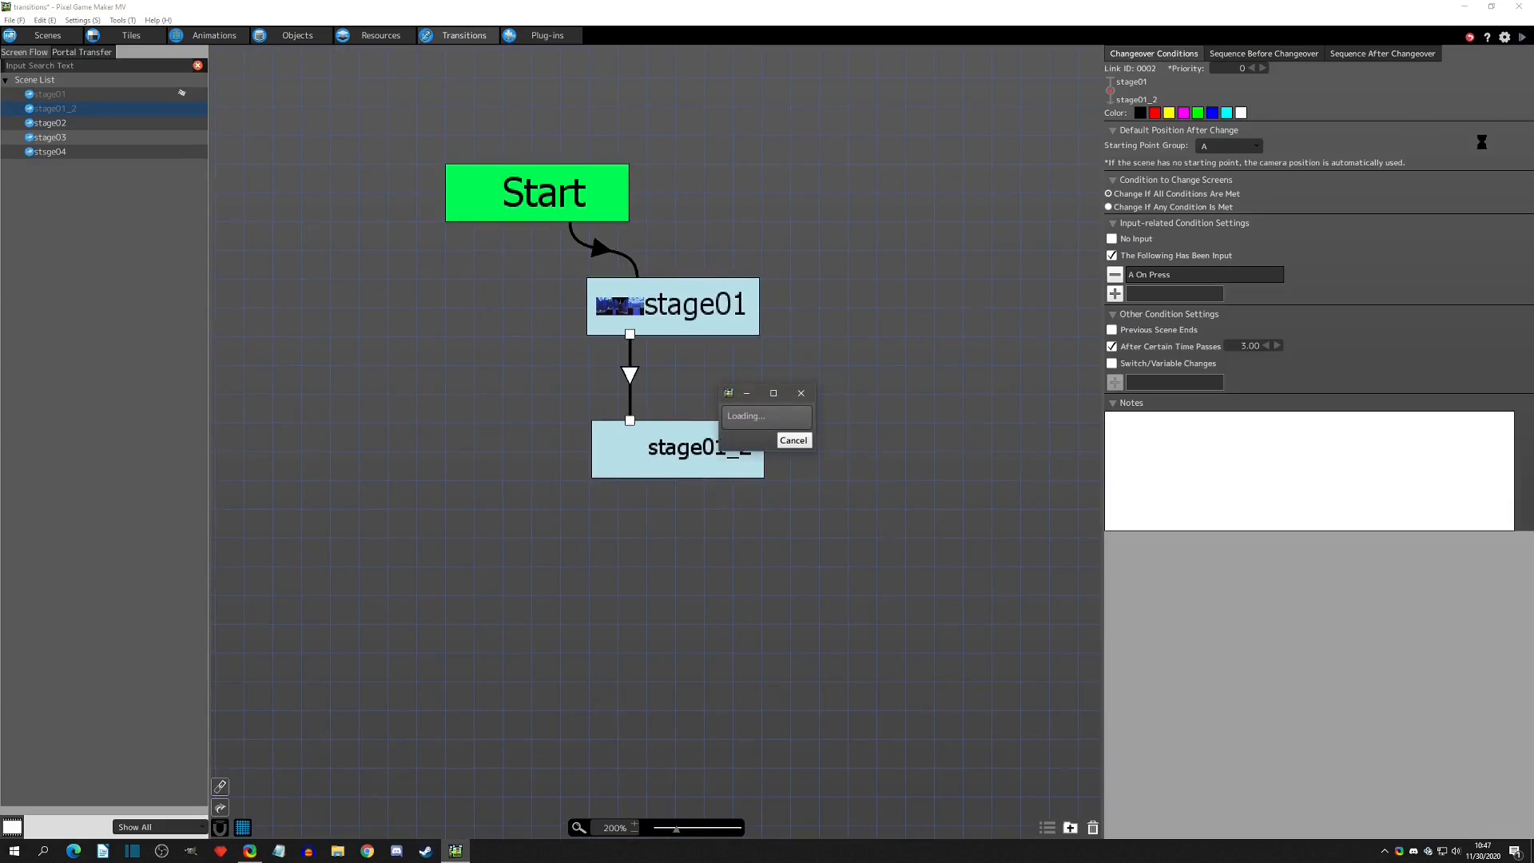
pyautogui.press('z')
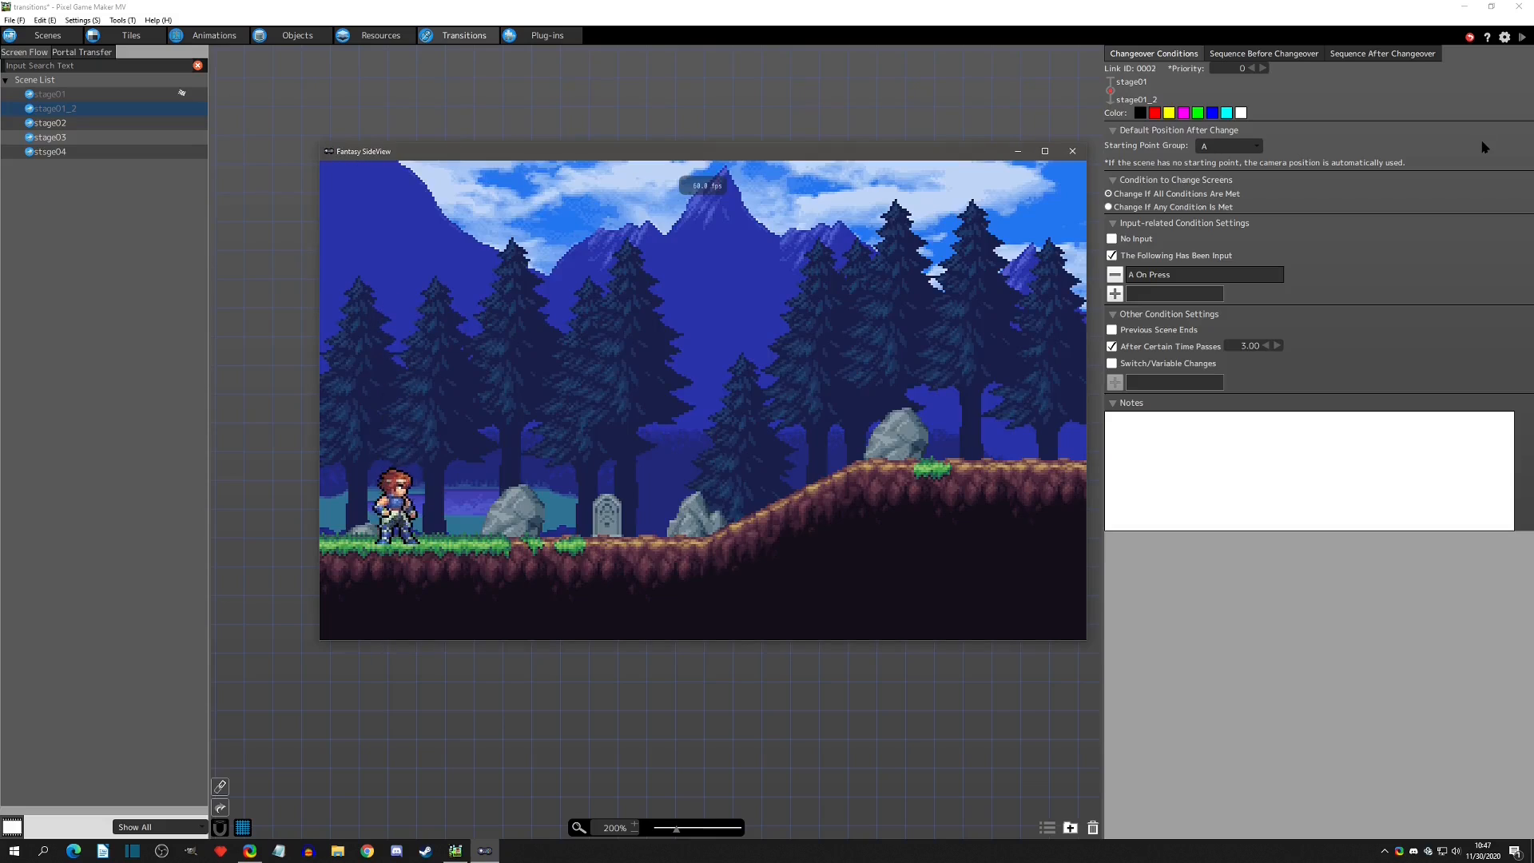
pyautogui.press('z')
pyautogui.press('Right')
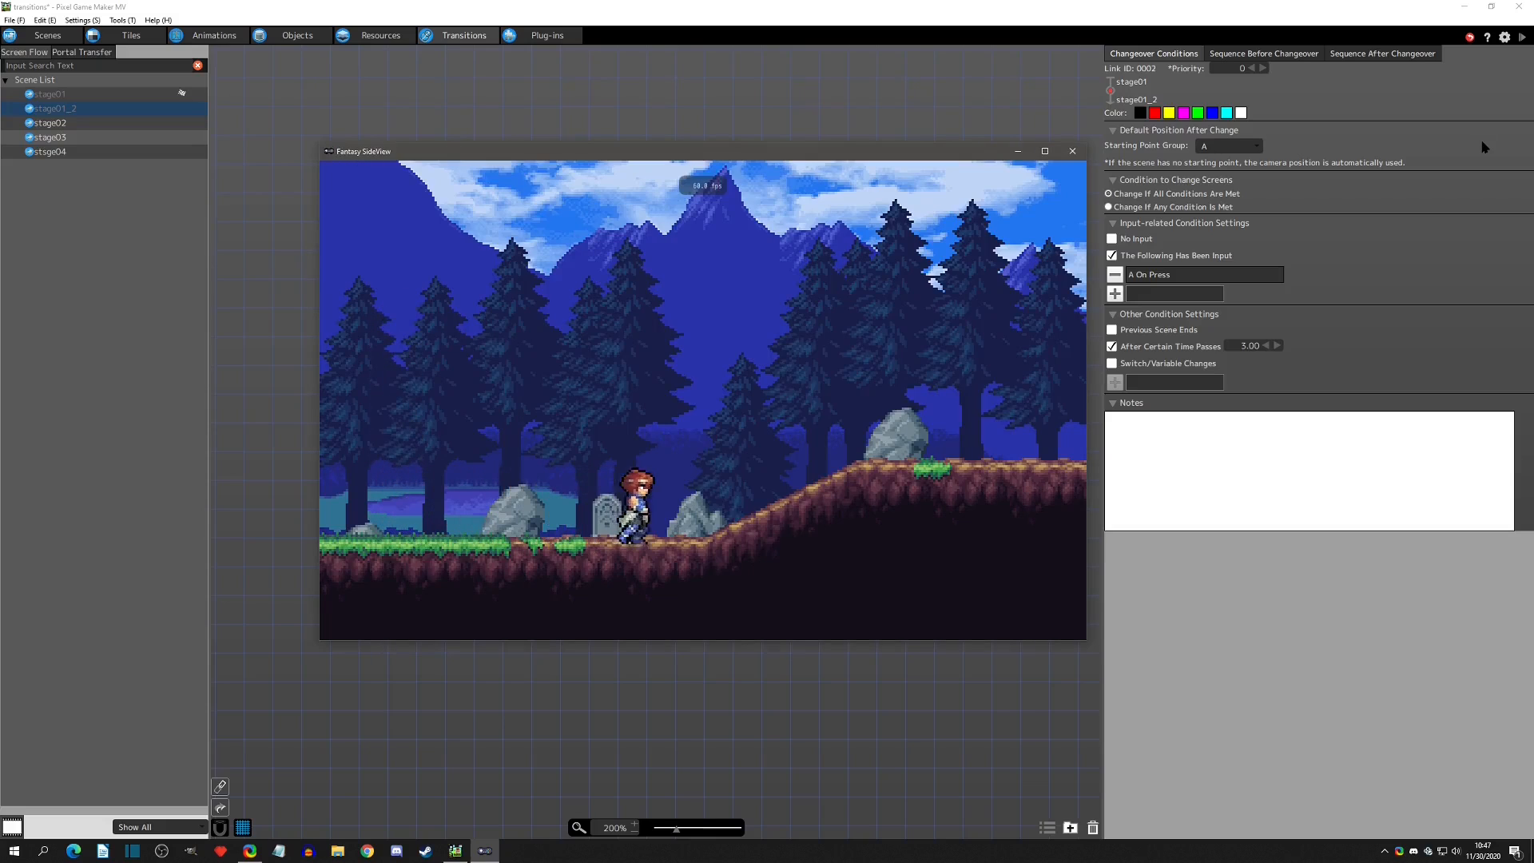
pyautogui.press('Left')
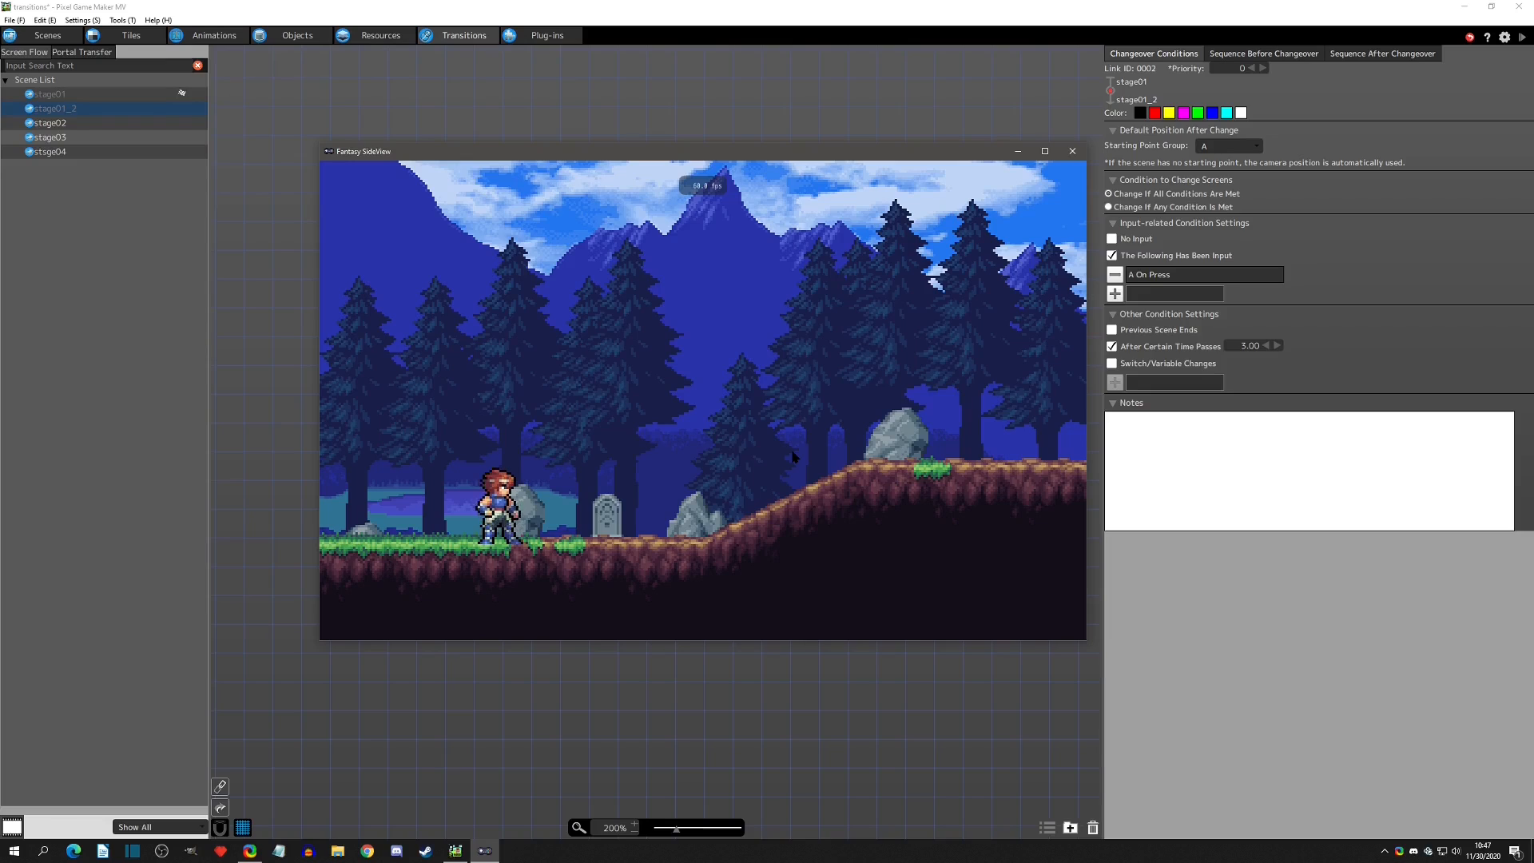
pyautogui.press('z')
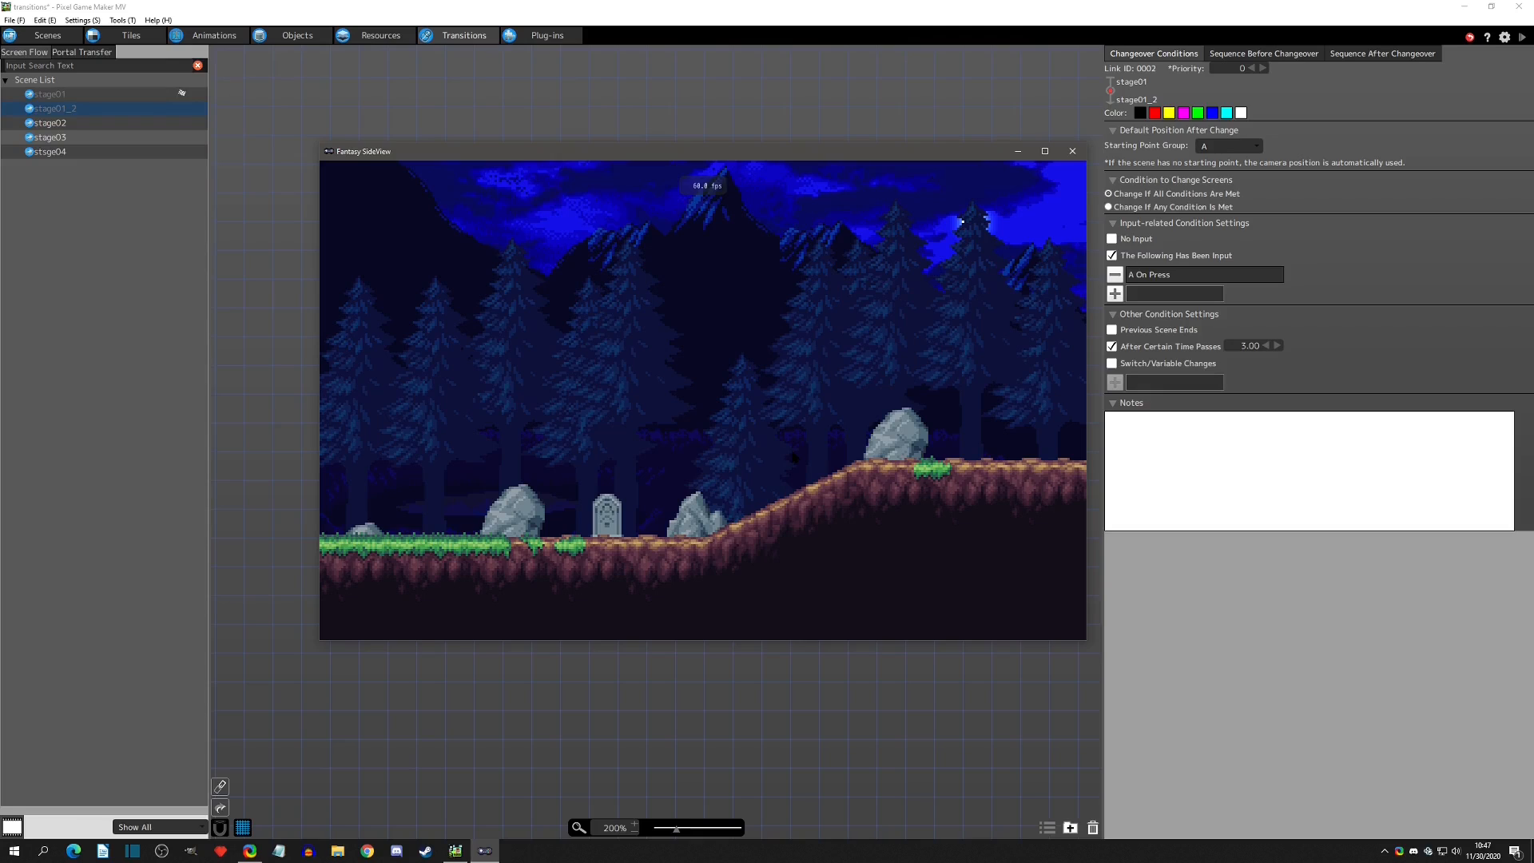
pyautogui.press('z')
pyautogui.press('Right')
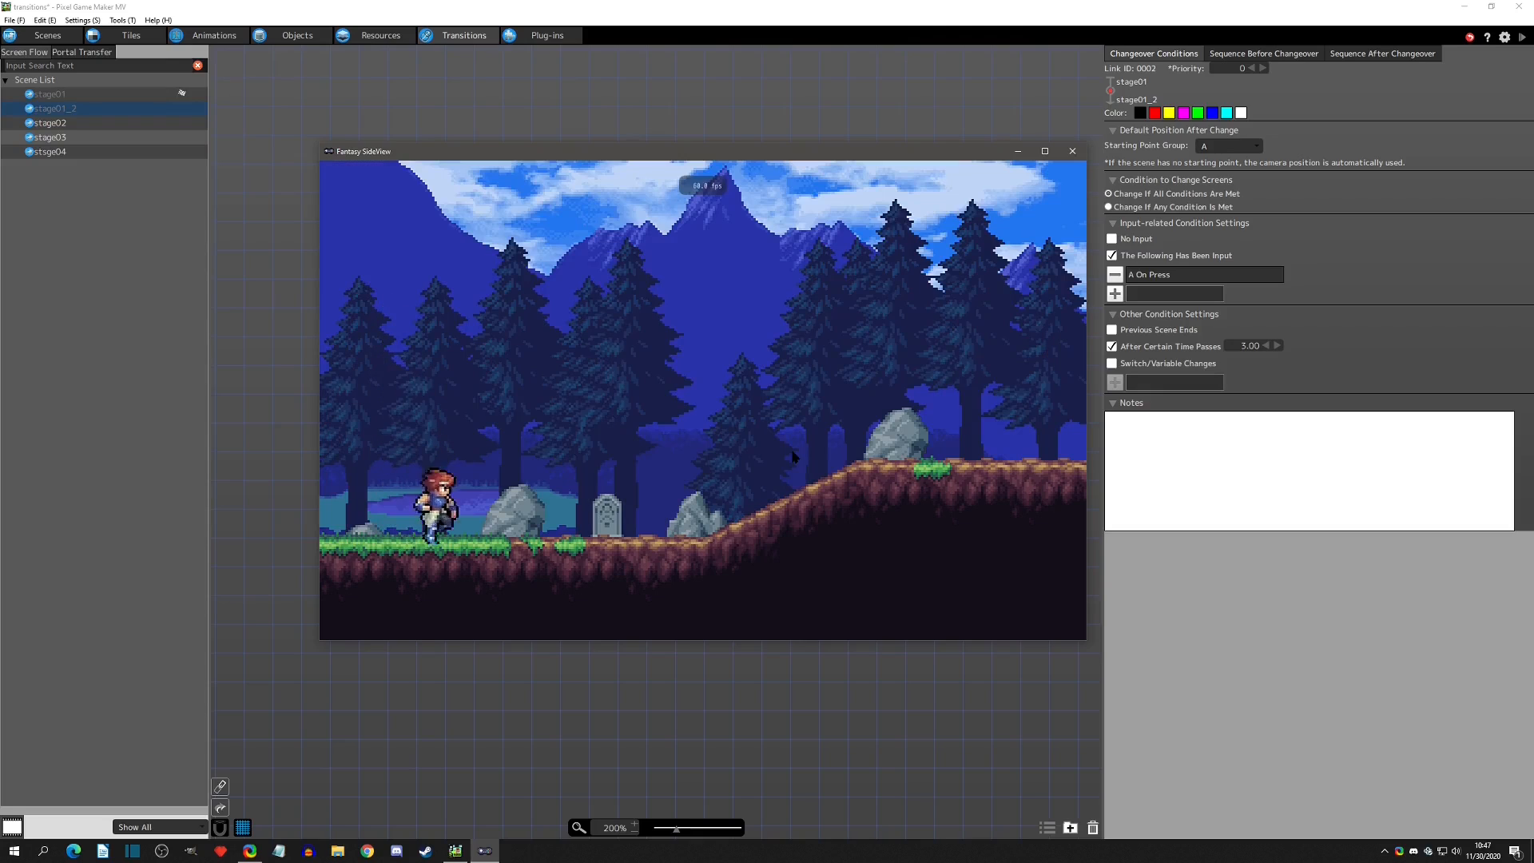
pyautogui.press('z')
pyautogui.press('Left')
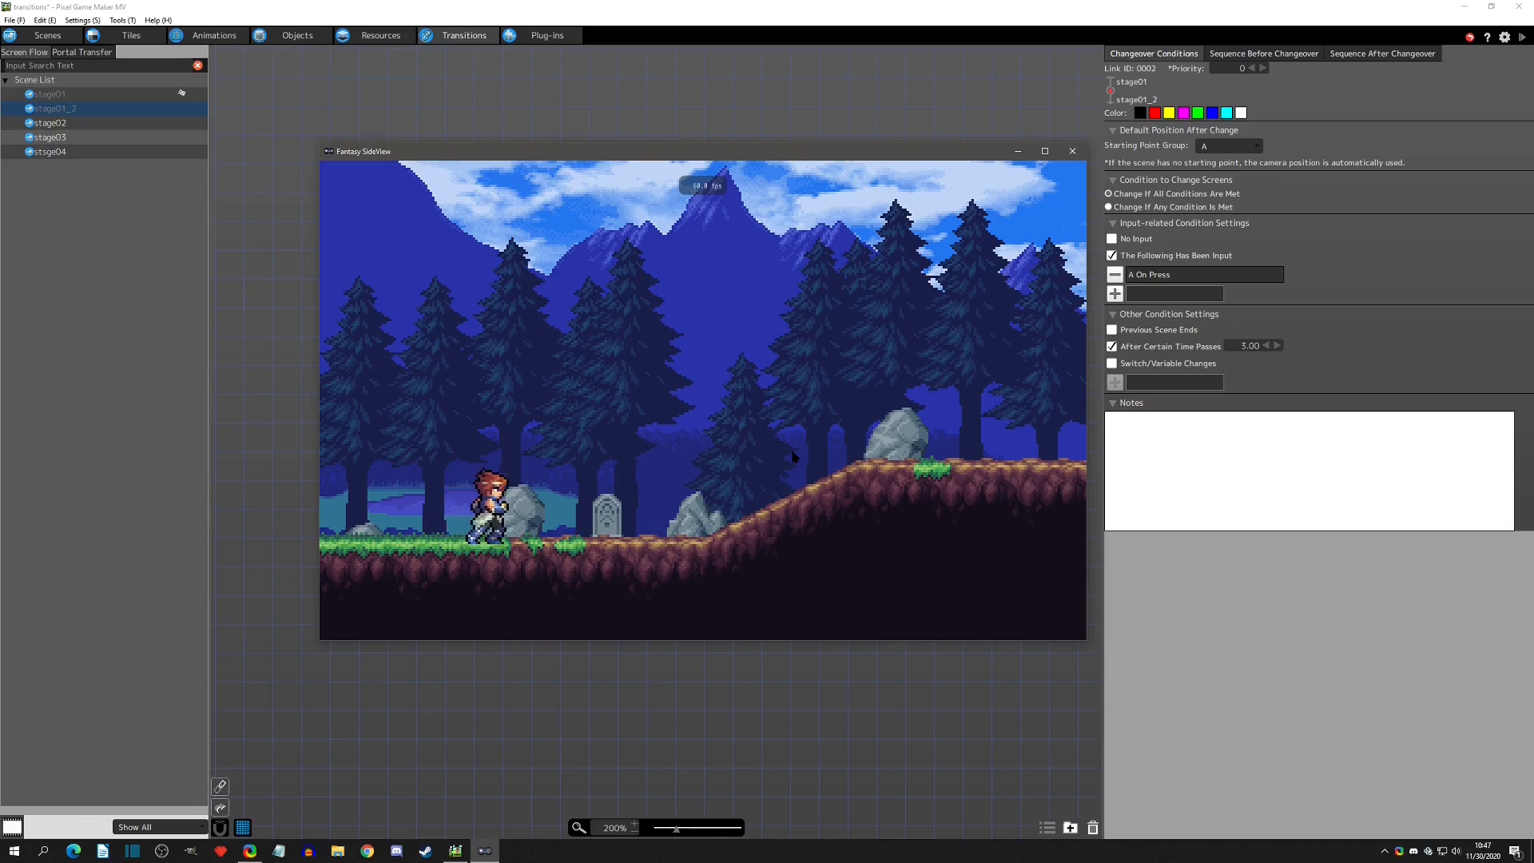
pyautogui.press('Right')
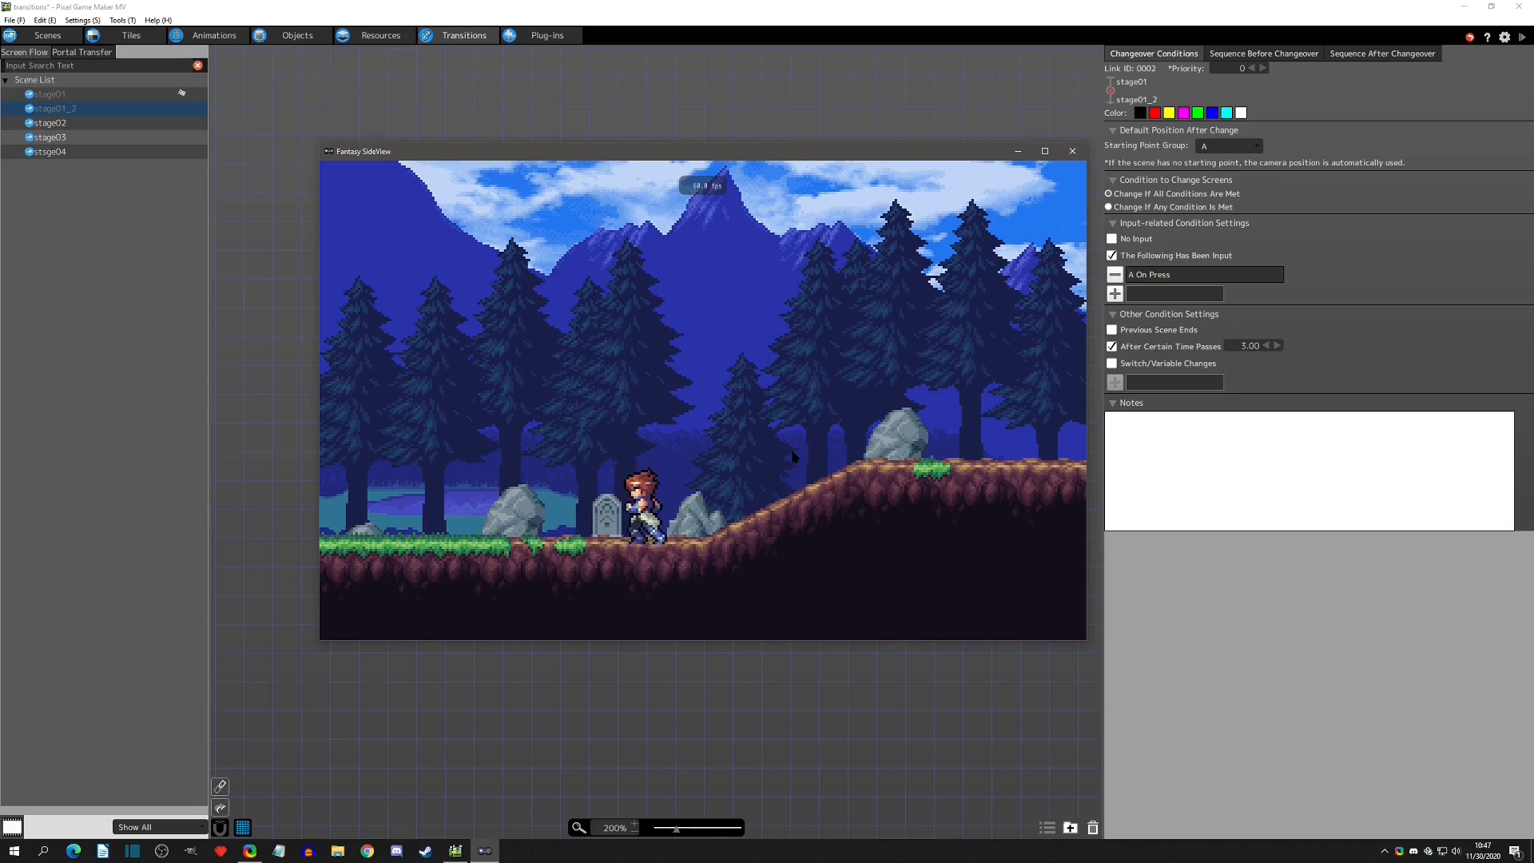
pyautogui.press('Left')
pyautogui.press('Right')
pyautogui.press('z')
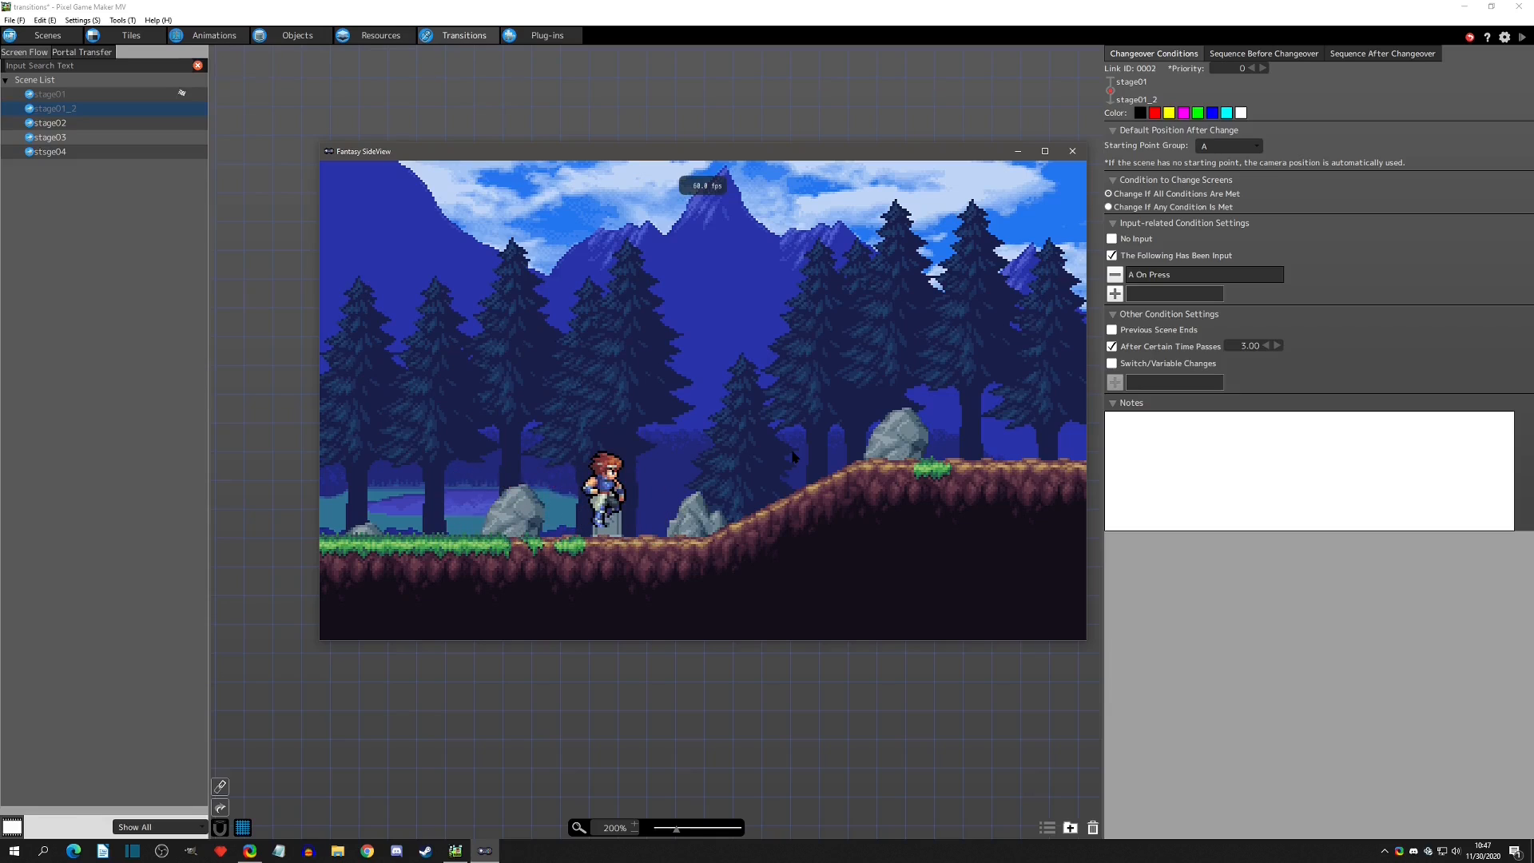
pyautogui.press('z')
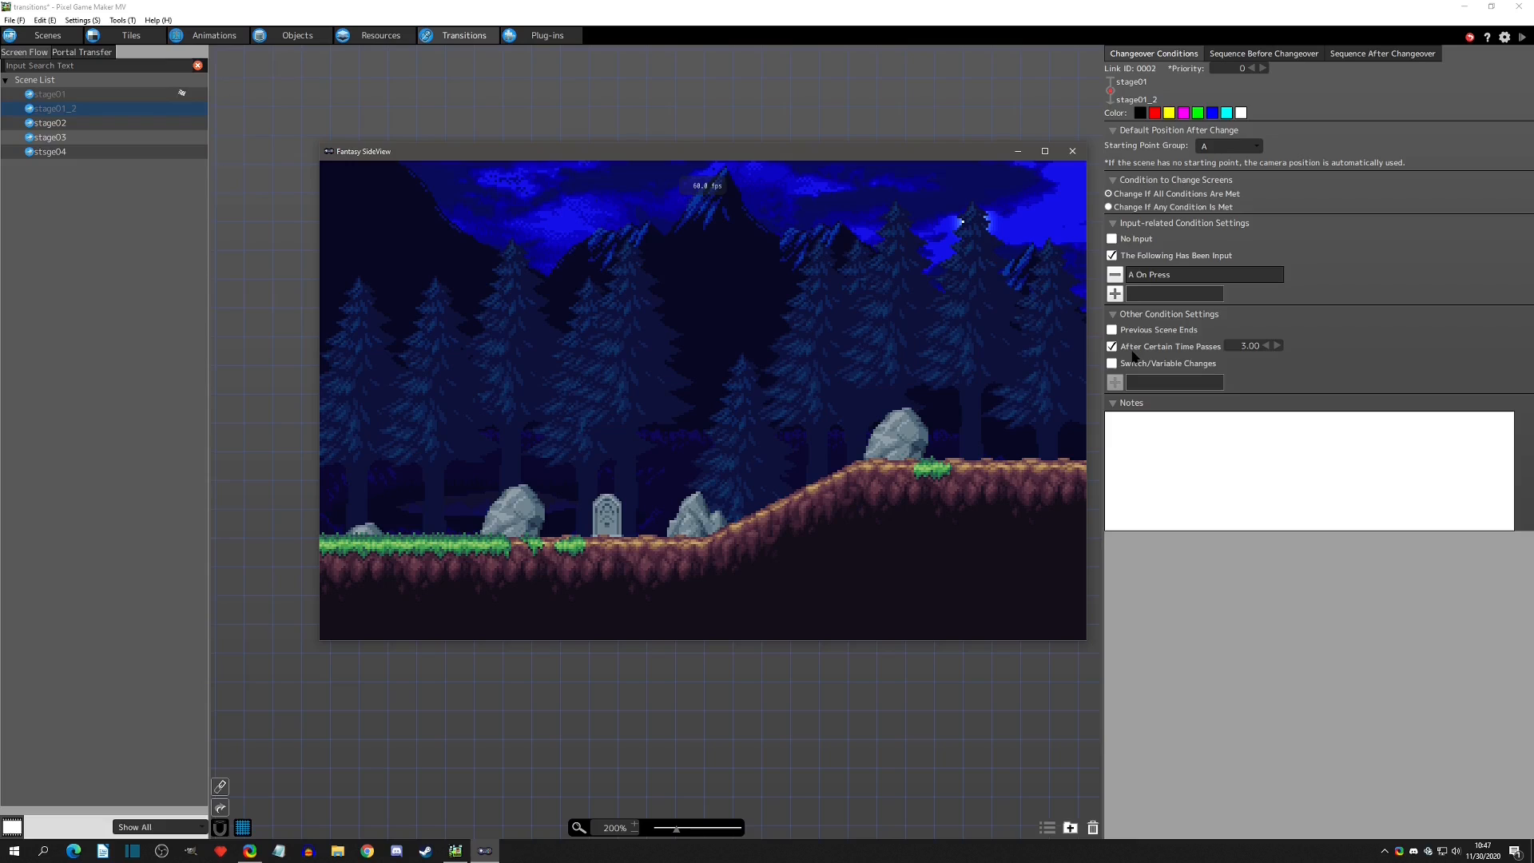
pyautogui.click(1072, 151)
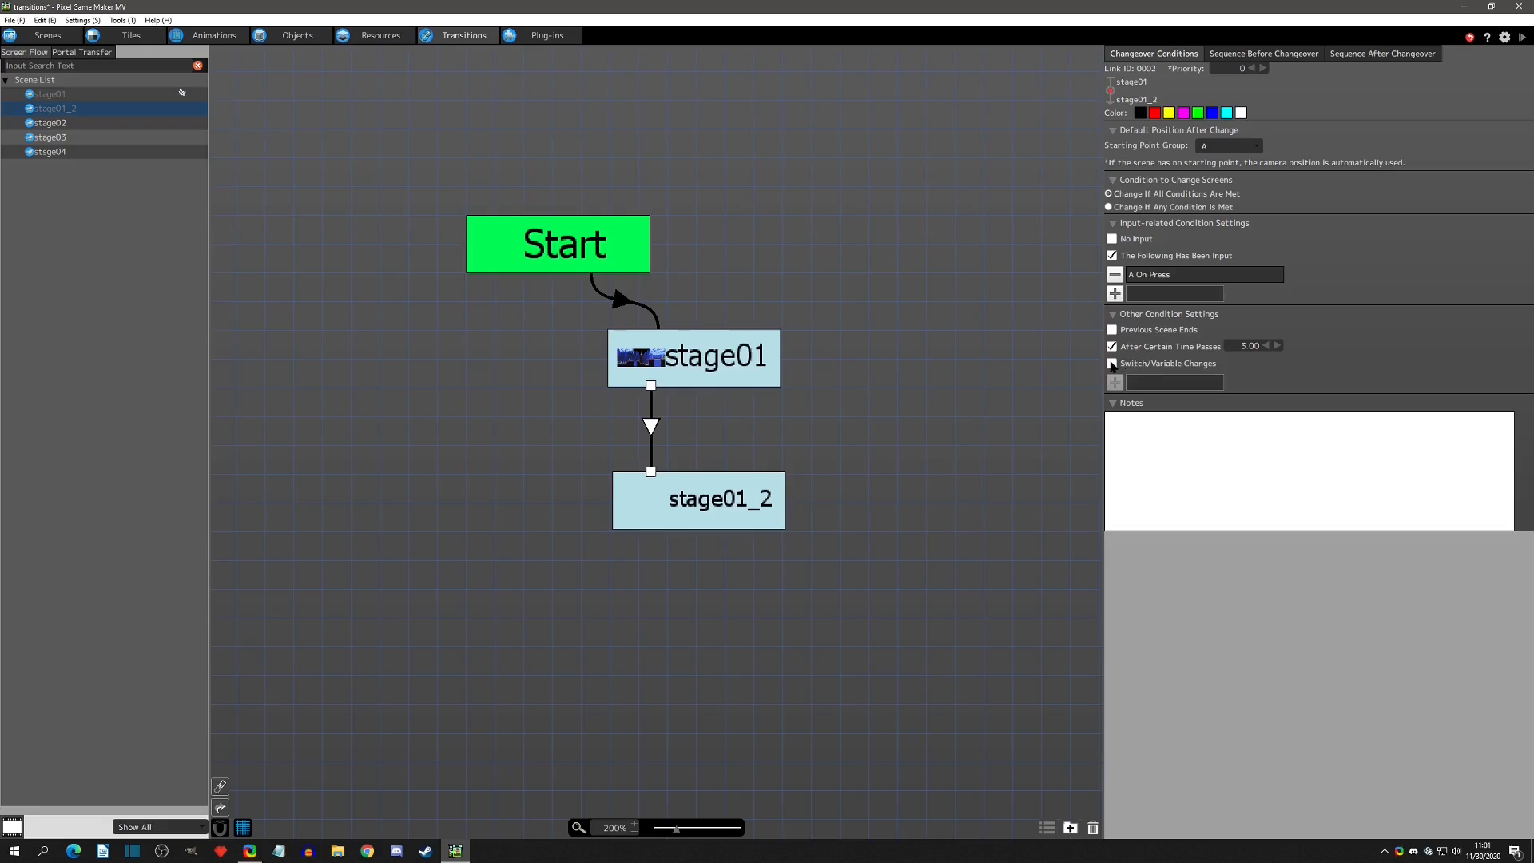
# Enable the link's Switch/Variable Changes condition and disable After Certain Time Passes
pyautogui.click(1112, 363)
pyautogui.click(1111, 346)
pyautogui.click(1115, 382)
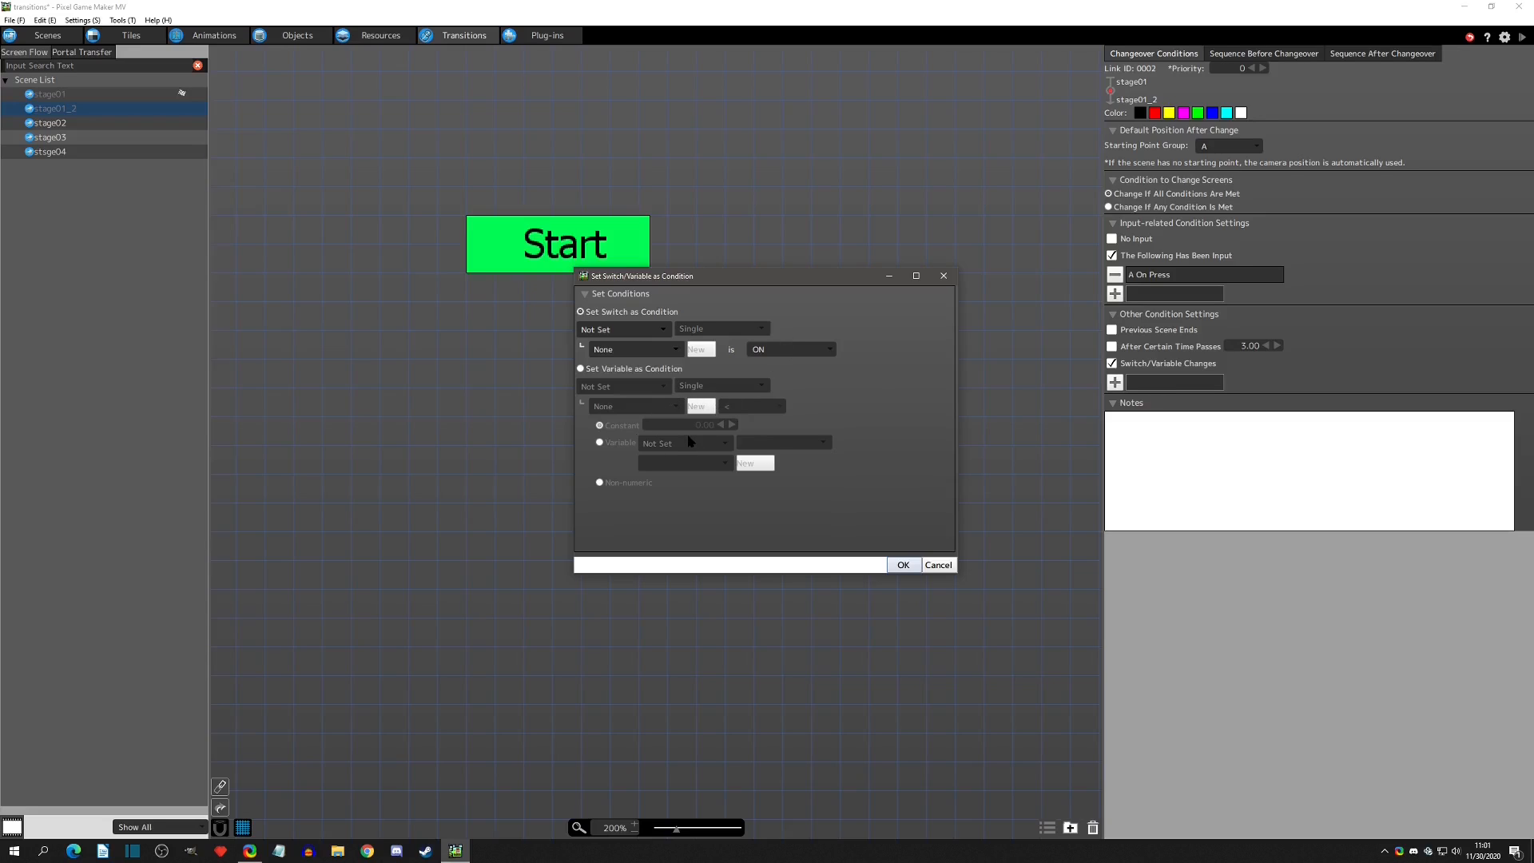
pyautogui.click(944, 275)
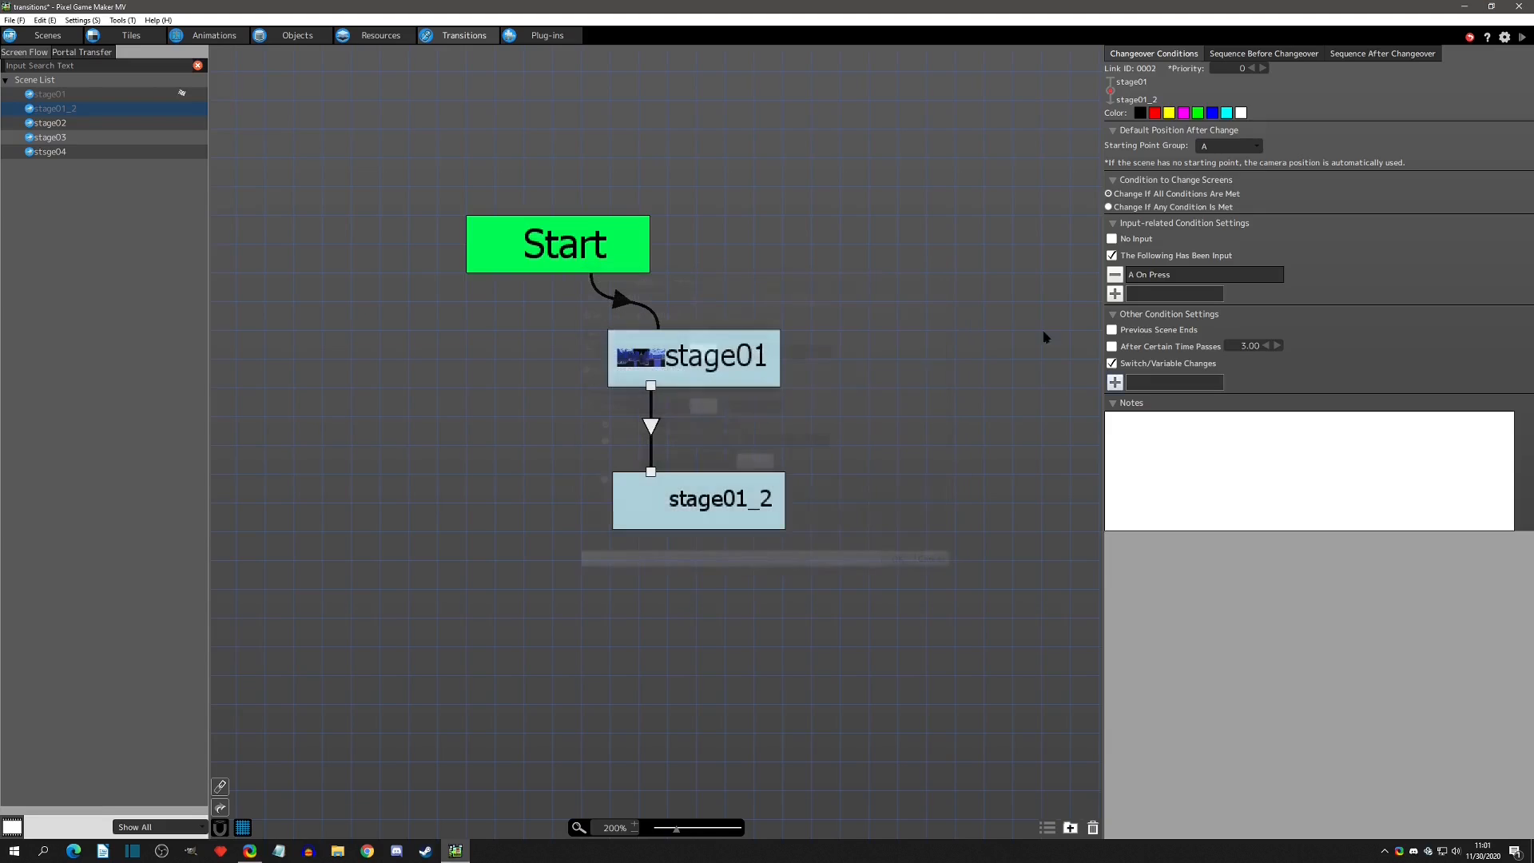
# Add a link condition requiring the transitions Common switch Can_Teleport to be ON
pyautogui.click(1116, 383)
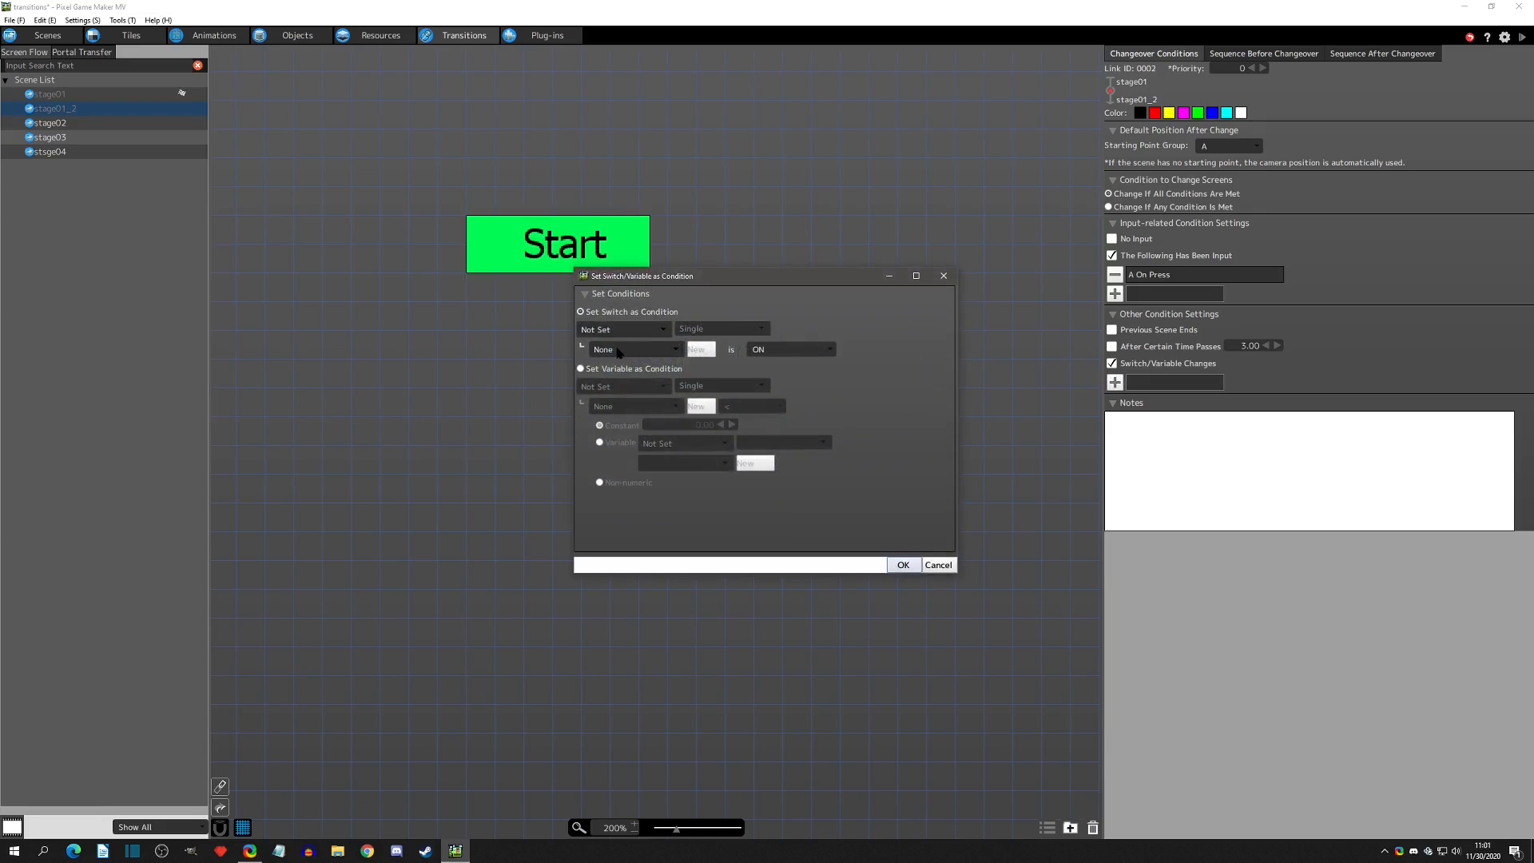
pyautogui.click(632, 349)
pyautogui.click(632, 362)
pyautogui.click(636, 355)
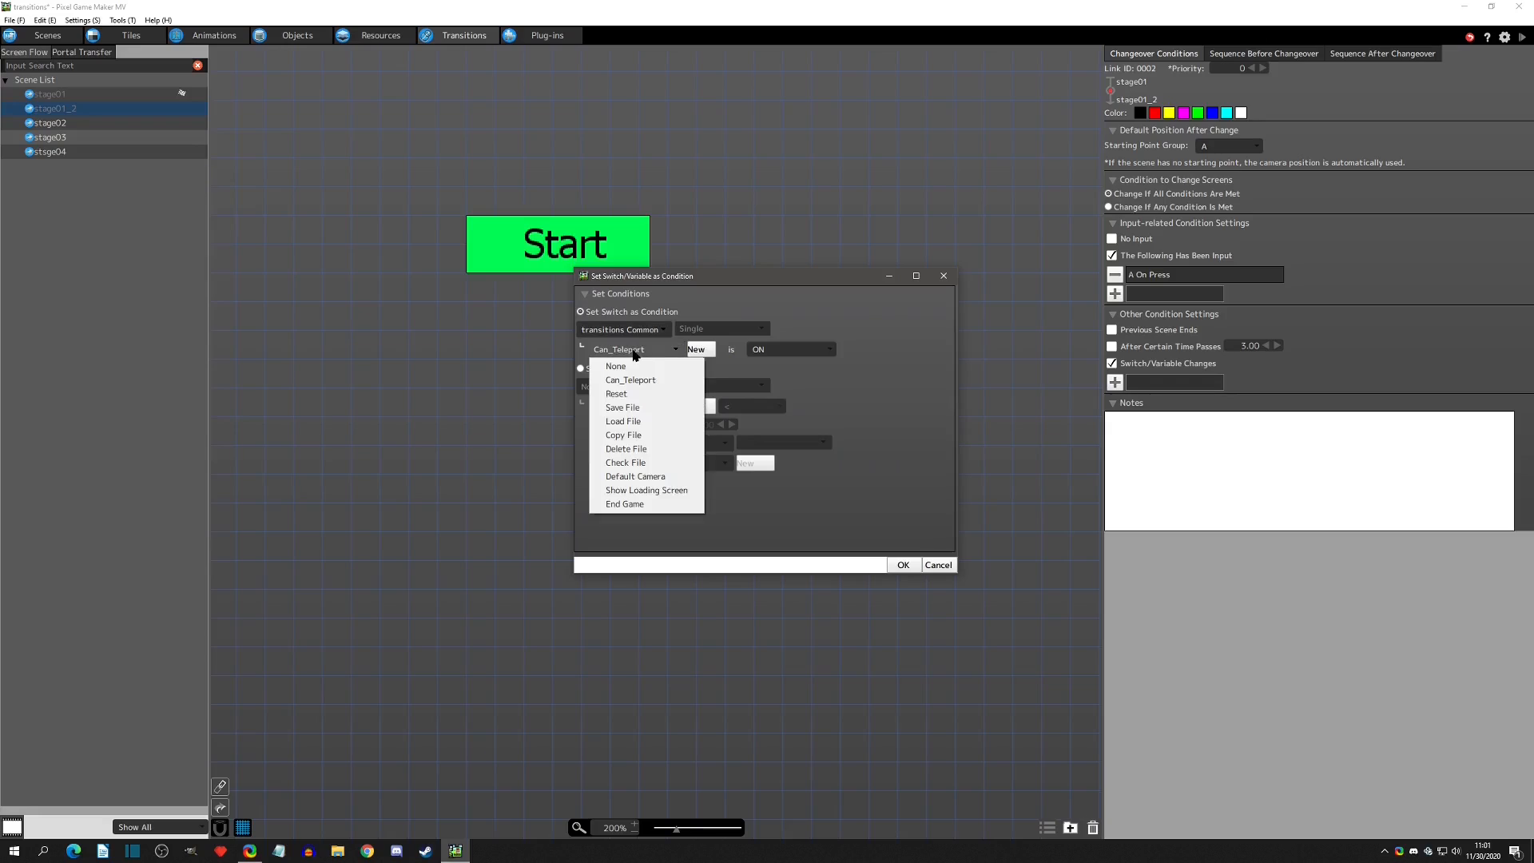
pyautogui.click(735, 353)
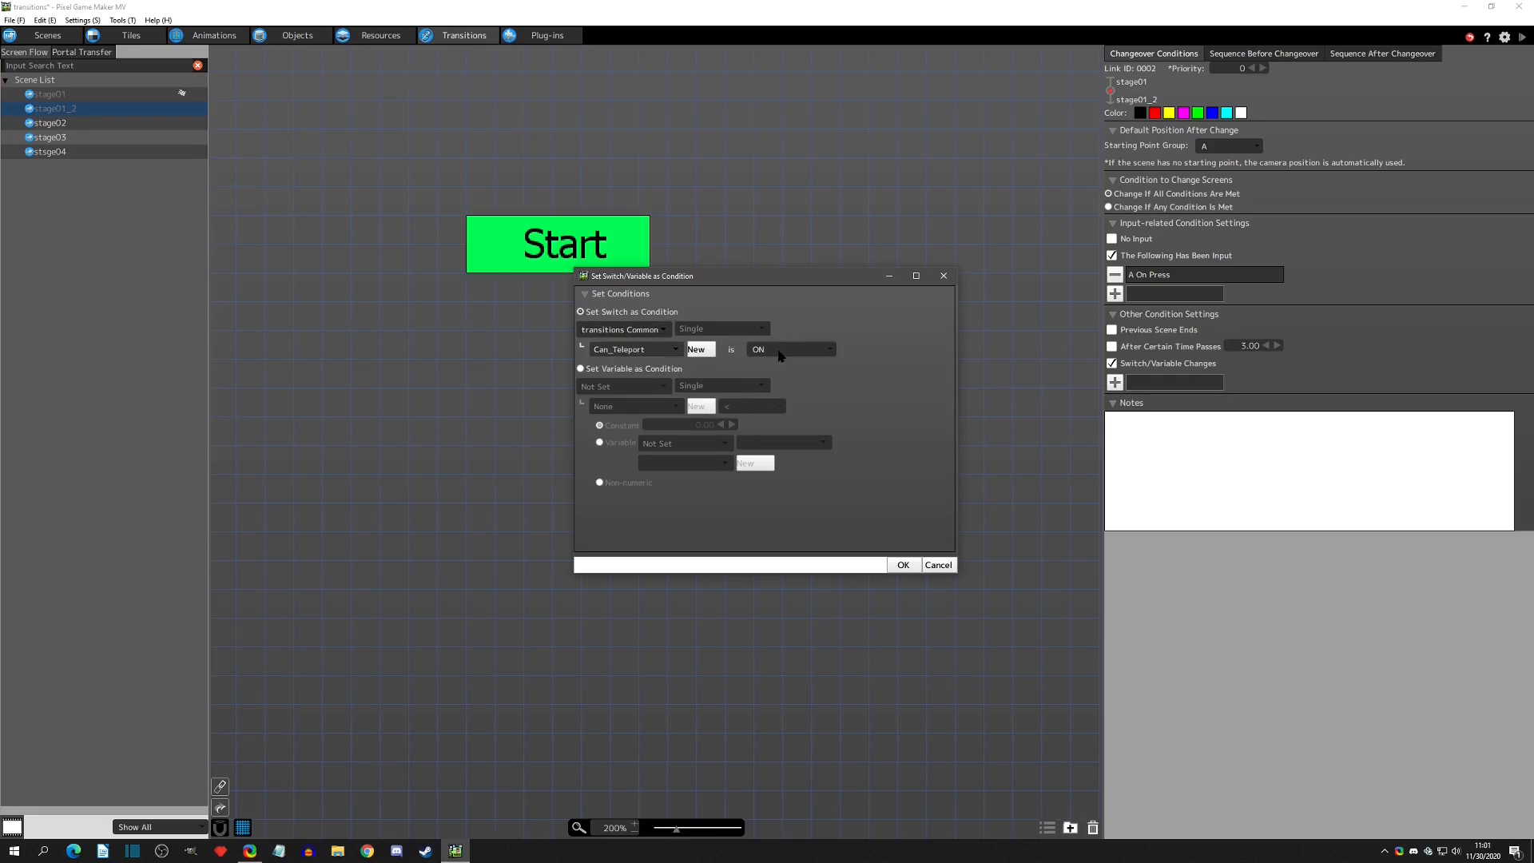
pyautogui.click(903, 565)
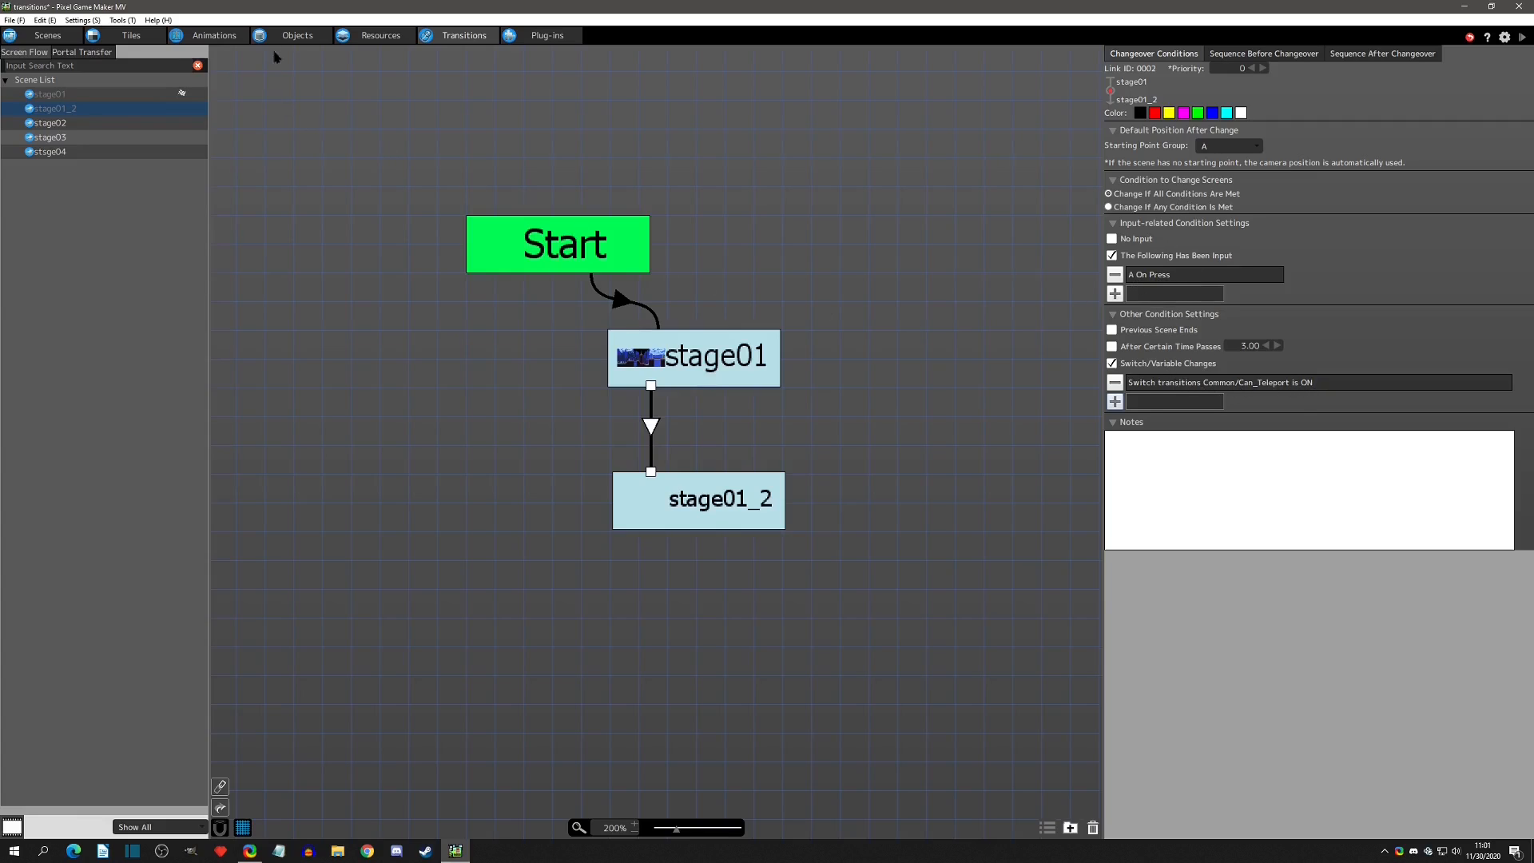
# Add a Change Switch/Variable runtime action to Savepoint01's wait action that sets the transitions Common switch Can_Teleport to OFF
pyautogui.click(295, 35)
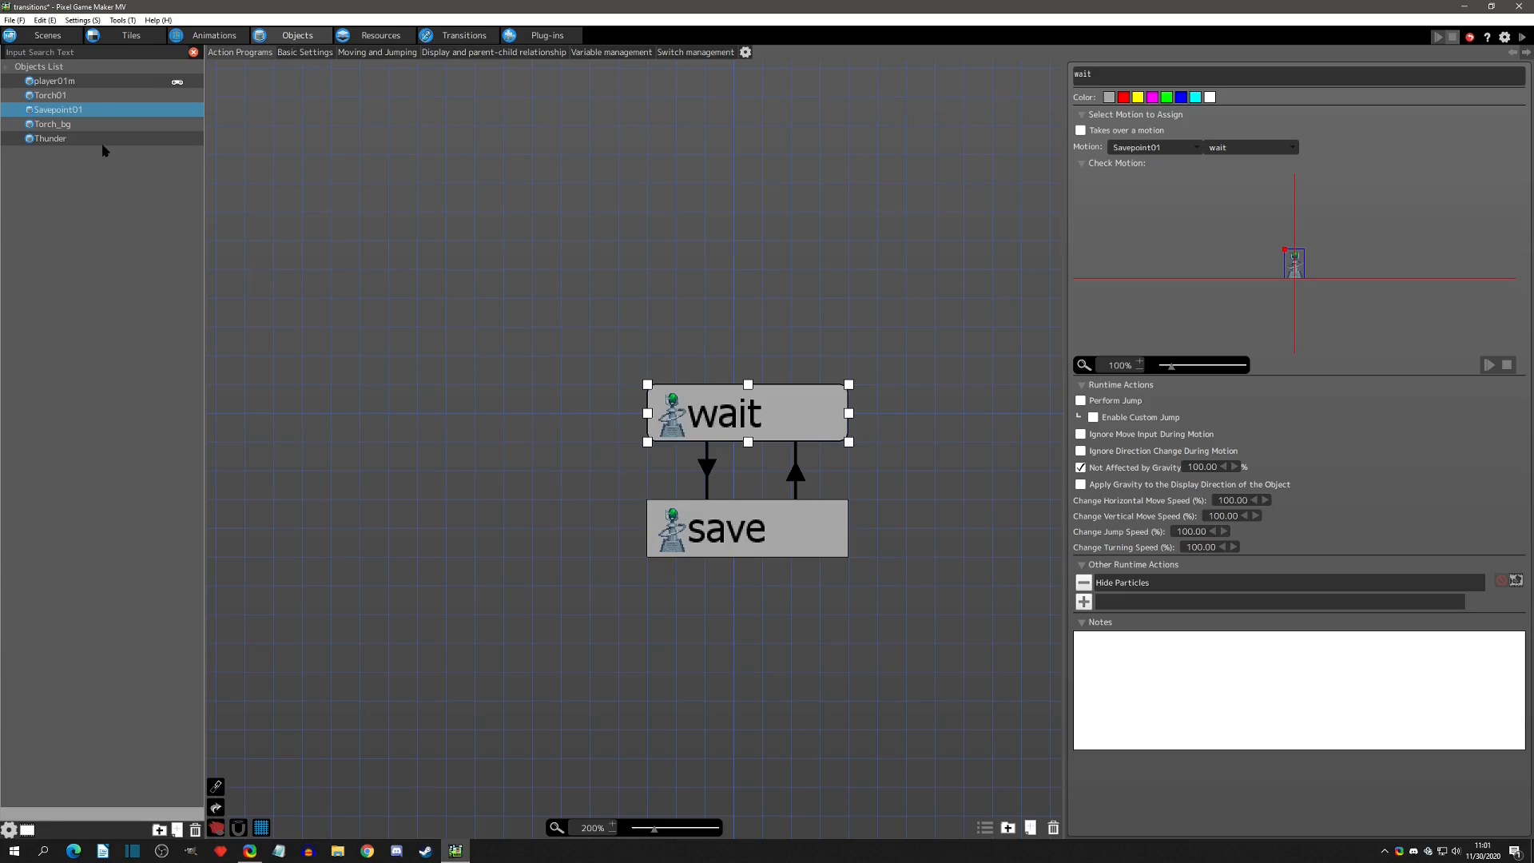
pyautogui.click(1084, 602)
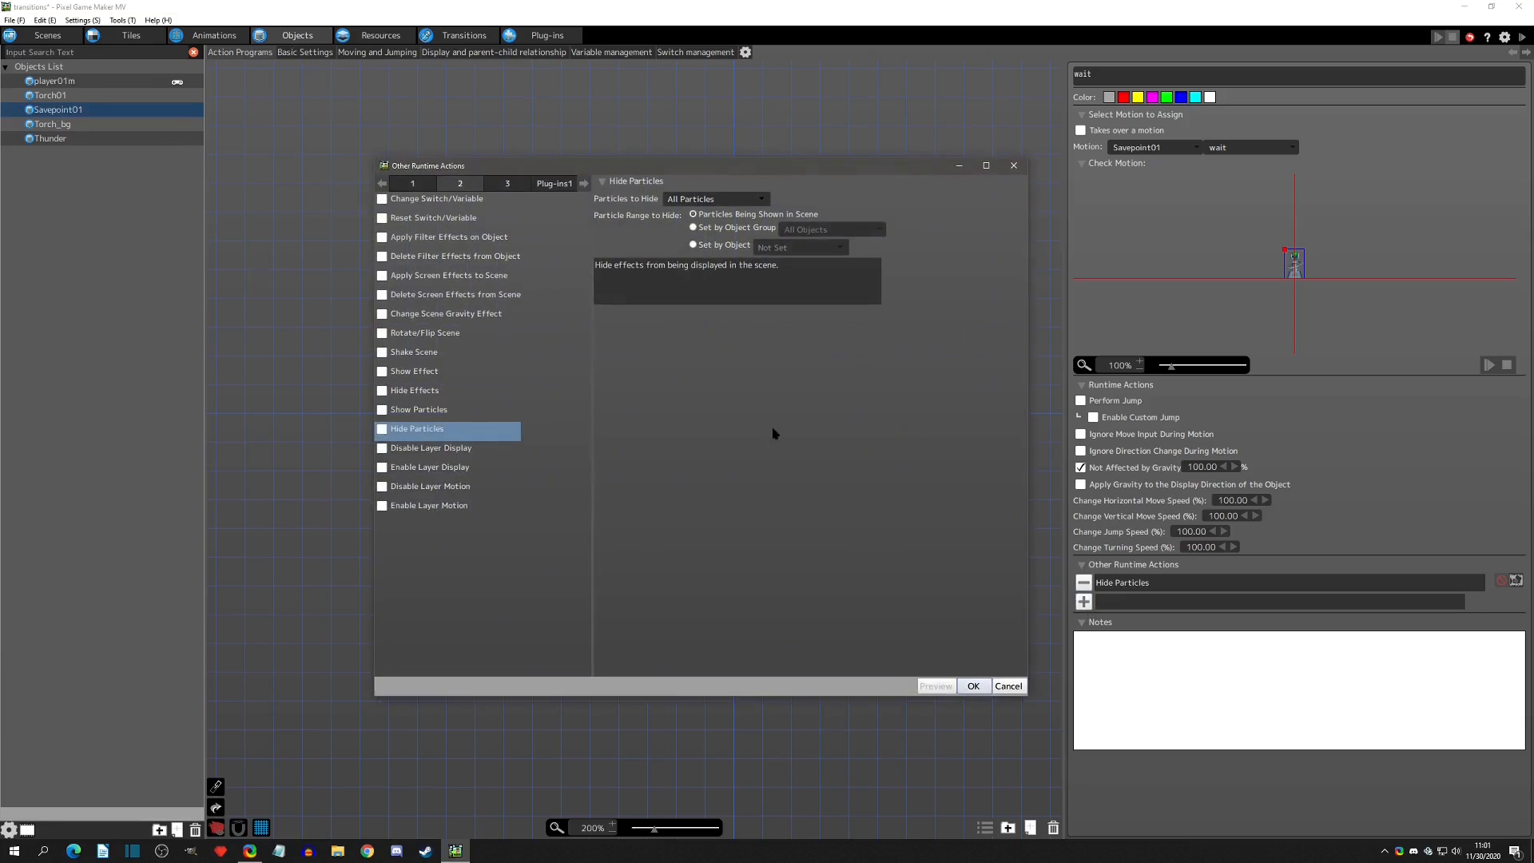
pyautogui.click(382, 199)
pyautogui.click(680, 217)
pyautogui.press('Escape')
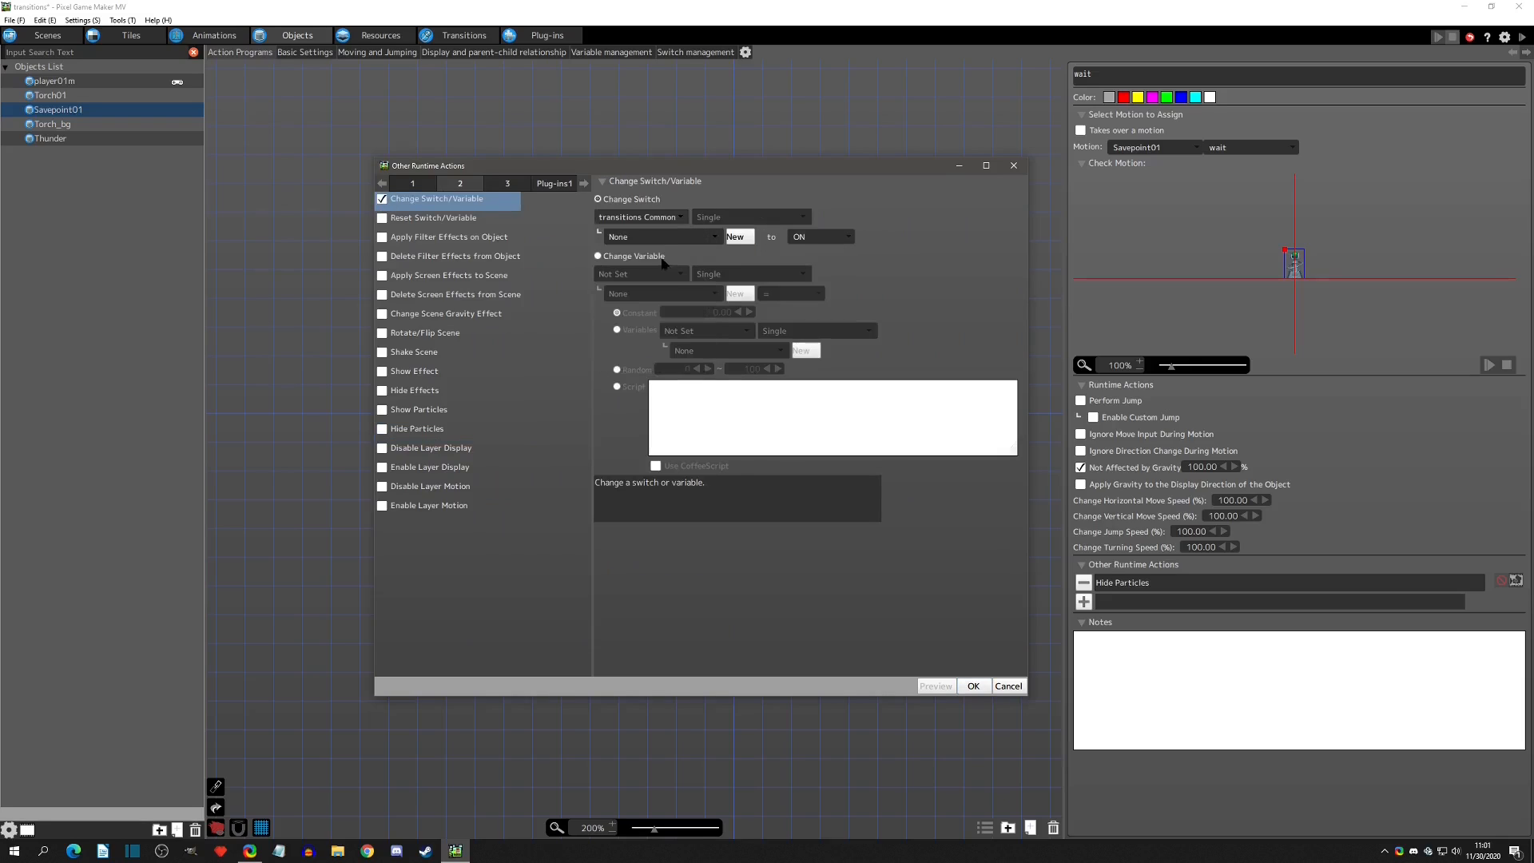
pyautogui.click(663, 236)
pyautogui.click(673, 266)
pyautogui.click(798, 236)
pyautogui.click(799, 264)
pyautogui.click(974, 685)
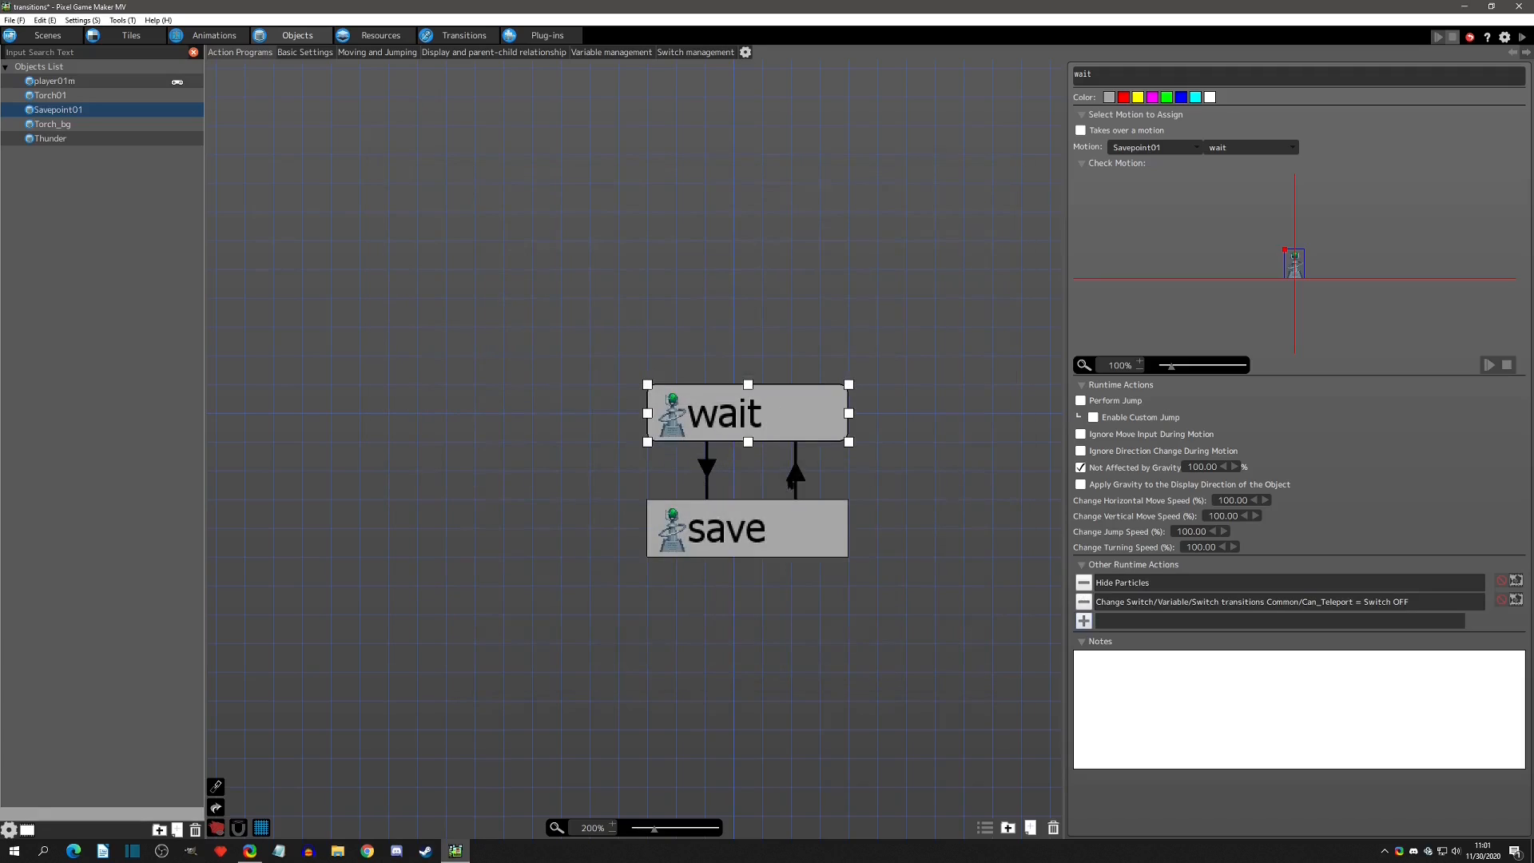
# Copy the Can_Teleport switch change into Savepoint01's save action, set it to ON, and check the links between the two actions
pyautogui.click(1166, 606)
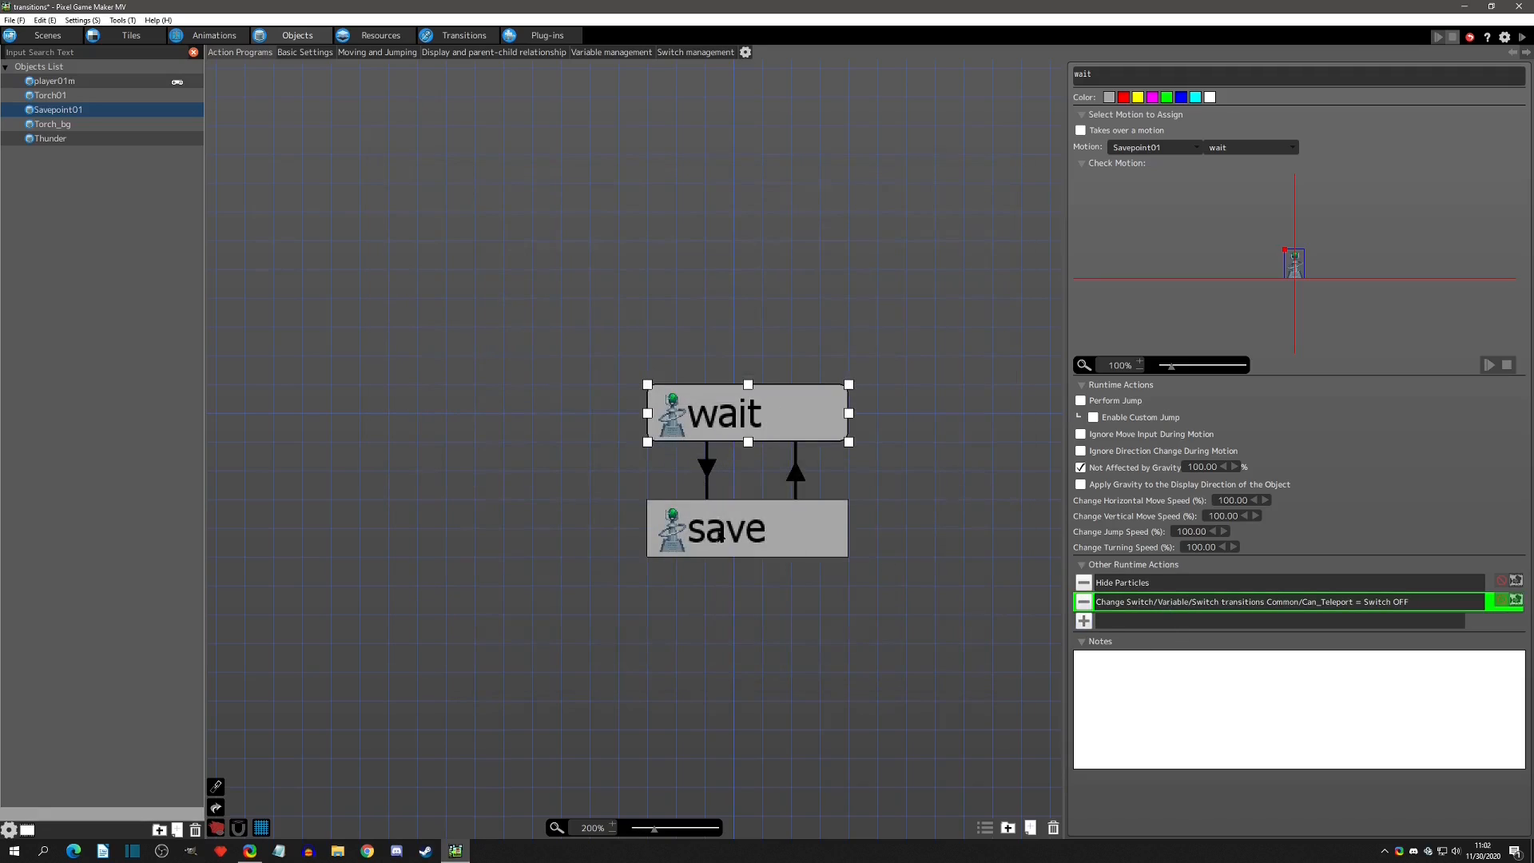
pyautogui.click(722, 536)
pyautogui.doubleClick(1152, 608)
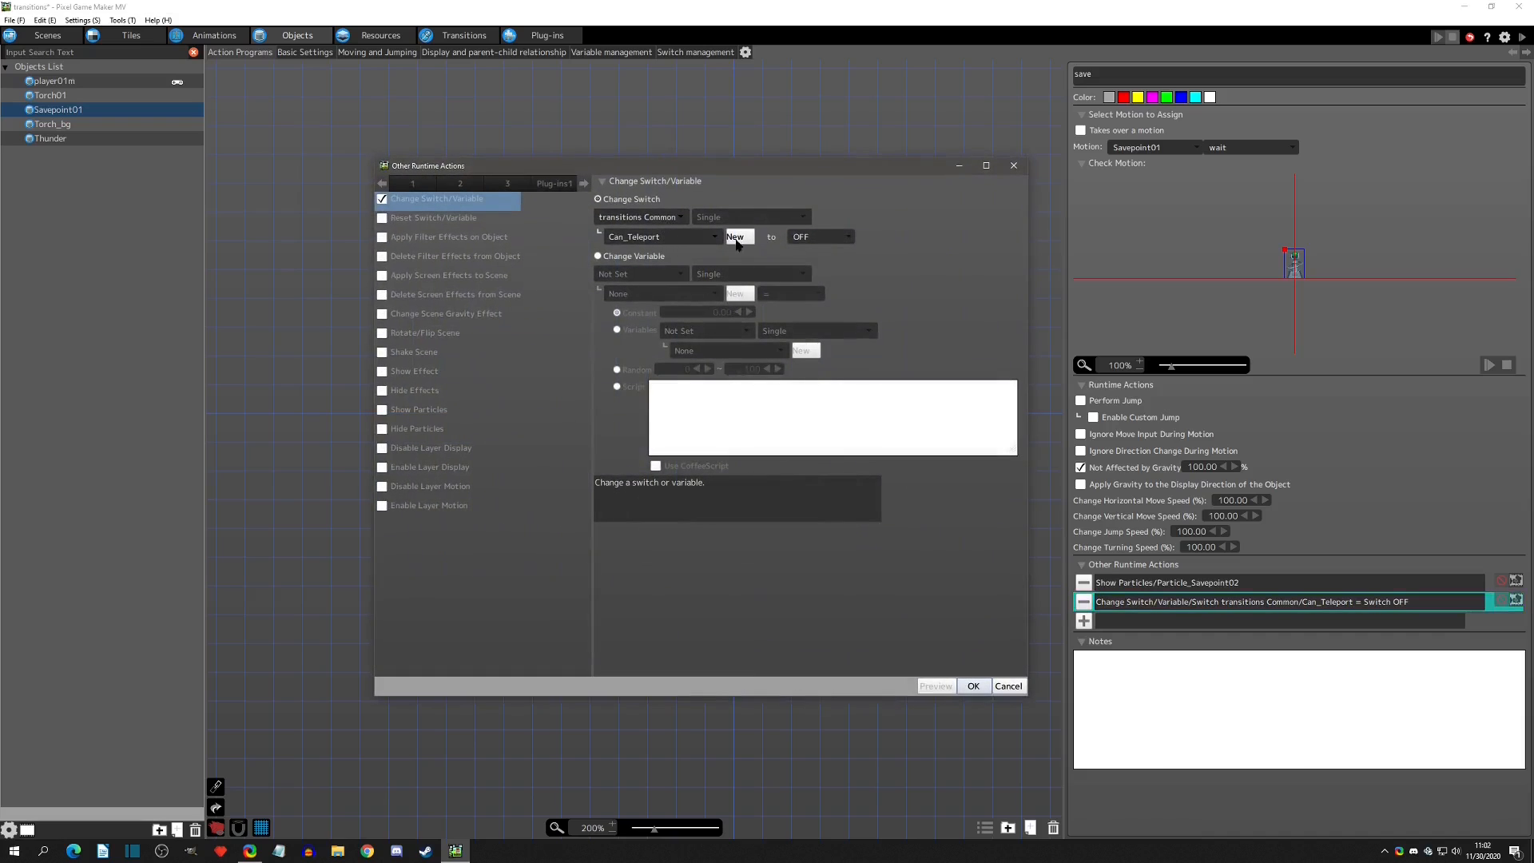
pyautogui.click(821, 237)
pyautogui.click(819, 258)
pyautogui.click(972, 687)
pyautogui.click(708, 467)
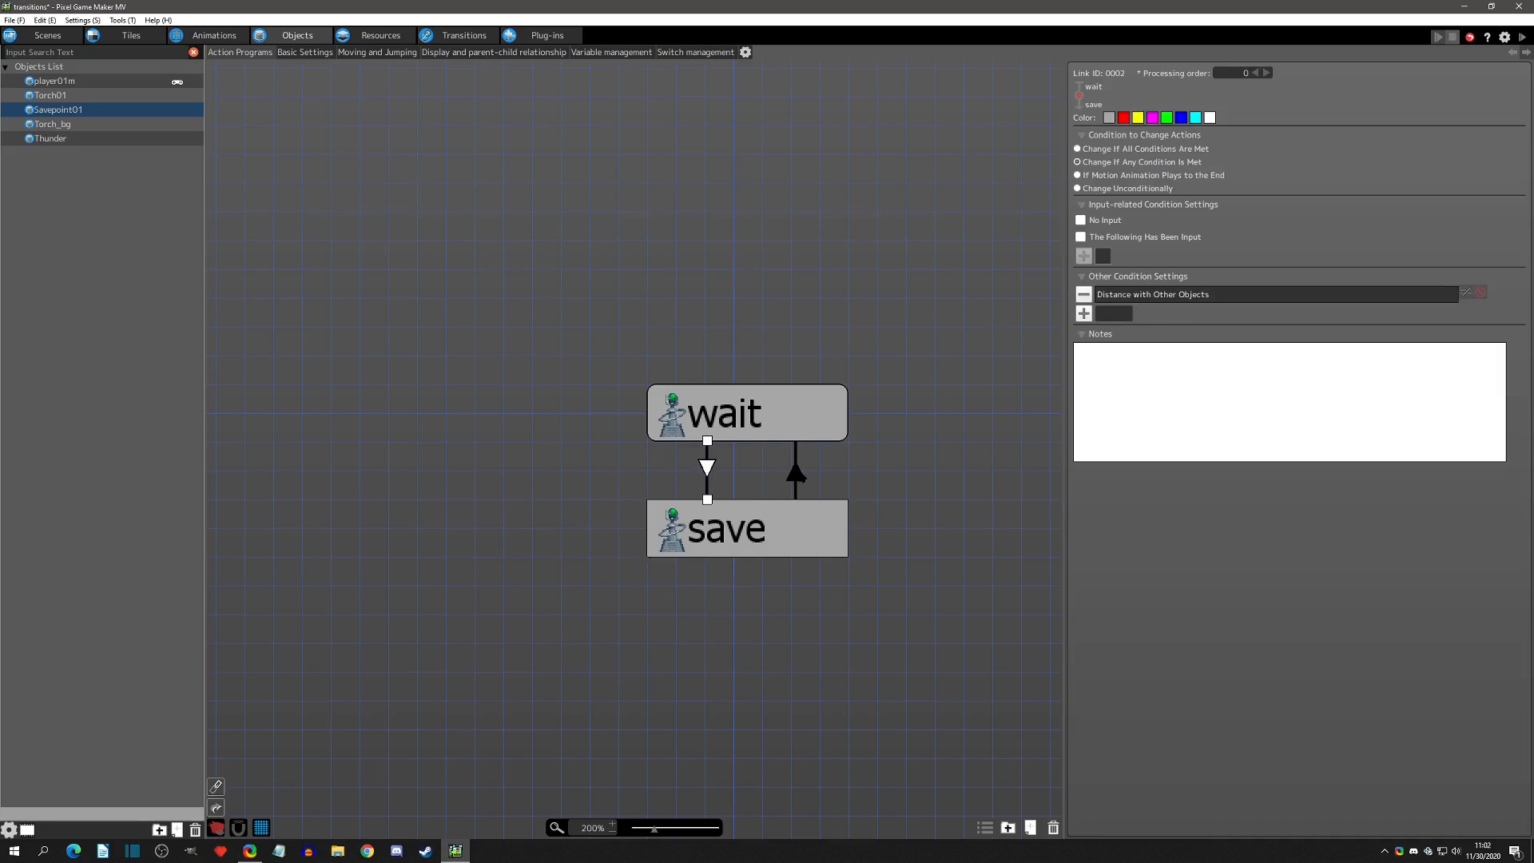
pyautogui.click(797, 473)
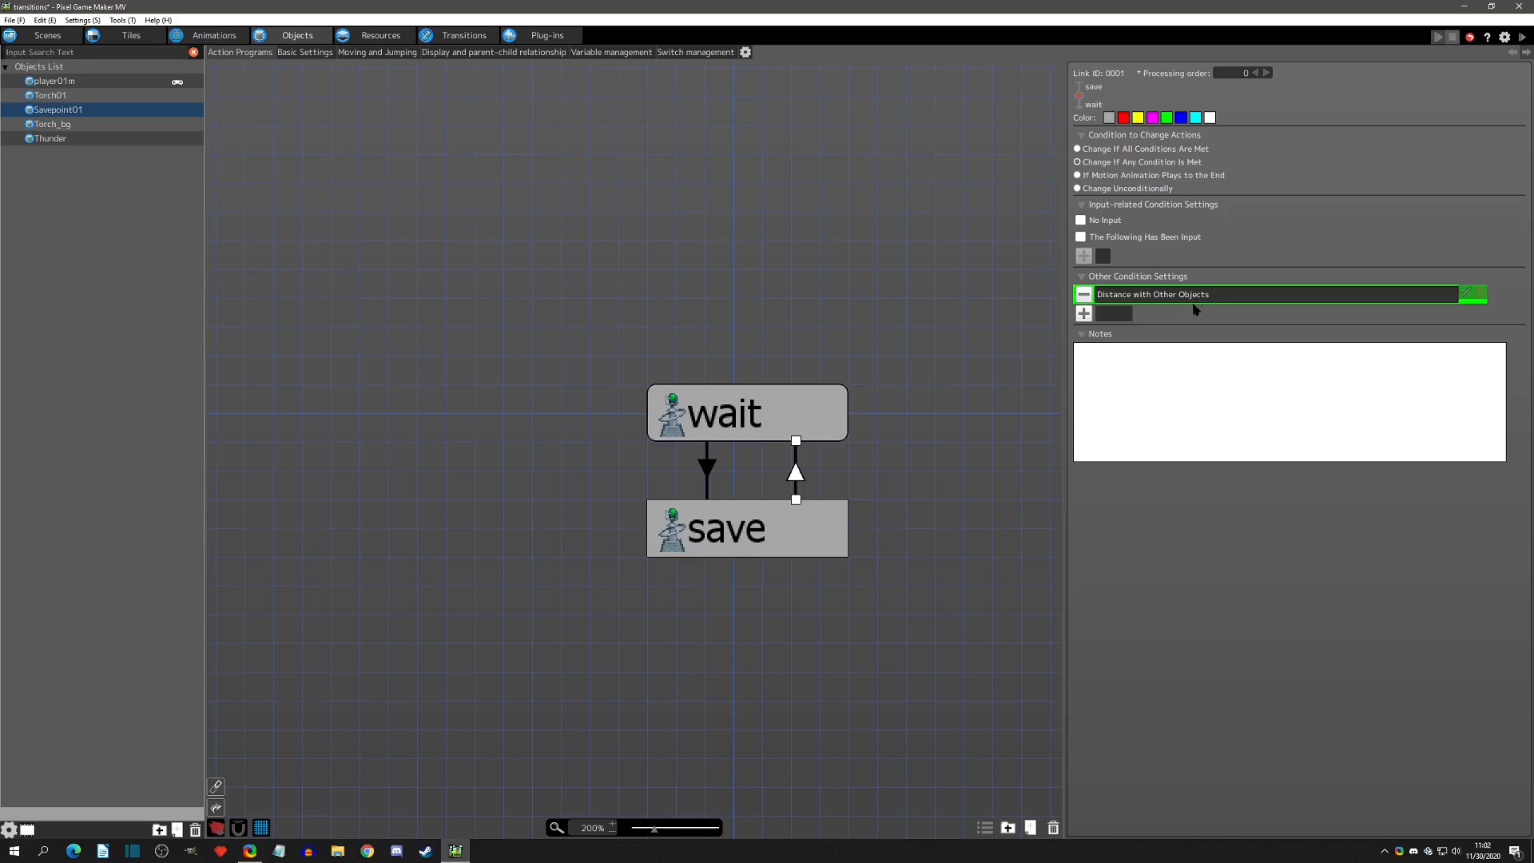
pyautogui.click(734, 424)
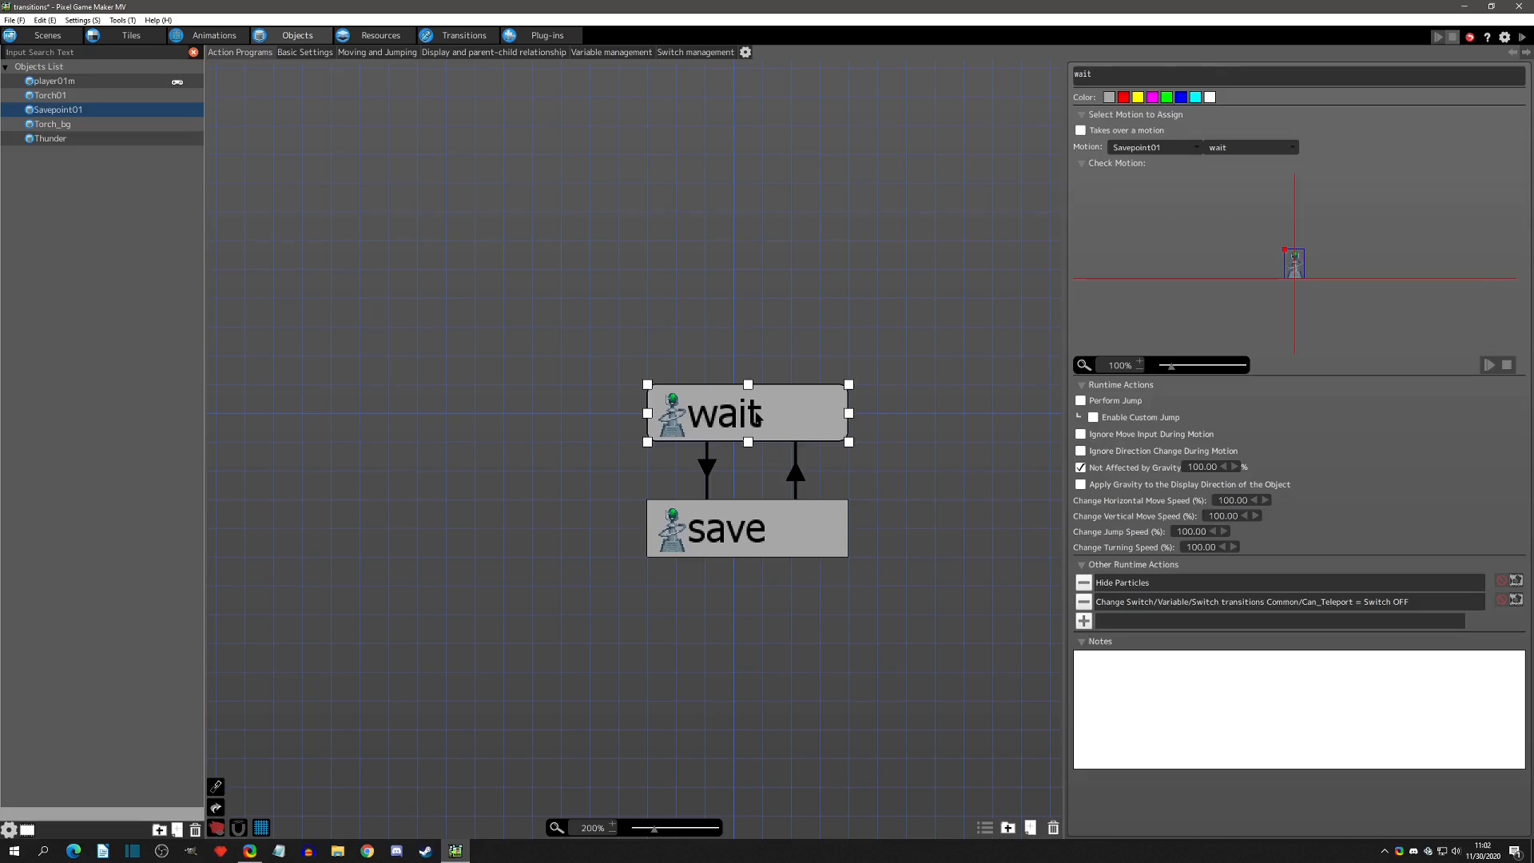
# Place another Savepoint01 in the scene's main layer between the player and the slope, at about X 123, Y 160
pyautogui.click(48, 35)
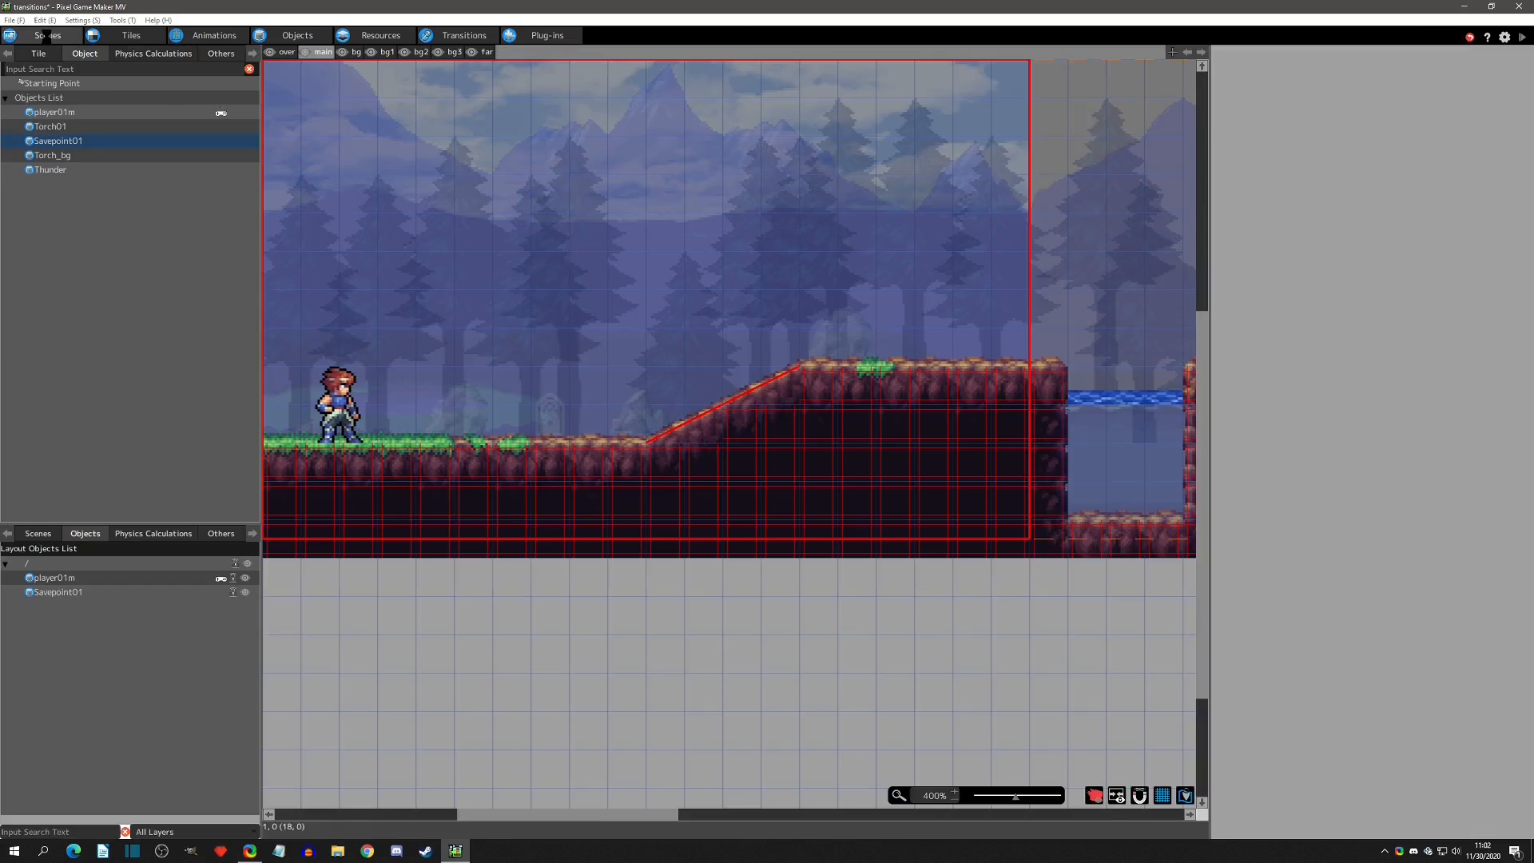
pyautogui.moveTo(45, 142); pyautogui.dragTo(551, 406)
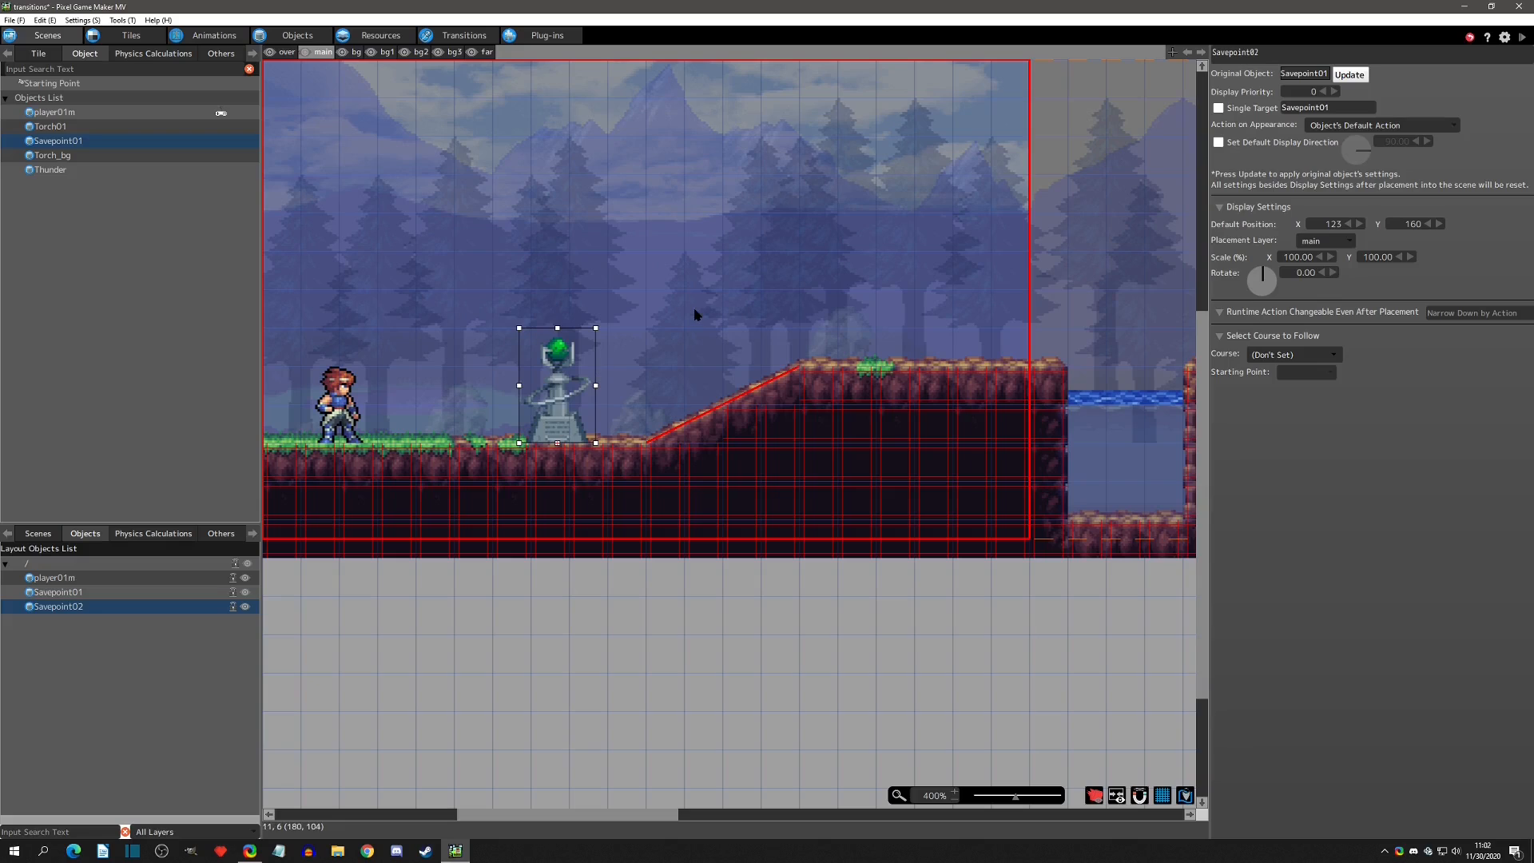
# Test play the Can_Teleport condition, jumping away from the save point and next to it, and close the game window
pyautogui.click(469, 36)
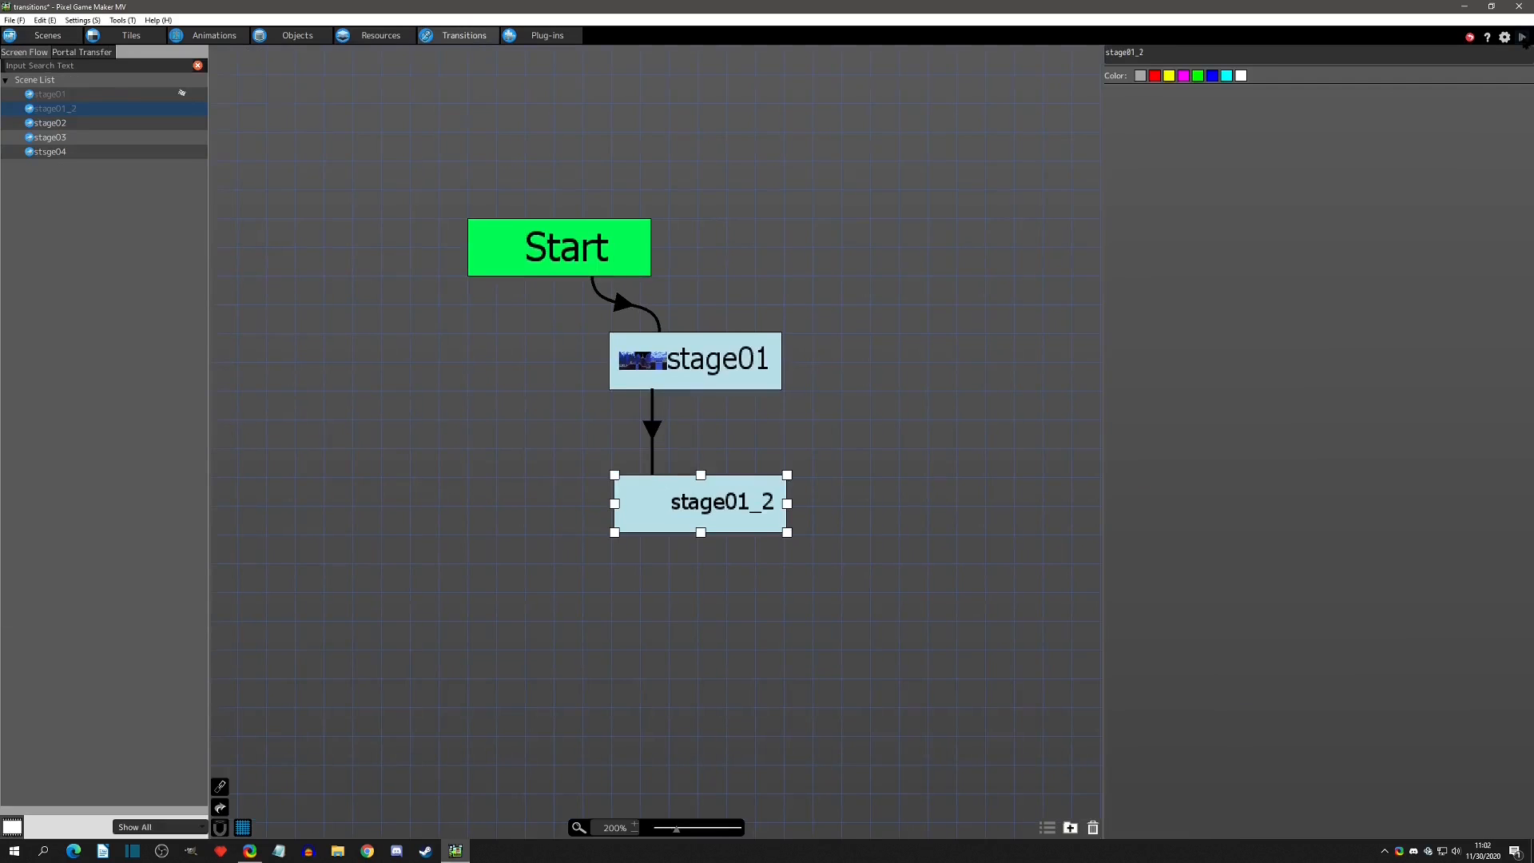
pyautogui.click(1523, 36)
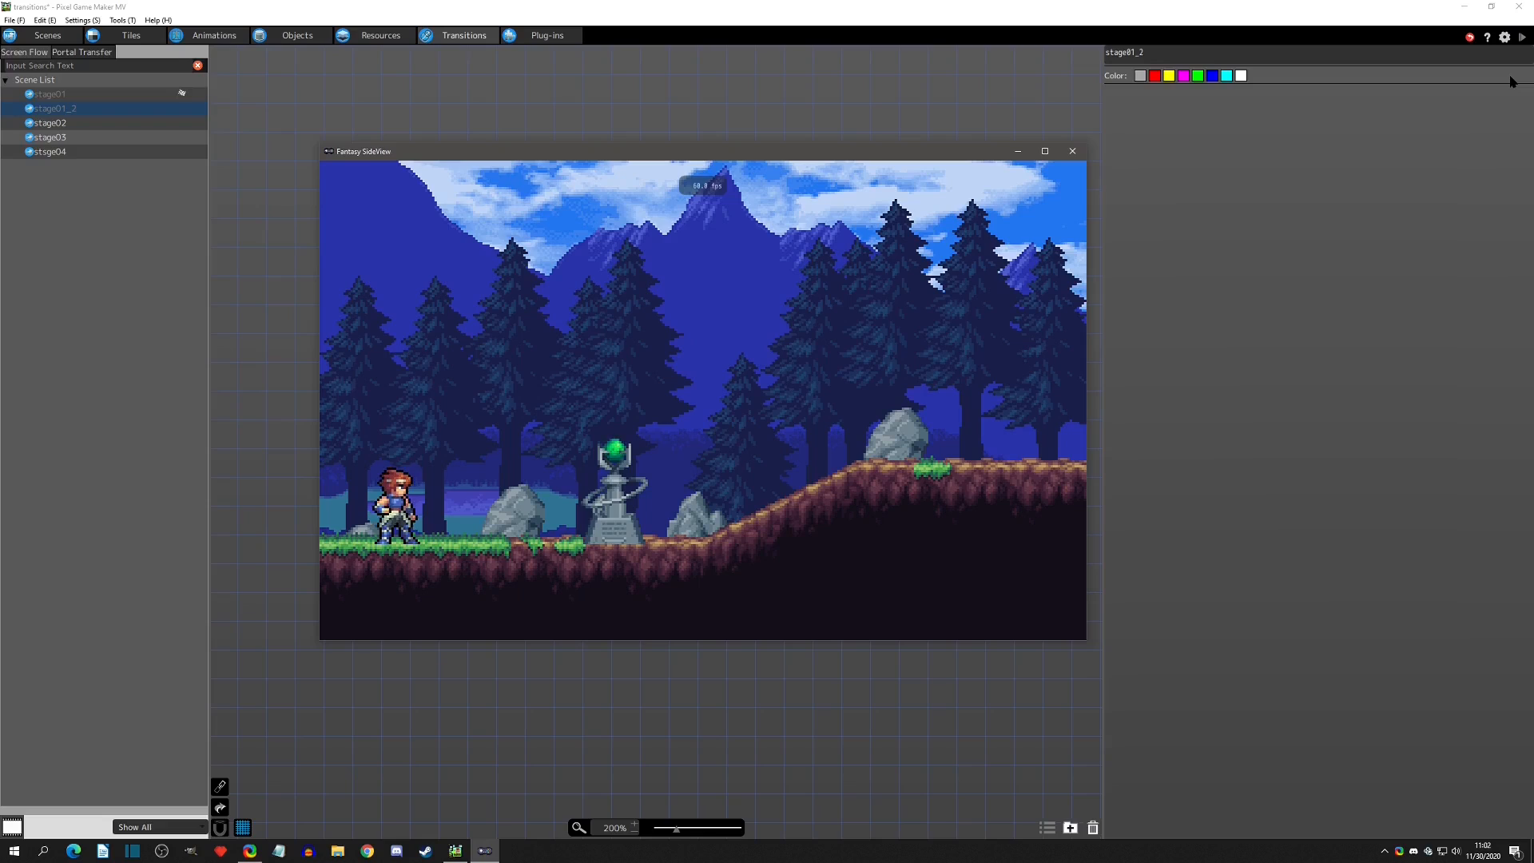
pyautogui.press('Right')
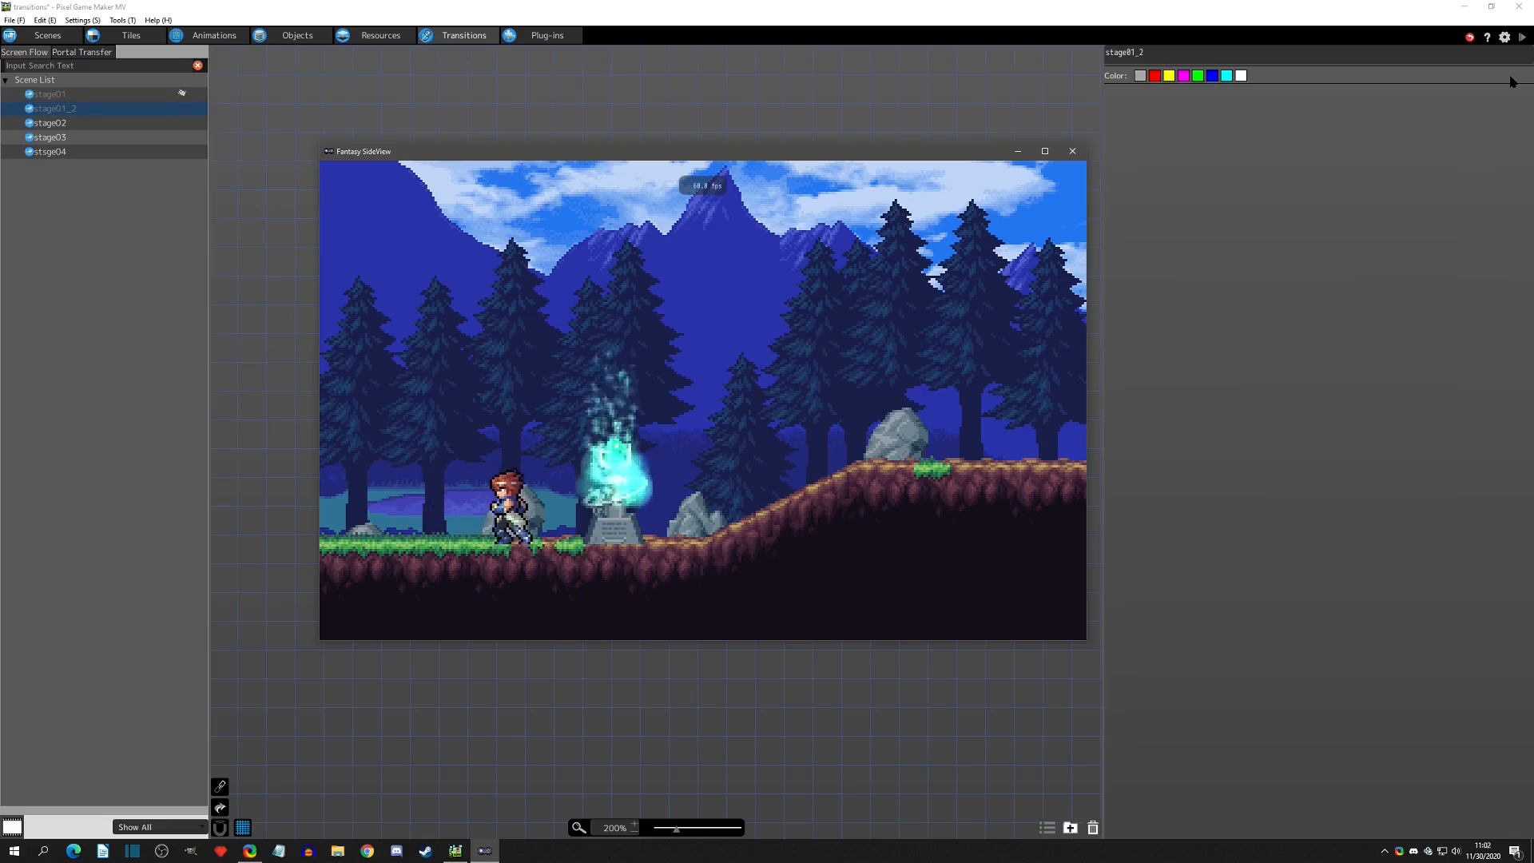
pyautogui.press('Left')
pyautogui.press('Right')
pyautogui.press('Left')
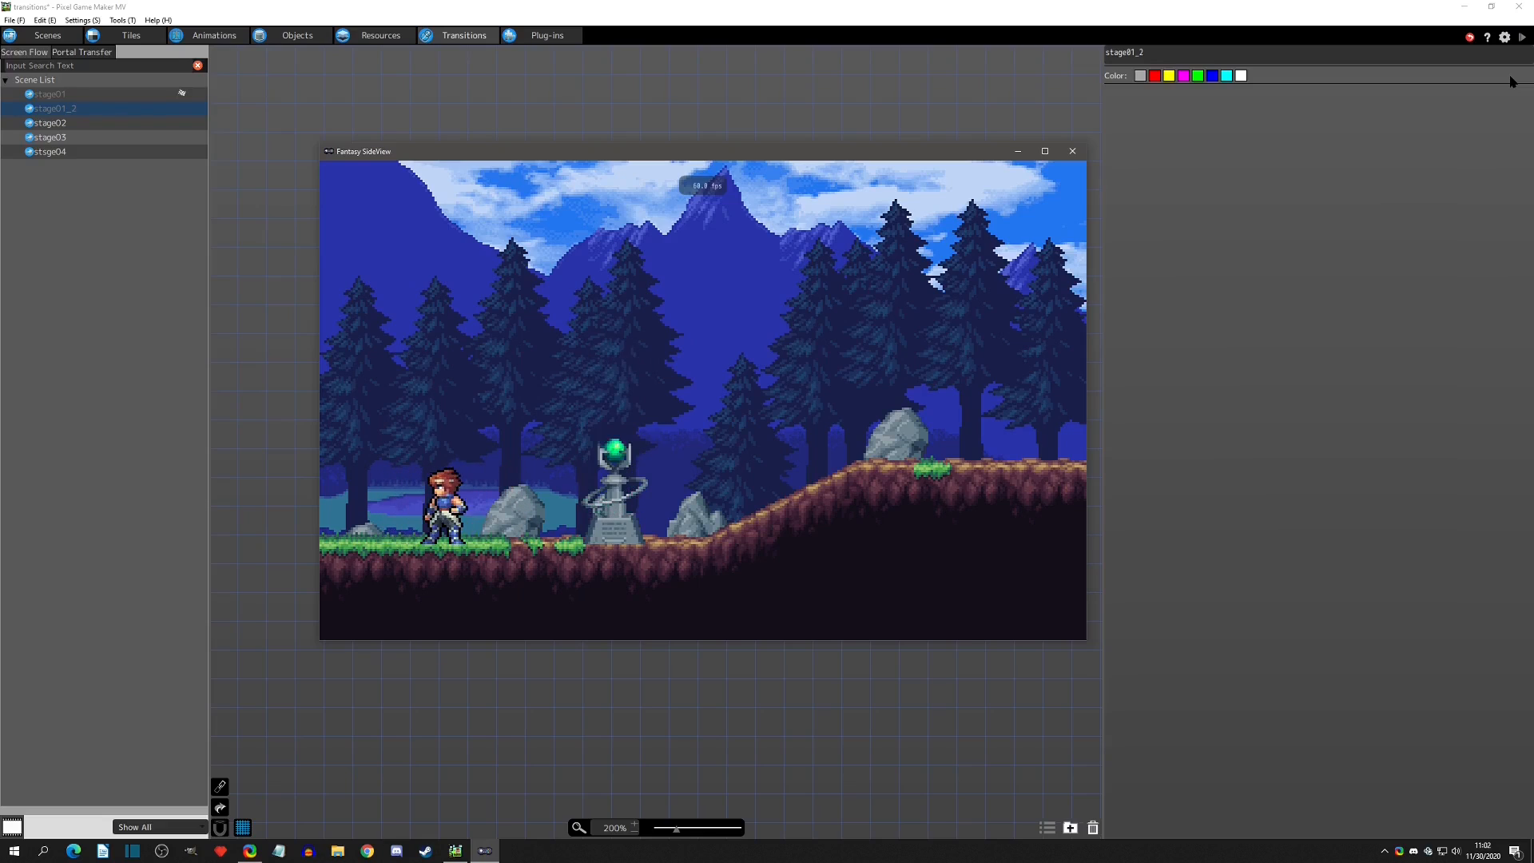
pyautogui.press('z')
pyautogui.press('z')
pyautogui.press('Left')
pyautogui.press('Right')
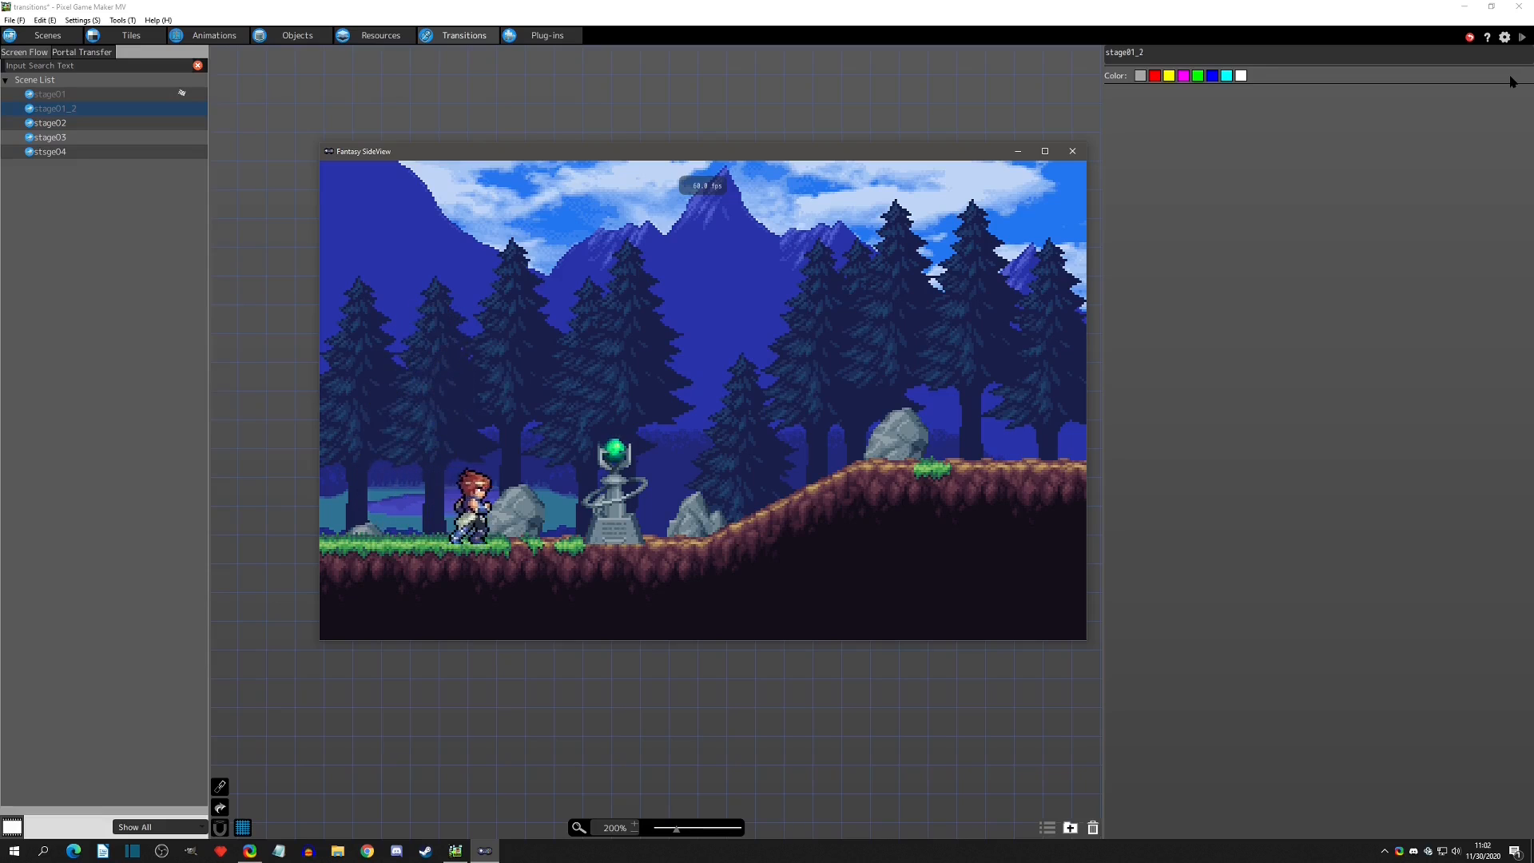
pyautogui.press('Right')
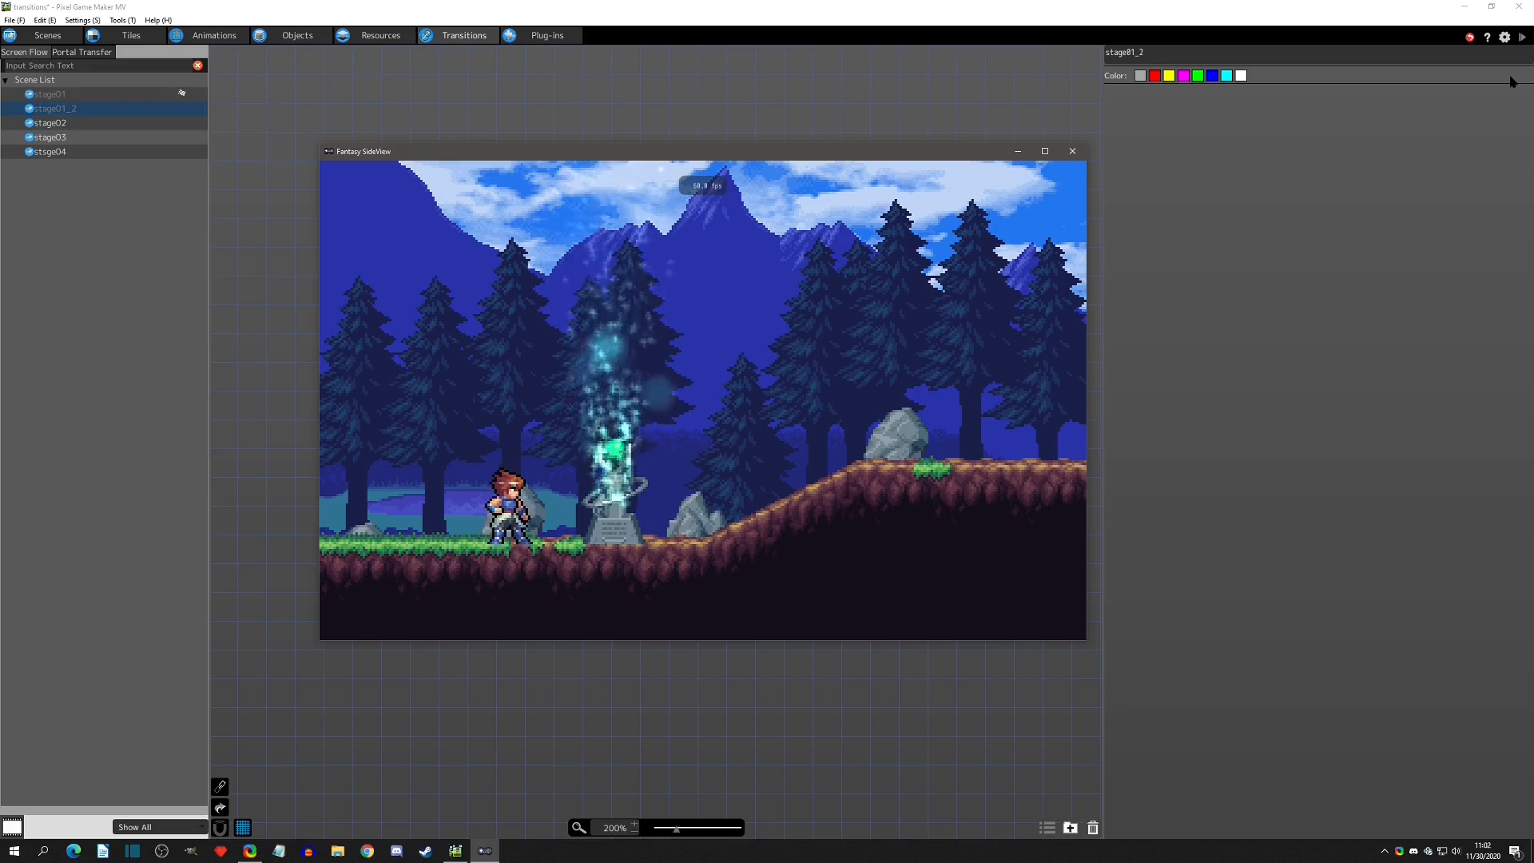
pyautogui.press('z')
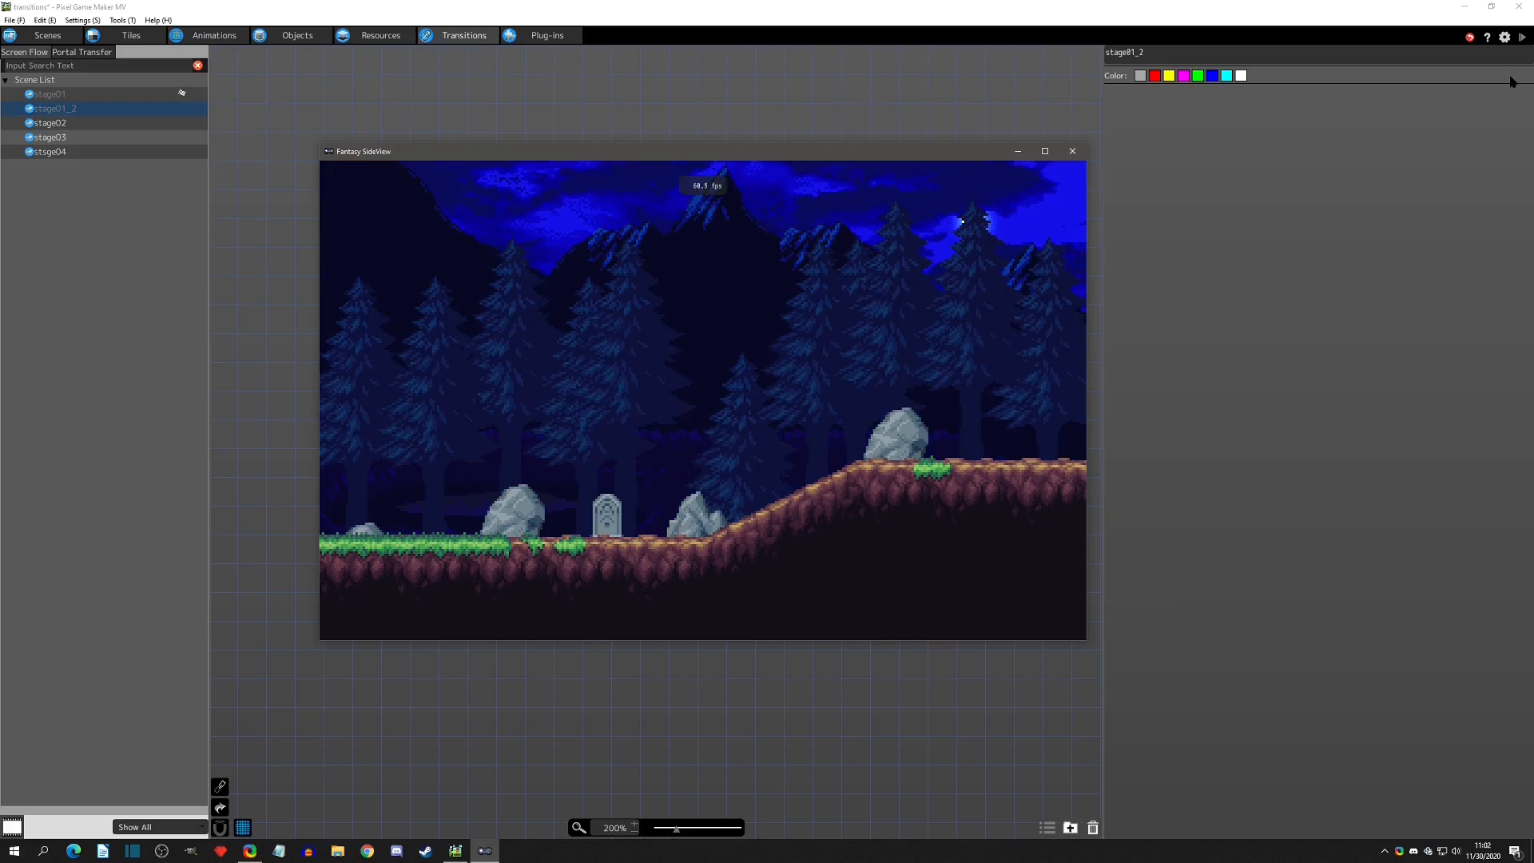
pyautogui.click(1073, 152)
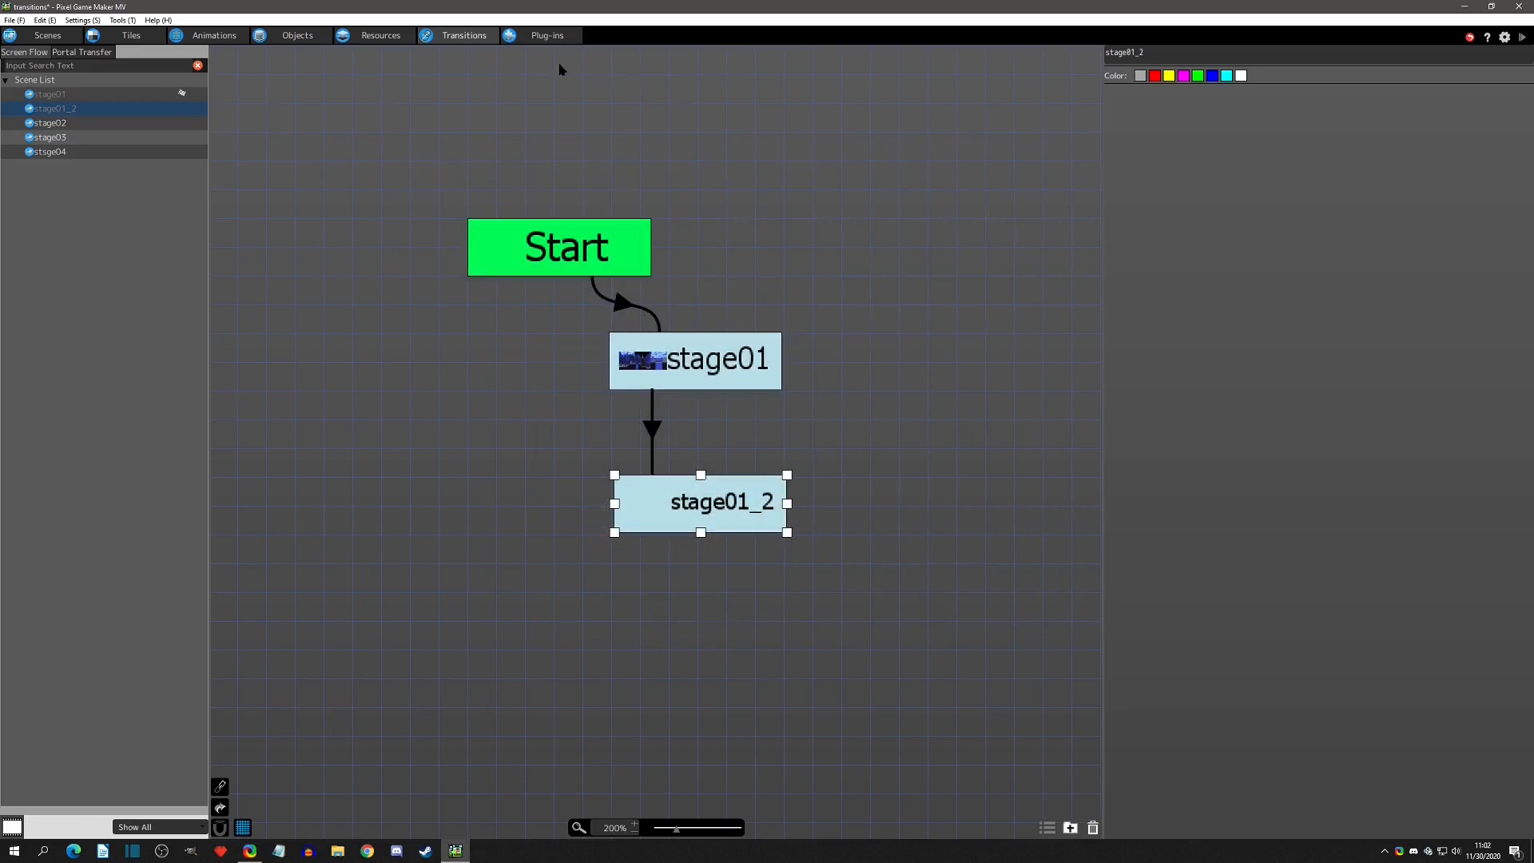
# Change the stage01 to stage01_2 link's switch condition to the transitions Common variable Next_Scene equal to 1
pyautogui.click(654, 431)
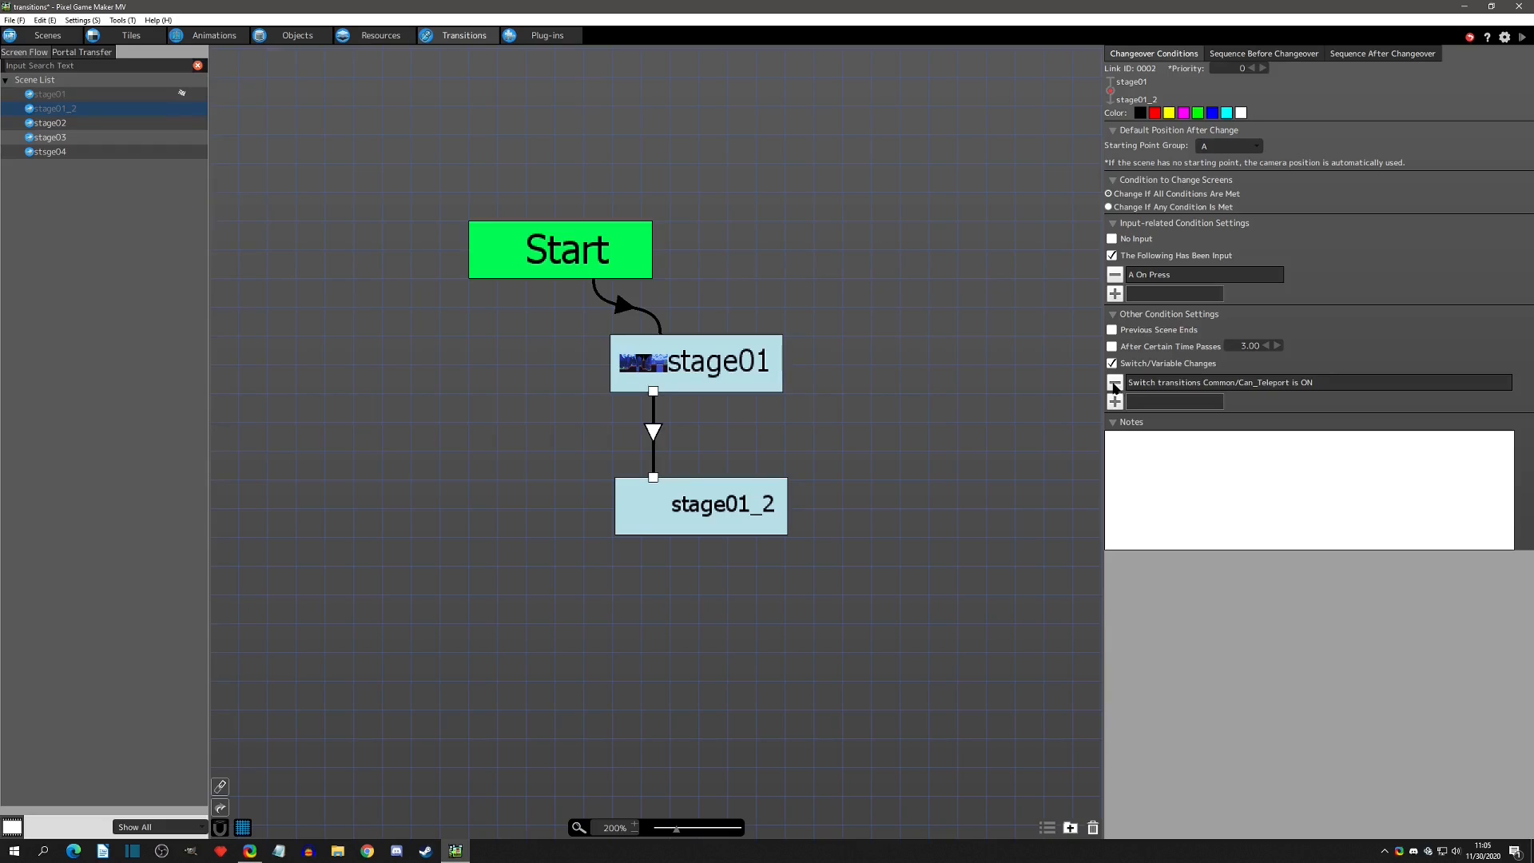
pyautogui.doubleClick(1162, 384)
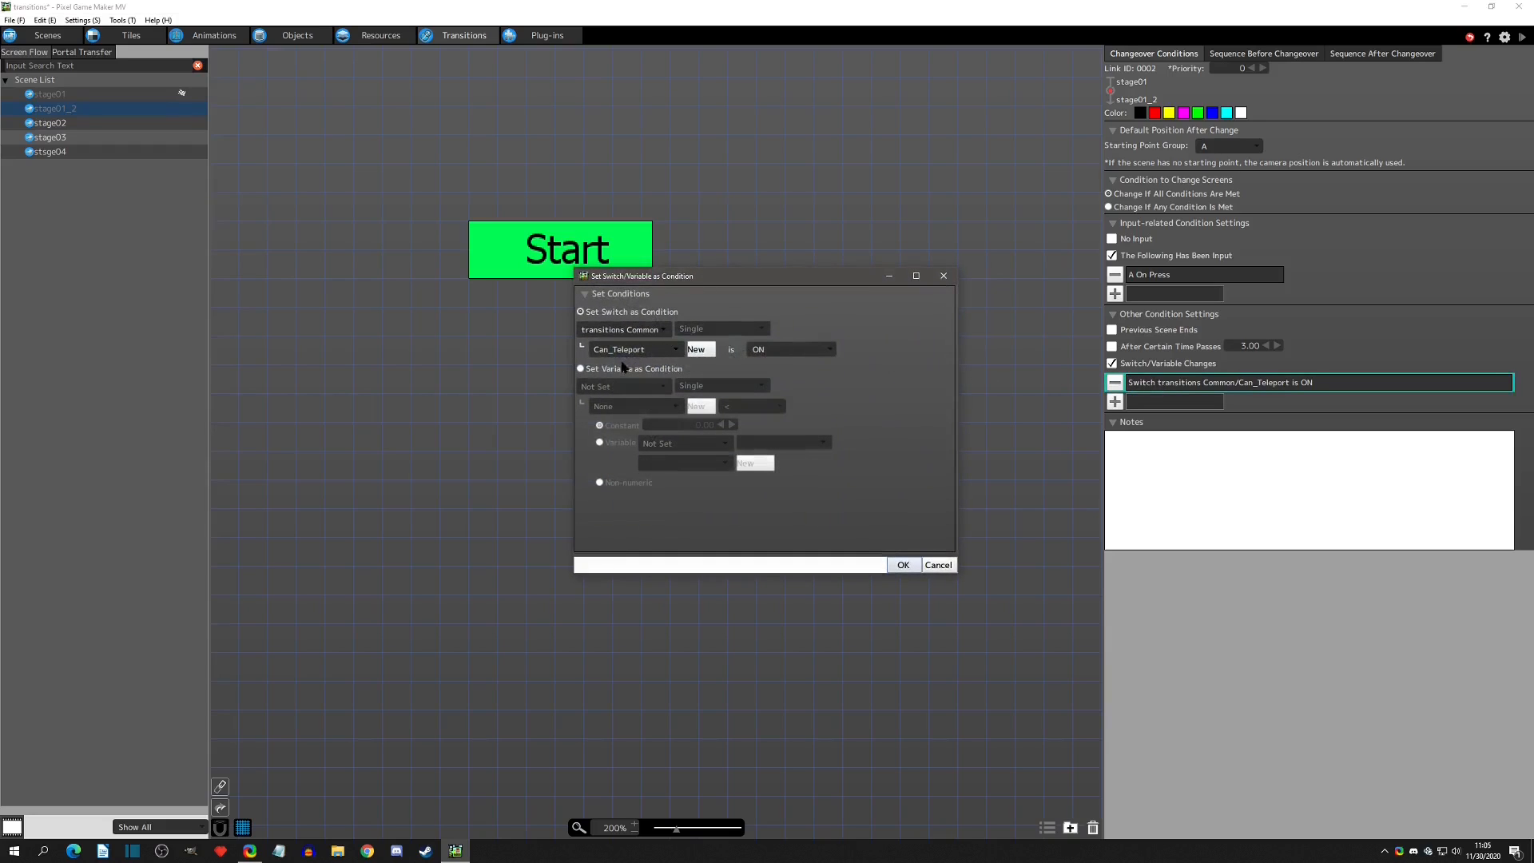
pyautogui.click(611, 369)
pyautogui.click(616, 387)
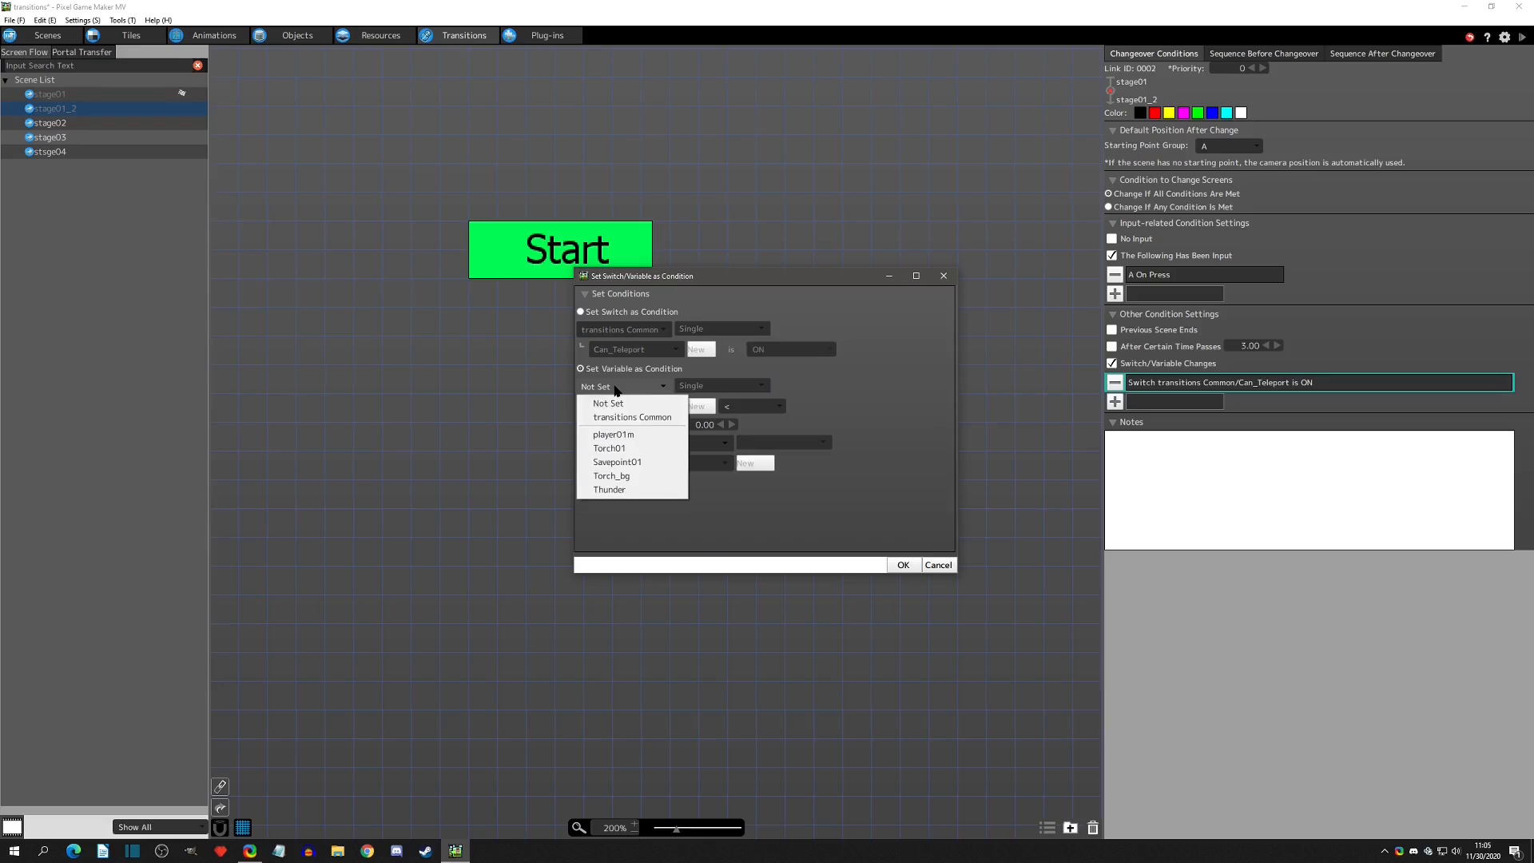
pyautogui.click(628, 417)
pyautogui.click(638, 410)
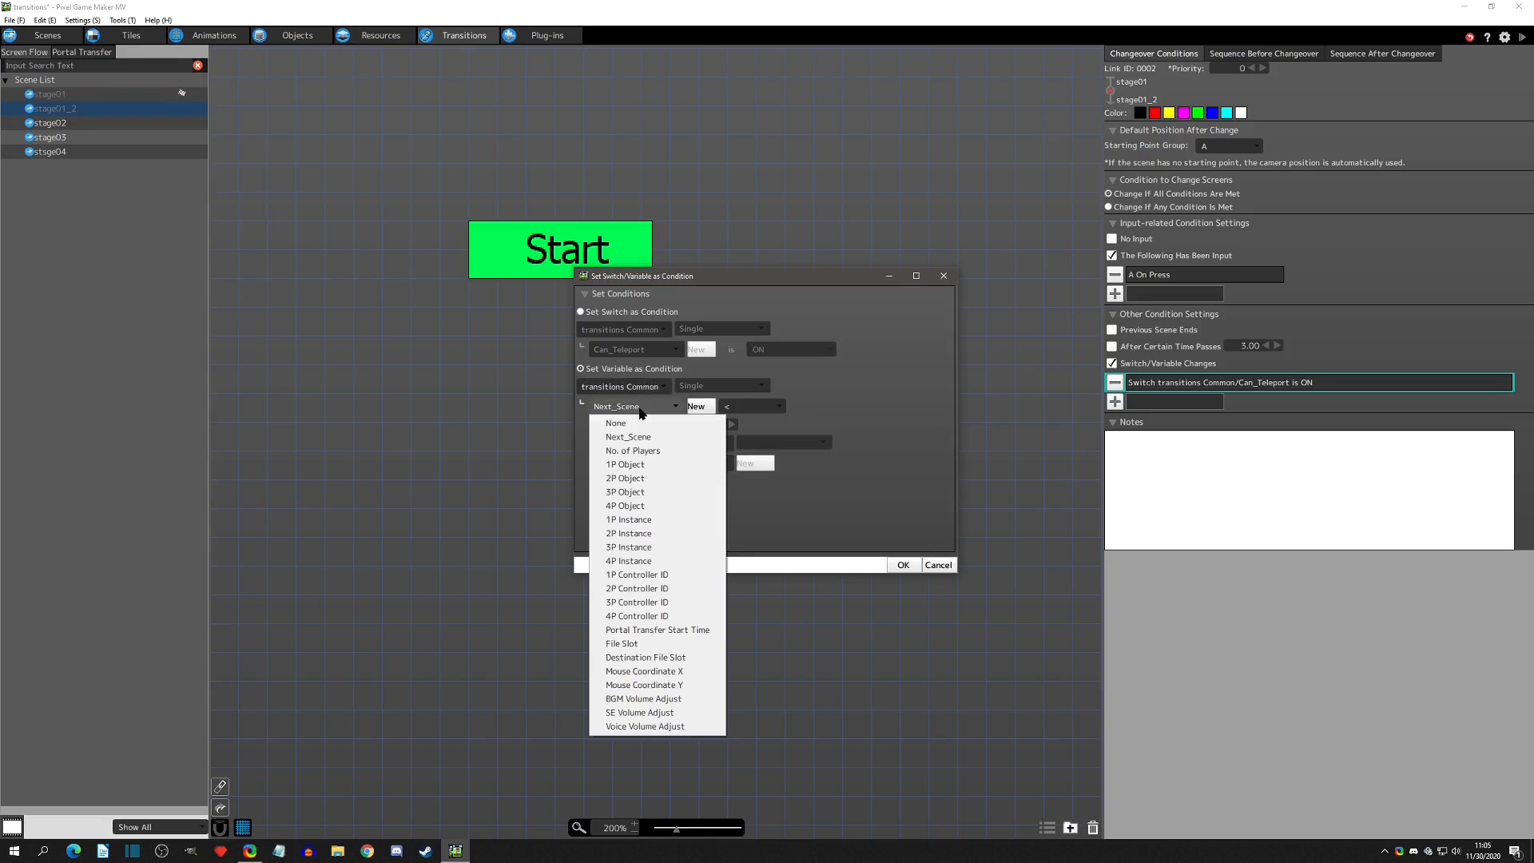
pyautogui.click(646, 438)
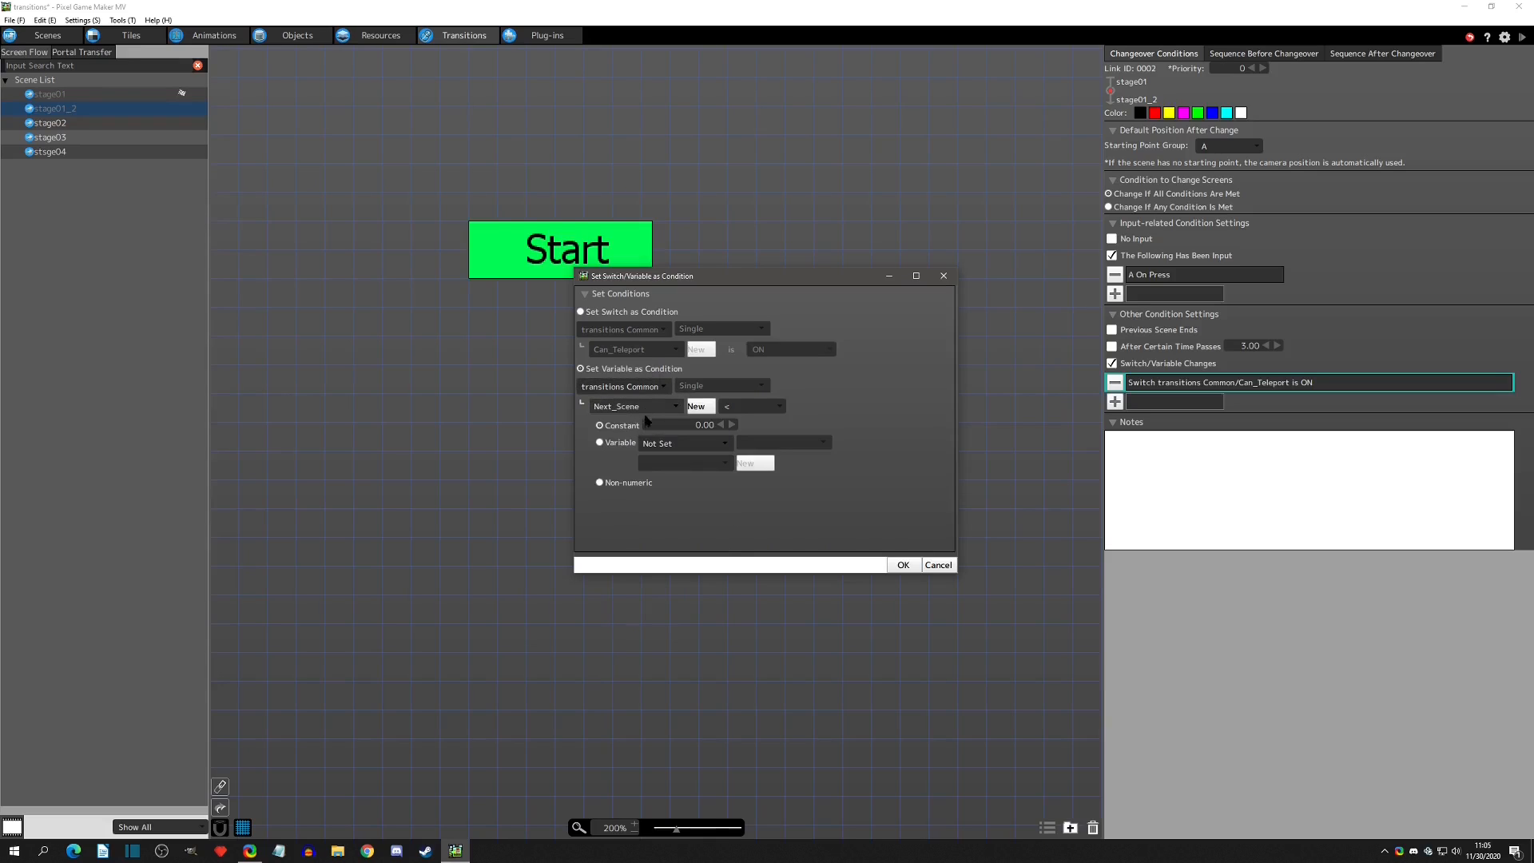
pyautogui.click(758, 409)
pyautogui.click(736, 444)
pyautogui.click(700, 426)
pyautogui.write('1')
pyautogui.click(902, 565)
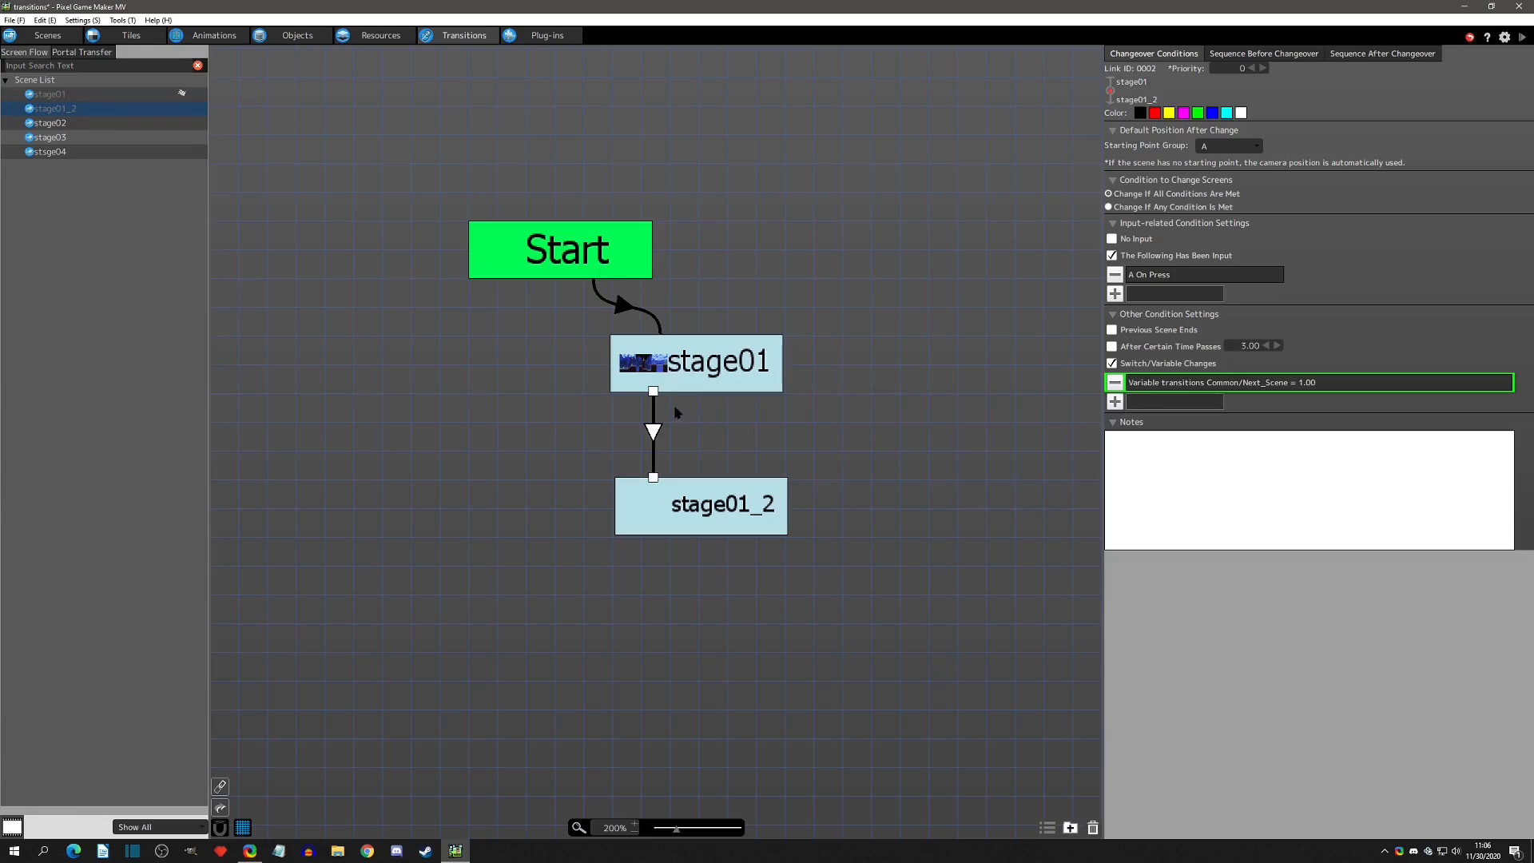
# Add stage02 to the screen flow beside stage01 and connect stage01 to it with a copy of the stage01_2 link
pyautogui.click(678, 365)
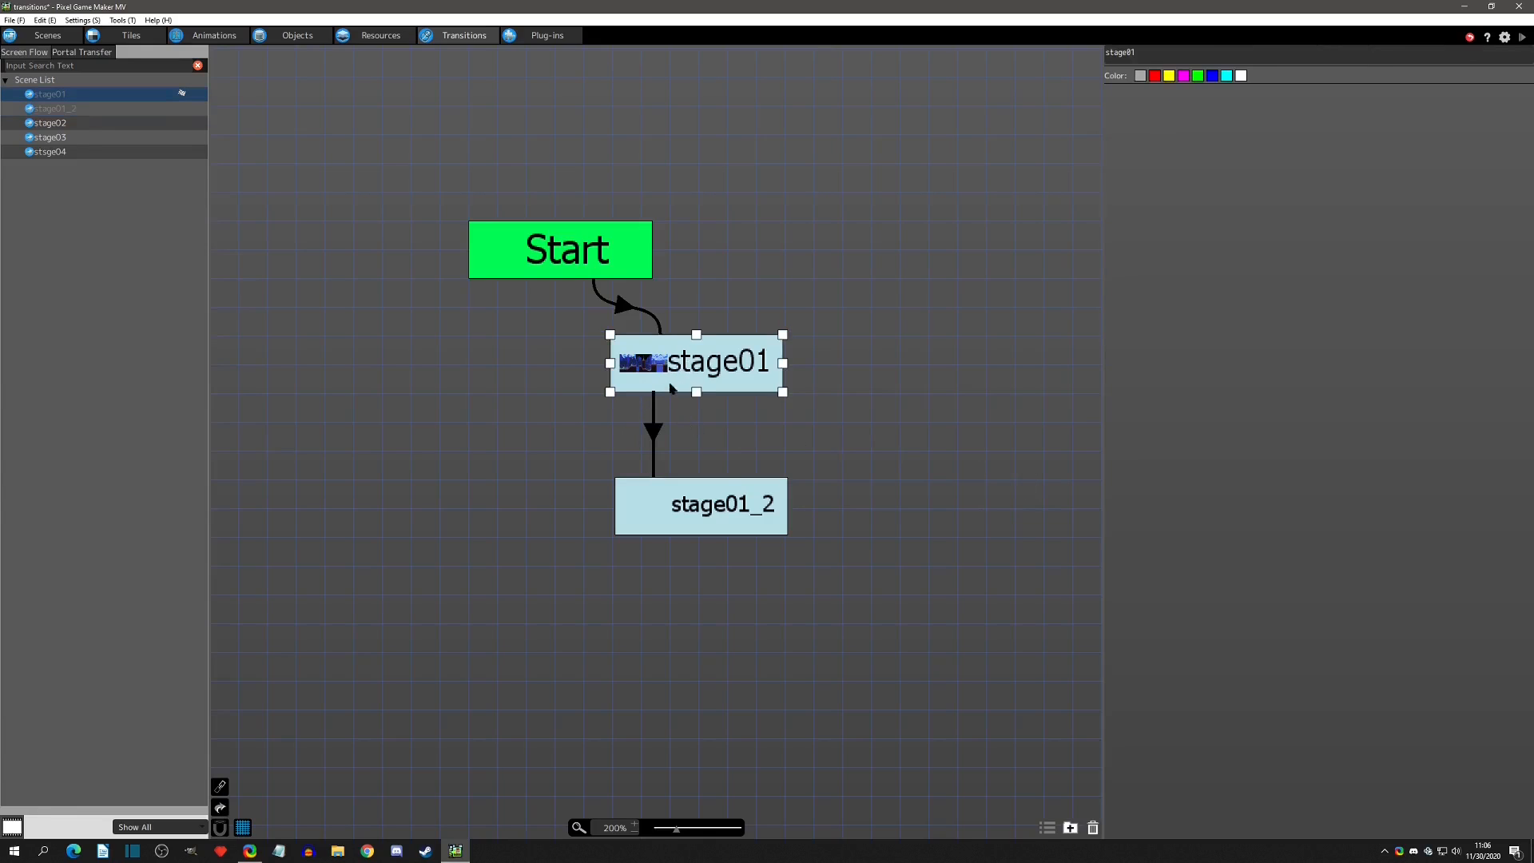
pyautogui.click(655, 432)
pyautogui.click(685, 520)
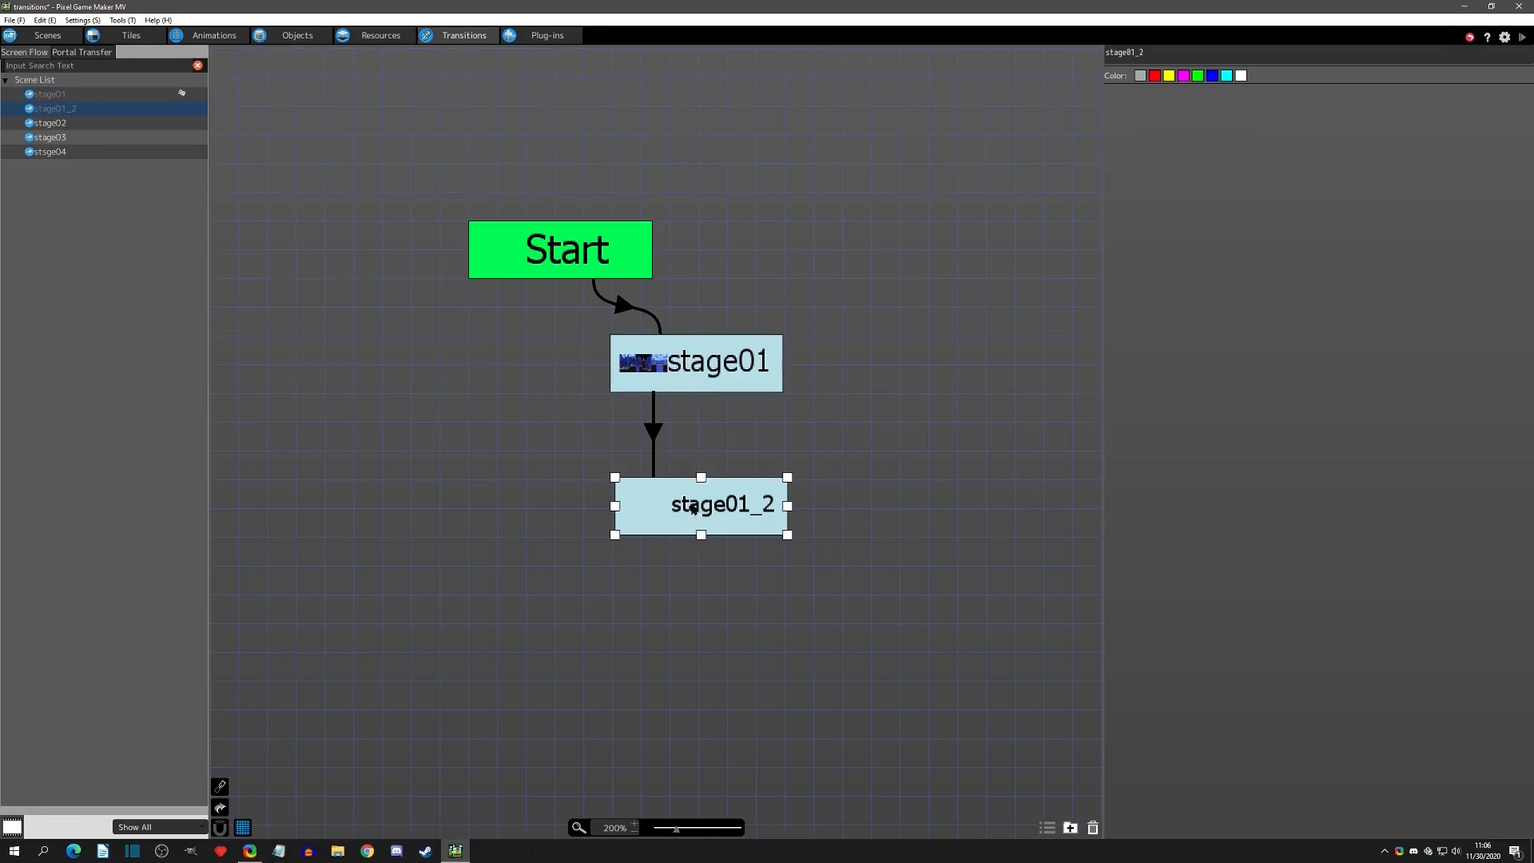
pyautogui.click(680, 370)
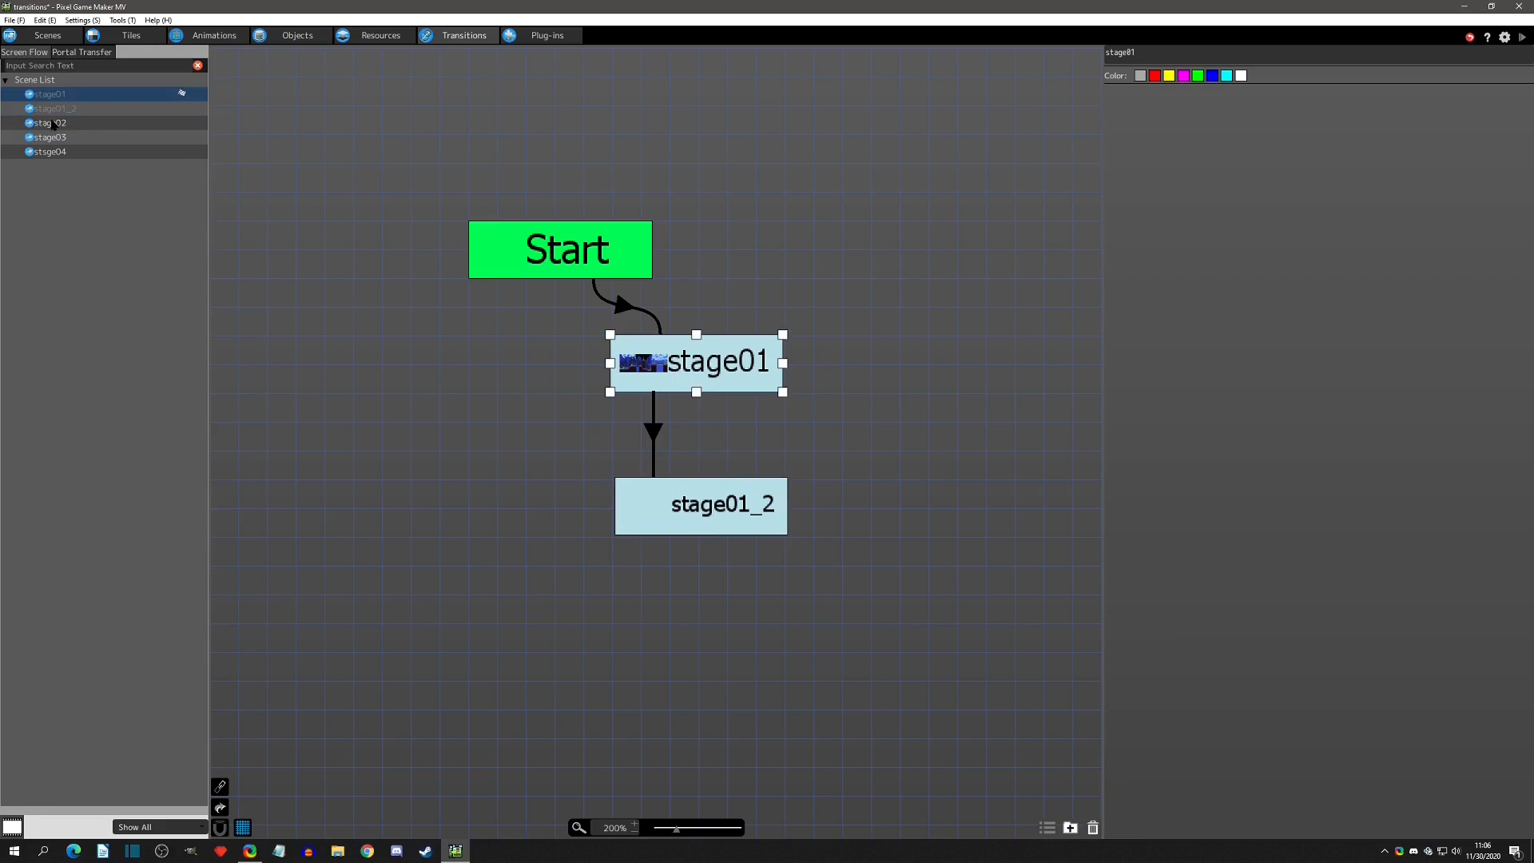
pyautogui.moveTo(46, 127); pyautogui.dragTo(933, 375)
pyautogui.click(659, 432)
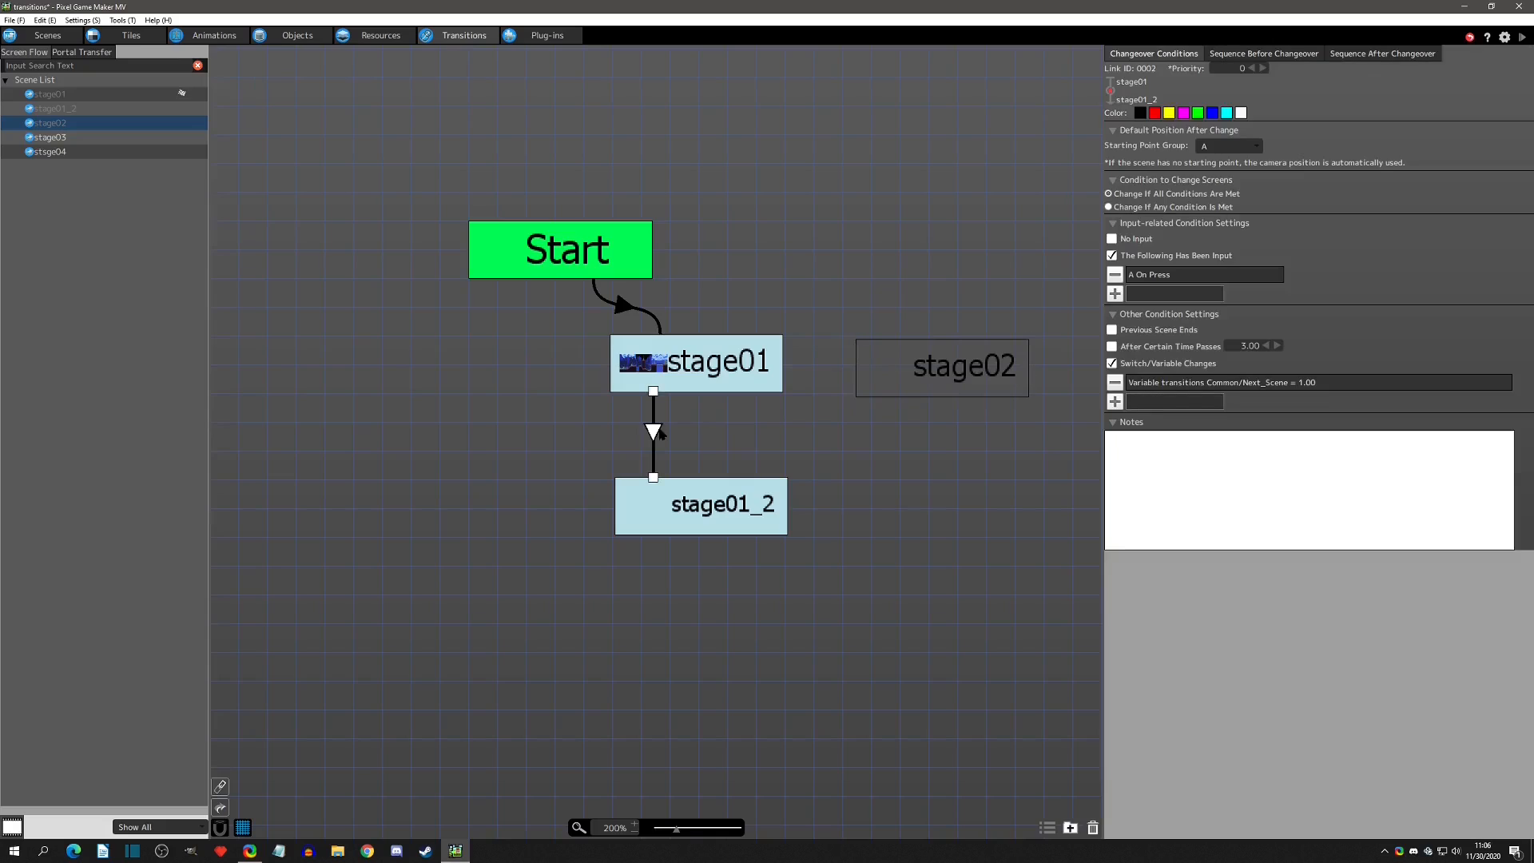
pyautogui.moveTo(765, 376); pyautogui.dragTo(887, 372)
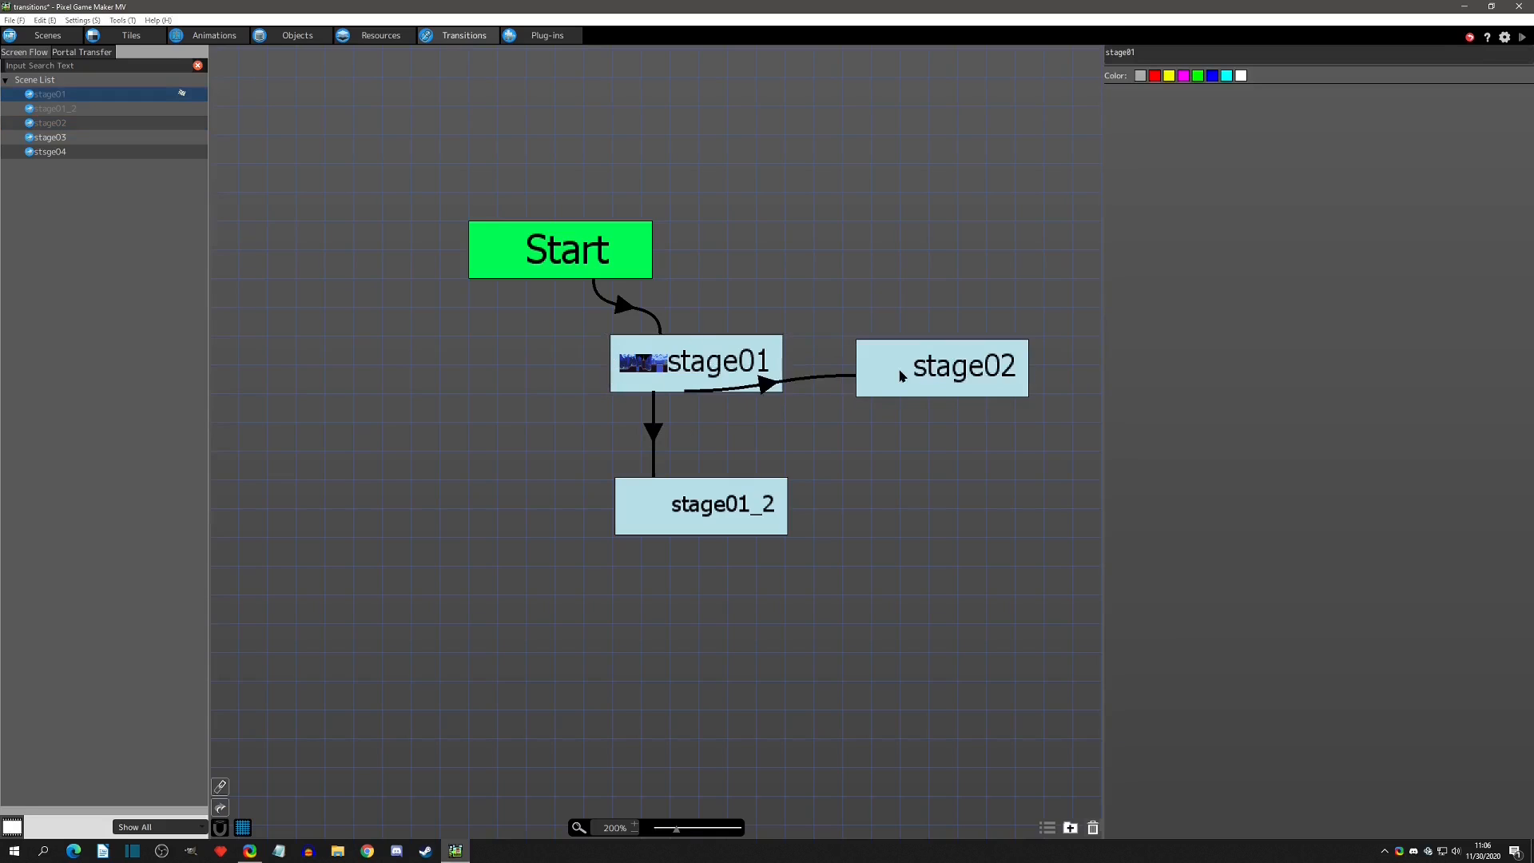
# Set the stage01 to stage02 link's Next_Scene variable condition to equal 2
pyautogui.click(787, 381)
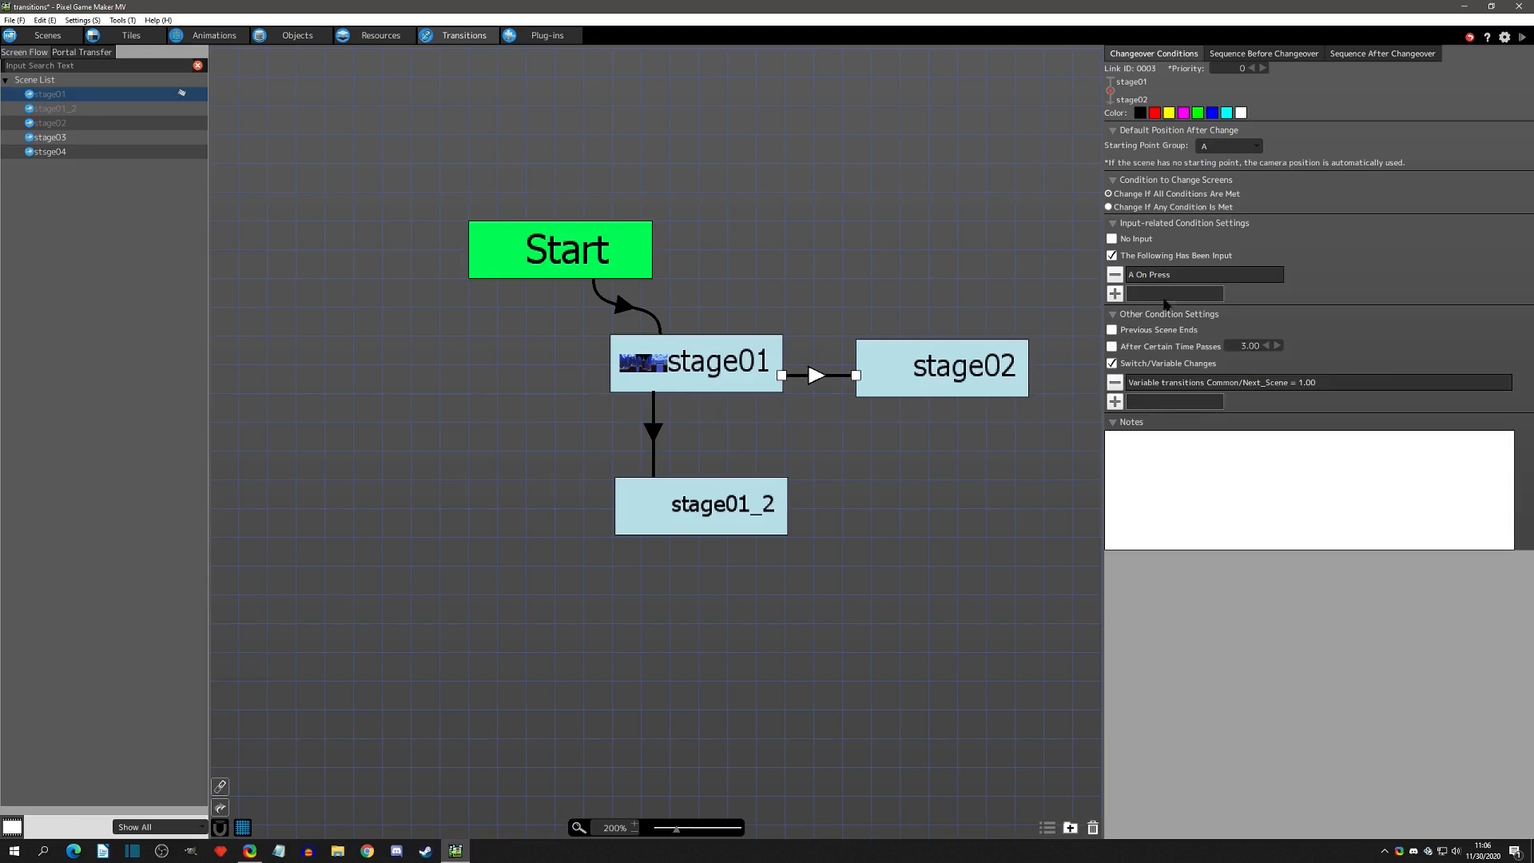
pyautogui.doubleClick(1271, 385)
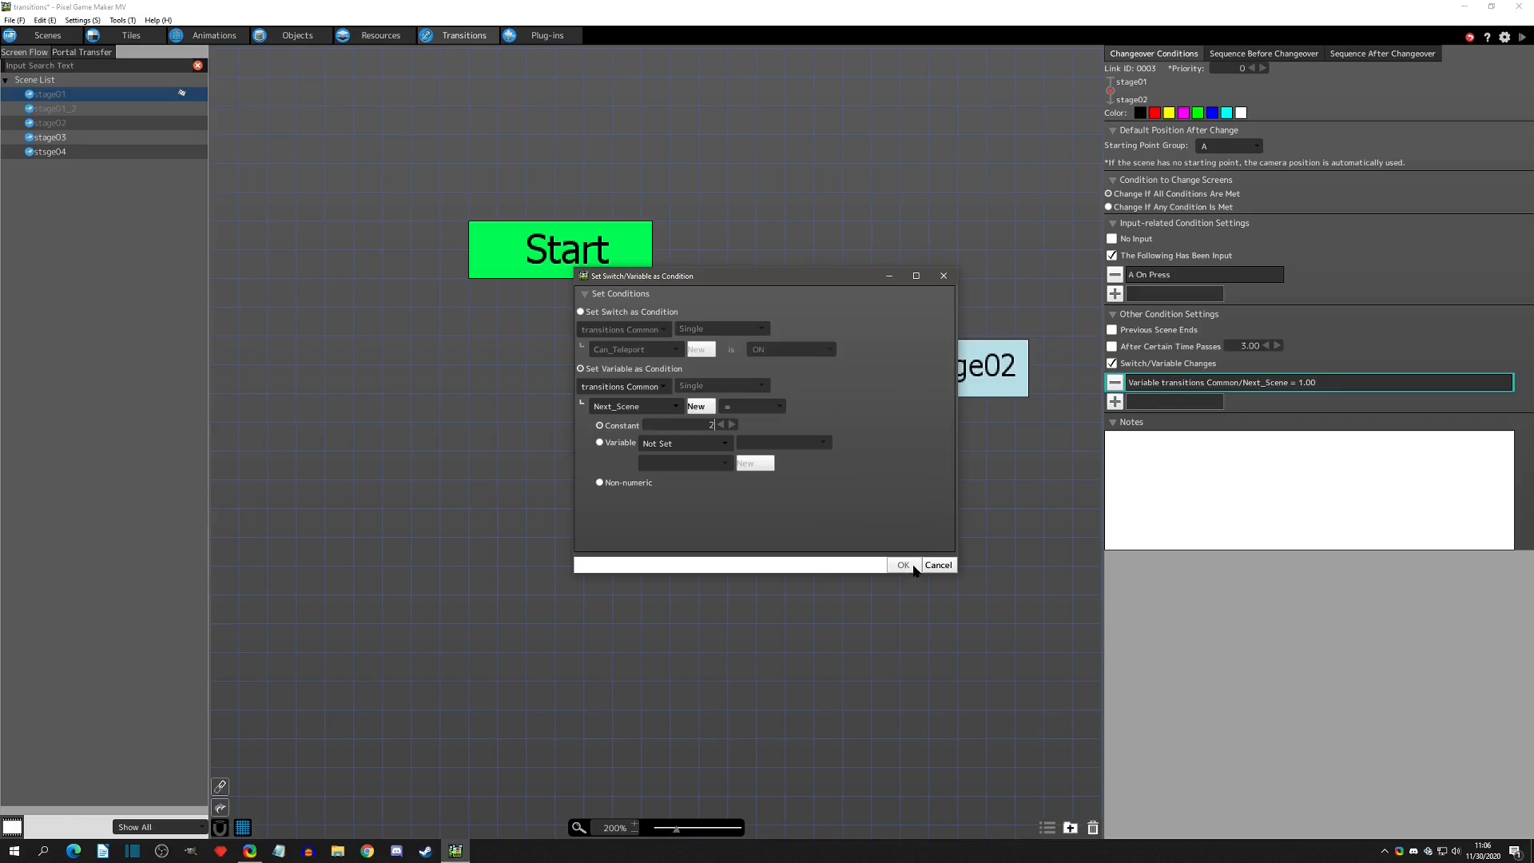
pyautogui.click(904, 565)
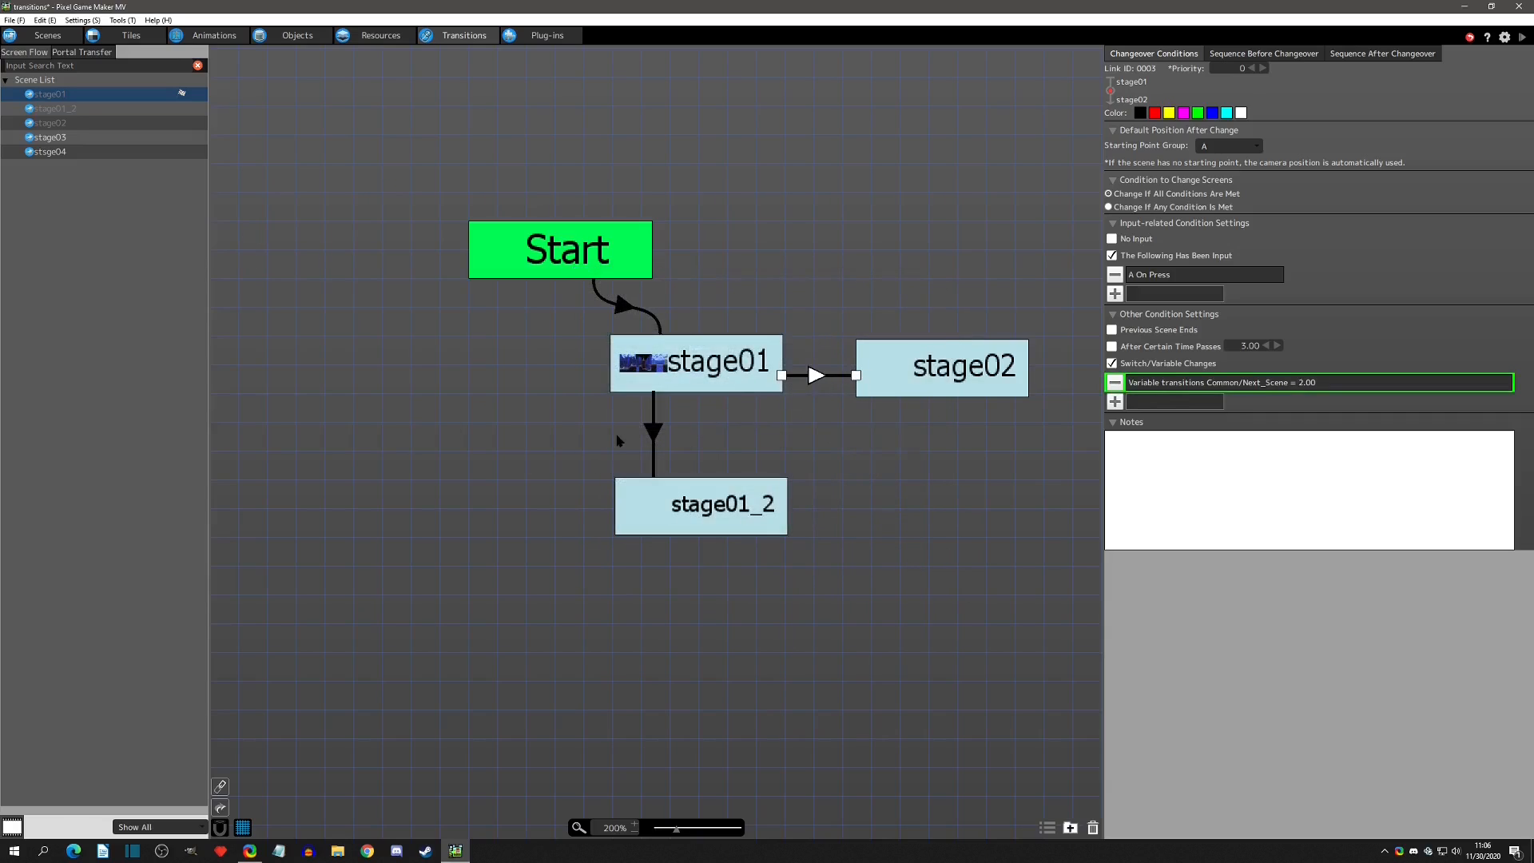
pyautogui.click(781, 394)
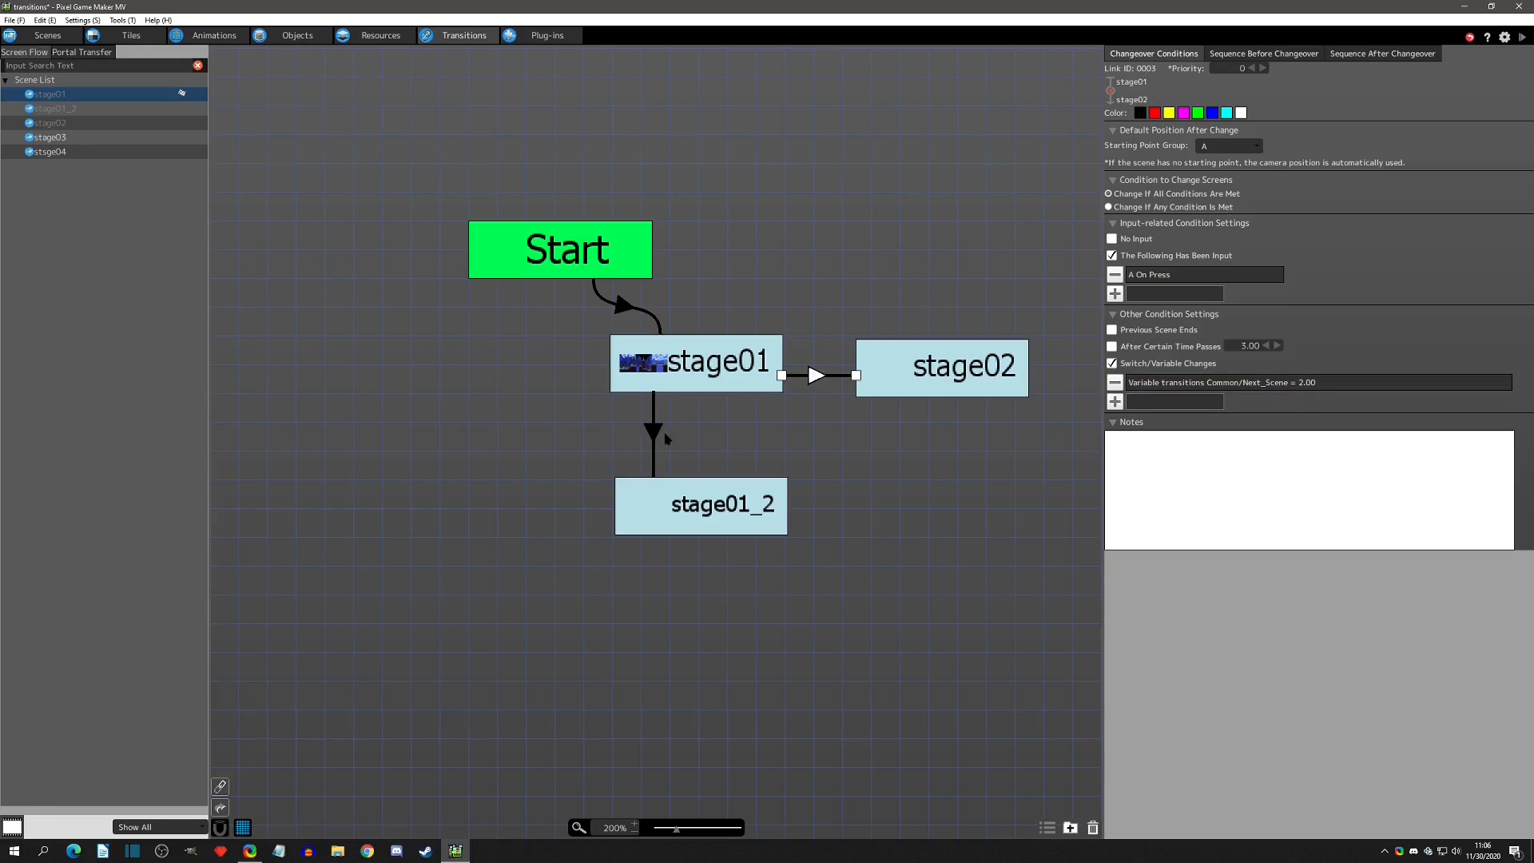
# Change the Can_Teleport runtime action in Savepoint01's wait action to set the transitions Common variable Next_Scene to 0
pyautogui.click(294, 37)
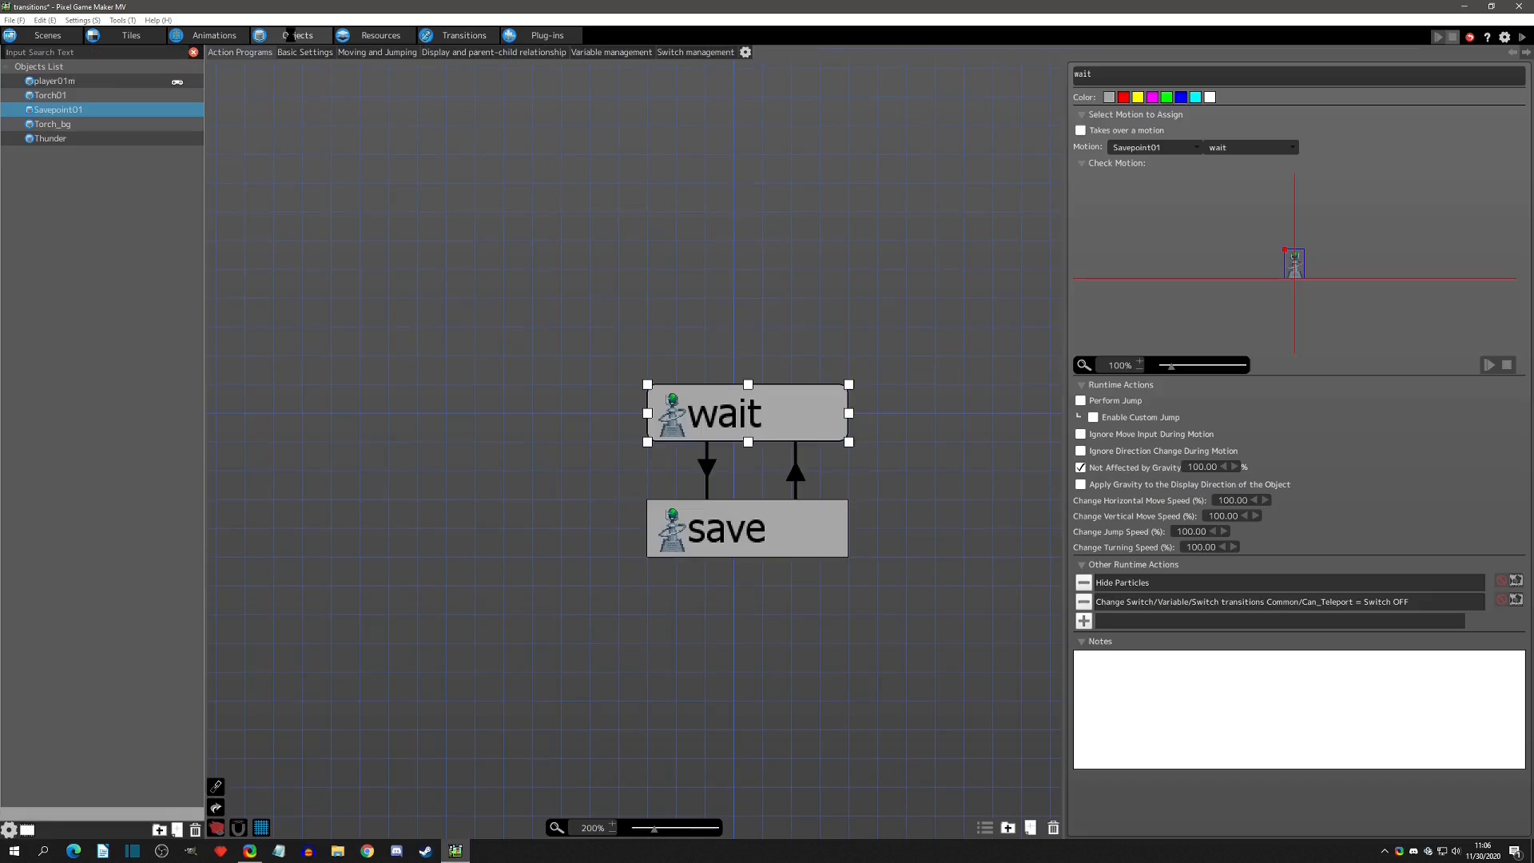
pyautogui.doubleClick(1173, 601)
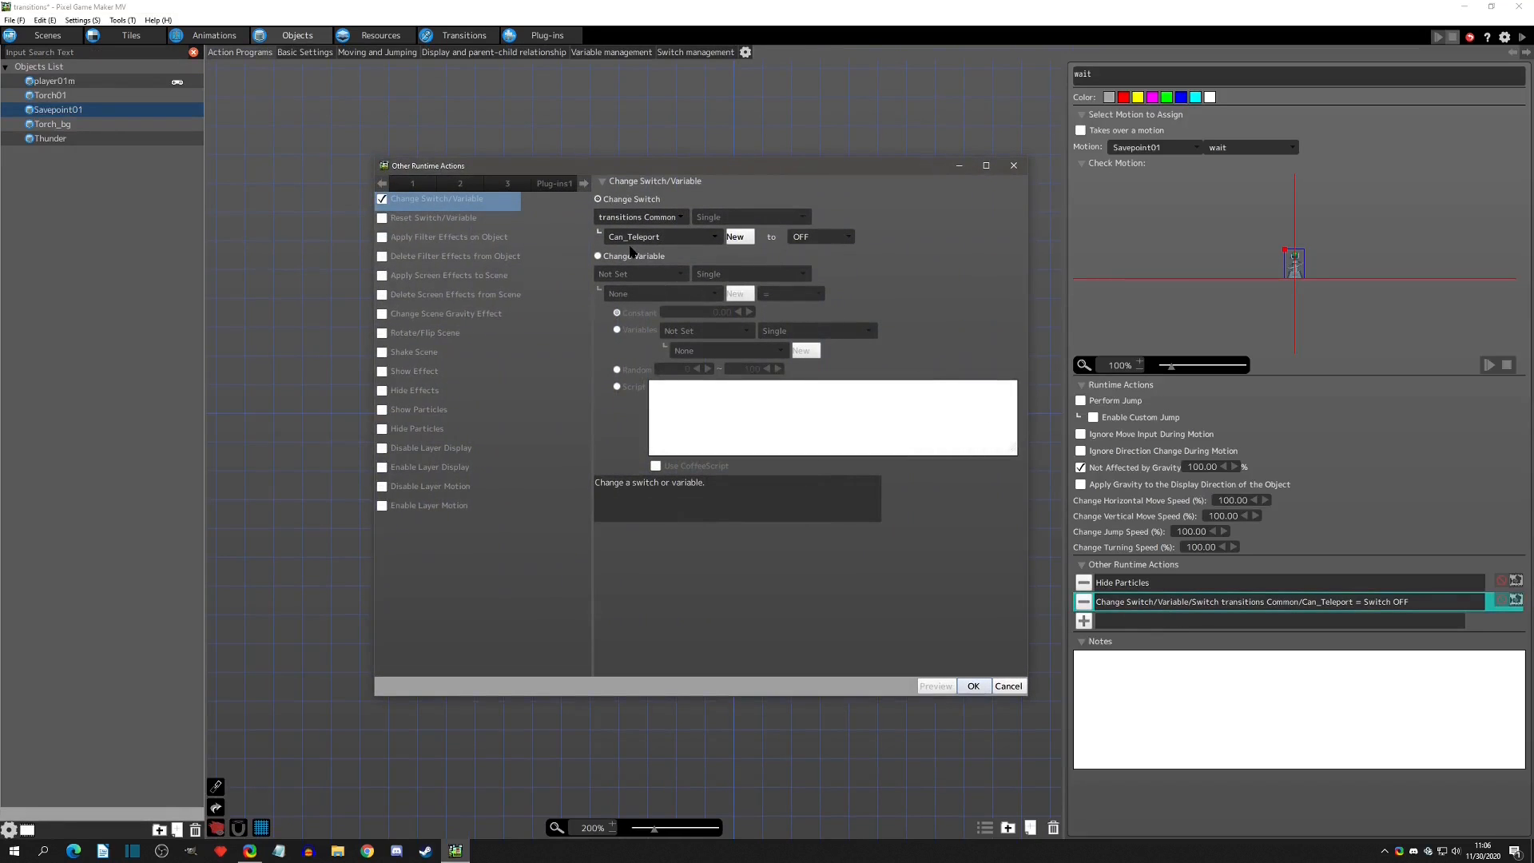
pyautogui.click(631, 256)
pyautogui.click(646, 274)
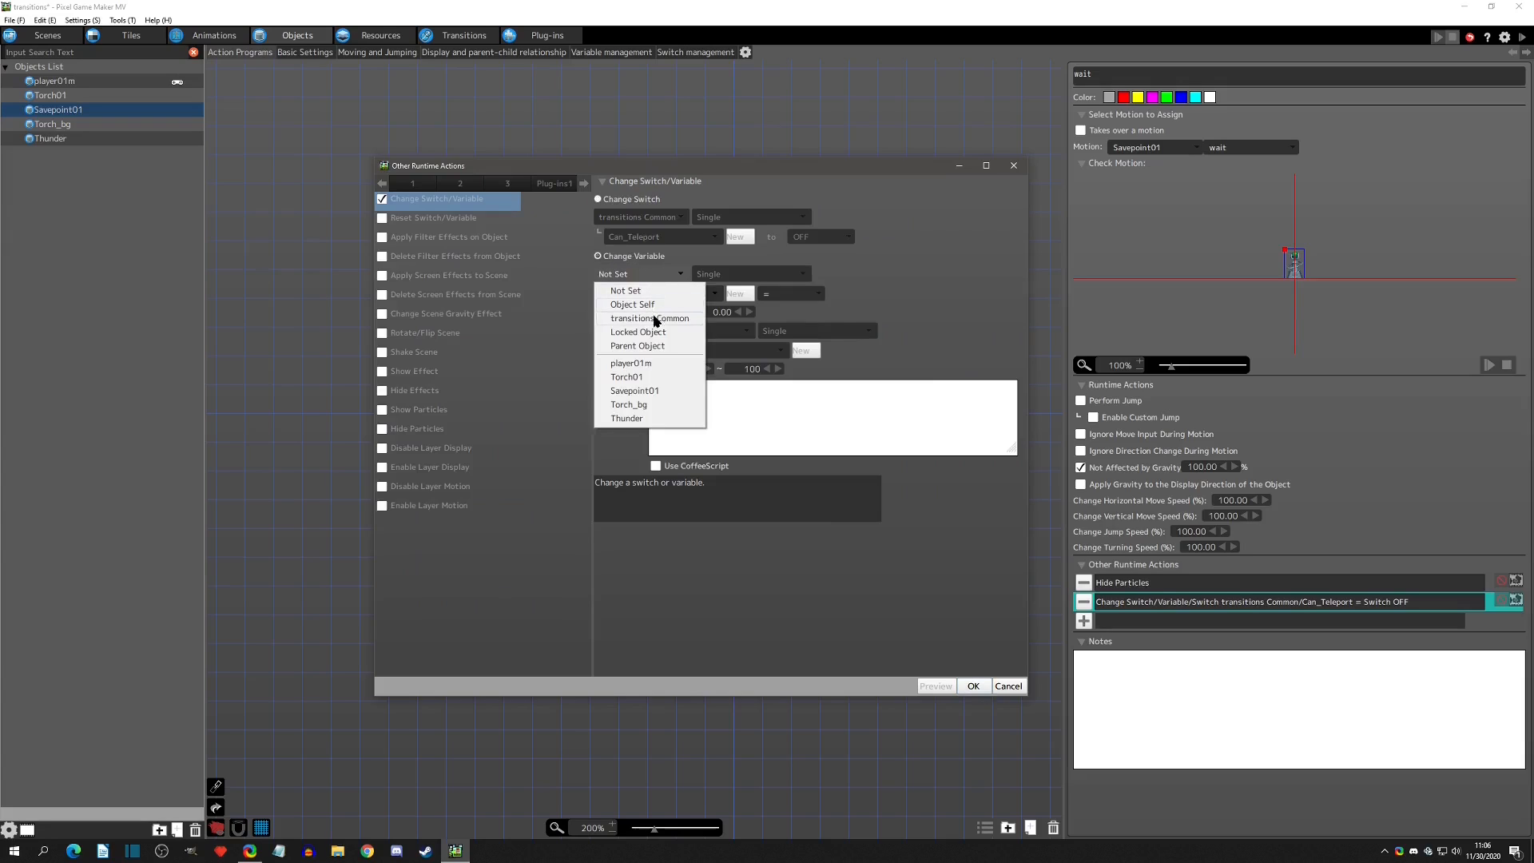
pyautogui.click(653, 318)
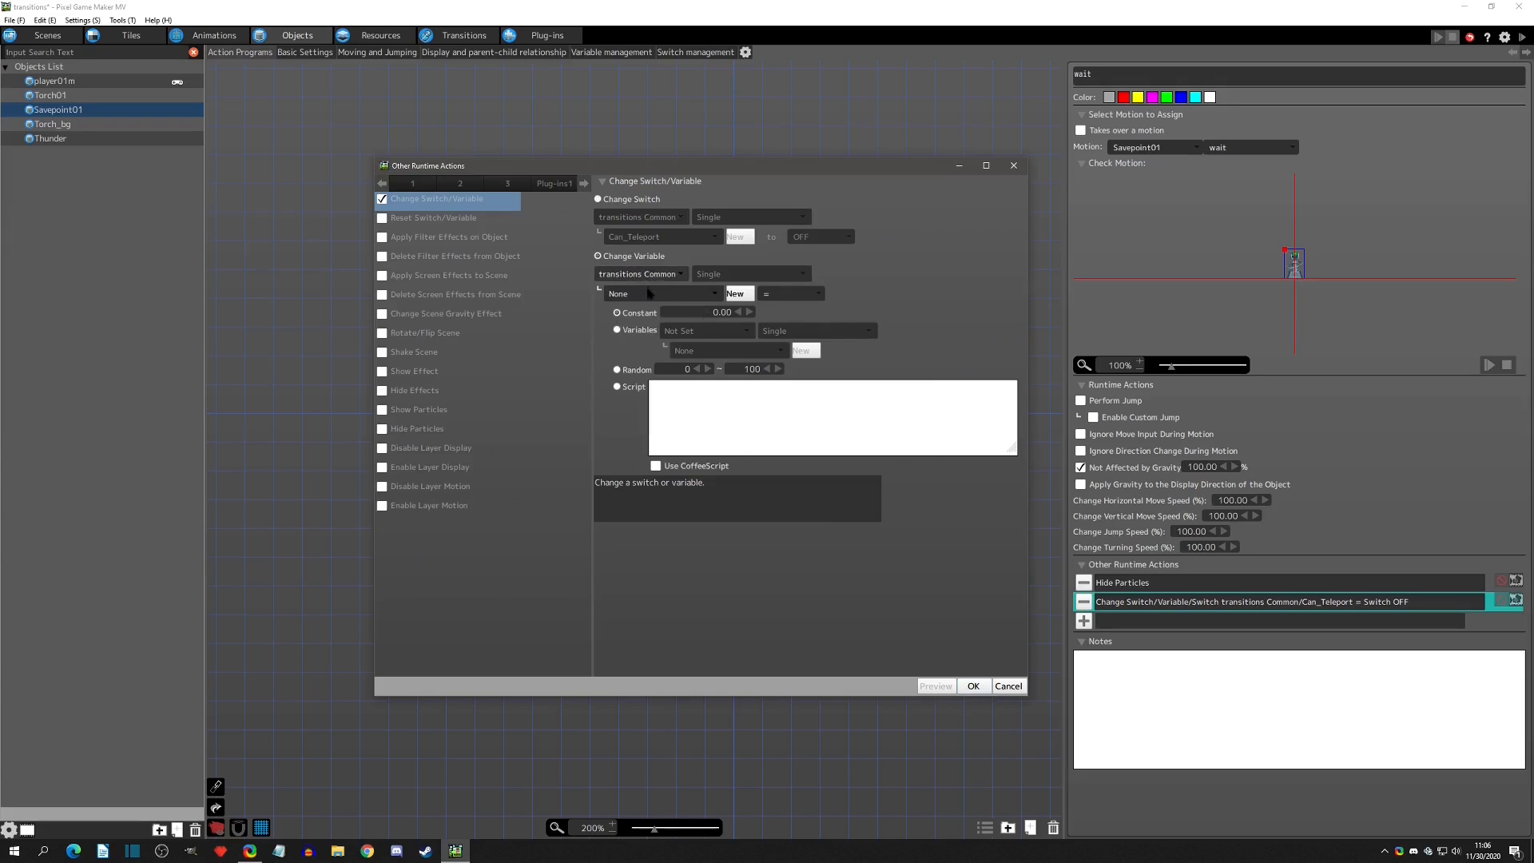
pyautogui.click(649, 293)
pyautogui.click(653, 331)
pyautogui.click(973, 685)
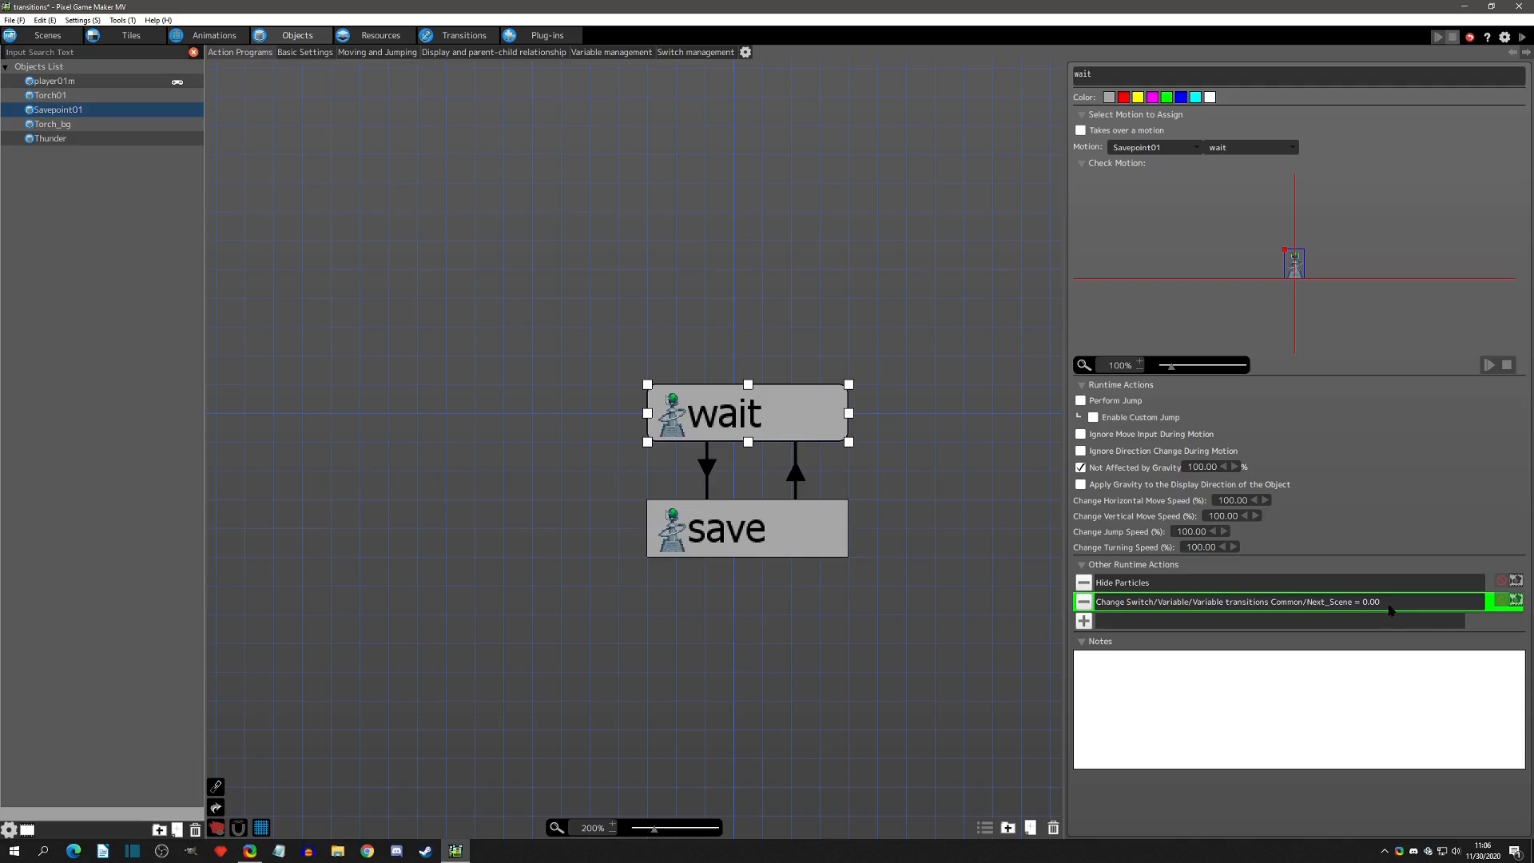
# Change the Can_Teleport runtime action in Savepoint01's save action to set the transitions Common variable Next_Scene to constant 0
pyautogui.click(812, 539)
pyautogui.doubleClick(1261, 604)
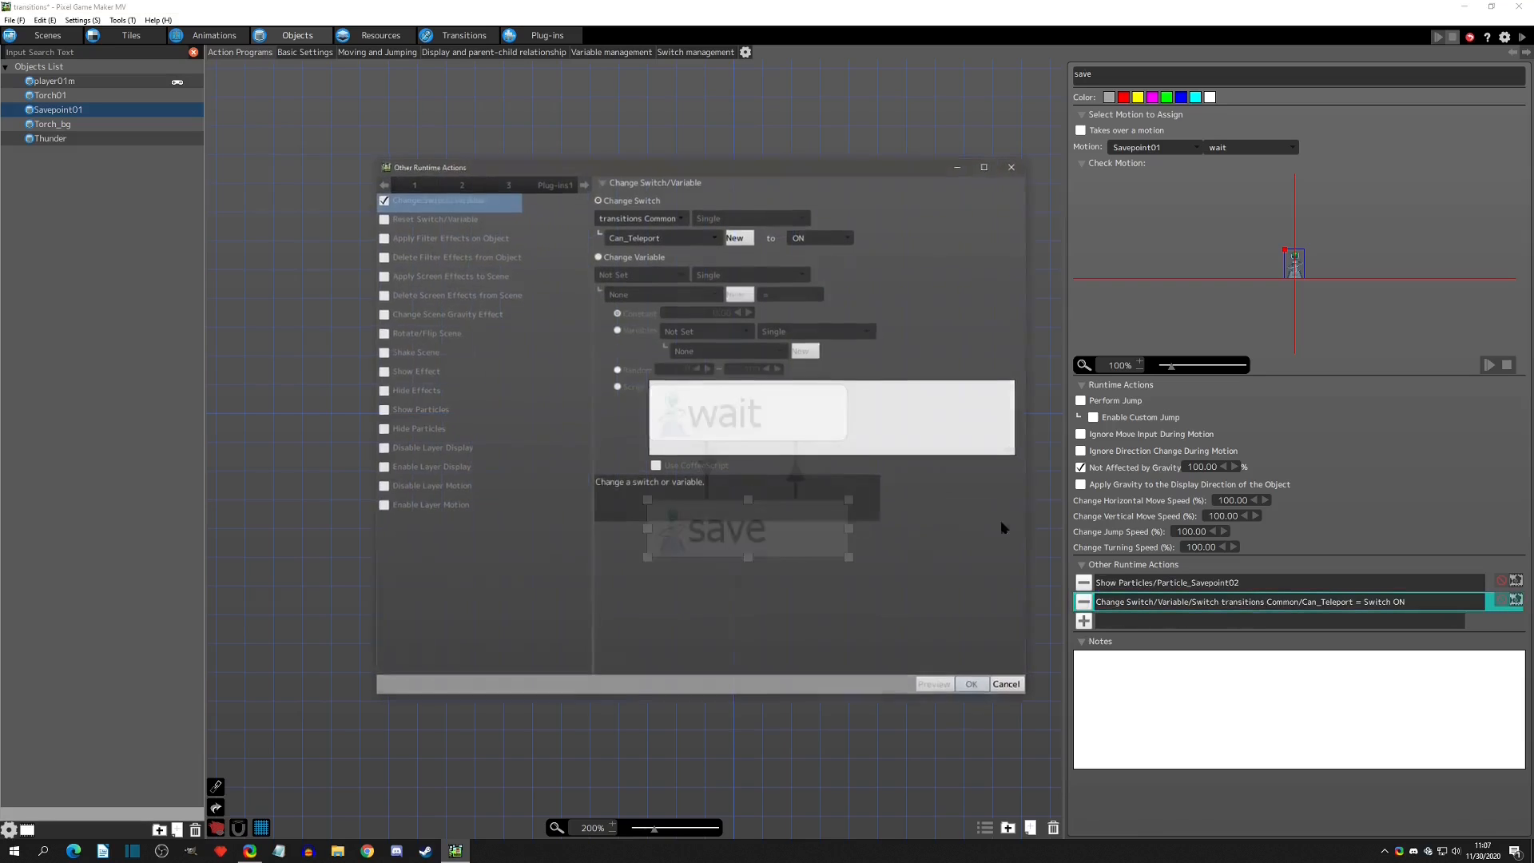
pyautogui.click(631, 272)
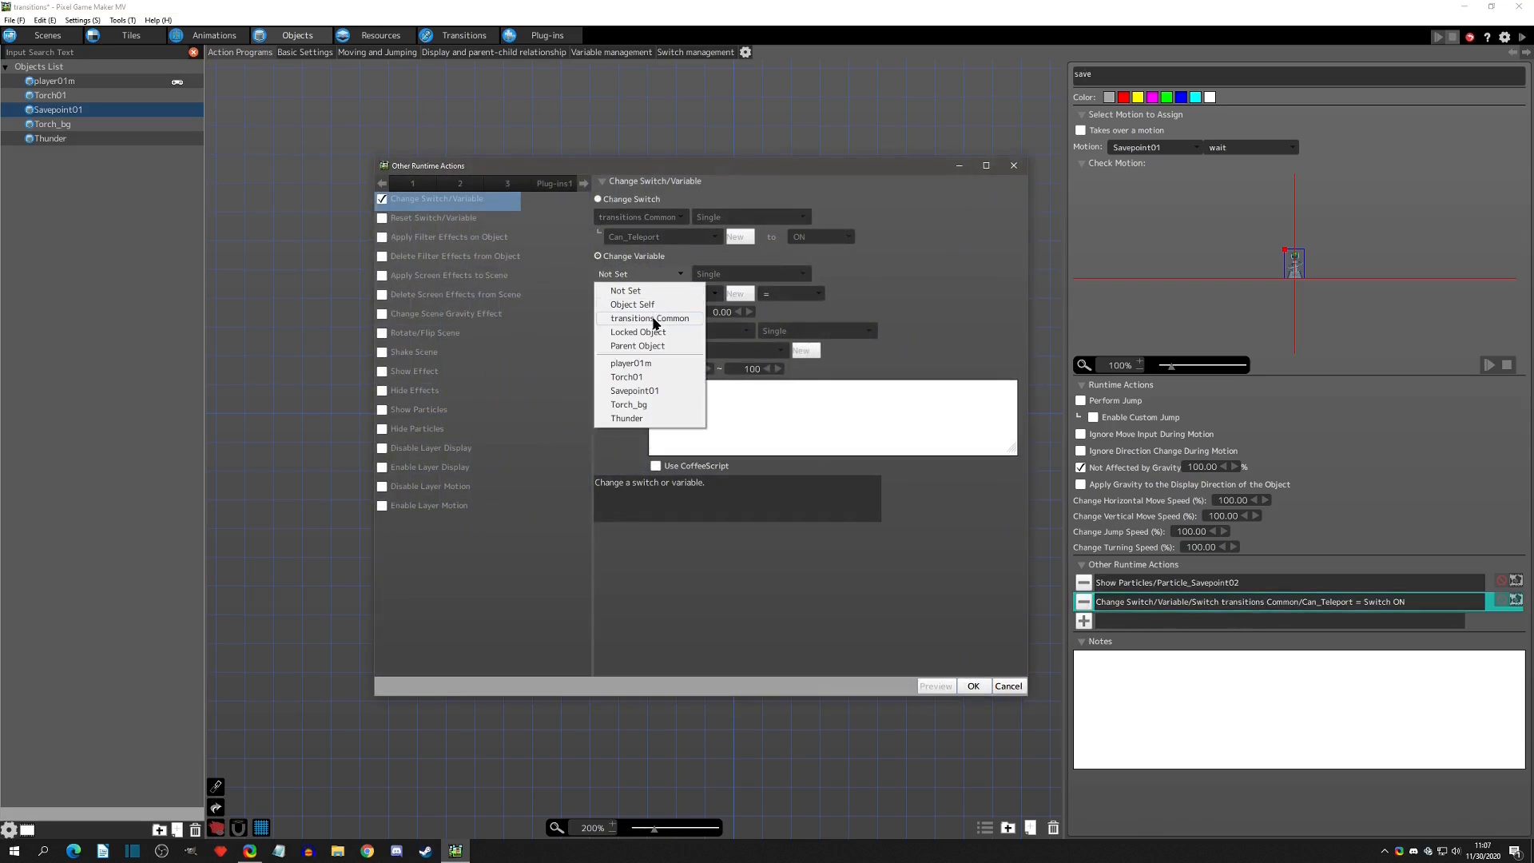
pyautogui.click(654, 318)
pyautogui.click(644, 302)
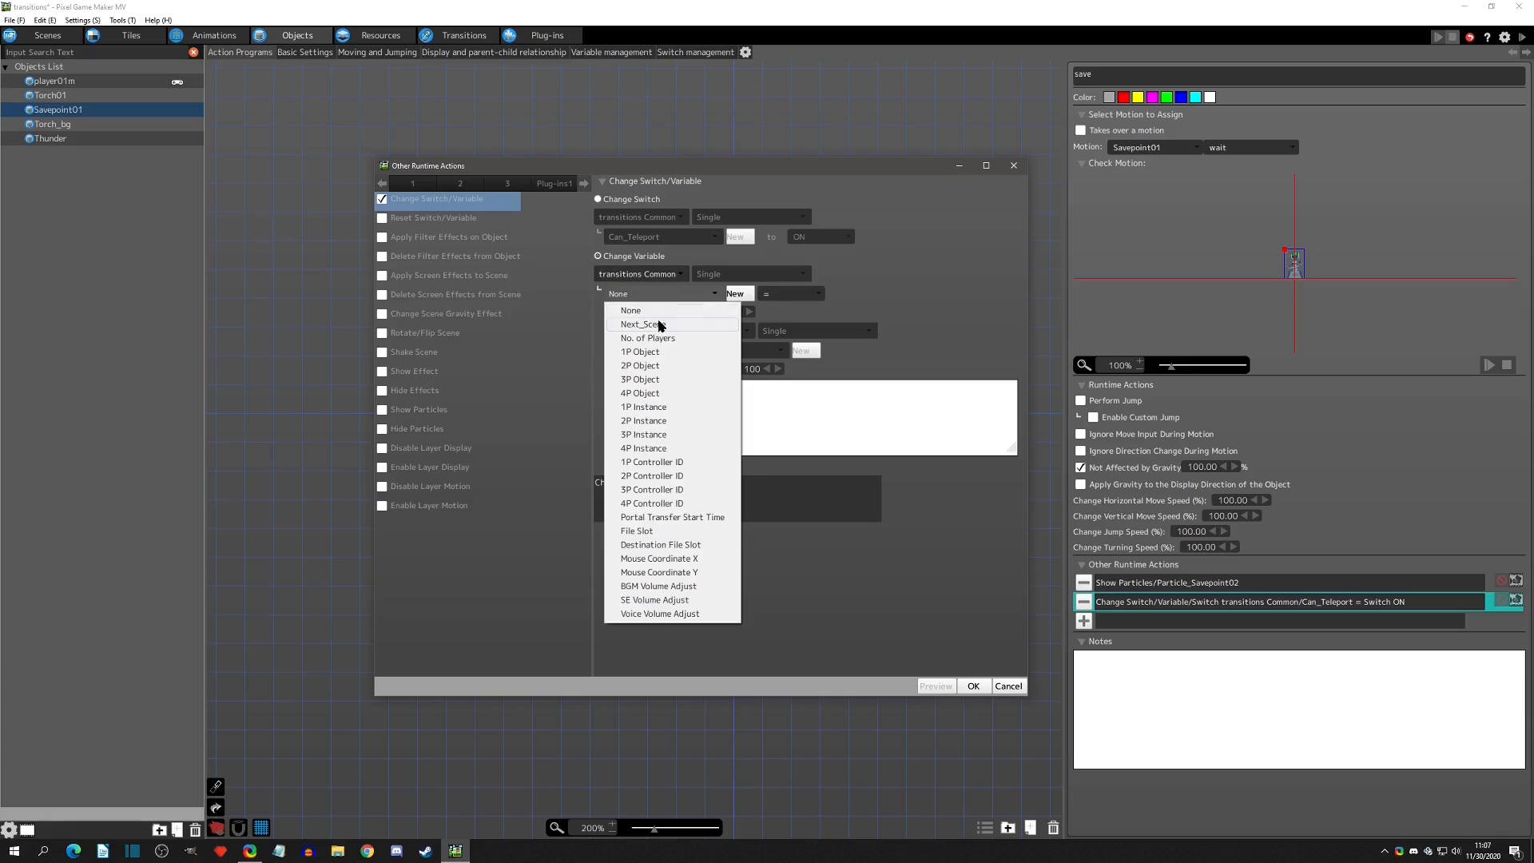
pyautogui.click(660, 320)
pyautogui.click(784, 296)
pyautogui.click(780, 311)
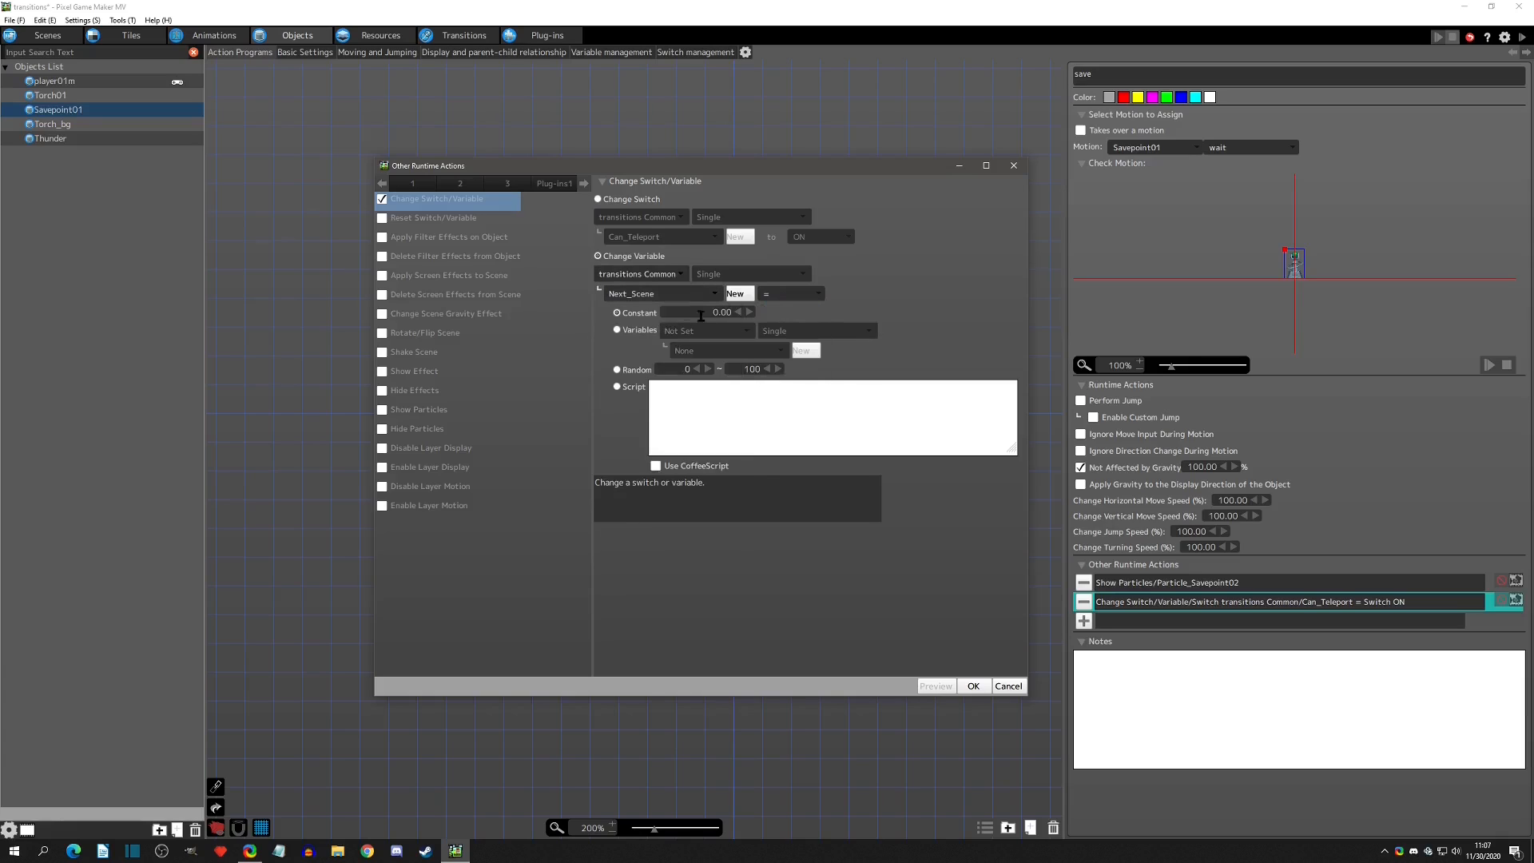
pyautogui.click(975, 686)
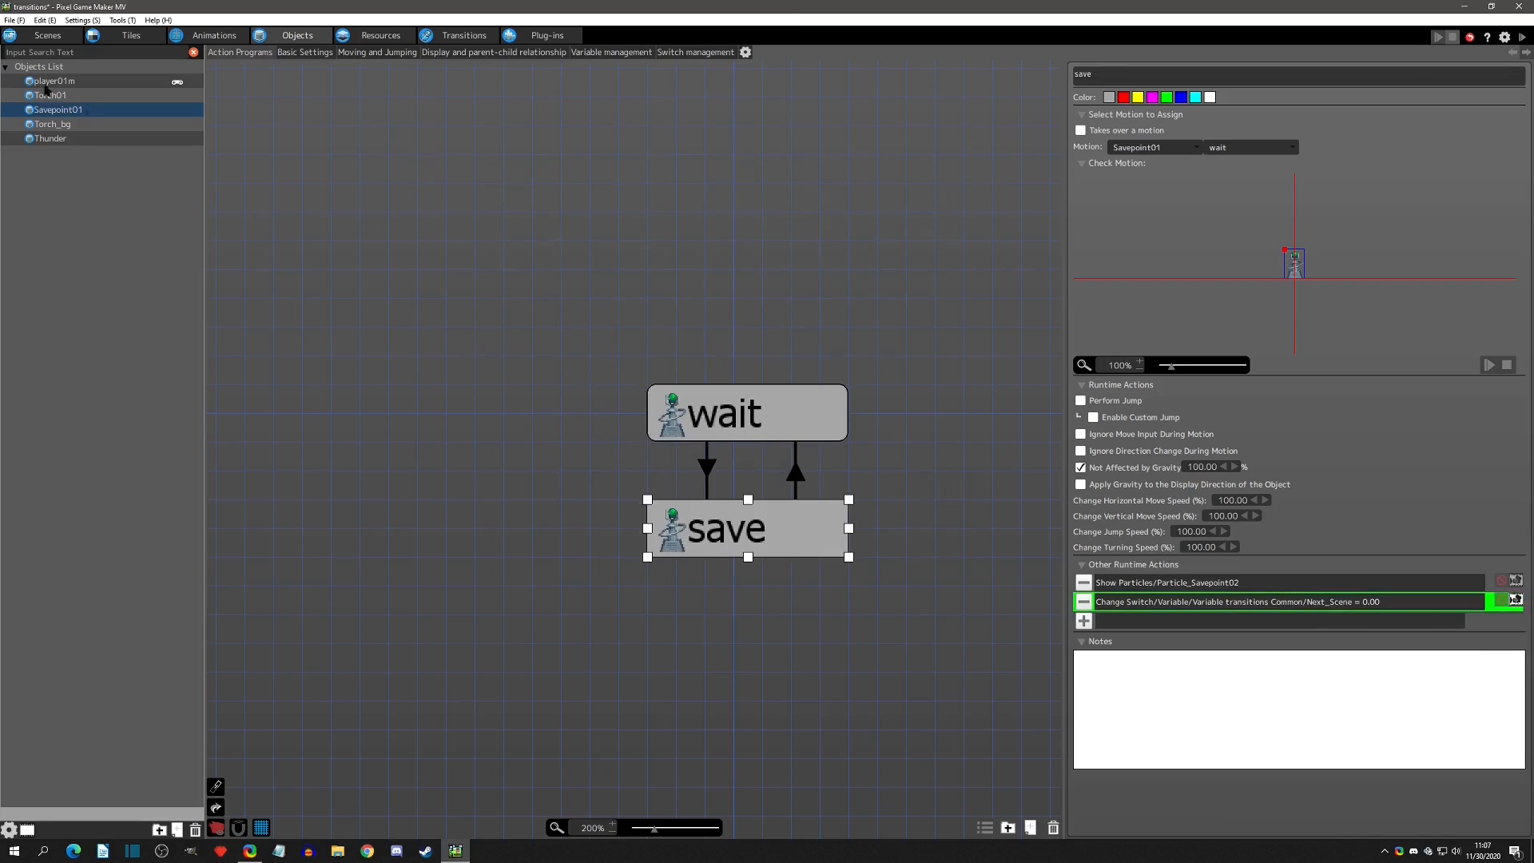
# Set the Next_Scene constant of the save point placed beside the player in the scene to 1
pyautogui.click(44, 37)
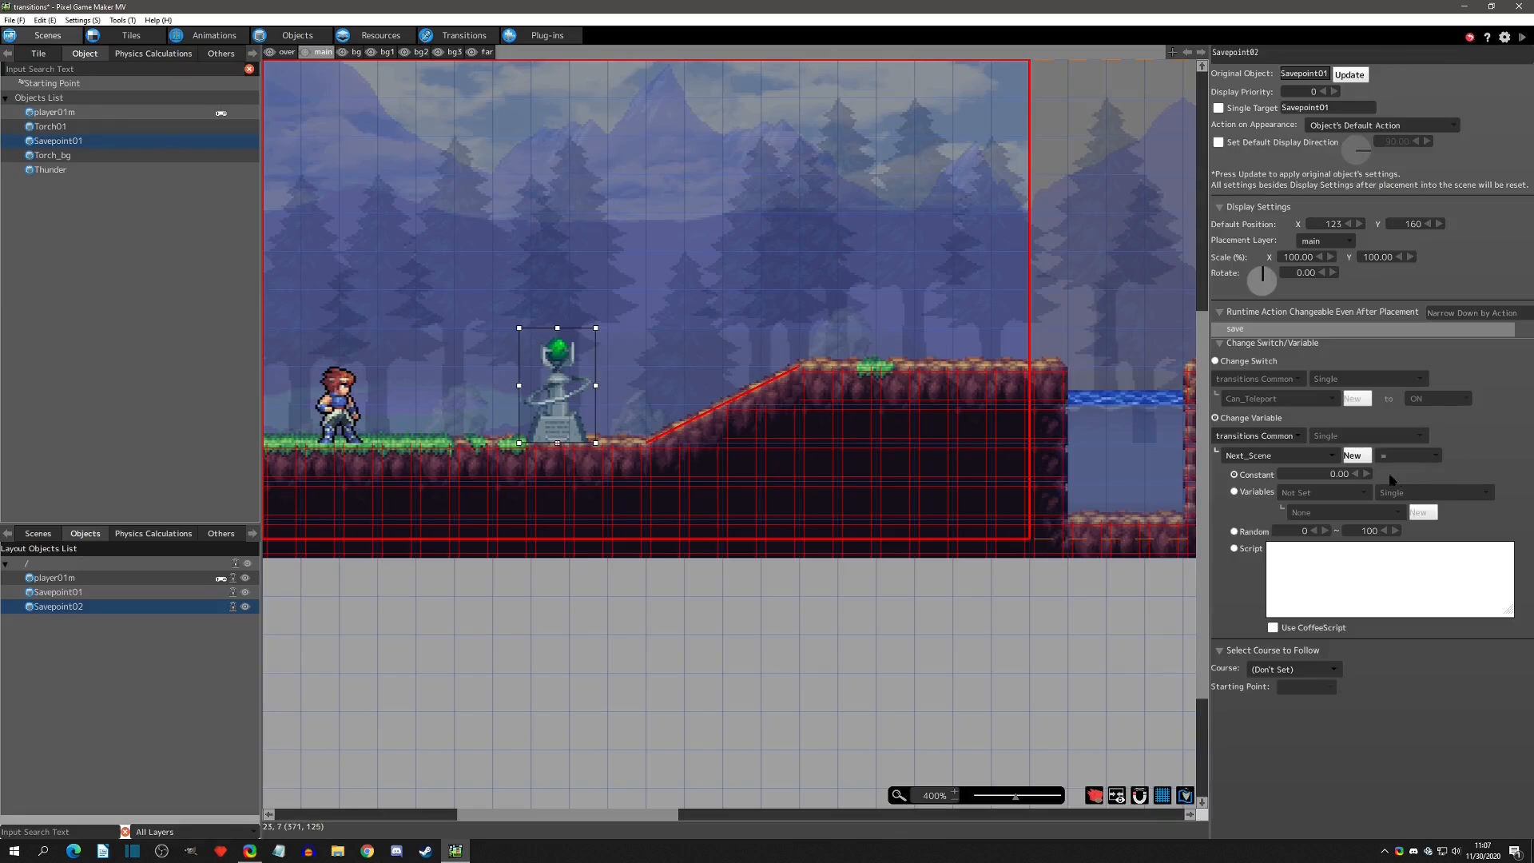
pyautogui.doubleClick(1326, 477)
pyautogui.write('1')
pyautogui.click(1450, 480)
# Place another Savepoint01 on top of the slope at X 246, Y 128 and set its Next_Scene constant to 2
pyautogui.click(56, 141)
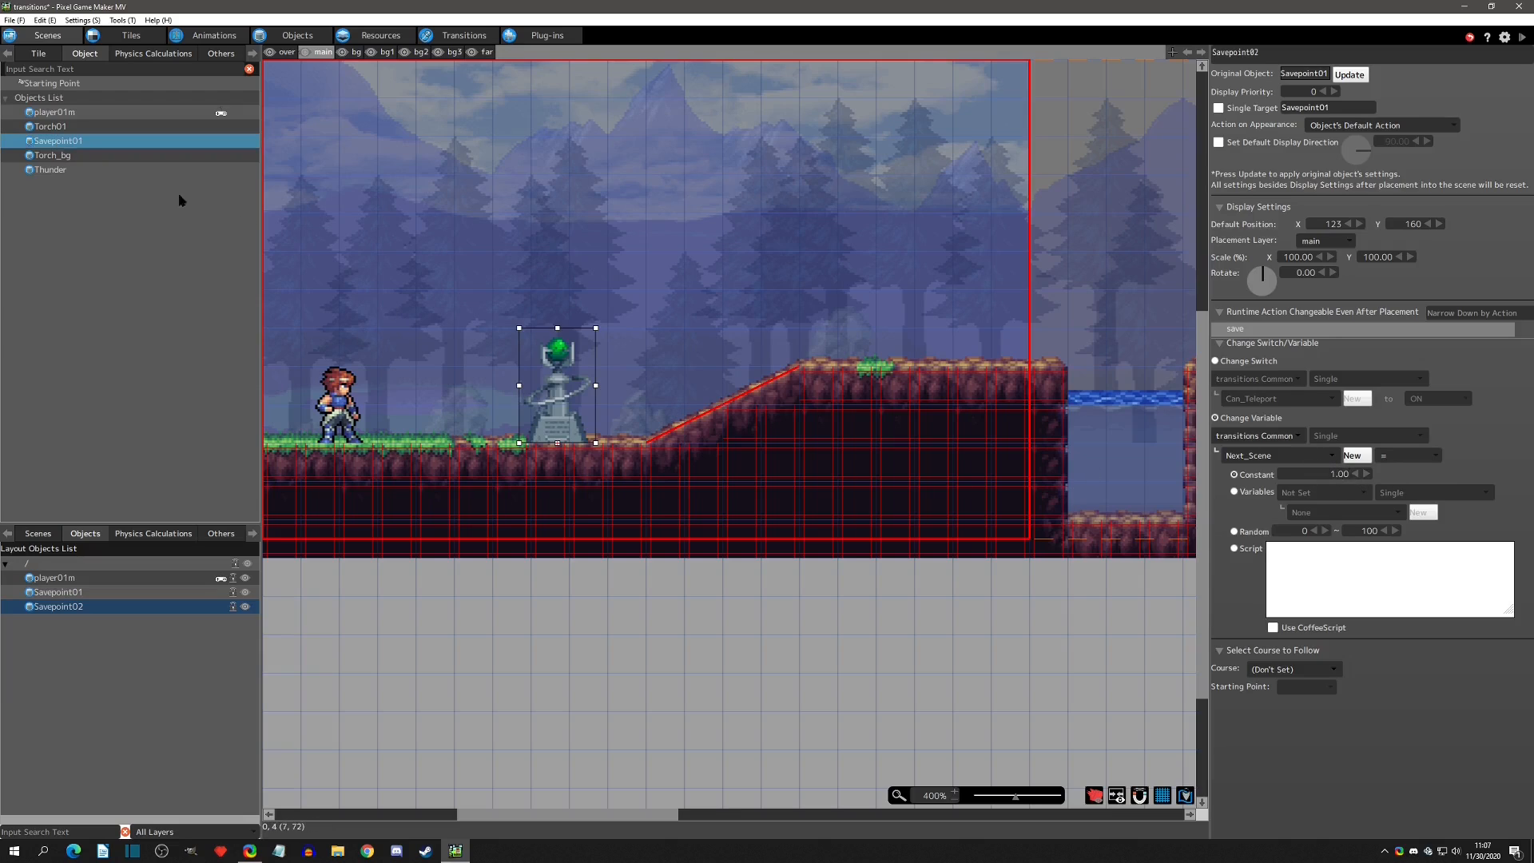
pyautogui.click(845, 295)
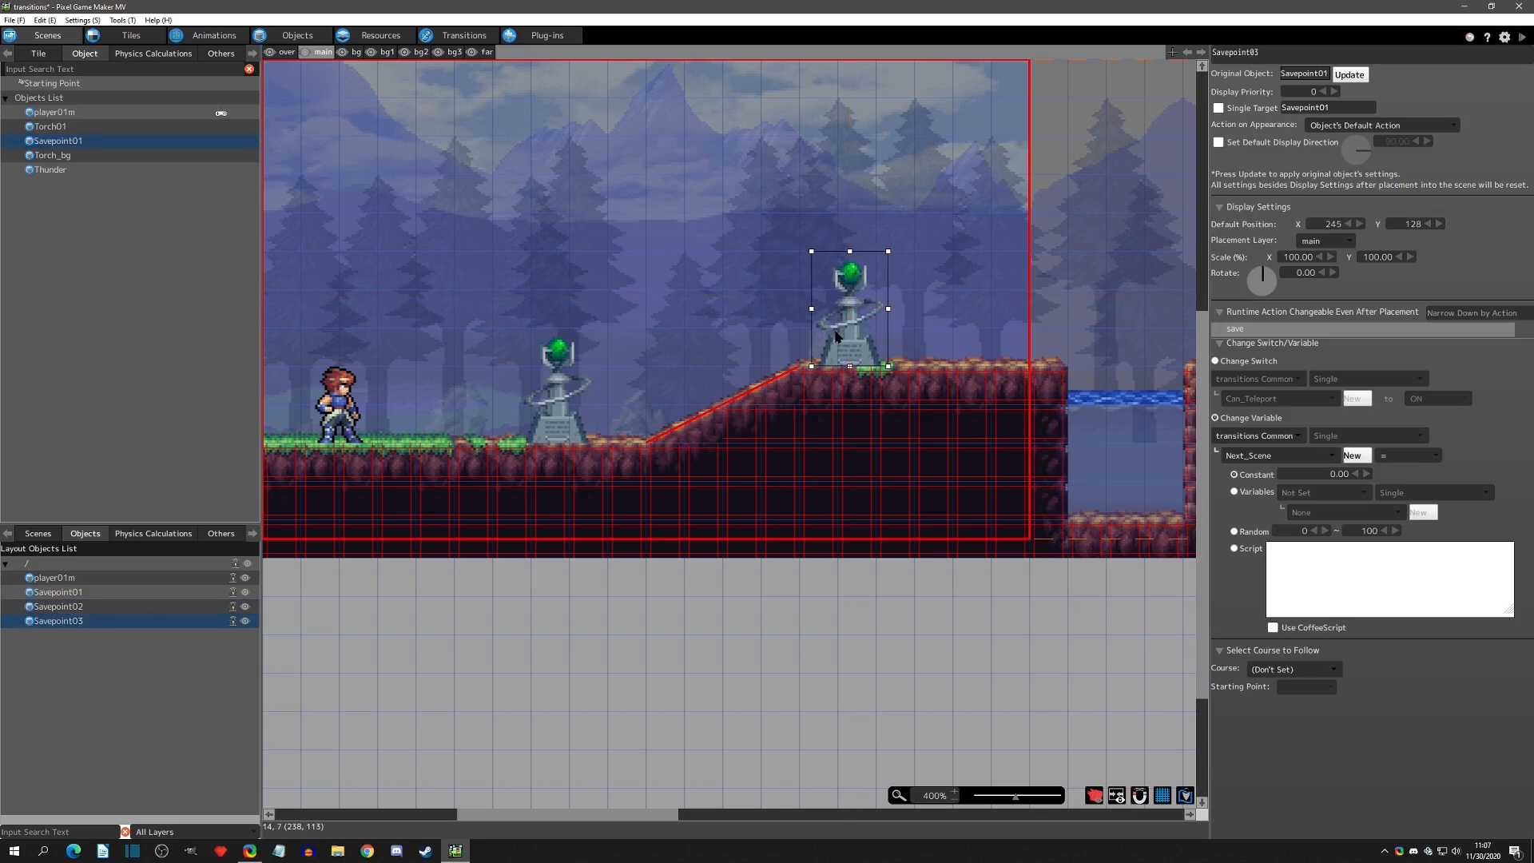
pyautogui.moveTo(837, 336); pyautogui.dragTo(838, 336)
pyautogui.doubleClick(1329, 473)
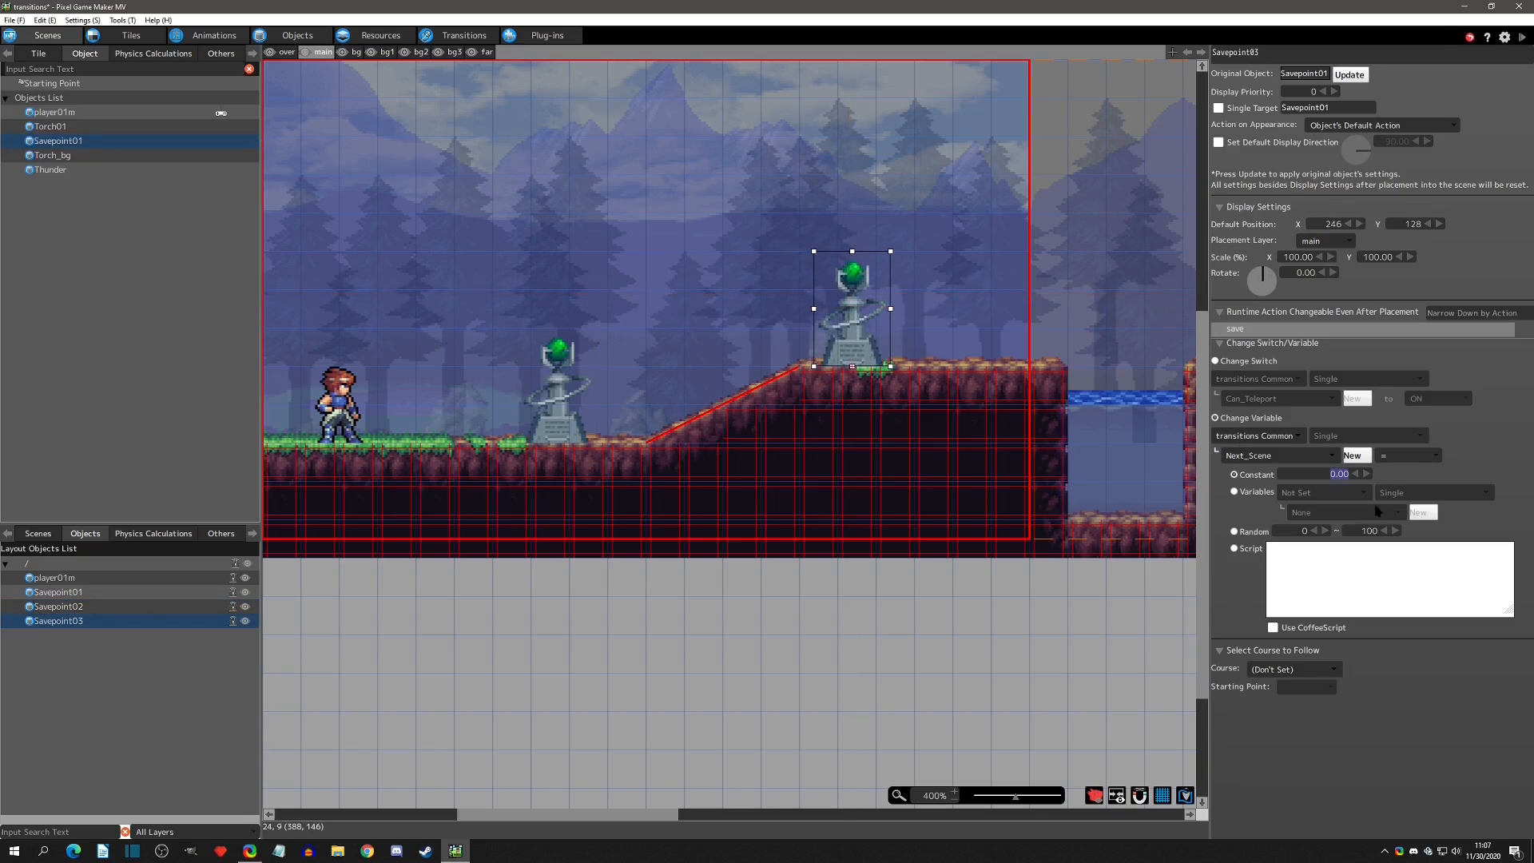
pyautogui.write('2')
pyautogui.click(550, 416)
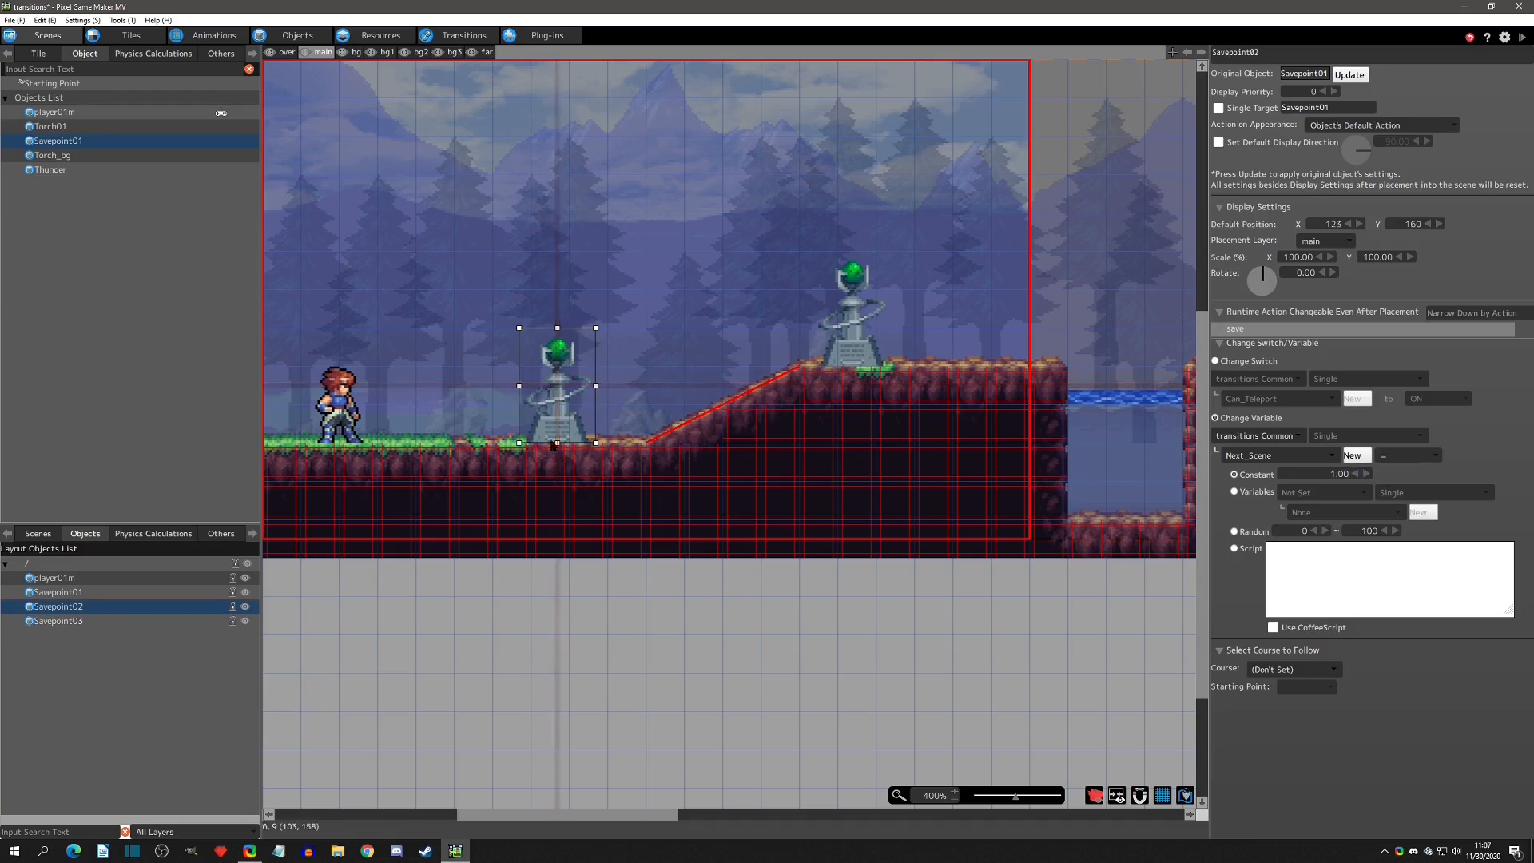
pyautogui.click(831, 317)
# Test play the Next_Scene transitions by walking the player toward the save points, and close the game window
pyautogui.click(1522, 37)
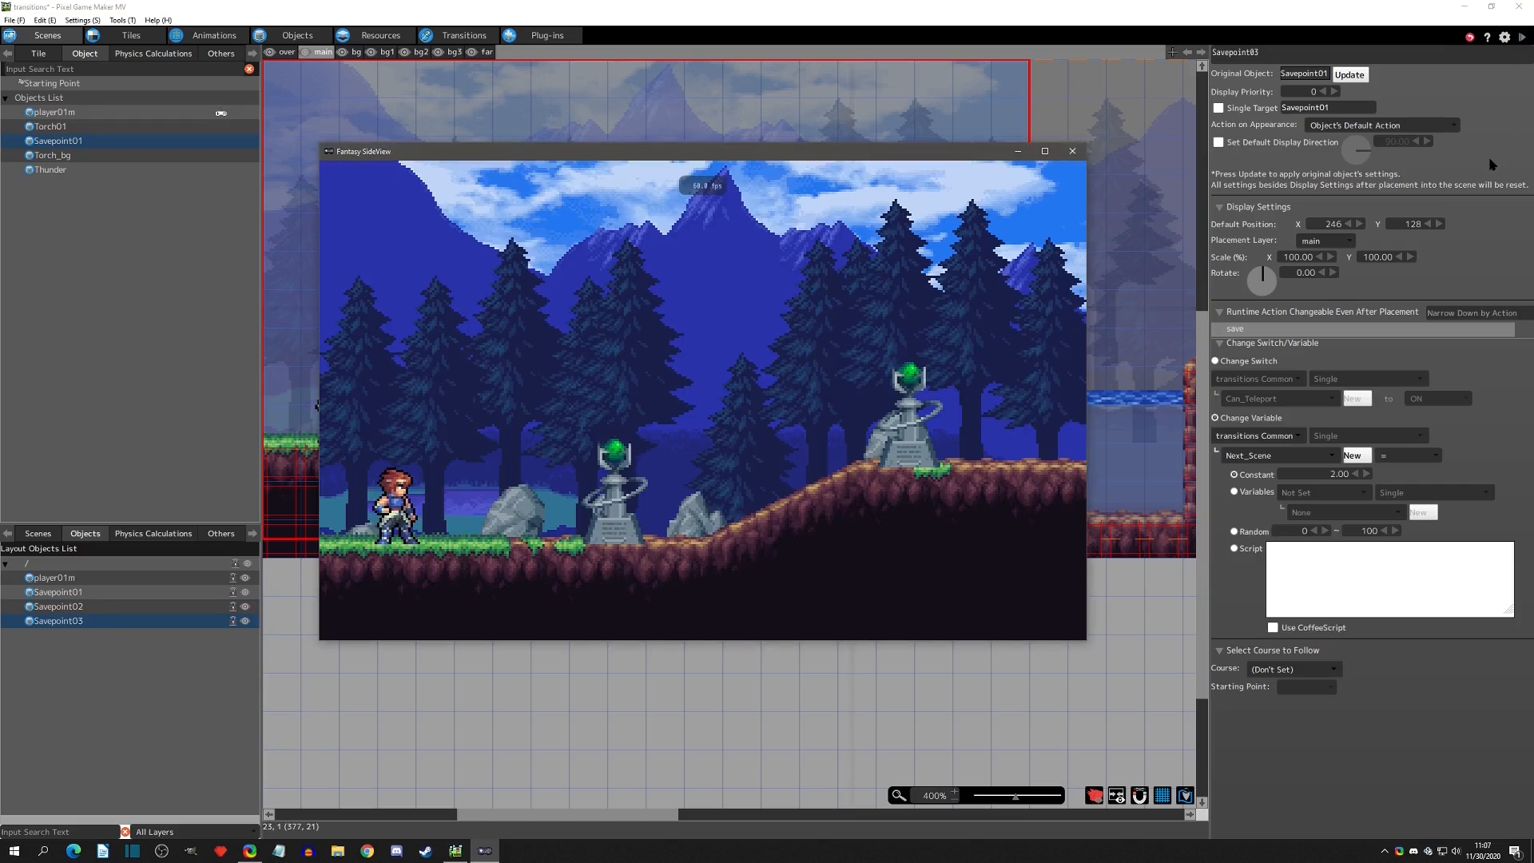
pyautogui.press('Right')
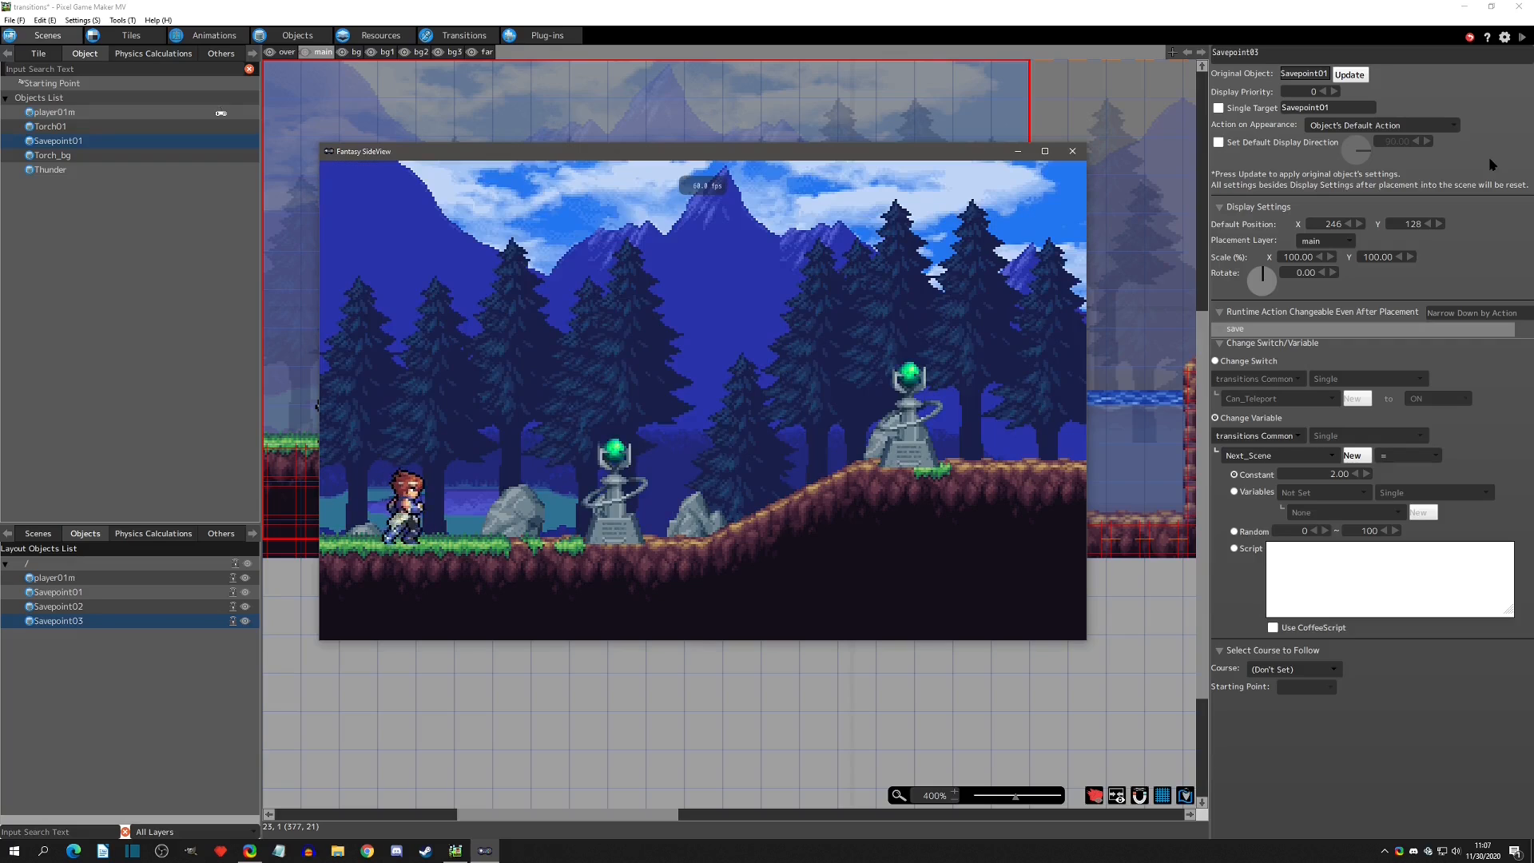
pyautogui.press('Right')
pyautogui.press('Right')
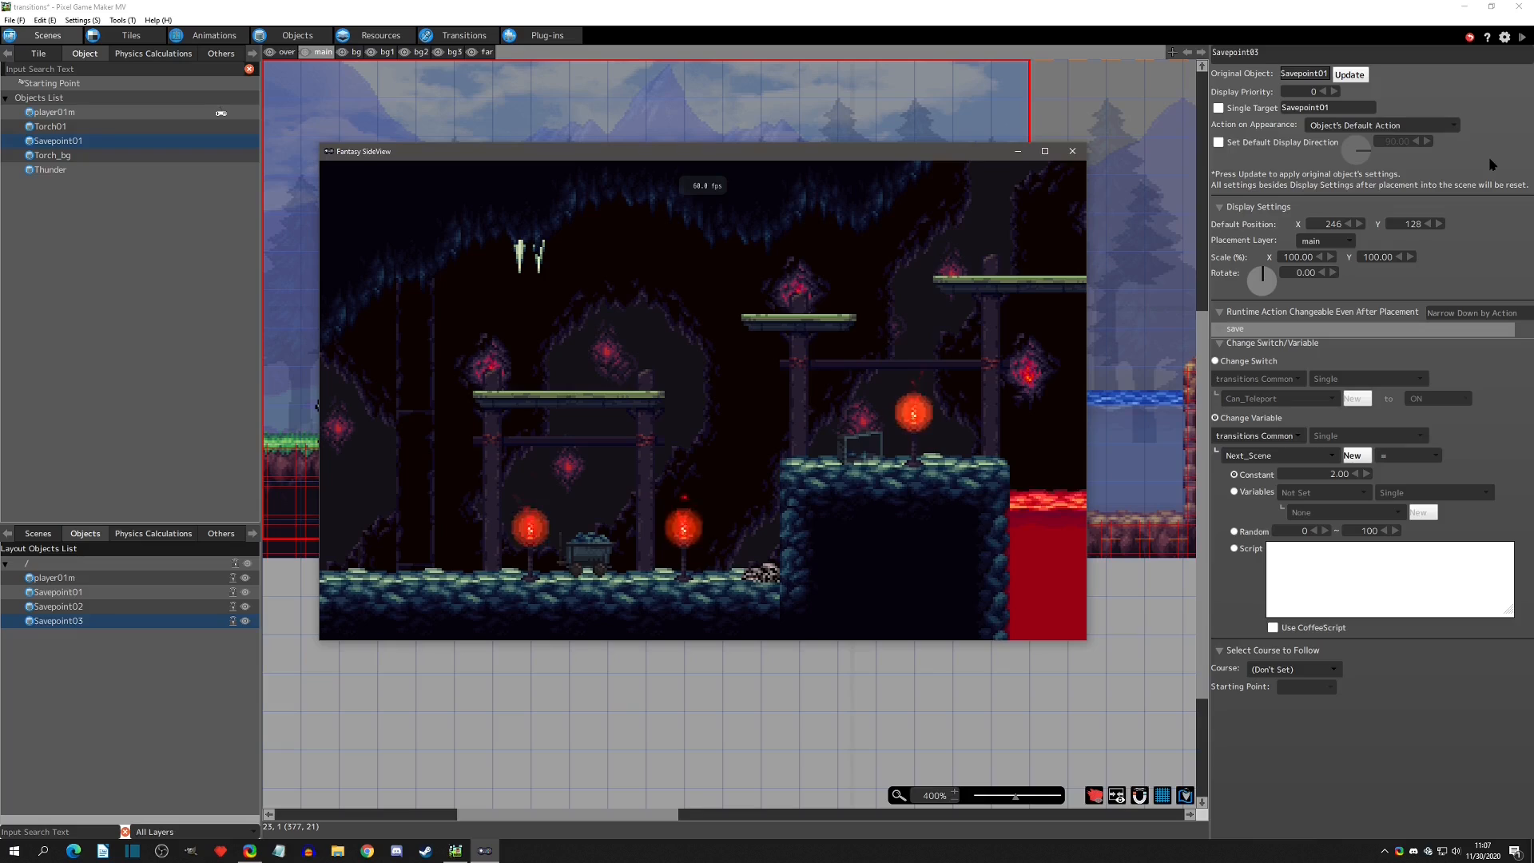
pyautogui.click(1073, 151)
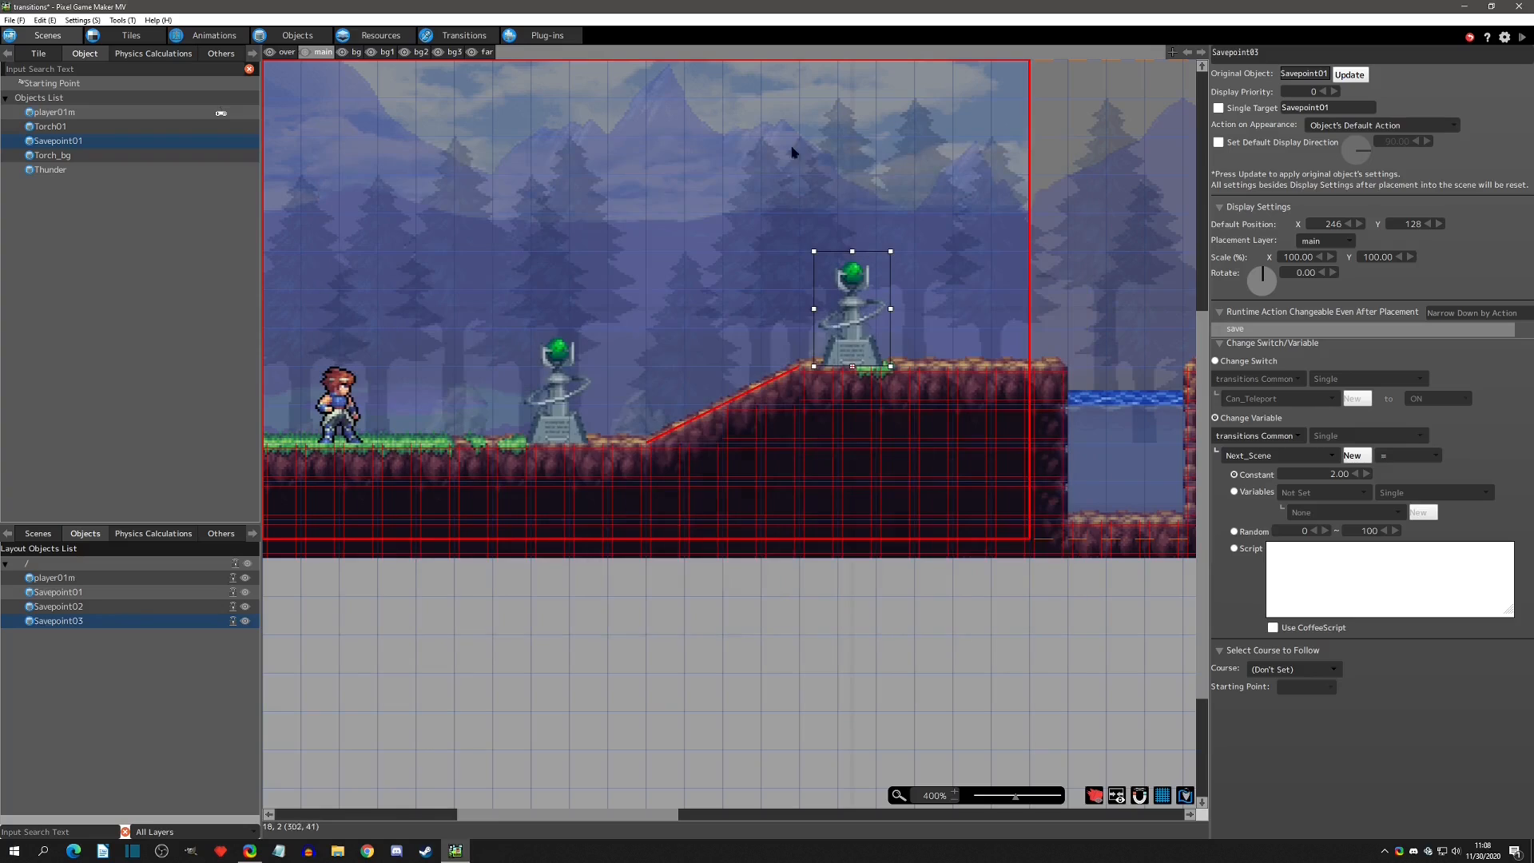
# Delete the stage01 to stage02 link and the stage02 scene from the screen flow
pyautogui.click(471, 35)
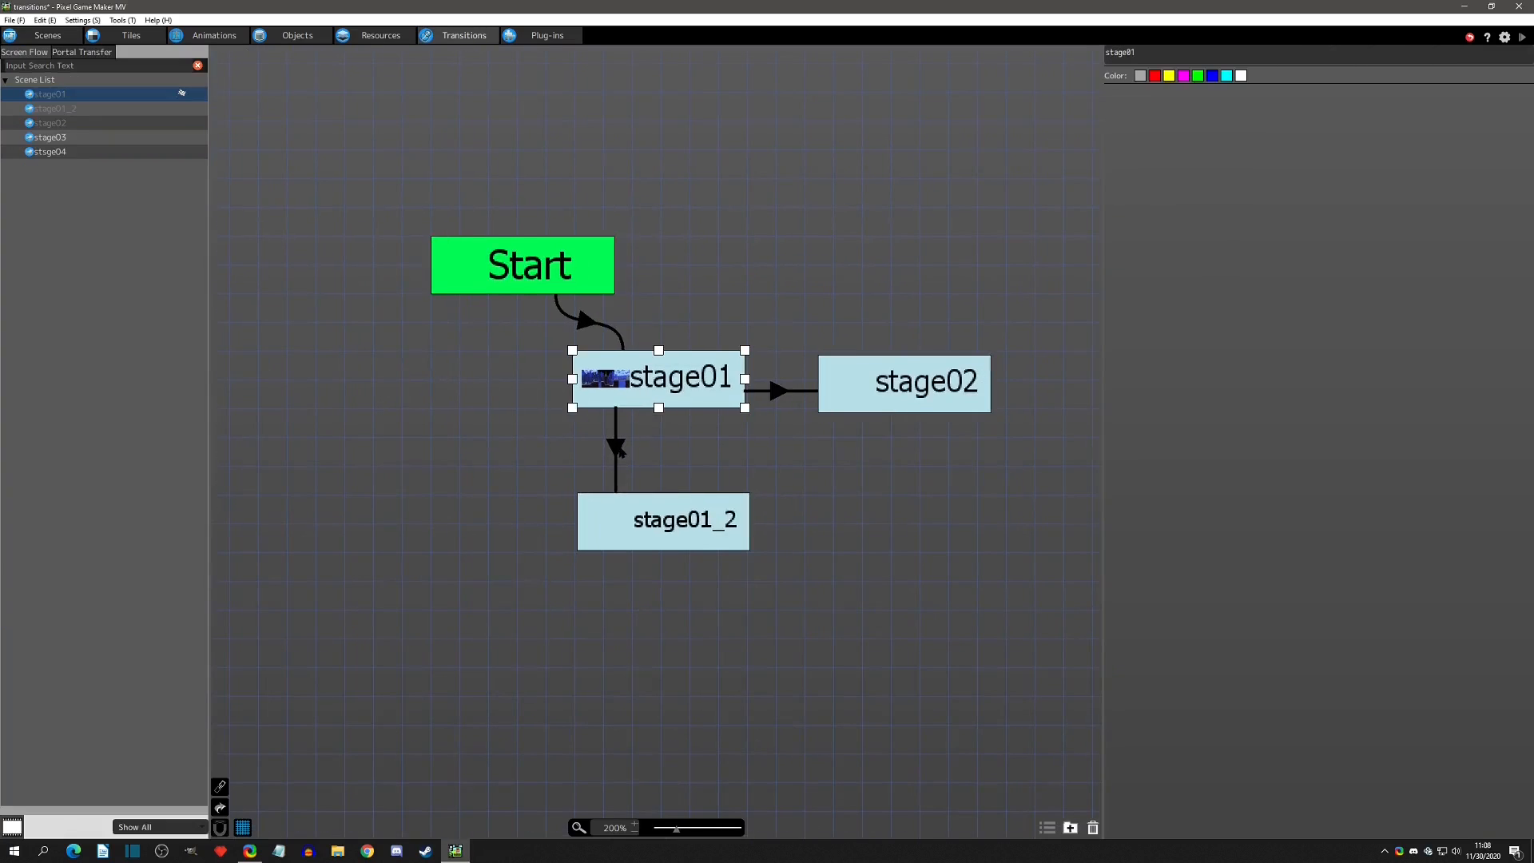
pyautogui.click(782, 393)
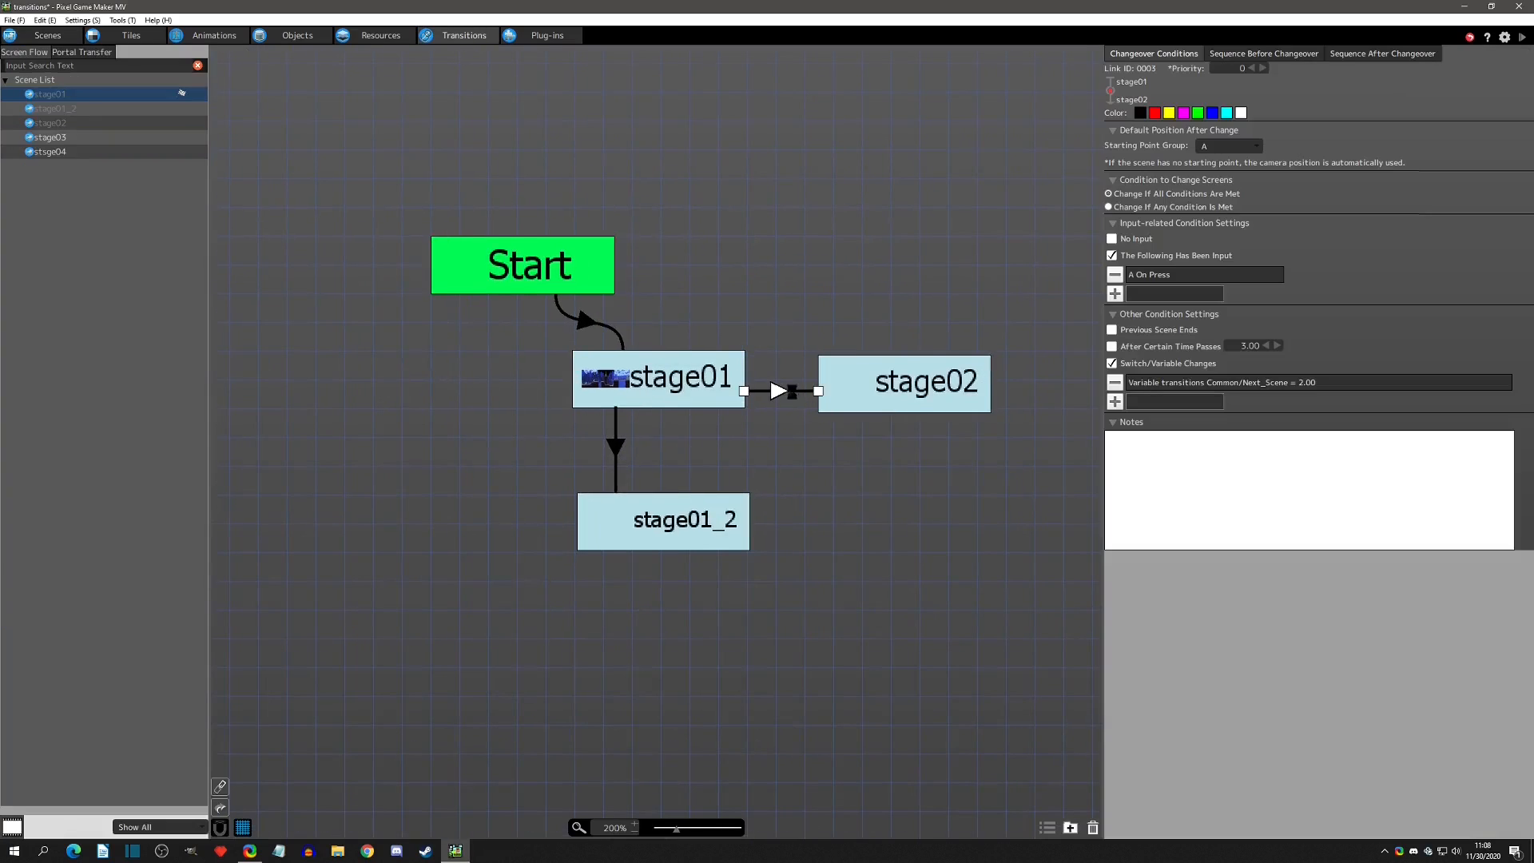
pyautogui.press('Delete')
pyautogui.click(852, 384)
pyautogui.press('Delete')
# Remove the Switch/Variable Changes condition from the stage01 to stage01_2 link and keep its Starting Point Group at A
pyautogui.click(632, 449)
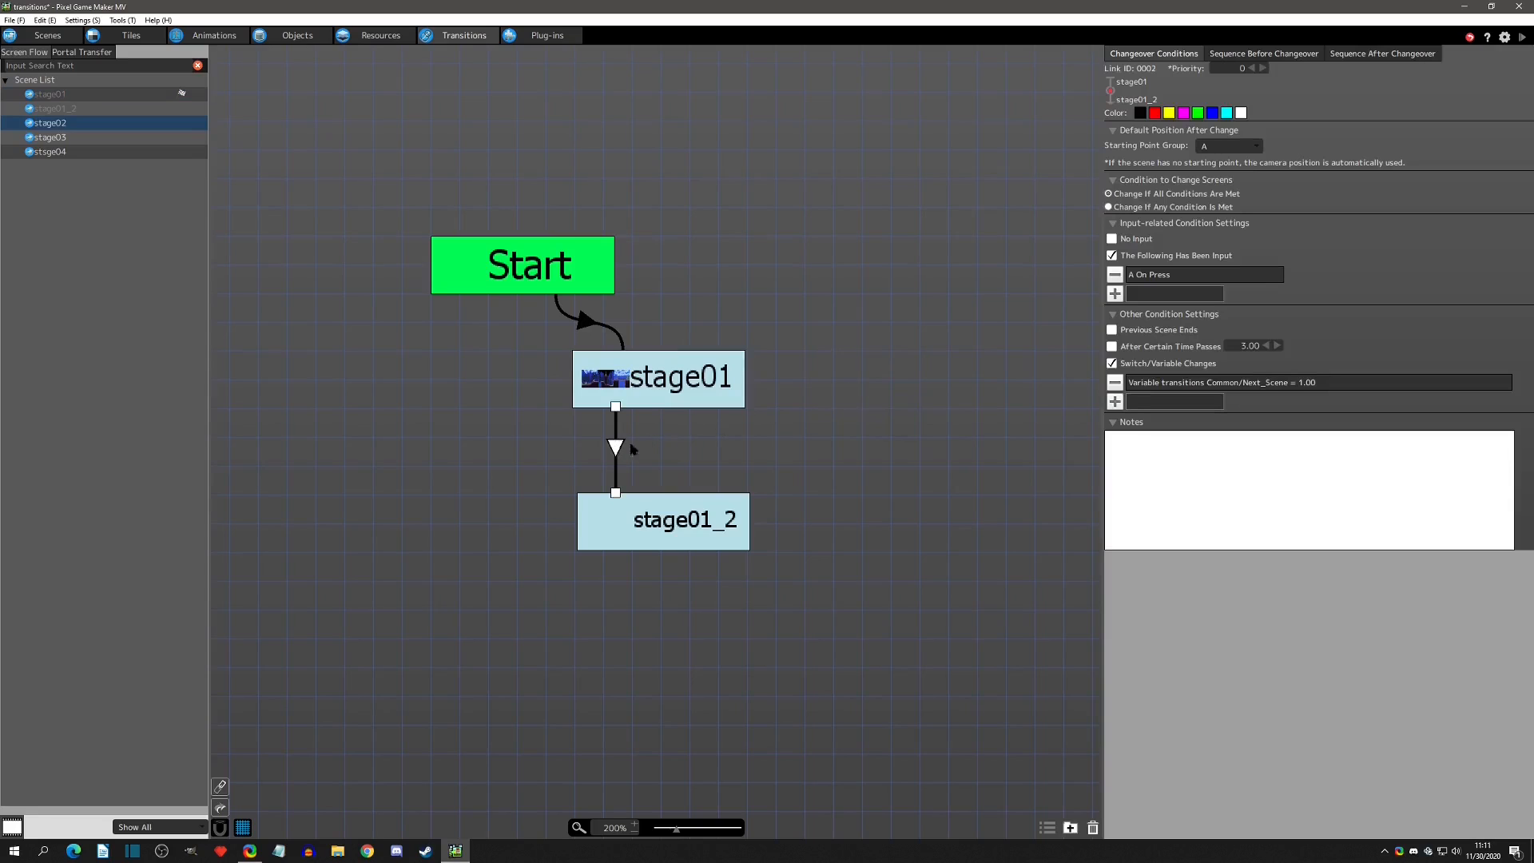
pyautogui.click(1114, 383)
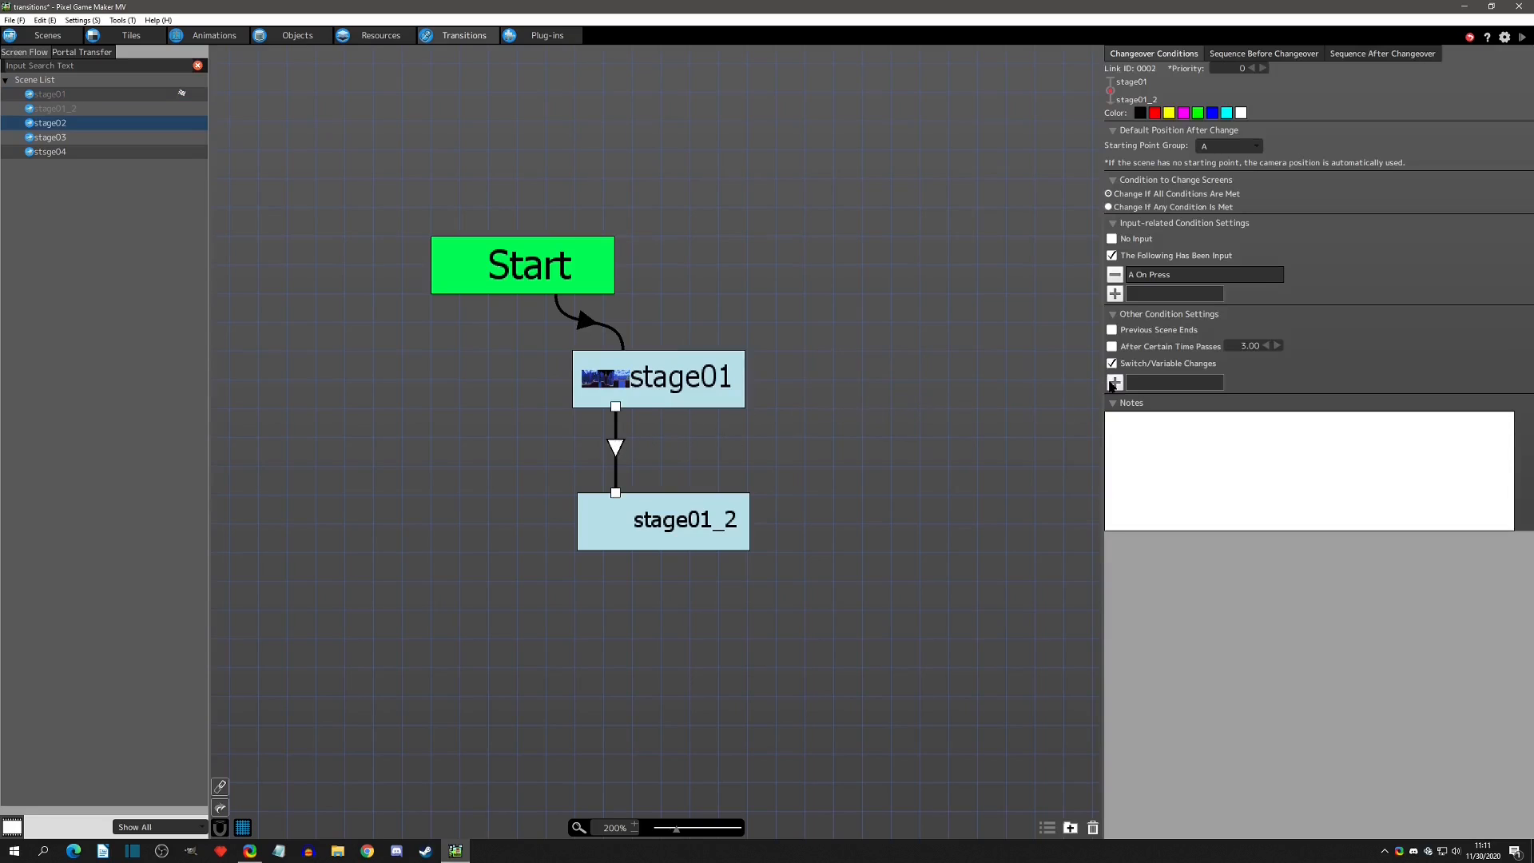
pyautogui.click(1113, 365)
pyautogui.click(1260, 149)
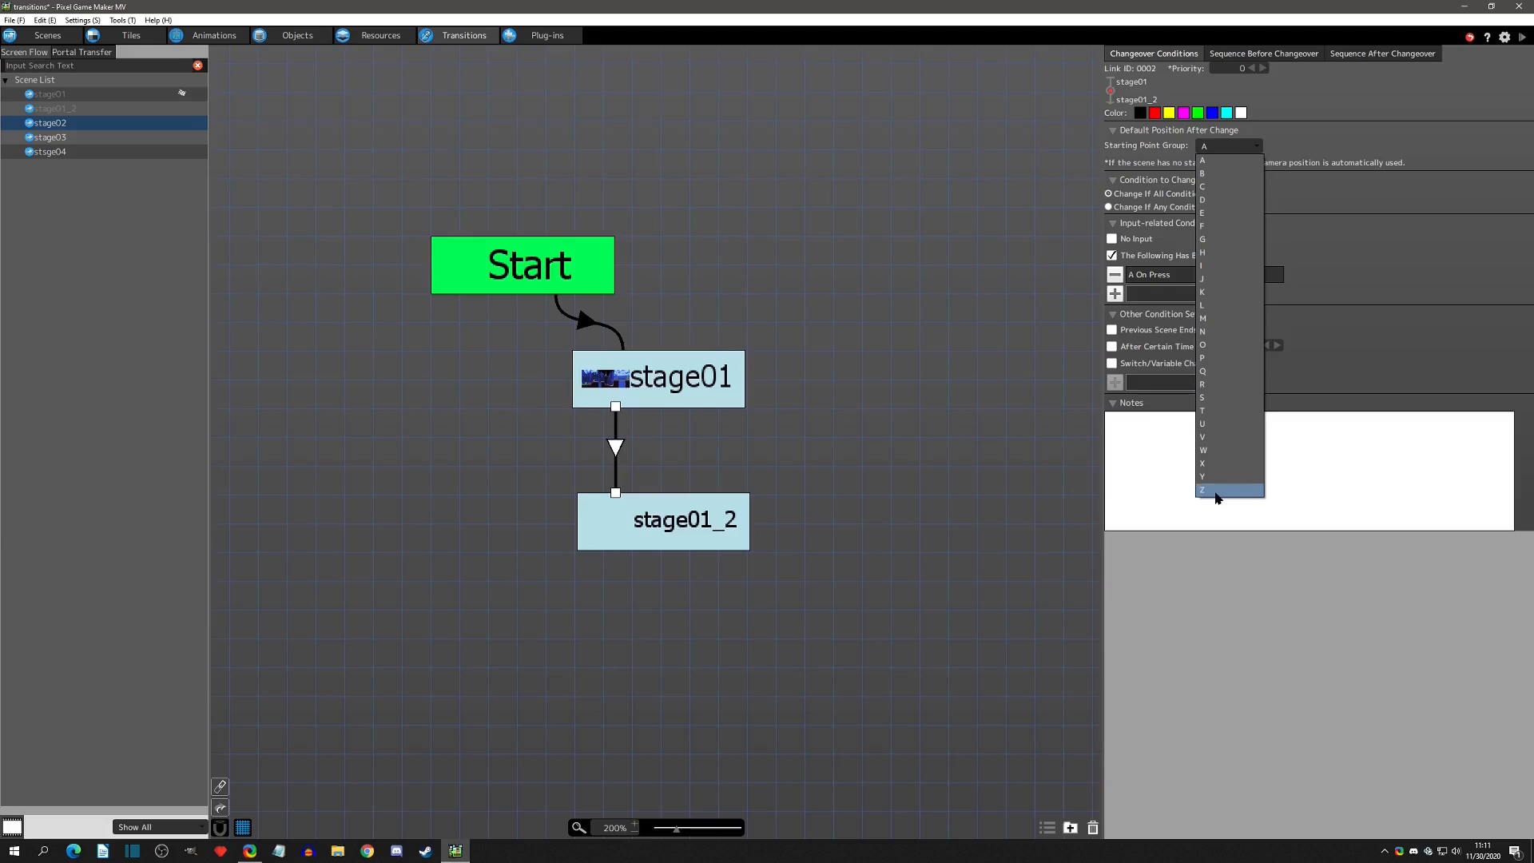
pyautogui.click(1211, 161)
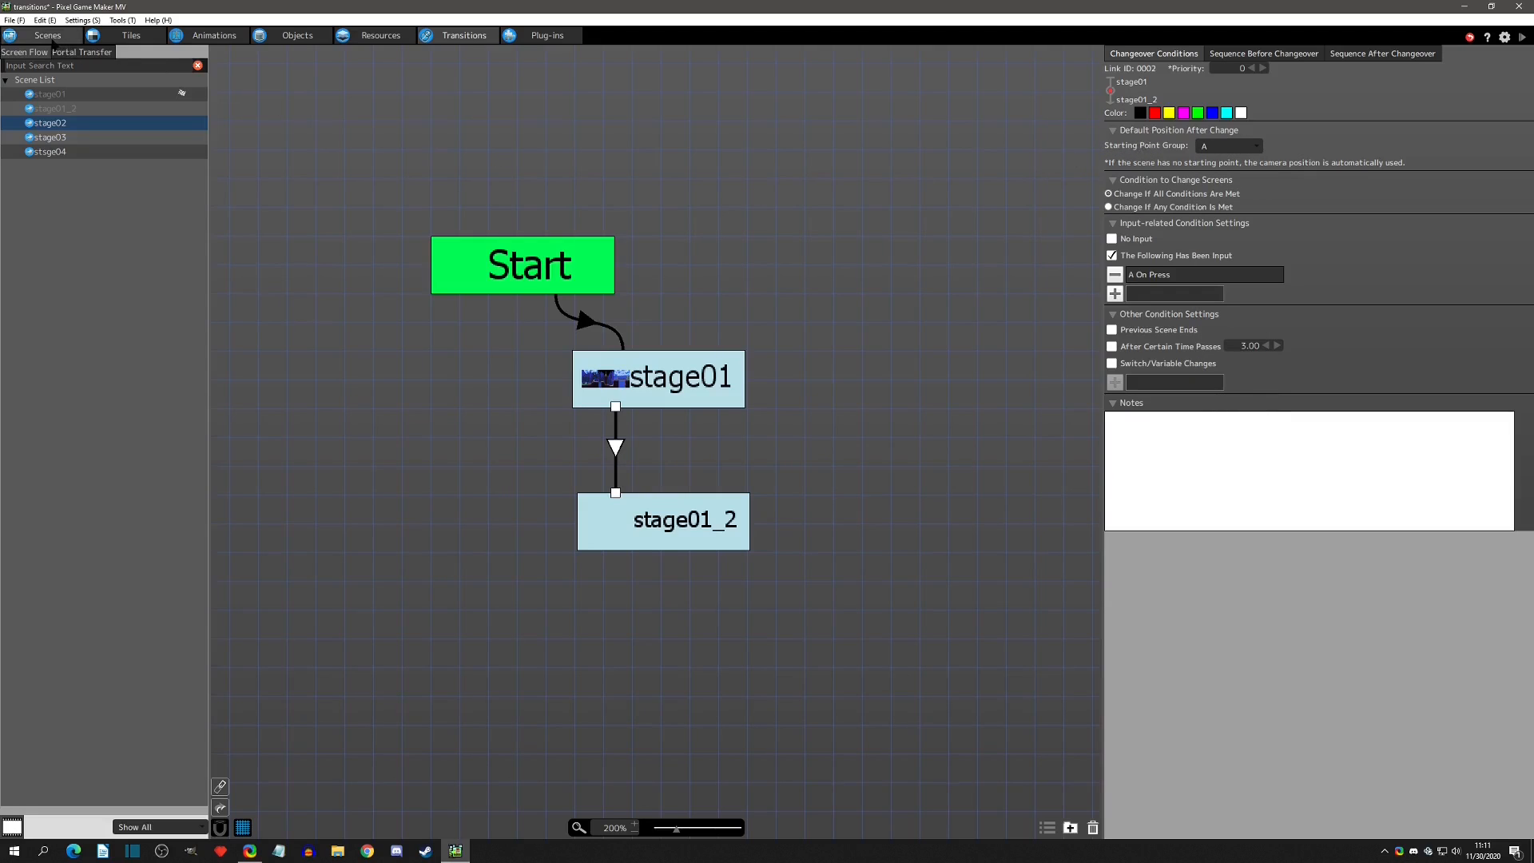
# Place a second player01m in the scene beside the existing one and delete the extra copy
pyautogui.click(47, 35)
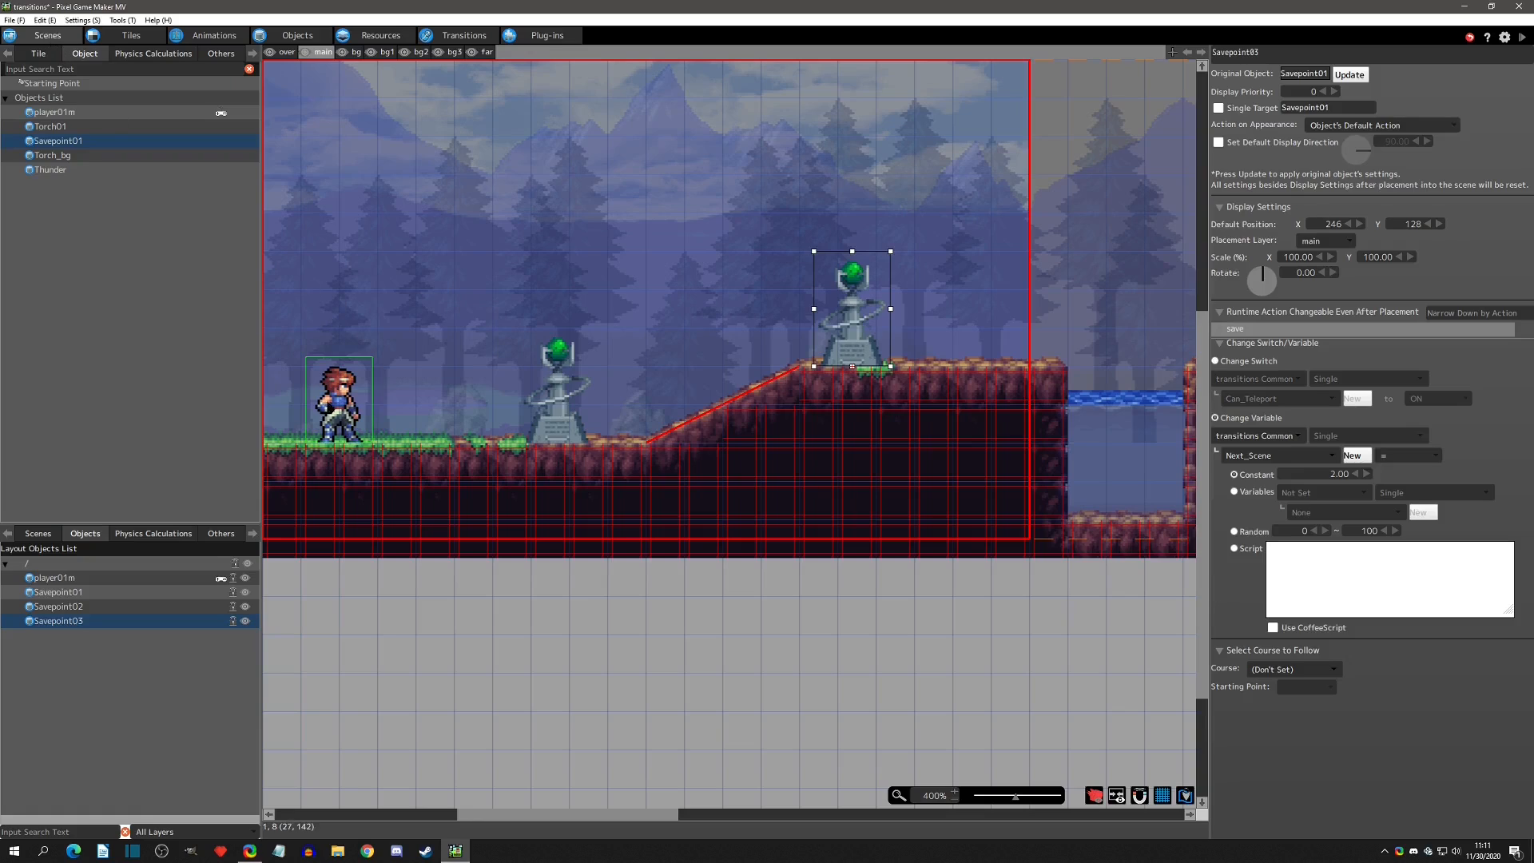
pyautogui.click(329, 399)
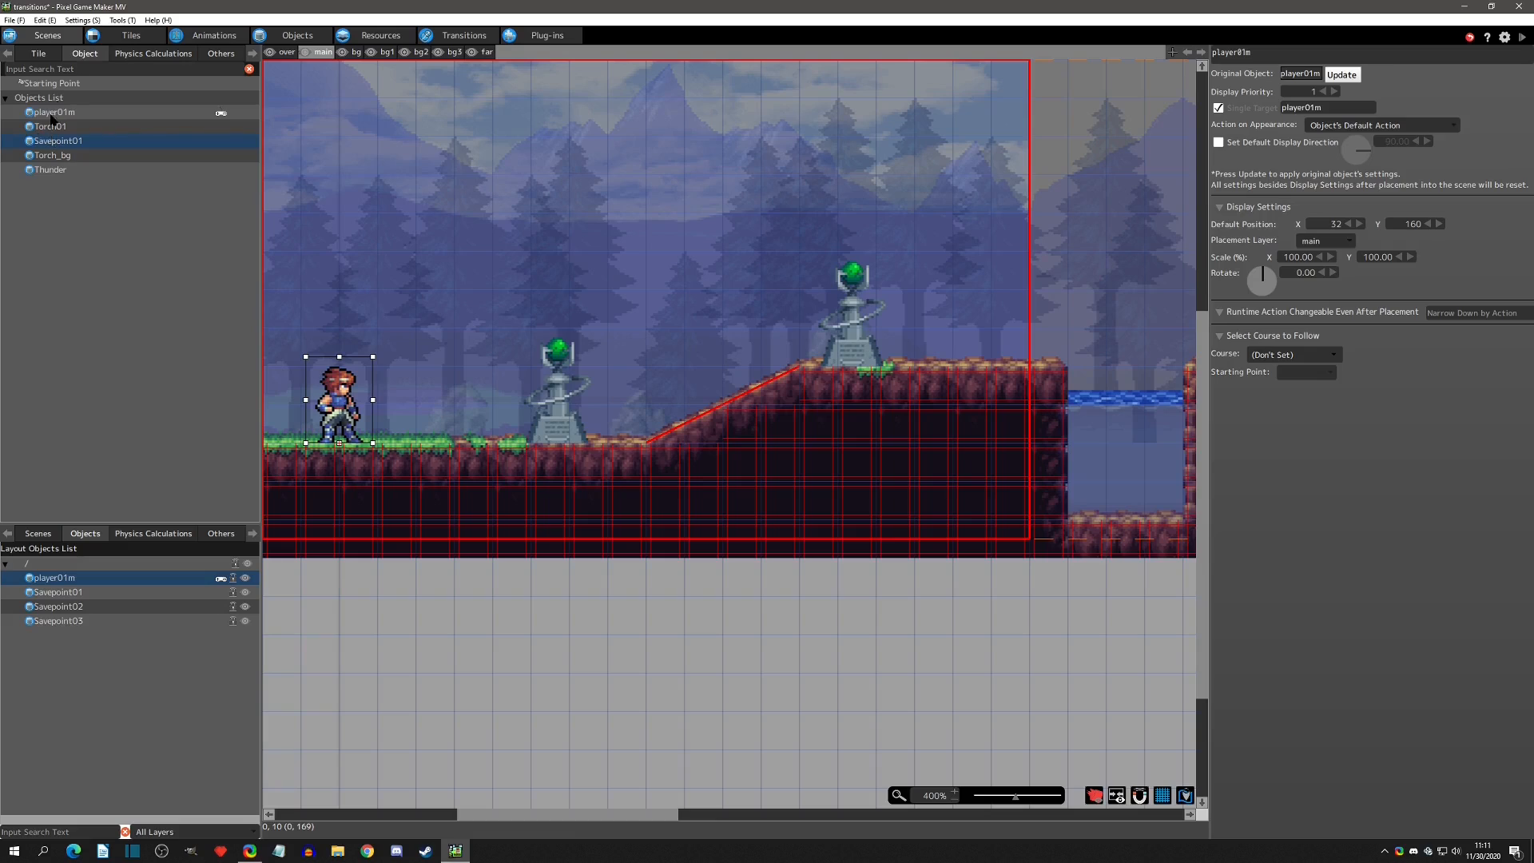
pyautogui.click(62, 113)
pyautogui.moveTo(64, 113); pyautogui.dragTo(413, 427)
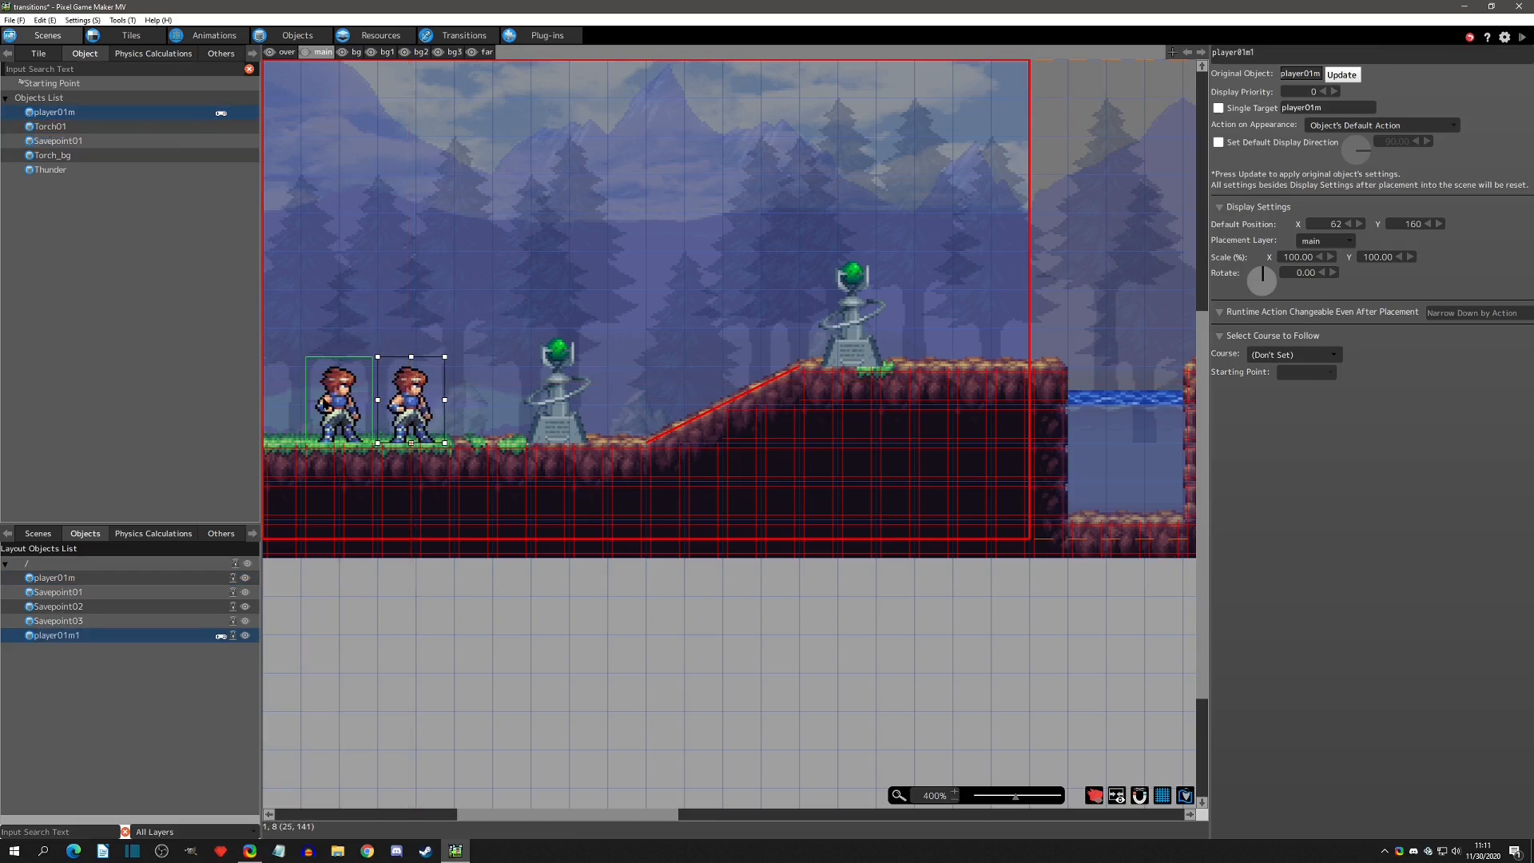
pyautogui.press('Delete')
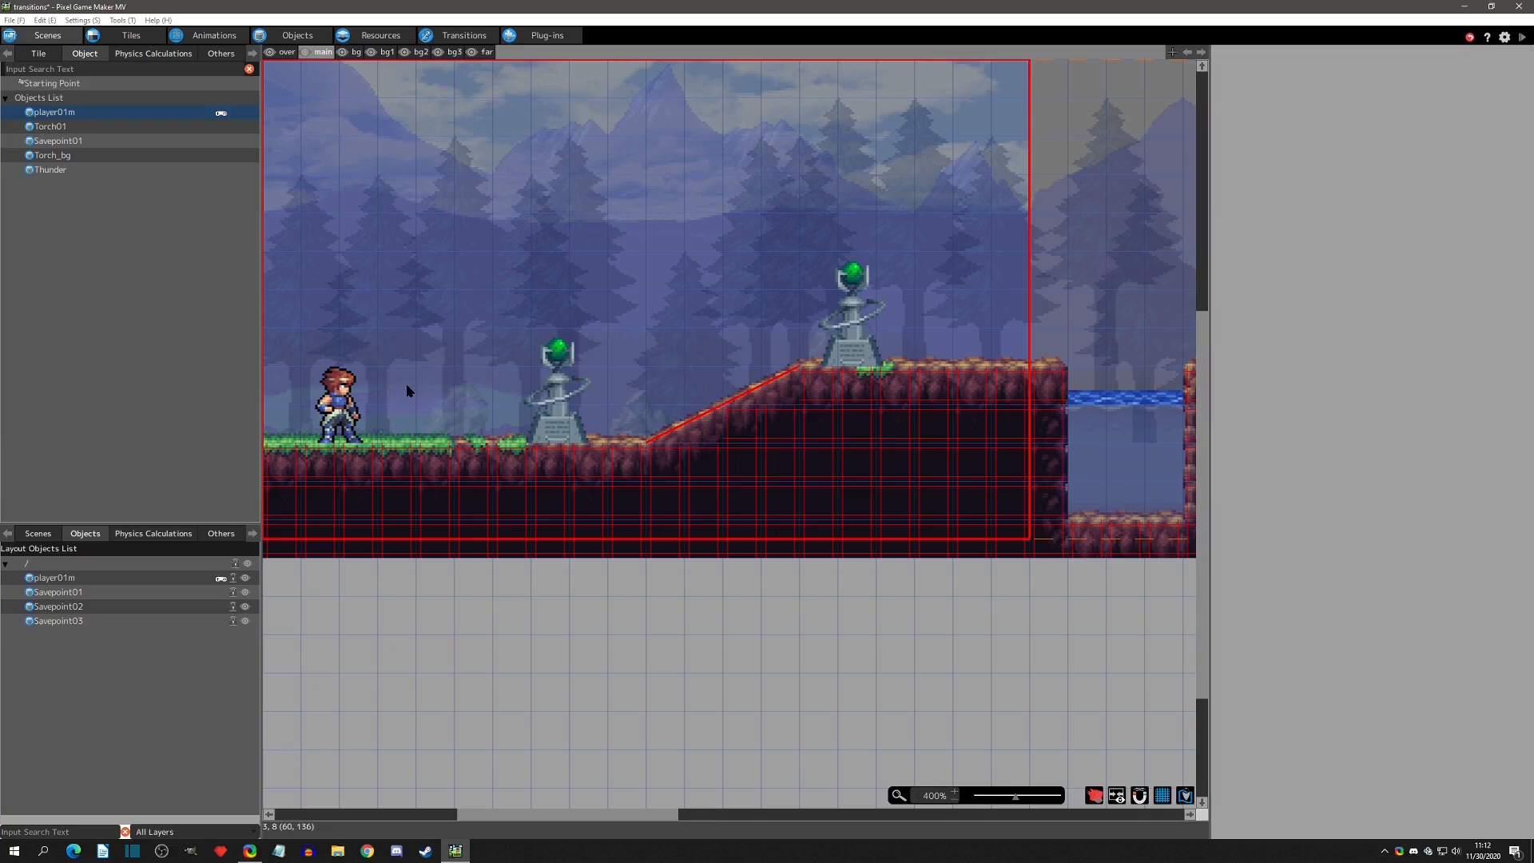
# Replace the placed player01m with a group A Starting Point positioned at about X 32, Y 104
pyautogui.click(352, 390)
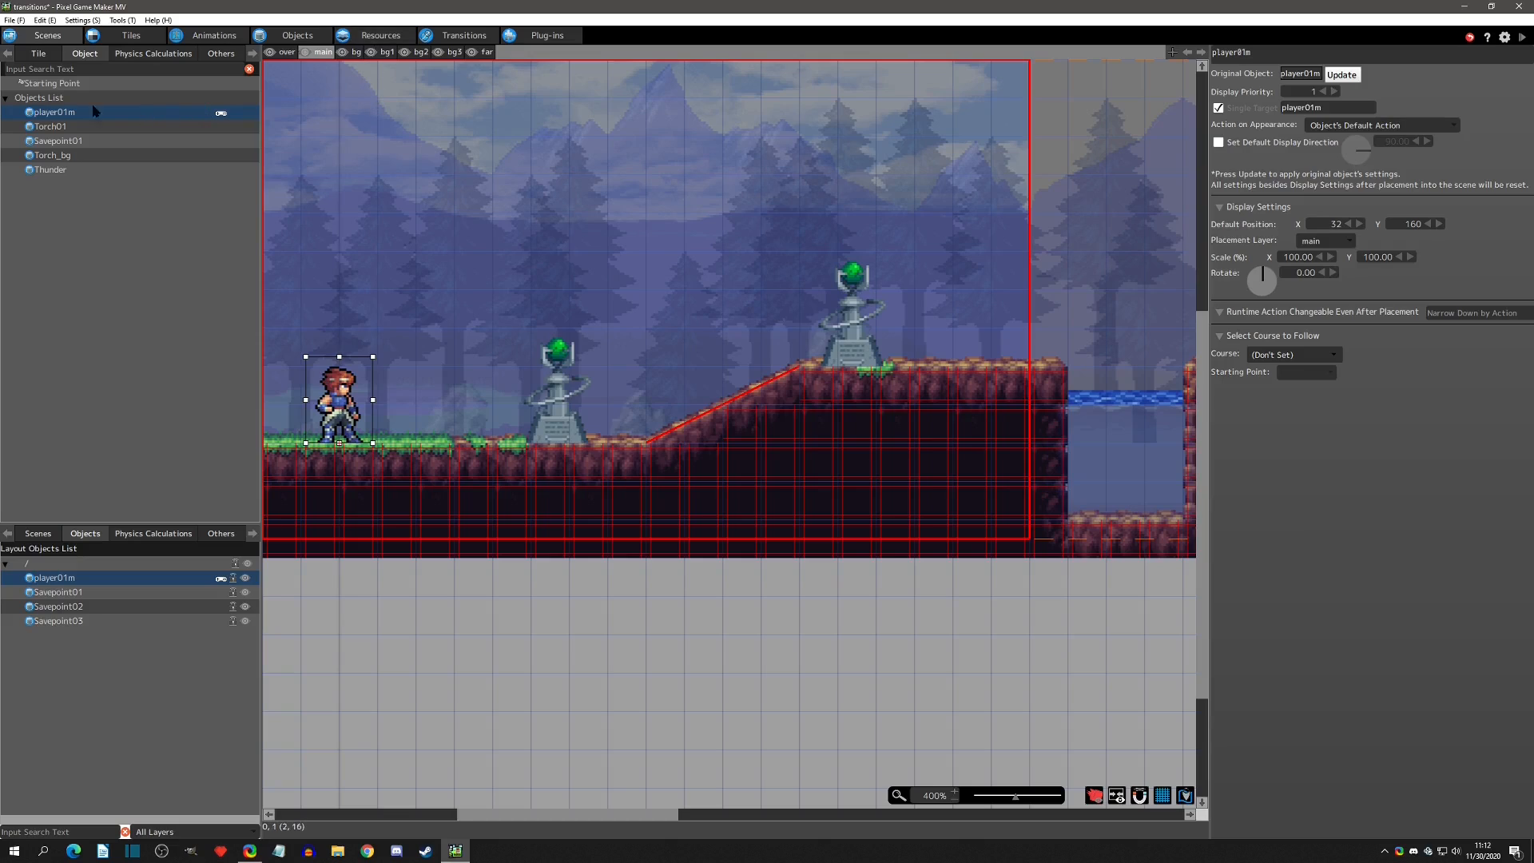
pyautogui.click(69, 84)
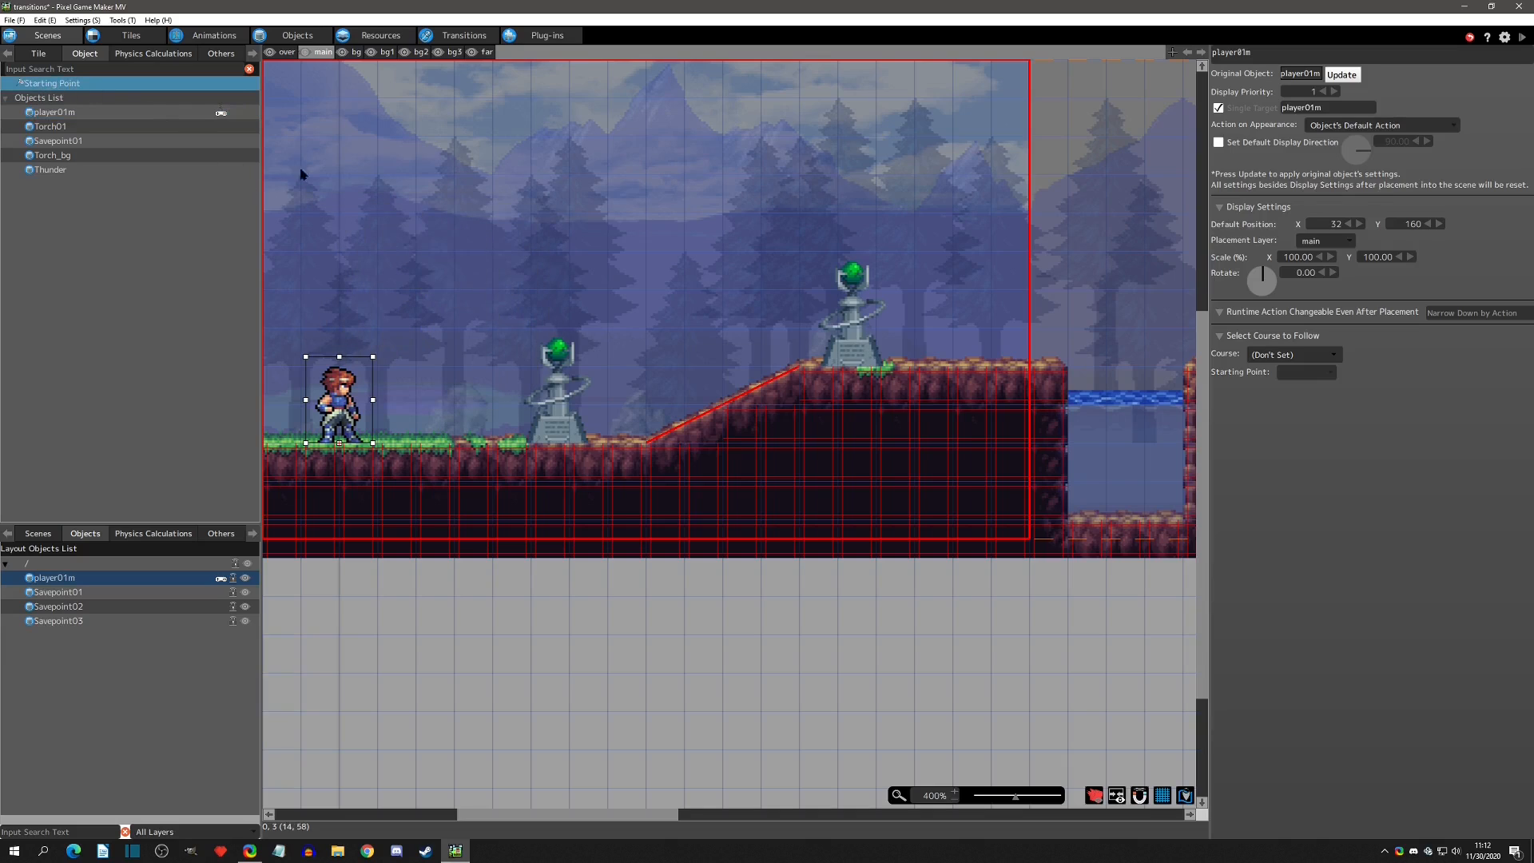
pyautogui.click(429, 219)
pyautogui.moveTo(432, 216)
pyautogui.mouseDown()
pyautogui.moveTo(442, 321)
pyautogui.moveTo(389, 280)
pyautogui.moveTo(389, 293)
pyautogui.moveTo(417, 290)
pyautogui.moveTo(376, 286)
pyautogui.moveTo(413, 307)
pyautogui.mouseUp()
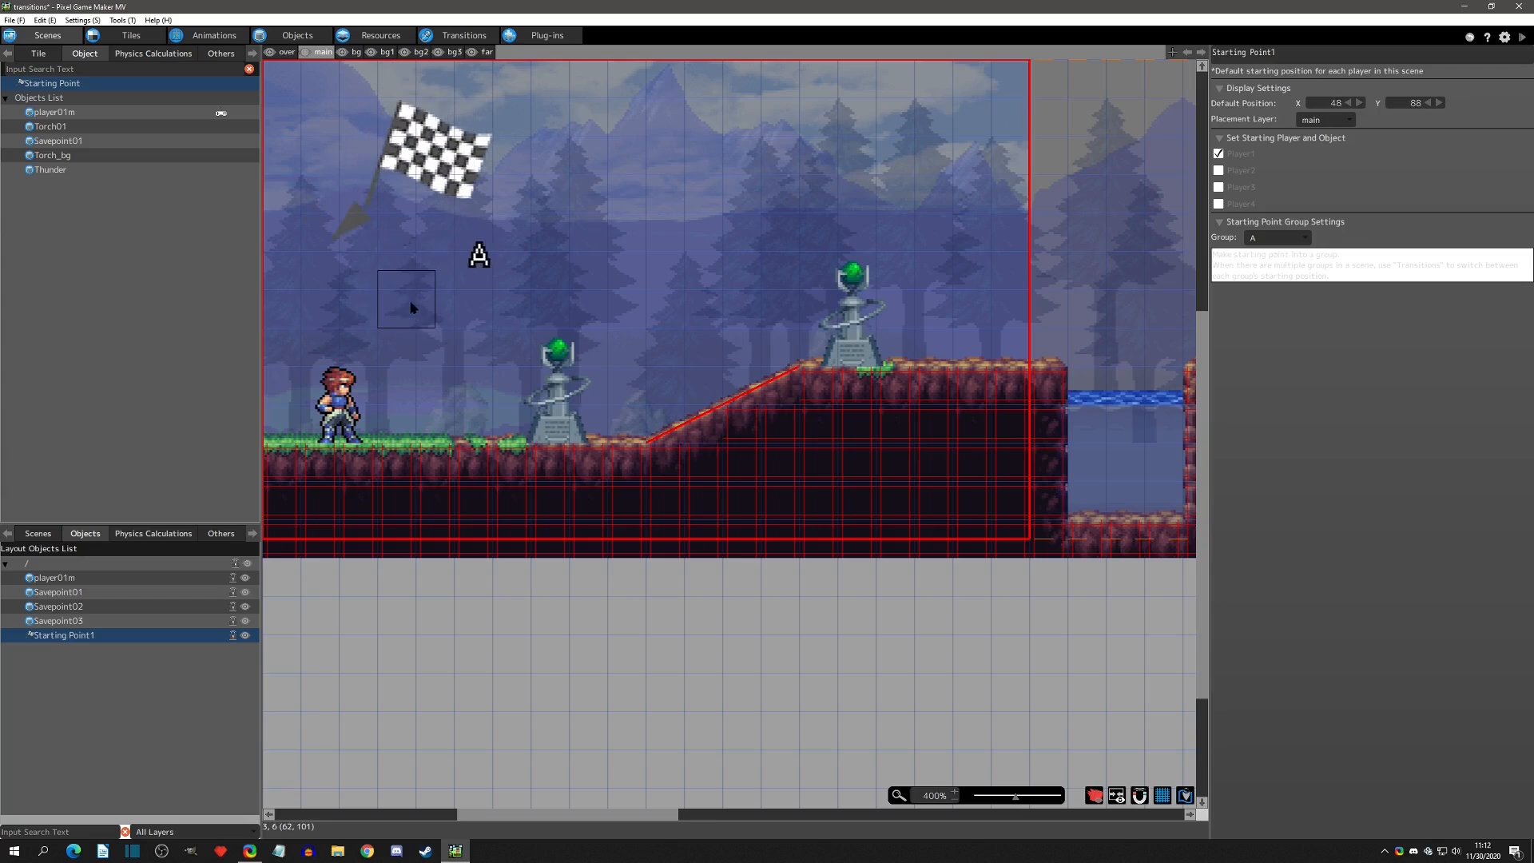
pyautogui.click(356, 397)
pyautogui.press('Delete')
pyautogui.moveTo(412, 307); pyautogui.dragTo(369, 342)
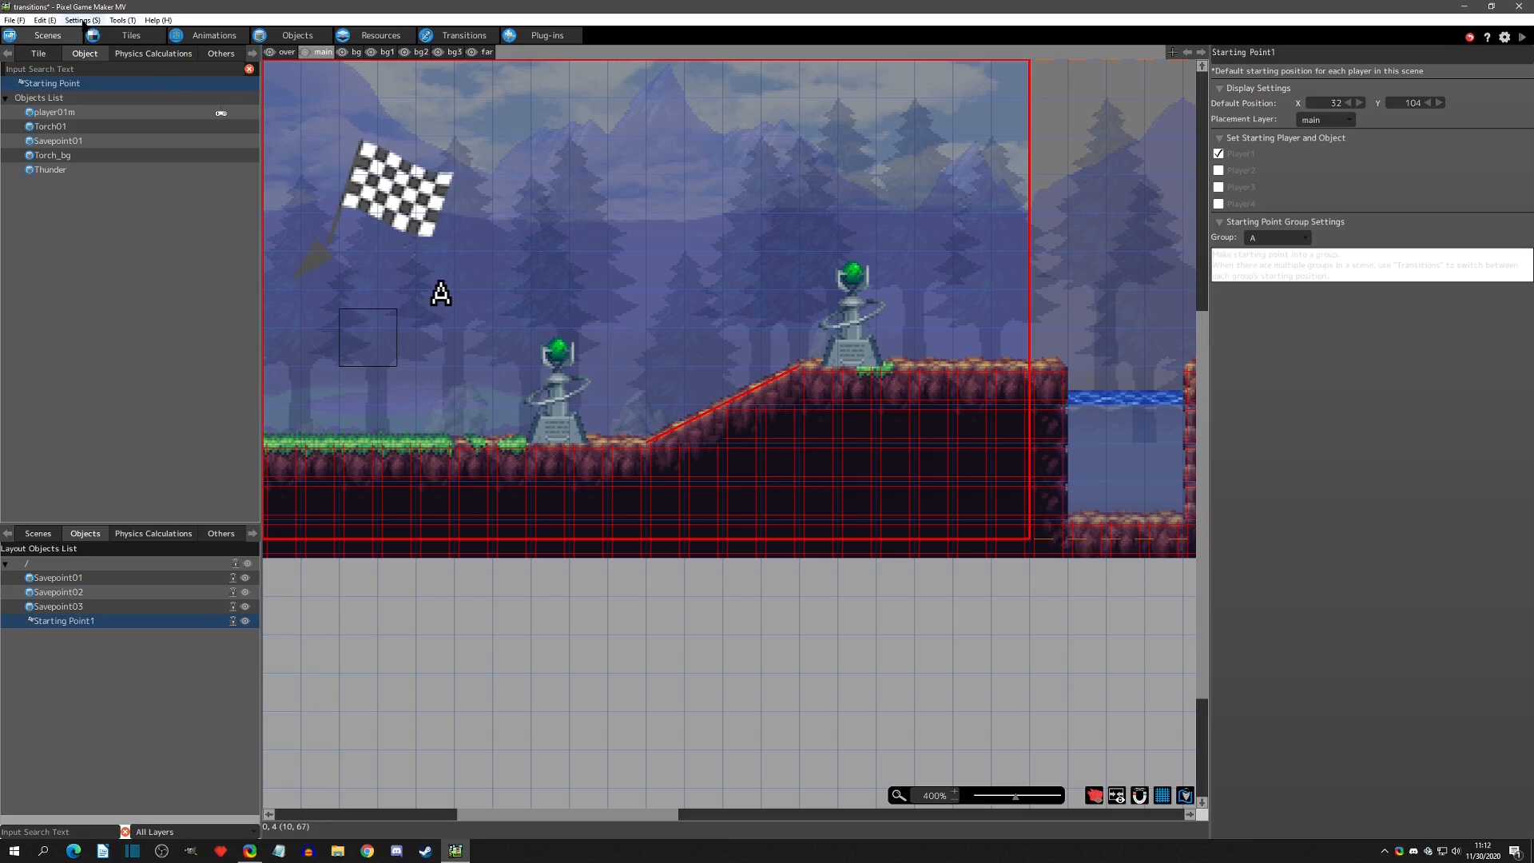
# Register player01m as a 1P Character in the project's player character management settings
pyautogui.click(83, 20)
pyautogui.click(93, 91)
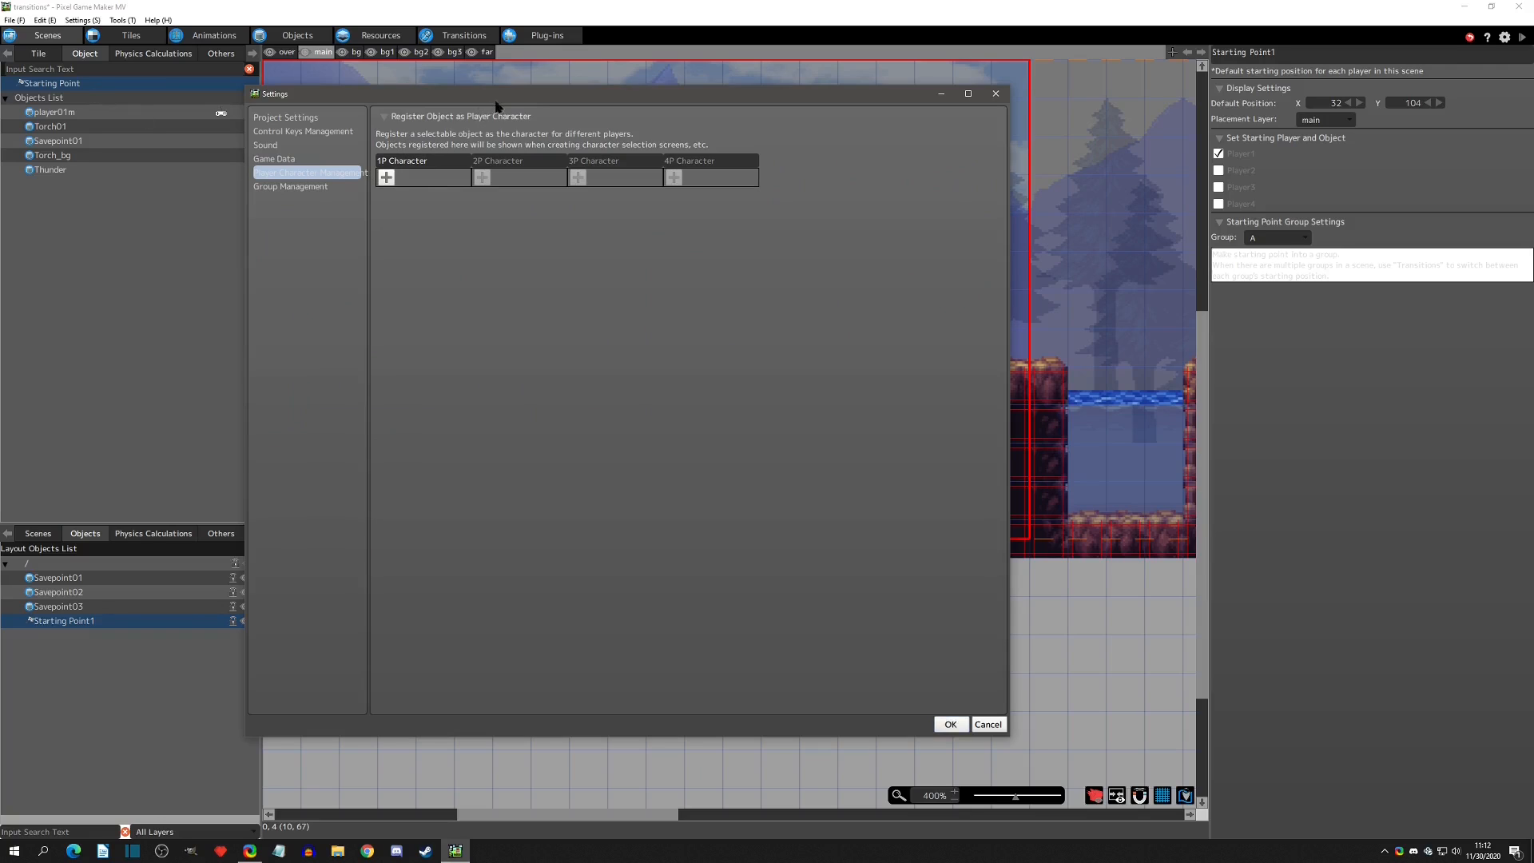
pyautogui.click(386, 178)
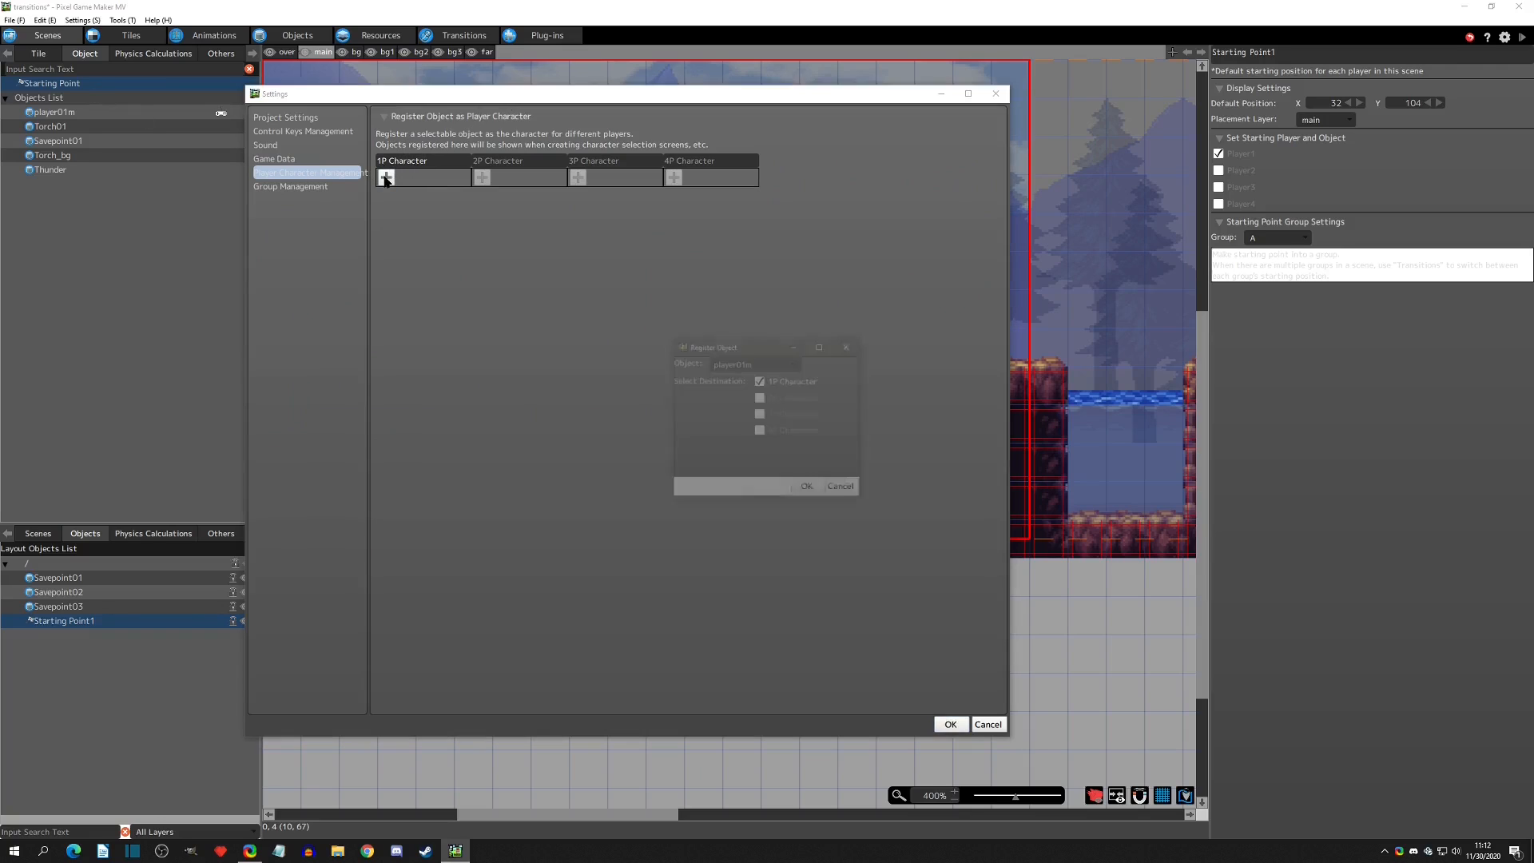
pyautogui.click(743, 365)
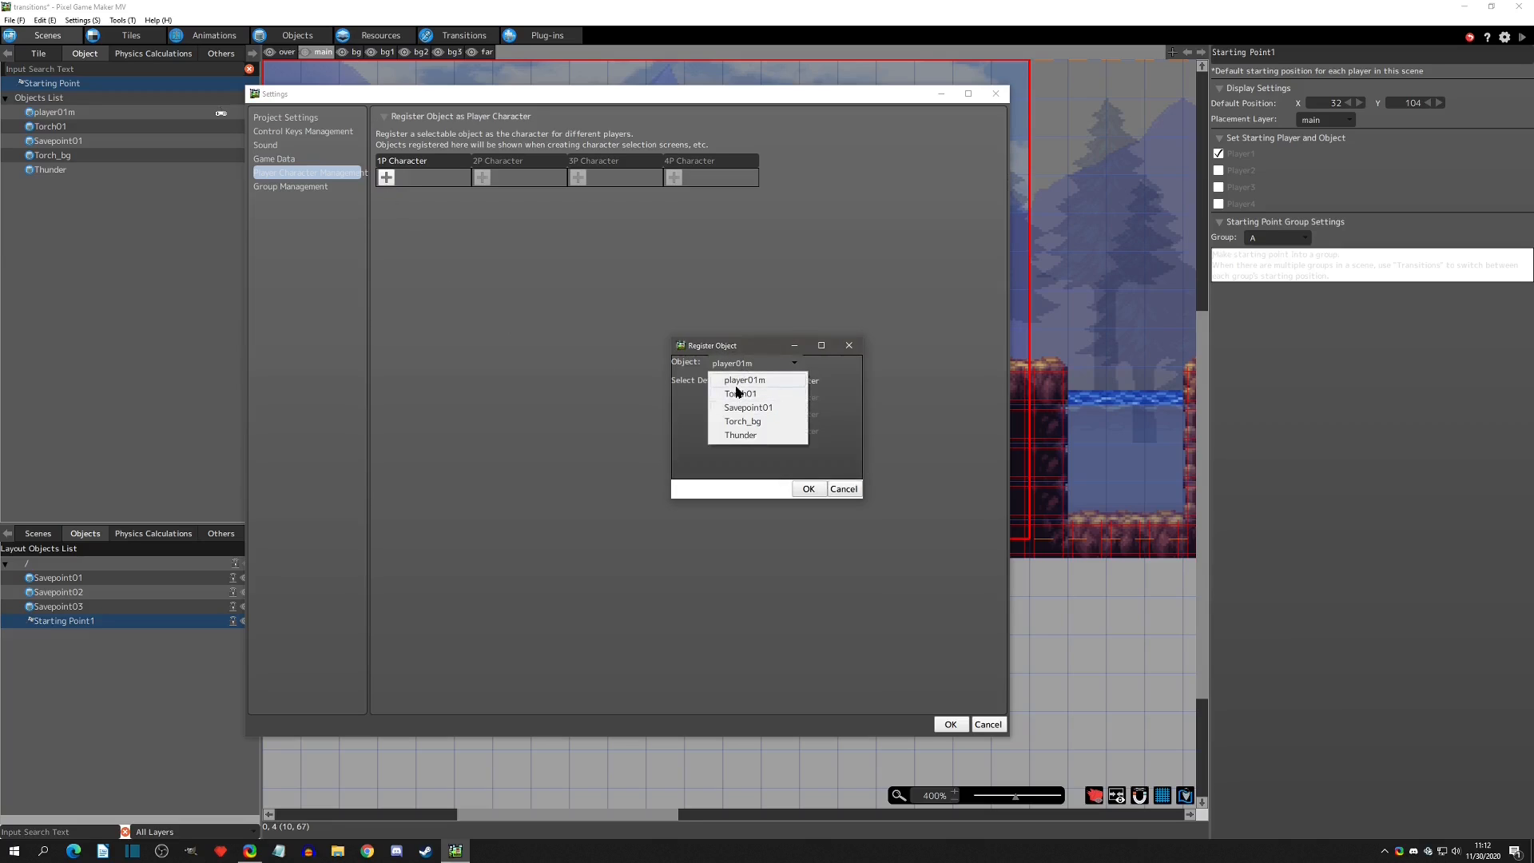
pyautogui.click(756, 383)
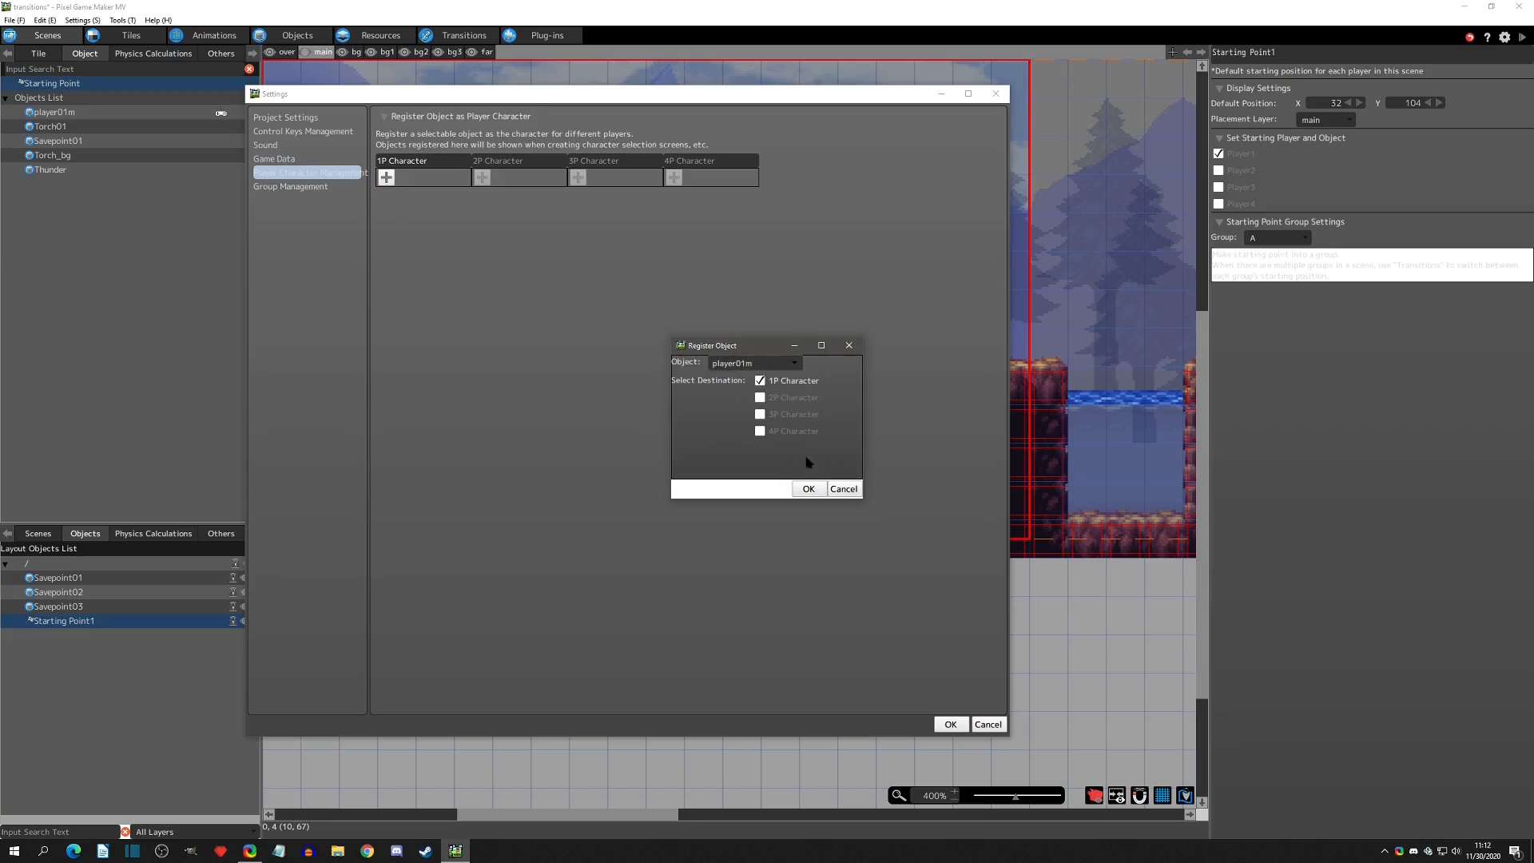
pyautogui.click(808, 488)
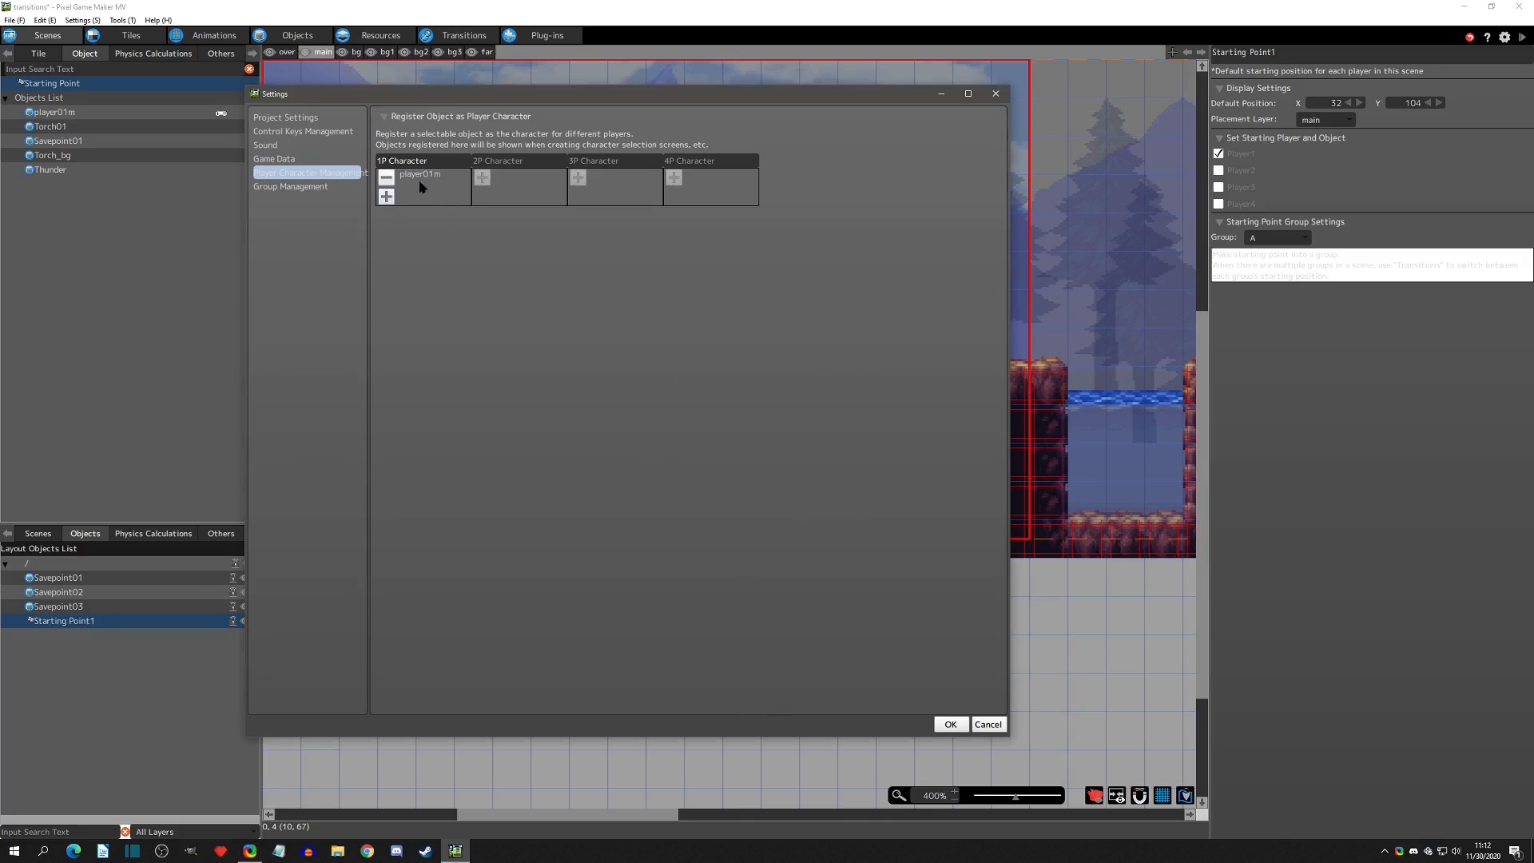
pyautogui.click(951, 724)
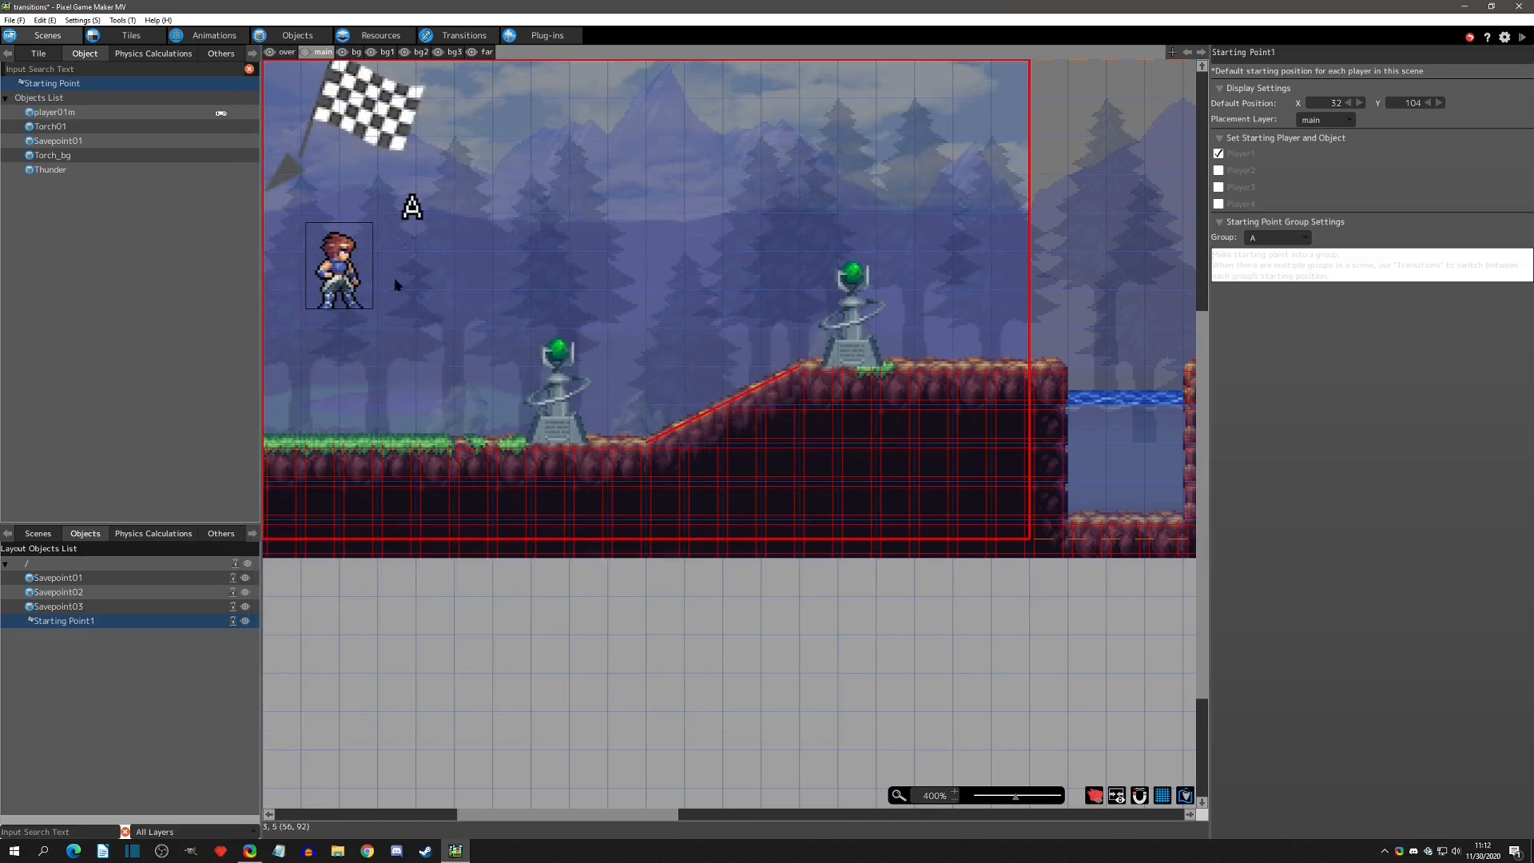
# Move the stage01 Starting Point down to the grass at about X 40, Y 160 and test-play the change to stage01_2
pyautogui.moveTo(394, 284)
pyautogui.mouseDown()
pyautogui.moveTo(440, 379)
pyautogui.moveTo(389, 372)
pyautogui.moveTo(378, 413)
pyautogui.moveTo(399, 411)
pyautogui.moveTo(358, 400)
pyautogui.mouseUp()
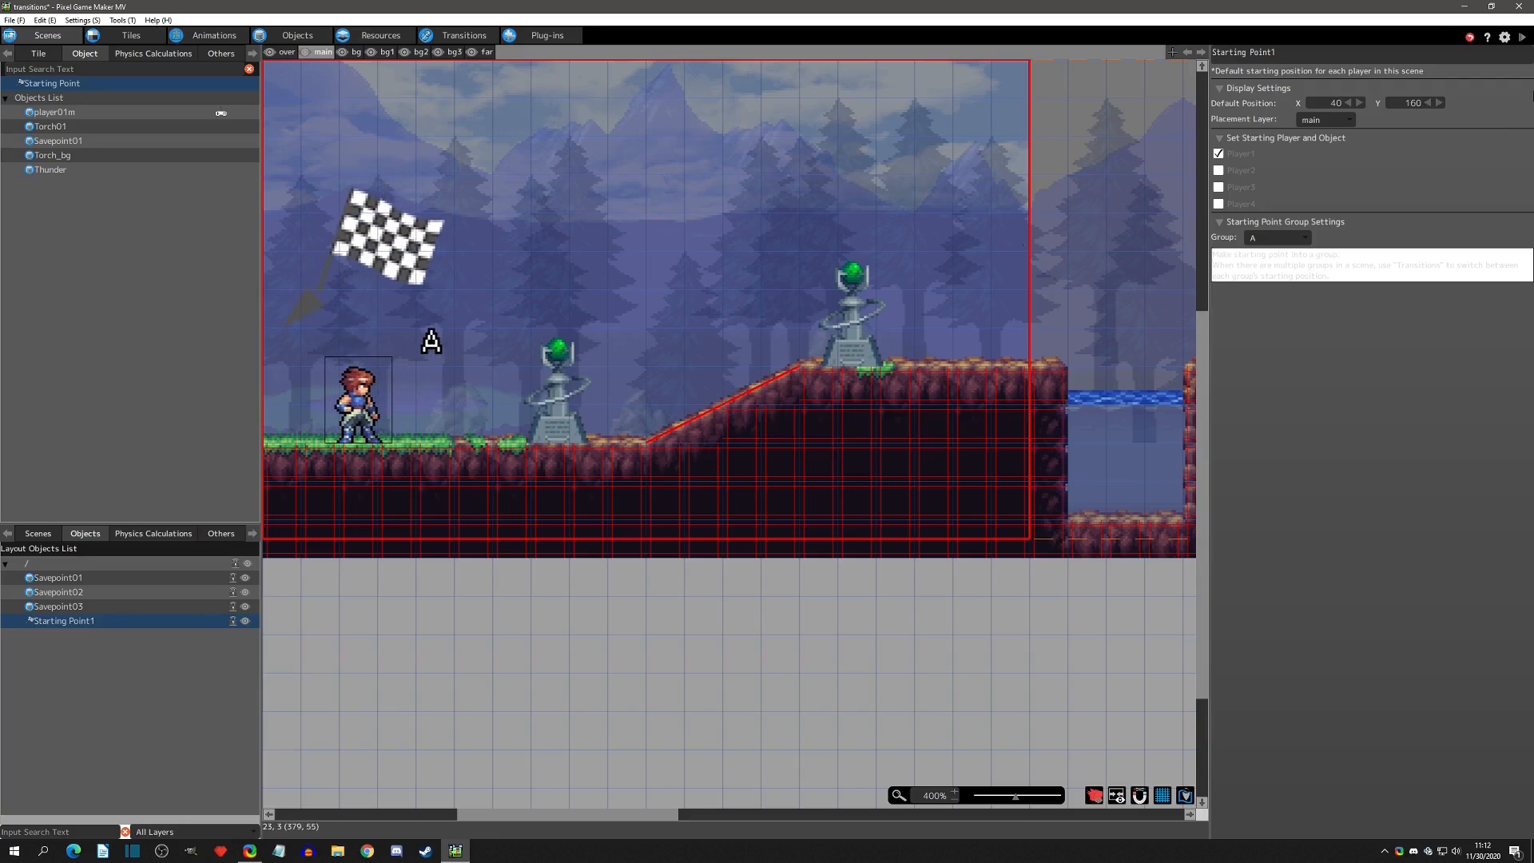
pyautogui.click(1523, 38)
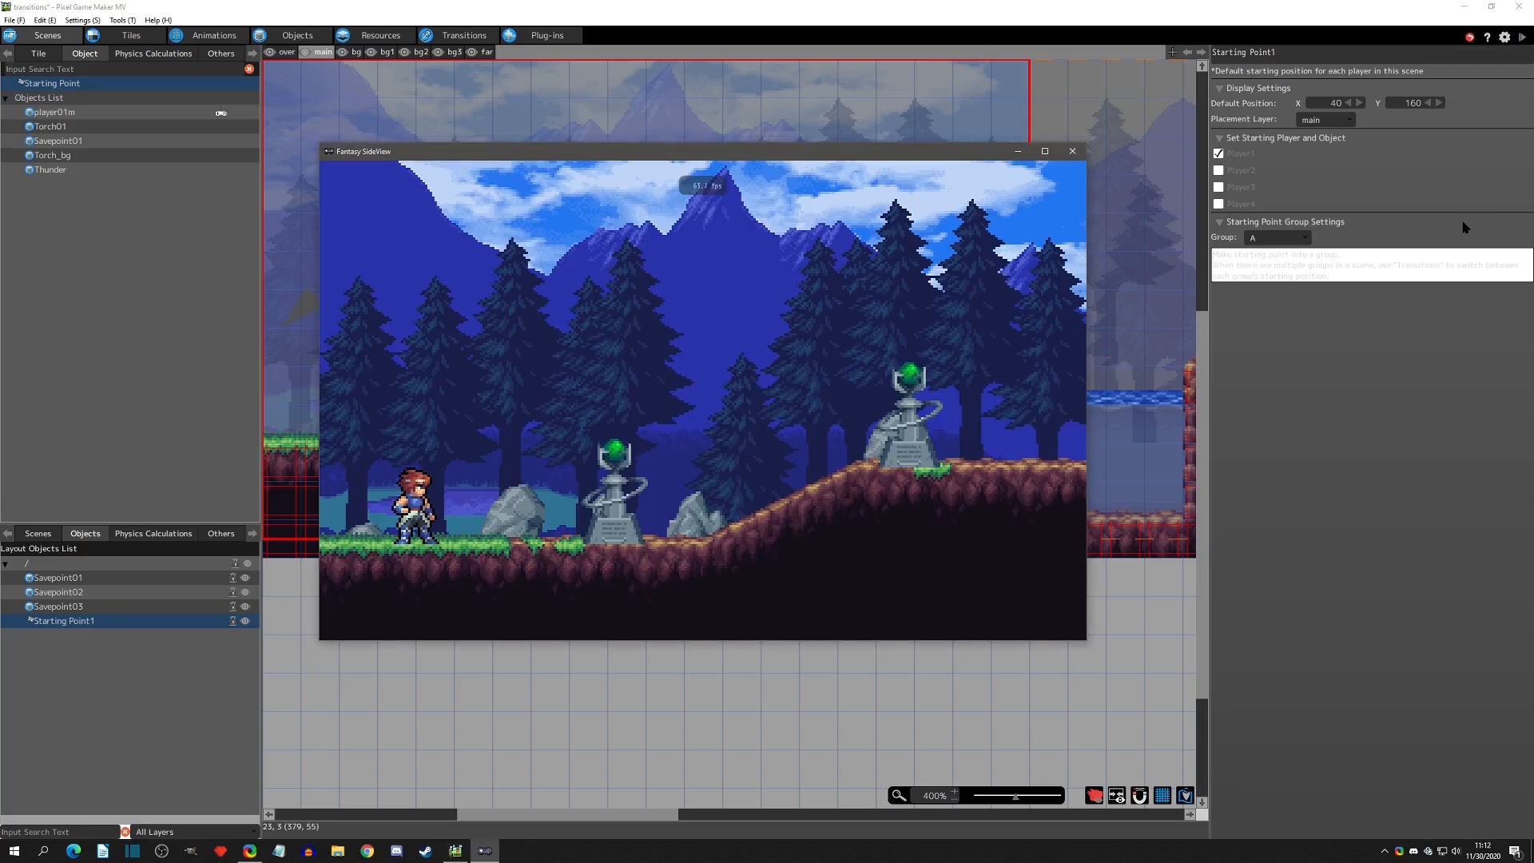
pyautogui.press('Right')
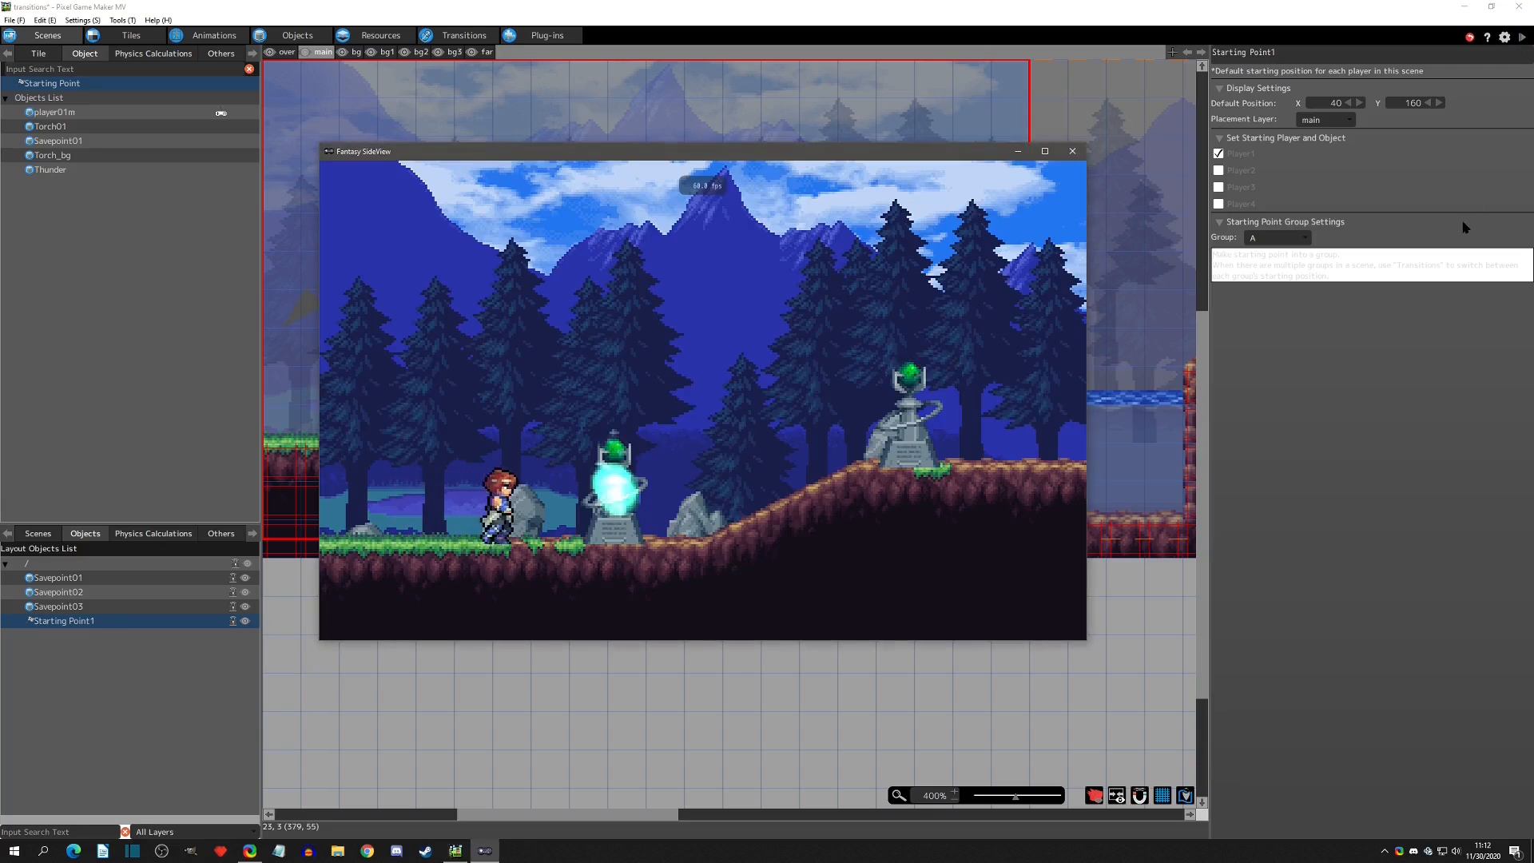
pyautogui.press('z')
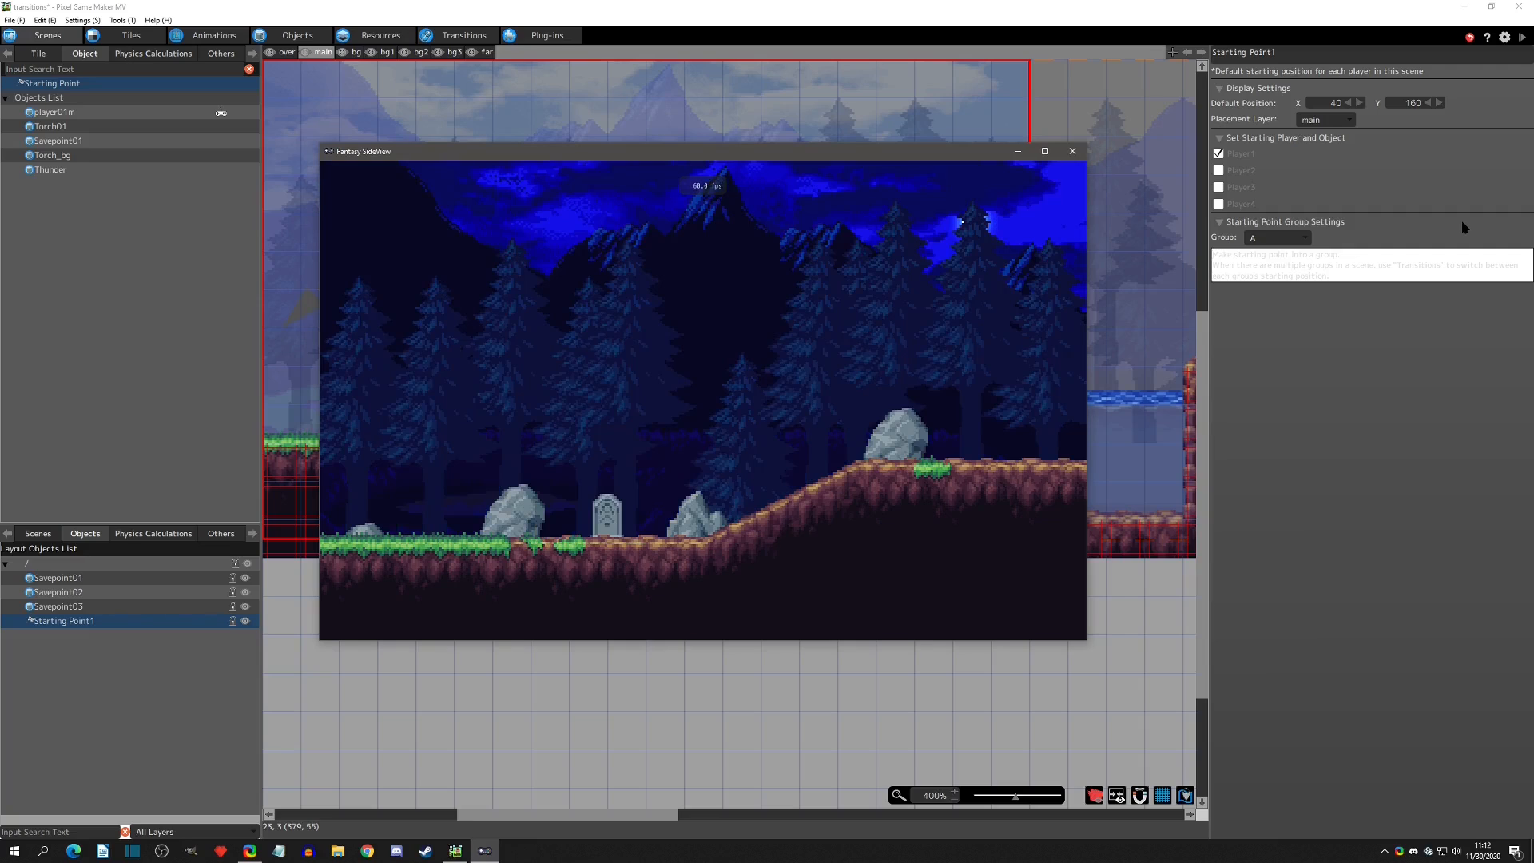
pyautogui.click(1073, 152)
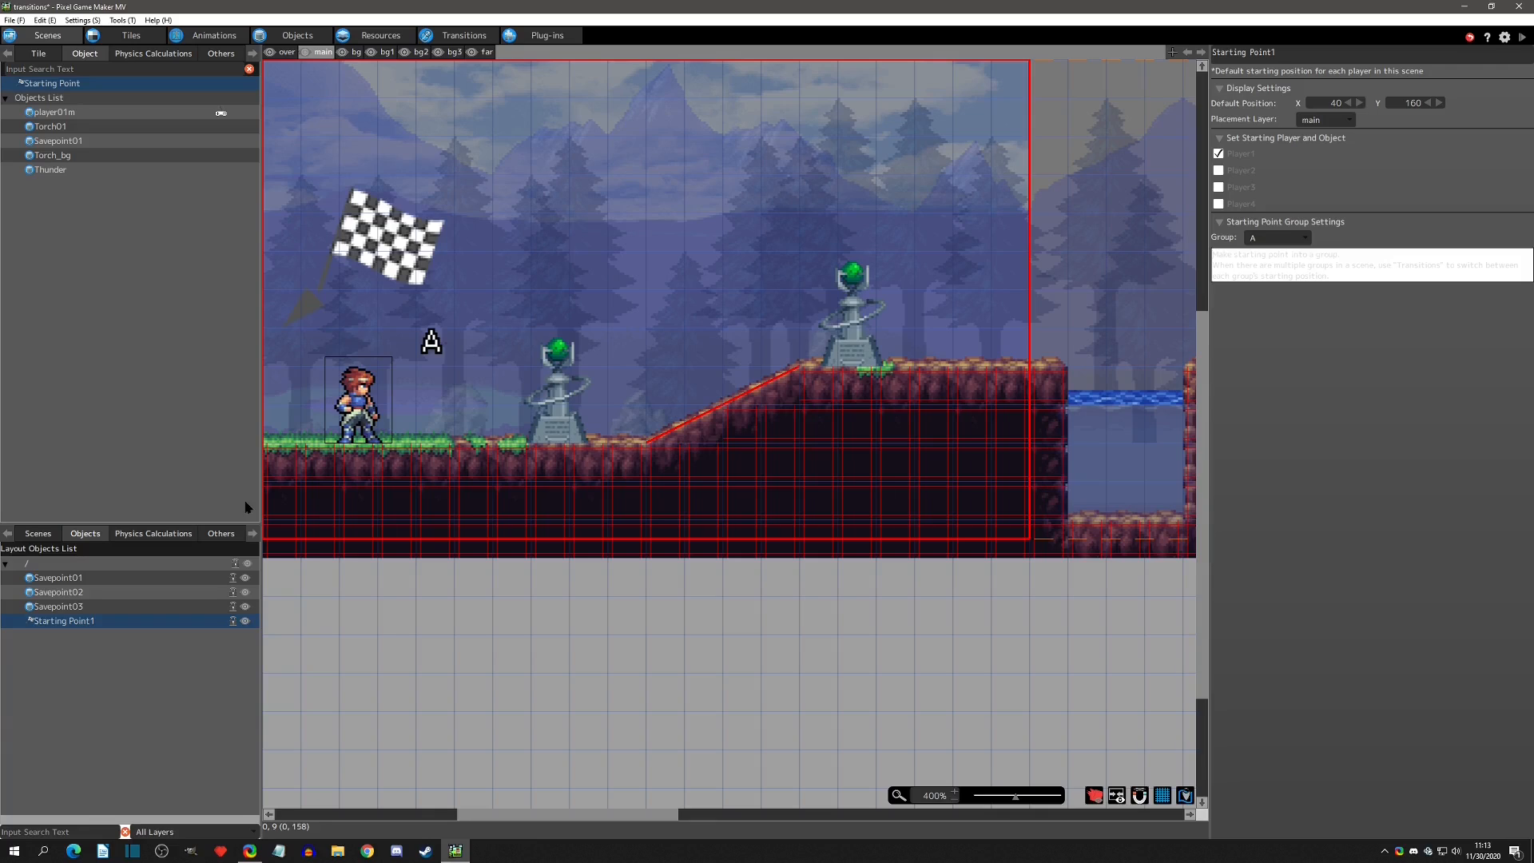
# Place a group A Starting Point in the stage01_2 scene just above the grass at about X 43, Y 157
pyautogui.click(37, 533)
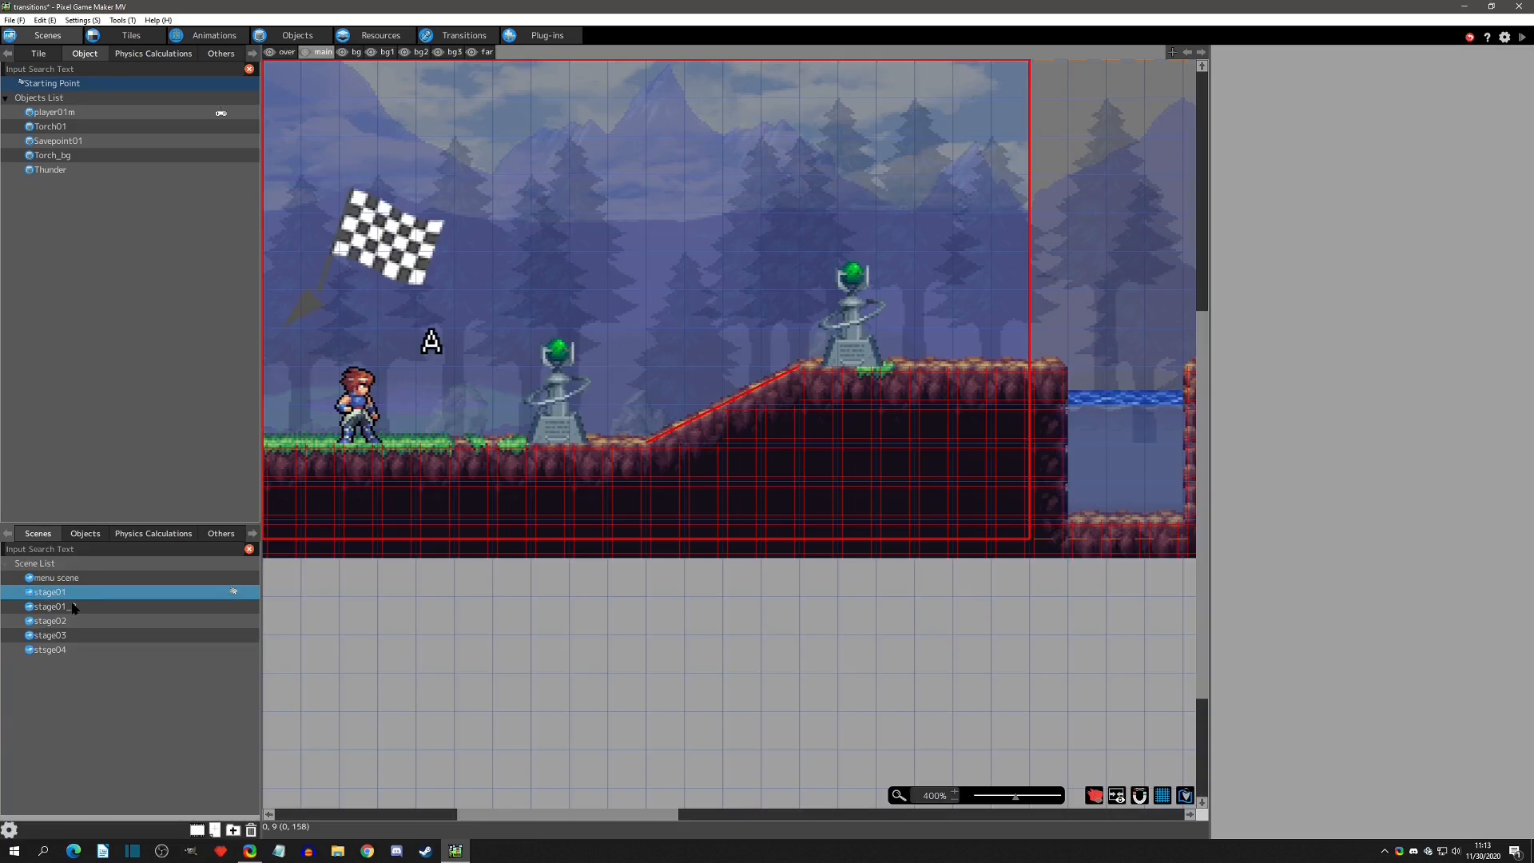
pyautogui.click(72, 606)
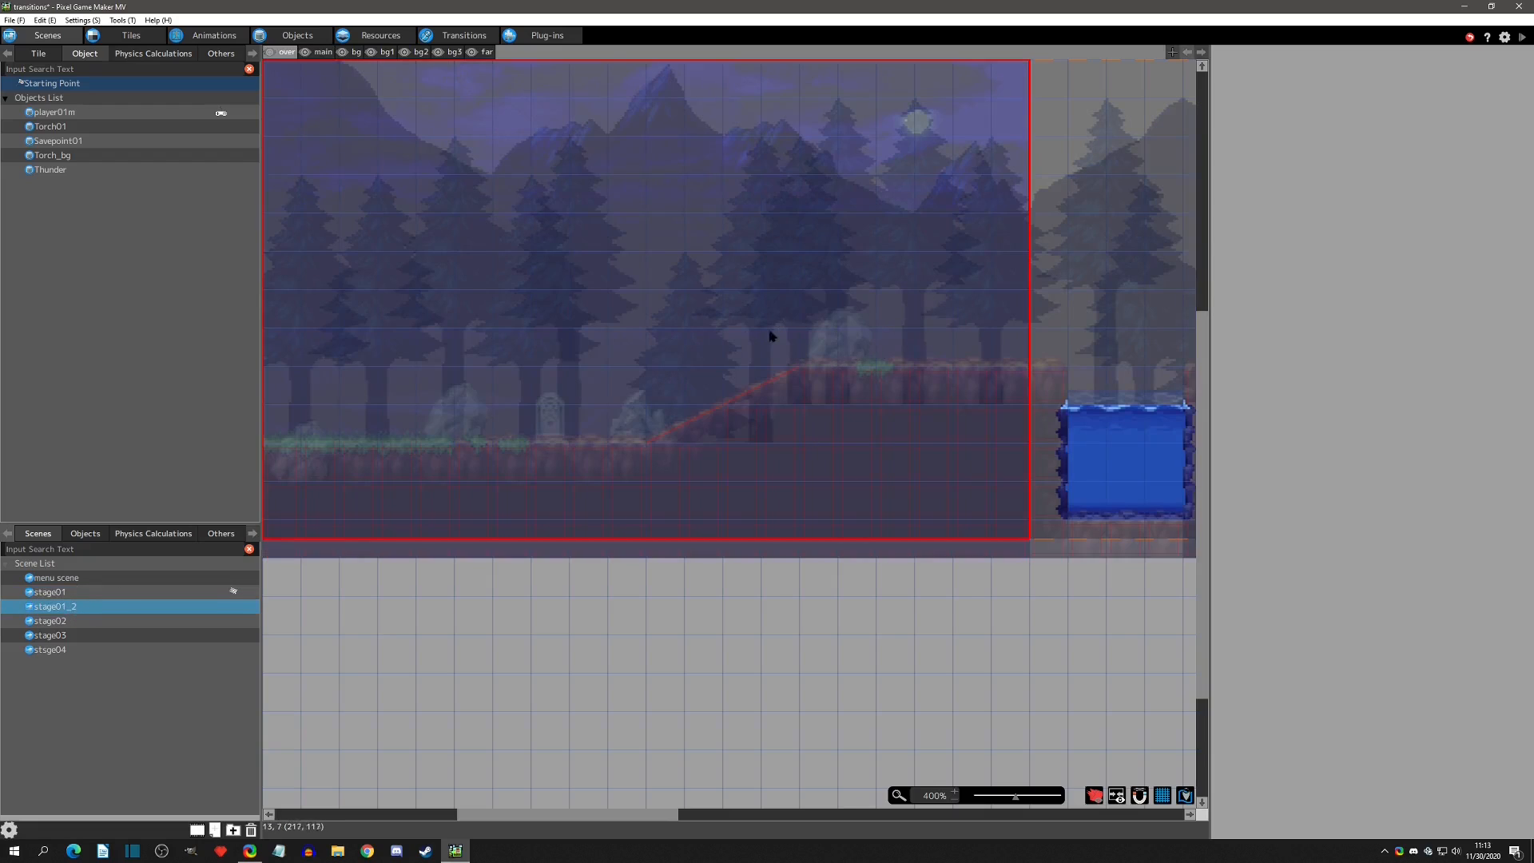
pyautogui.moveTo(771, 336)
pyautogui.mouseDown(button='middle')
pyautogui.moveTo(797, 379)
pyautogui.moveTo(784, 359)
pyautogui.mouseUp(button='middle')
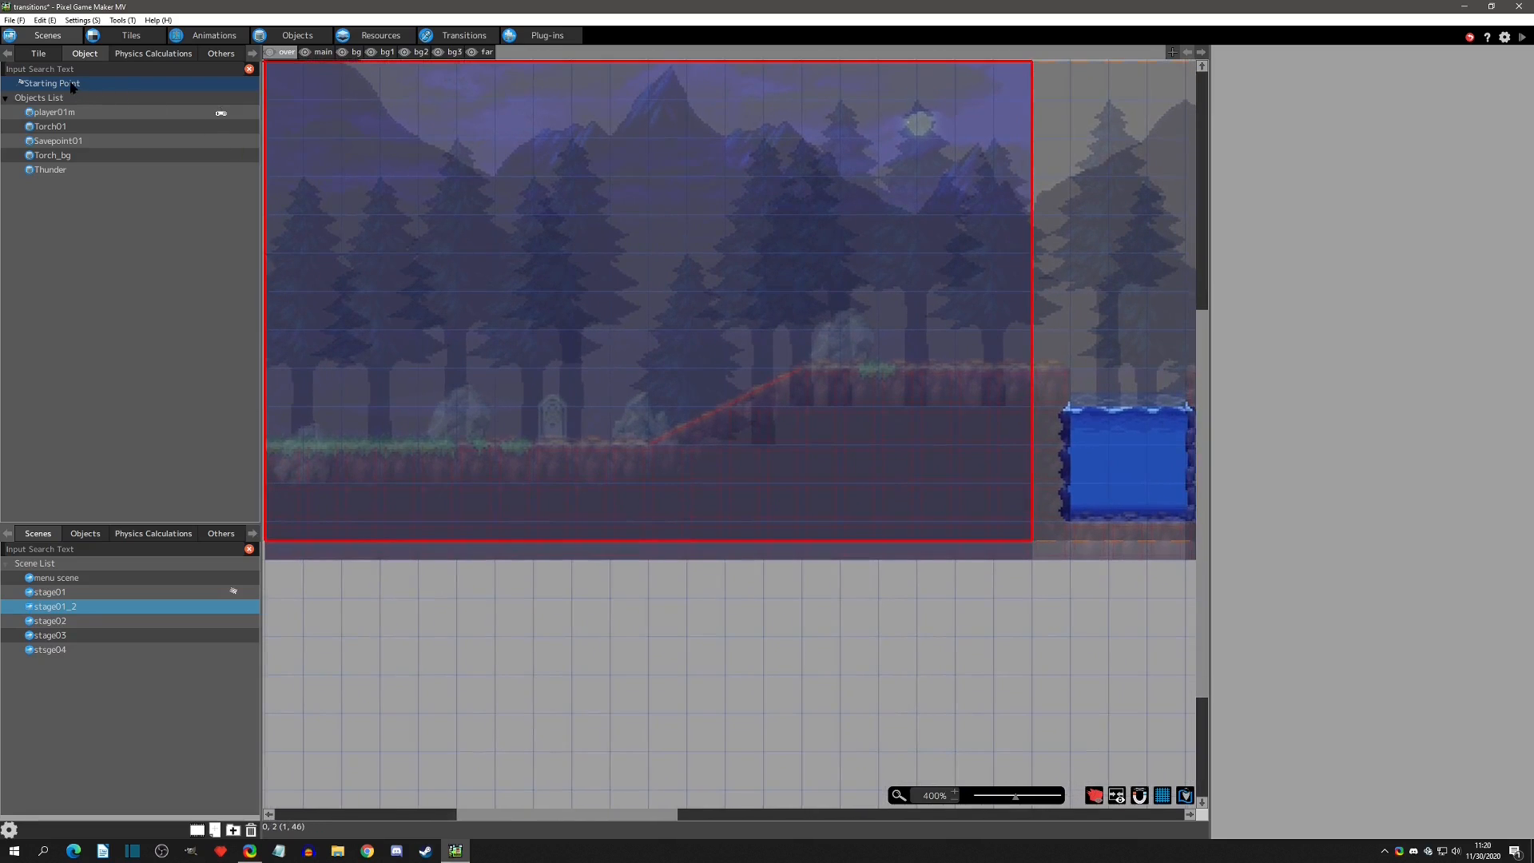
pyautogui.moveTo(72, 86); pyautogui.dragTo(391, 404)
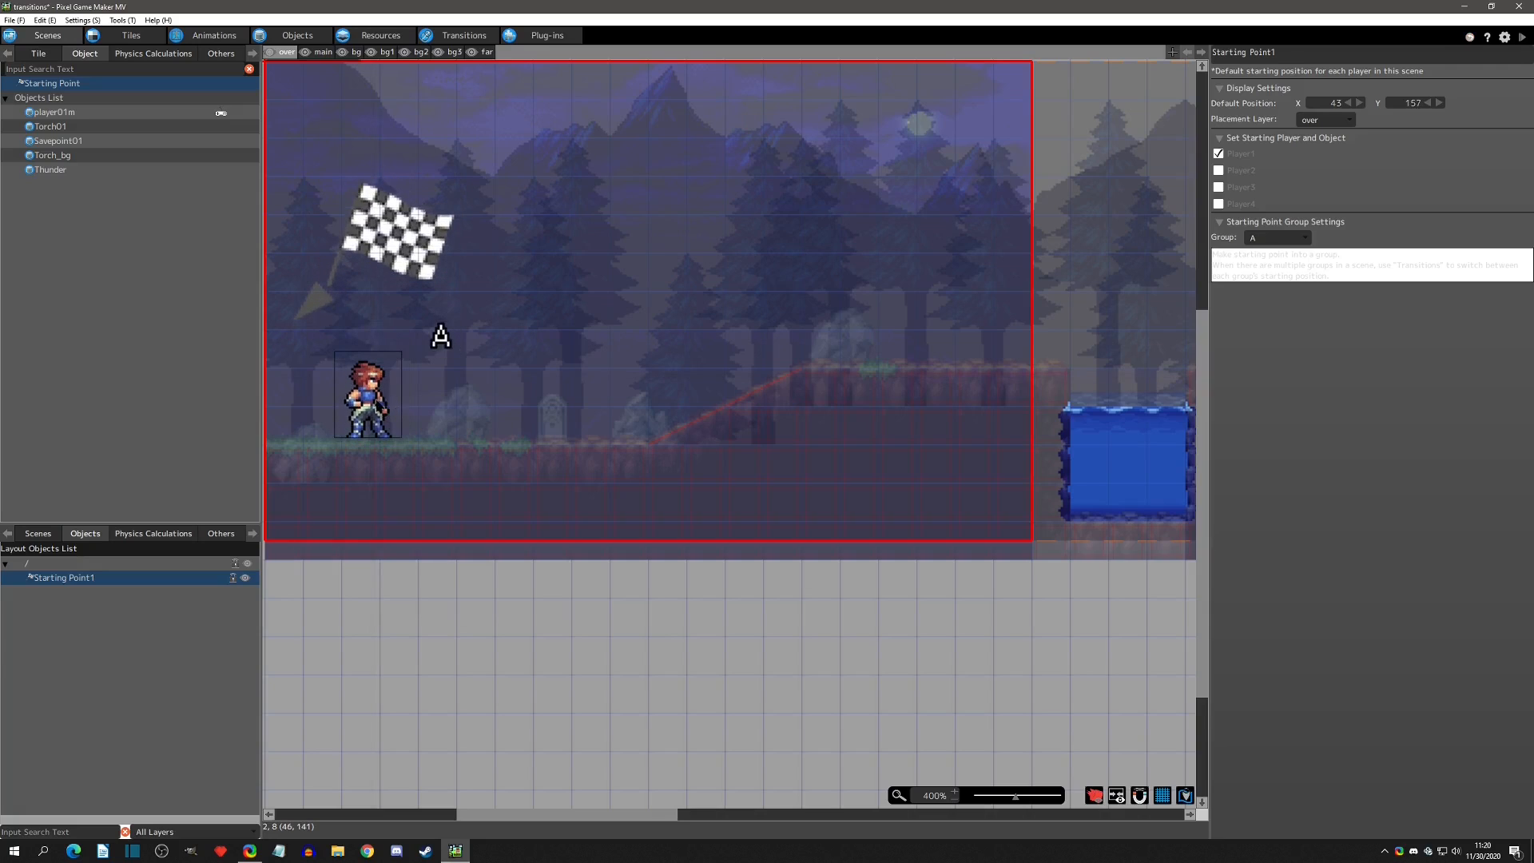
# Add a second Starting Point on the stage01_2 hilltop at about X 254, Y 128 and assign it to group B
pyautogui.moveTo(74, 84); pyautogui.dragTo(866, 359)
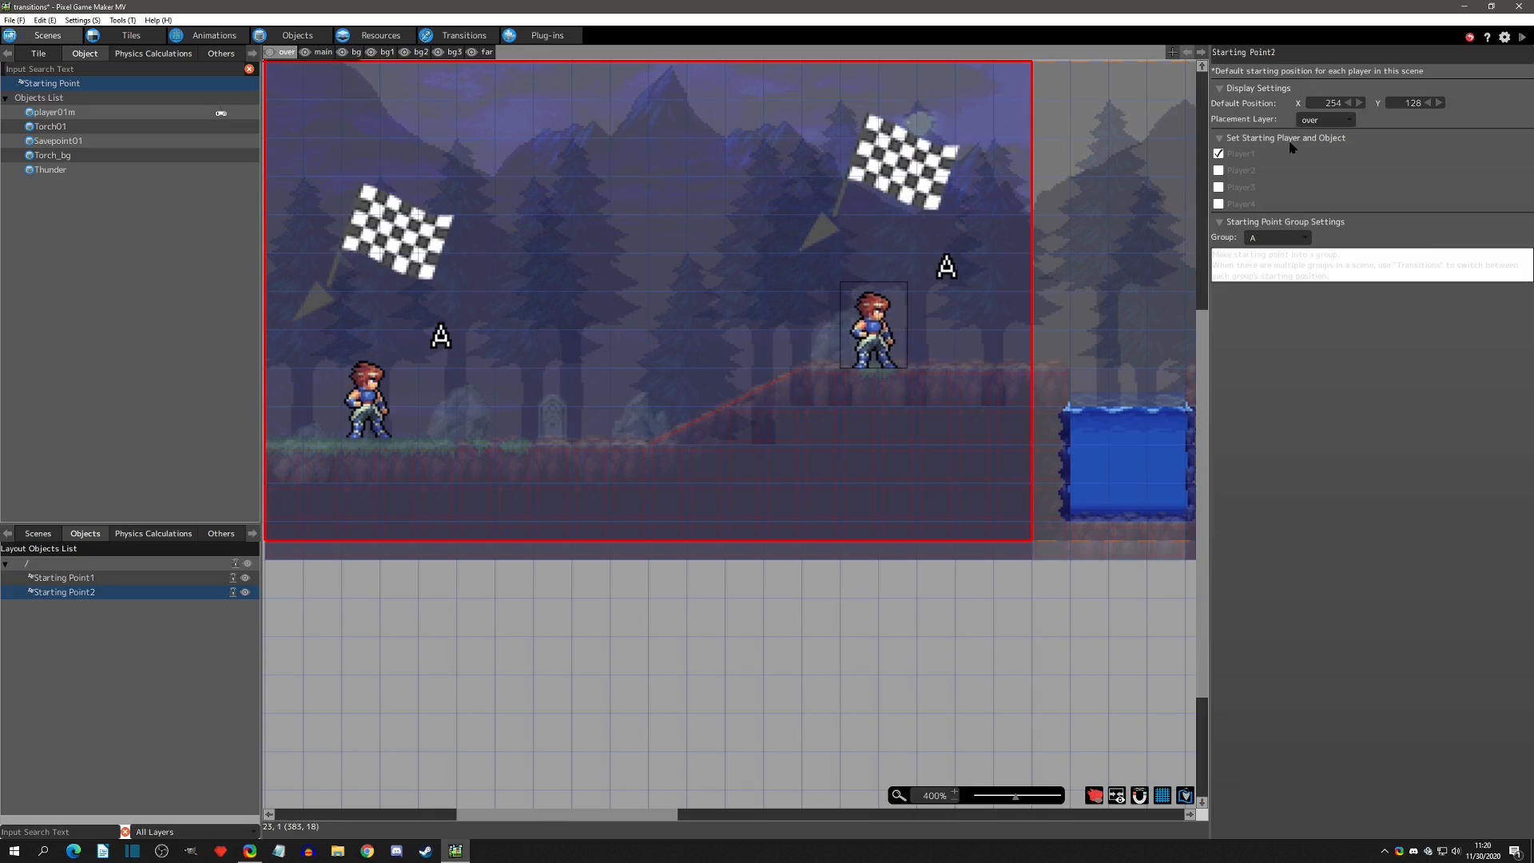
pyautogui.click(1292, 239)
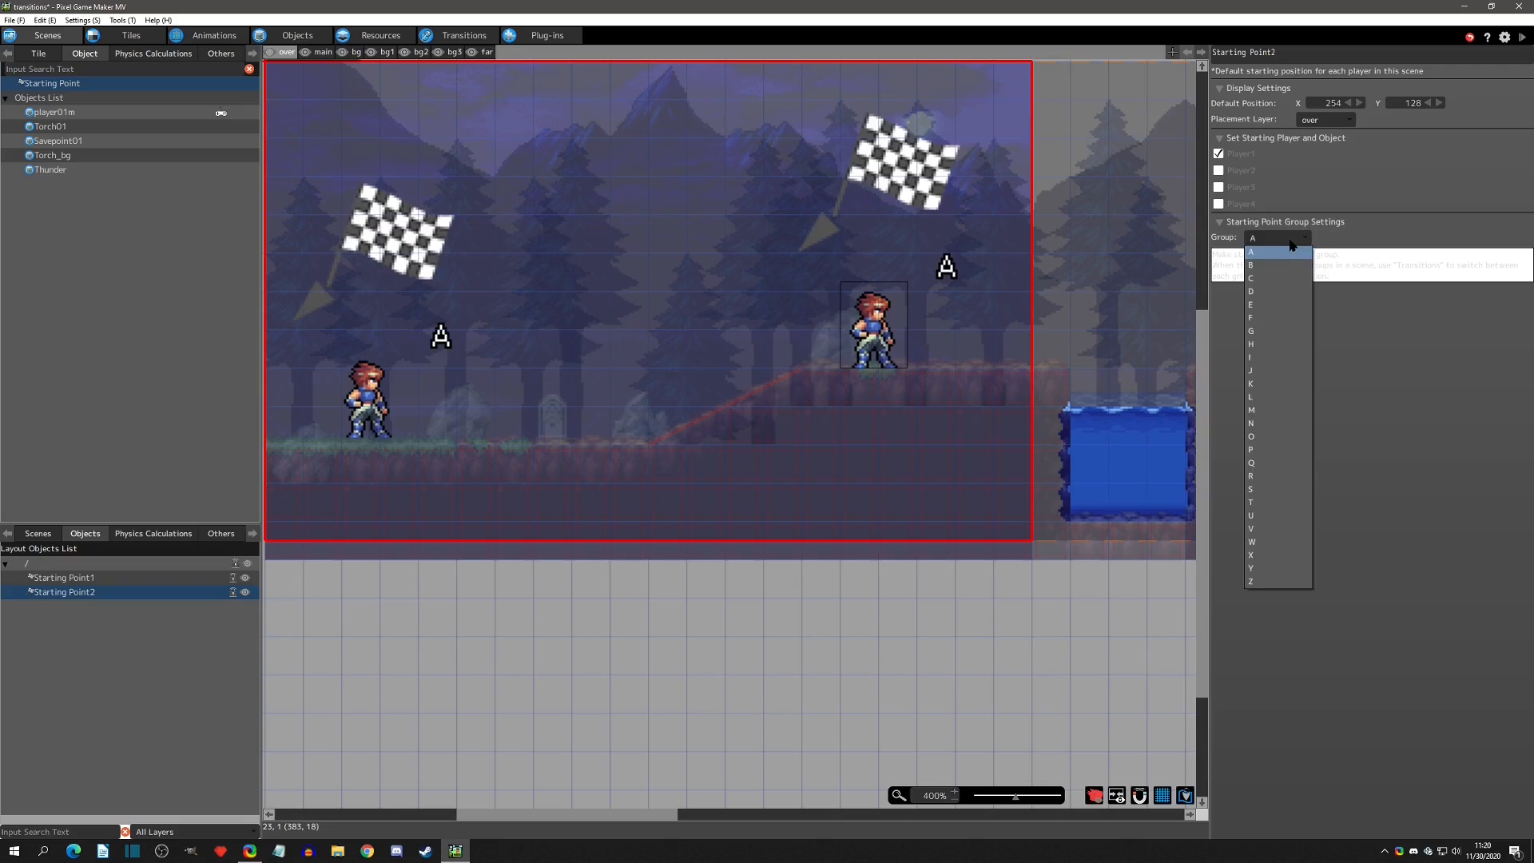
pyautogui.click(1263, 264)
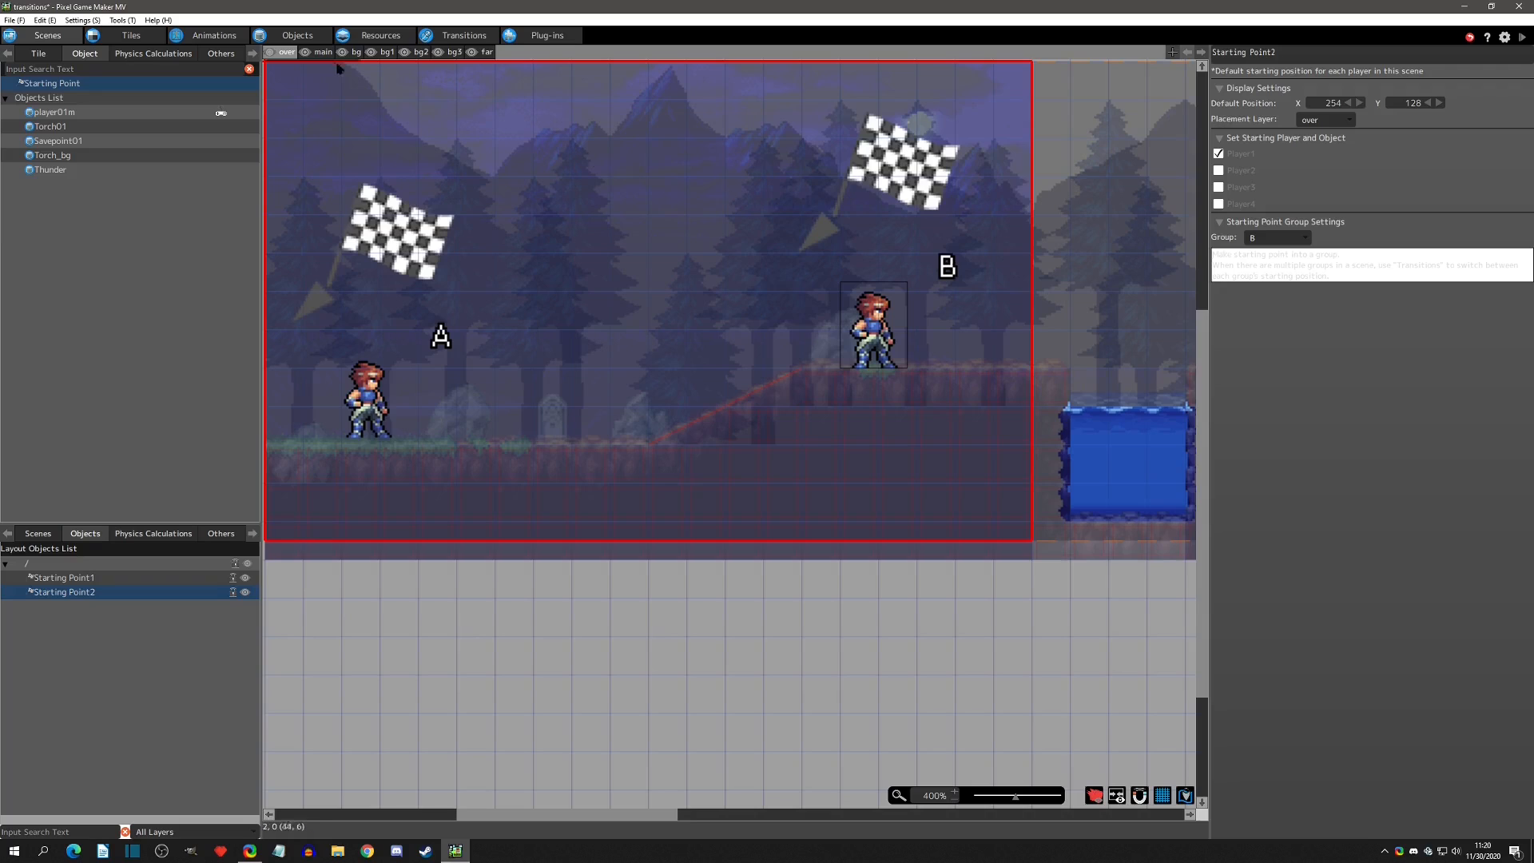
# Keep the stage01 to stage01_2 link's Starting Point Group at A and test-play the scene change
pyautogui.click(458, 36)
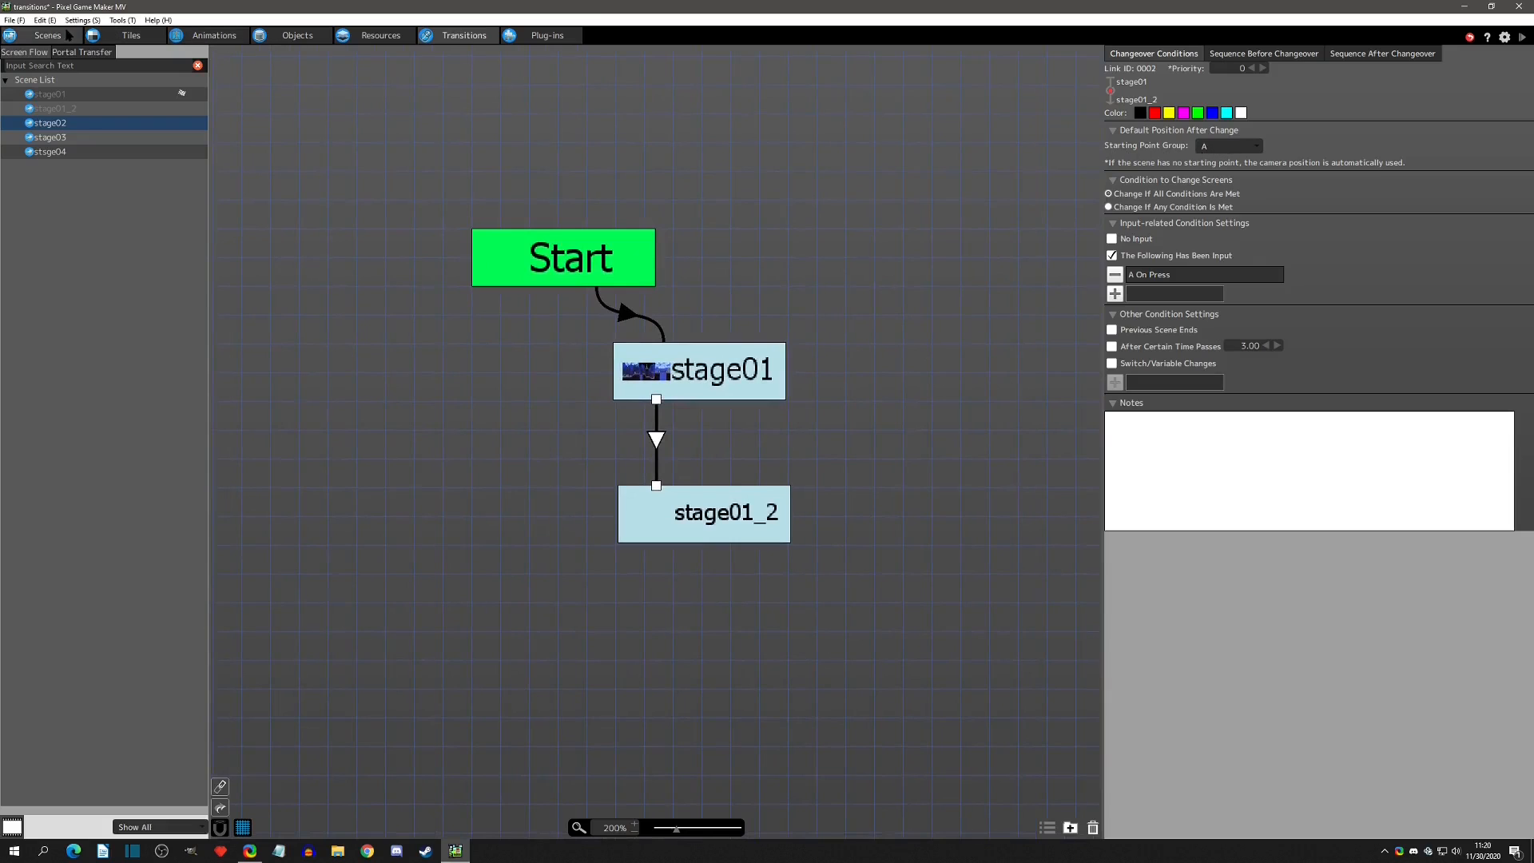
pyautogui.click(61, 35)
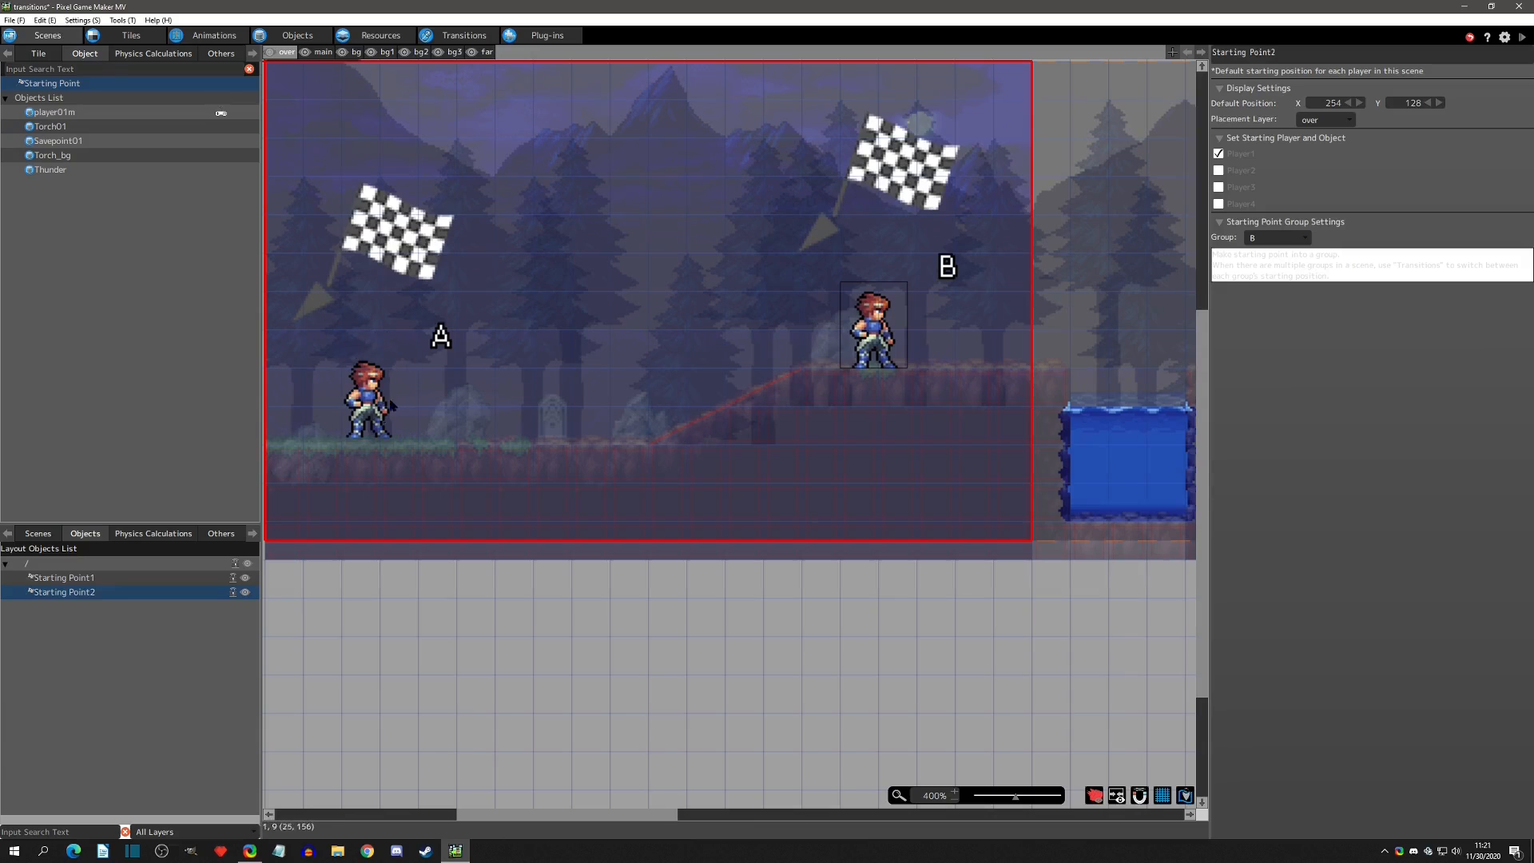
pyautogui.click(464, 35)
pyautogui.click(1228, 146)
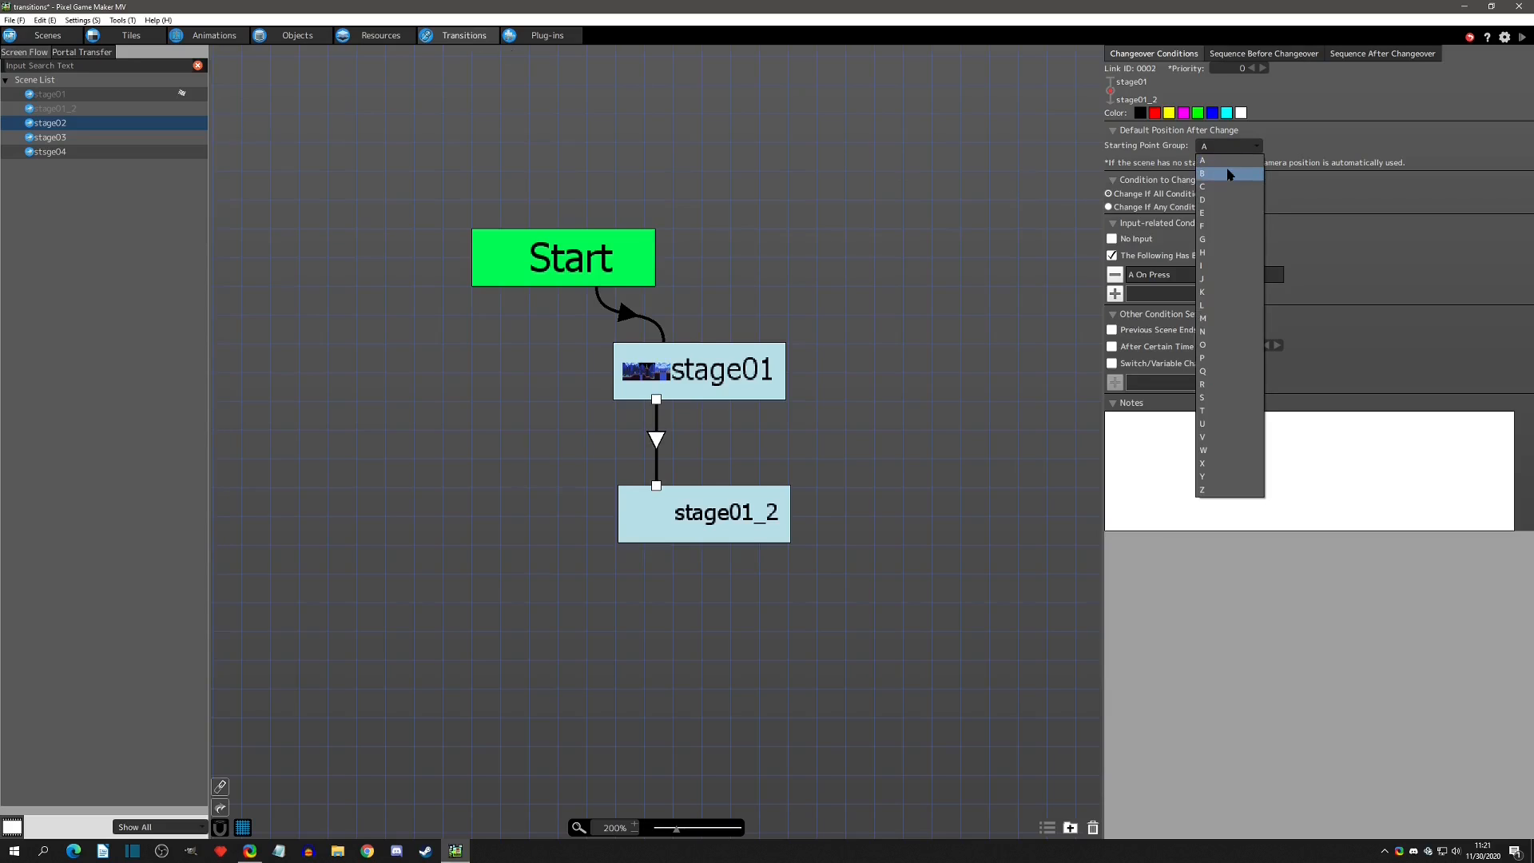
pyautogui.click(1231, 162)
pyautogui.click(1522, 38)
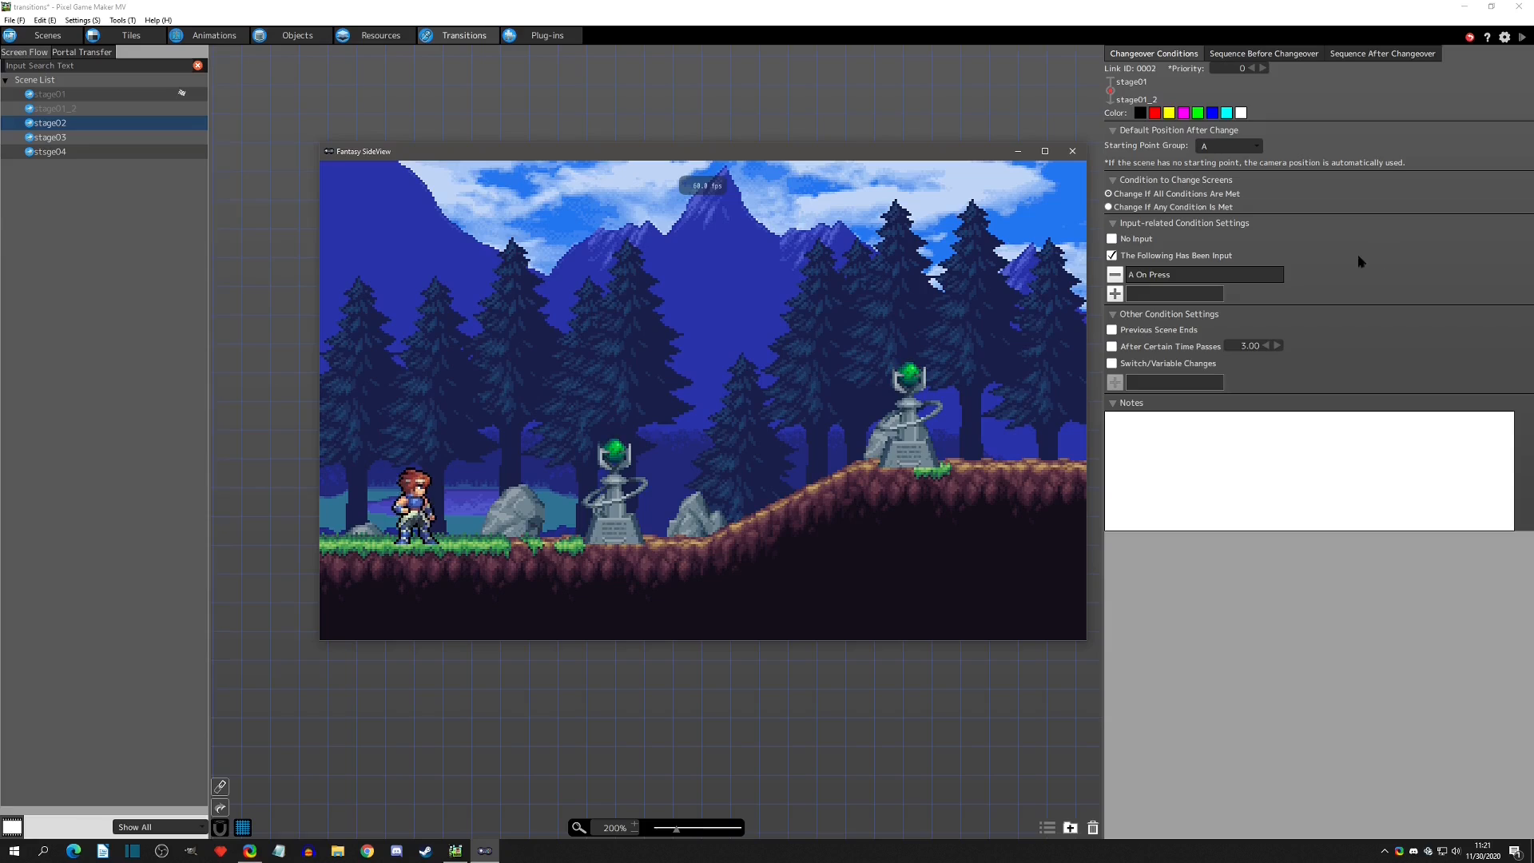
pyautogui.press('z')
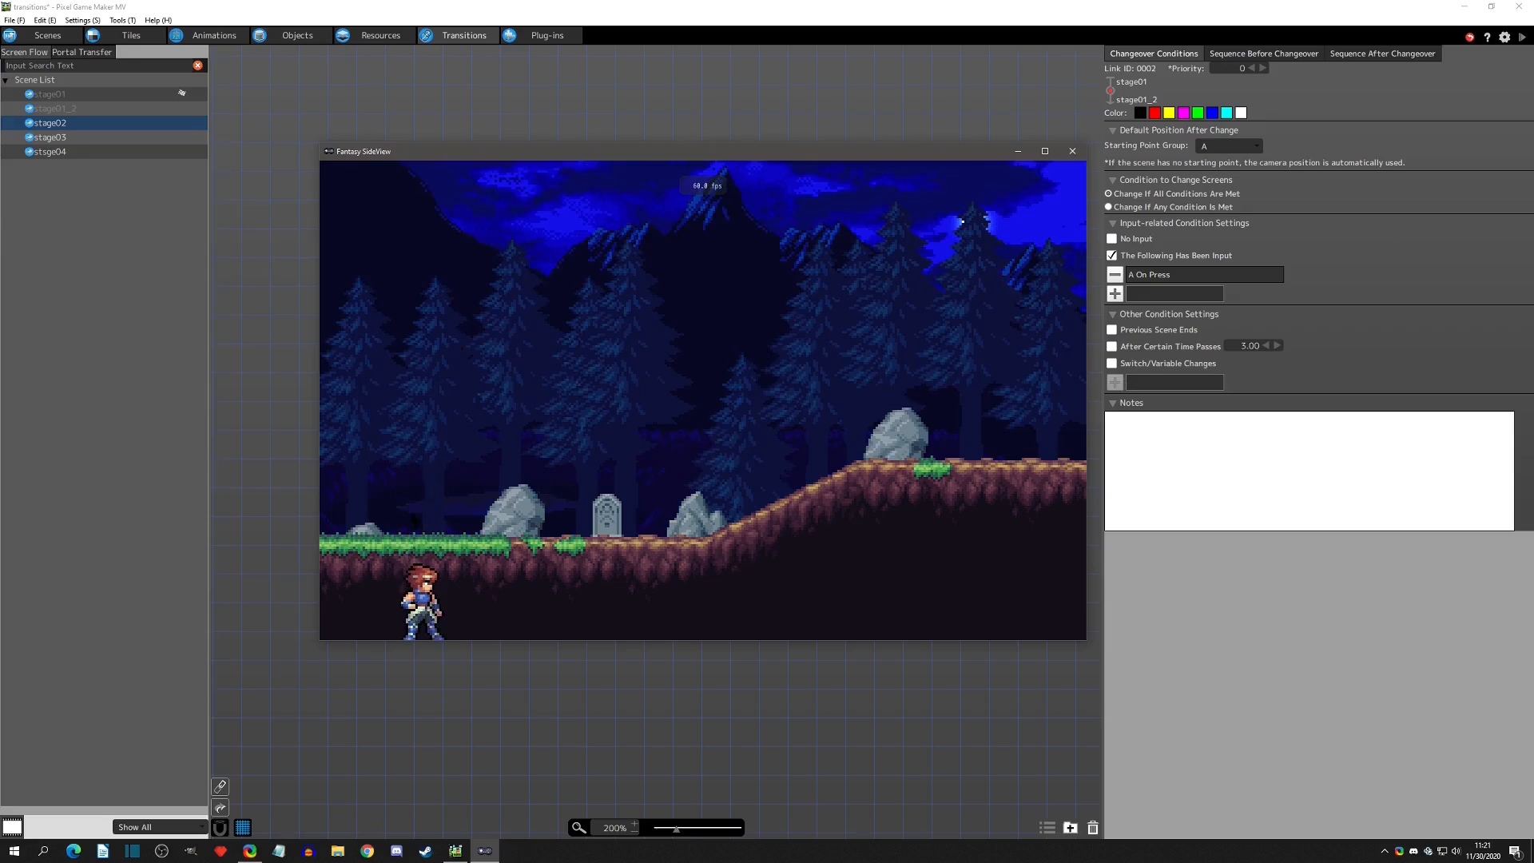
pyautogui.click(1073, 151)
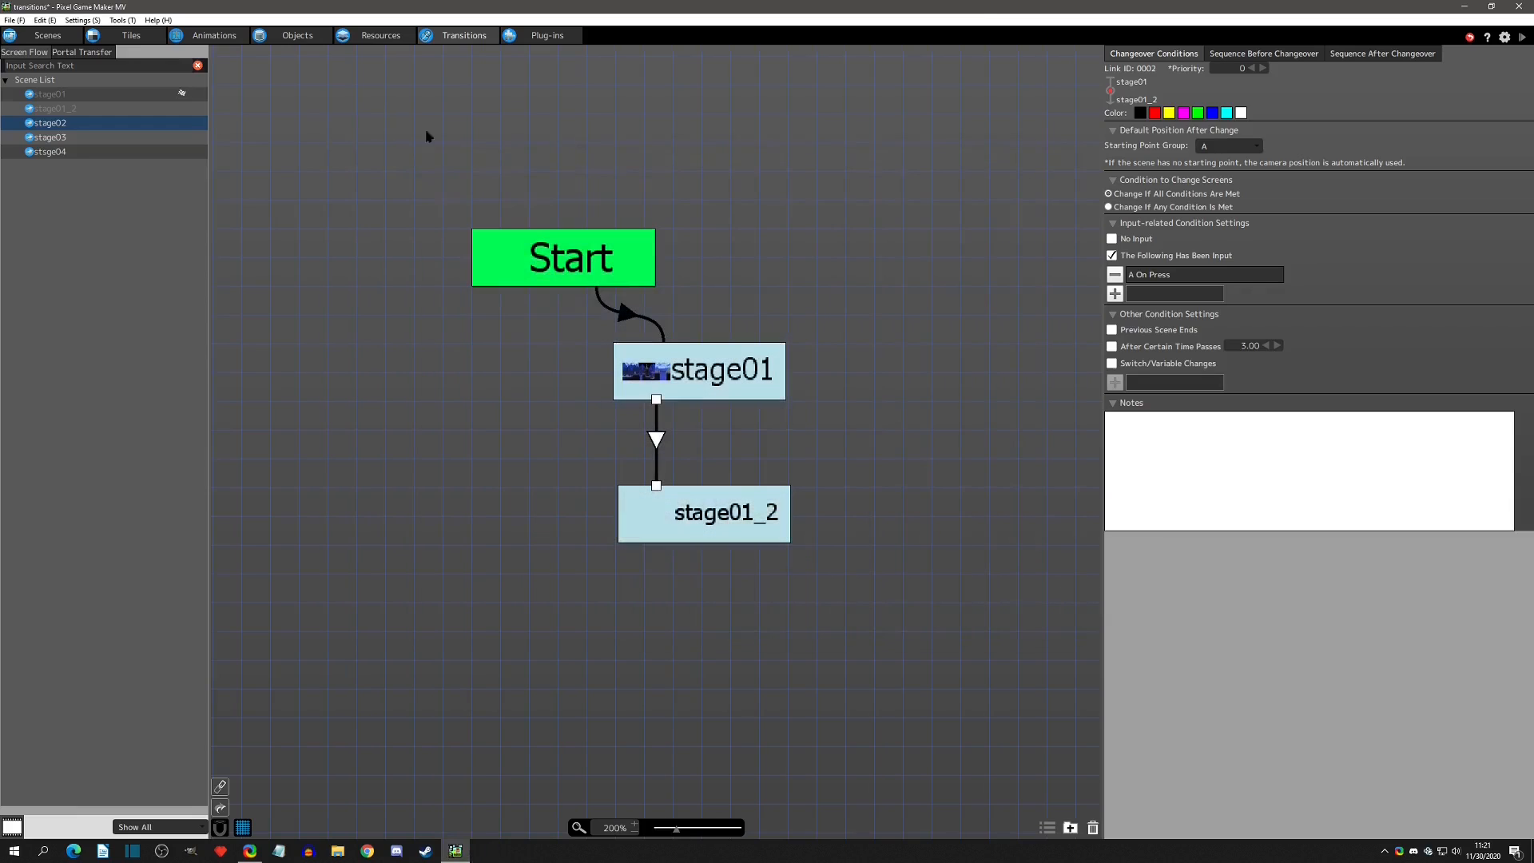
# Set the placement layer of both Starting Points in stage01_2 to main
pyautogui.click(47, 35)
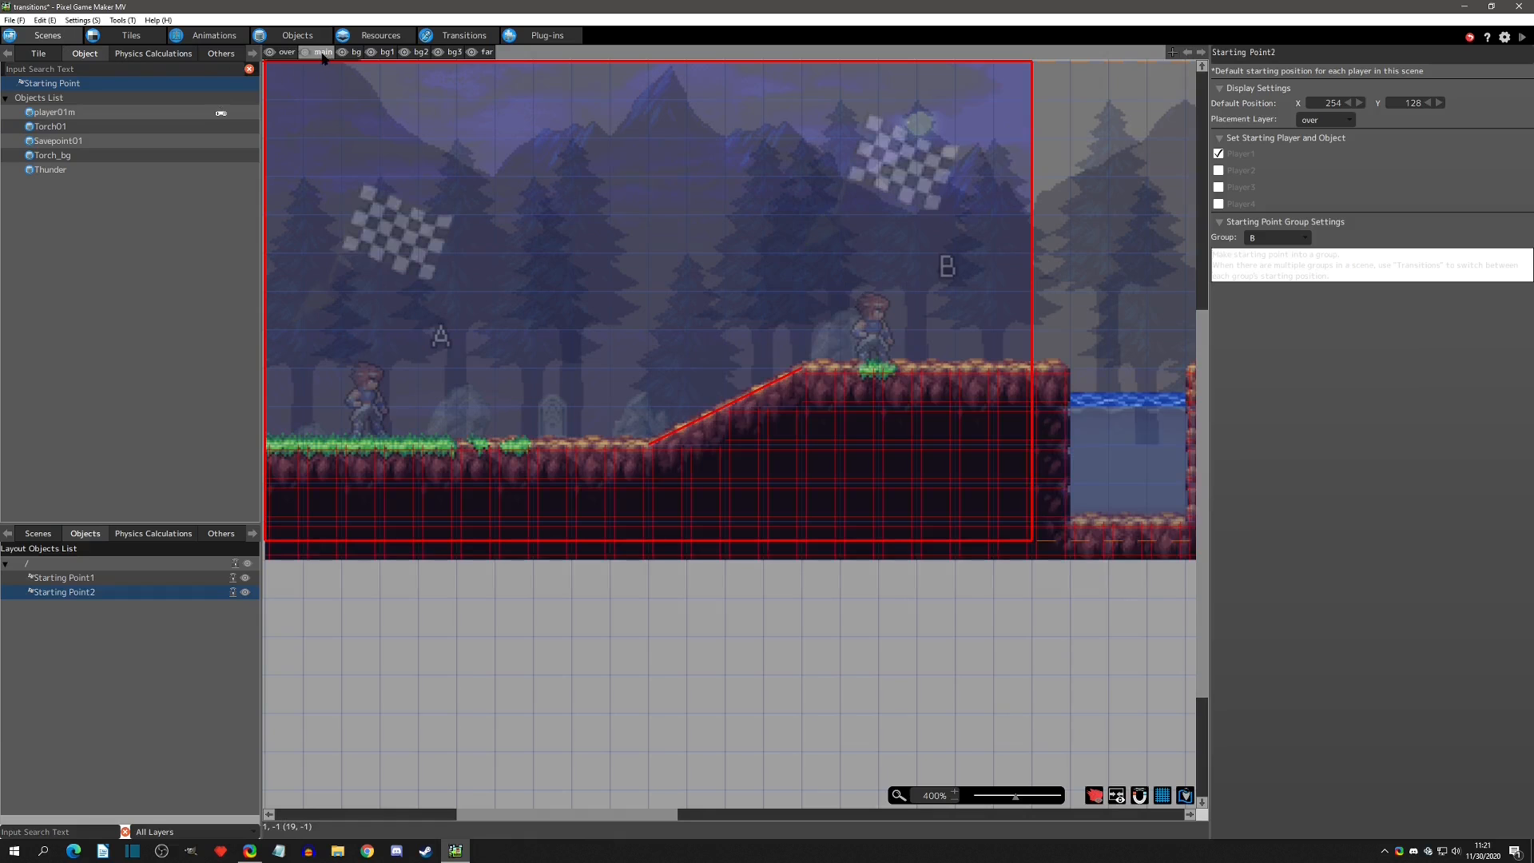
pyautogui.click(284, 53)
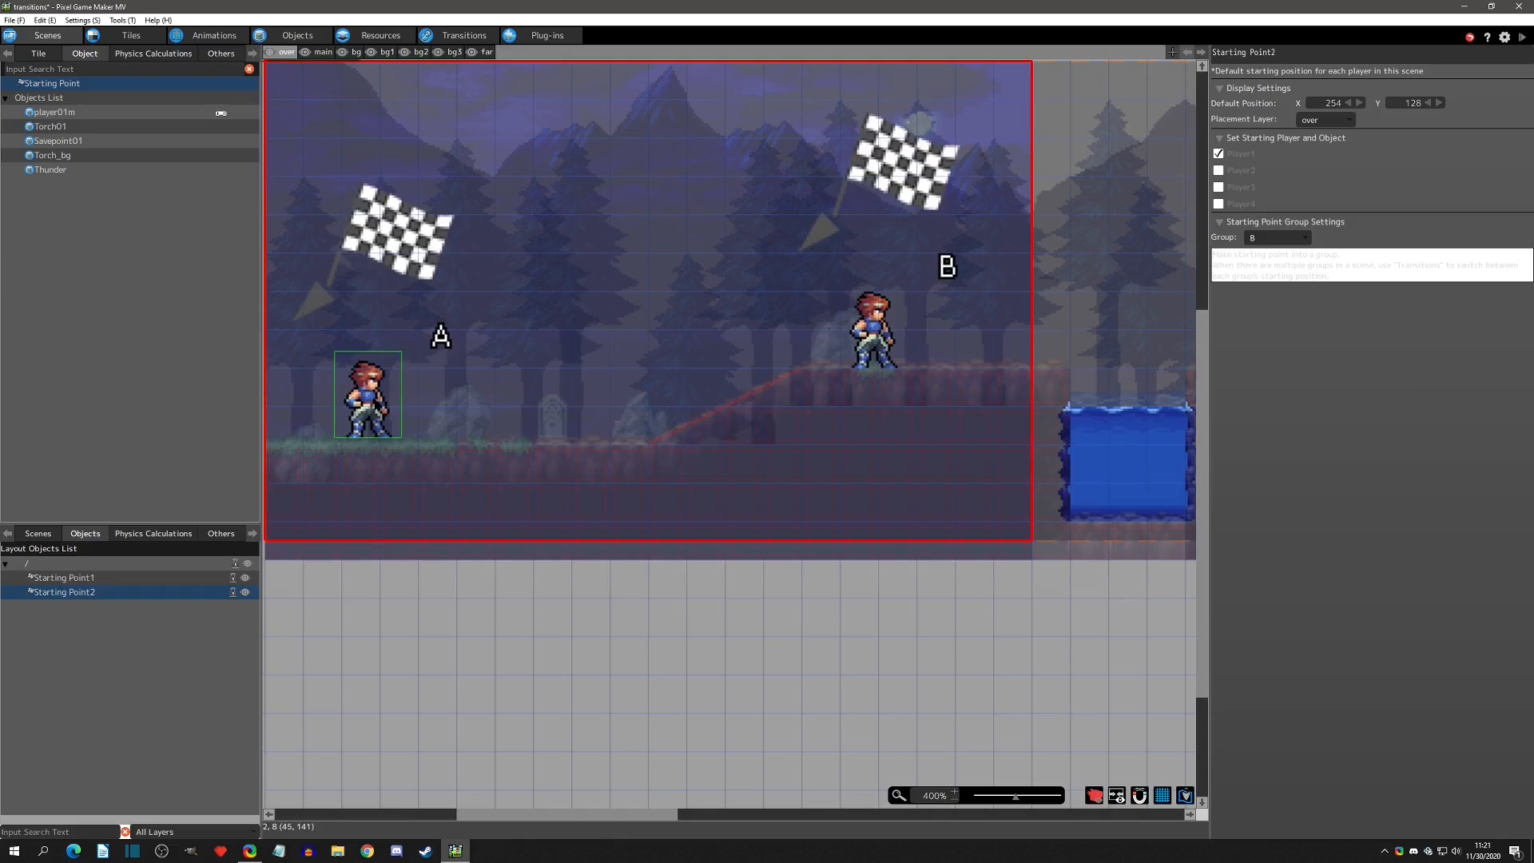
pyautogui.click(368, 394)
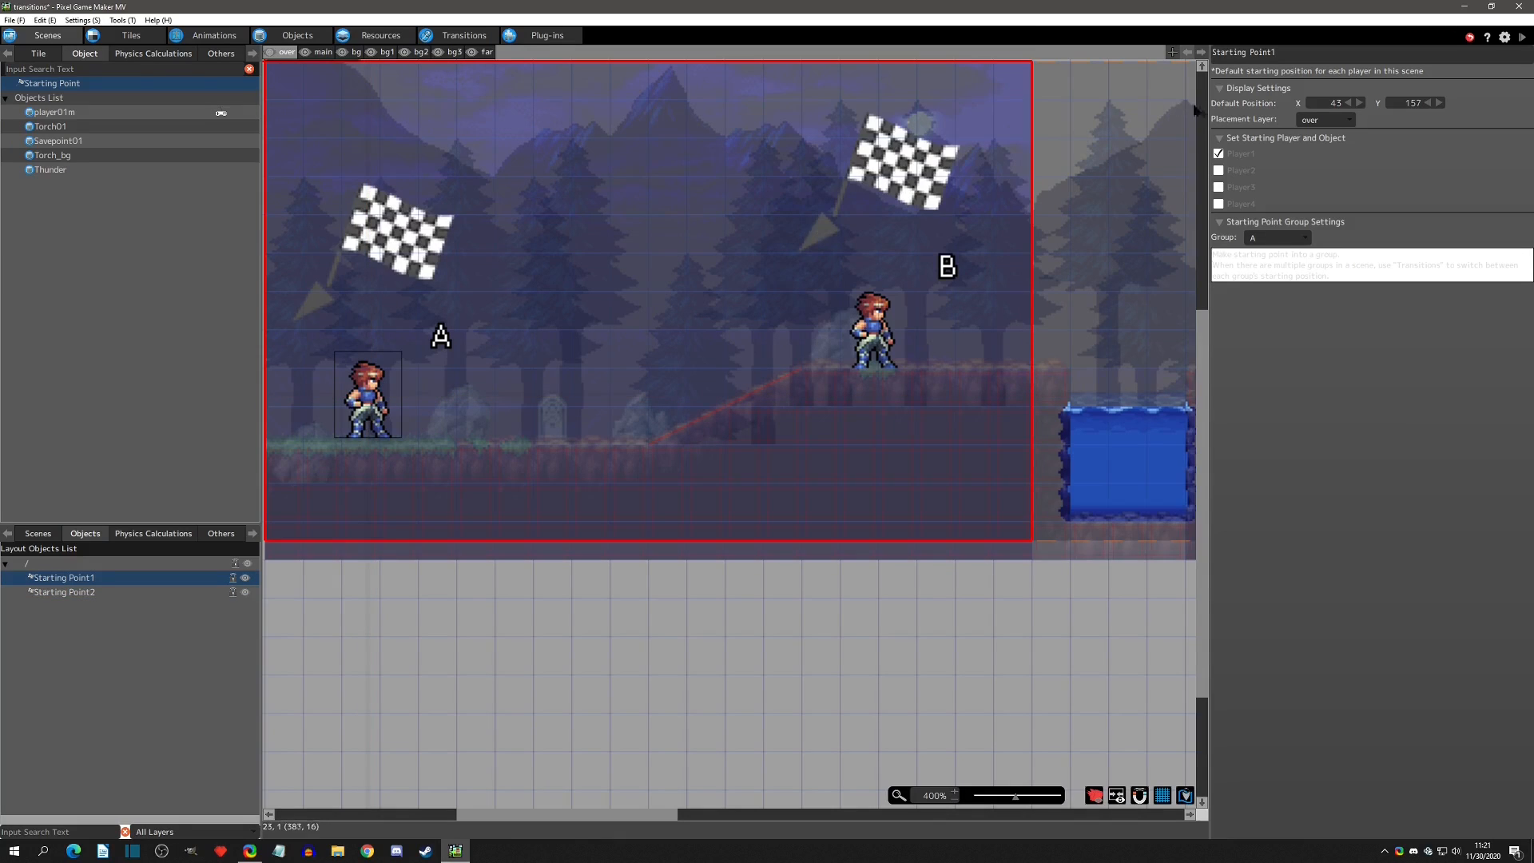
pyautogui.click(1333, 121)
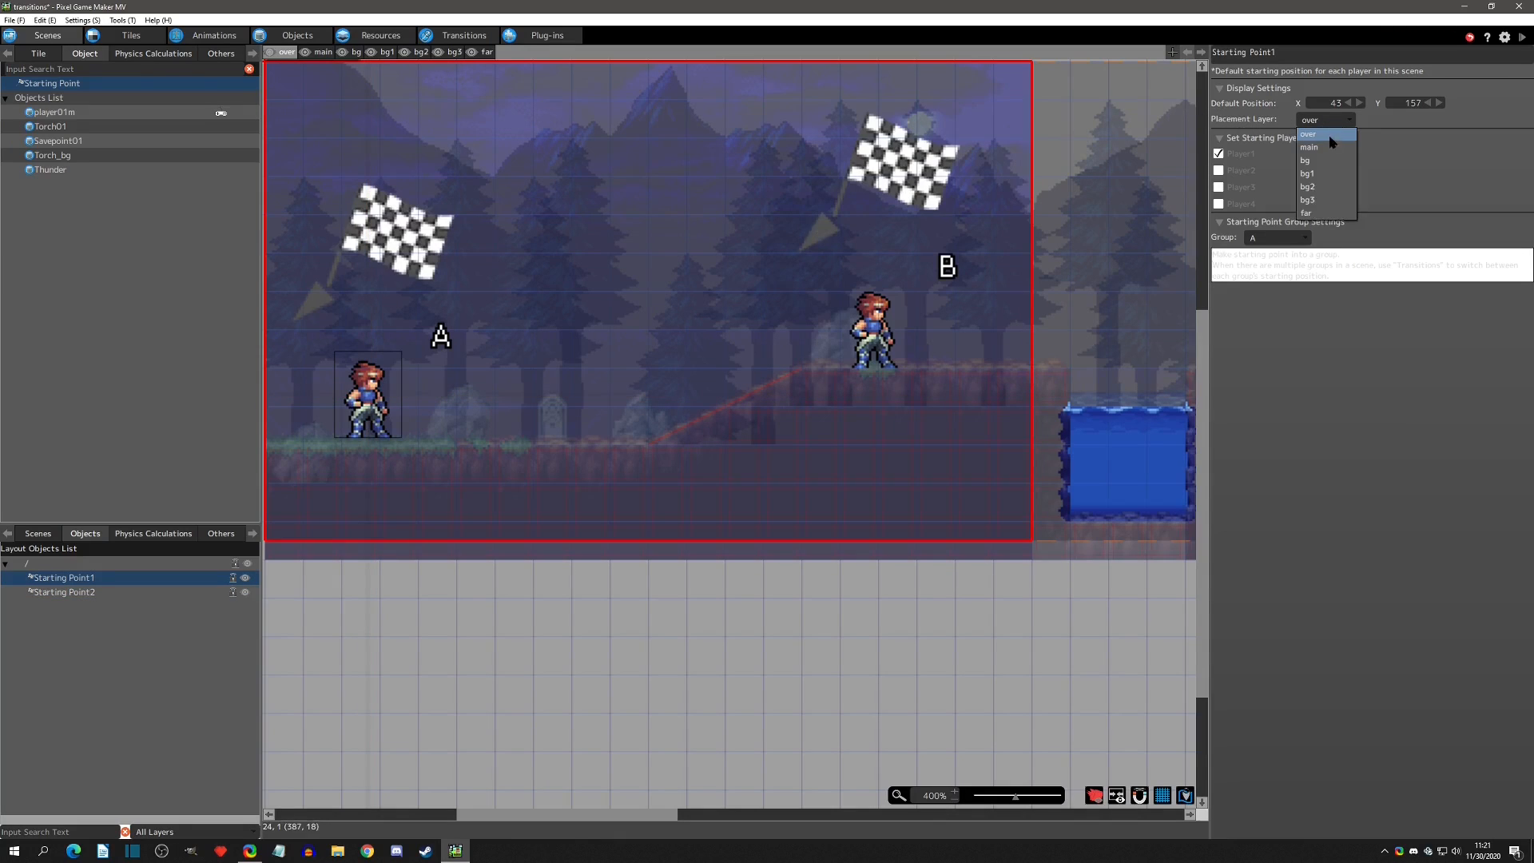
pyautogui.click(1327, 134)
pyautogui.click(873, 328)
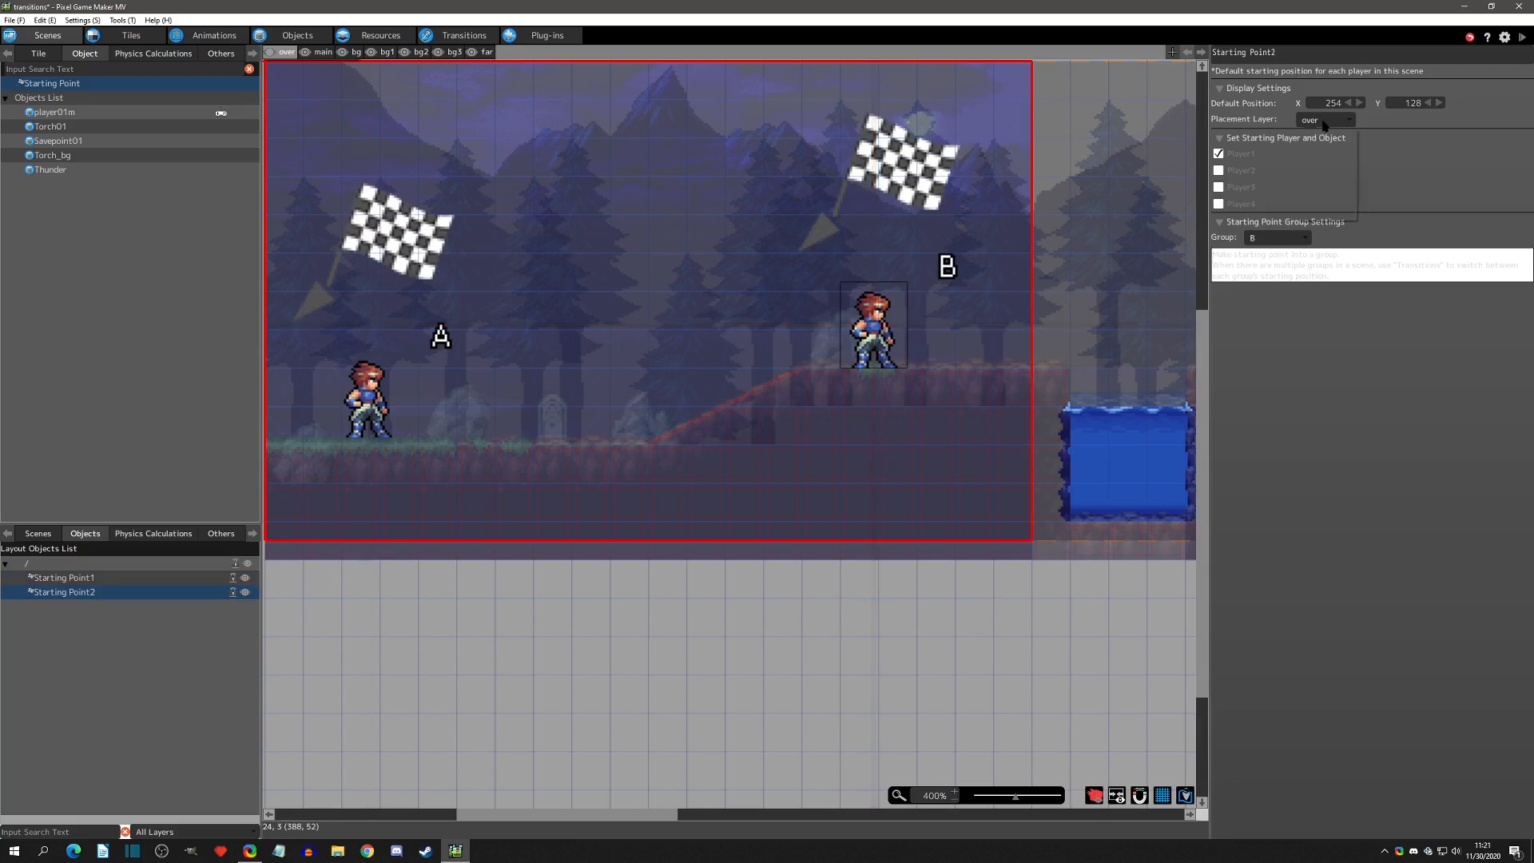
pyautogui.click(1315, 148)
# Set the stage01 to stage01_2 link's Starting Point Group to B and test-play the scene change
pyautogui.click(447, 35)
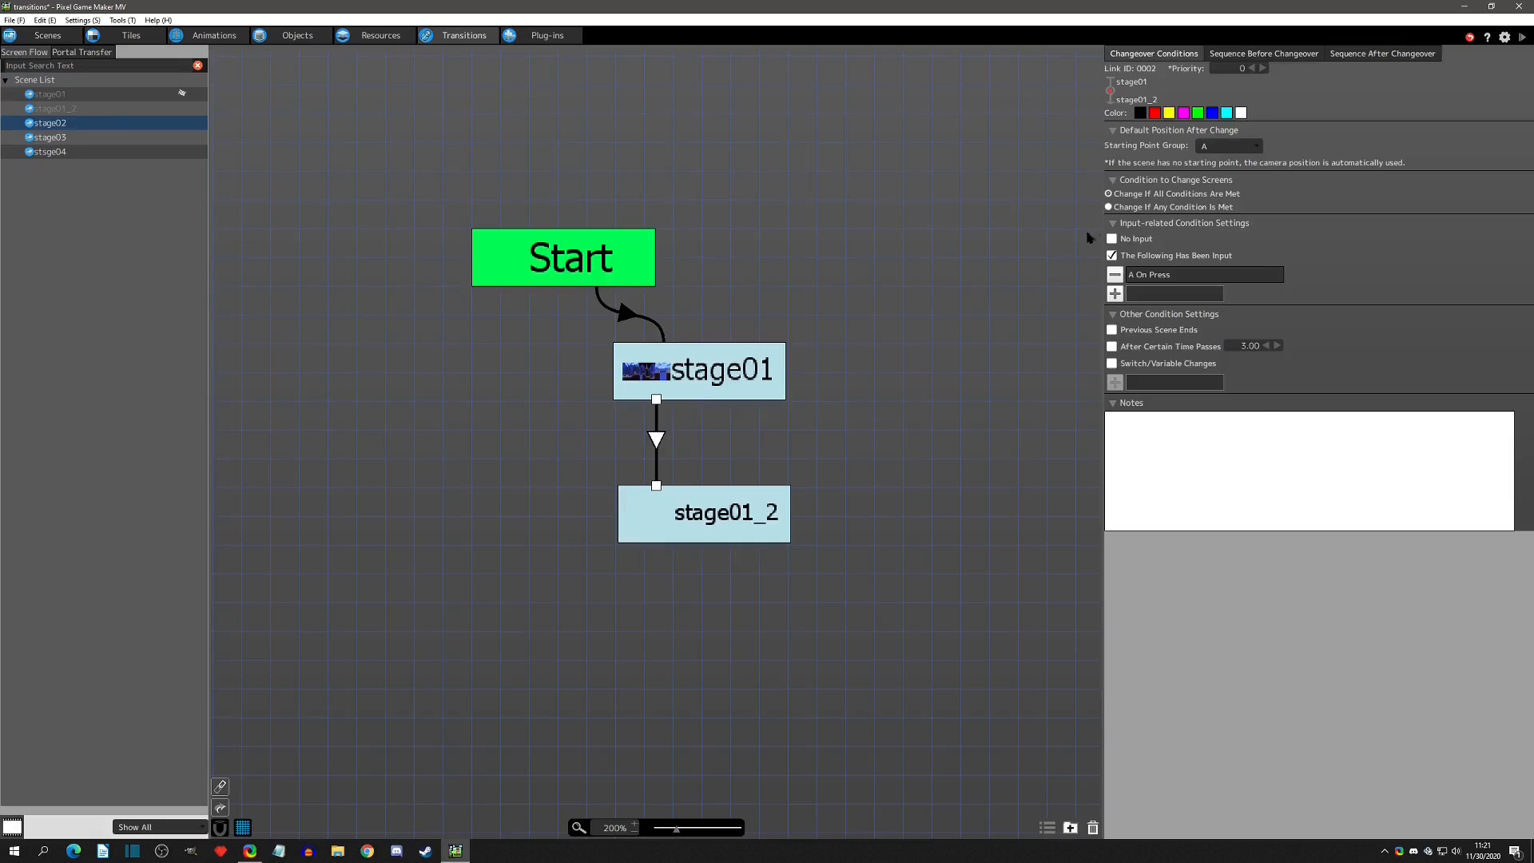
pyautogui.click(1212, 149)
pyautogui.click(1210, 178)
pyautogui.click(1522, 37)
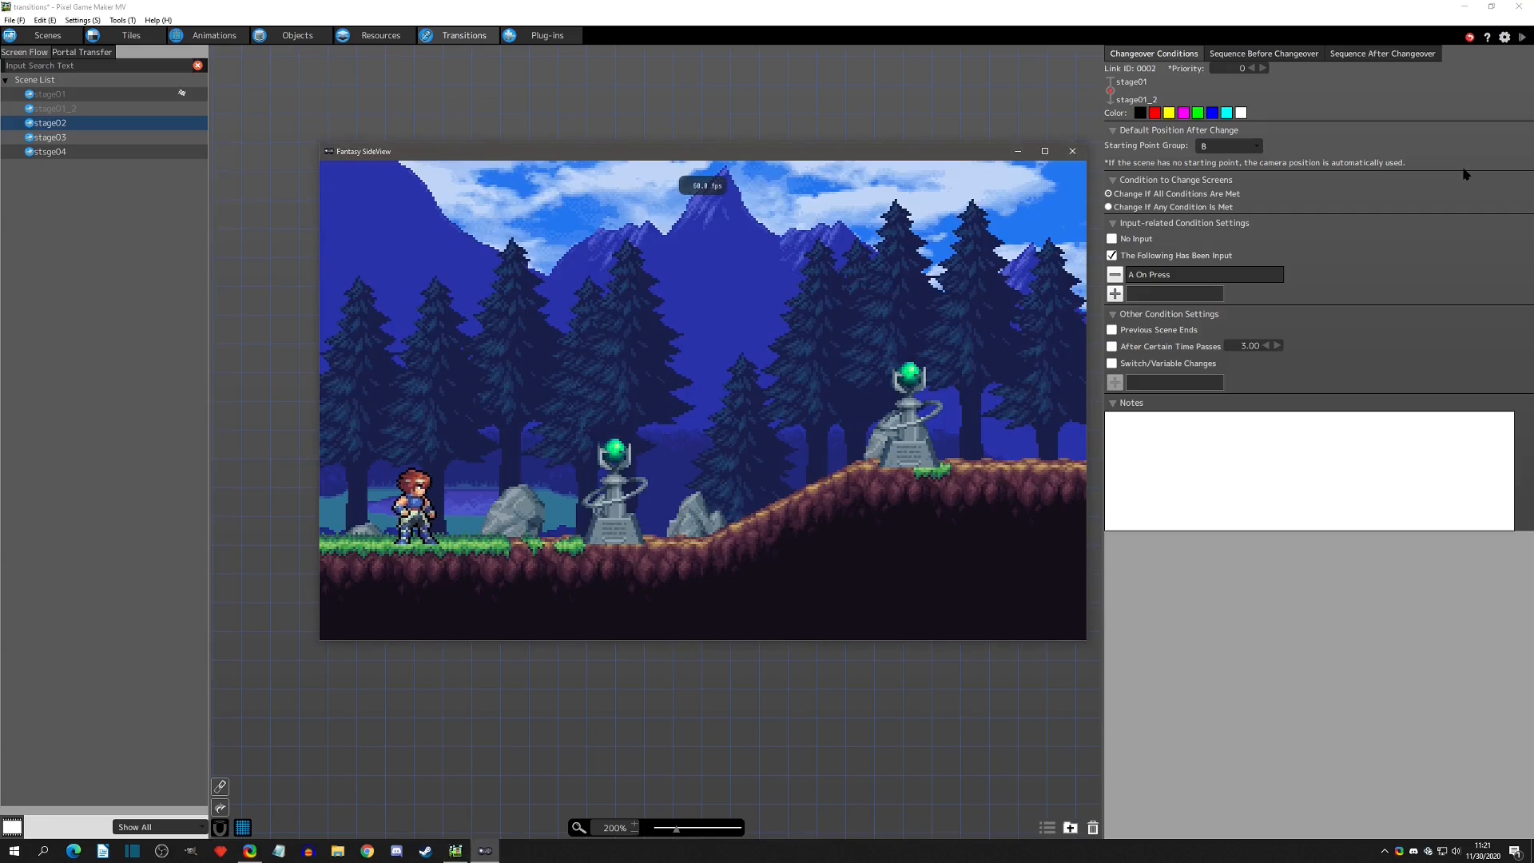
pyautogui.press('z')
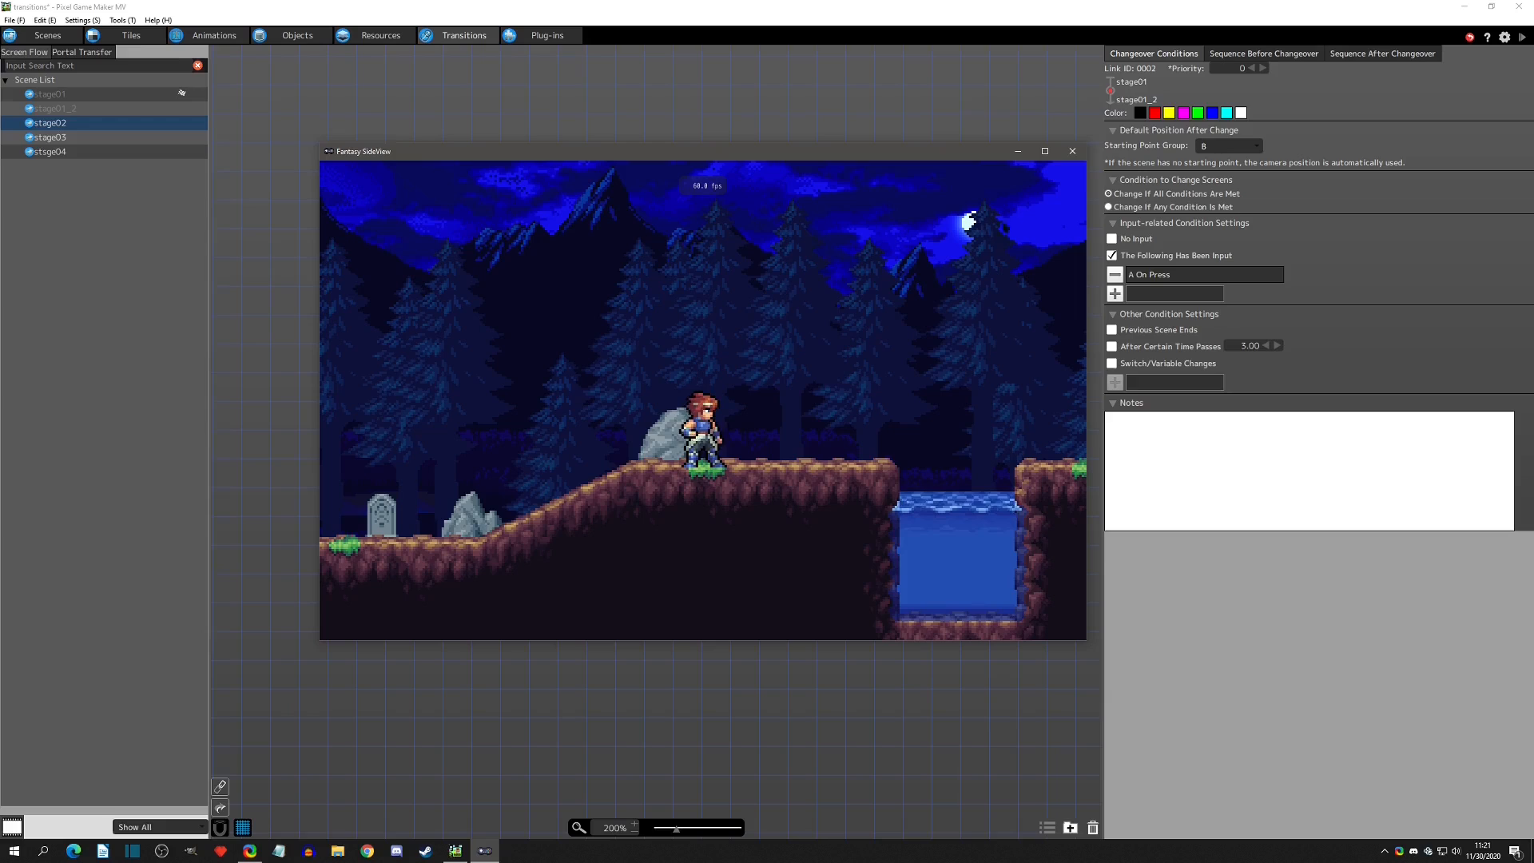
pyautogui.click(1072, 151)
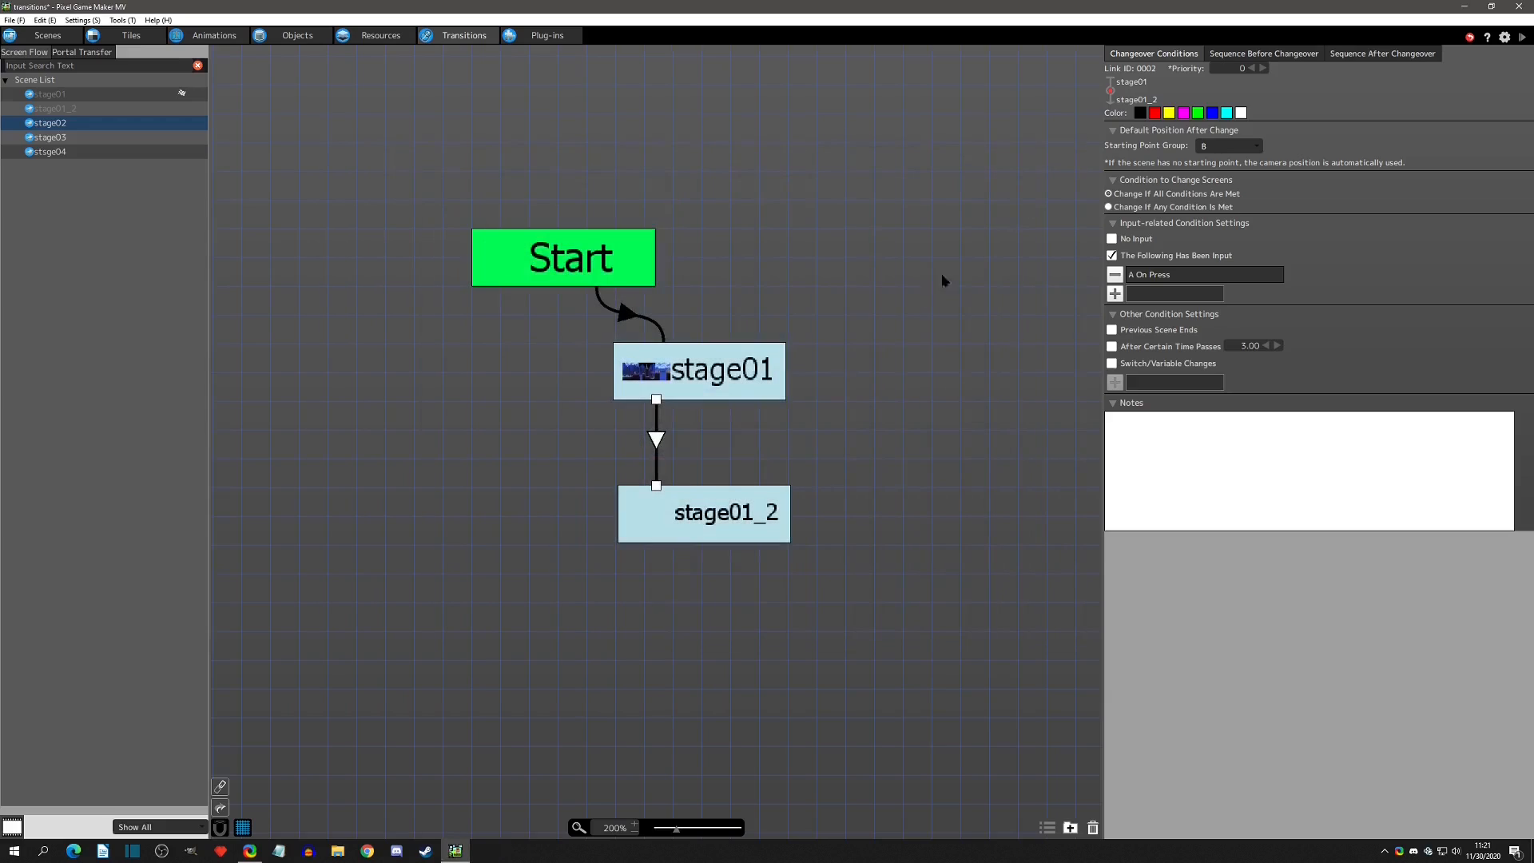
pyautogui.click(733, 505)
pyautogui.rightClick(734, 504)
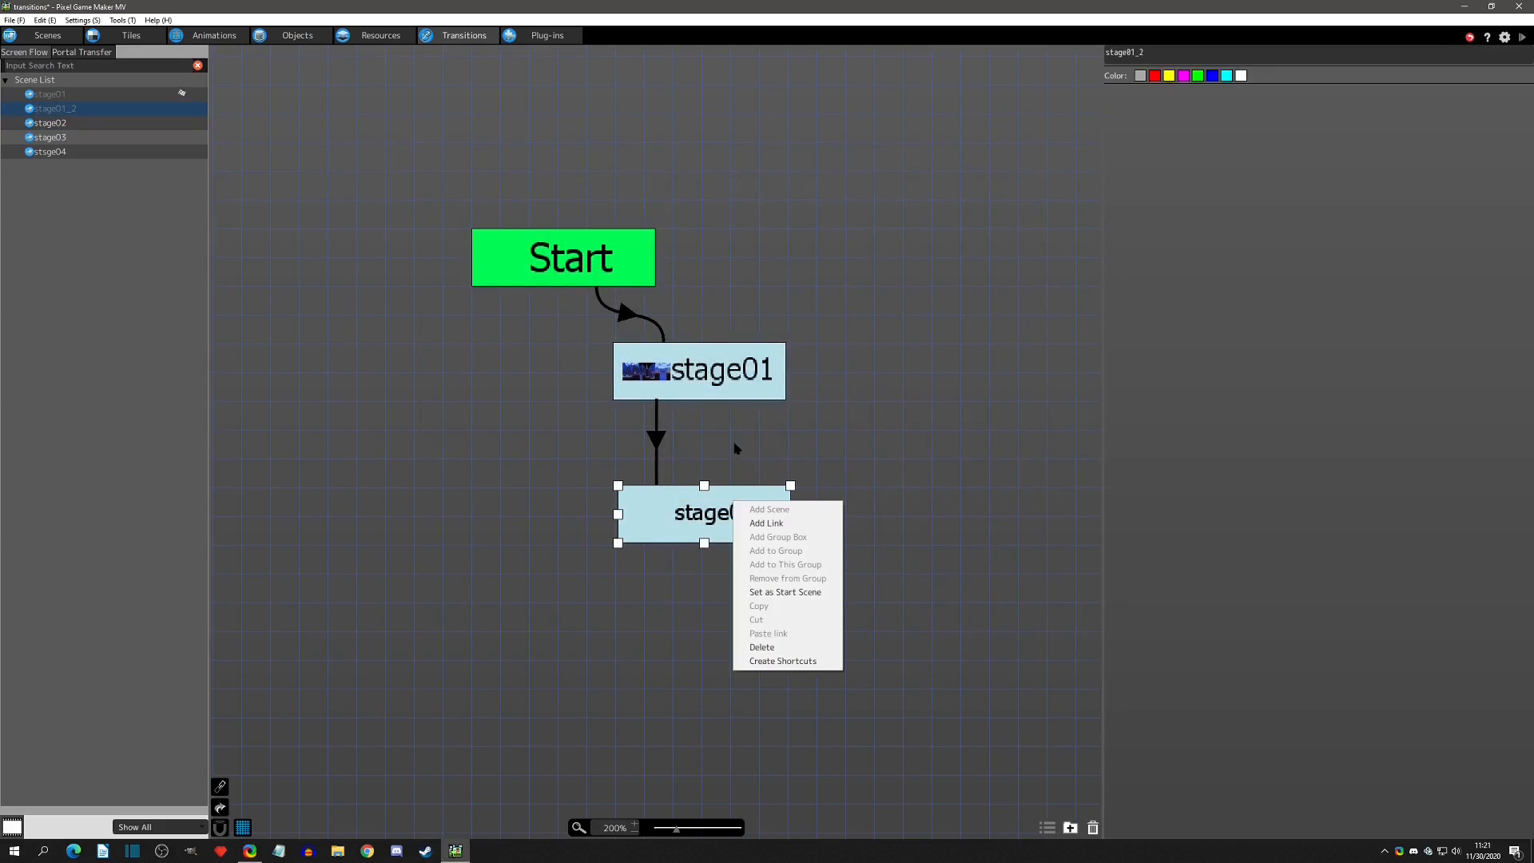
pyautogui.click(735, 446)
pyautogui.click(660, 443)
pyautogui.click(701, 386)
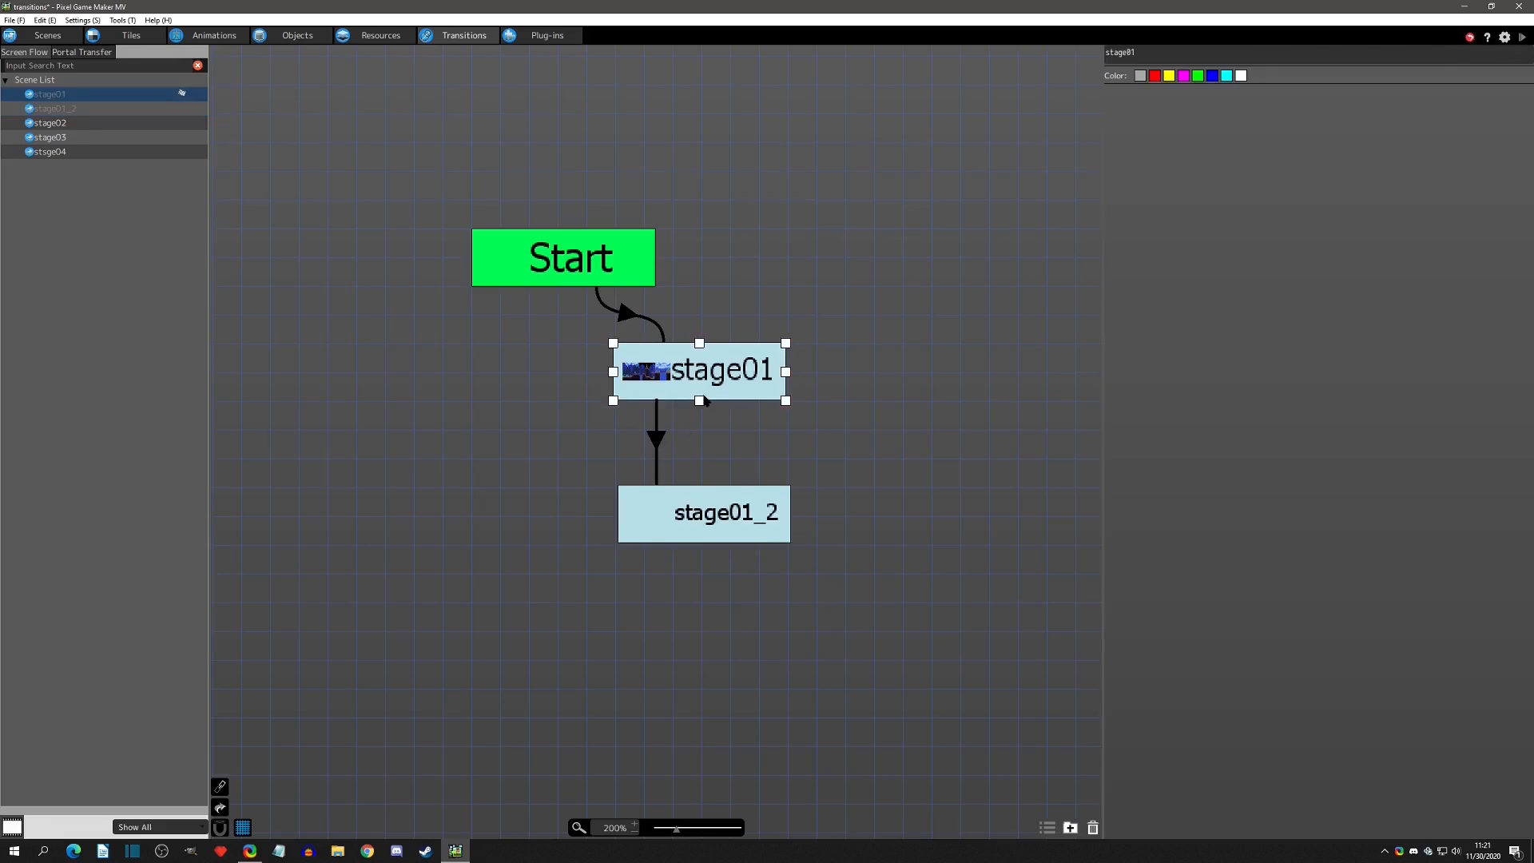
# Add a second link from stage01 to stage01_2 and require the transitions Common variable Next_Scene to equal 2
pyautogui.moveTo(699, 400); pyautogui.dragTo(700, 514)
pyautogui.click(694, 439)
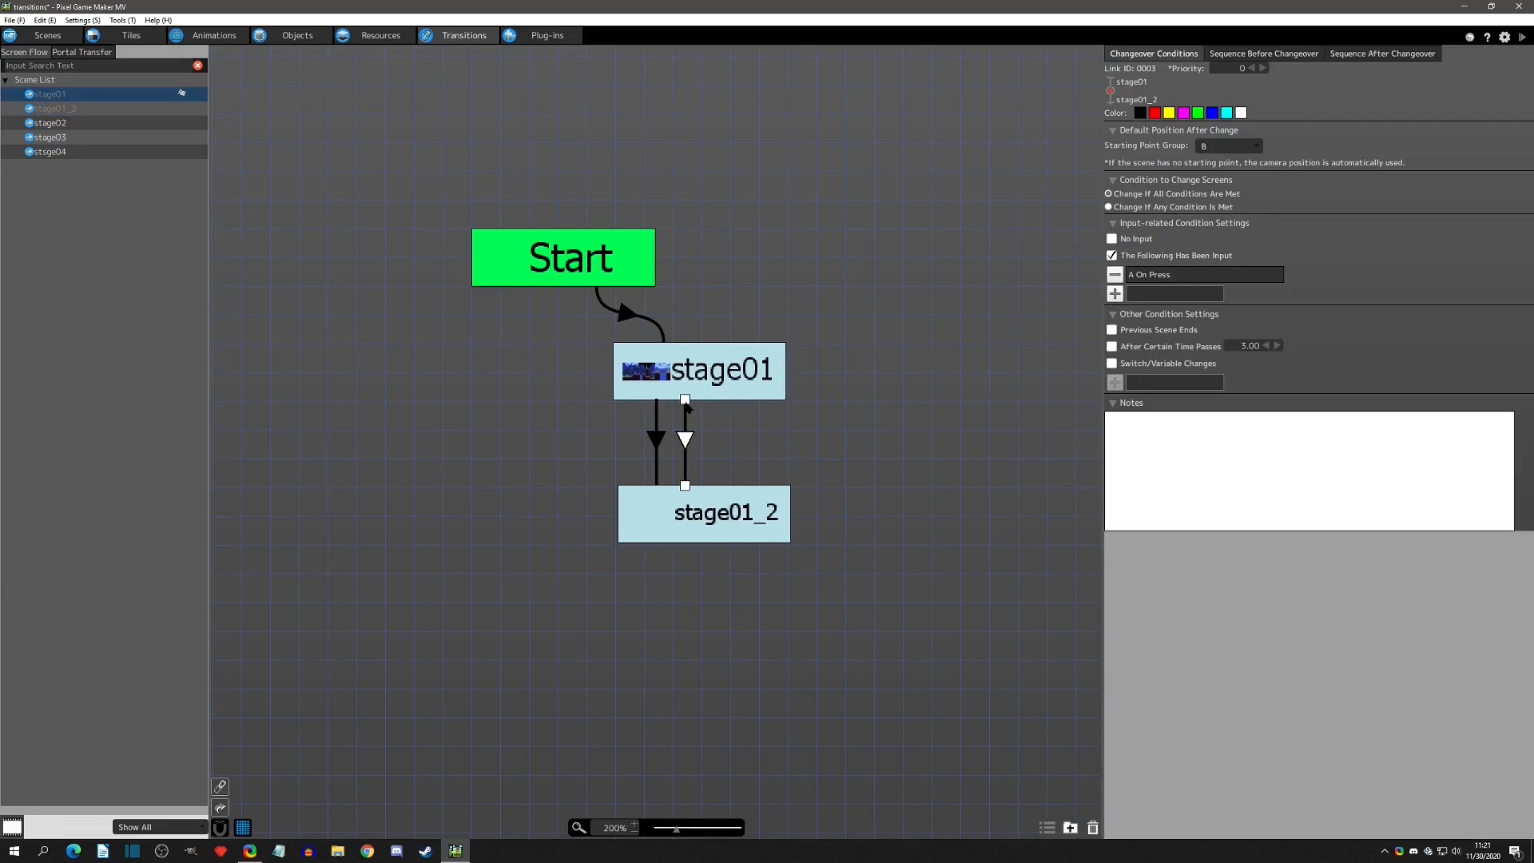
pyautogui.click(1112, 363)
pyautogui.click(1115, 382)
pyautogui.click(631, 368)
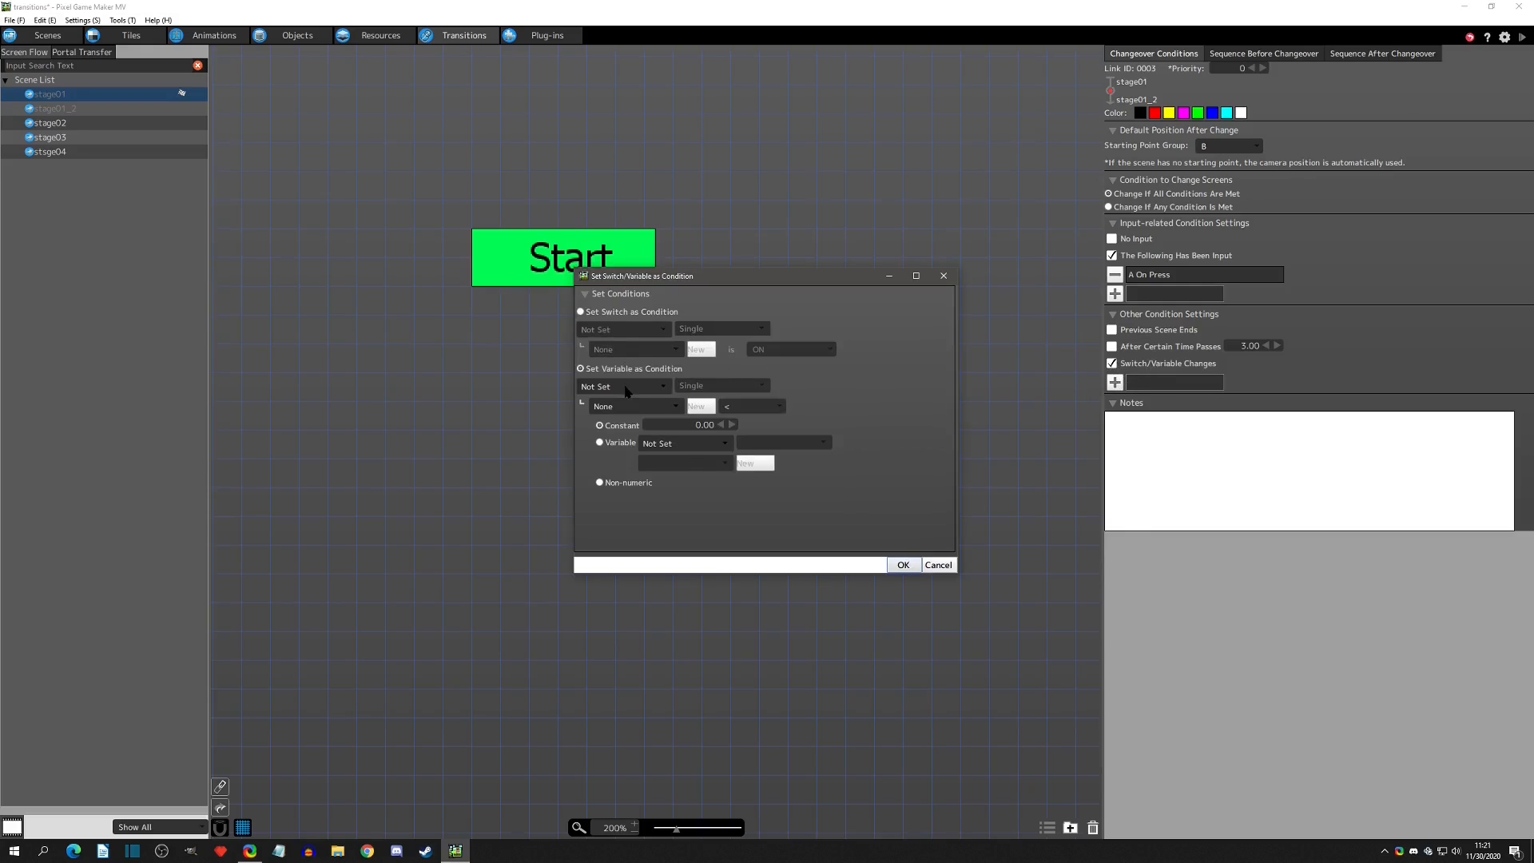
pyautogui.click(624, 387)
pyautogui.click(631, 418)
pyautogui.click(631, 407)
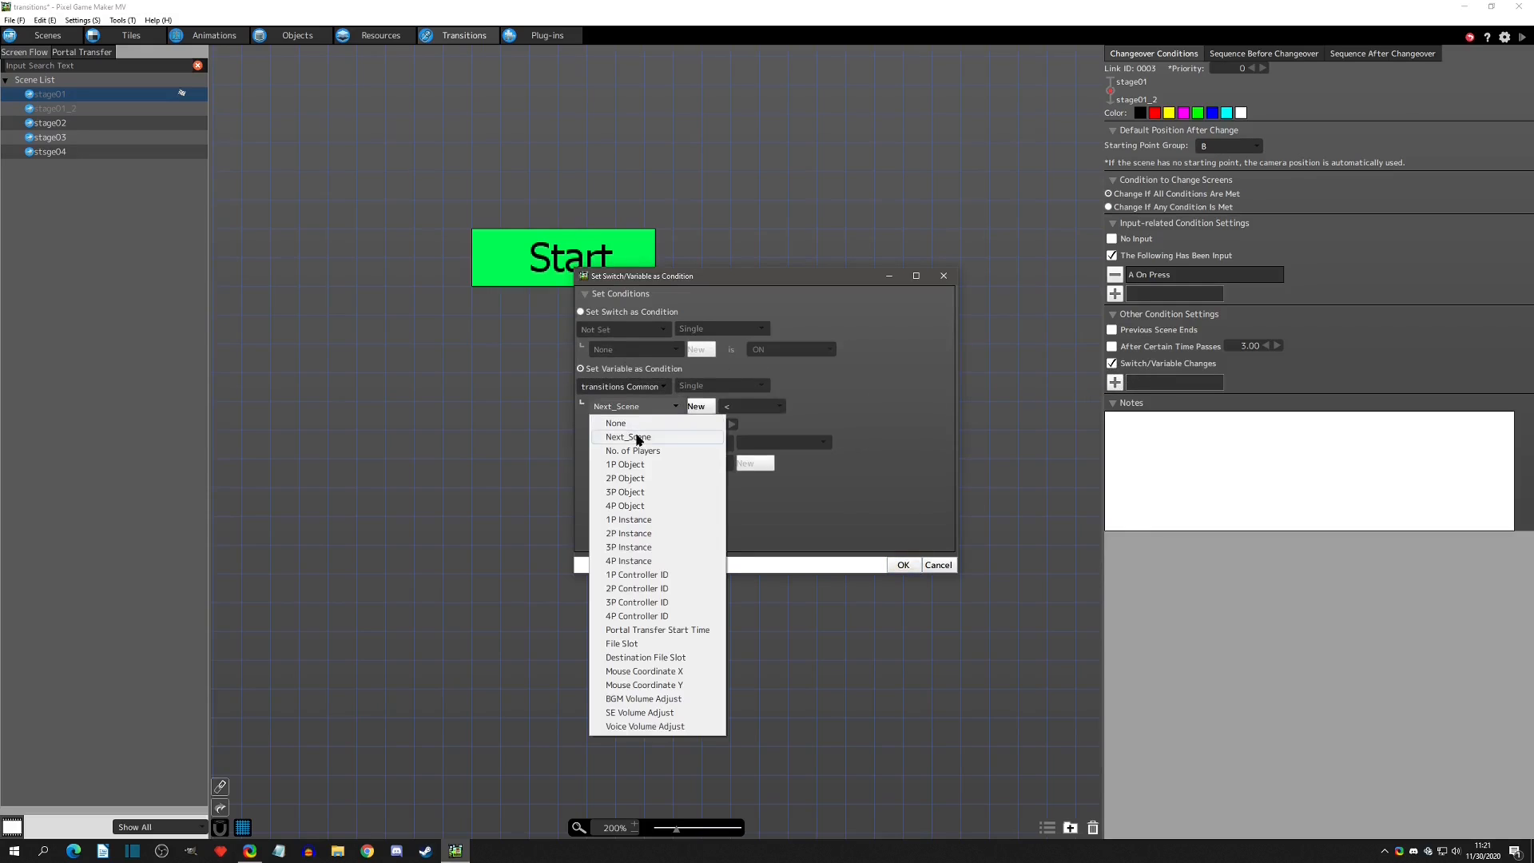
pyautogui.click(639, 436)
pyautogui.click(755, 408)
pyautogui.click(738, 447)
pyautogui.doubleClick(683, 423)
pyautogui.write('2')
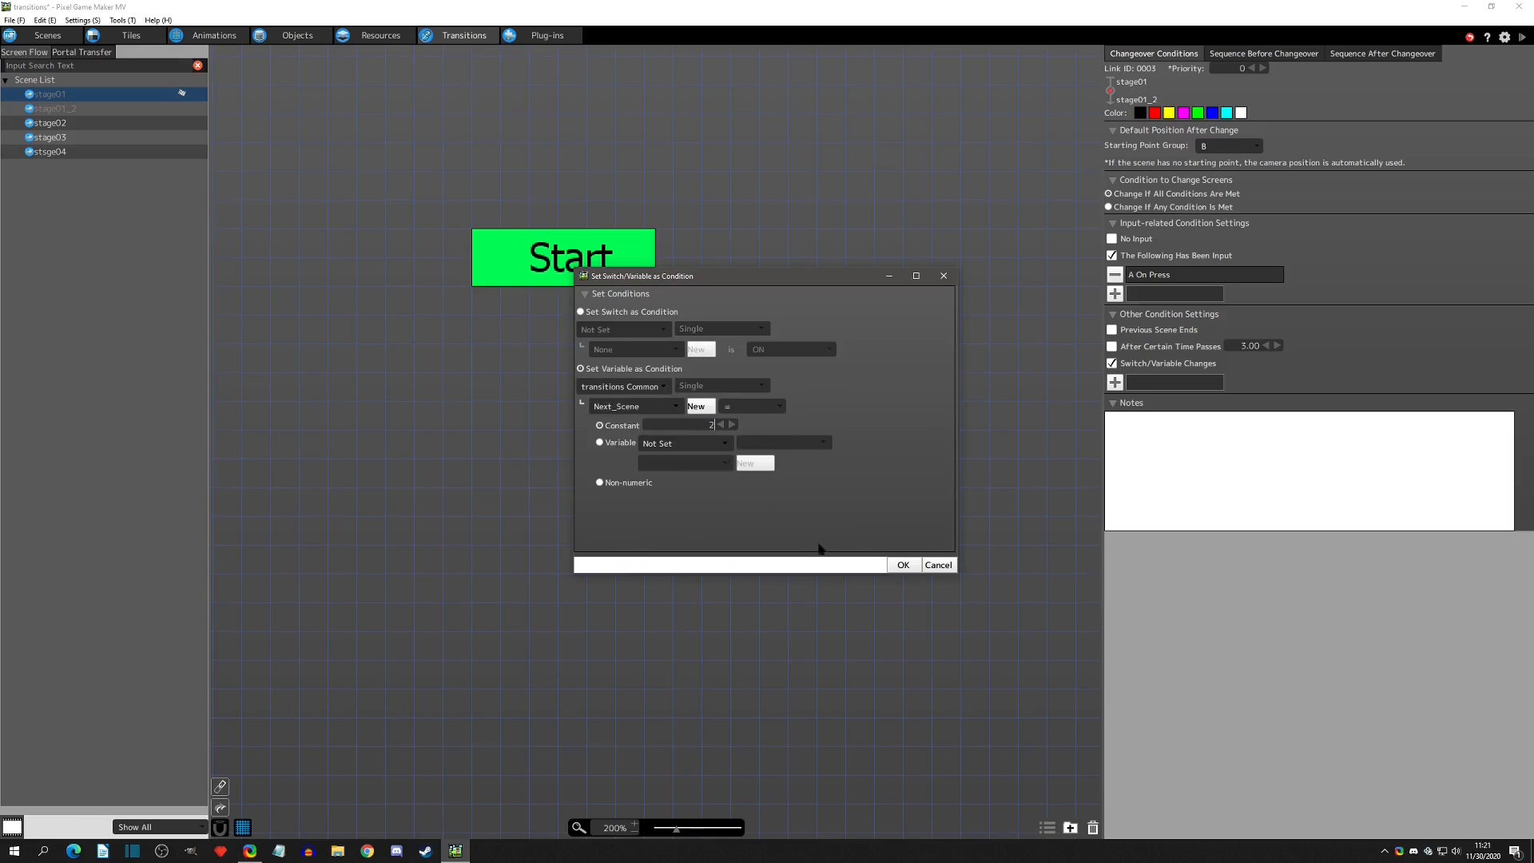
pyautogui.click(906, 566)
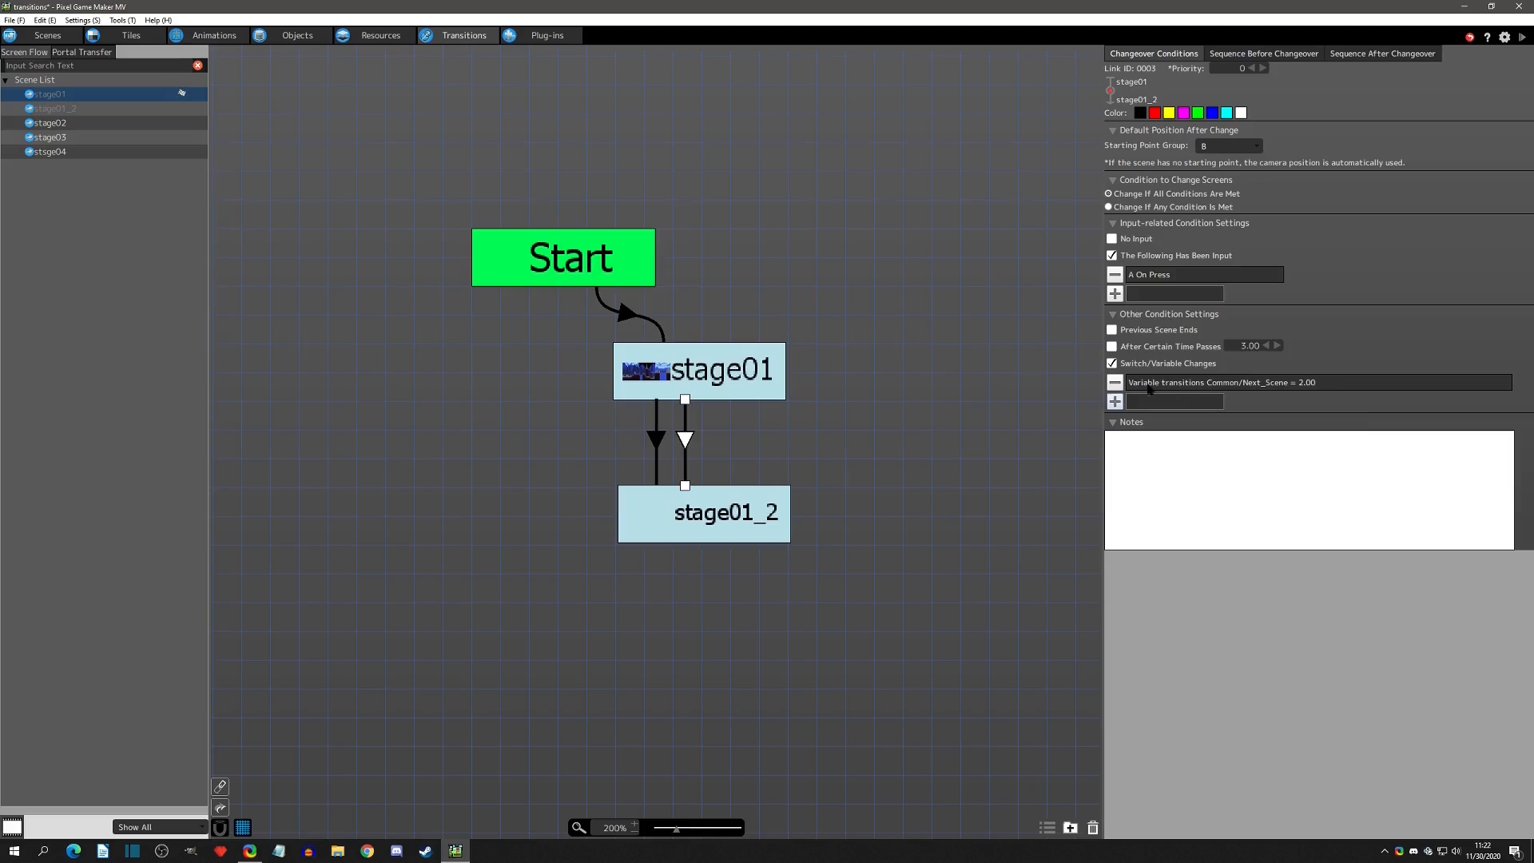
# Add a condition to the original stage01 to stage01_2 link requiring the transitions Common variable Next_Scene to equal 1
pyautogui.click(664, 436)
pyautogui.click(1115, 382)
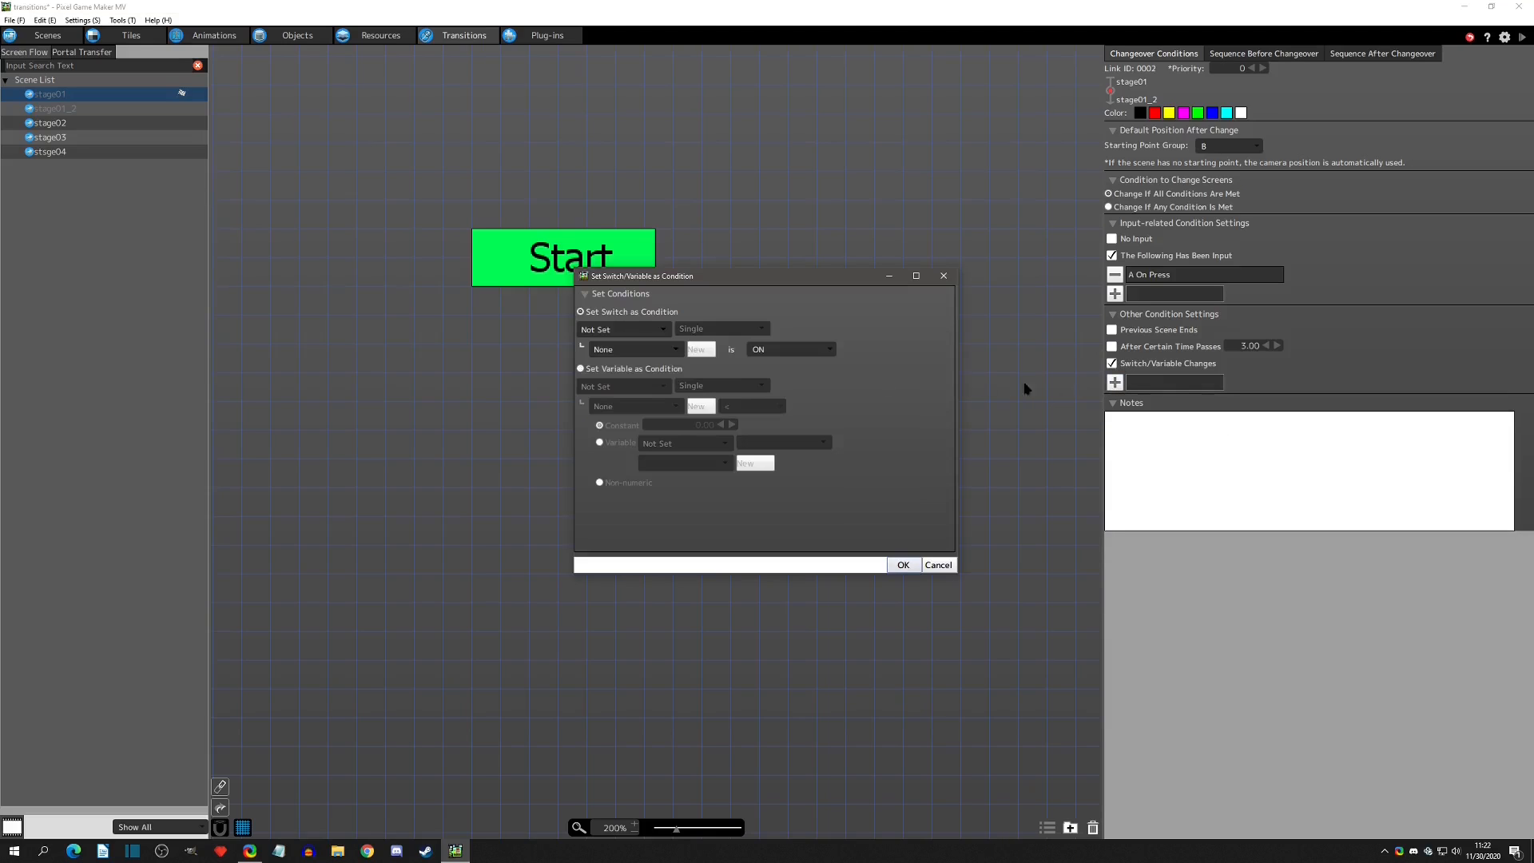
pyautogui.click(581, 368)
pyautogui.click(609, 386)
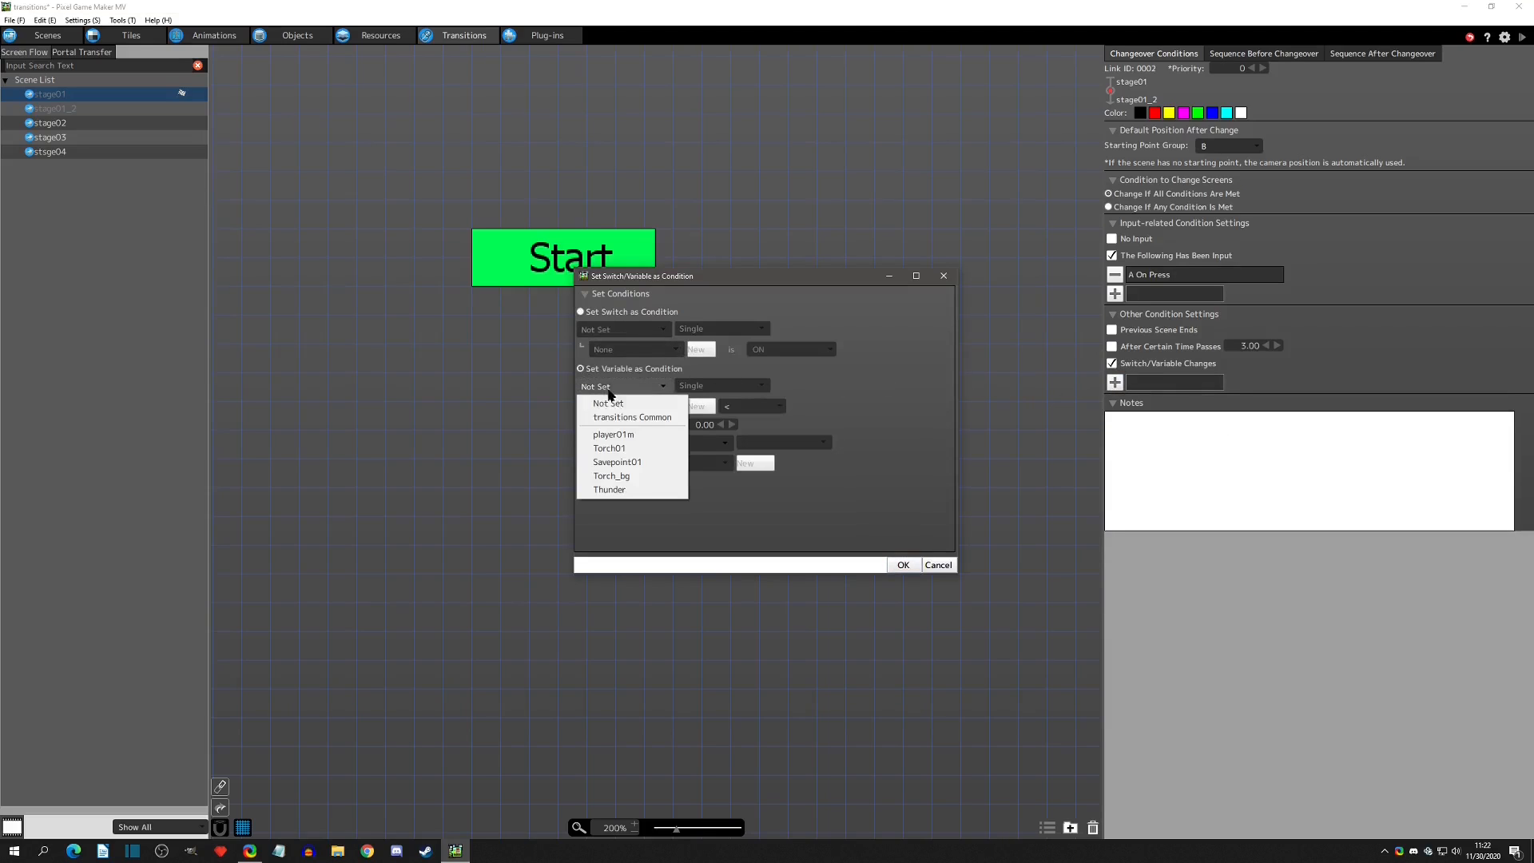
pyautogui.click(632, 417)
pyautogui.click(631, 406)
pyautogui.click(639, 444)
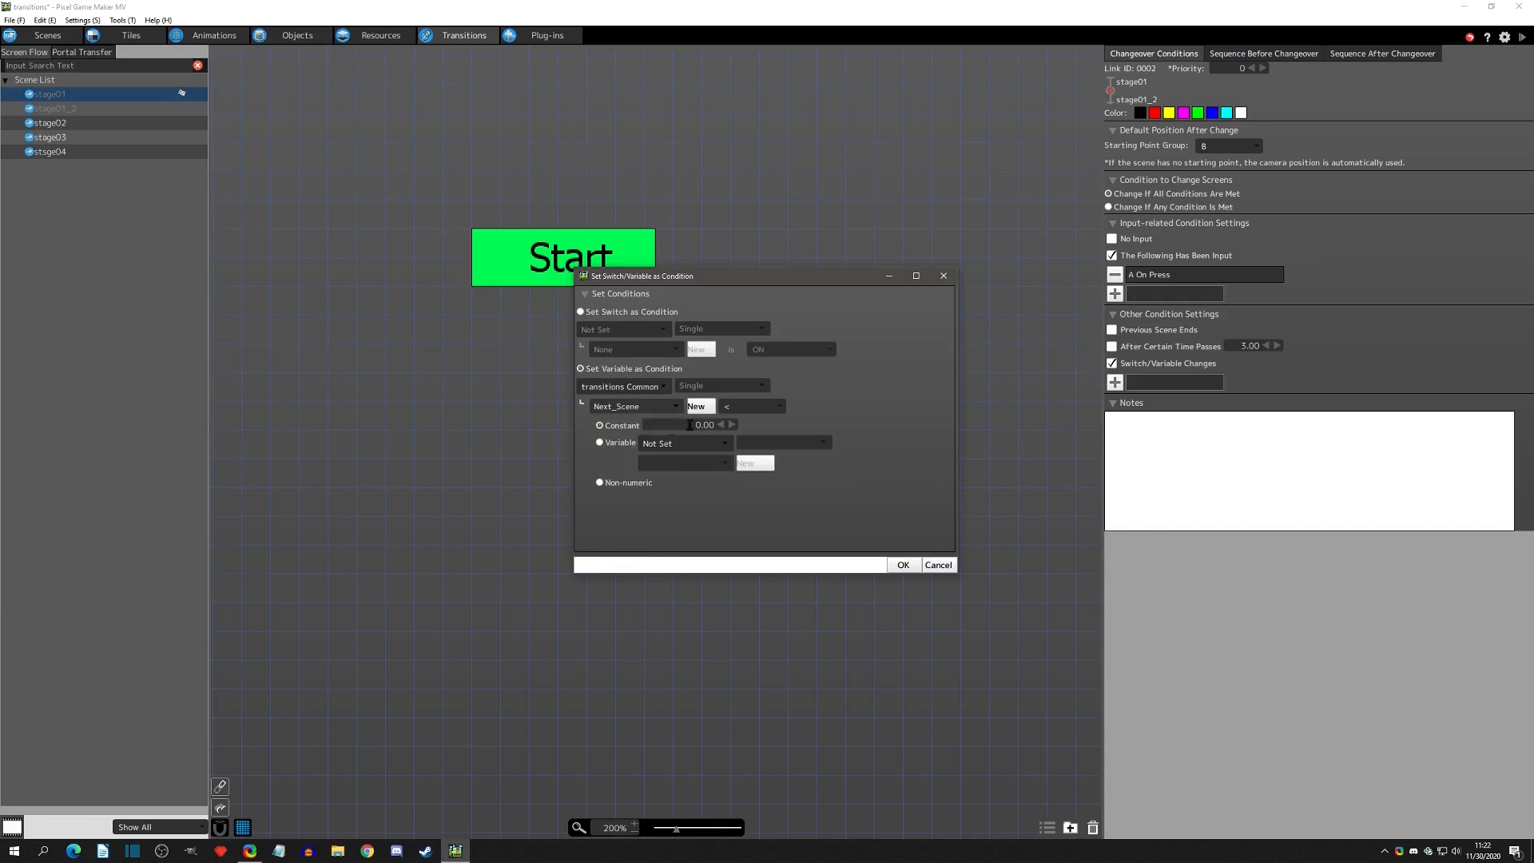
pyautogui.click(751, 406)
pyautogui.click(743, 418)
pyautogui.doubleClick(705, 425)
pyautogui.write('1')
pyautogui.click(902, 565)
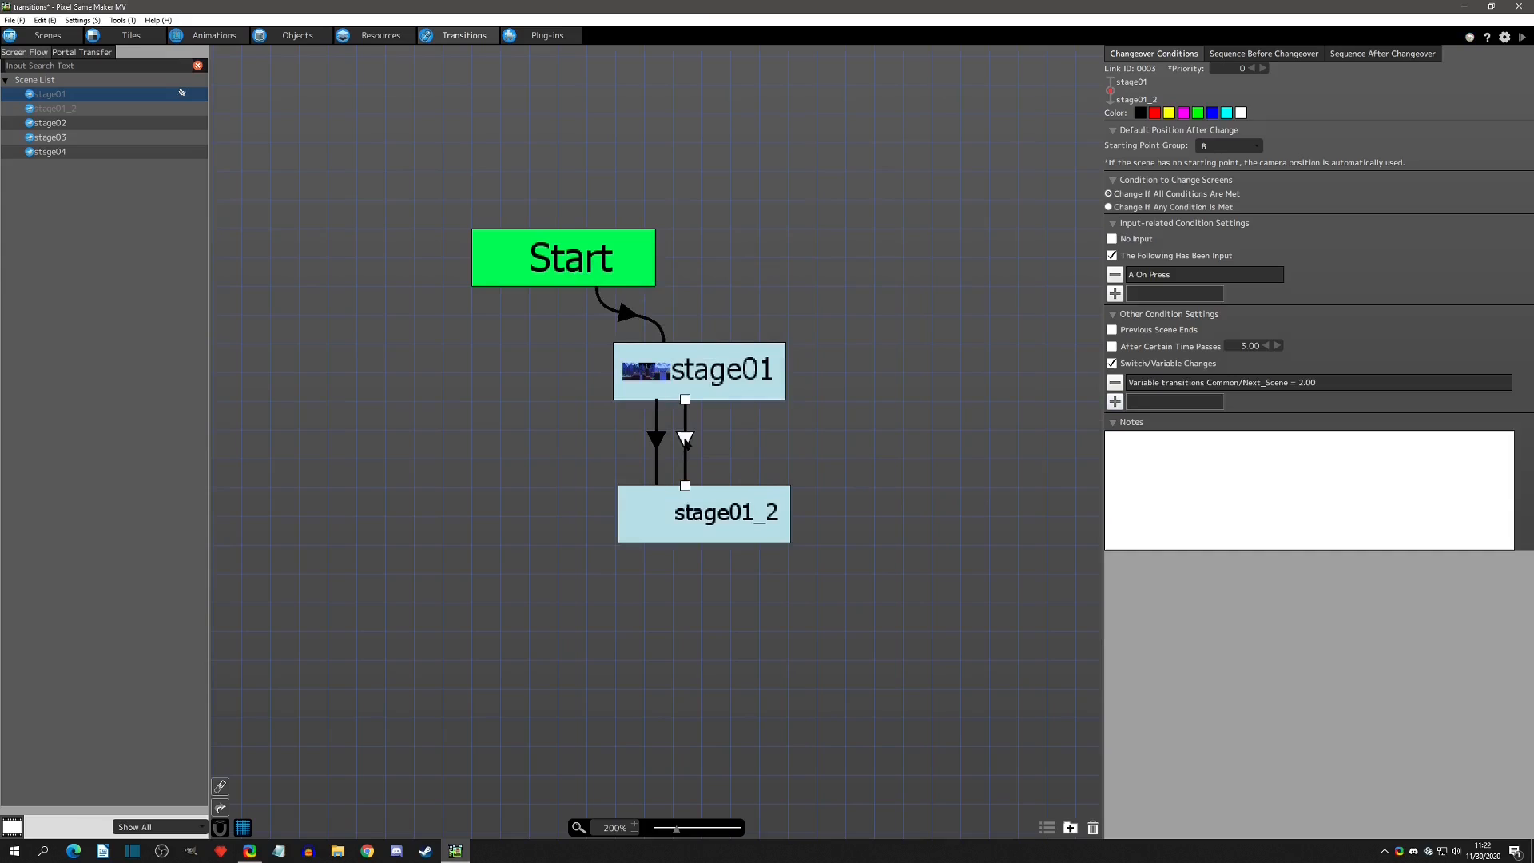
# Set the original stage01 to stage01_2 link's Starting Point Group to A, and select the second link
pyautogui.click(1239, 145)
pyautogui.click(1222, 160)
pyautogui.click(685, 440)
# Test-play the scene change from both save points in stage01, then close the game
pyautogui.doubleClick(1289, 378)
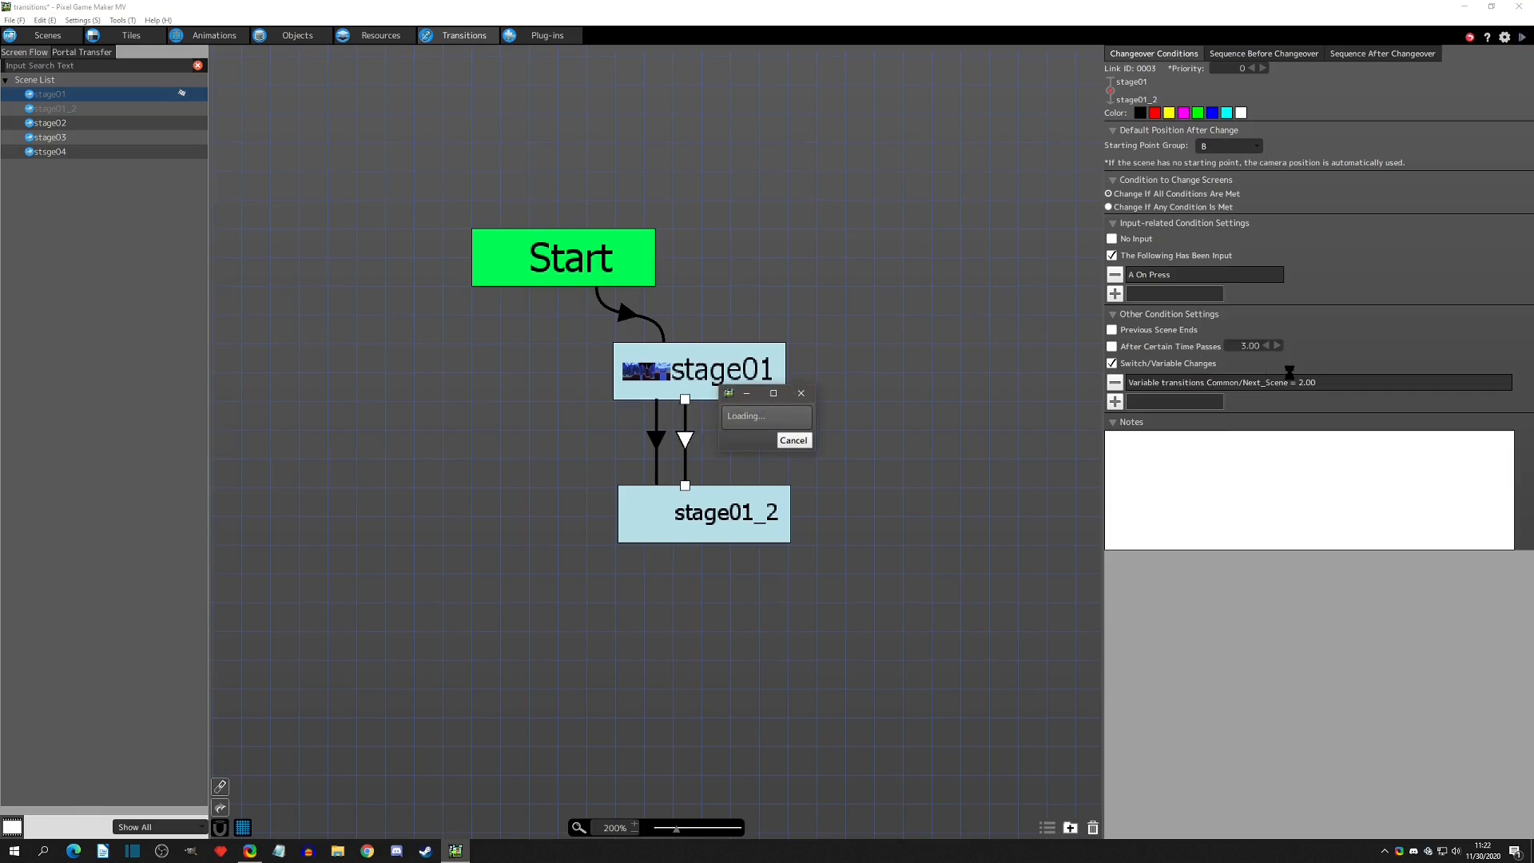
pyautogui.press('Right')
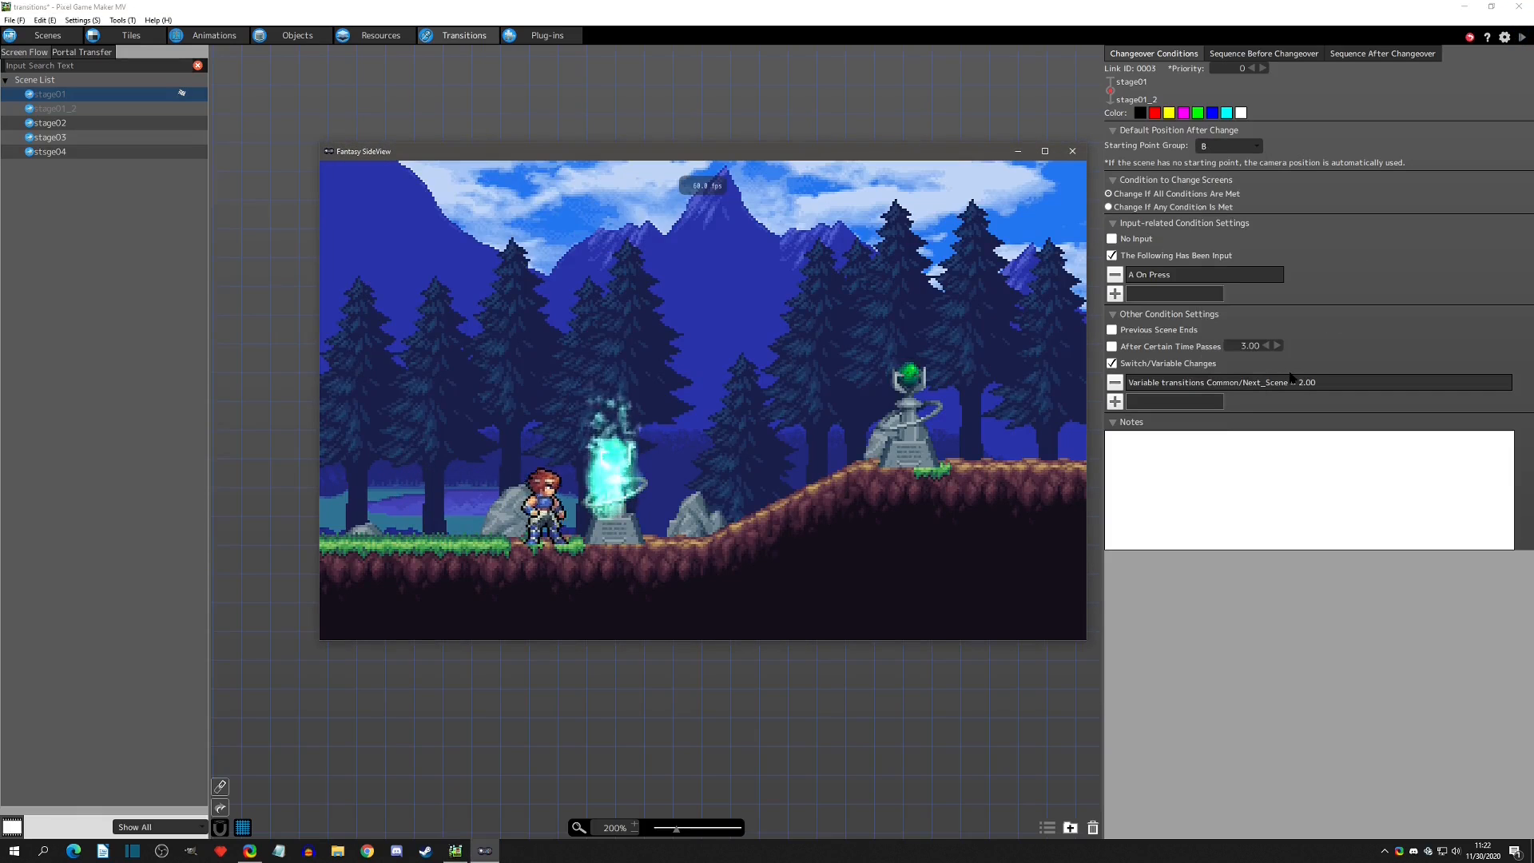
pyautogui.press('z')
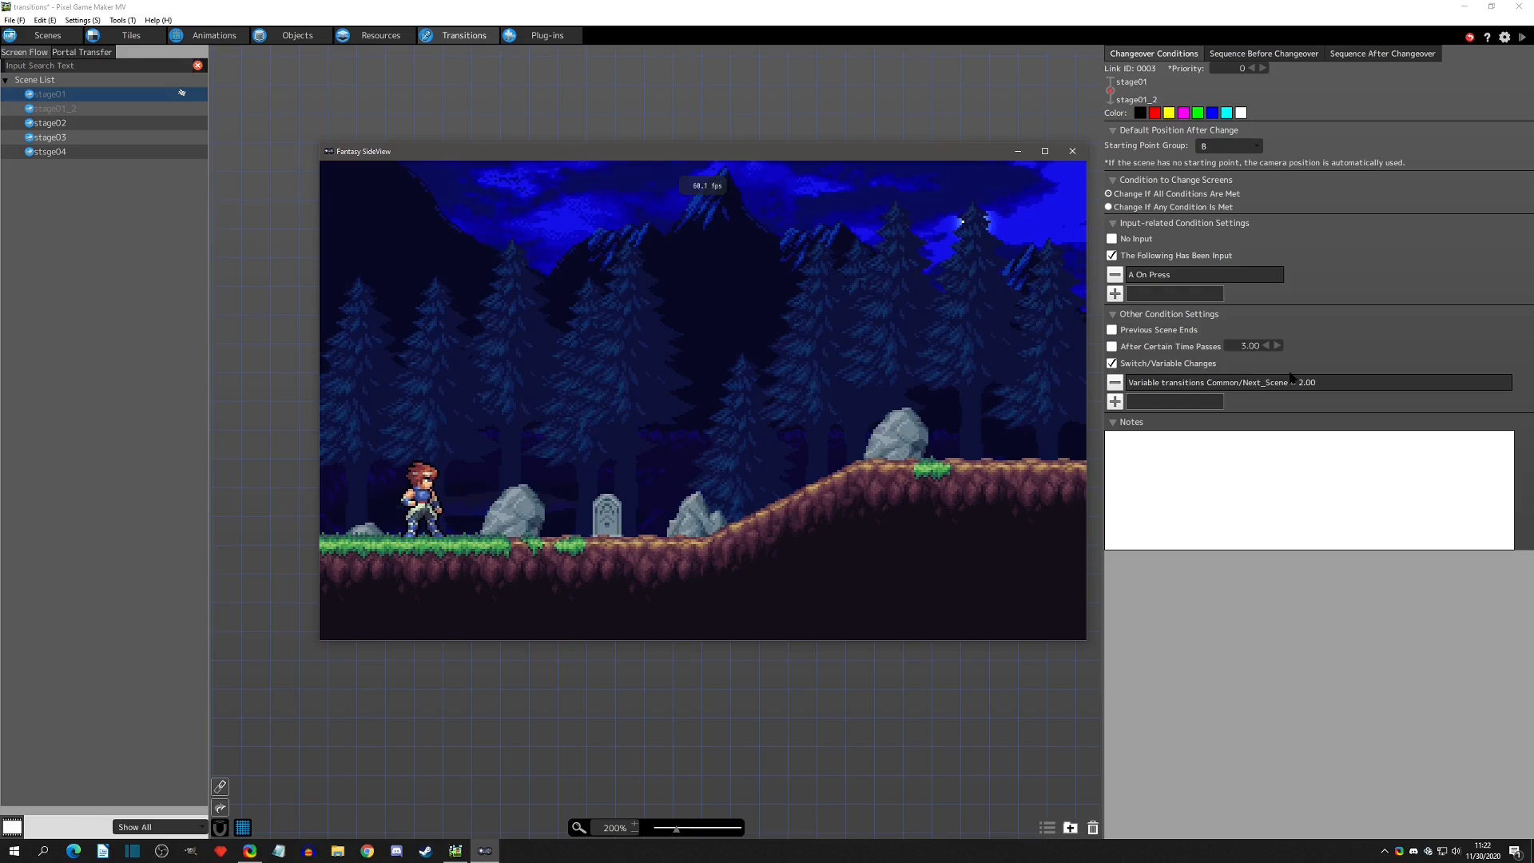
pyautogui.press('Right')
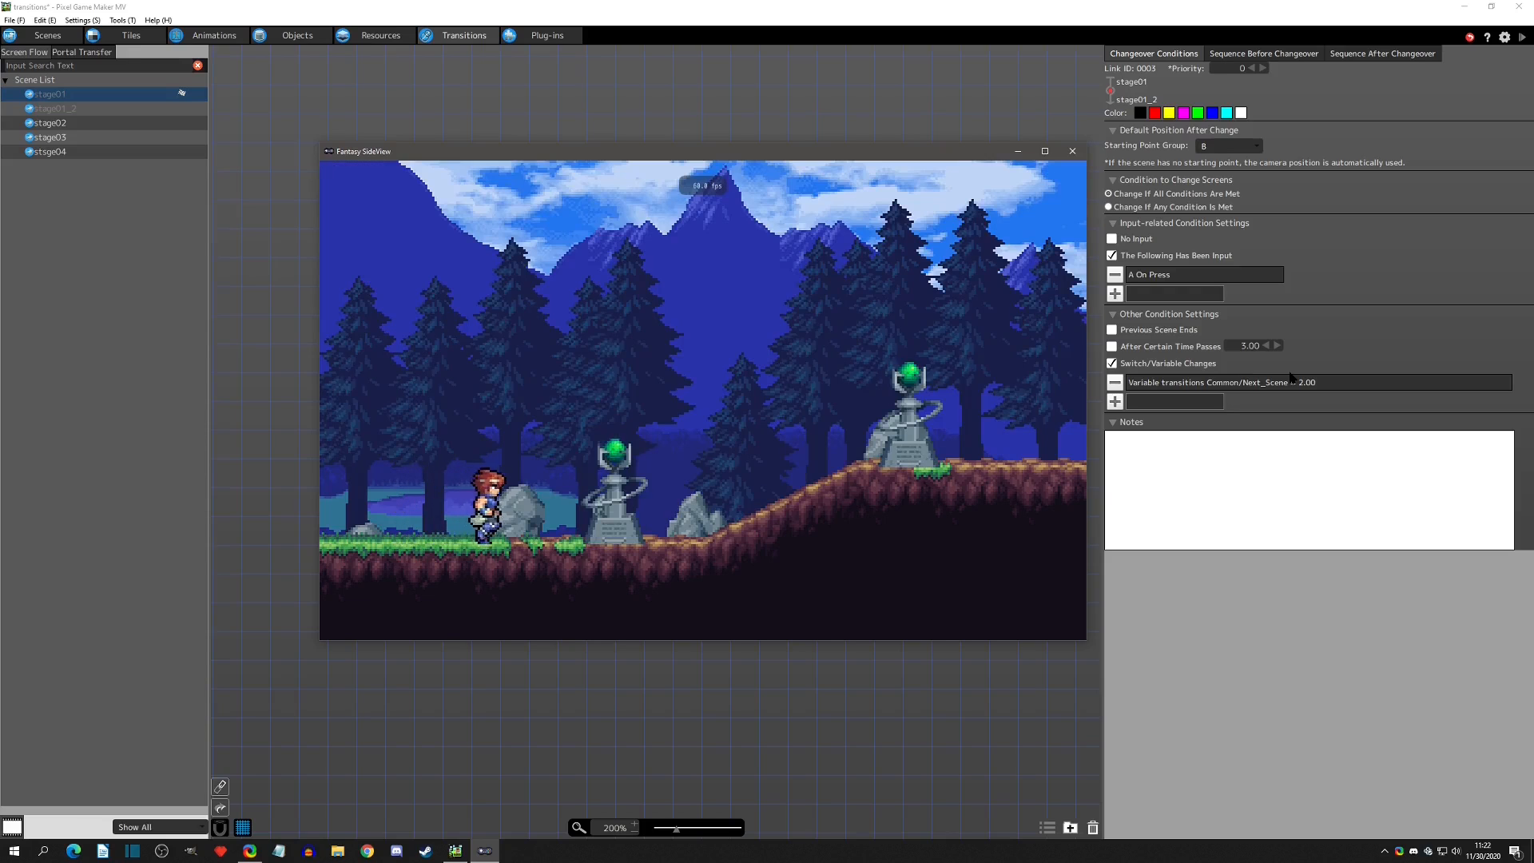
pyautogui.press('Right')
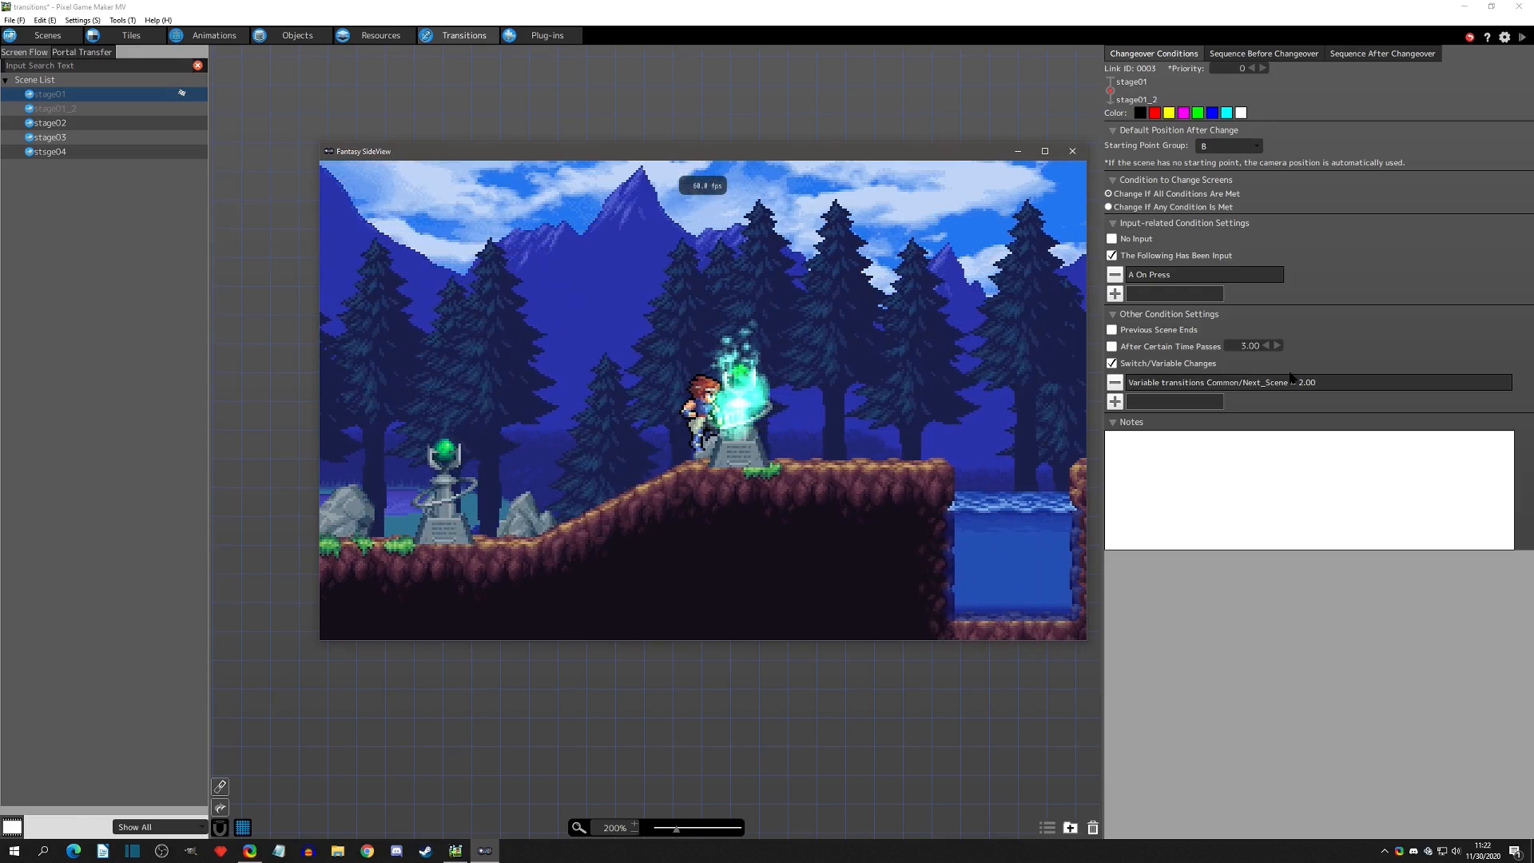
pyautogui.press('Right')
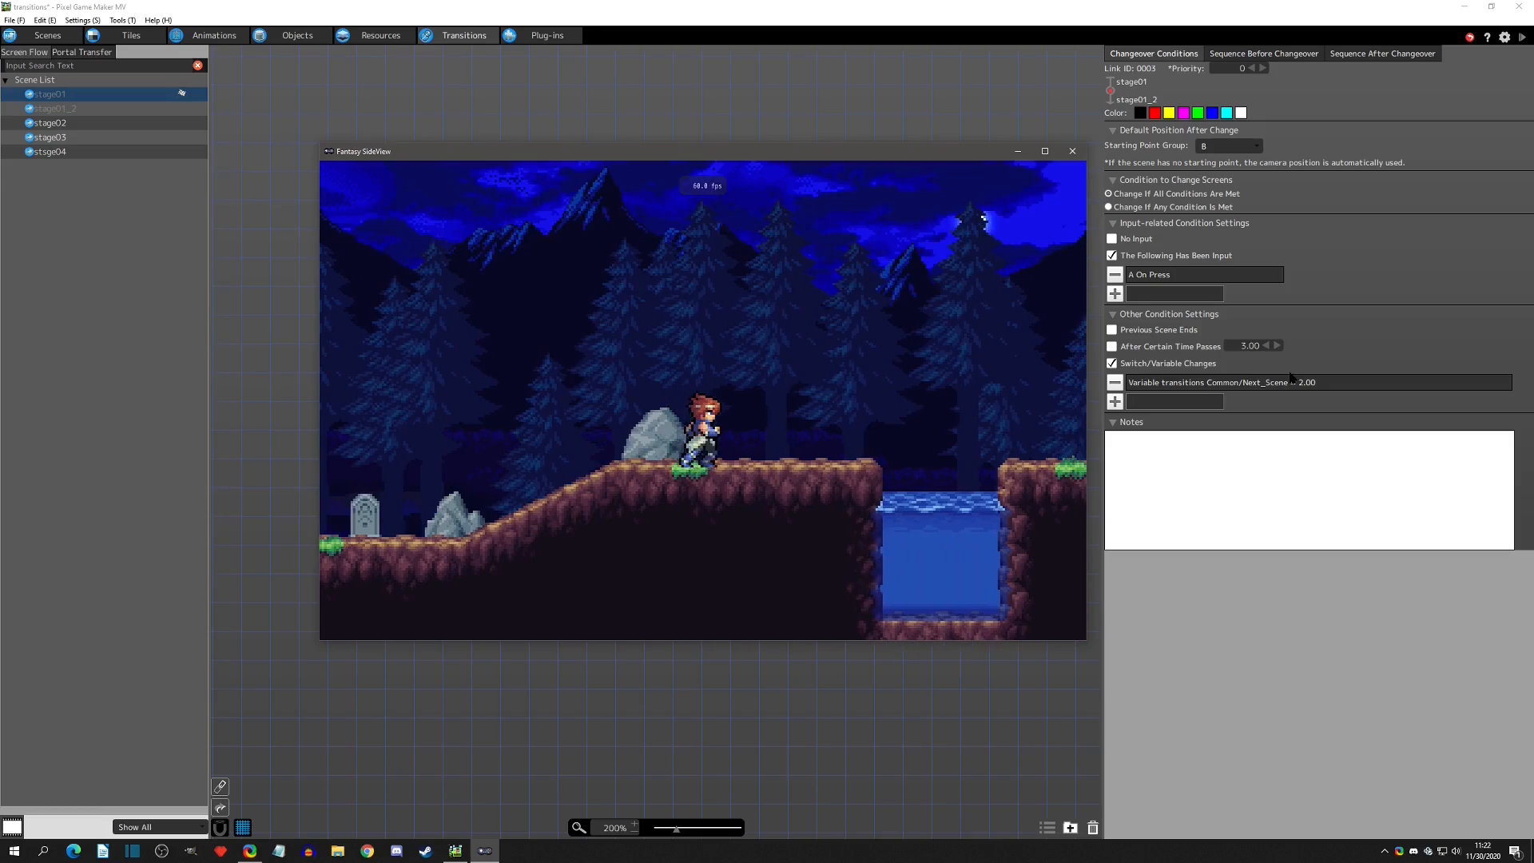
pyautogui.press('Left')
pyautogui.press('Right')
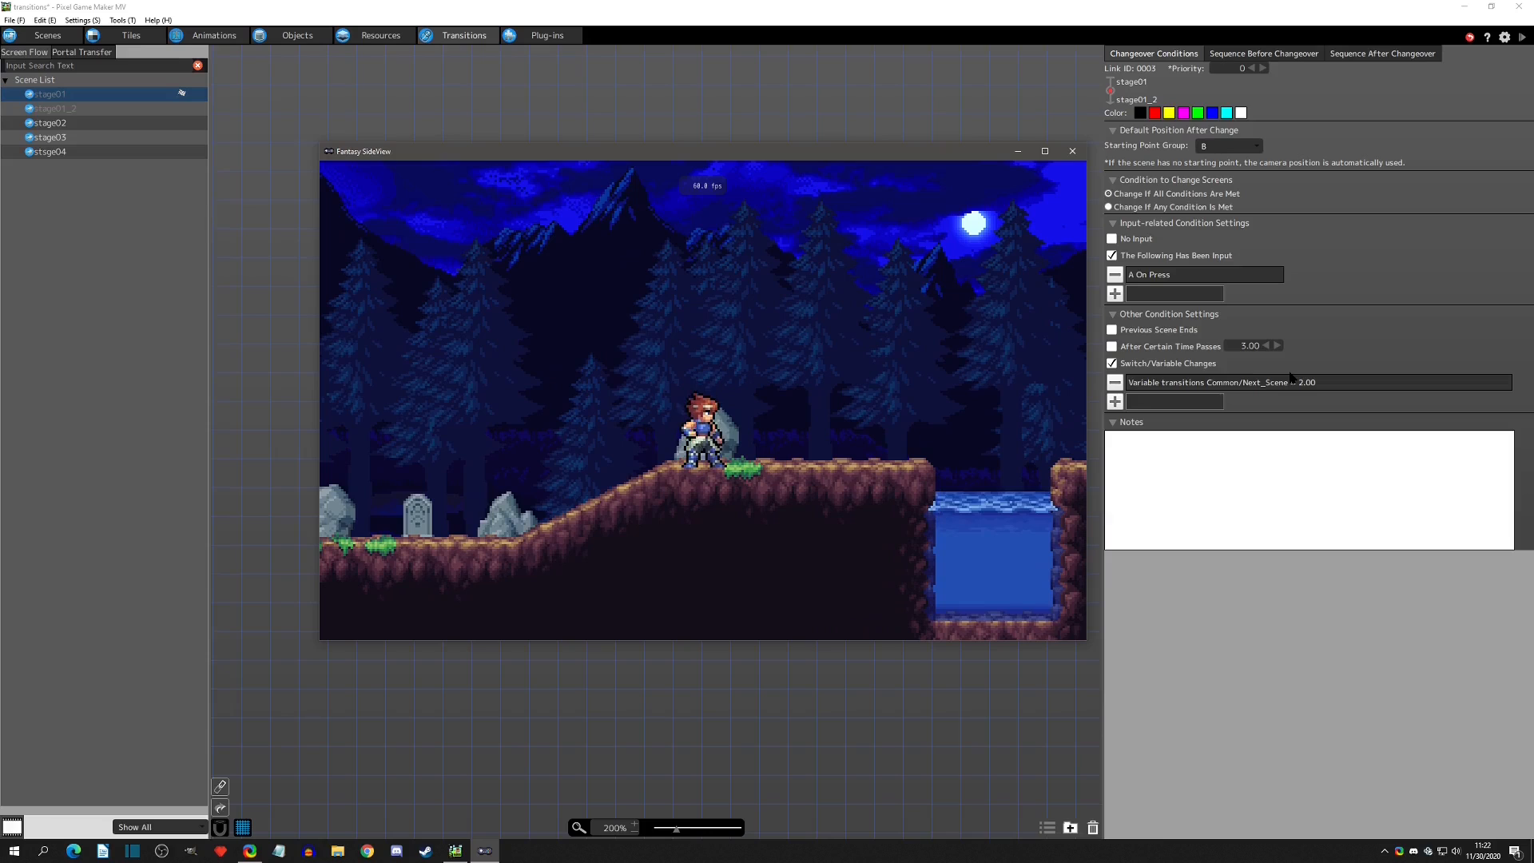
pyautogui.click(1073, 152)
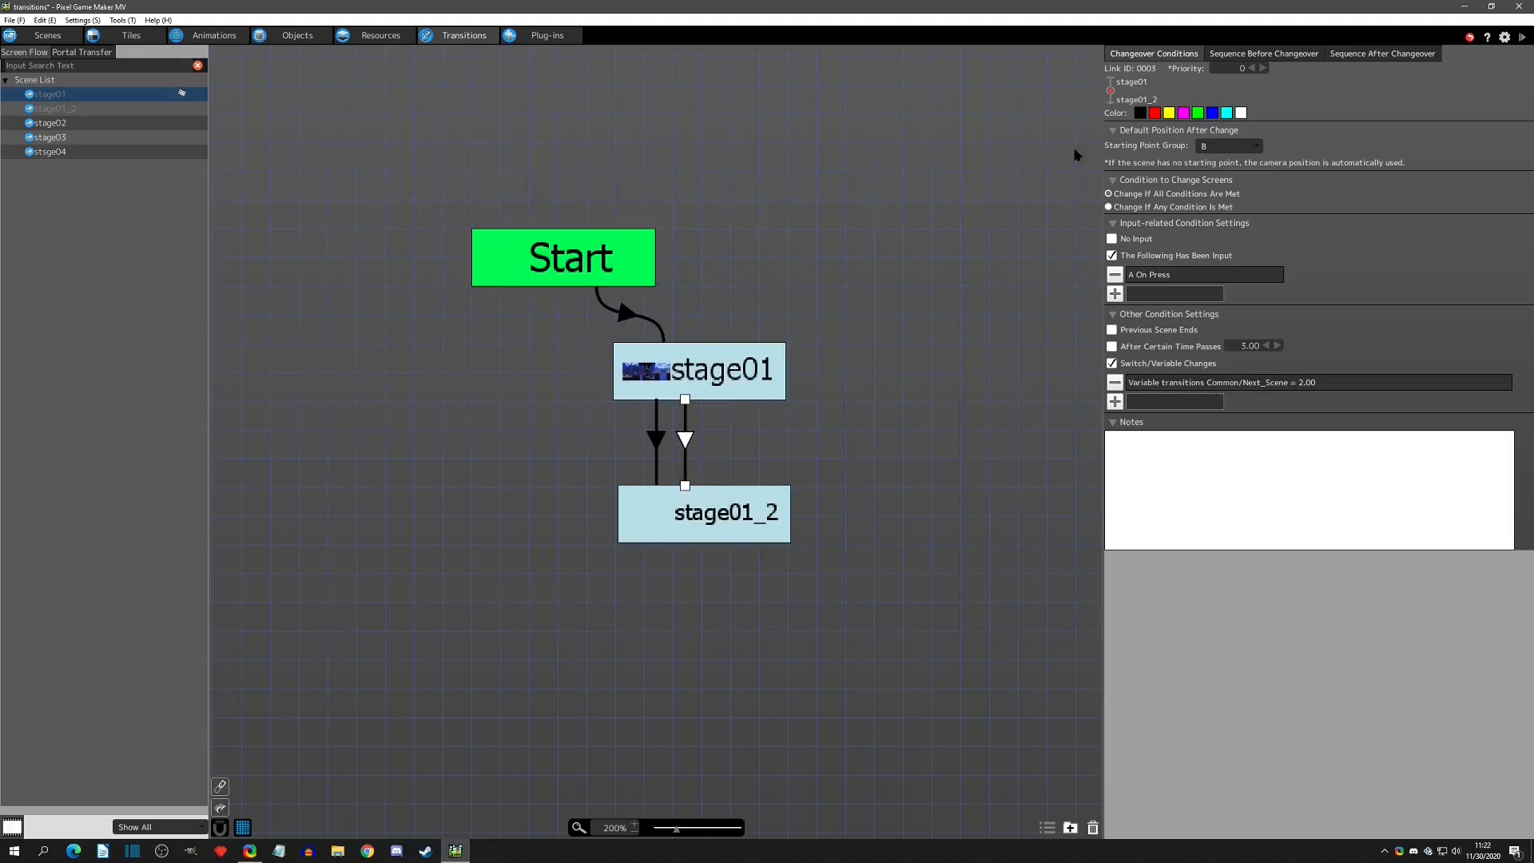
# Delete the second stage01 to stage01_2 link and remove the Next_Scene variable condition from the remaining link
pyautogui.click(1244, 148)
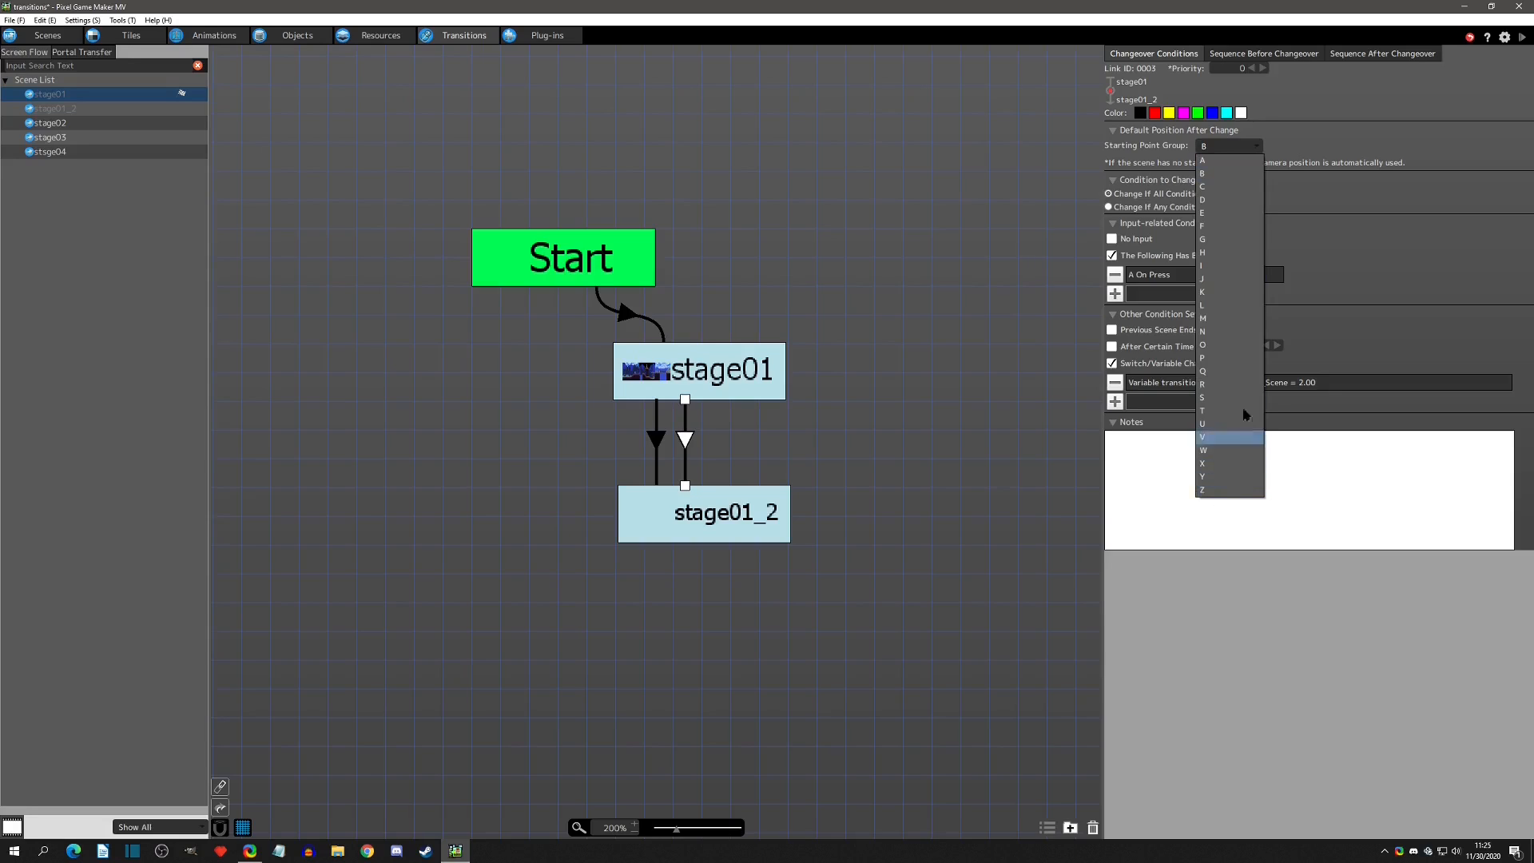
pyautogui.click(1220, 151)
pyautogui.press('Delete')
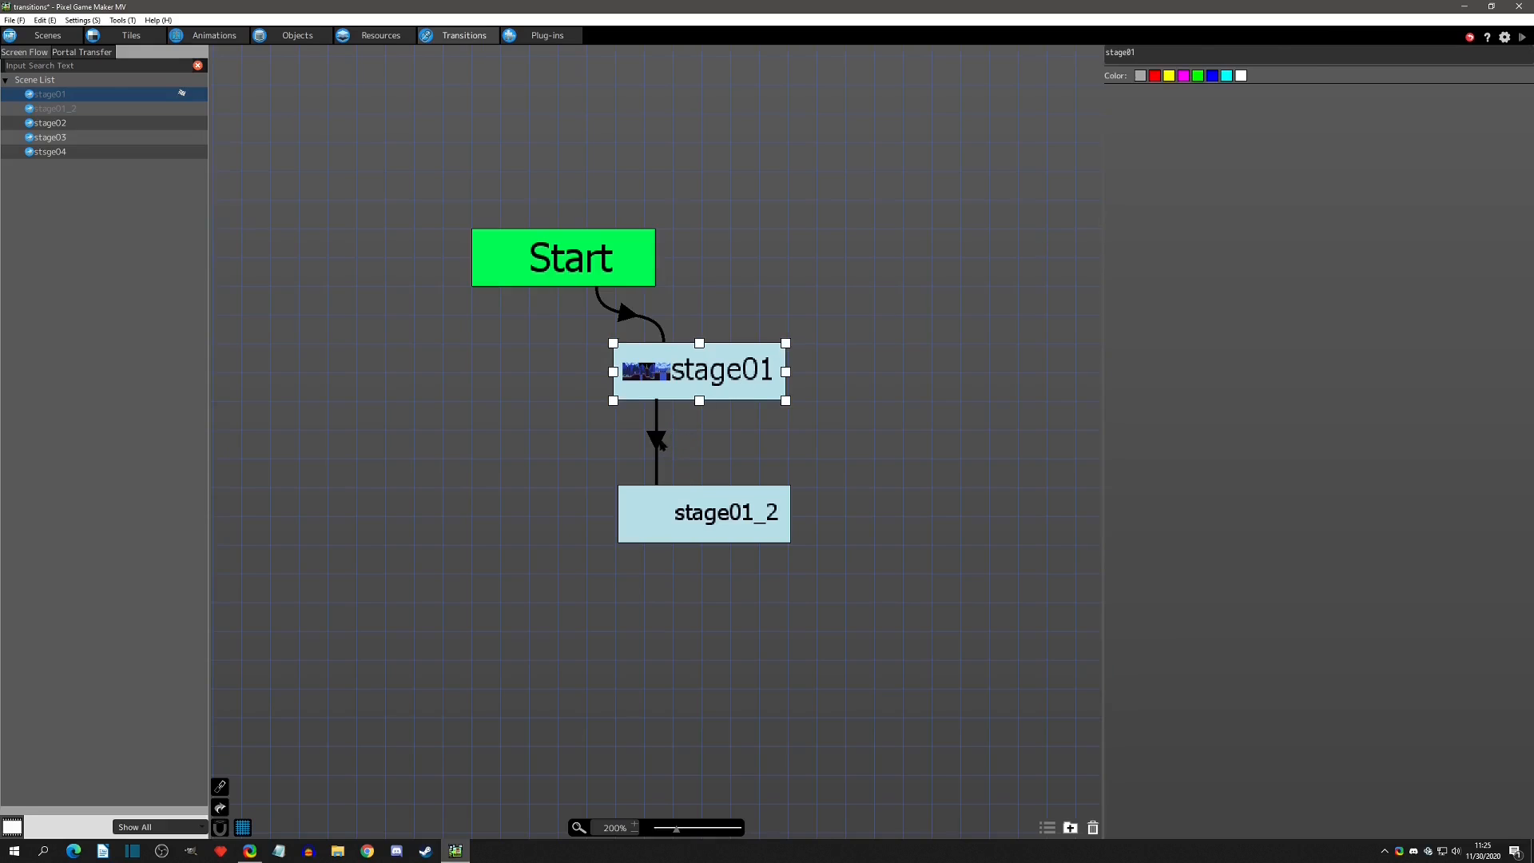
pyautogui.click(658, 438)
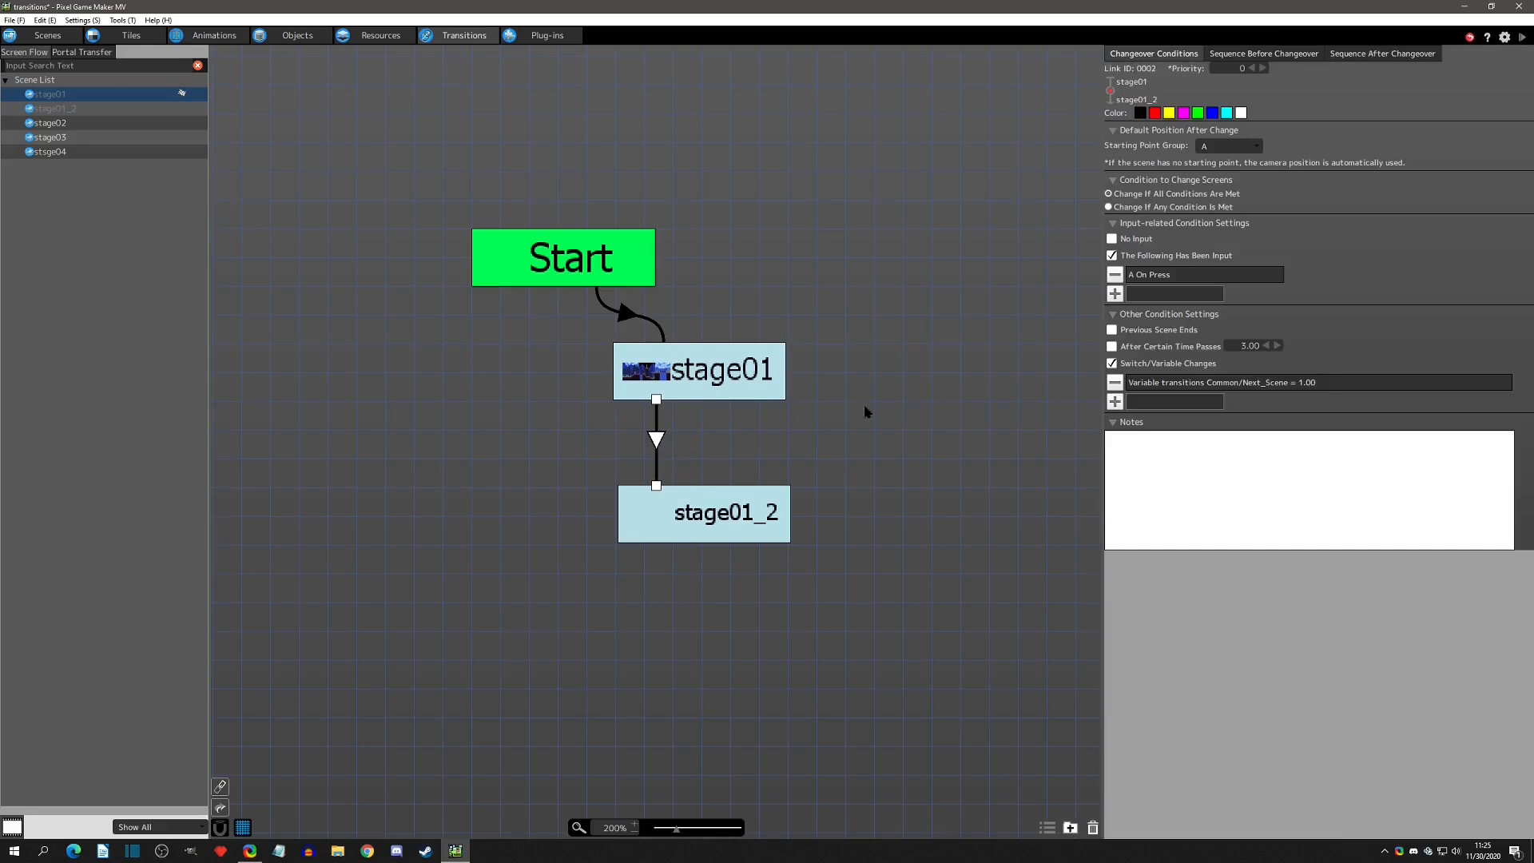
pyautogui.click(1115, 383)
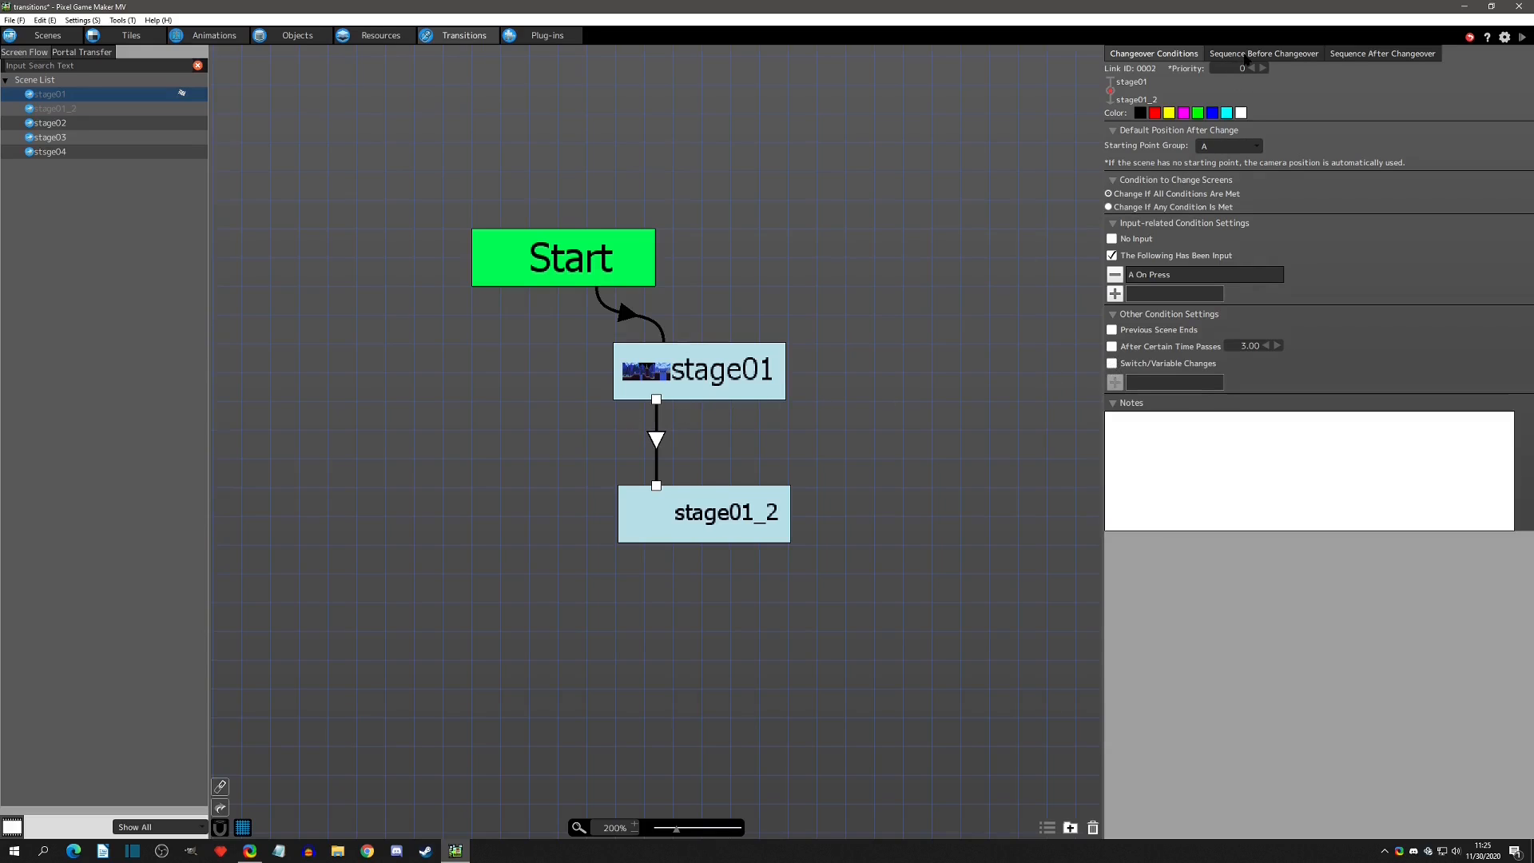
# Examine the link's screen sequence options and completion time for both before and after the changeover
pyautogui.click(1245, 54)
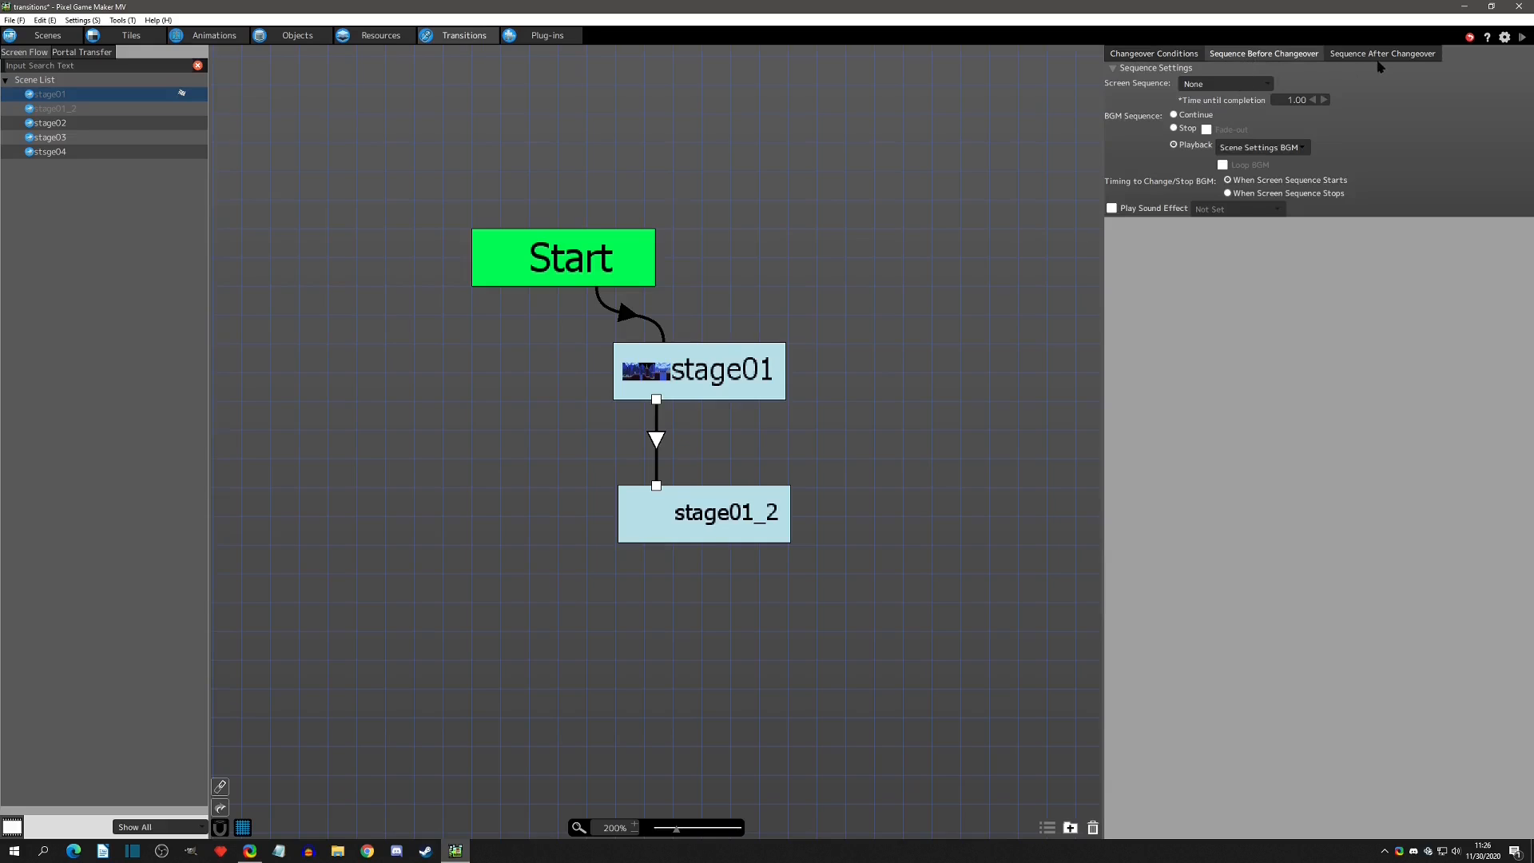
pyautogui.click(1382, 54)
pyautogui.click(1272, 54)
pyautogui.click(1197, 87)
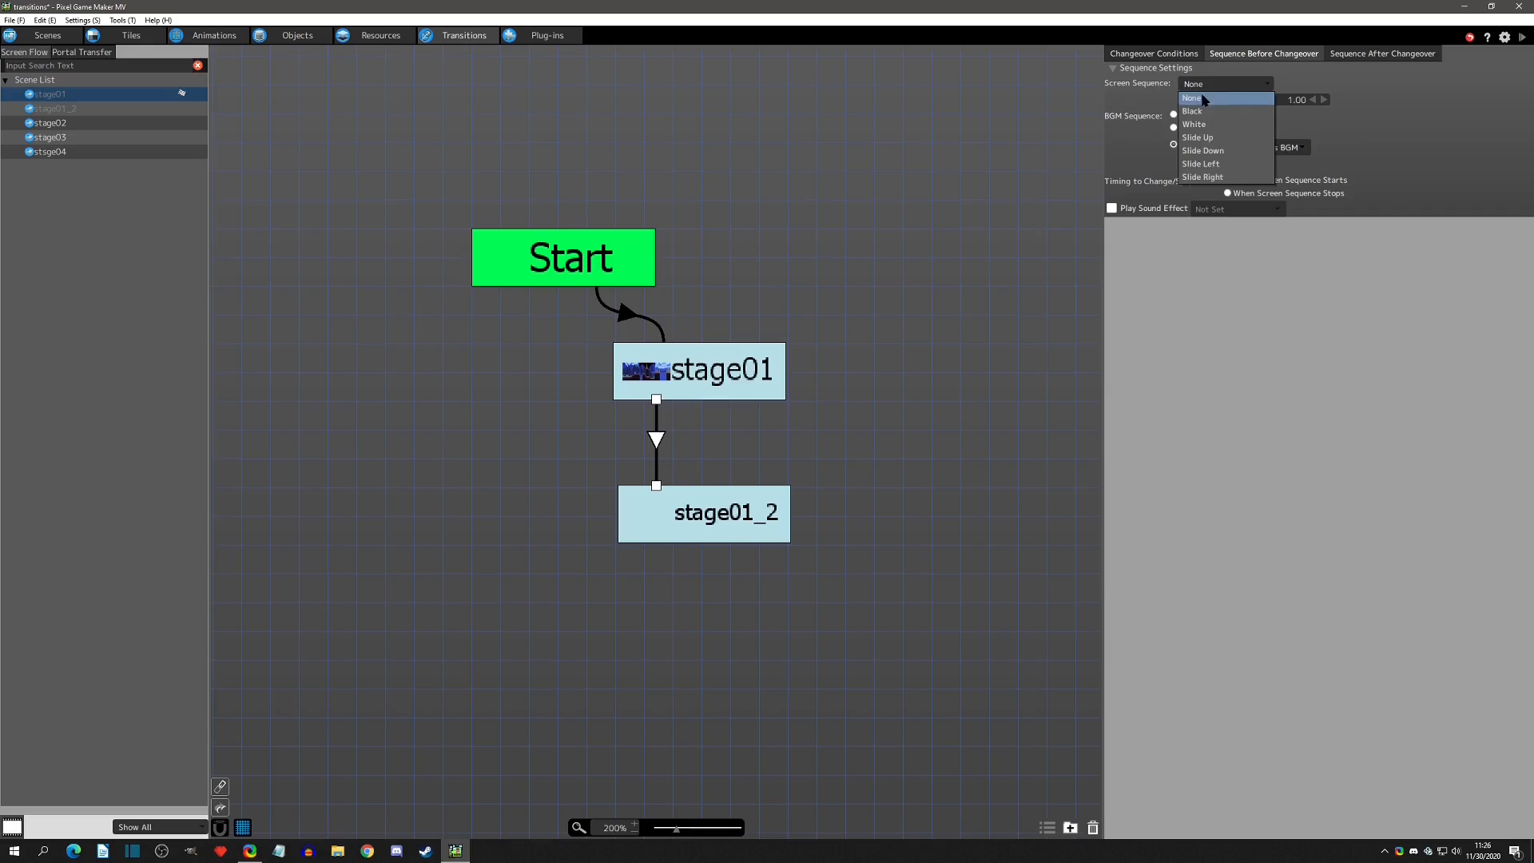
pyautogui.click(1213, 96)
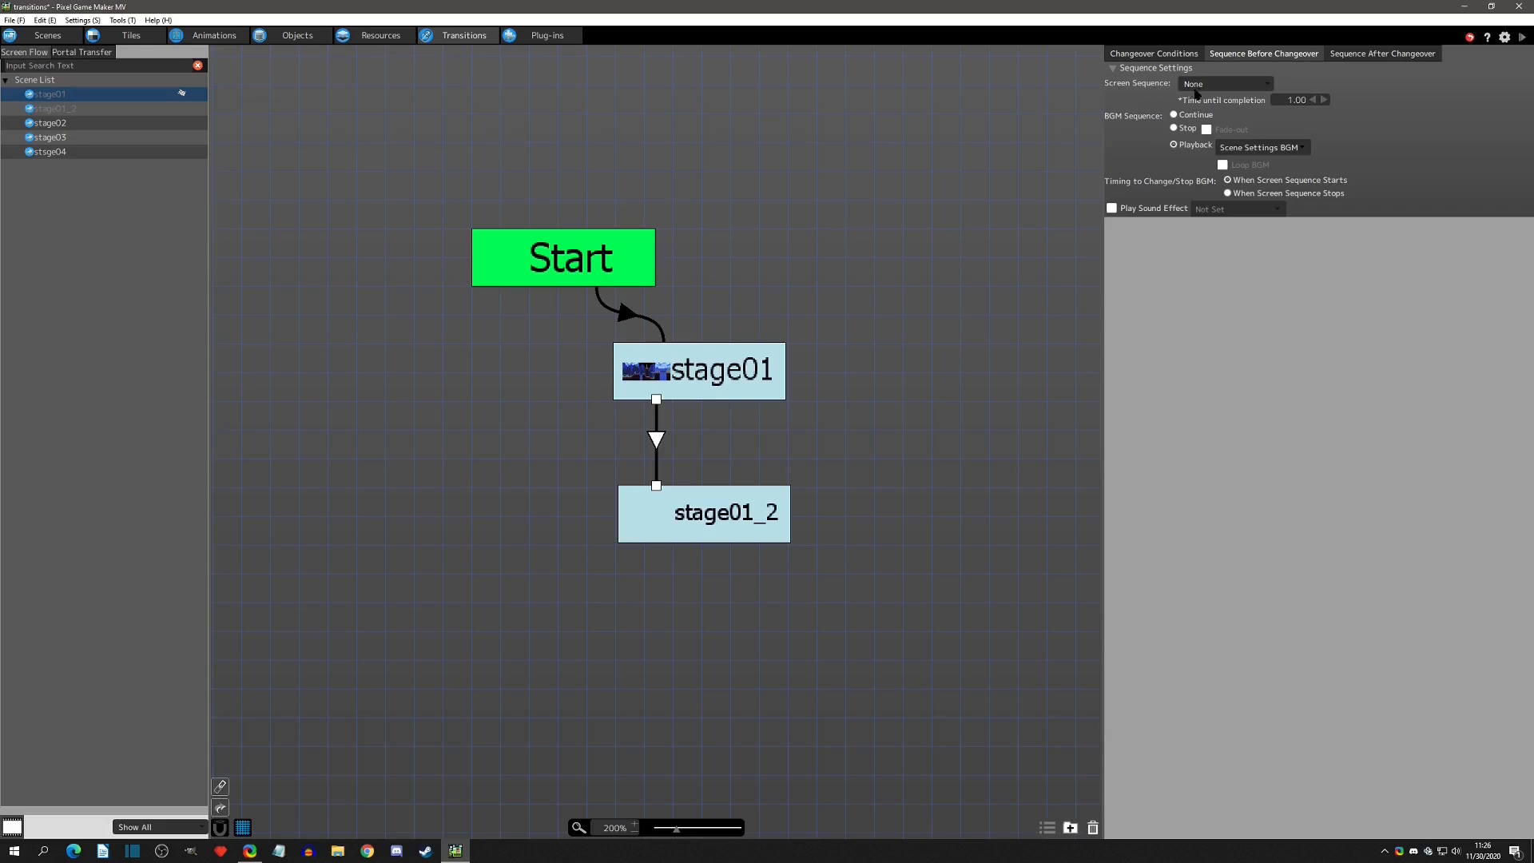
pyautogui.click(1368, 57)
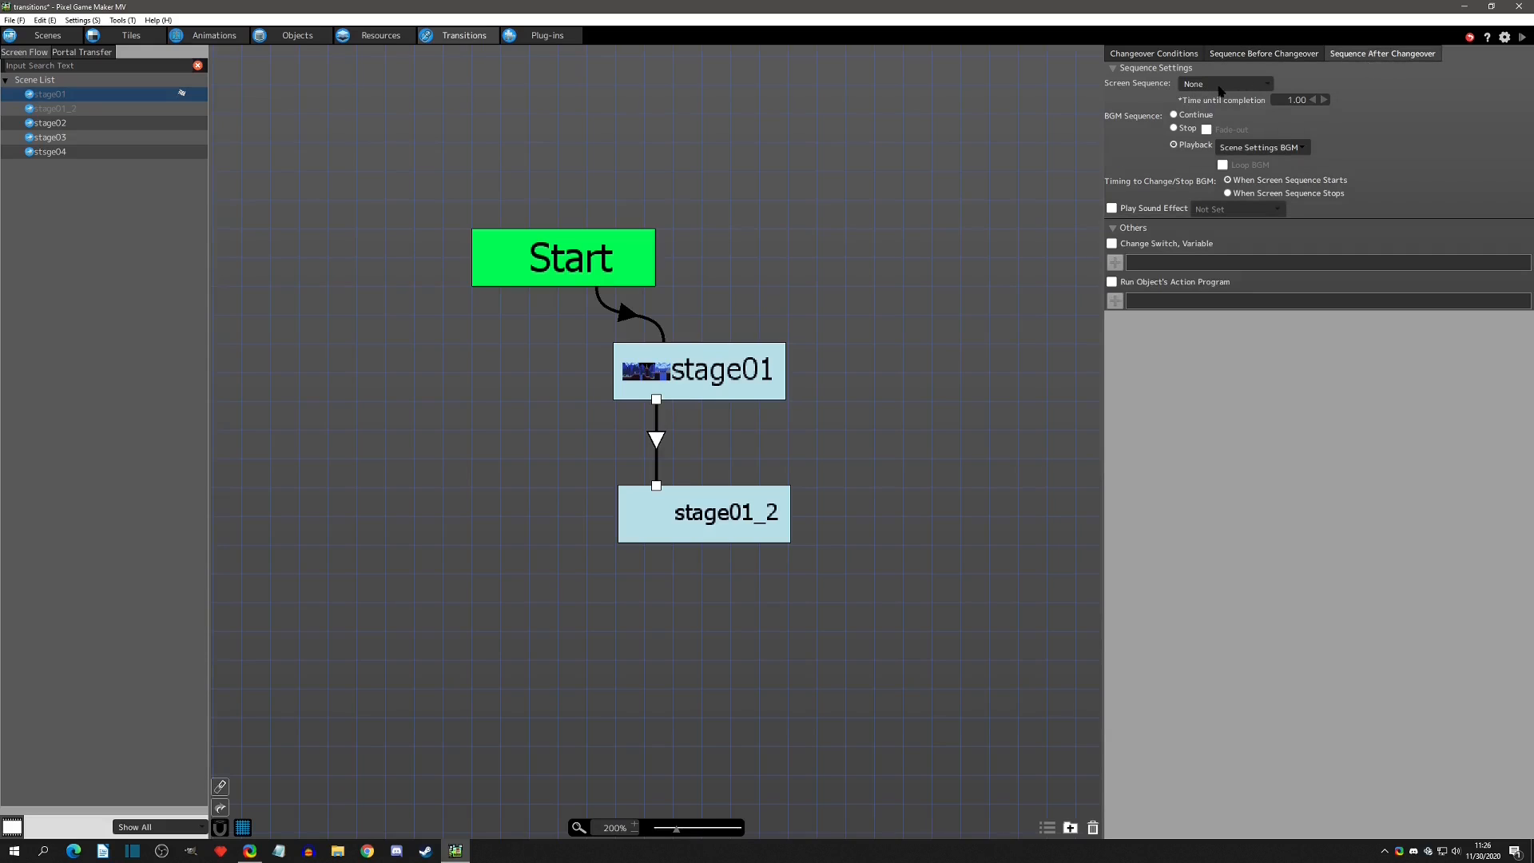
pyautogui.click(1273, 54)
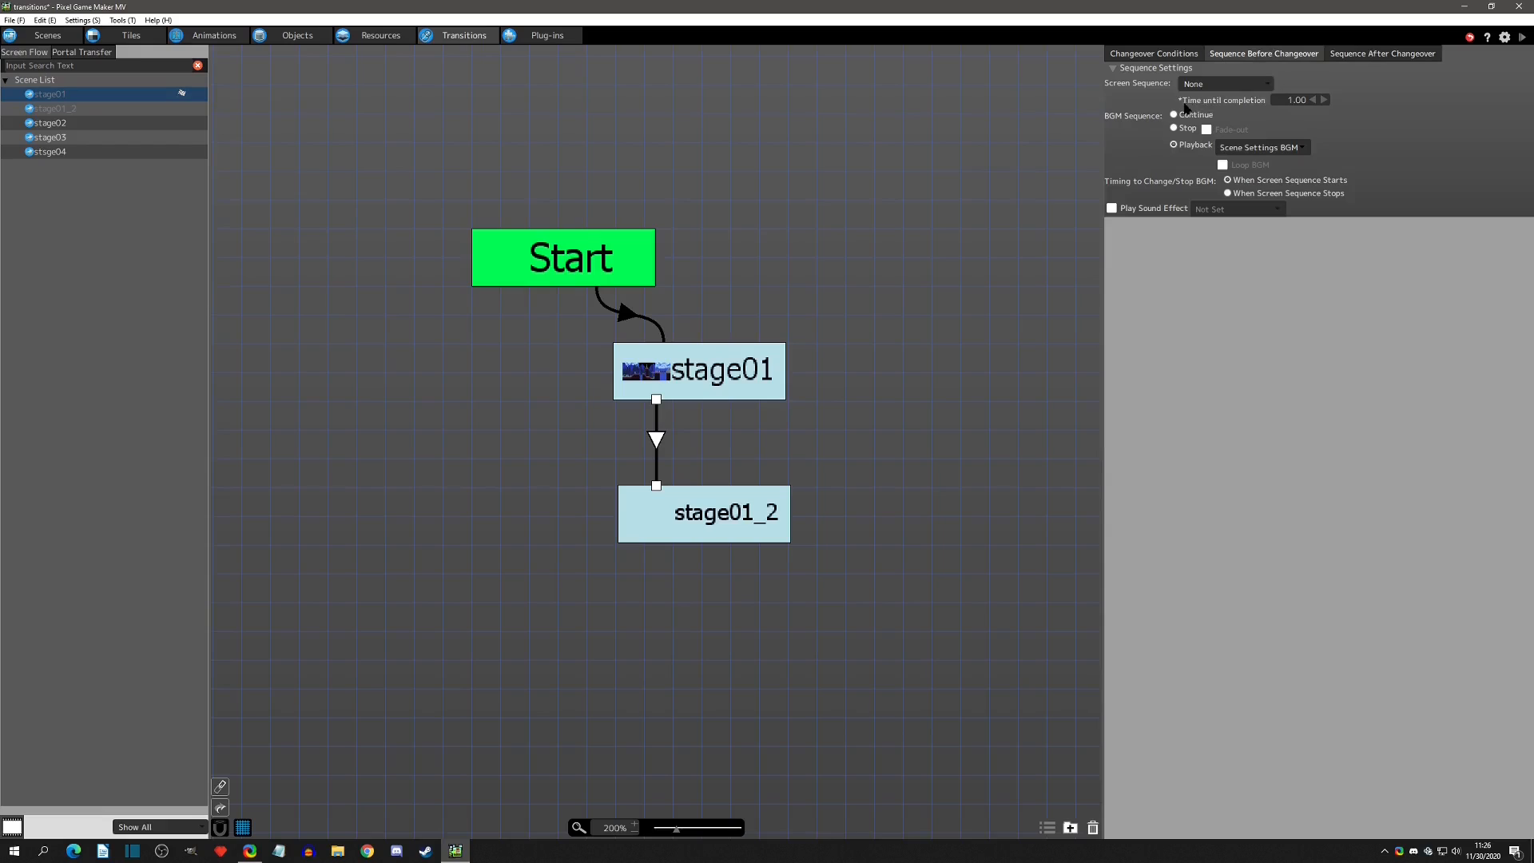
pyautogui.doubleClick(1290, 100)
pyautogui.click(1358, 56)
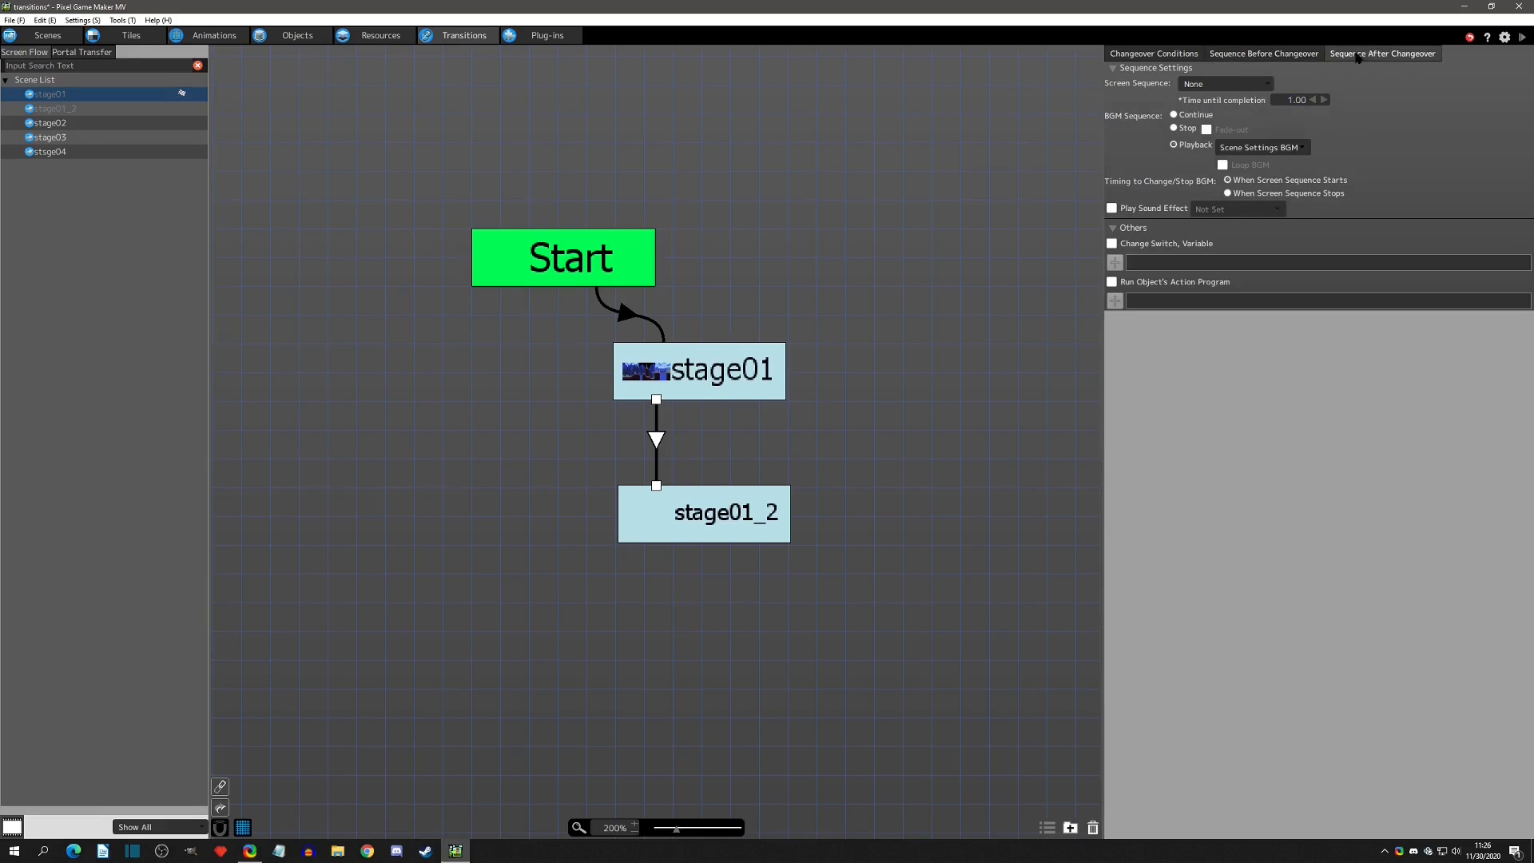
# Set the link's screen sequence before changeover to Black
pyautogui.click(1261, 56)
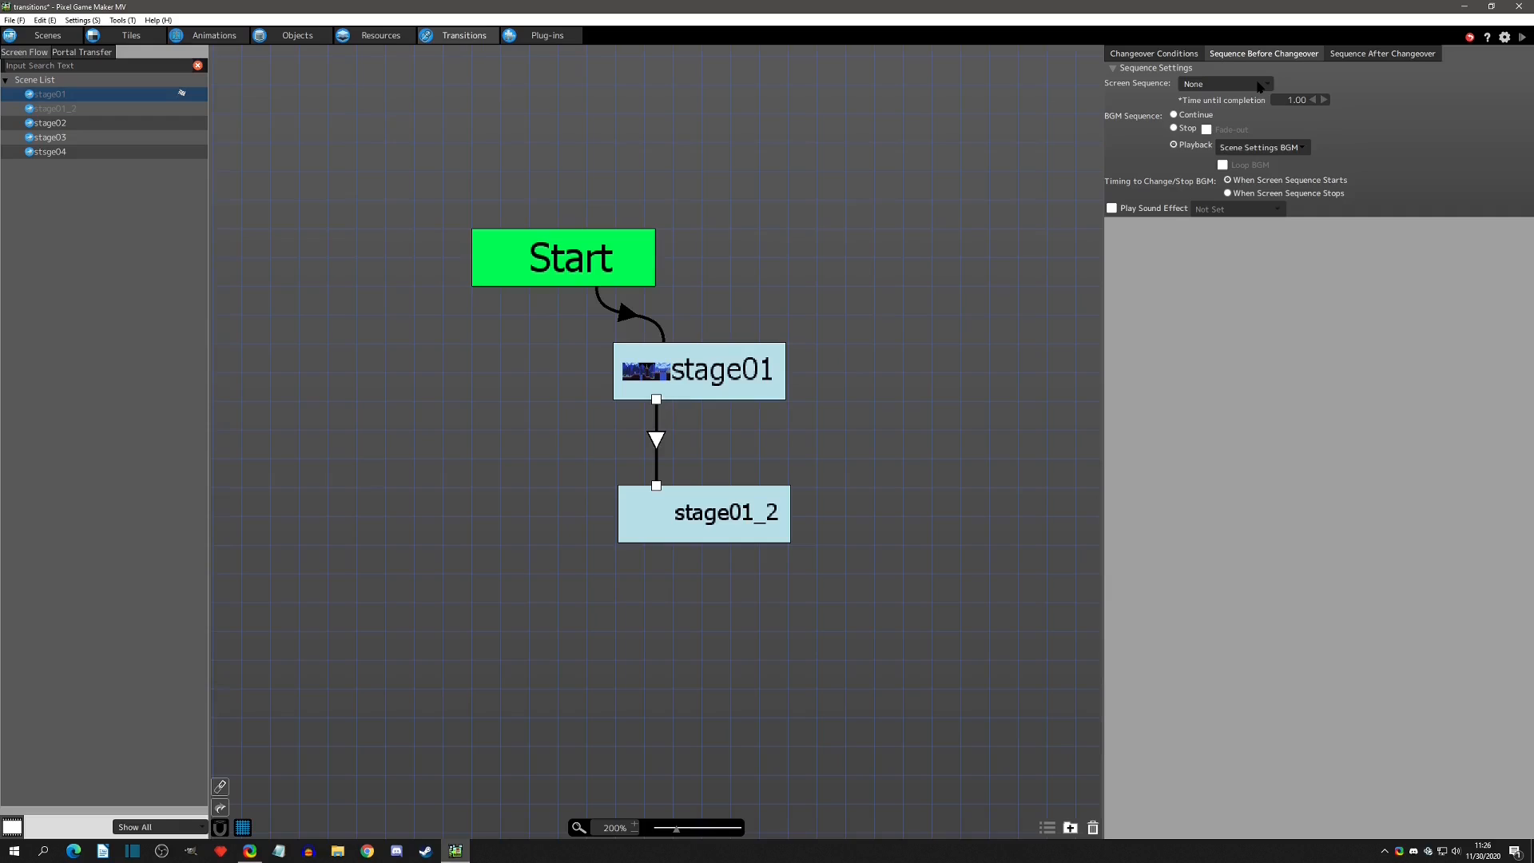
pyautogui.click(1256, 86)
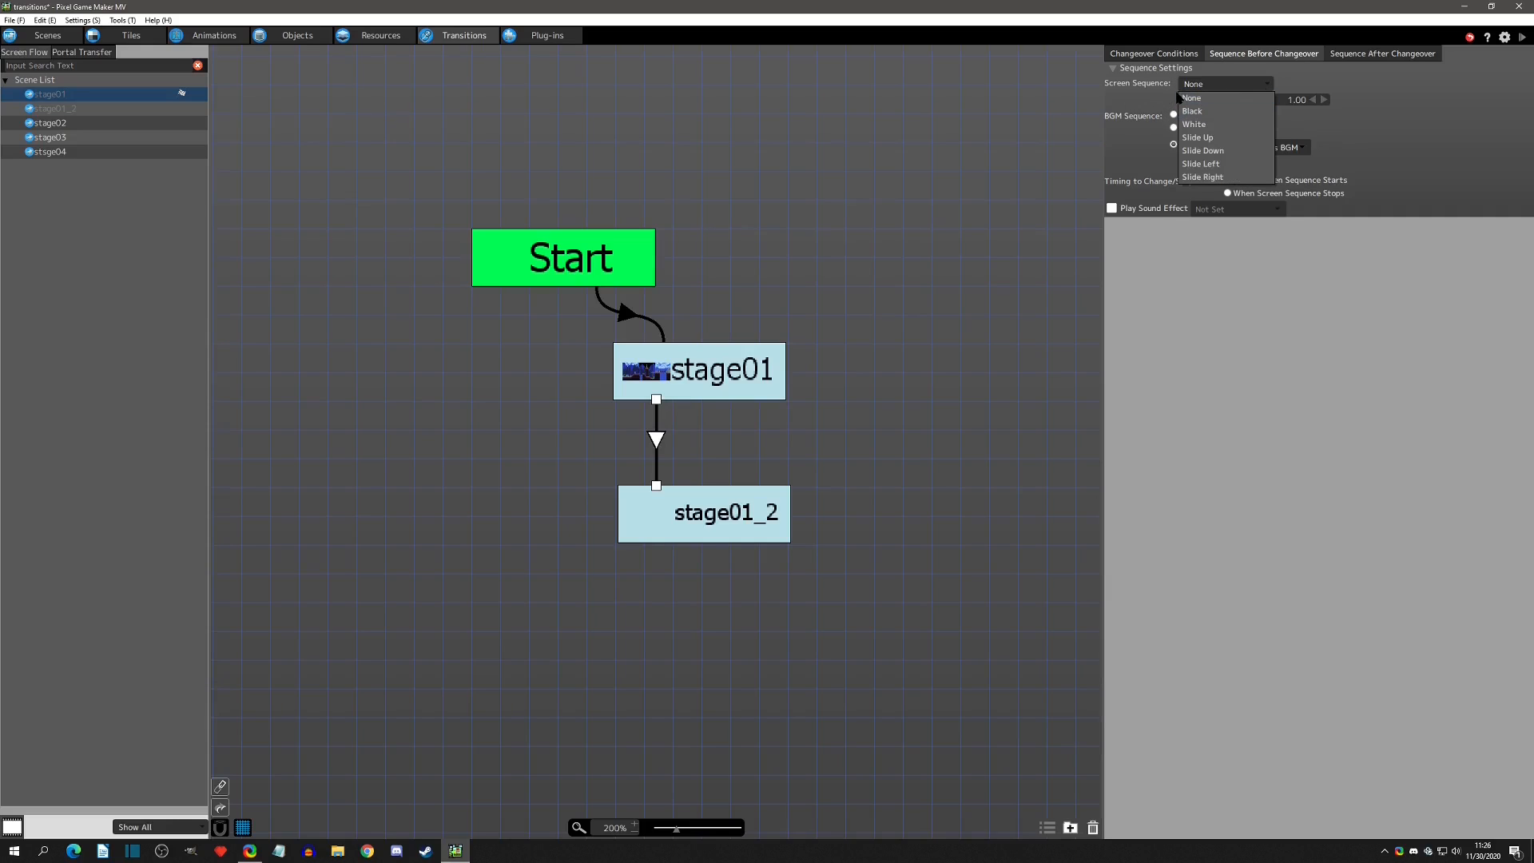
pyautogui.click(1199, 112)
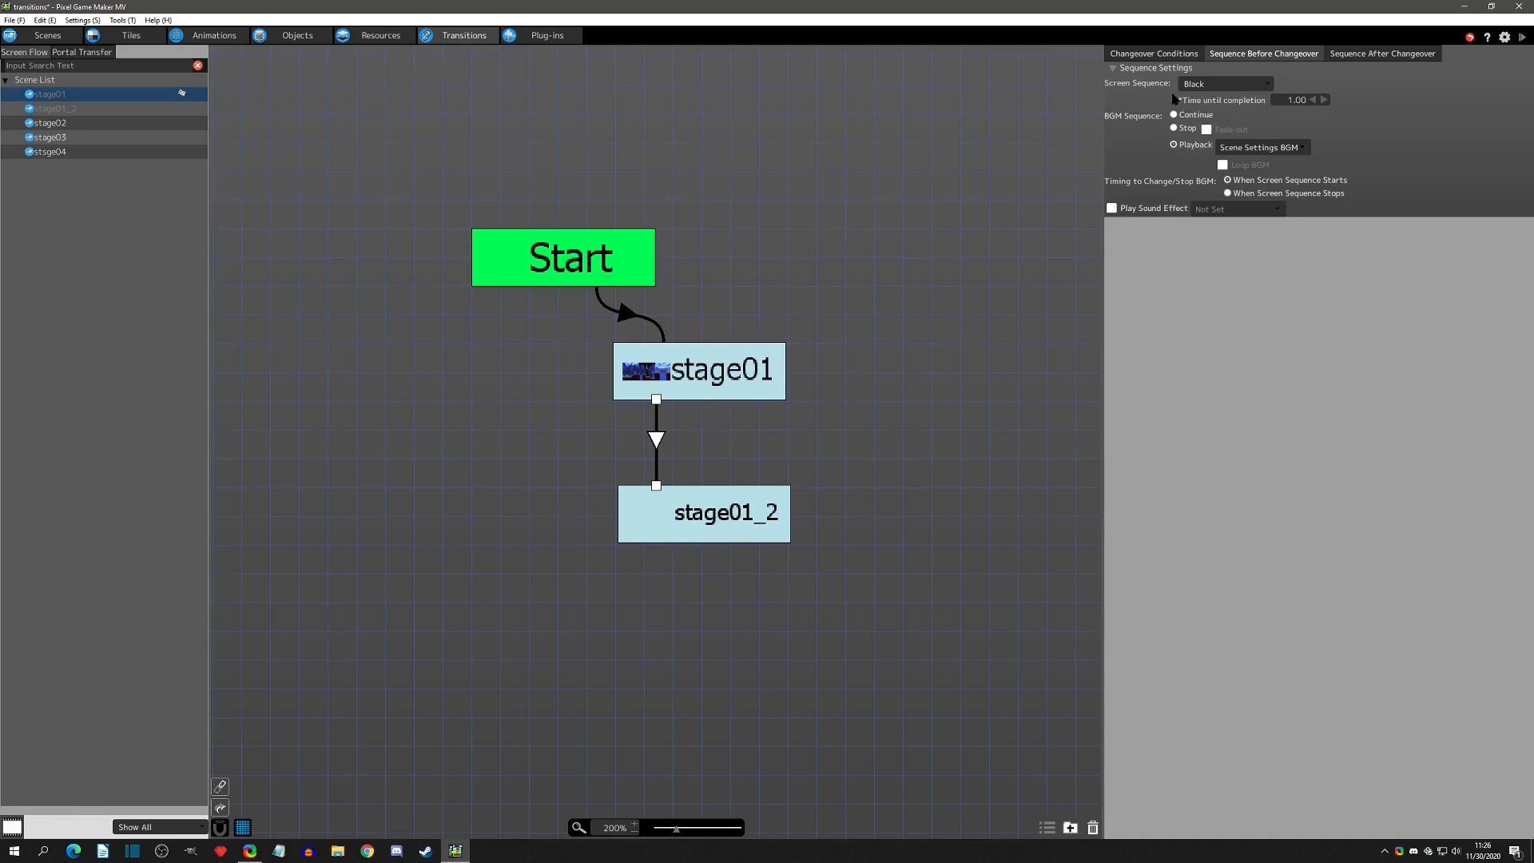
# Leave the link's screen sequence after changeover at None and test-play the scene change
pyautogui.click(1390, 56)
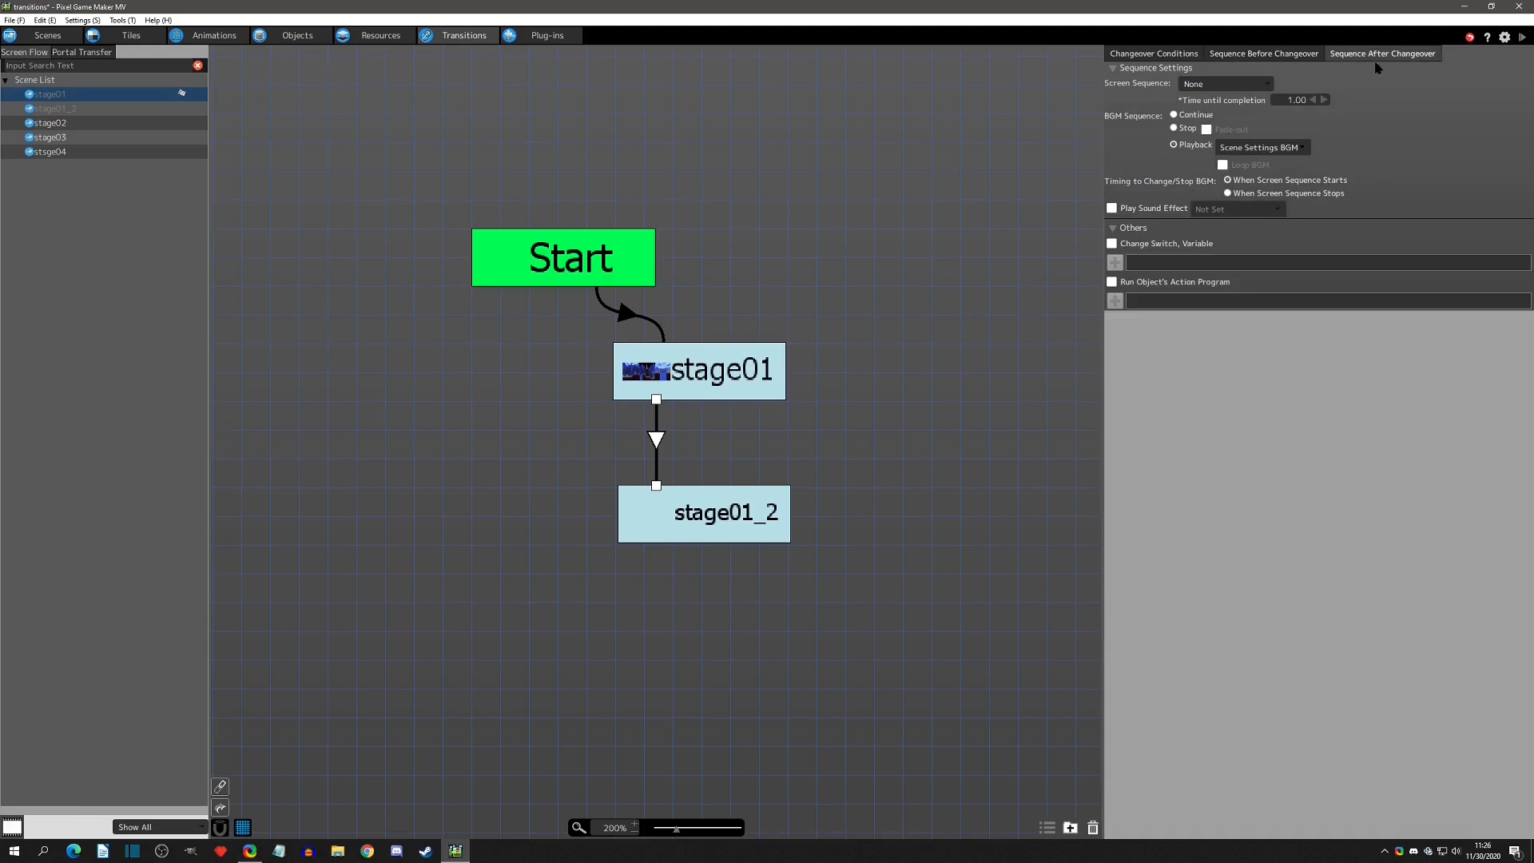
pyautogui.click(1252, 85)
pyautogui.click(1220, 92)
pyautogui.click(1261, 55)
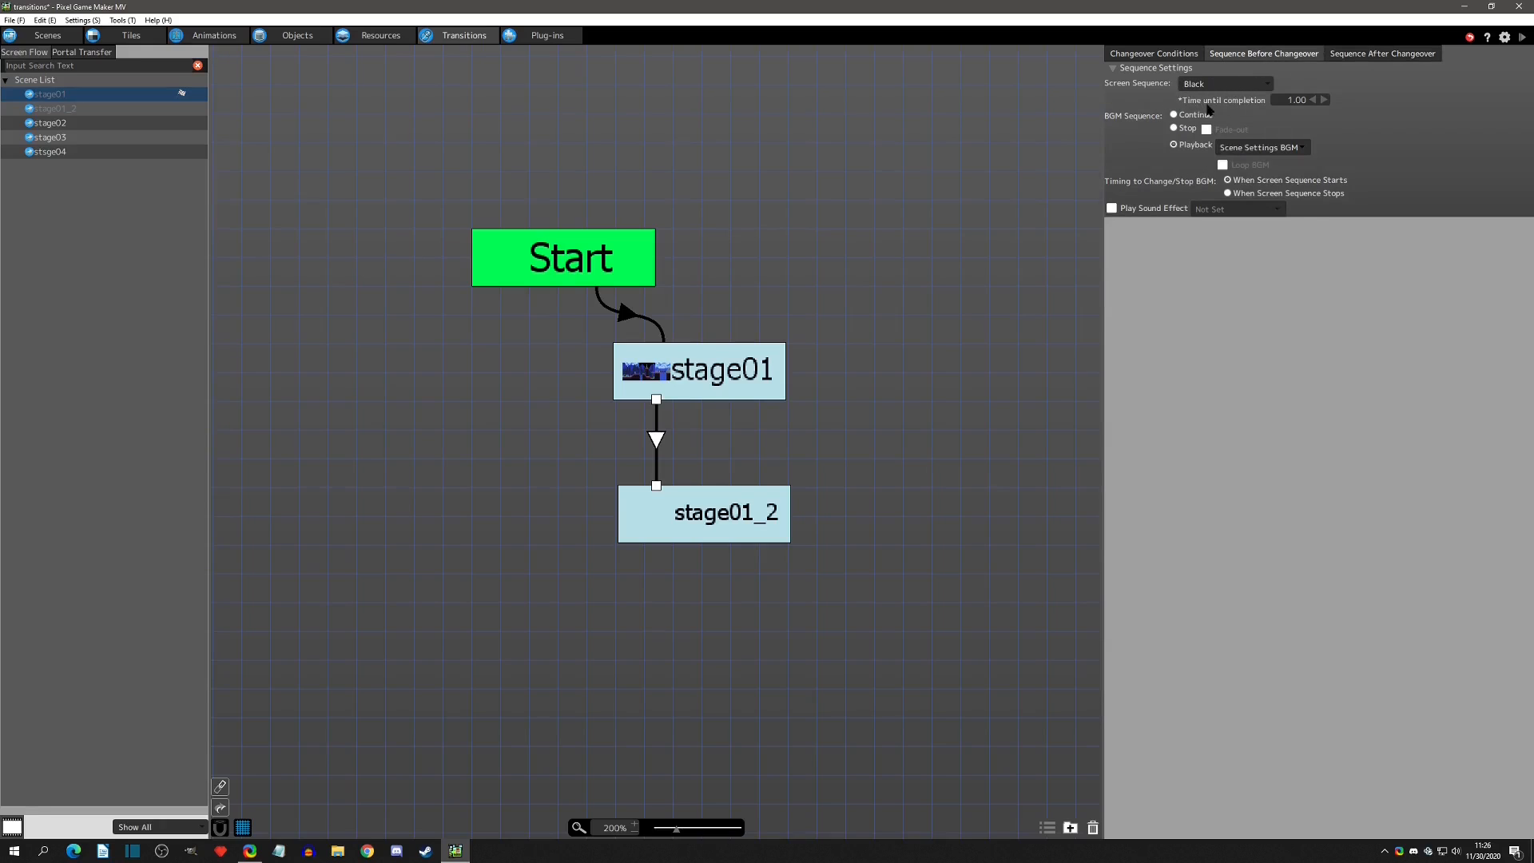
pyautogui.click(1522, 37)
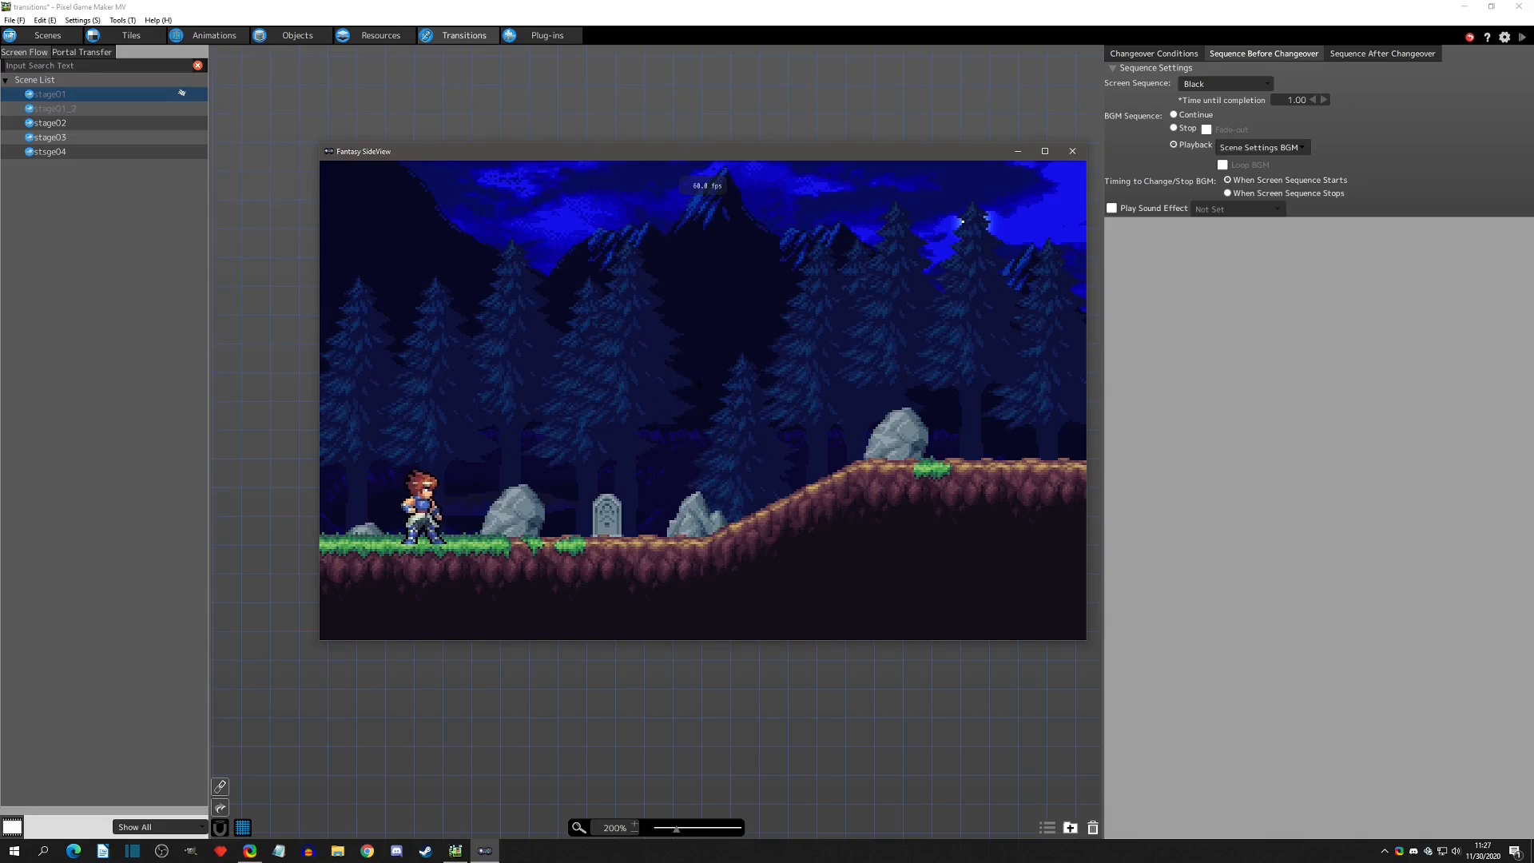
pyautogui.click(1073, 151)
# Set the link's screen sequence after changeover to Black and test-play the scene change
pyautogui.click(1361, 58)
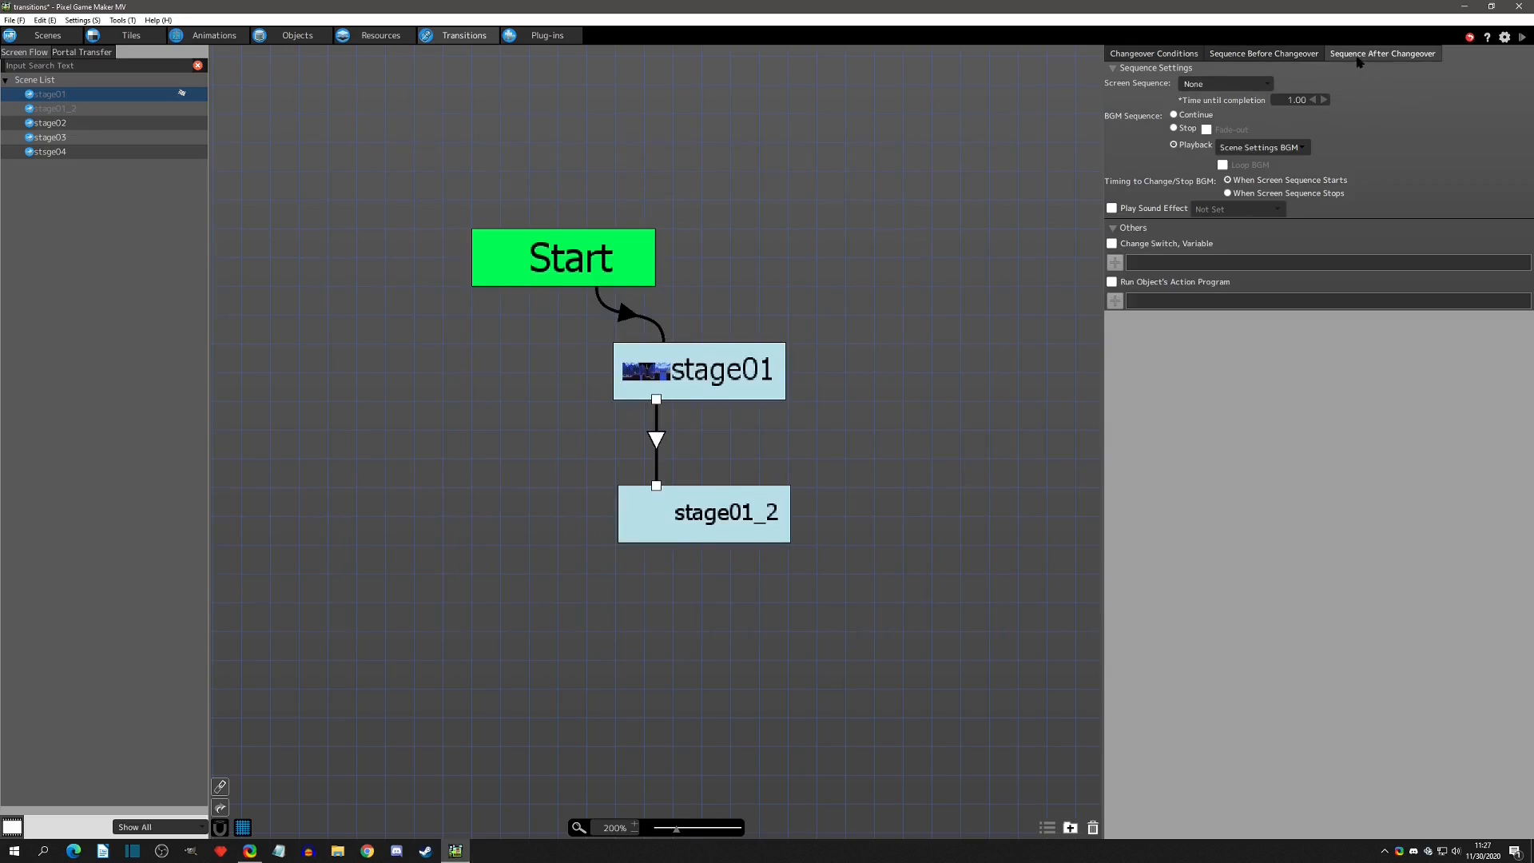
pyautogui.click(1244, 88)
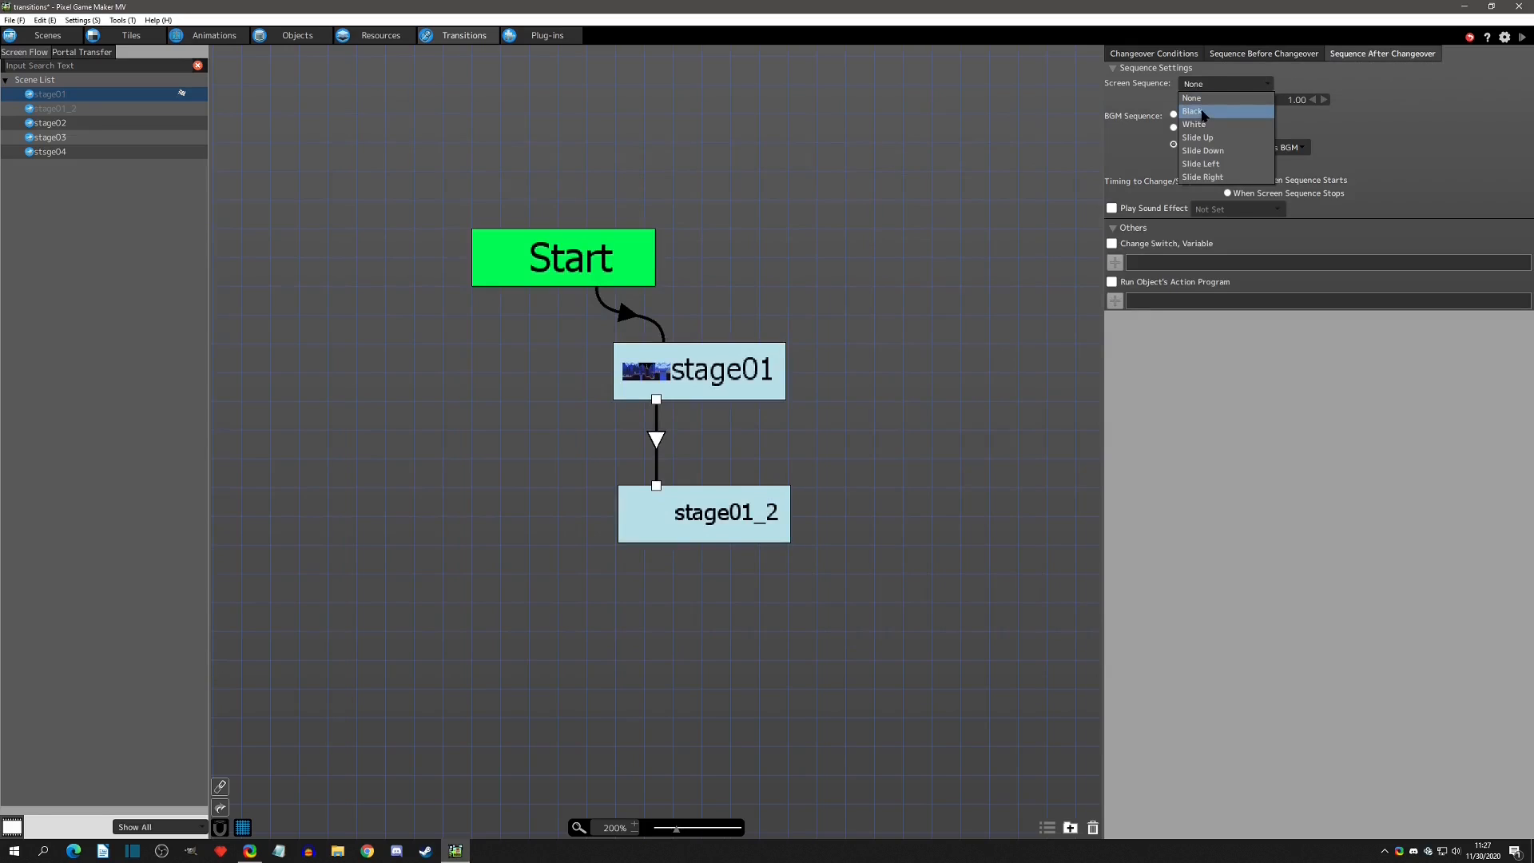
pyautogui.click(1196, 114)
pyautogui.click(1522, 37)
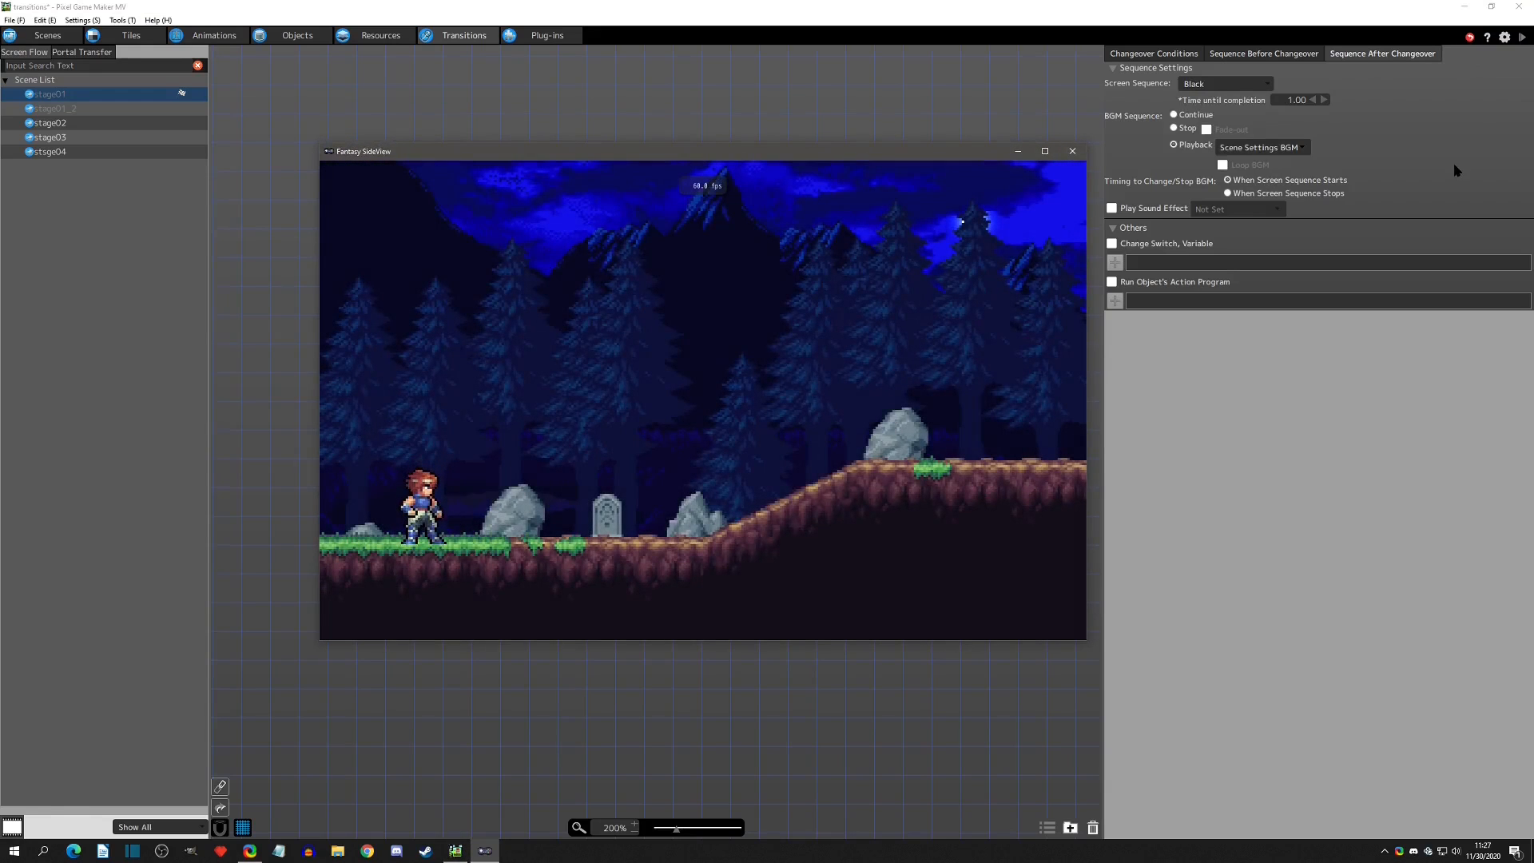
pyautogui.click(1072, 151)
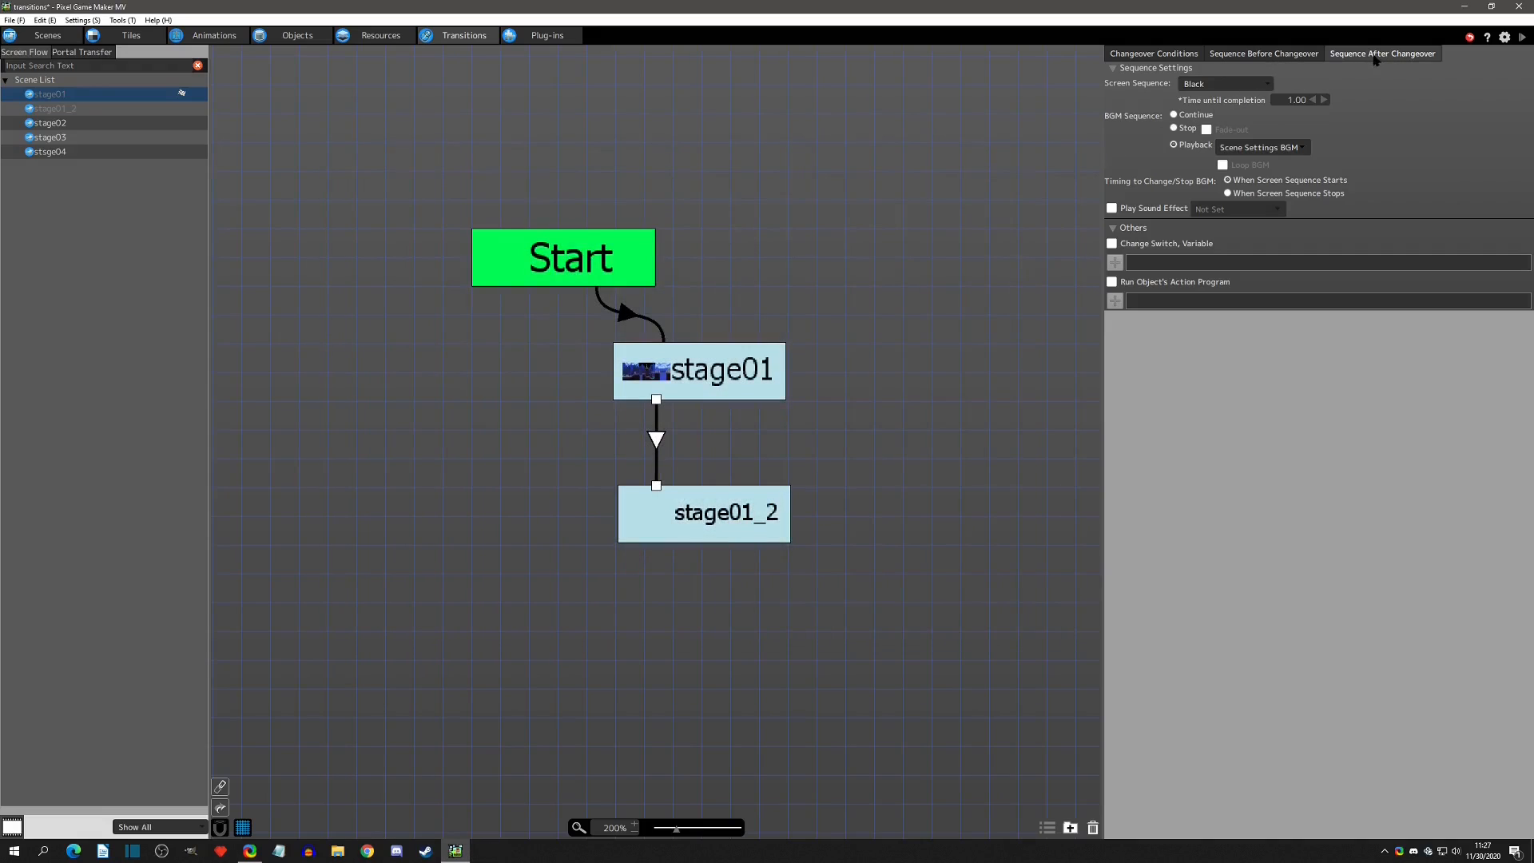
# Set the link's screen sequence before changeover to White and test-play the scene change
pyautogui.click(1253, 57)
pyautogui.click(1230, 85)
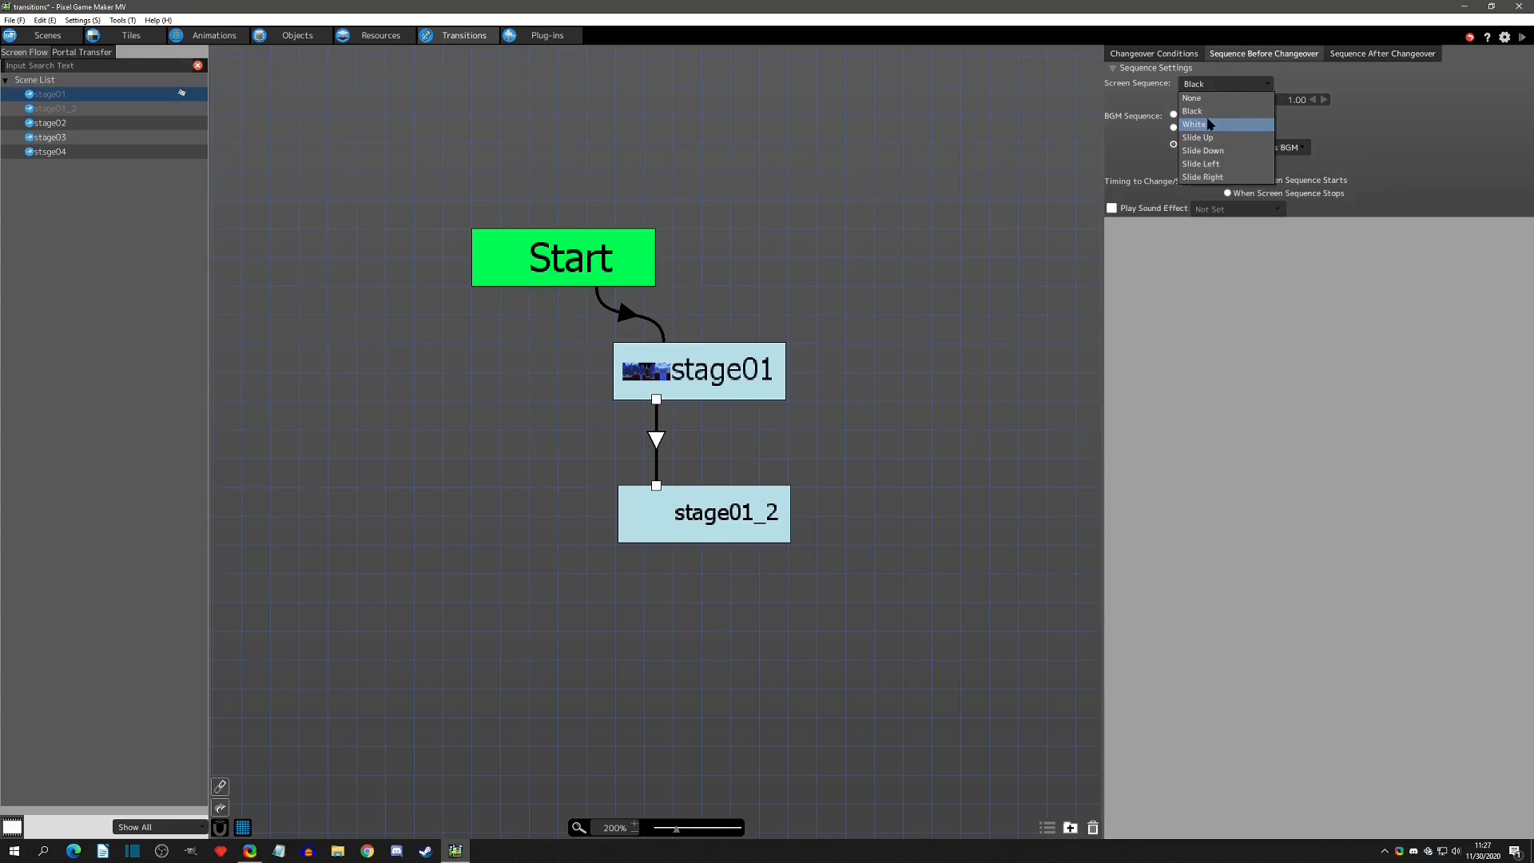
pyautogui.click(1210, 122)
pyautogui.click(1522, 37)
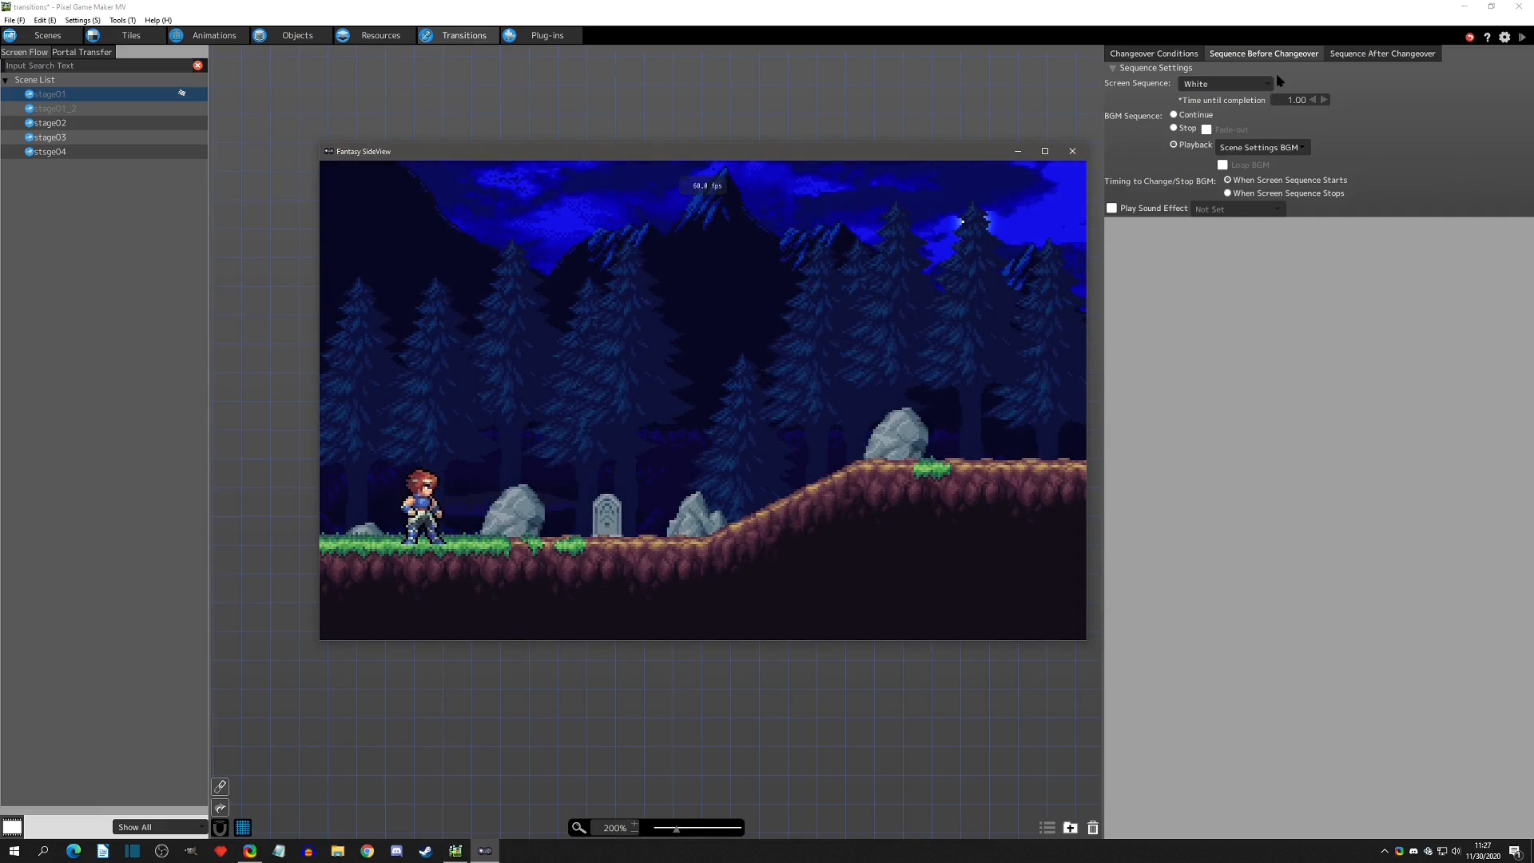
pyautogui.click(1347, 54)
pyautogui.click(1288, 54)
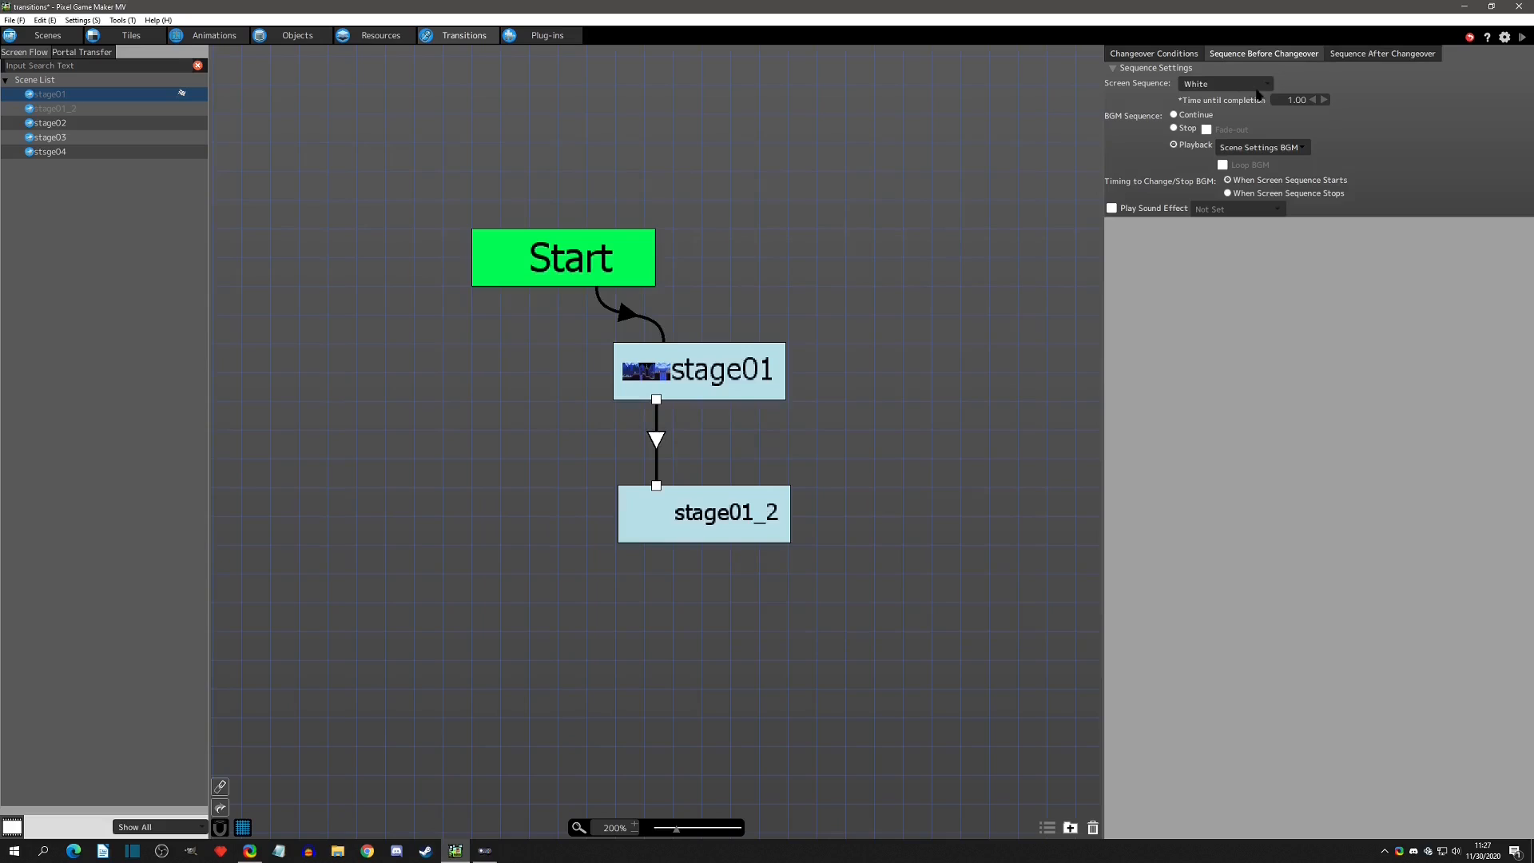
# Set the link's screen sequence before changeover to Slide Up and test-play the scene change
pyautogui.click(1264, 85)
pyautogui.click(1216, 136)
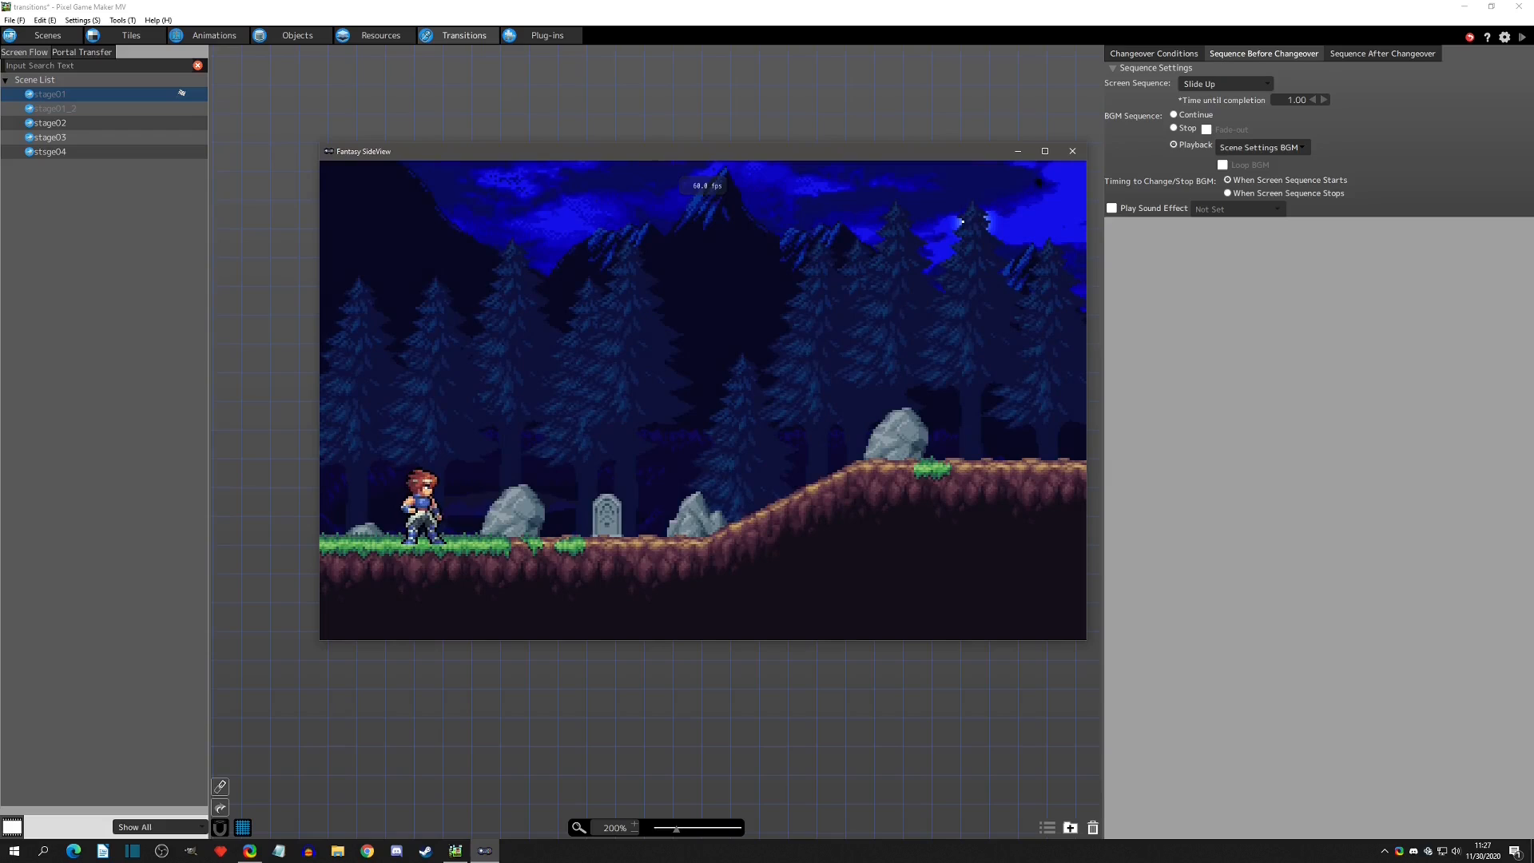
pyautogui.click(1072, 151)
# Set the link's screen sequence after changeover to Slide Up and test-play it together with the sequence before changeover
pyautogui.click(1378, 53)
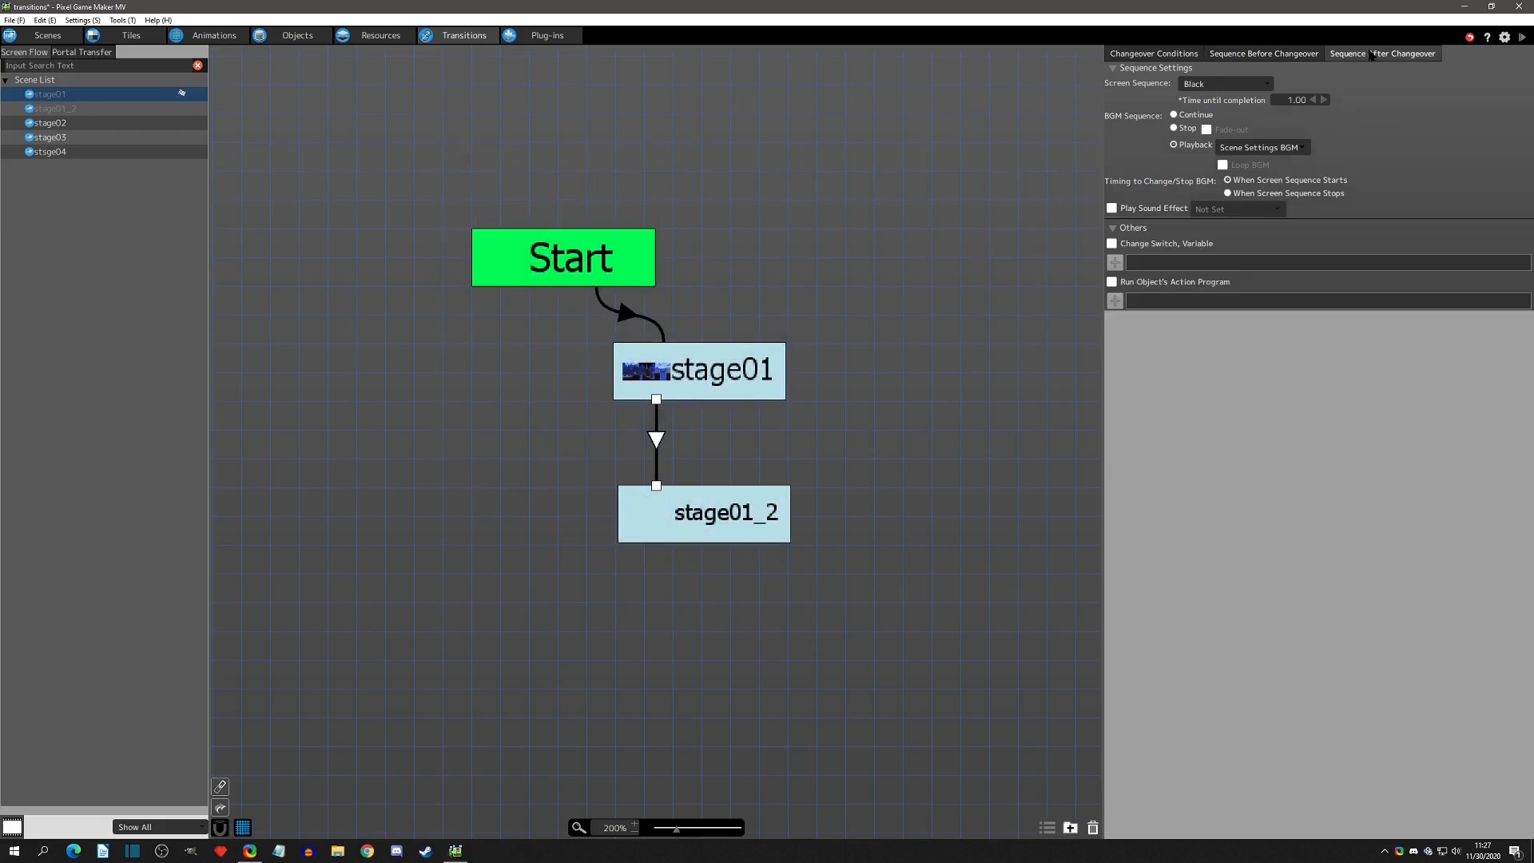
pyautogui.click(1225, 83)
pyautogui.click(1196, 138)
pyautogui.click(1255, 57)
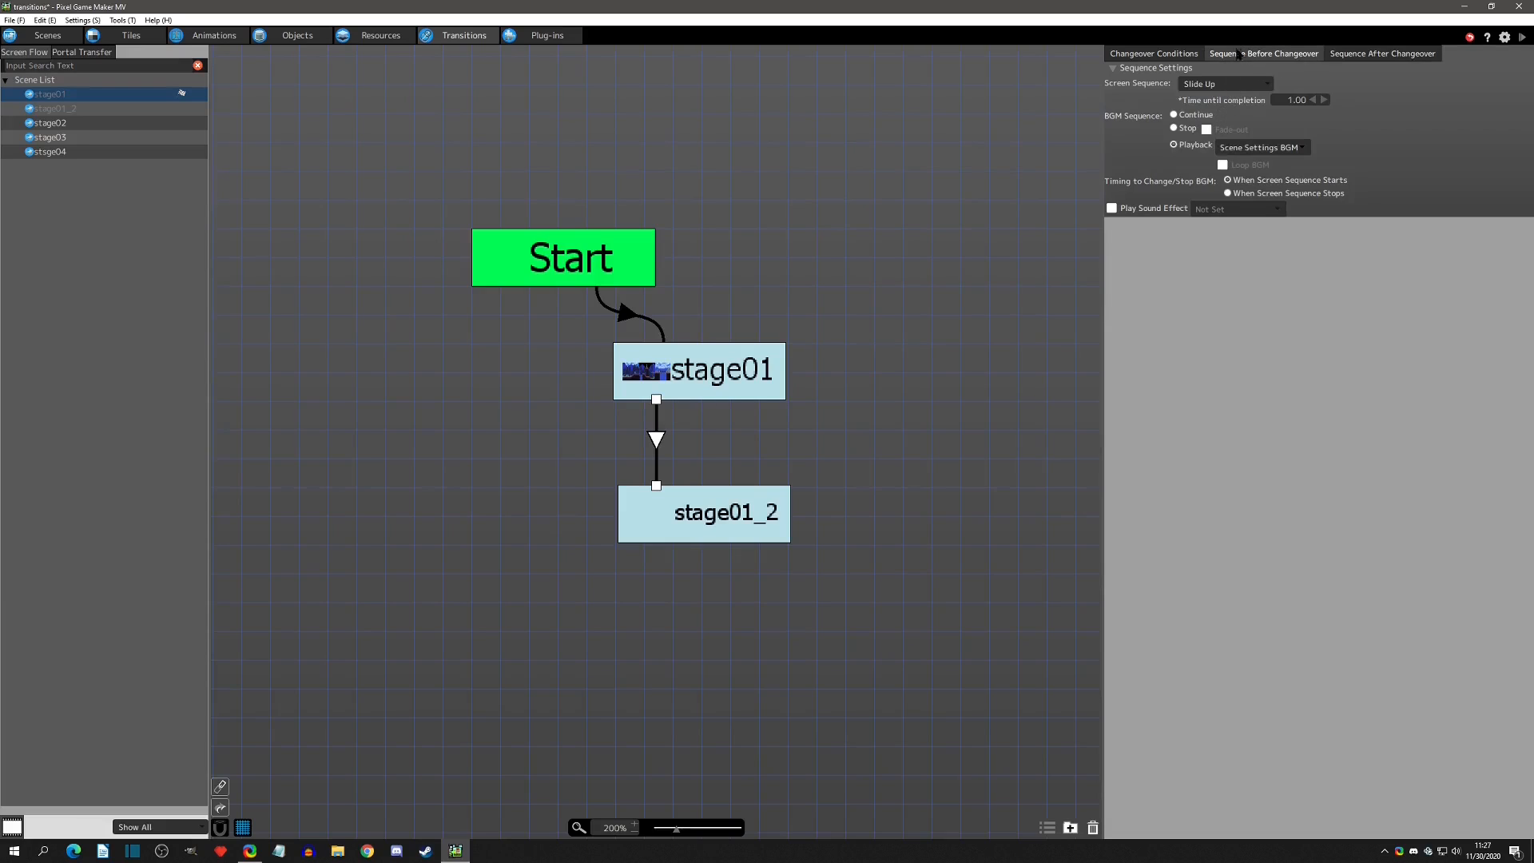
pyautogui.click(1376, 53)
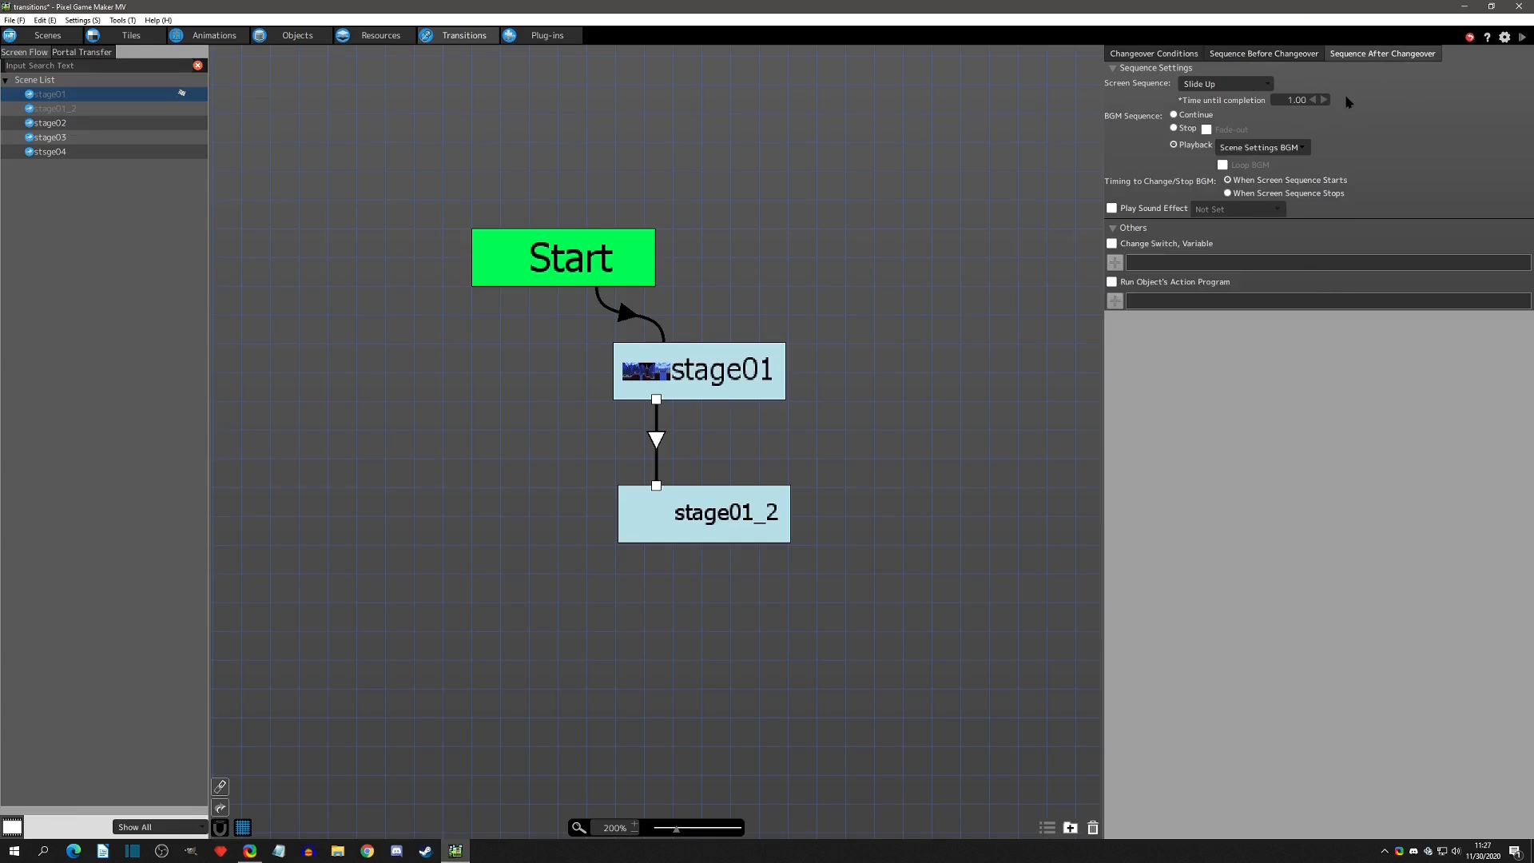
pyautogui.click(1522, 37)
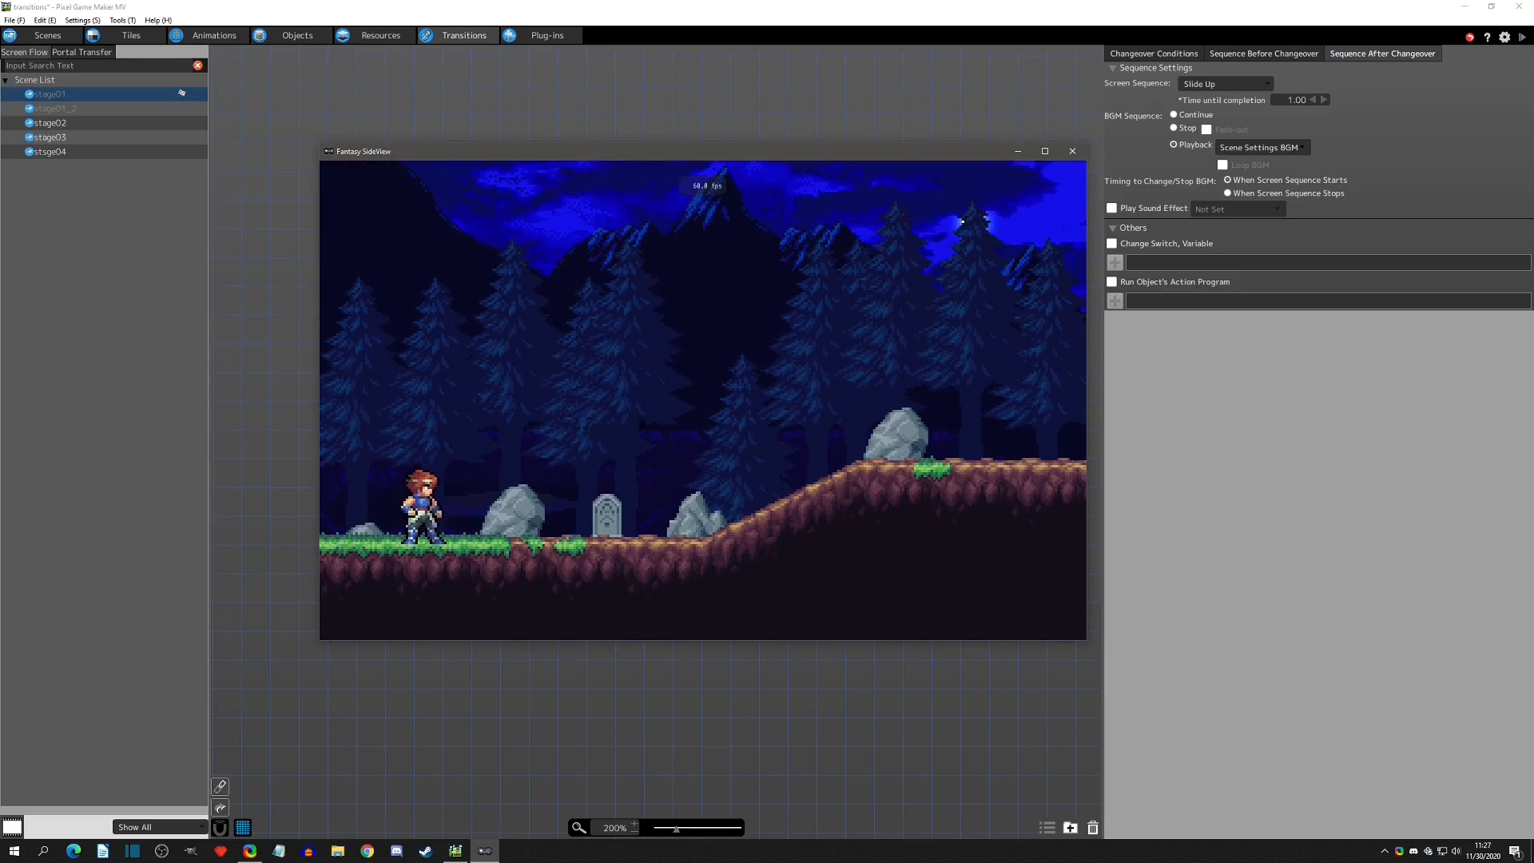
pyautogui.click(1072, 152)
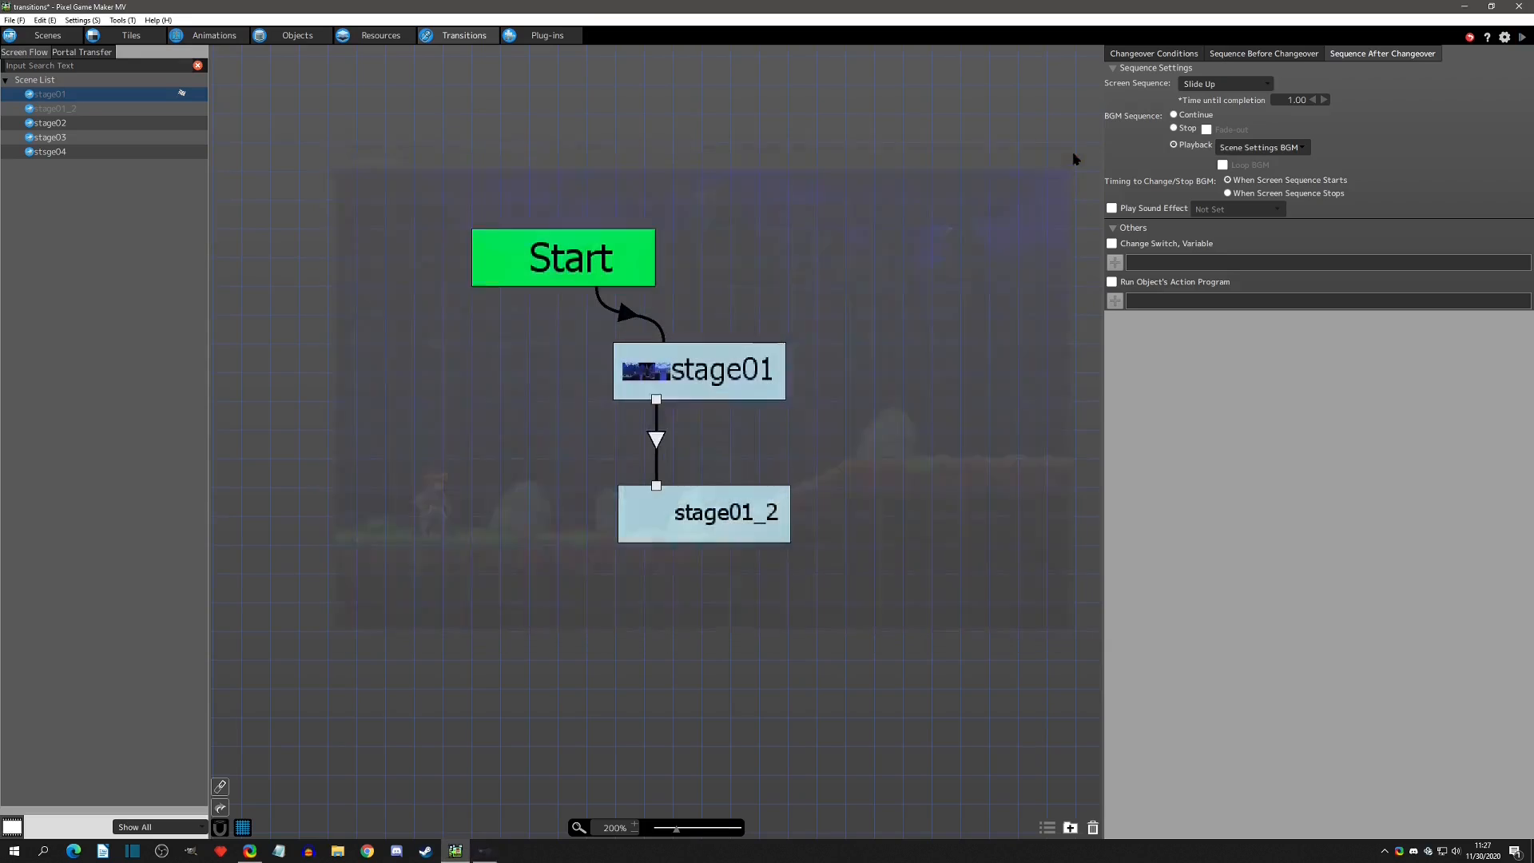
# Set the time until completion to 0.5 both before and after changeover, and test-play the faster slide
pyautogui.click(1285, 102)
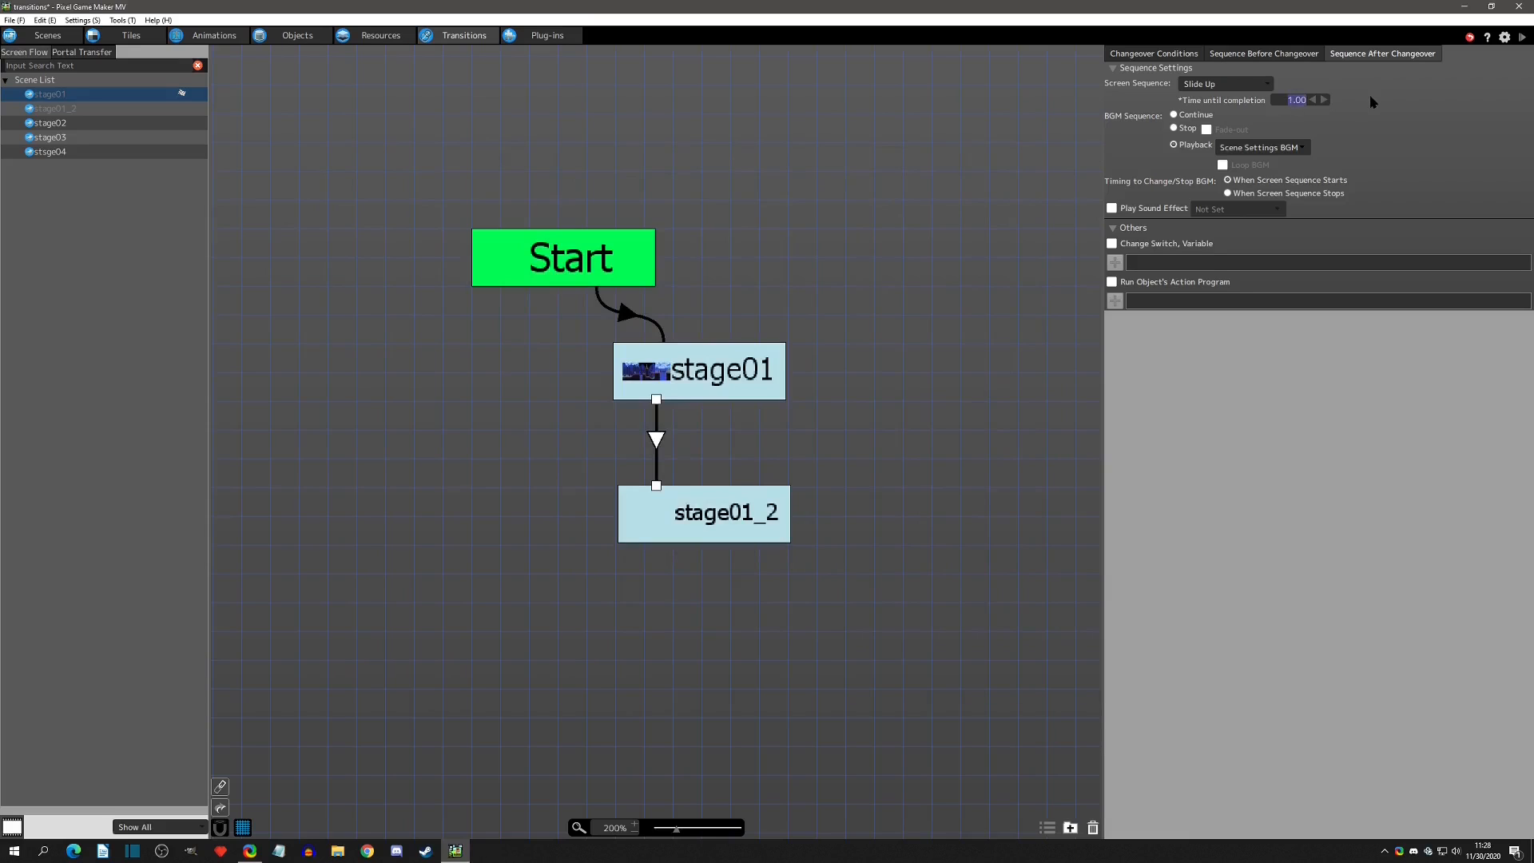
pyautogui.press('BackSpace')
pyautogui.write('.5')
pyautogui.click(1282, 56)
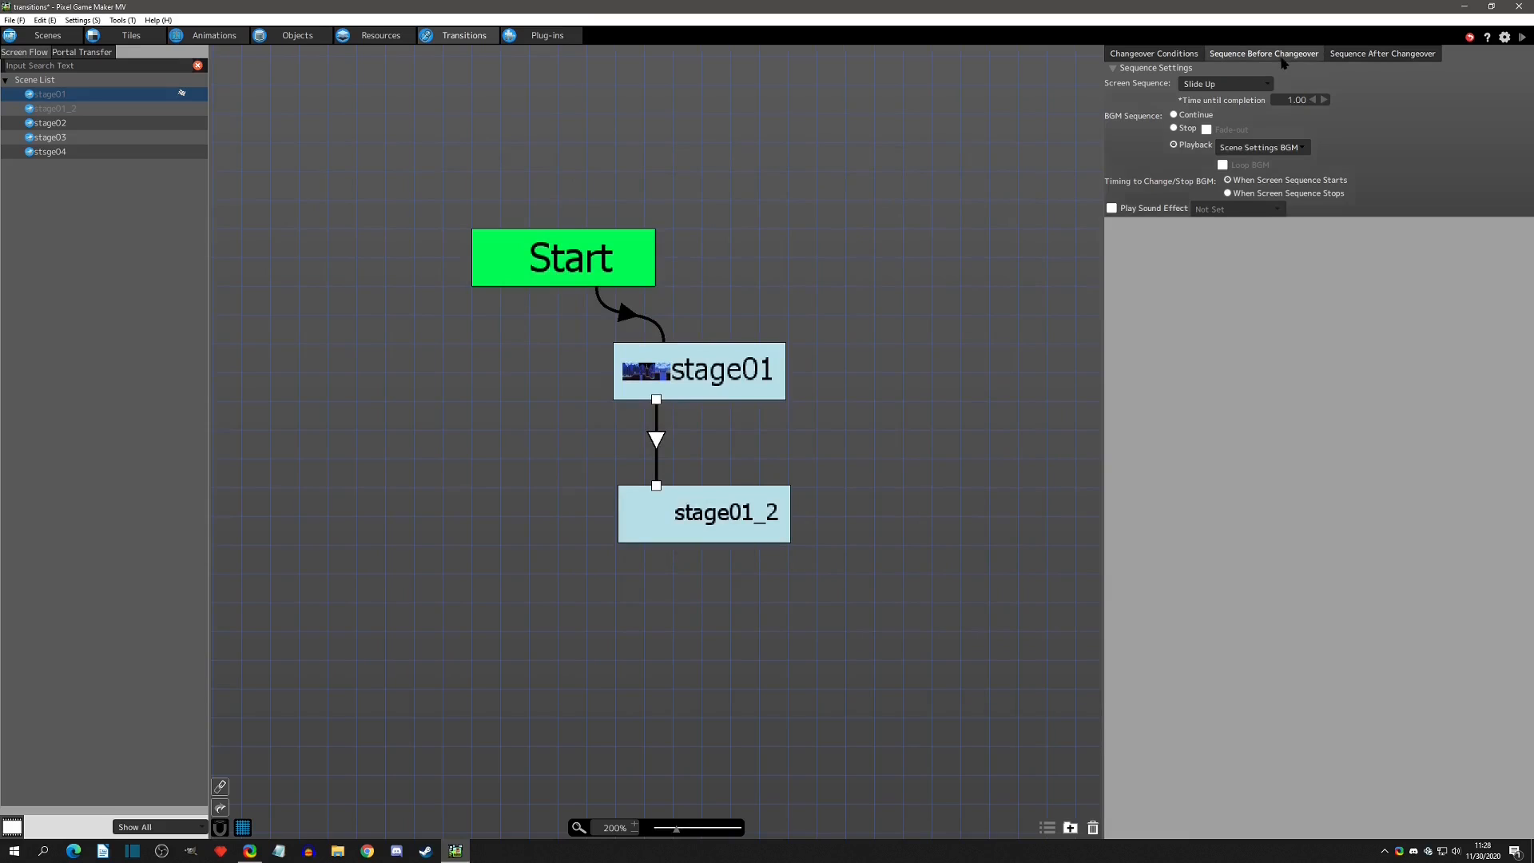
pyautogui.click(1296, 100)
pyautogui.press('BackSpace')
pyautogui.write('.5')
pyautogui.press('Return')
pyautogui.click(1404, 87)
pyautogui.click(1521, 37)
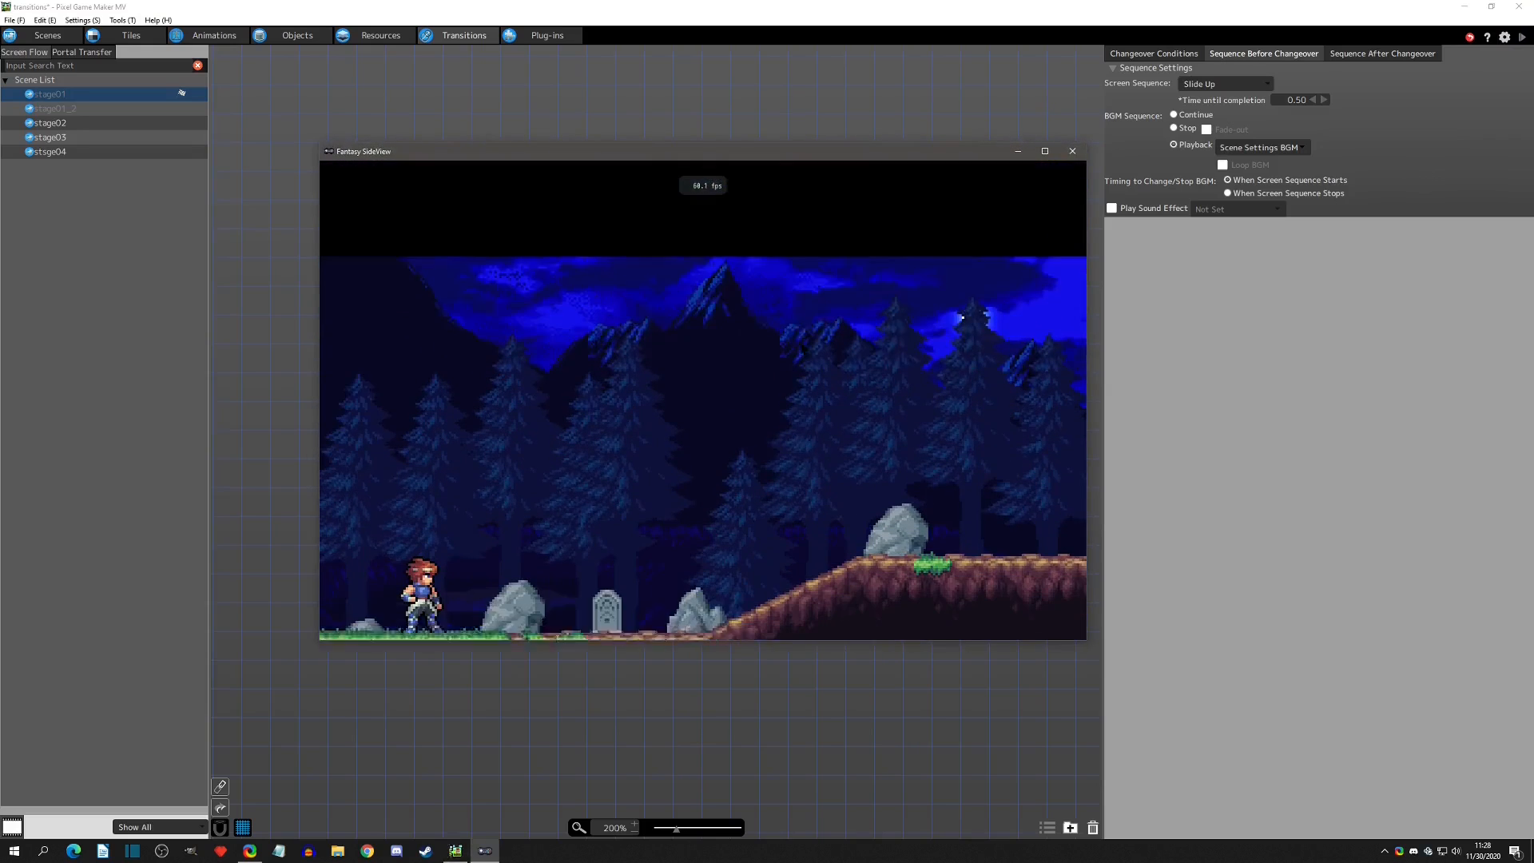
pyautogui.click(1072, 151)
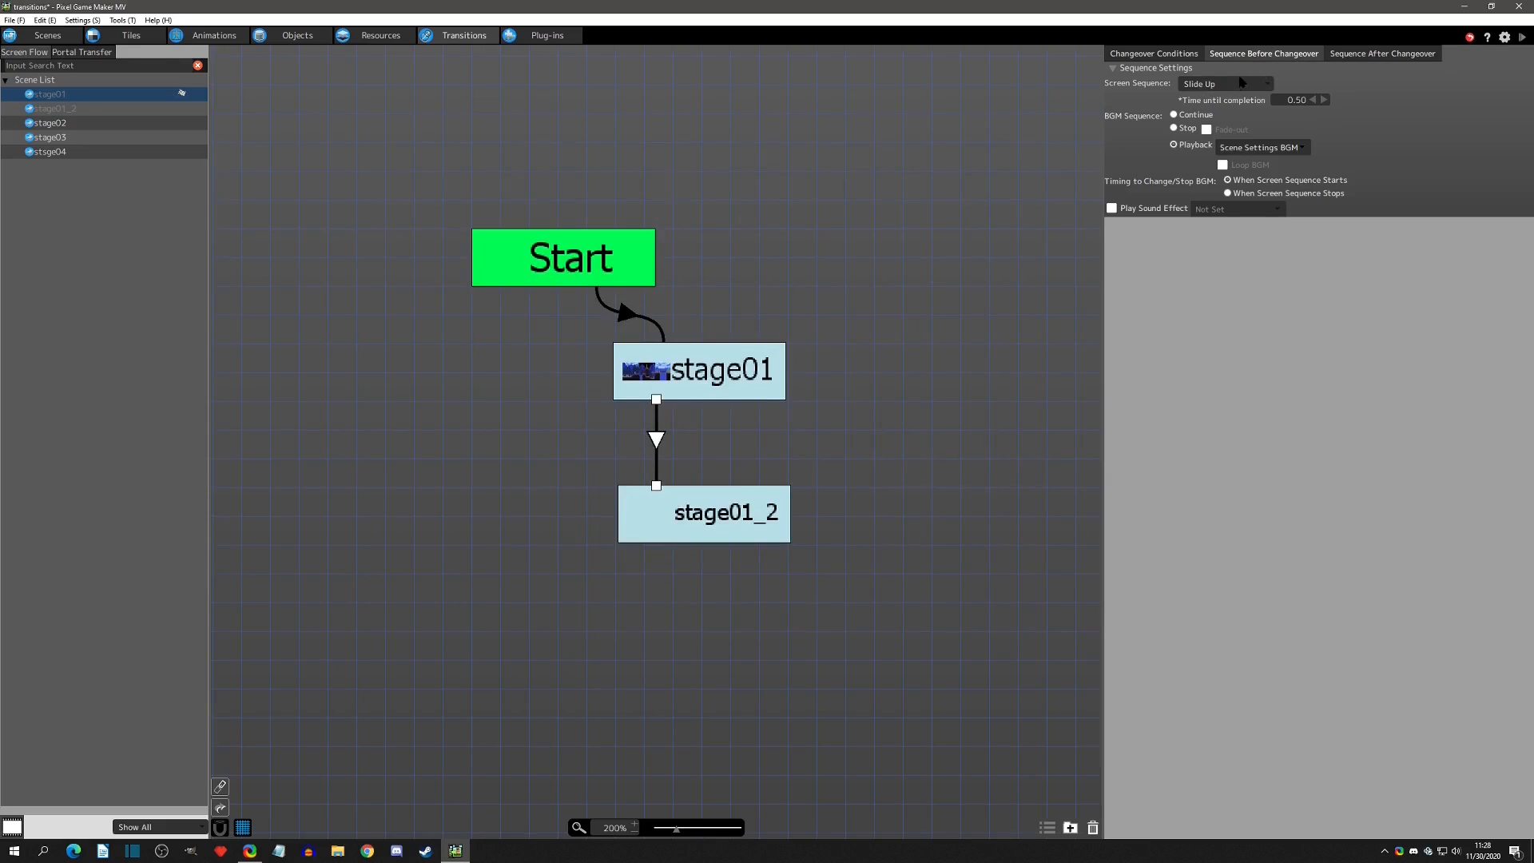
# Set the link's screen sequence after changeover to Slide Right and test-play the scene change
pyautogui.click(1400, 54)
pyautogui.click(1246, 84)
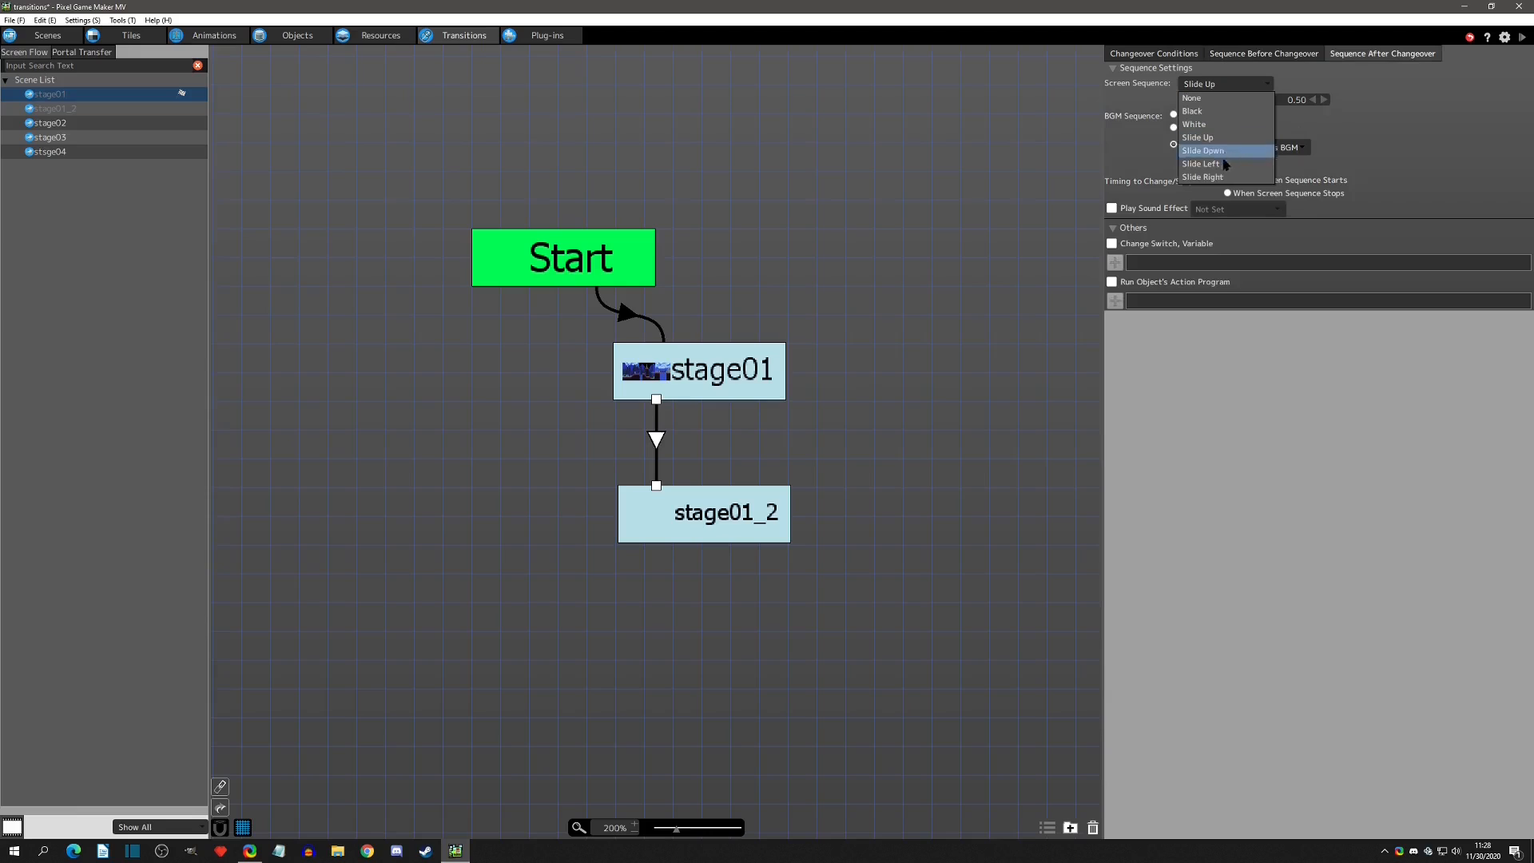
pyautogui.click(1230, 177)
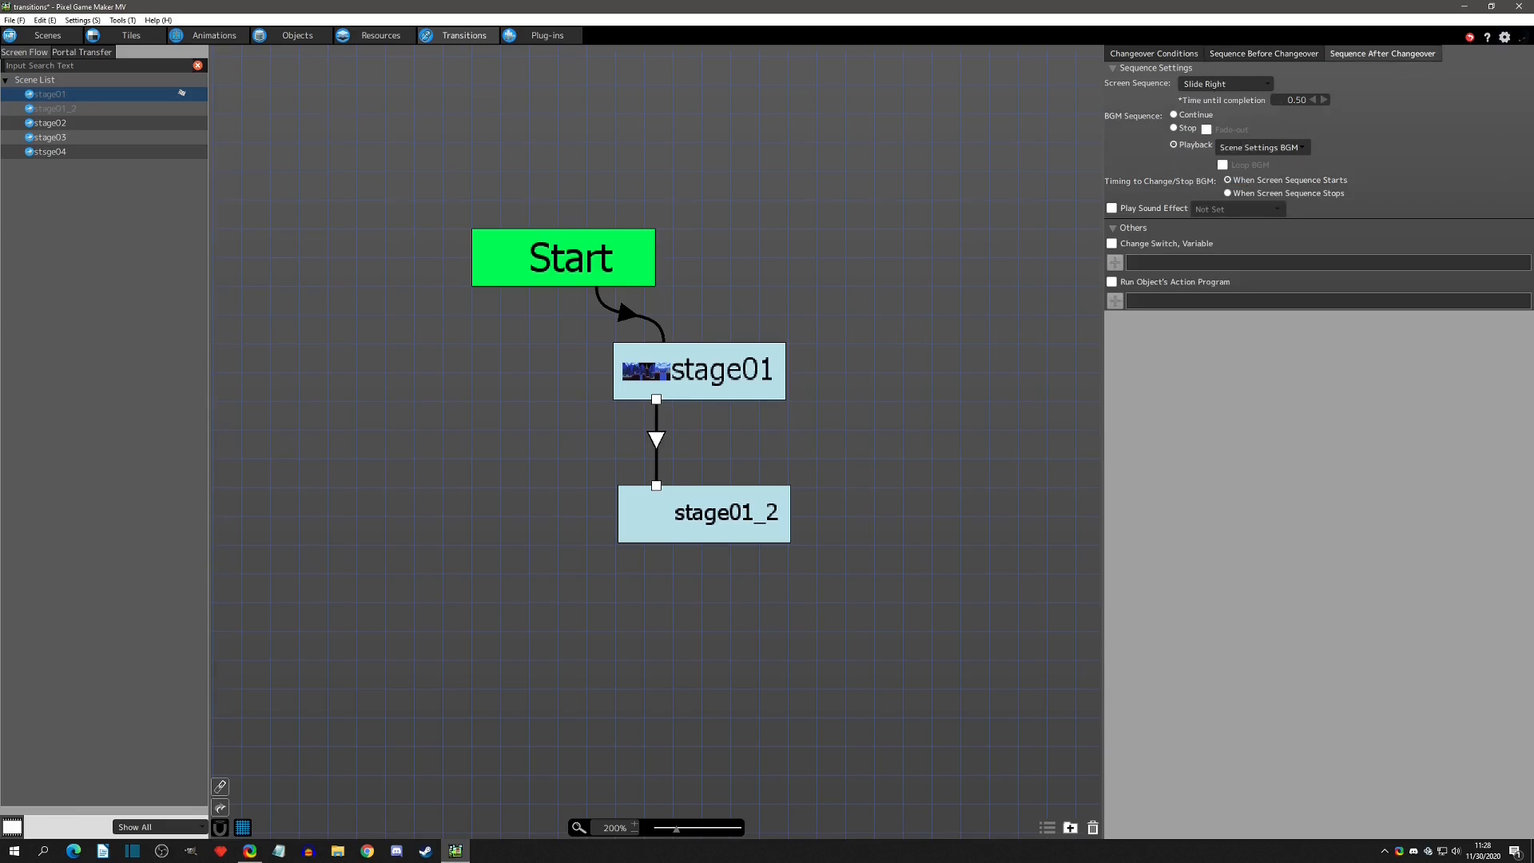
pyautogui.click(1522, 37)
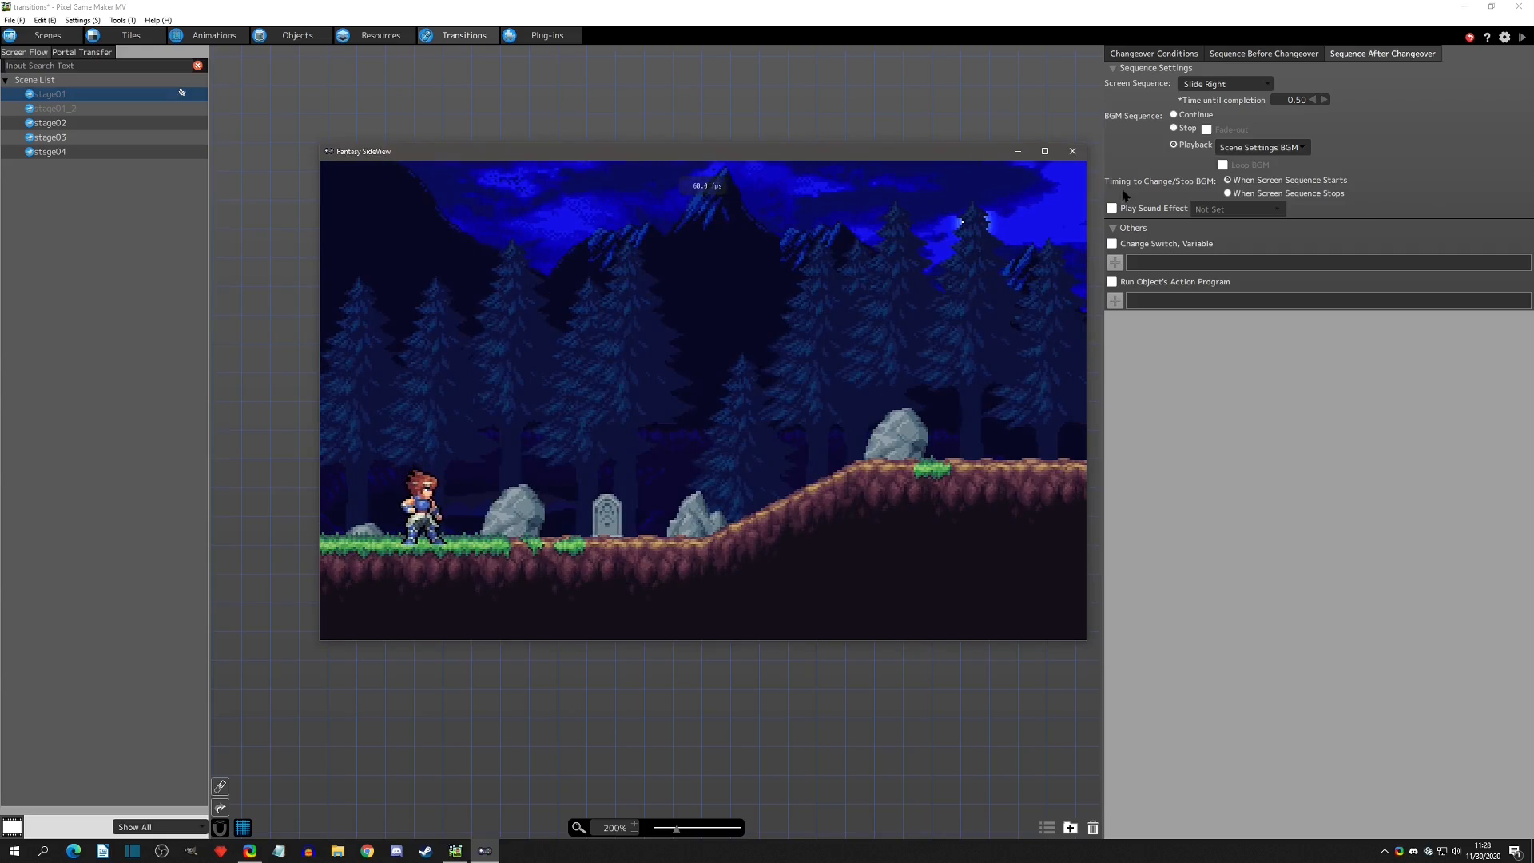
# Set the link's screen sequences before and after changeover to None, each with a time until completion of 0
pyautogui.click(1231, 90)
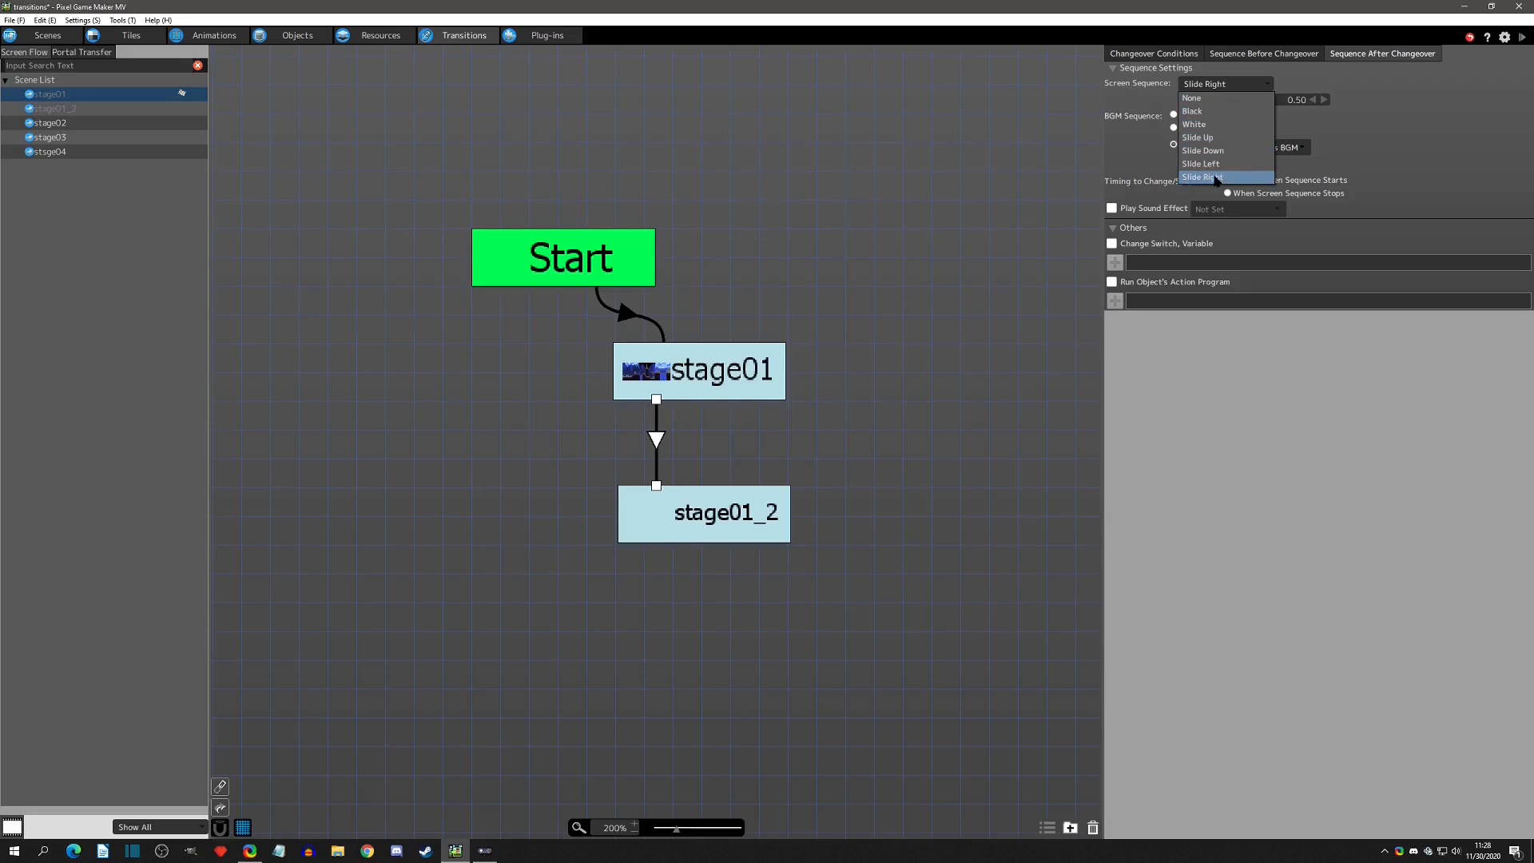
pyautogui.click(1205, 99)
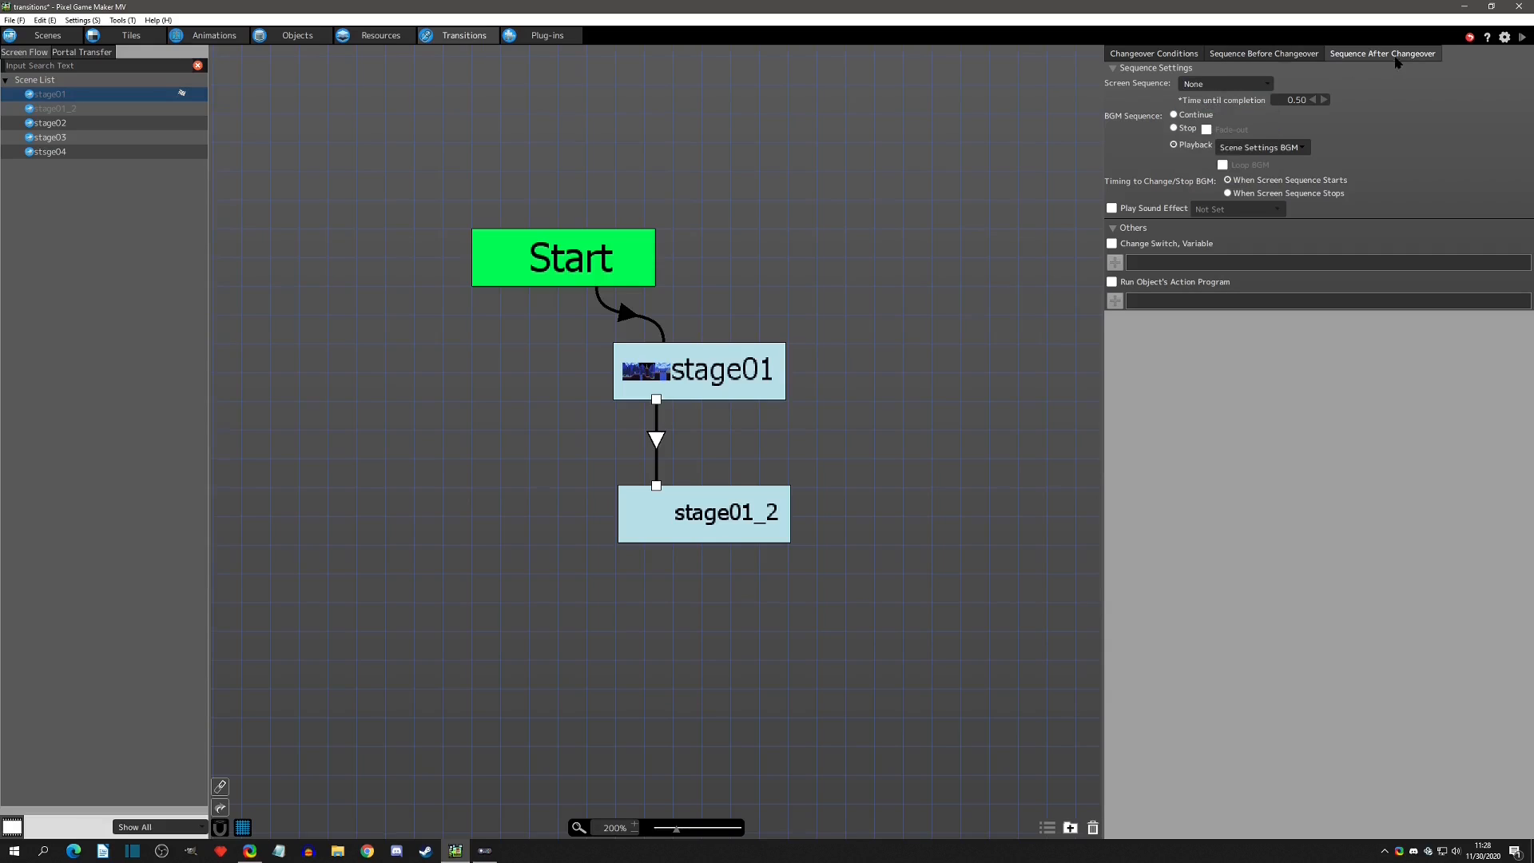
pyautogui.click(1264, 54)
pyautogui.click(1231, 84)
pyautogui.click(1192, 85)
pyautogui.click(1281, 99)
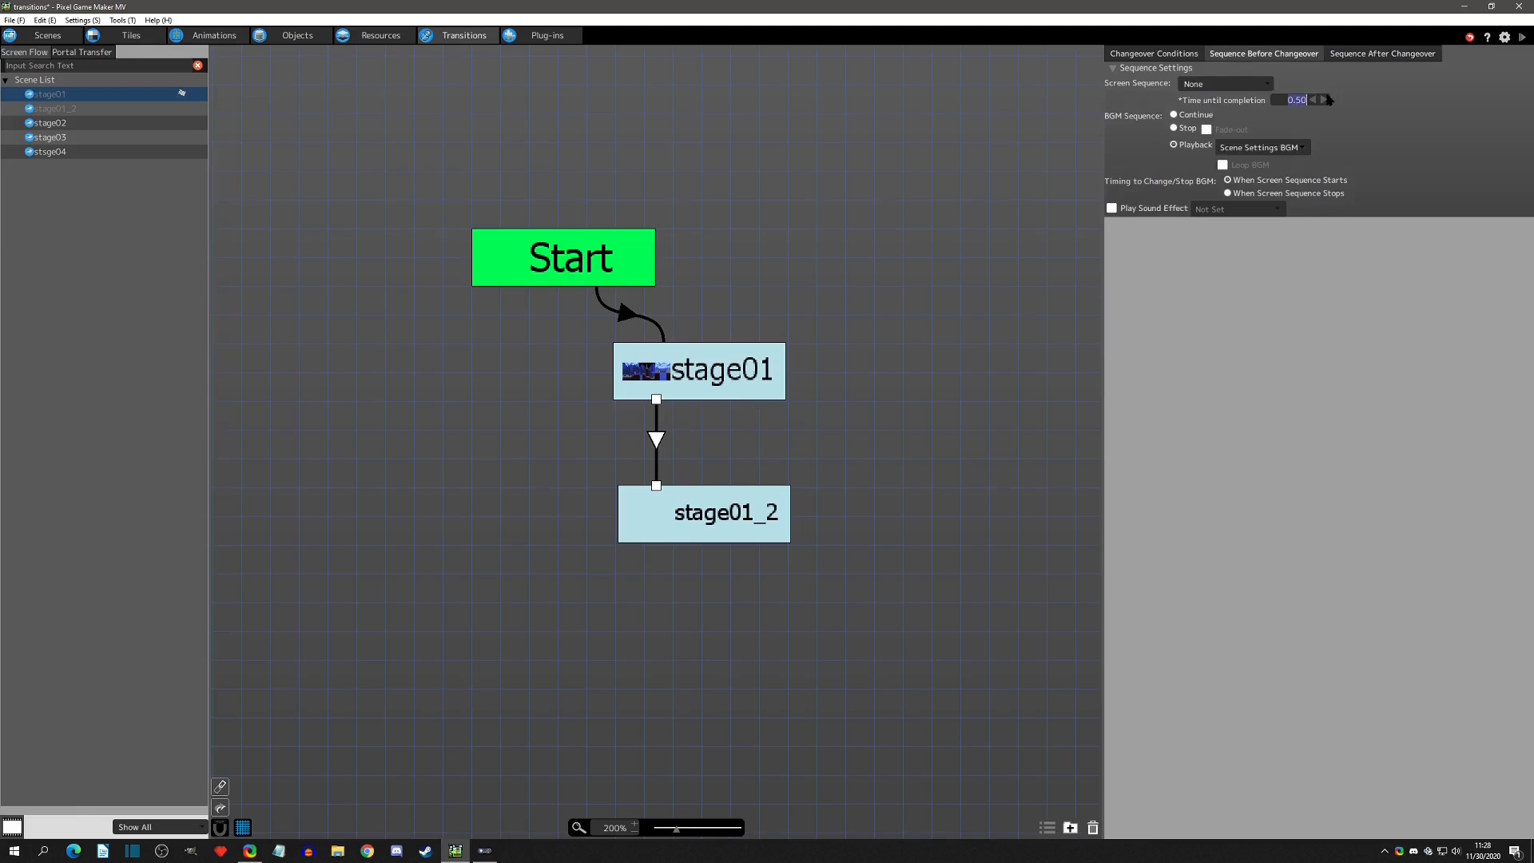
pyautogui.click(1392, 56)
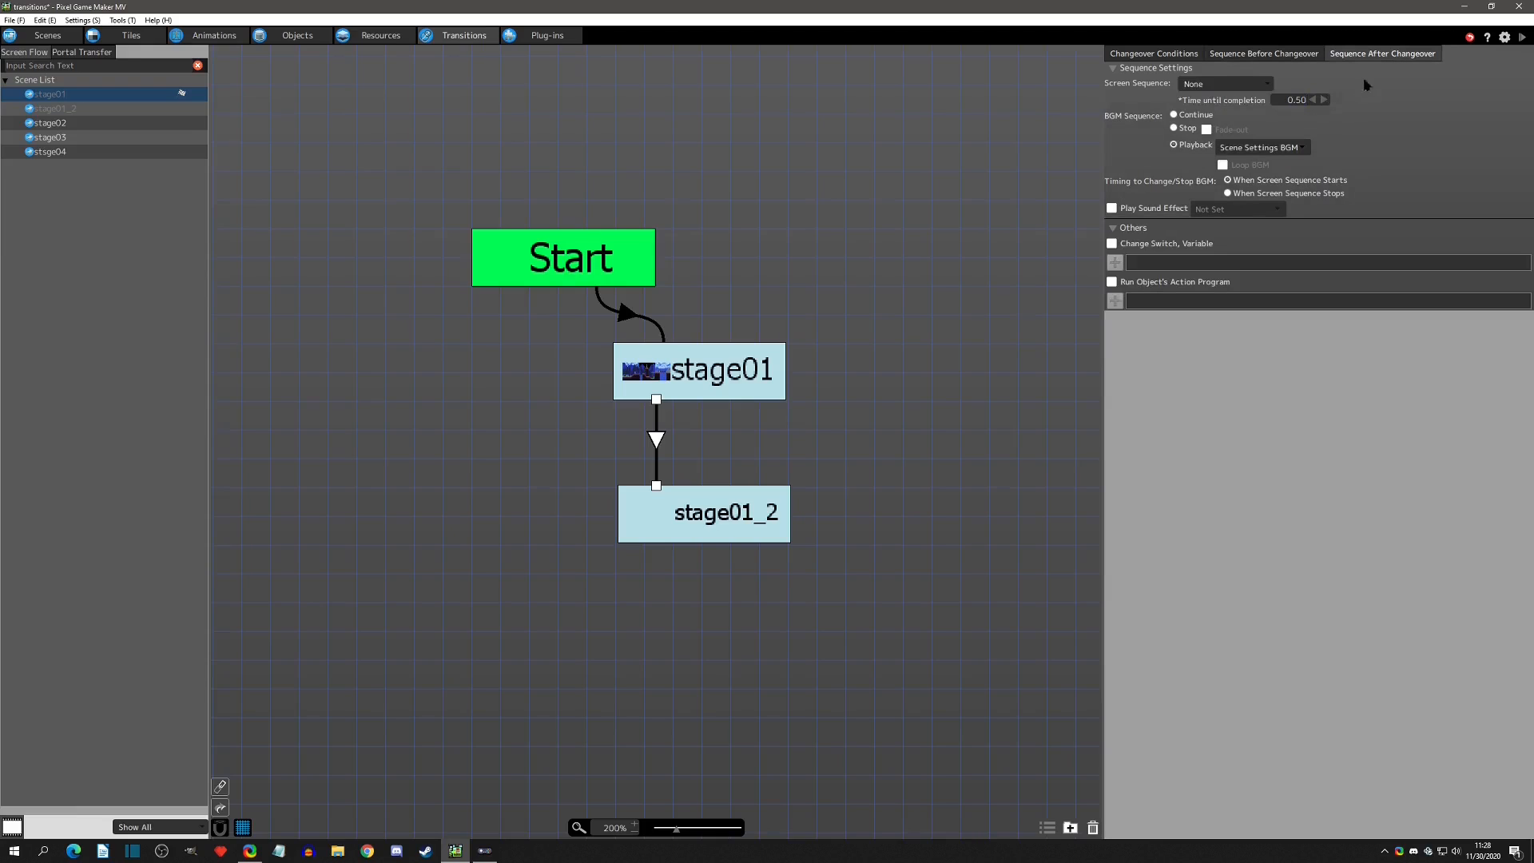
# Test-play the instant scene change while moving the character through the stage
pyautogui.click(1522, 37)
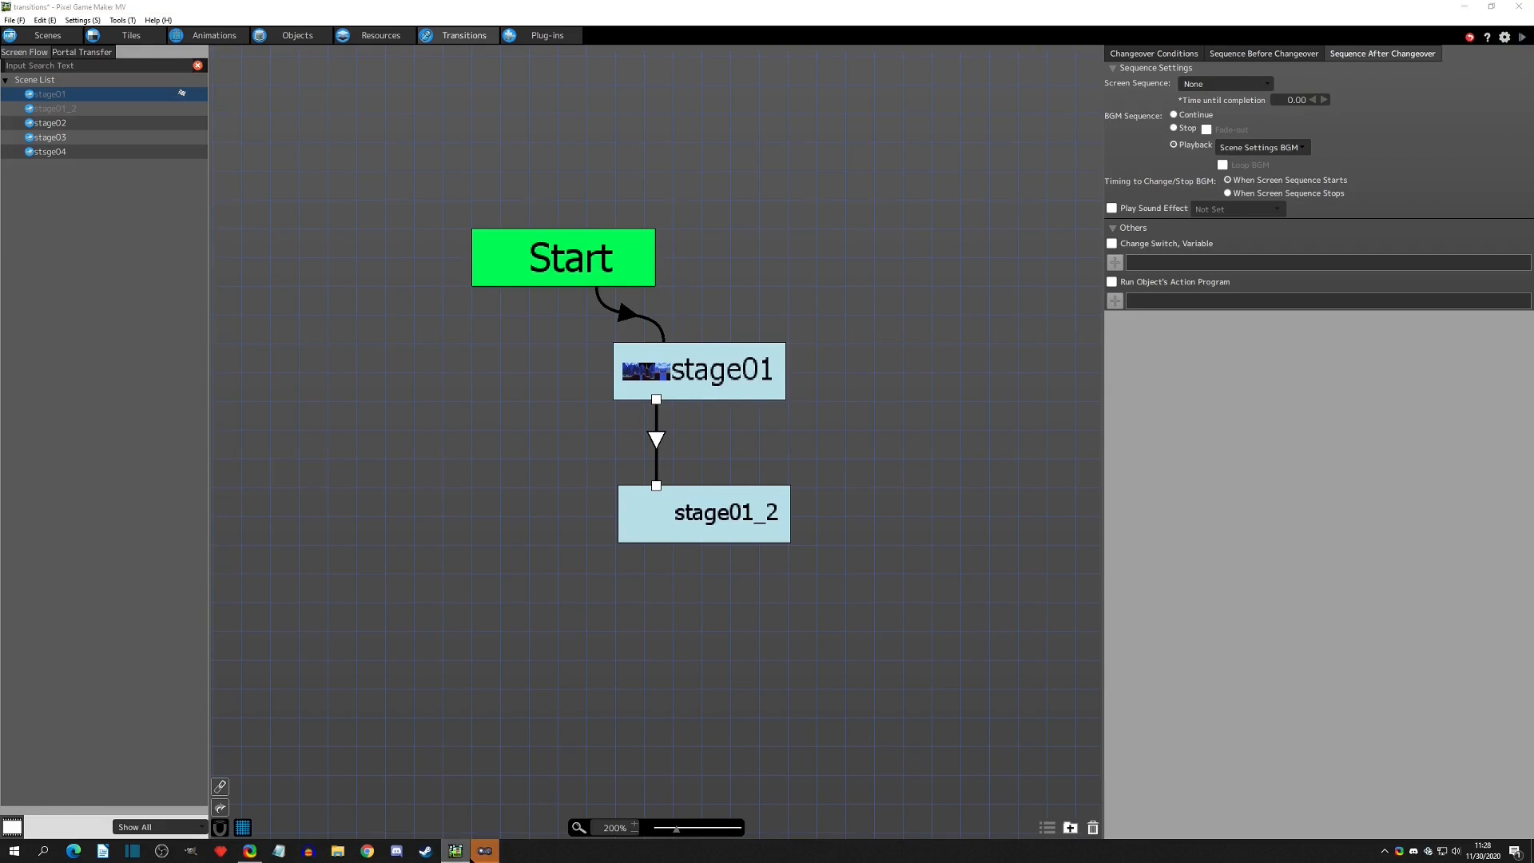
pyautogui.click(485, 851)
pyautogui.click(457, 853)
pyautogui.click(484, 854)
pyautogui.press('Right')
pyautogui.press('Left')
pyautogui.press('Right')
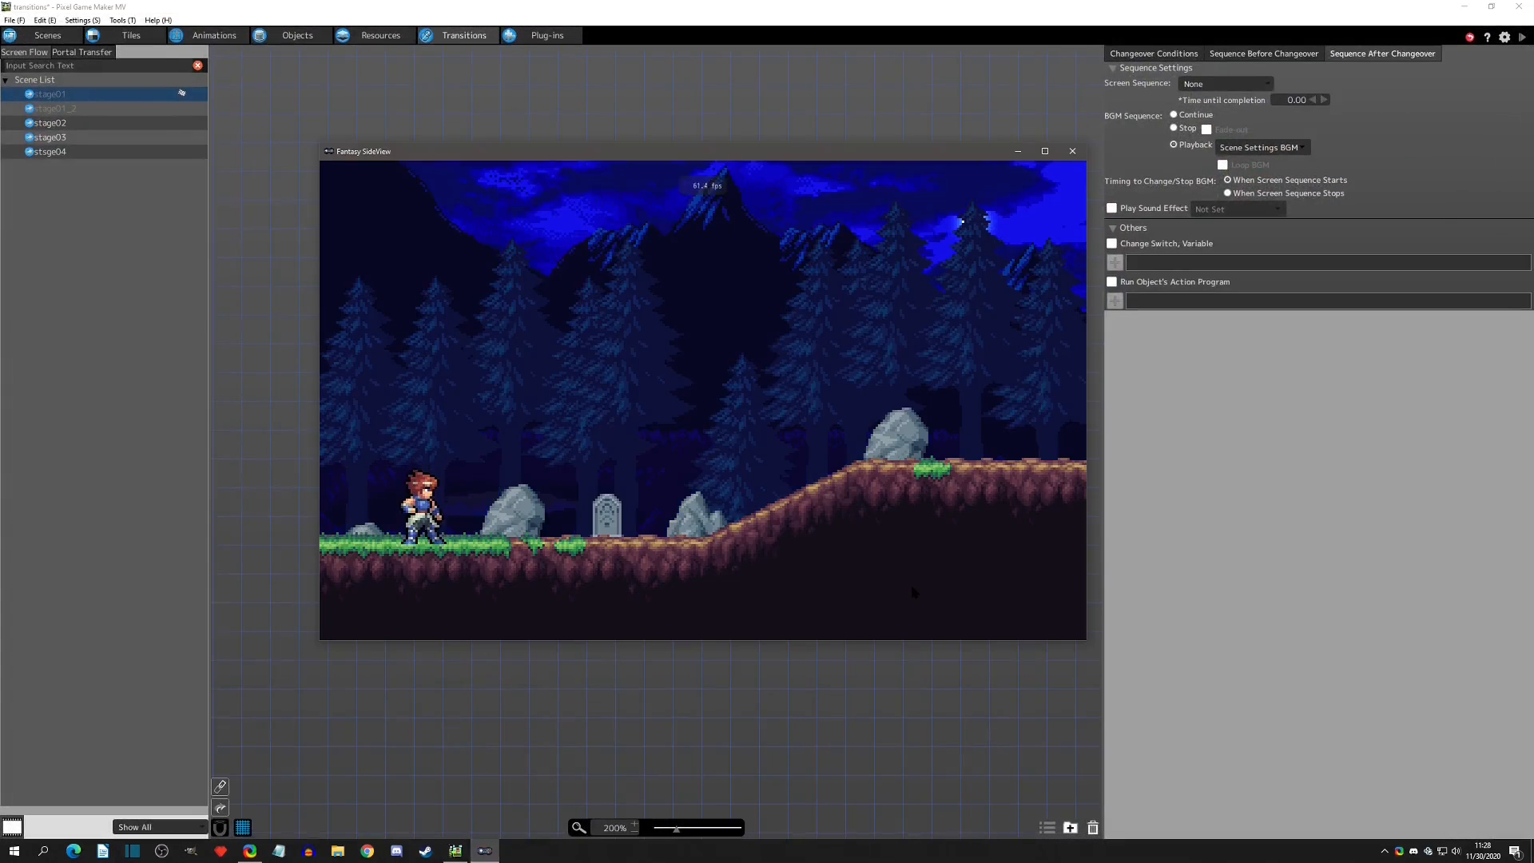
pyautogui.press('Left')
pyautogui.press('Right')
pyautogui.press('z')
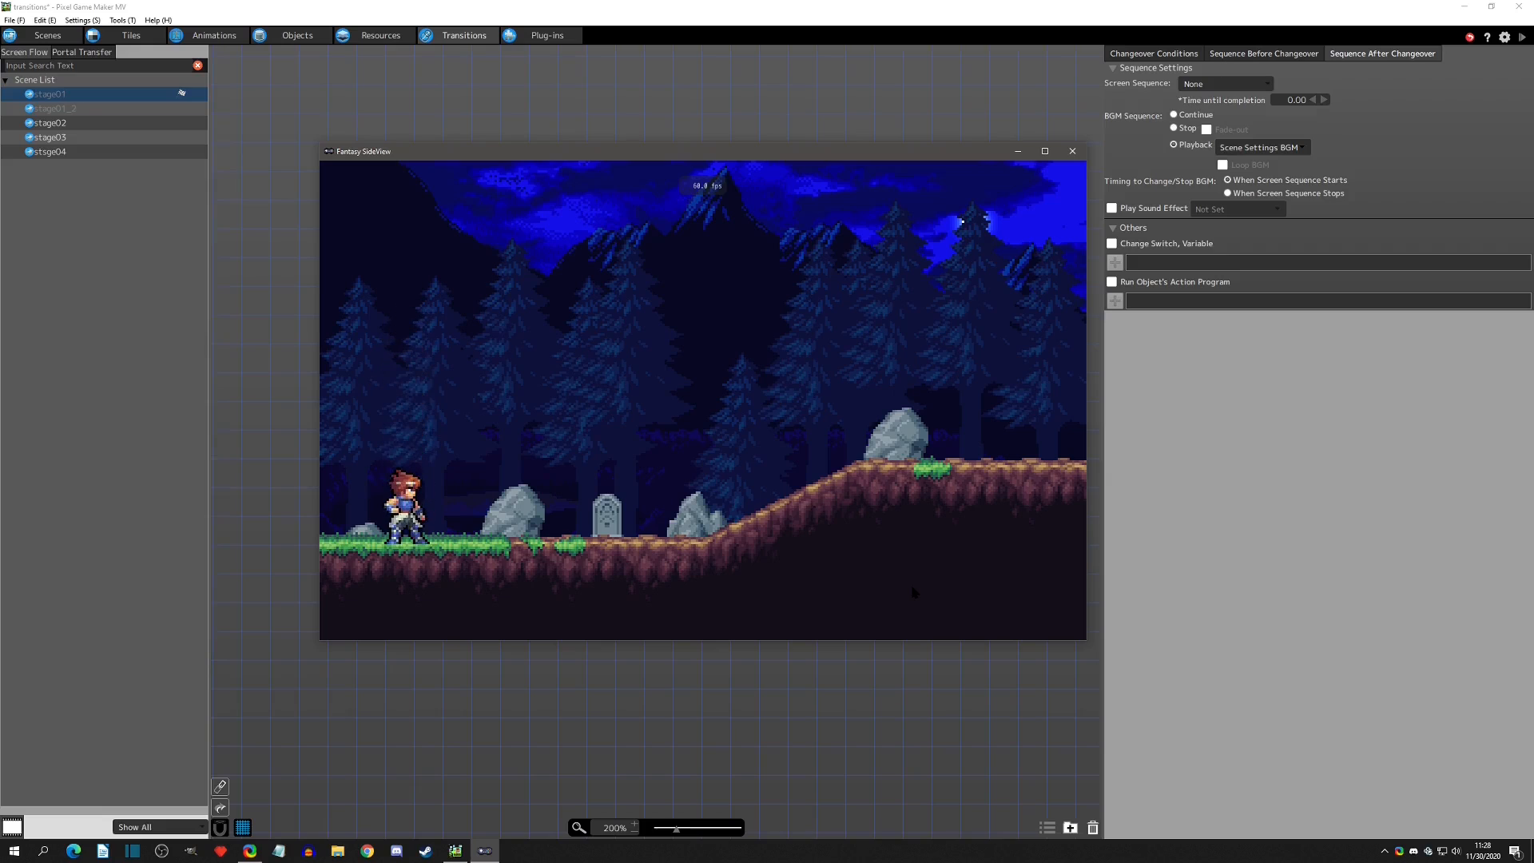
pyautogui.press('Right')
pyautogui.press('x')
pyautogui.press('Right')
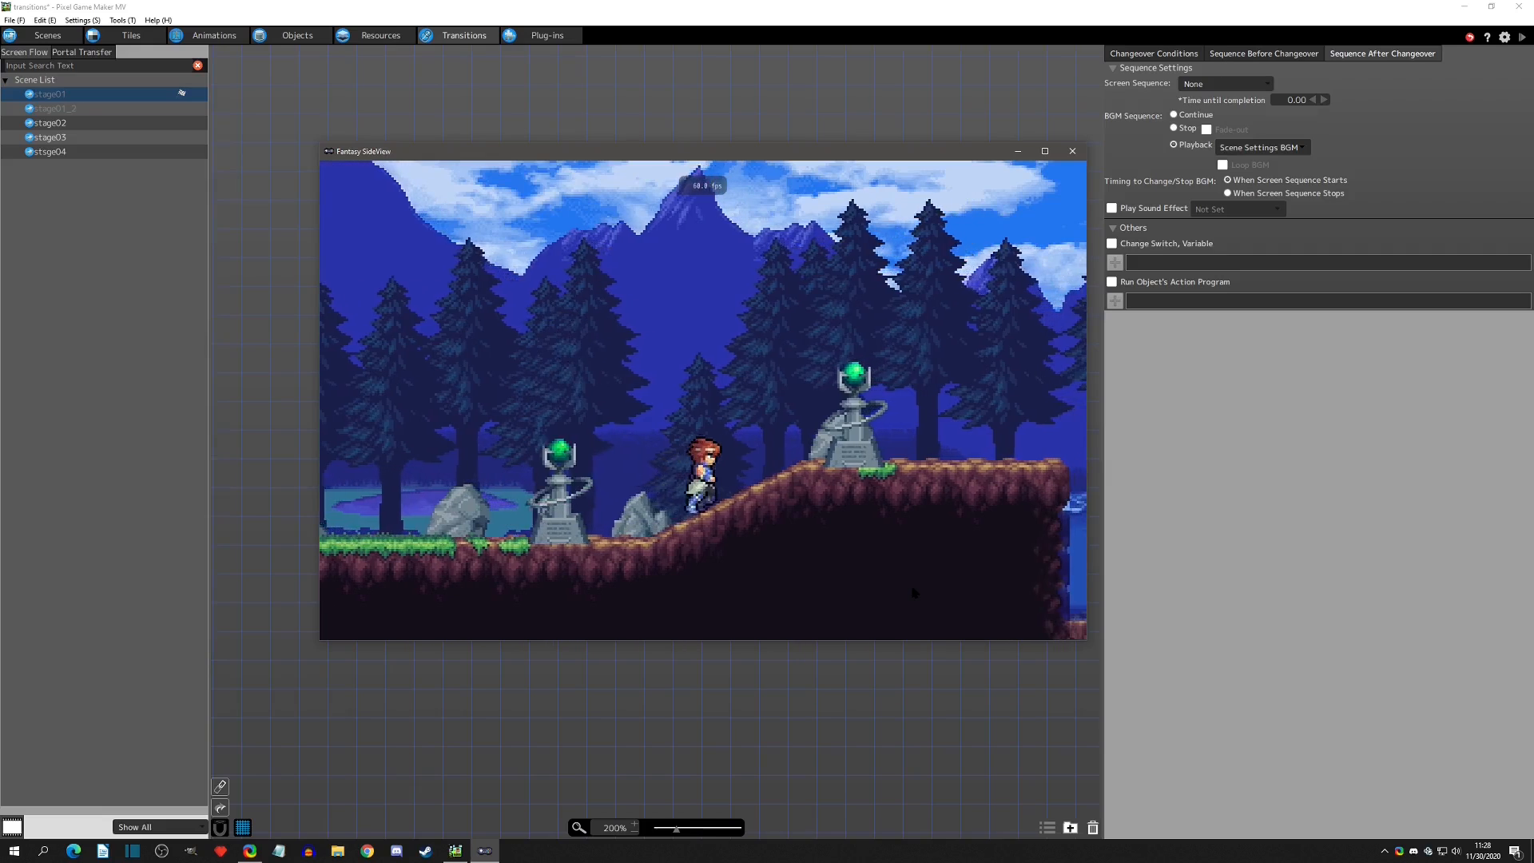
pyautogui.press('Right')
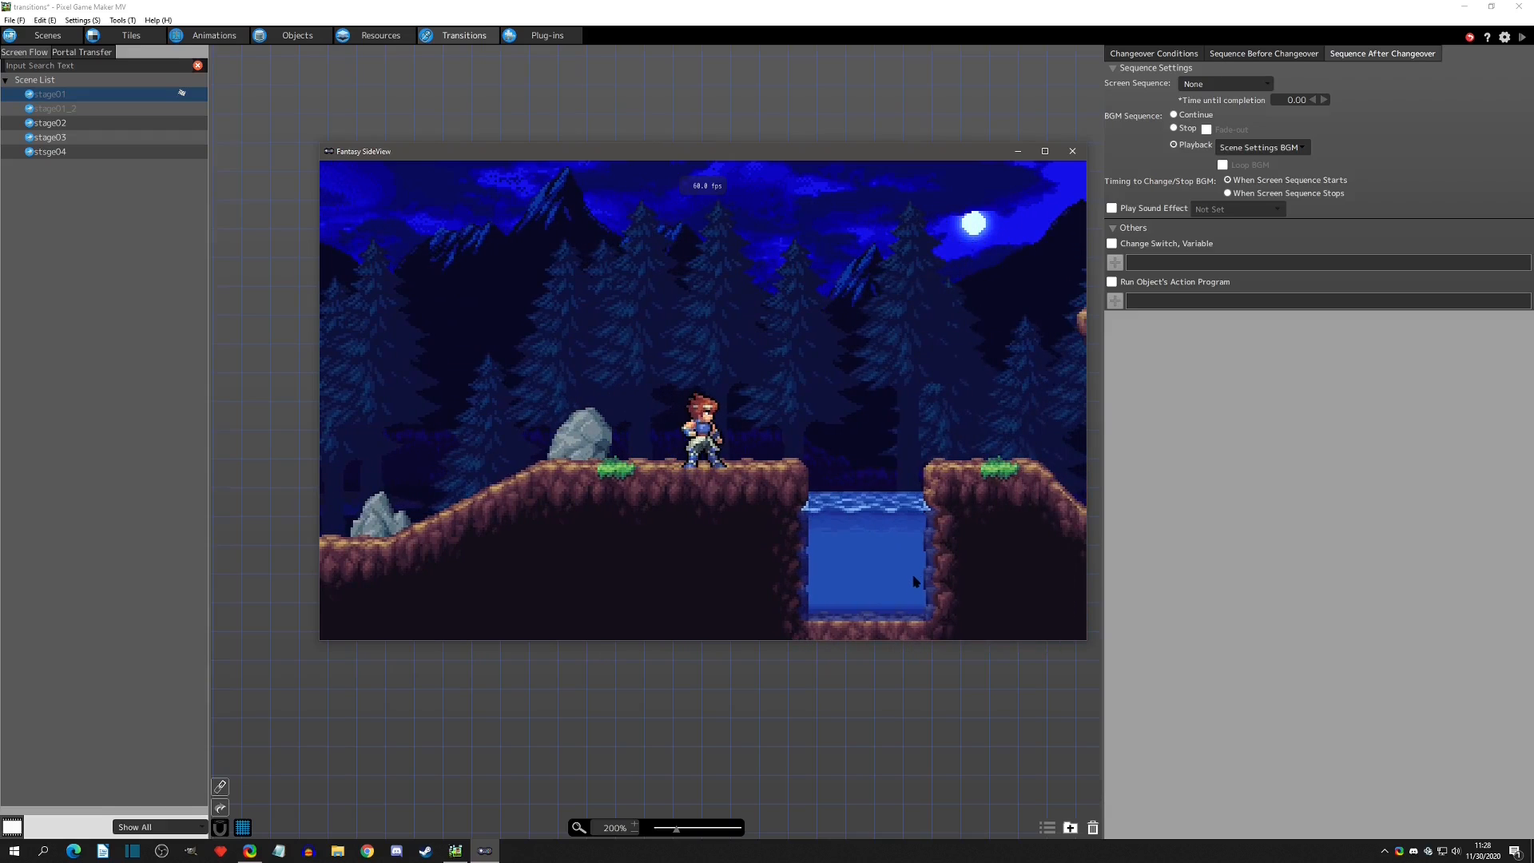
pyautogui.click(1074, 153)
# Set the link's screen sequences both before and after changeover to Black
pyautogui.click(1290, 100)
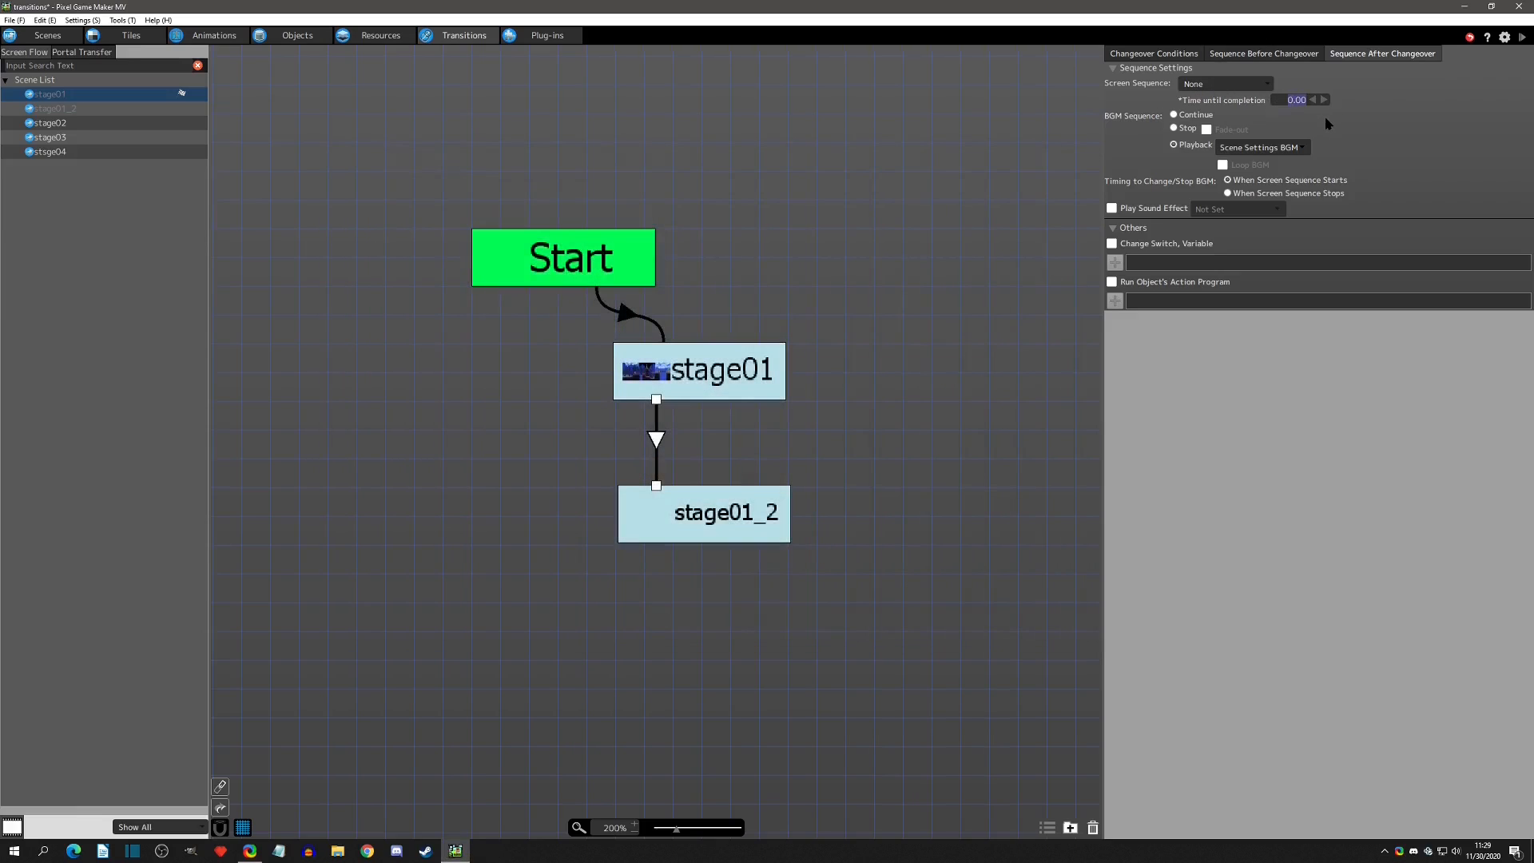
pyautogui.click(1278, 56)
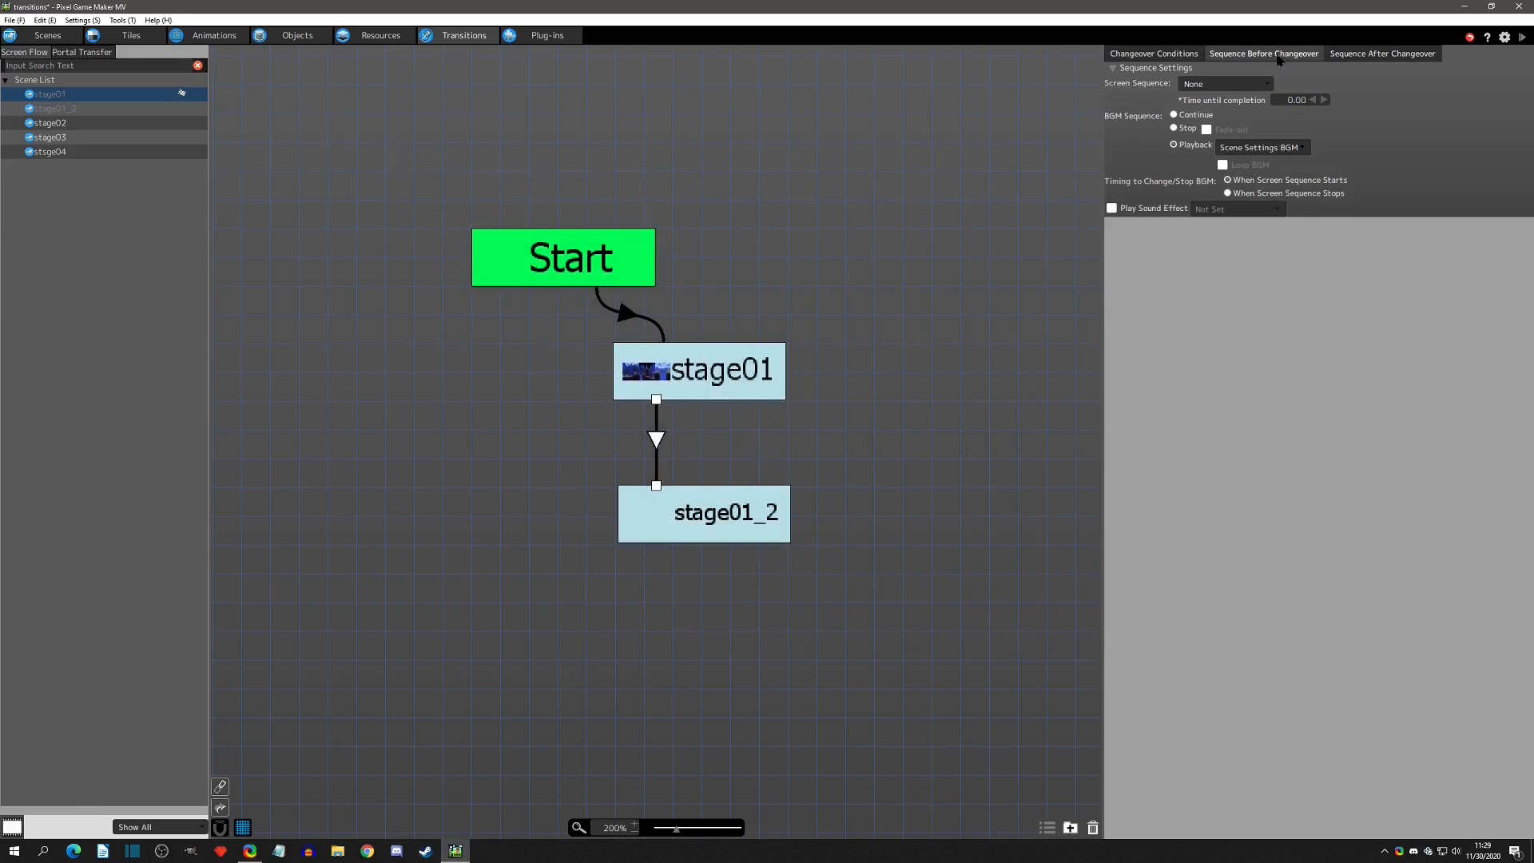
pyautogui.click(1235, 84)
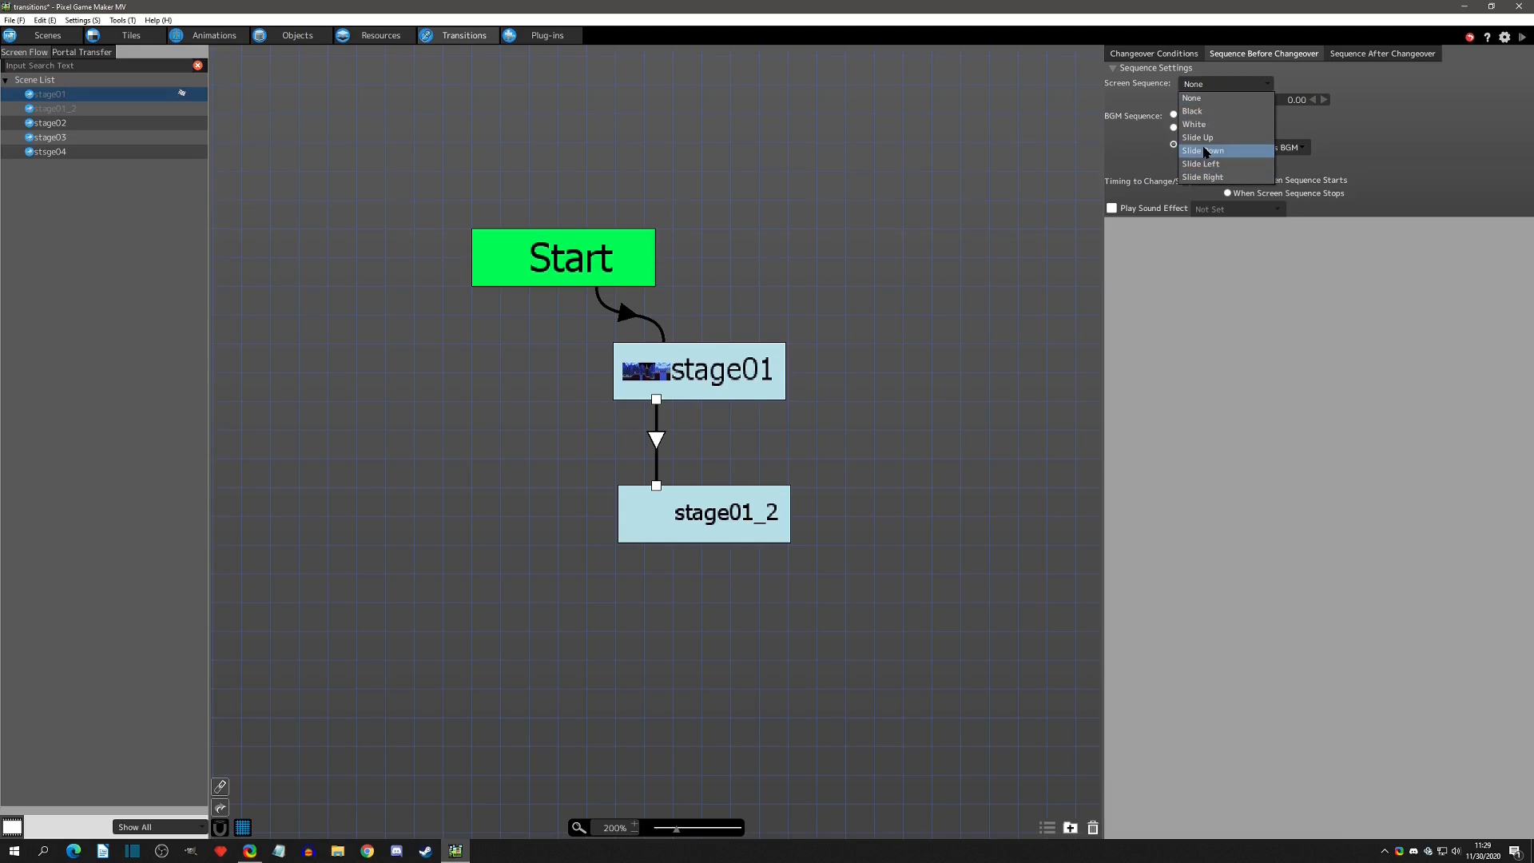
pyautogui.click(1208, 84)
pyautogui.click(1226, 83)
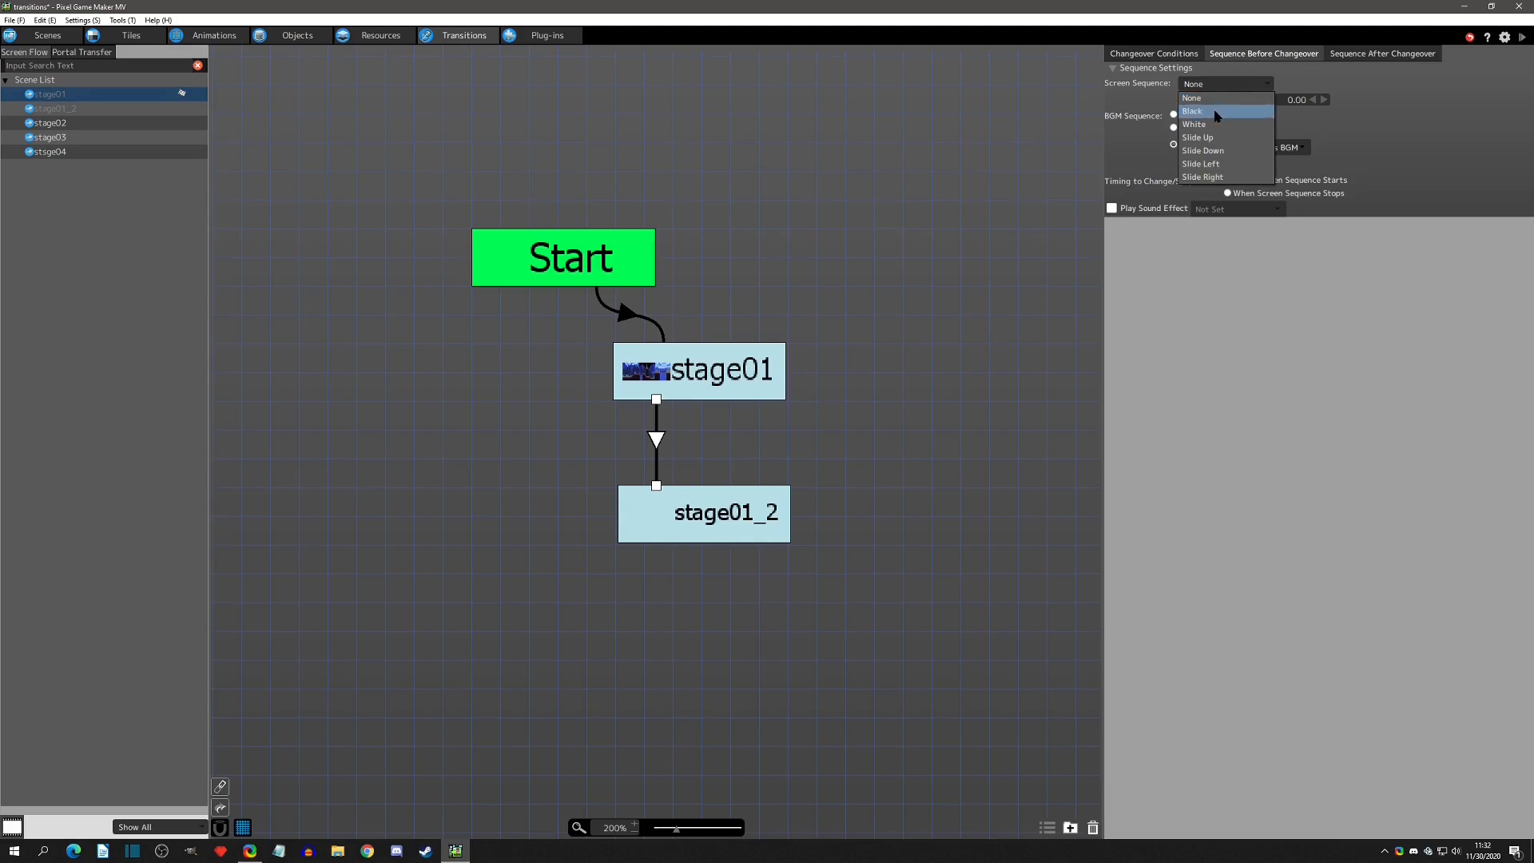
pyautogui.click(1192, 111)
pyautogui.click(1375, 53)
pyautogui.click(1224, 84)
pyautogui.click(1194, 111)
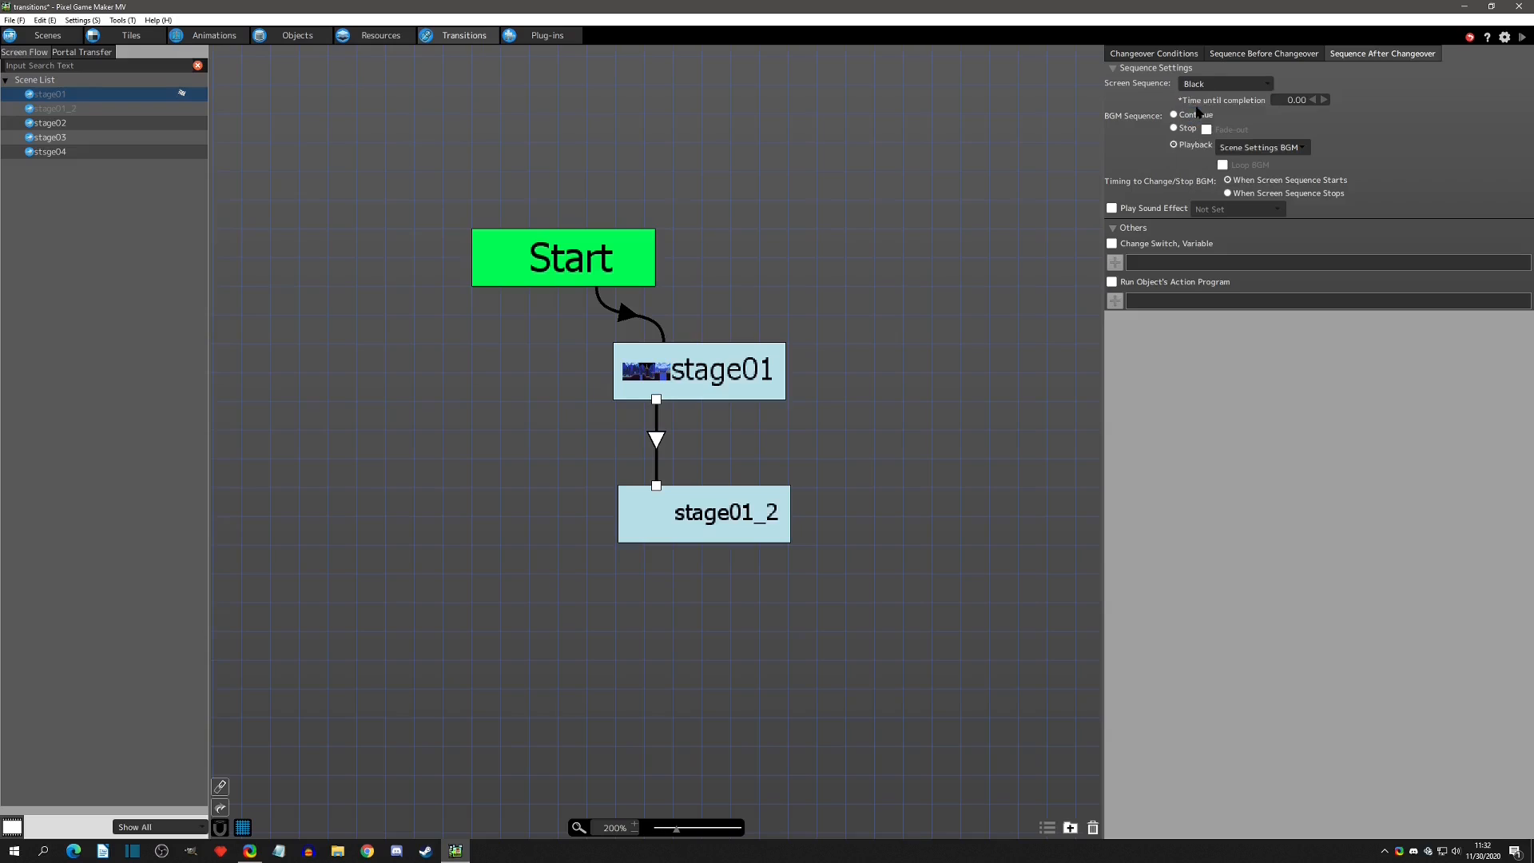
# Set the link's time until completion before changeover to 0.3
pyautogui.doubleClick(1284, 101)
pyautogui.click(1289, 54)
pyautogui.doubleClick(1299, 100)
pyautogui.write('.3')
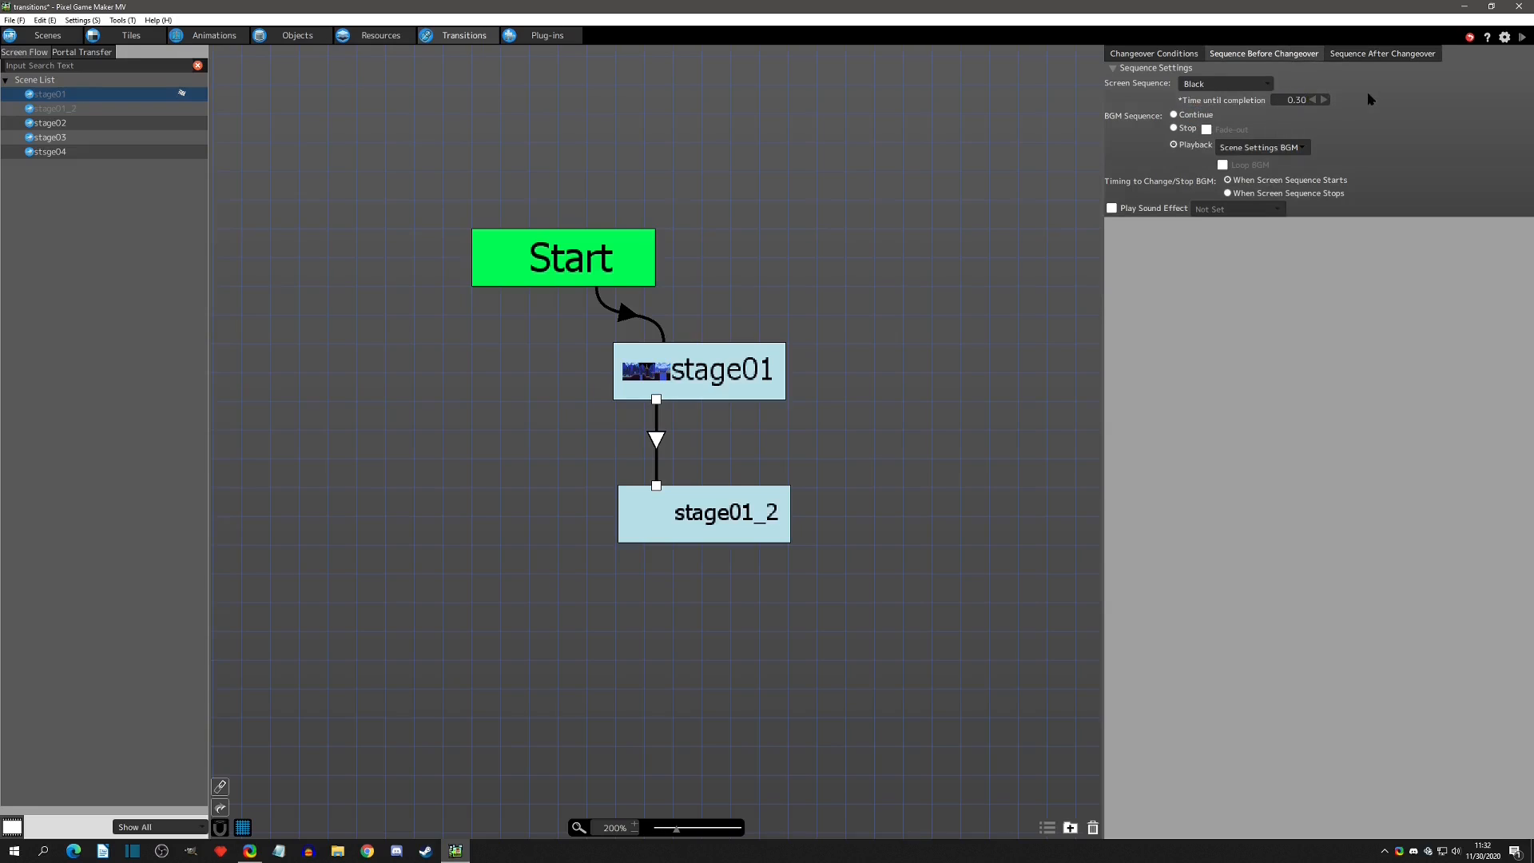
# Test-play the black transition and set the link's BGM sequence before changeover to Continue
pyautogui.click(1523, 37)
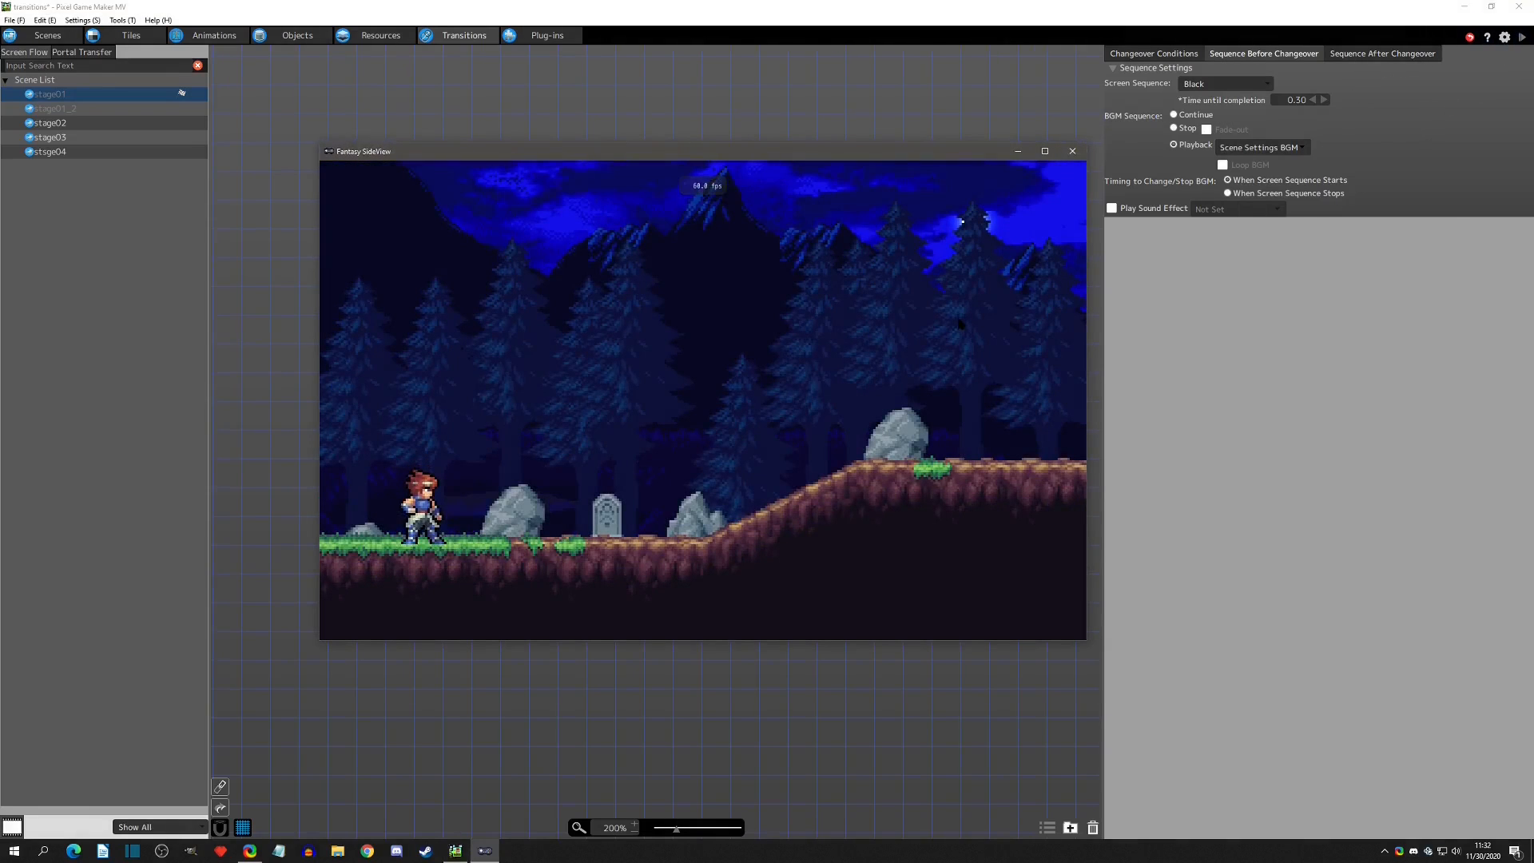
pyautogui.click(1073, 151)
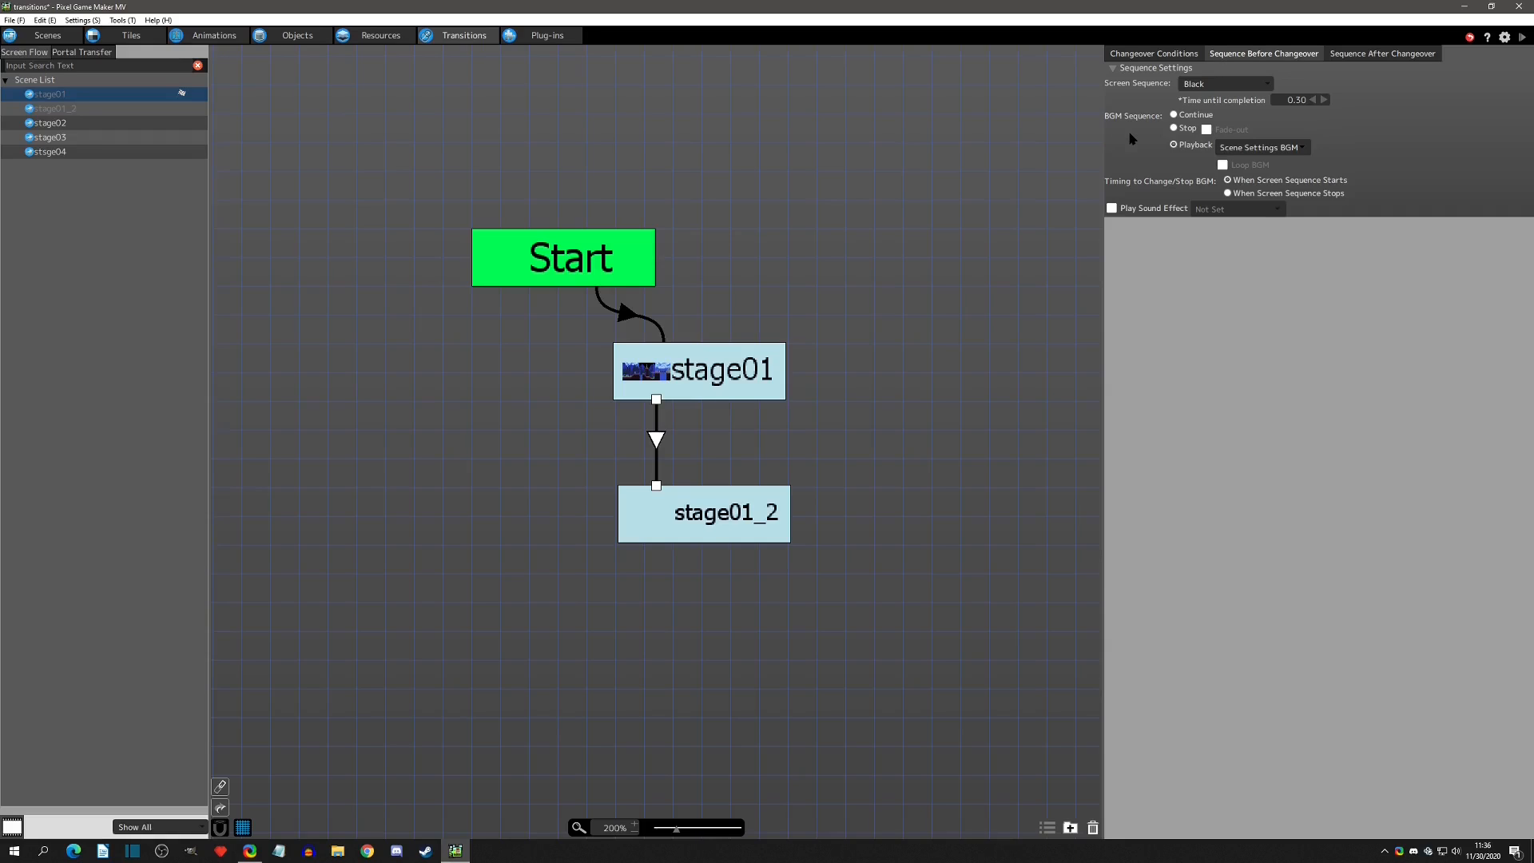
pyautogui.click(1175, 115)
# Set the stage01 scene's BGM to the SF_BGM track 001_Opening_sf1 in its scene settings
pyautogui.click(46, 35)
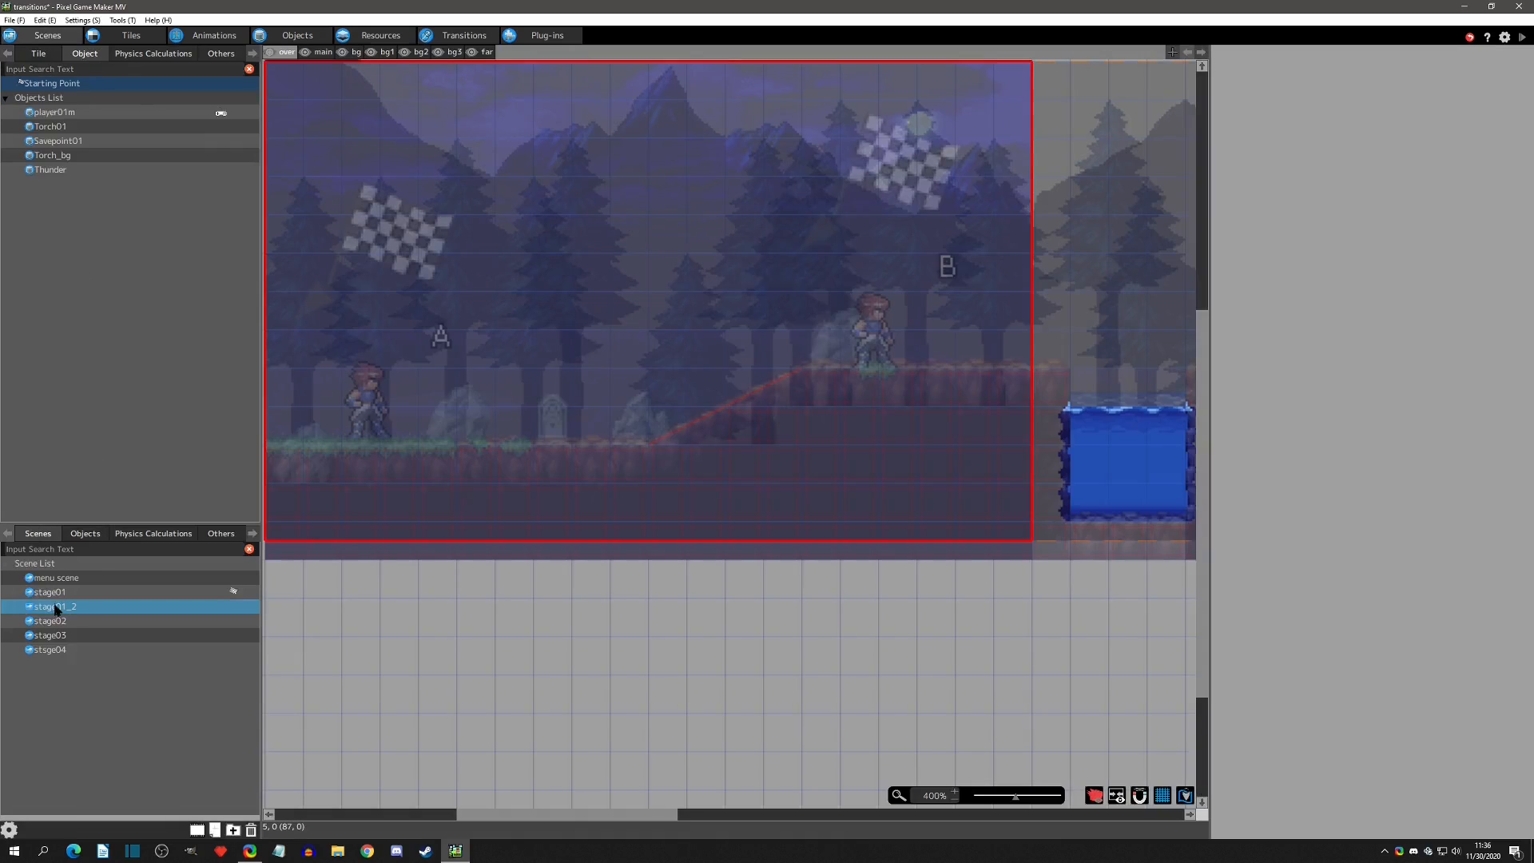
pyautogui.click(54, 593)
pyautogui.rightClick(56, 596)
pyautogui.click(92, 741)
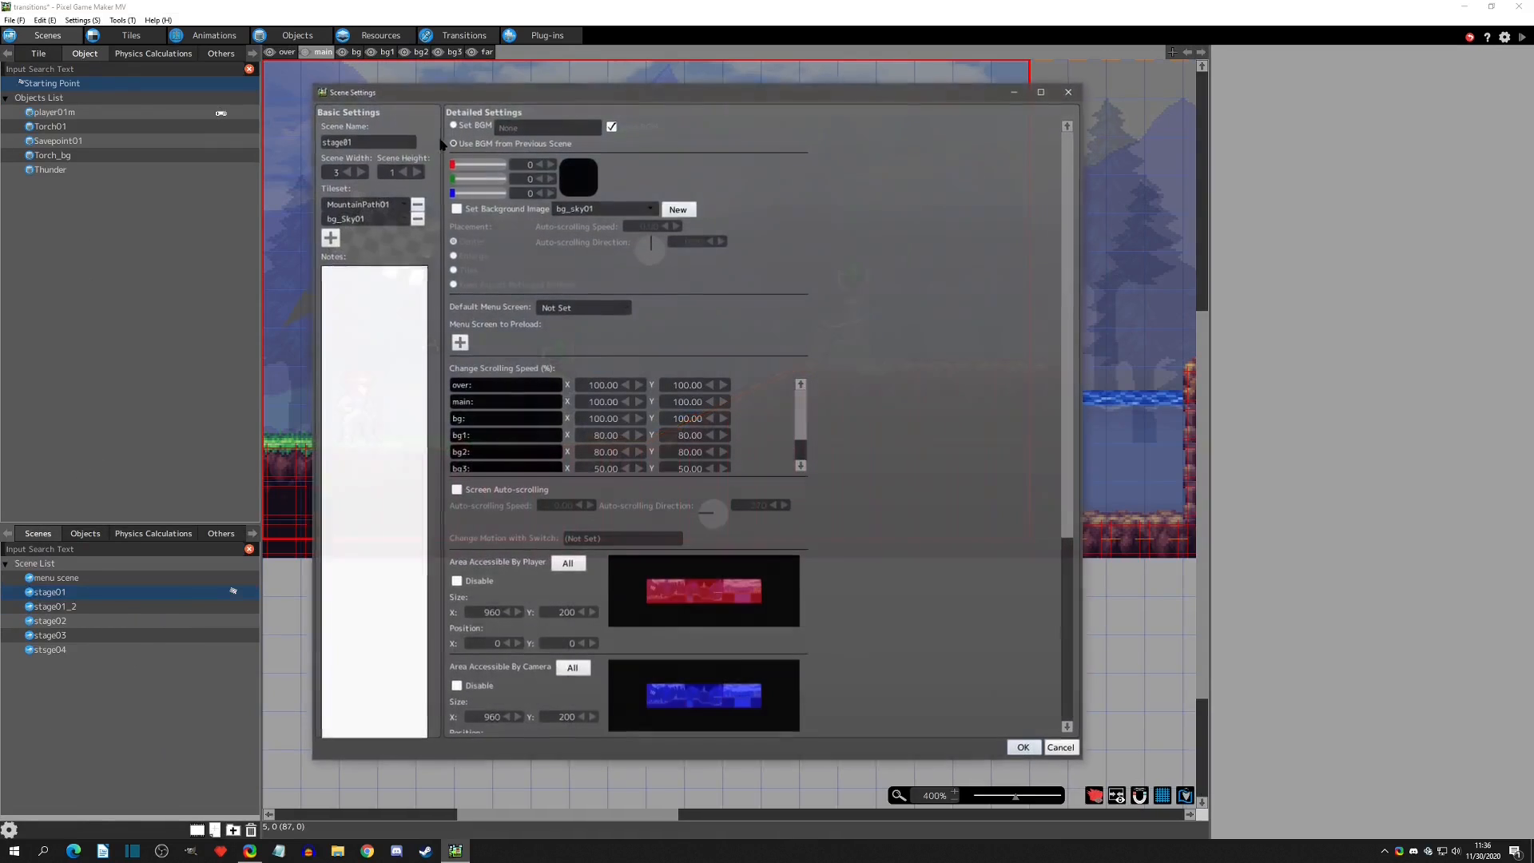
pyautogui.click(520, 127)
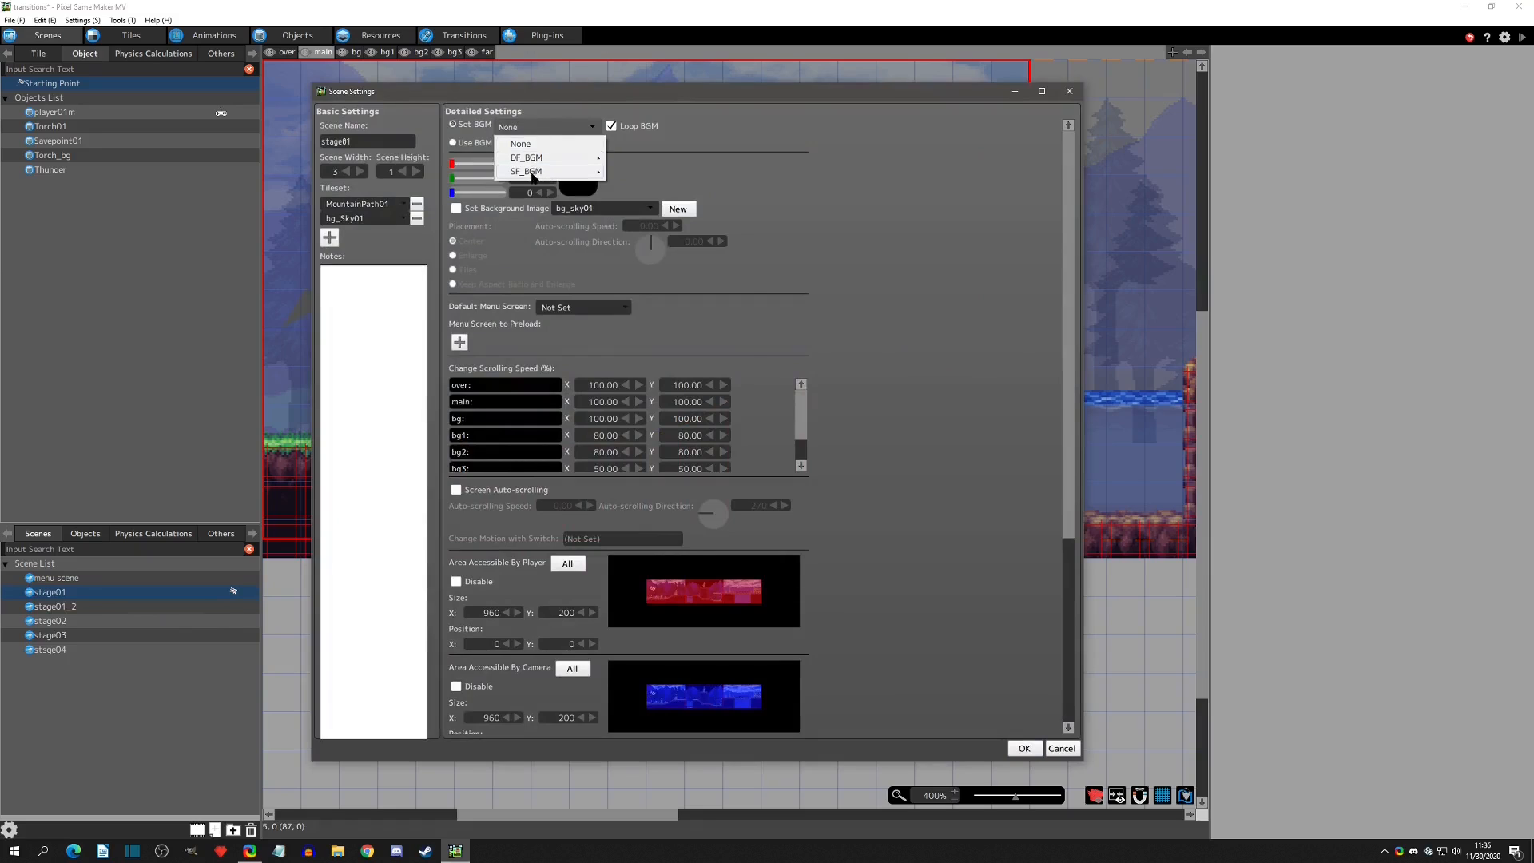
pyautogui.moveTo(577, 174)
pyautogui.click(633, 165)
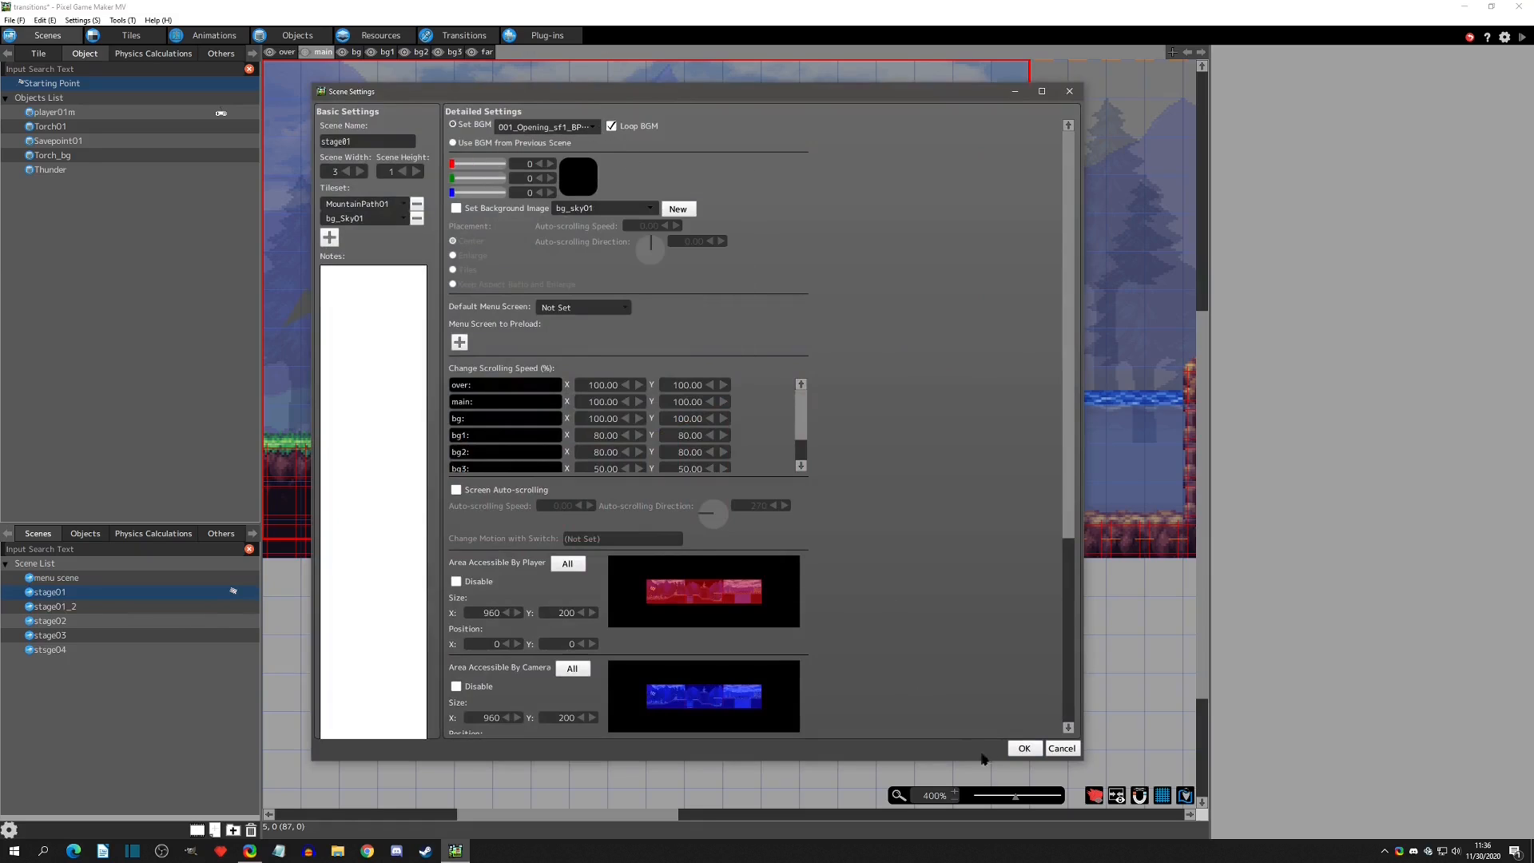
pyautogui.click(1027, 751)
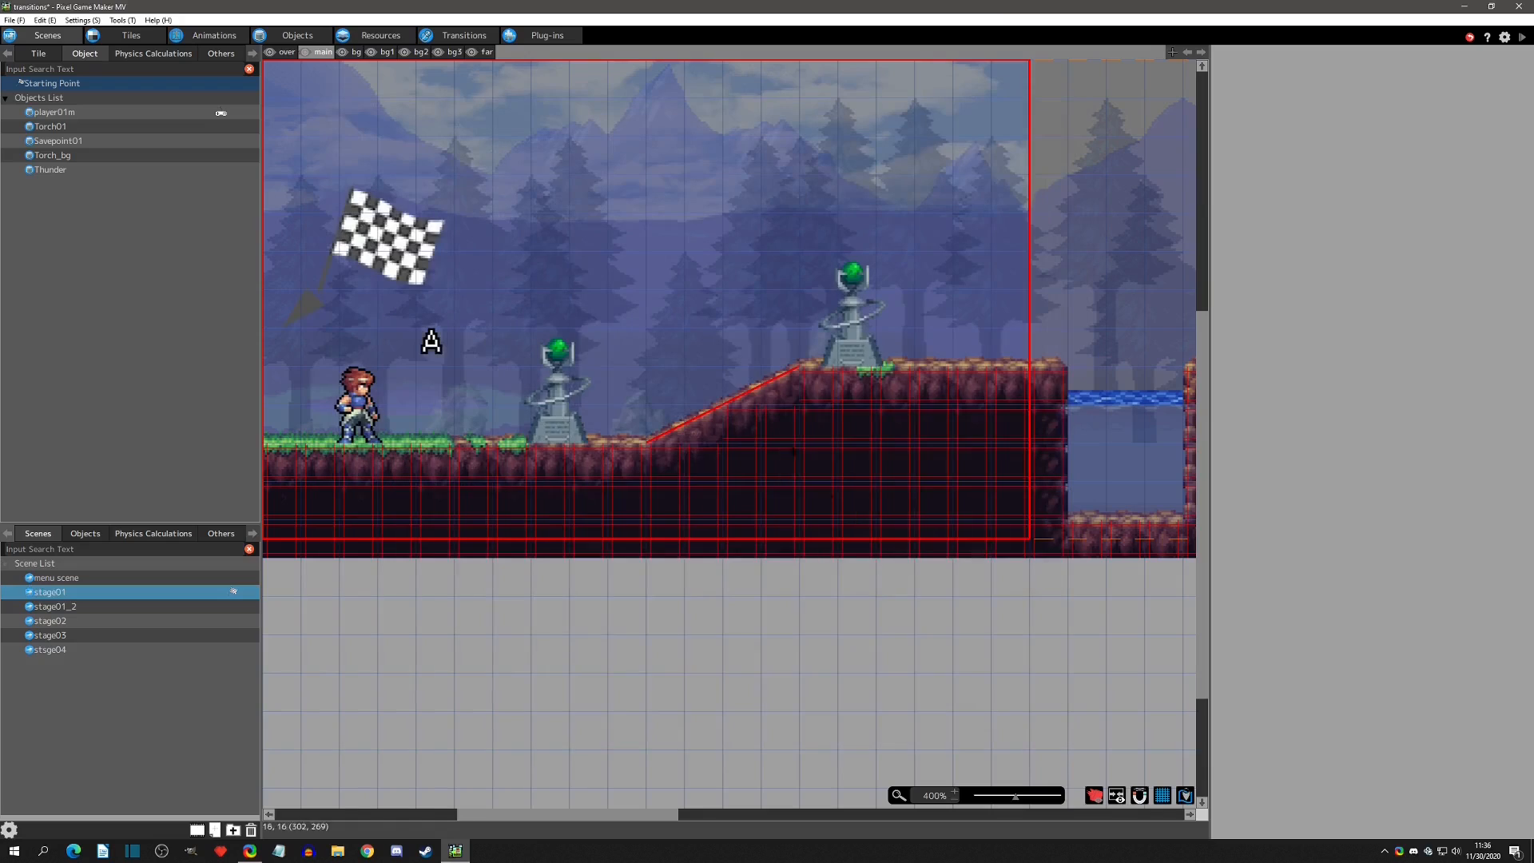
# Review the BGM sequences of the stage01 to stage01_2 link before and after changeover, and test-play the transition
pyautogui.click(459, 35)
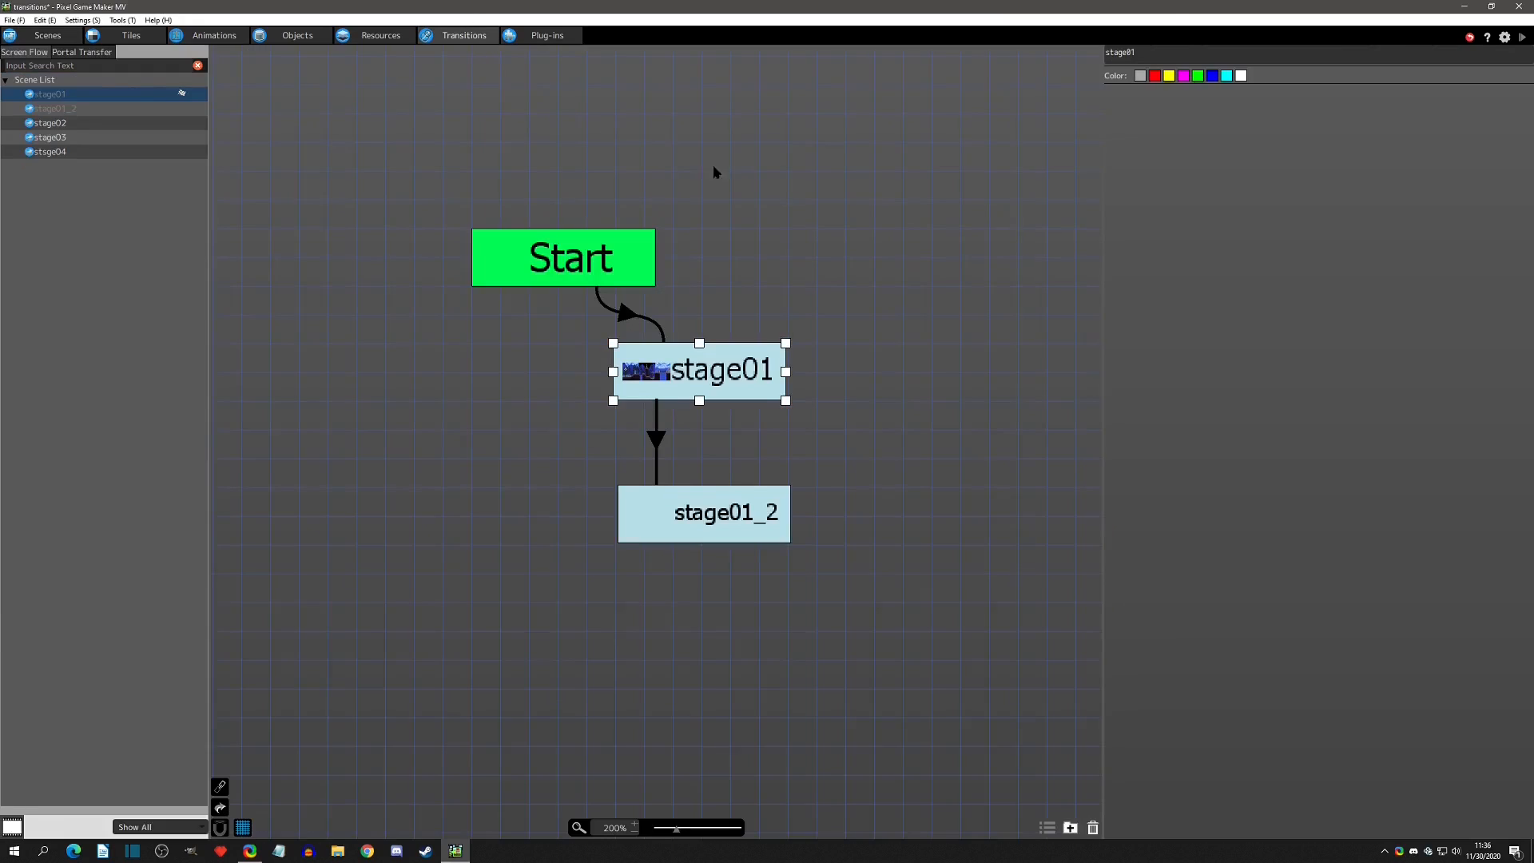
pyautogui.click(658, 439)
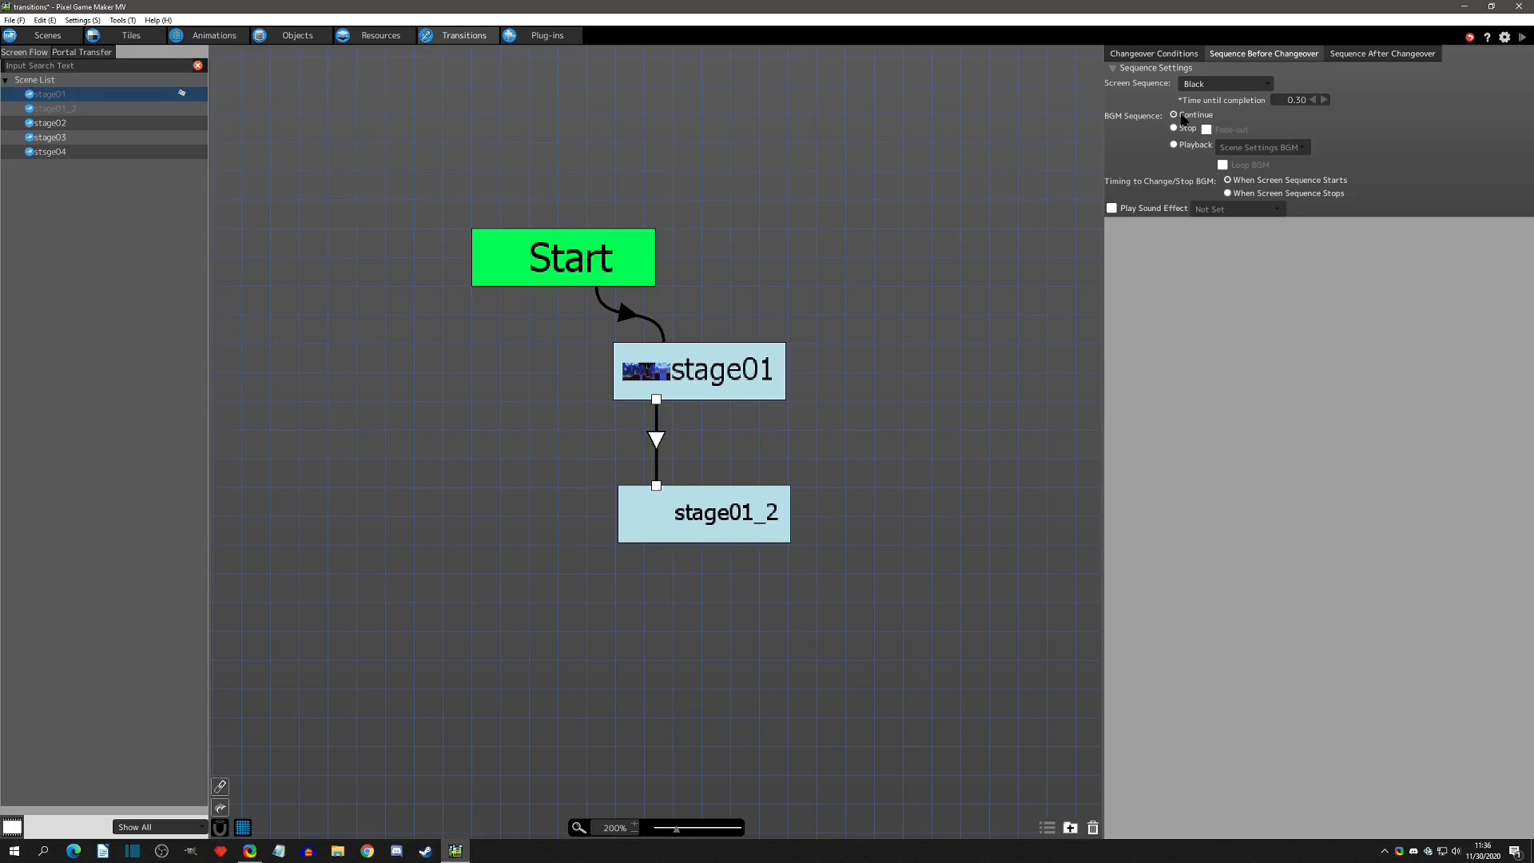
pyautogui.click(1408, 55)
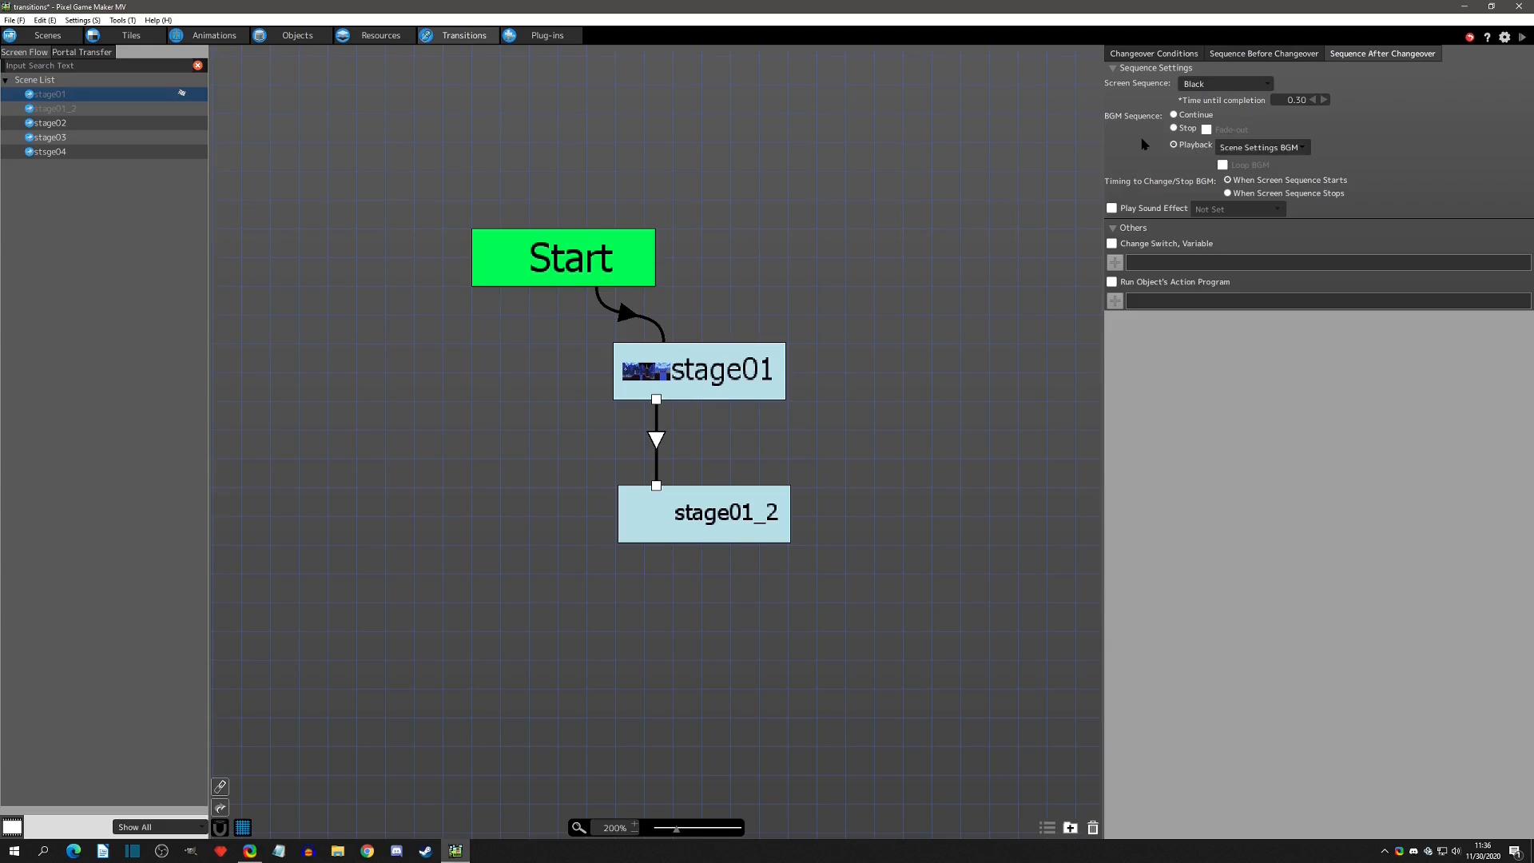
pyautogui.click(1316, 53)
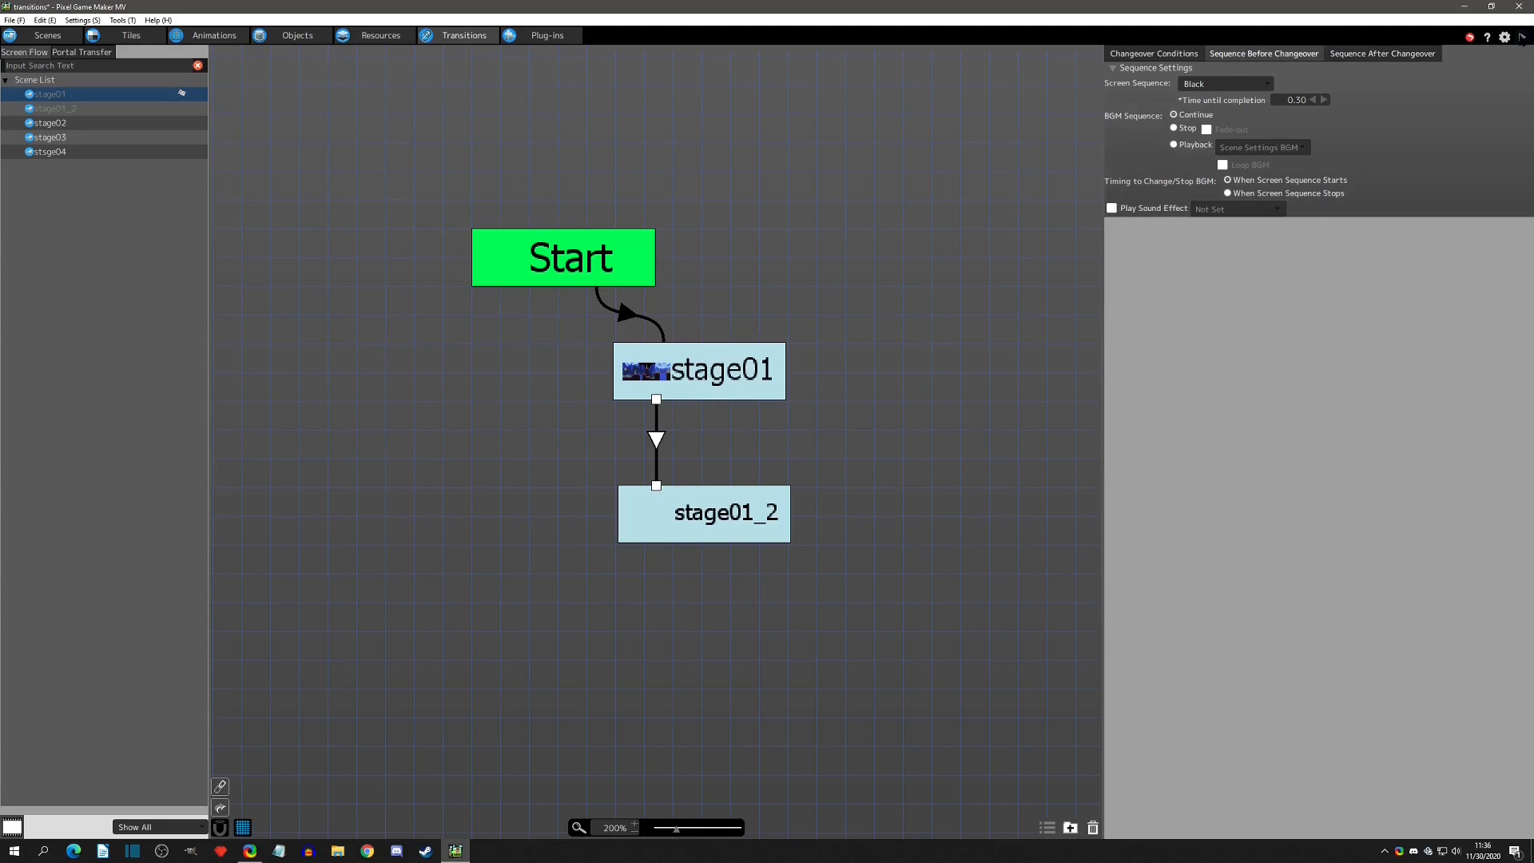
pyautogui.click(1522, 36)
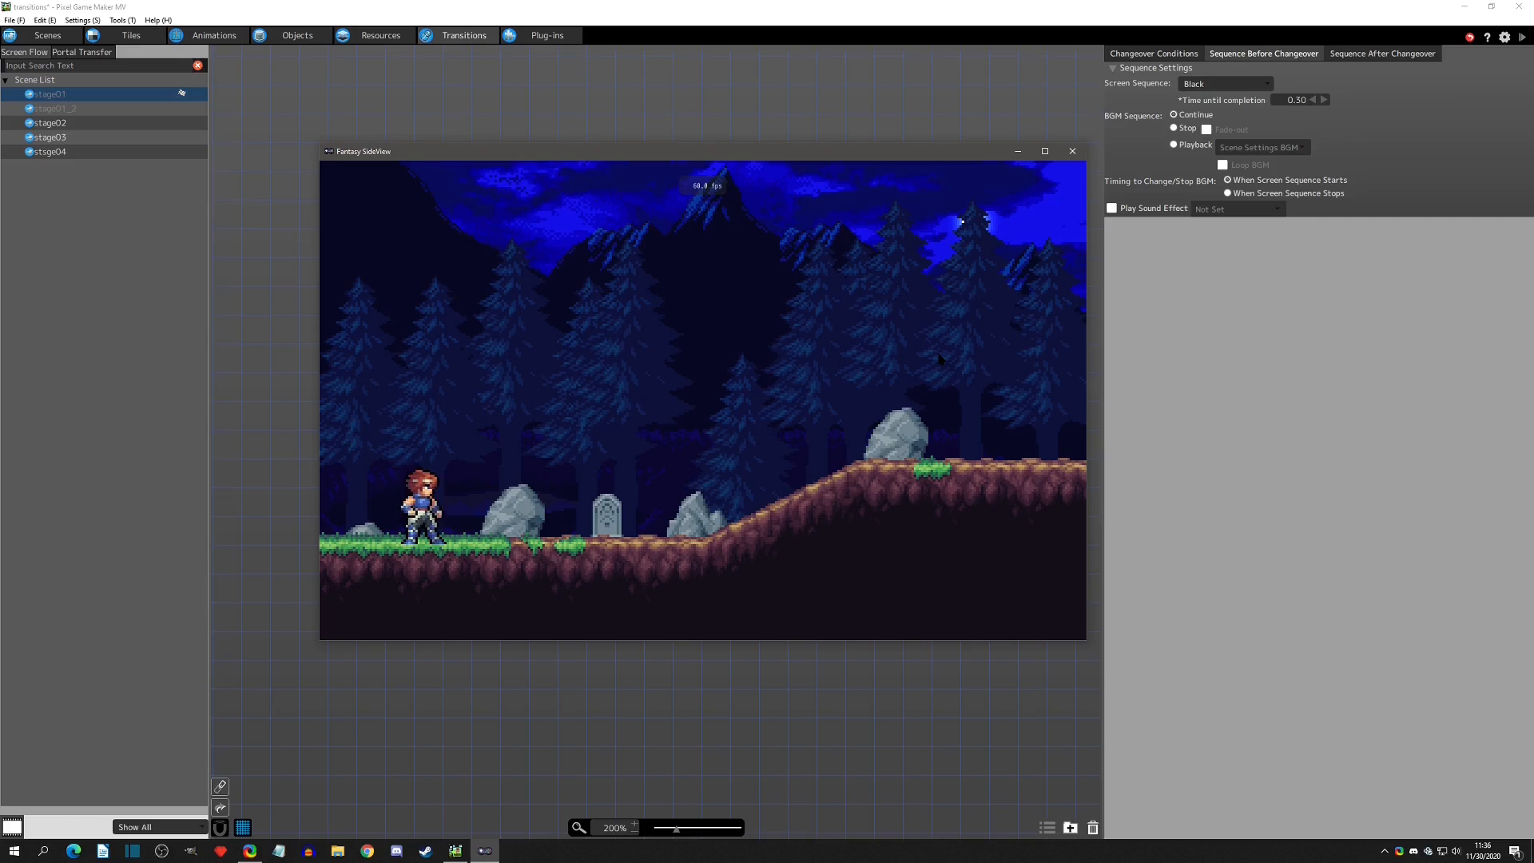
pyautogui.click(1073, 151)
# Set the link's BGM sequence after changeover to Continue and test-play the transition
pyautogui.click(1392, 54)
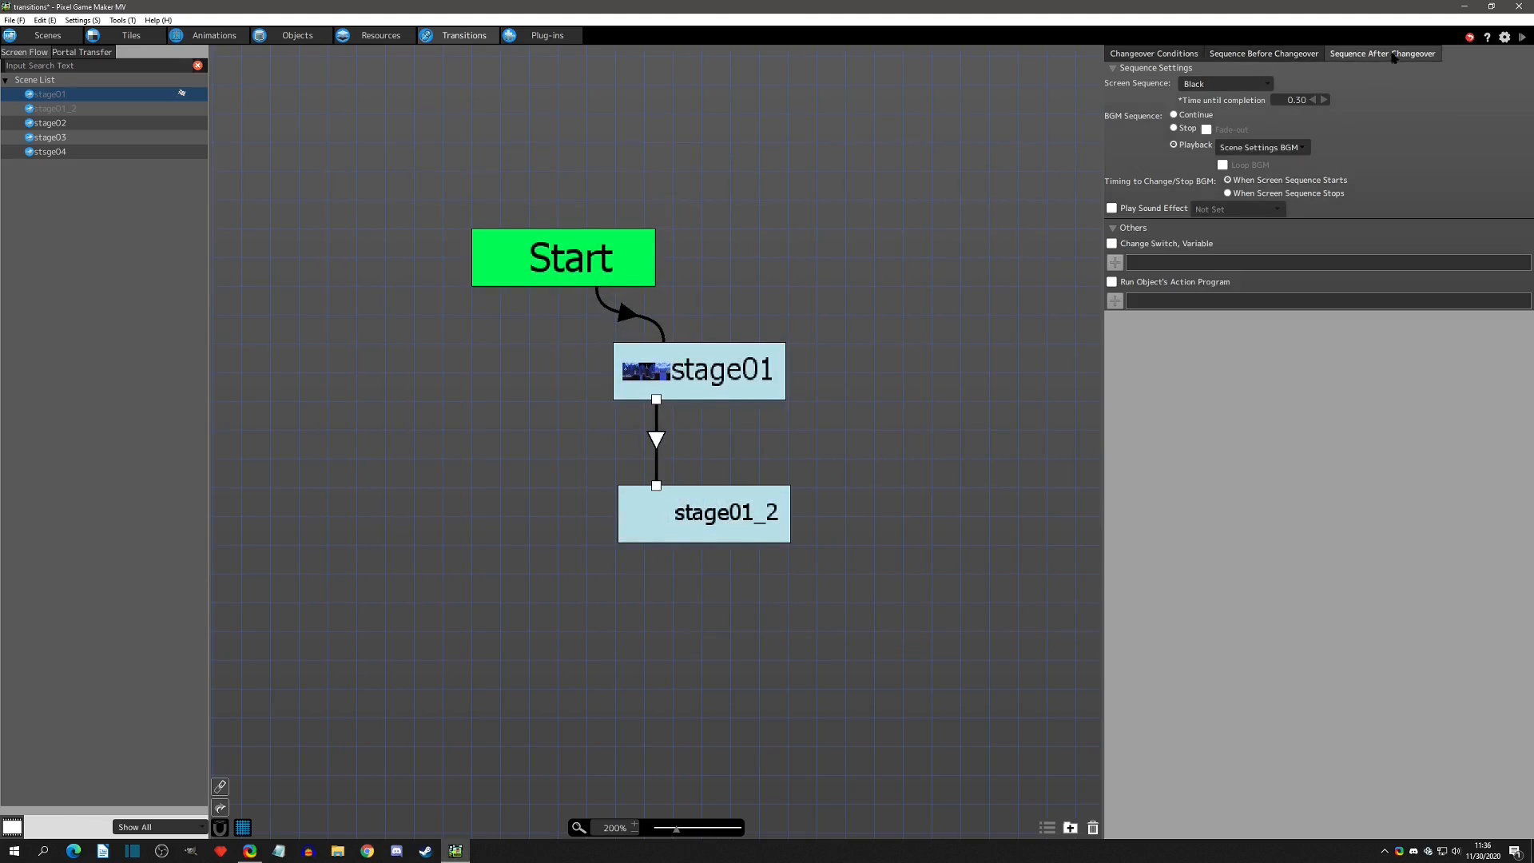
pyautogui.click(1174, 114)
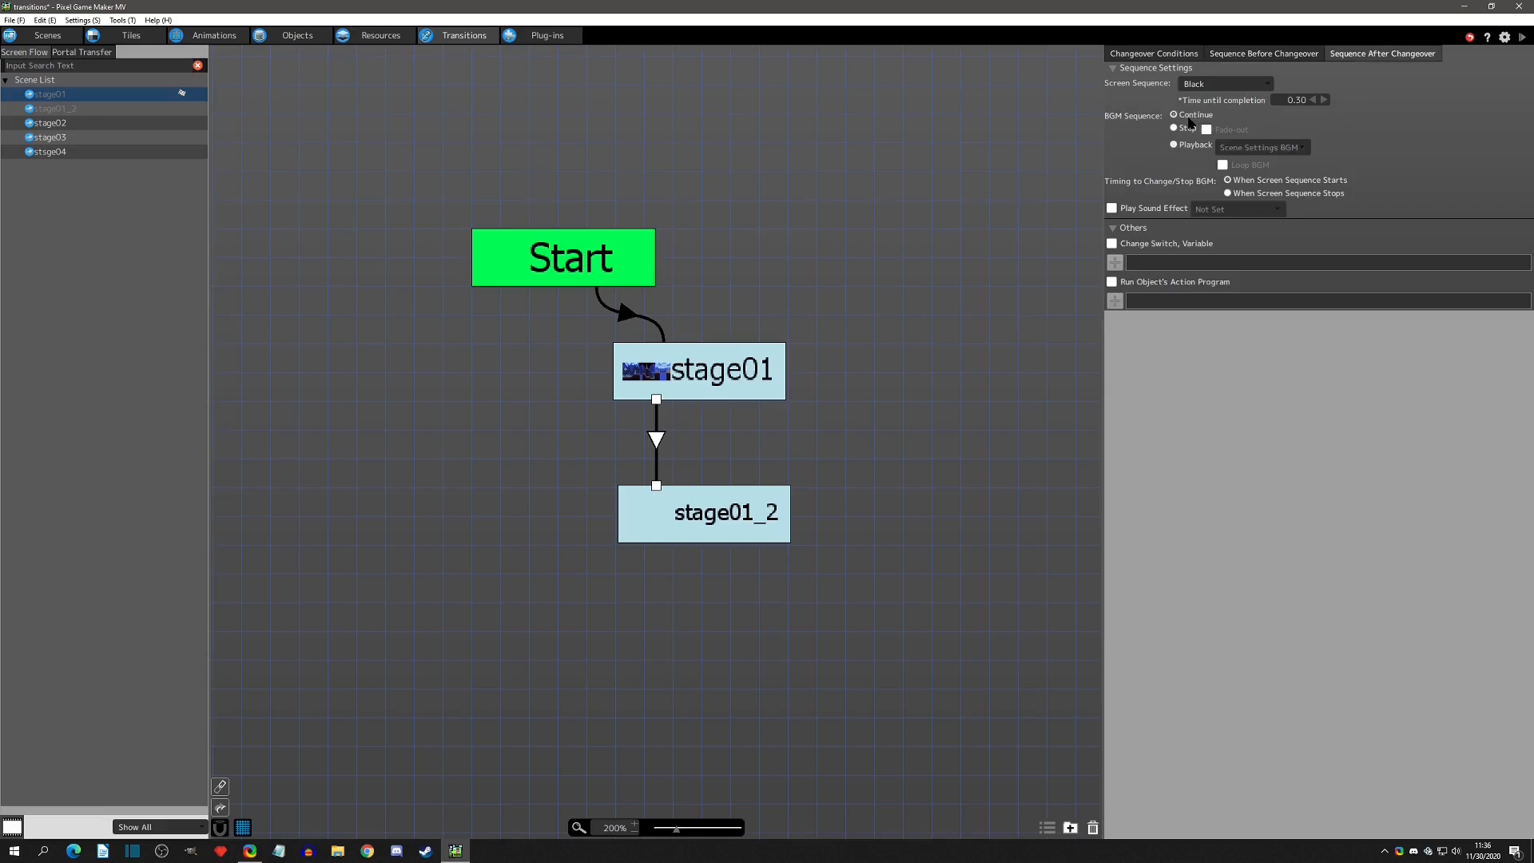
pyautogui.click(1522, 37)
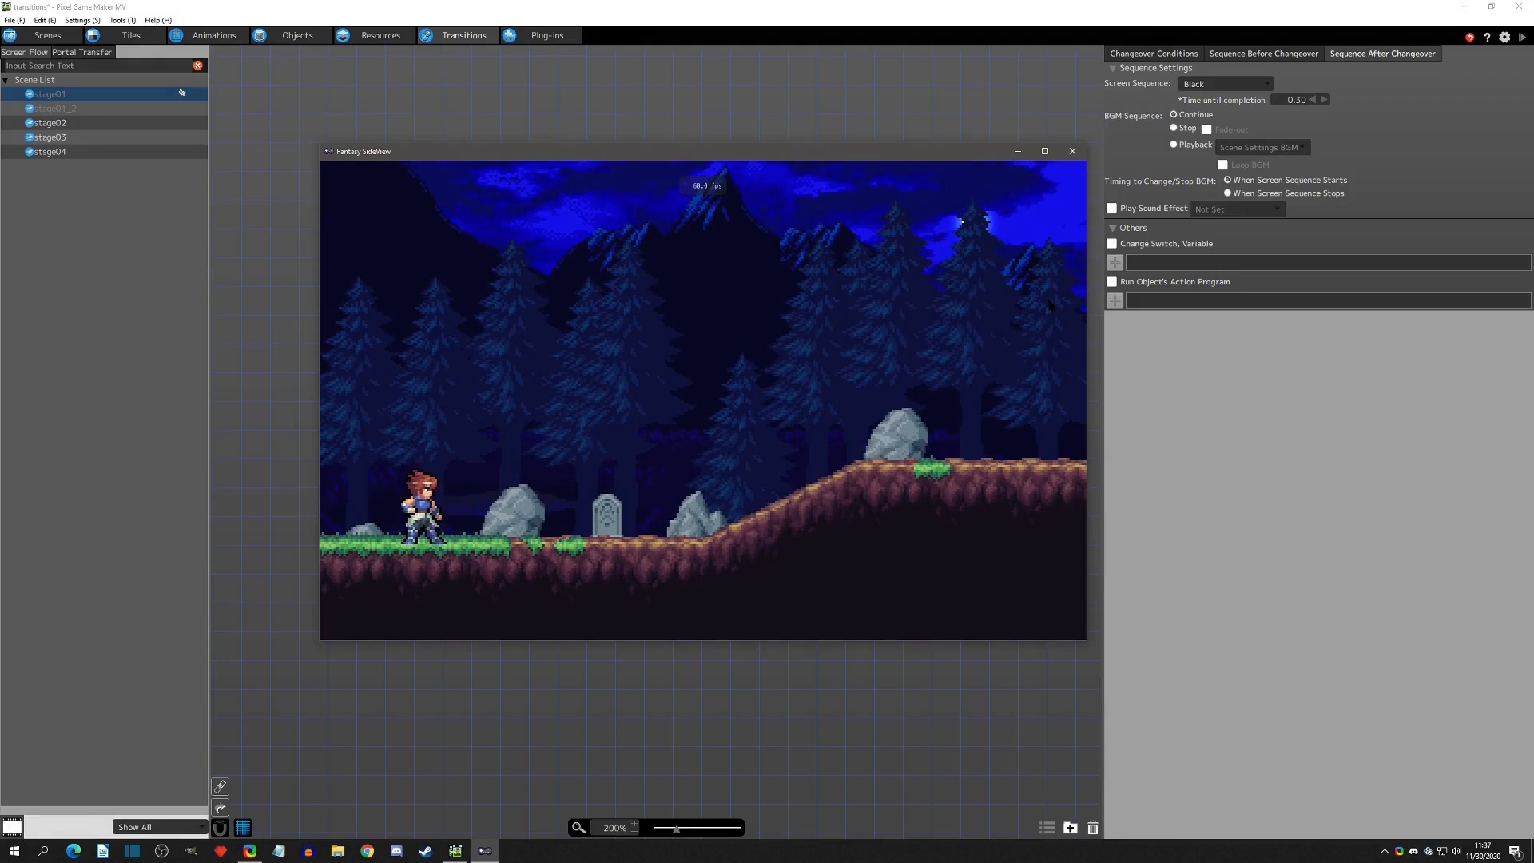
pyautogui.click(1072, 151)
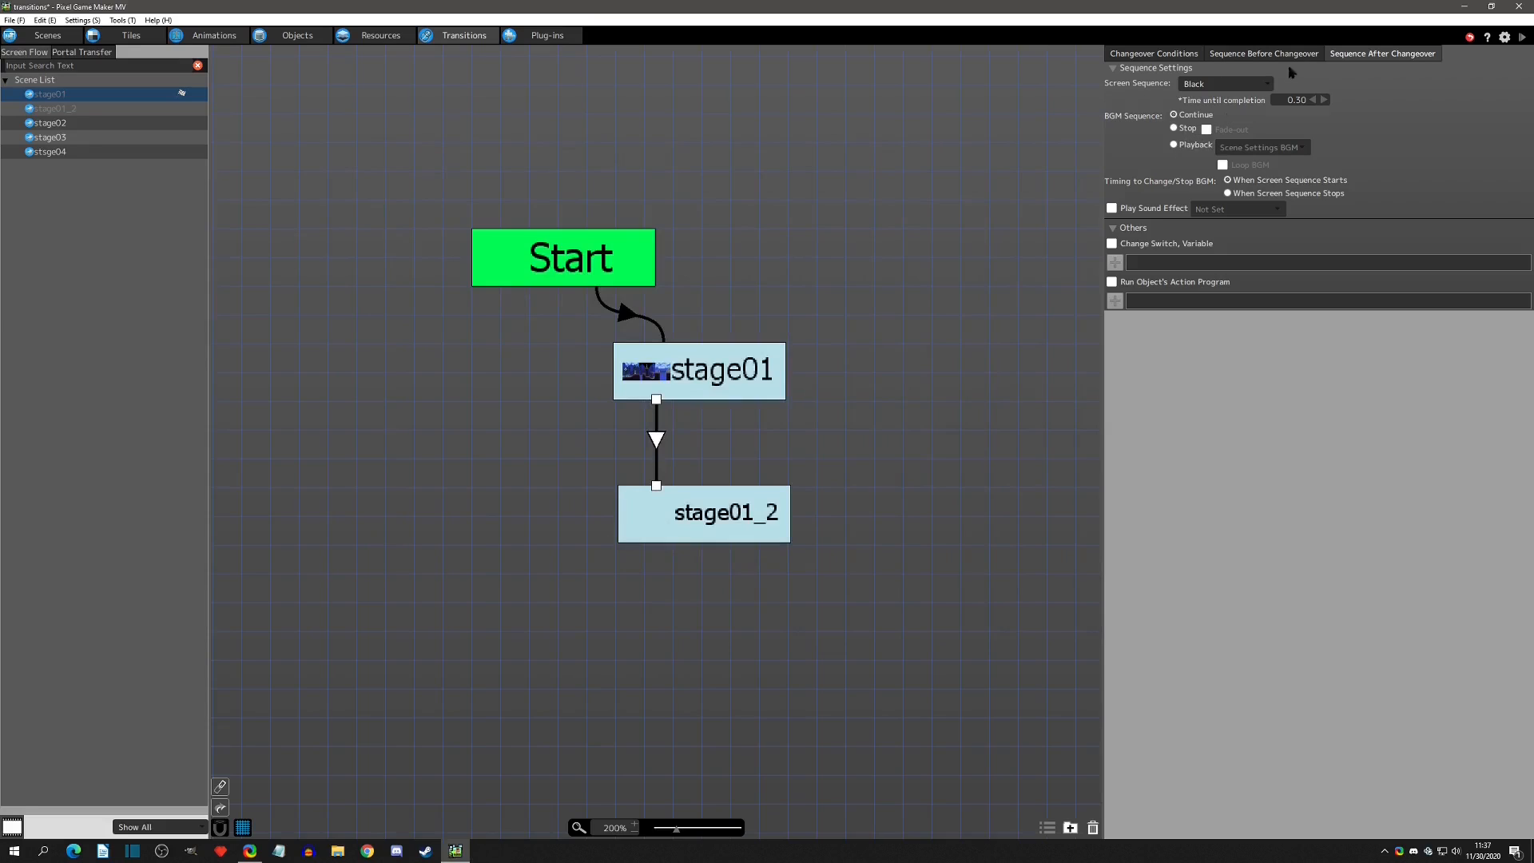
# Set the link's BGM sequence after changeover to Playback with 002_Opening_sf2_BPM100 and test-play it
pyautogui.click(1181, 148)
pyautogui.click(1246, 148)
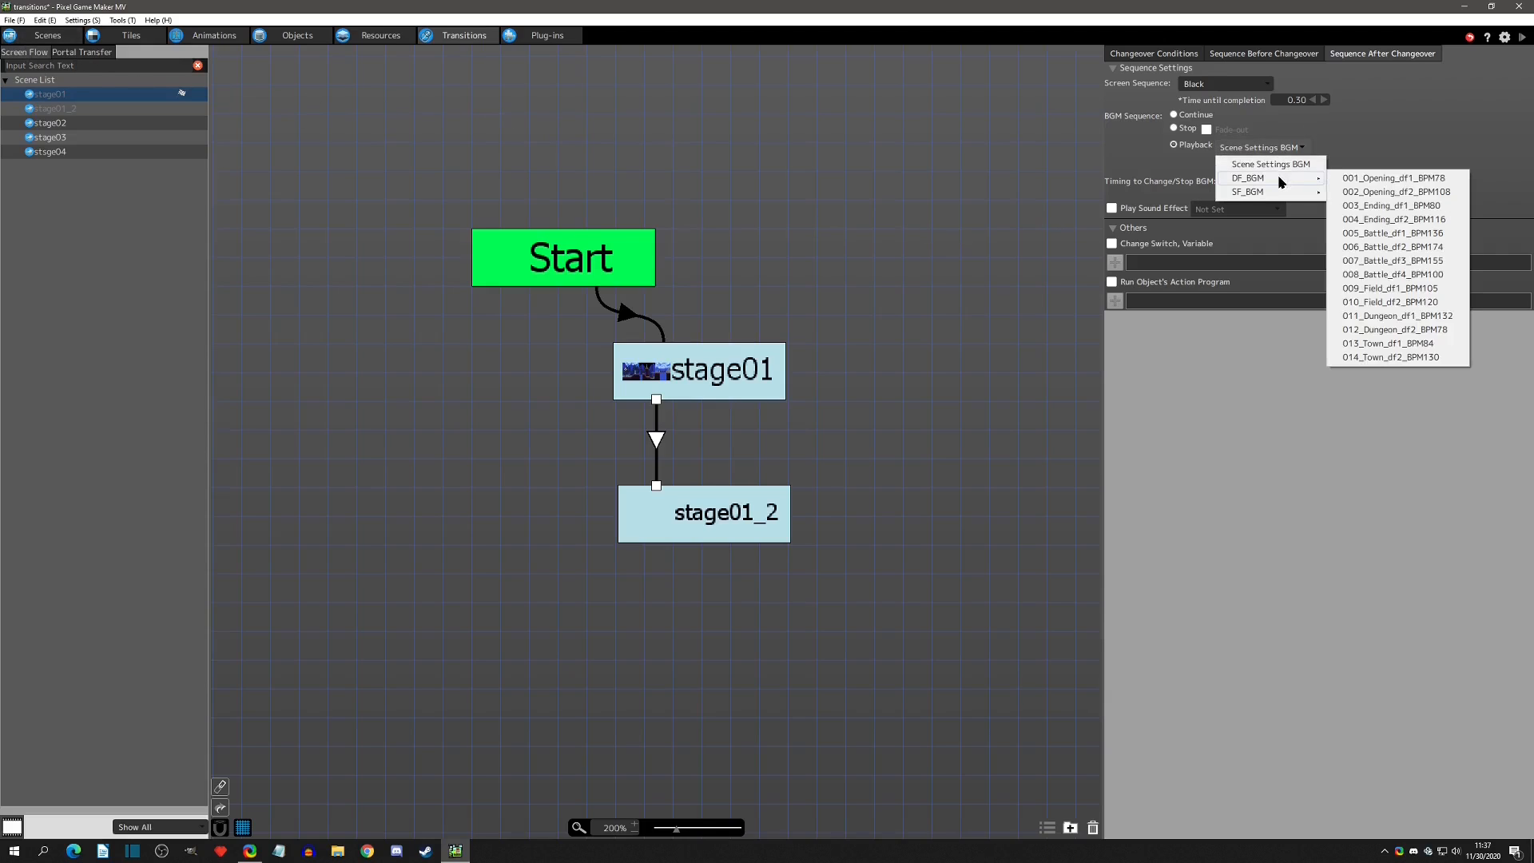
pyautogui.moveTo(1281, 193)
pyautogui.click(1397, 207)
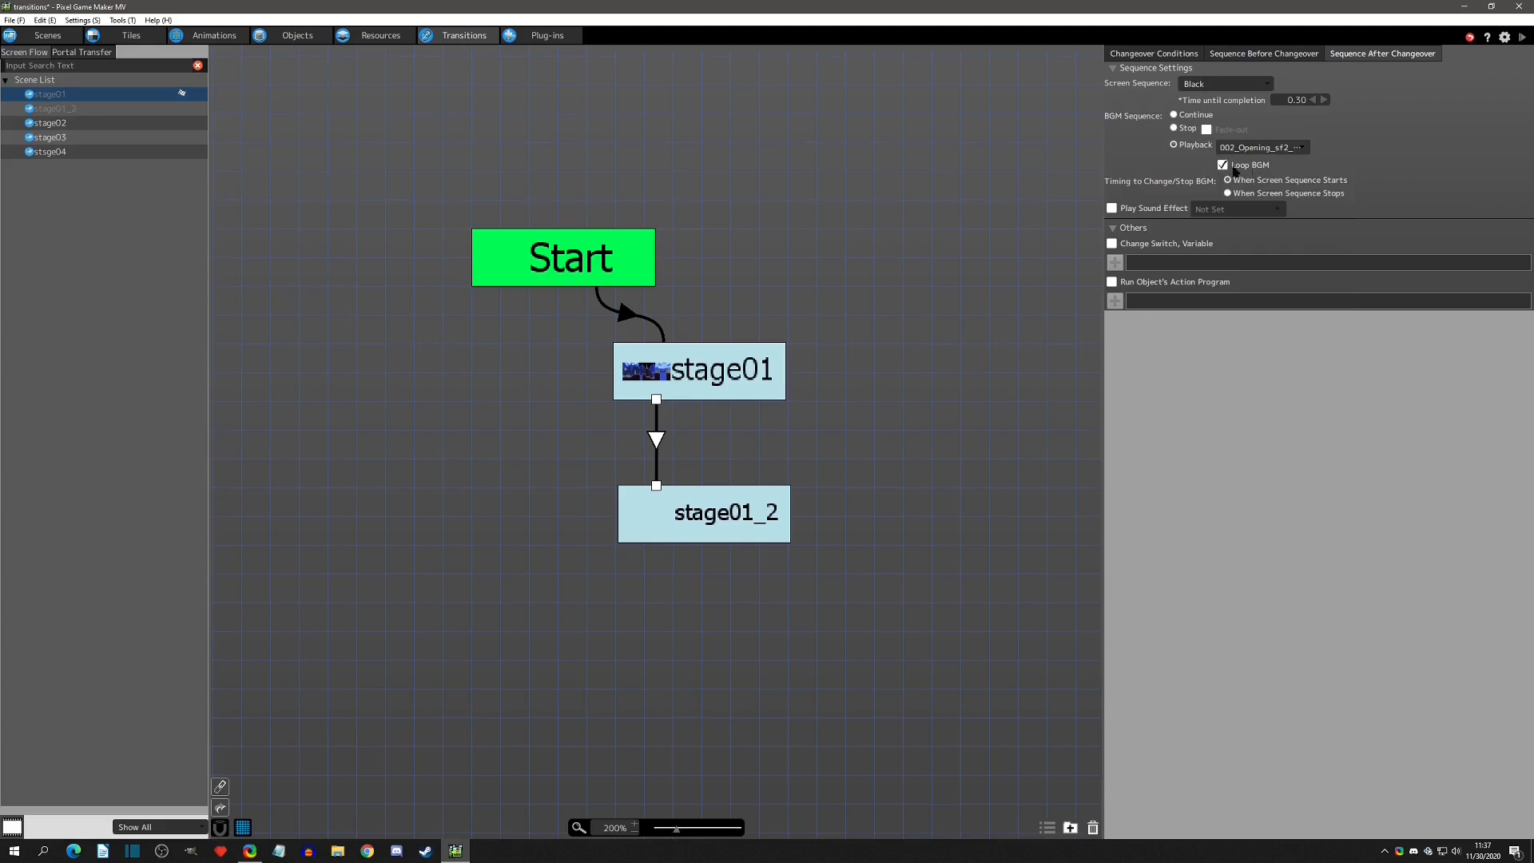
pyautogui.click(1522, 37)
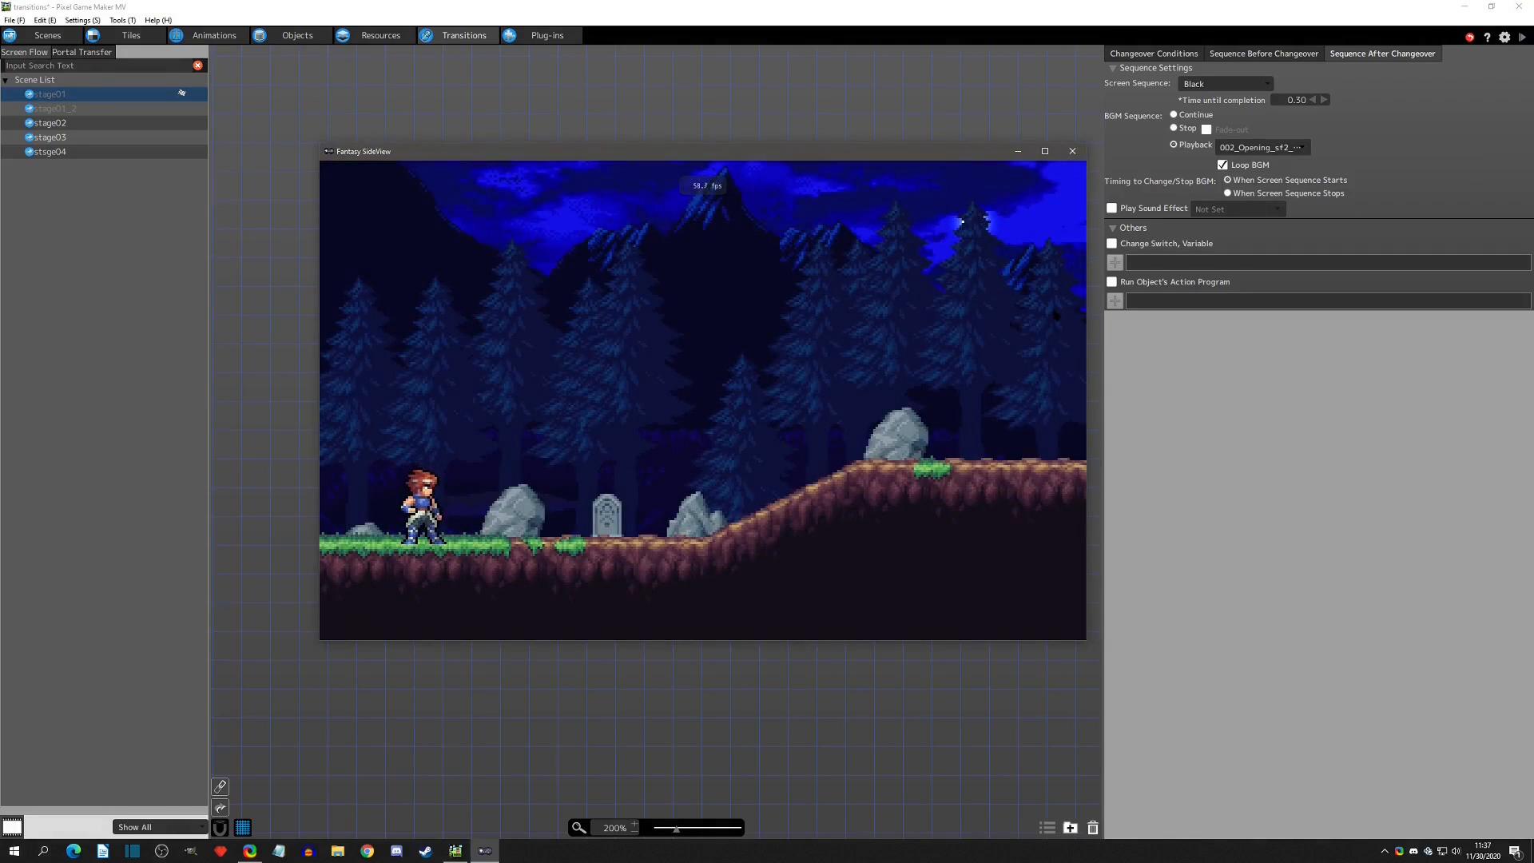
pyautogui.click(1072, 151)
# Examine the BGM choices available for Playback after changeover and compare them with the sequence before changeover
pyautogui.click(1262, 148)
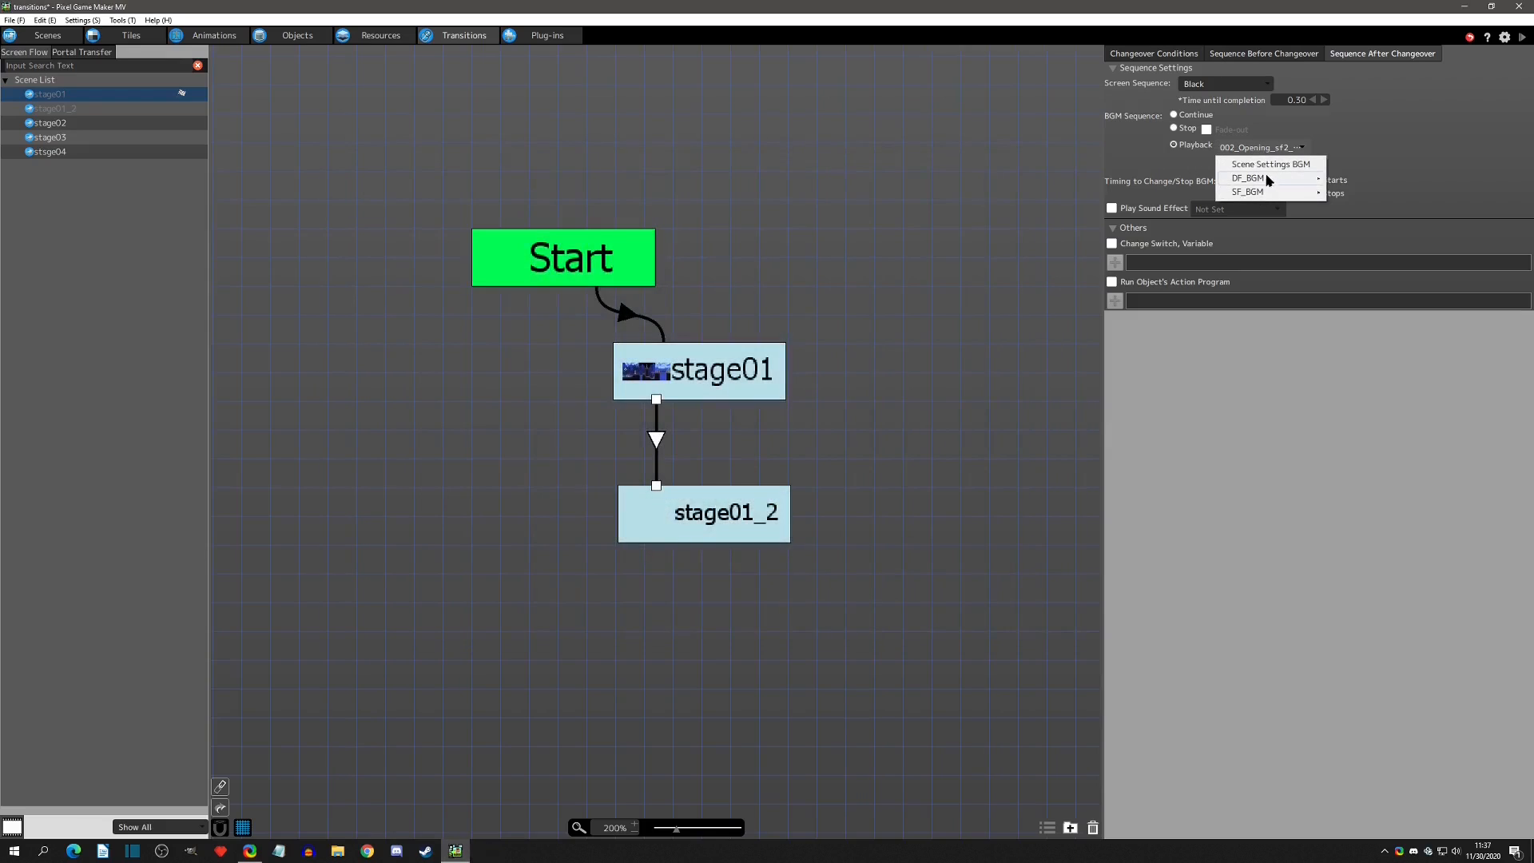
pyautogui.moveTo(1266, 179)
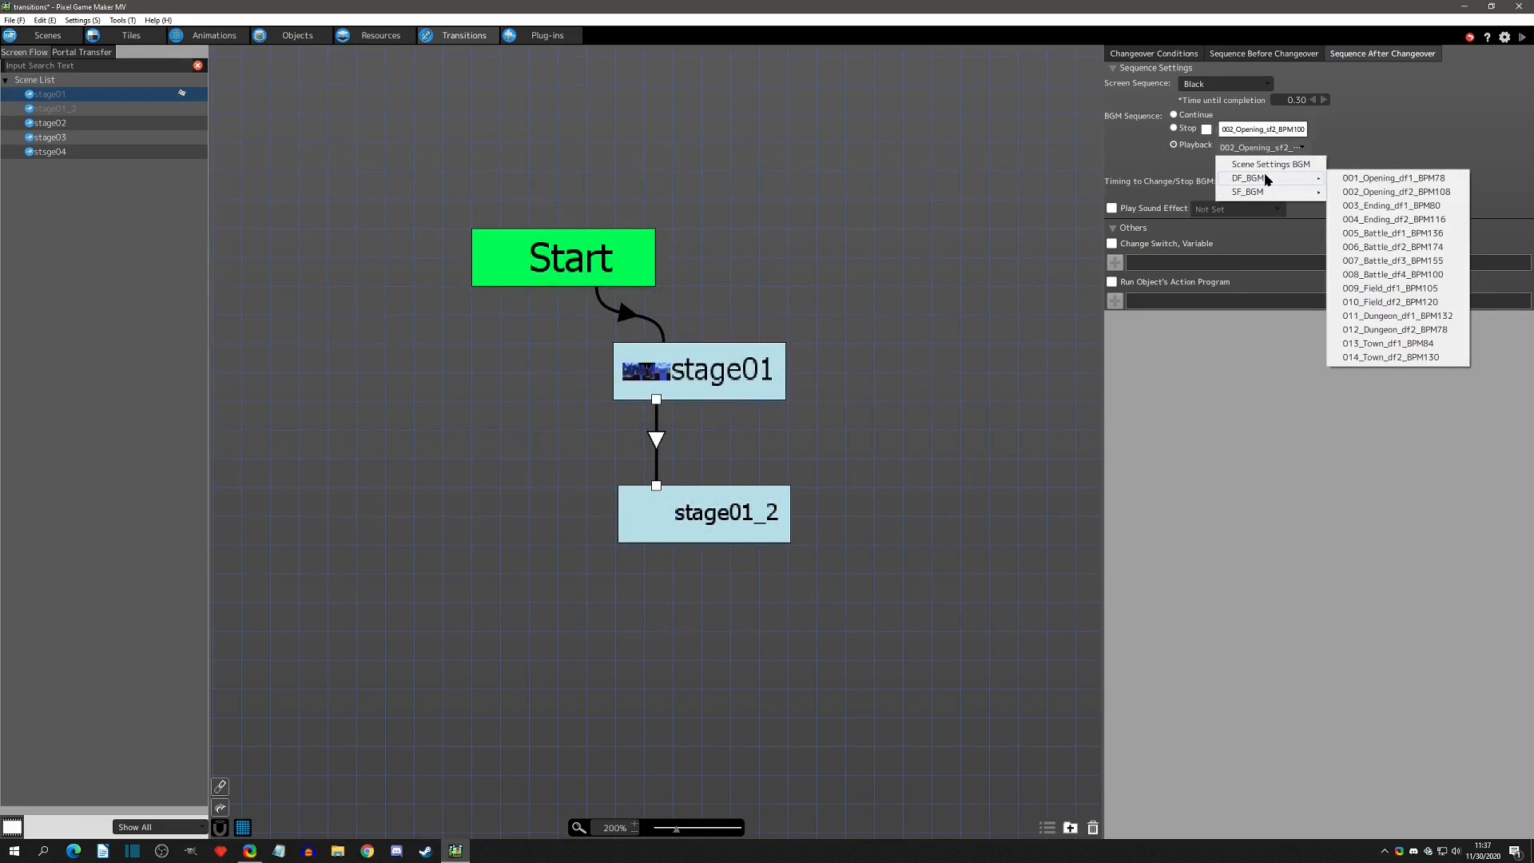
pyautogui.click(1131, 158)
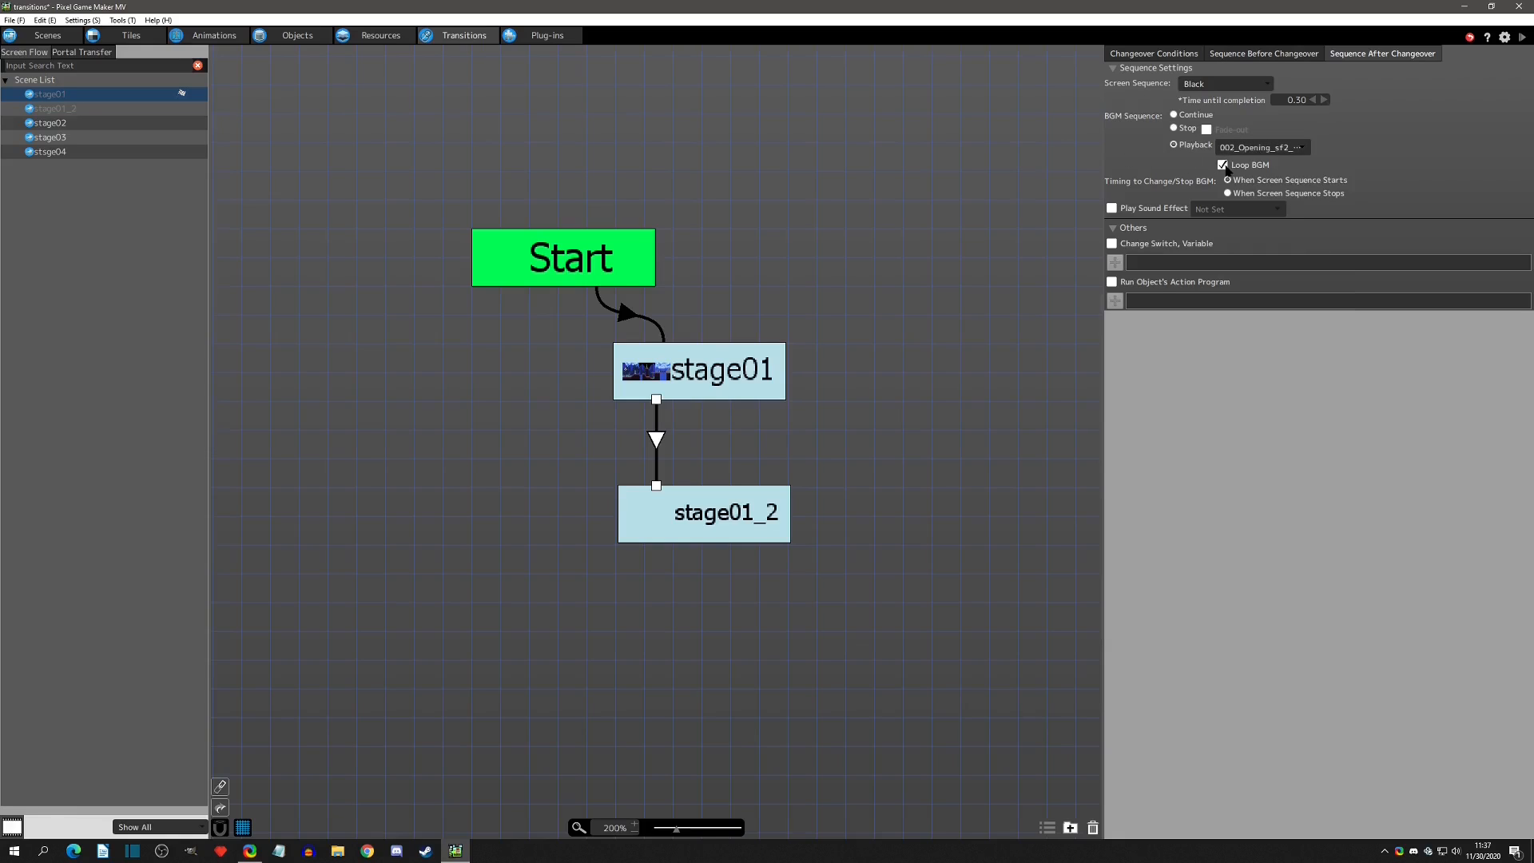
pyautogui.click(1275, 56)
pyautogui.click(1382, 54)
pyautogui.click(1258, 147)
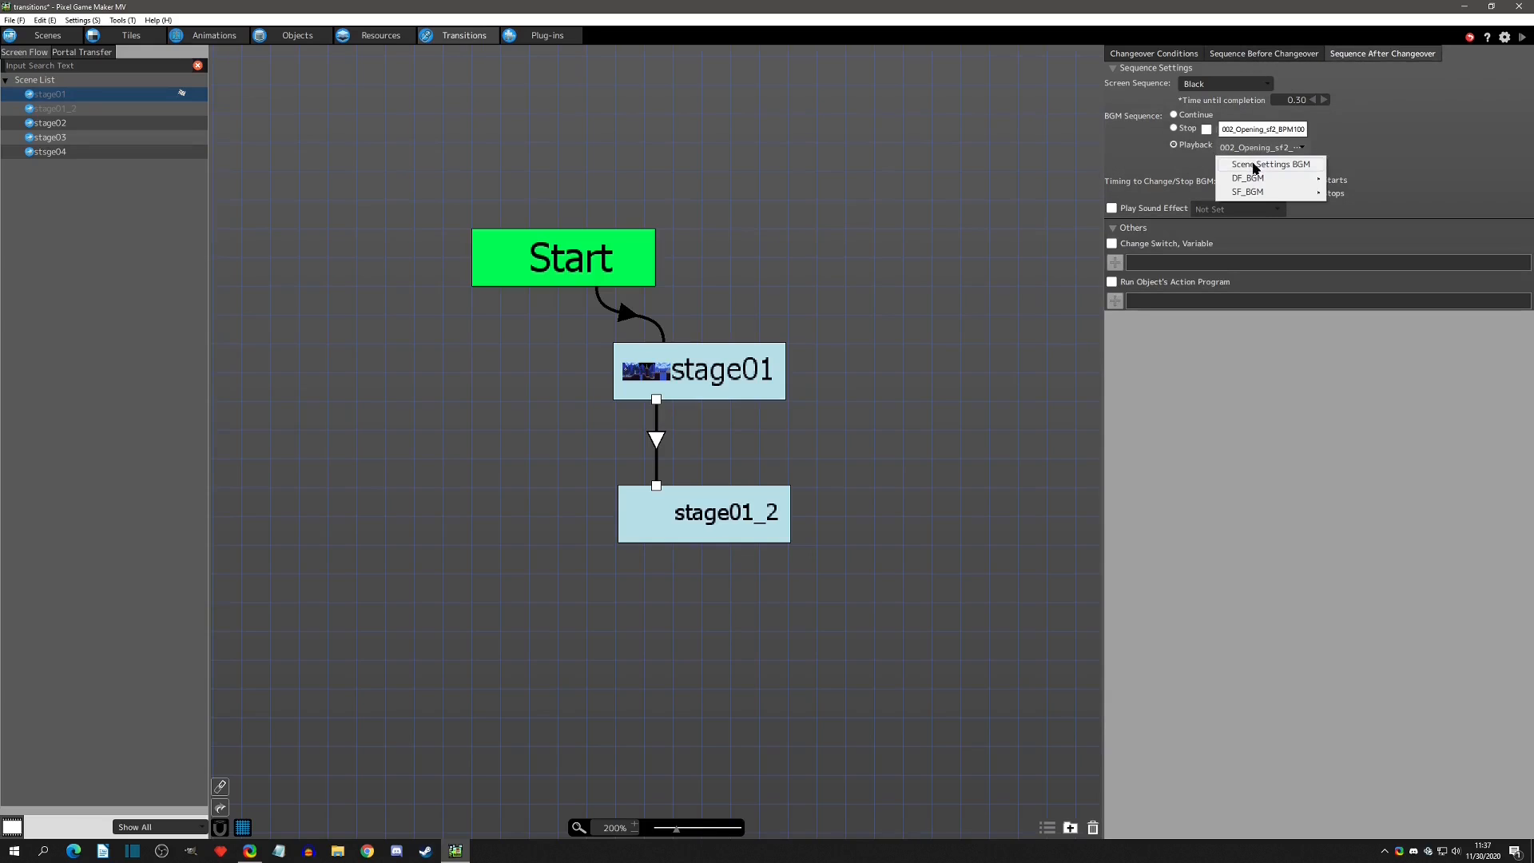
# Set the link's BGM sequence to Stop both after and before changeover, and test-play the transition
pyautogui.click(1180, 130)
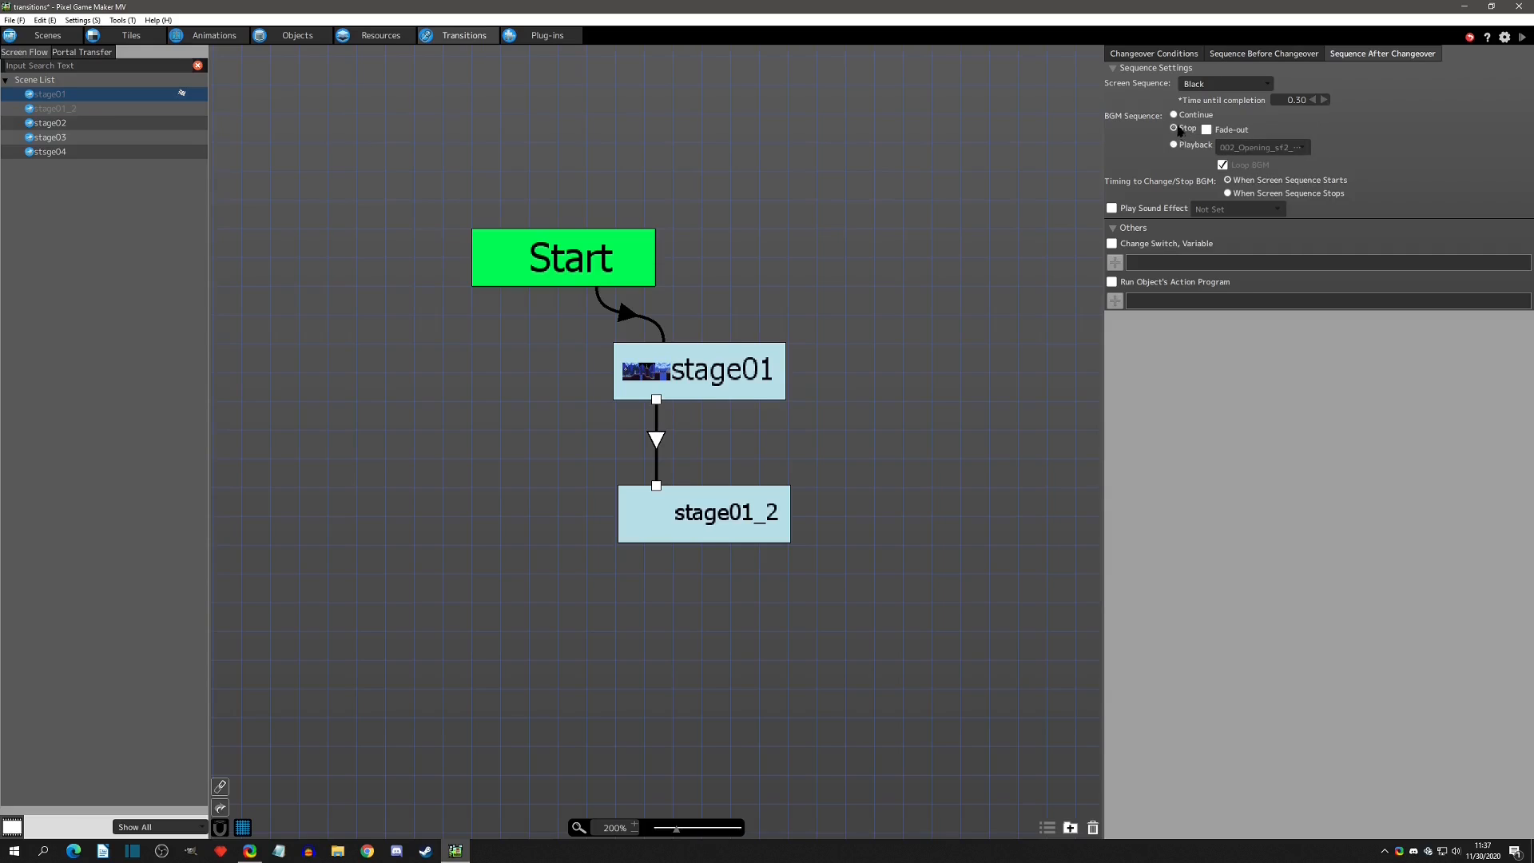
pyautogui.click(1259, 56)
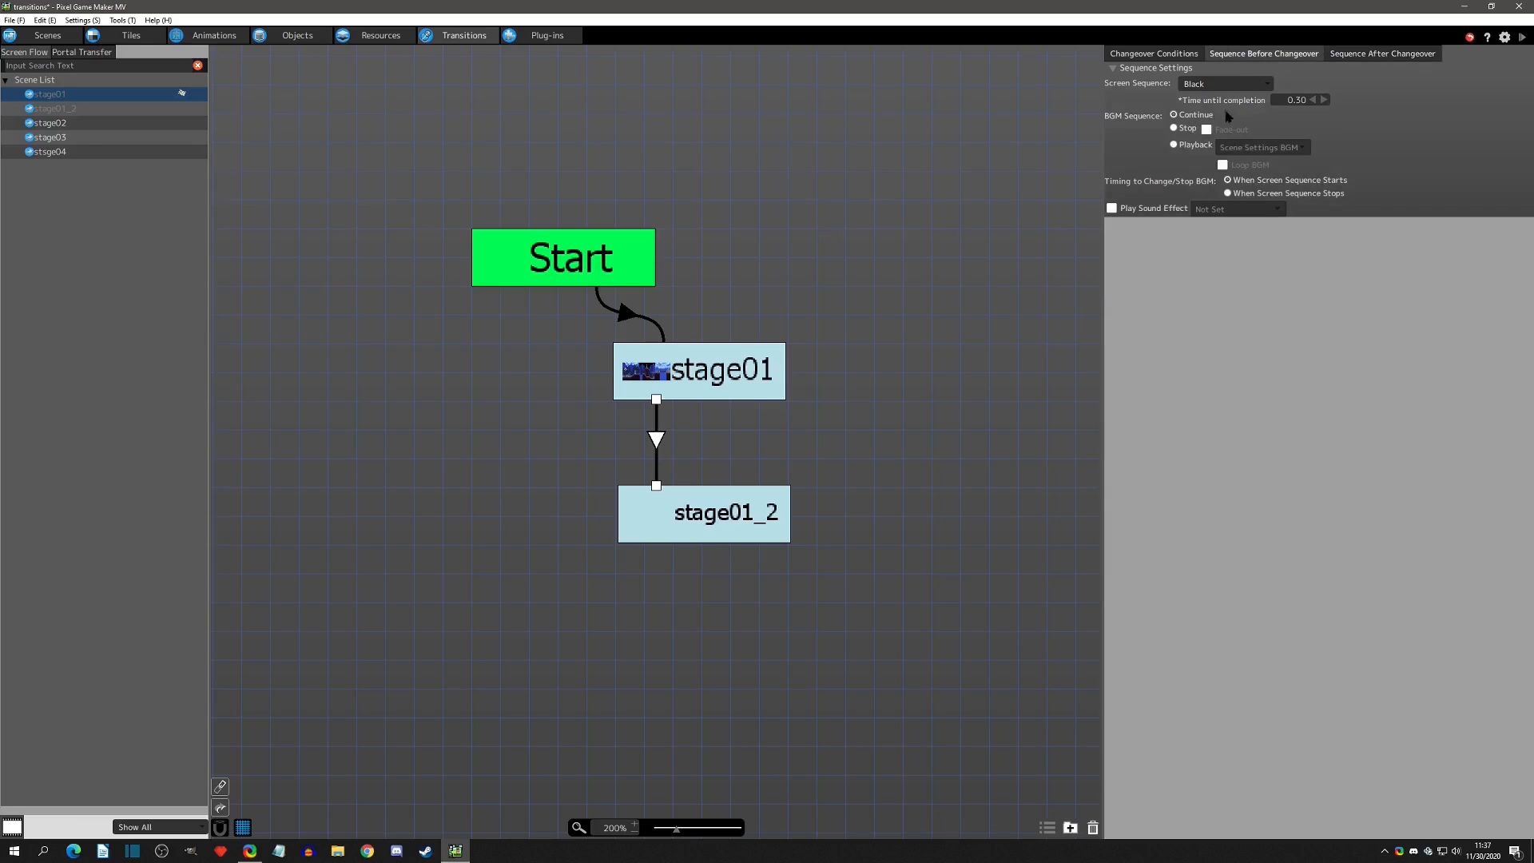
pyautogui.click(1179, 131)
pyautogui.click(1522, 37)
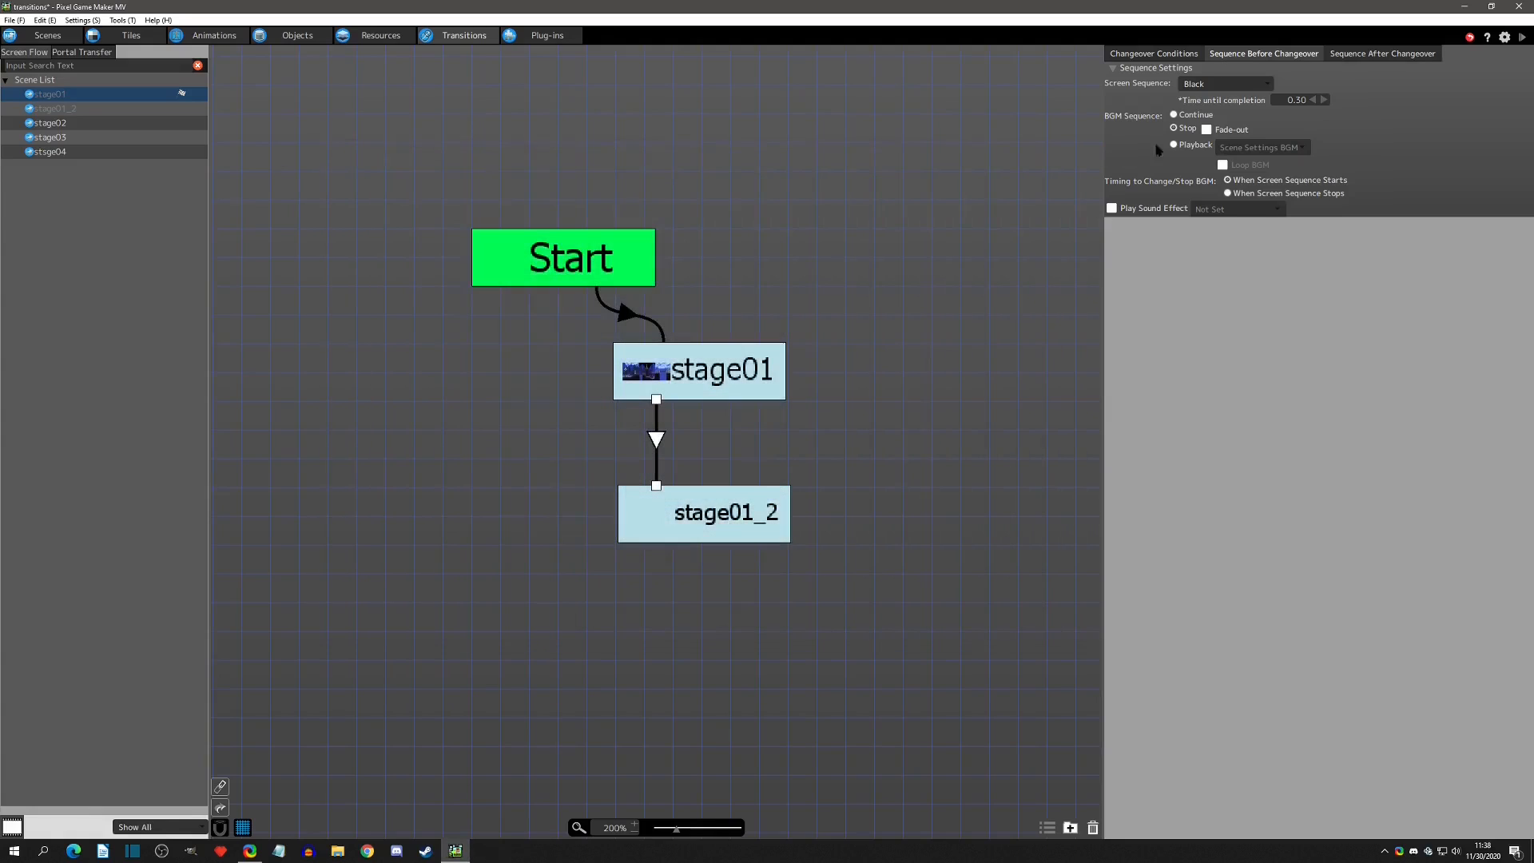
pyautogui.click(1072, 151)
# Test-play the BGM stop before changeover with Fade-out enabled and again with Fade-out disabled
pyautogui.click(1207, 130)
pyautogui.click(1523, 37)
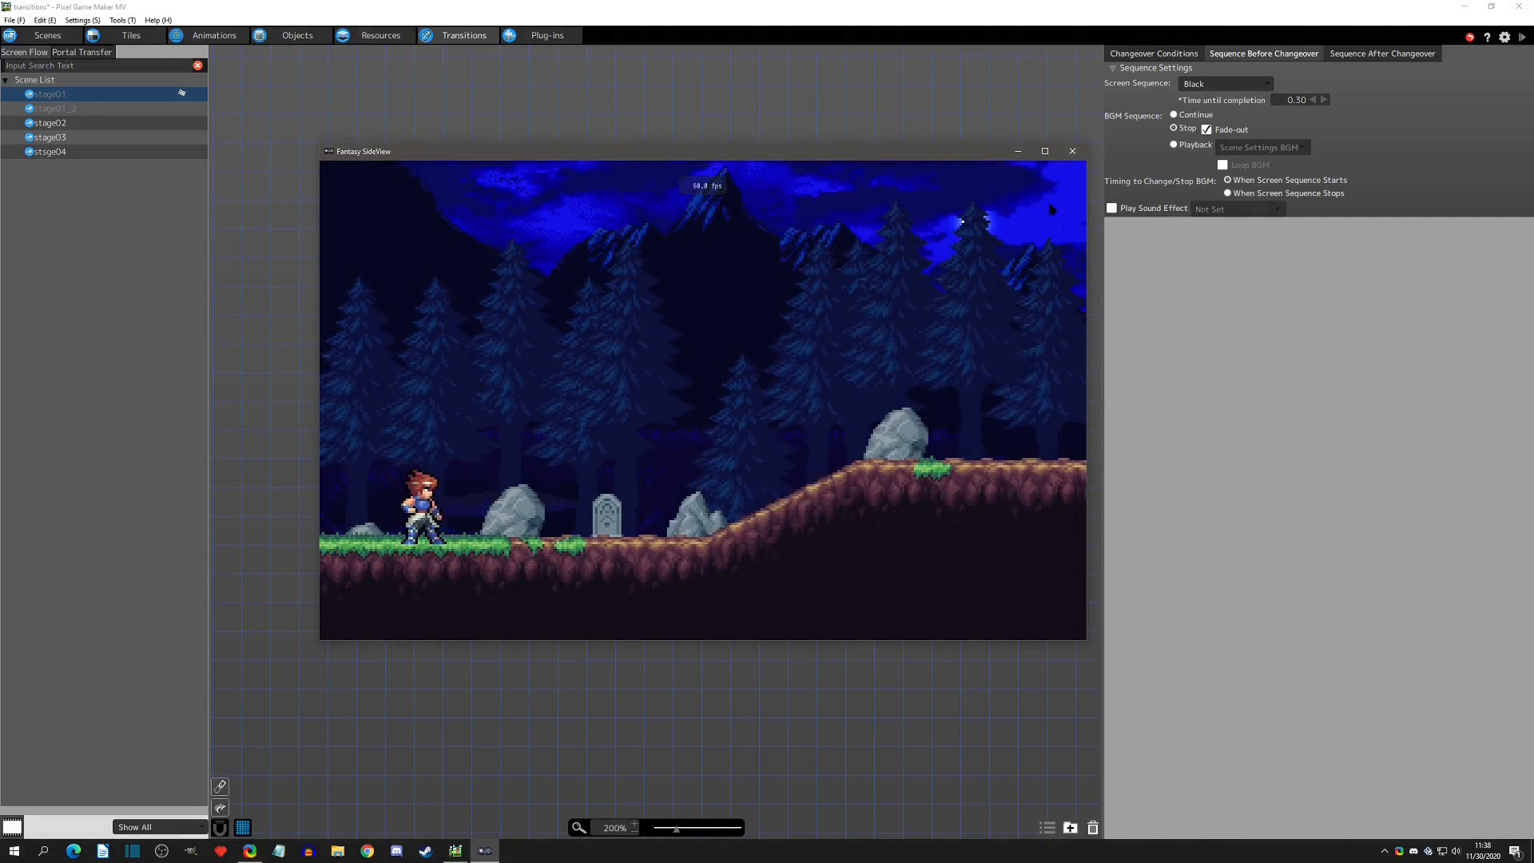
pyautogui.click(1072, 151)
pyautogui.click(1207, 130)
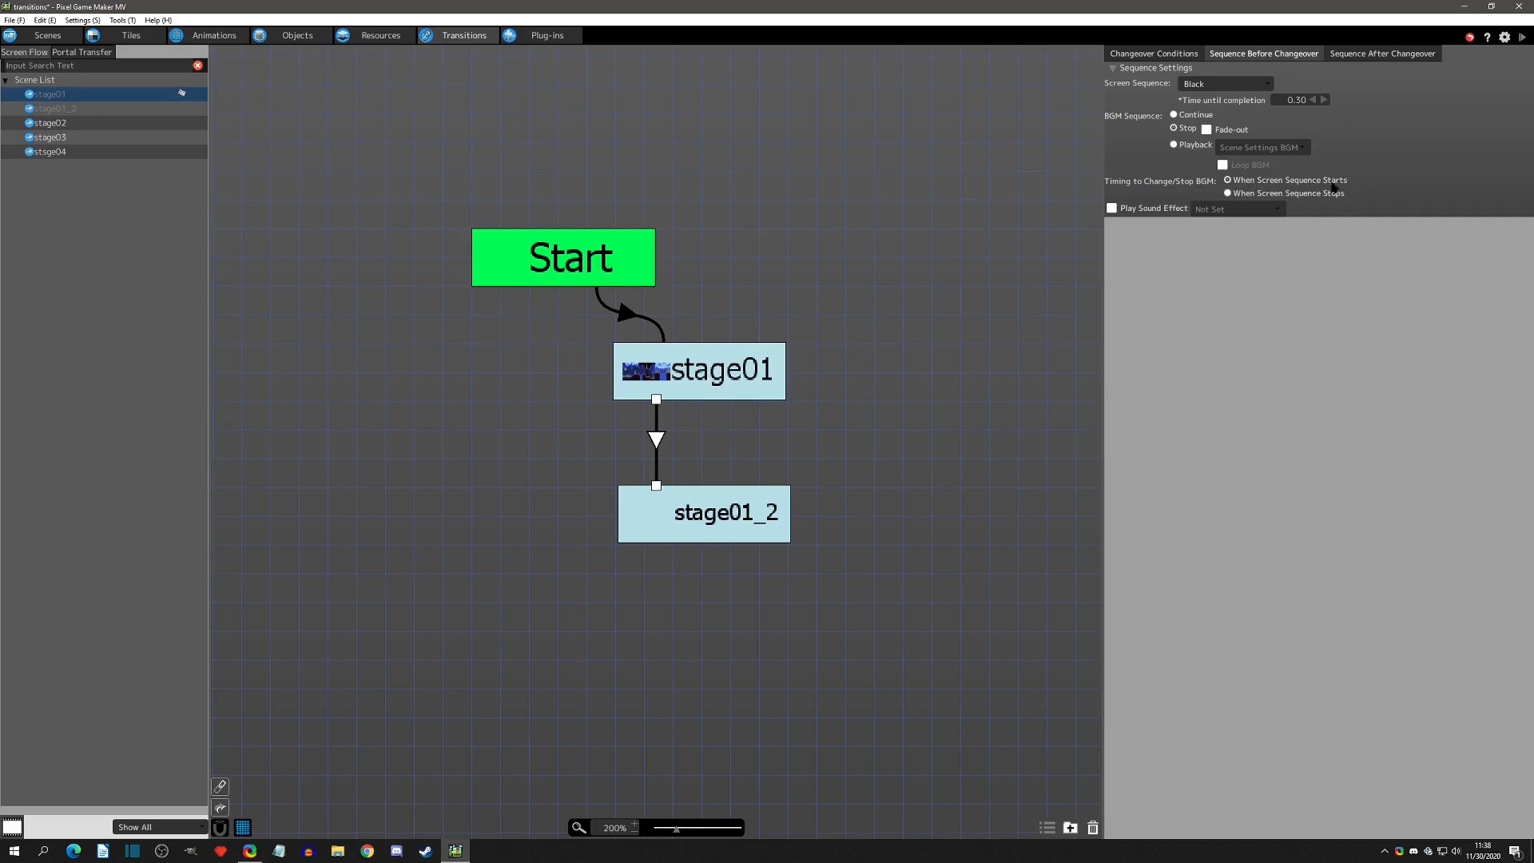
pyautogui.click(1522, 37)
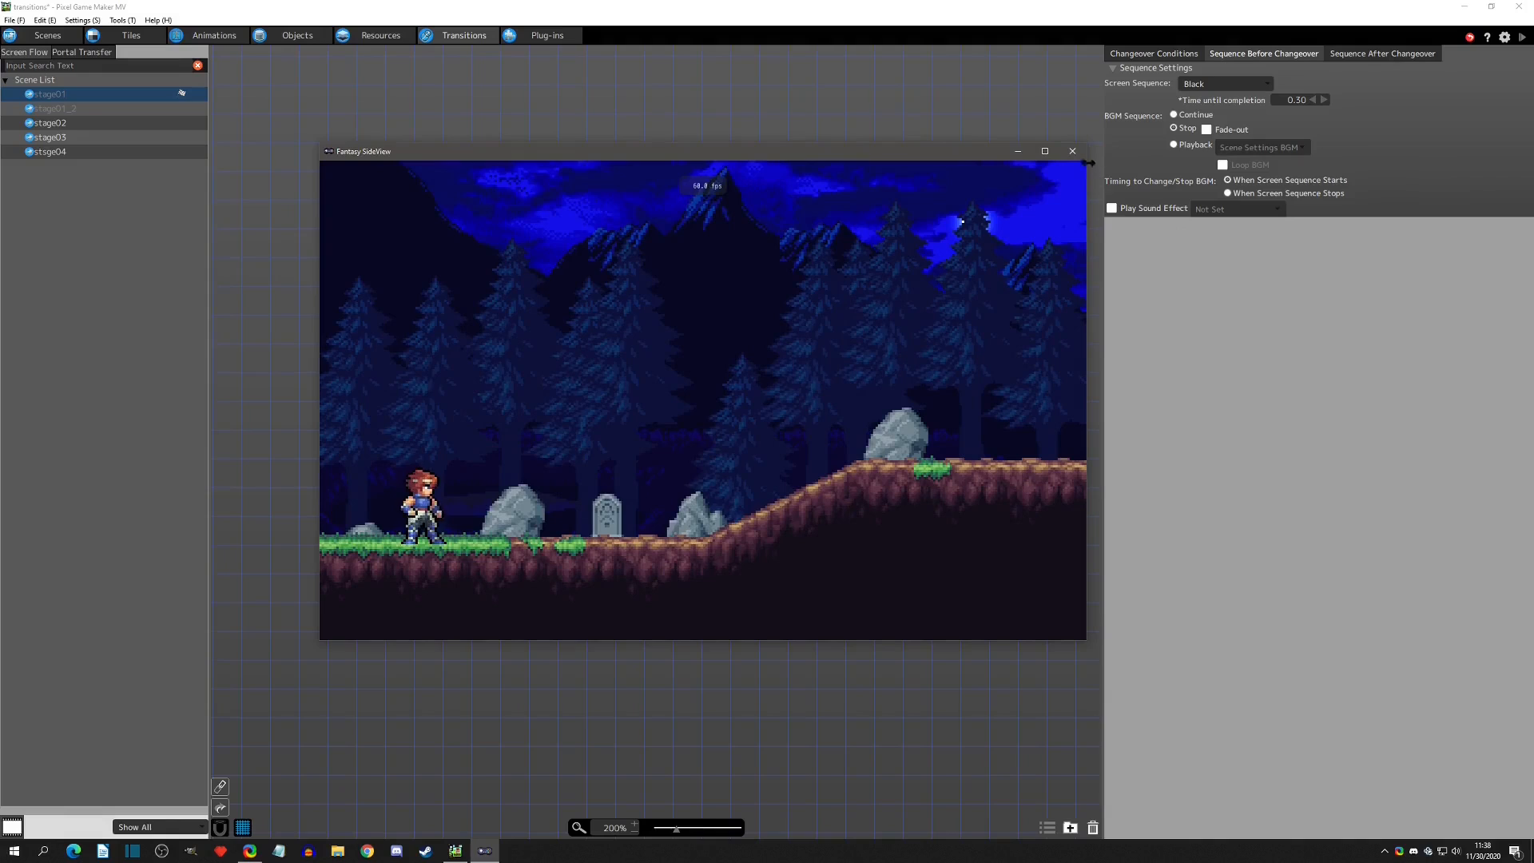
pyautogui.click(1074, 152)
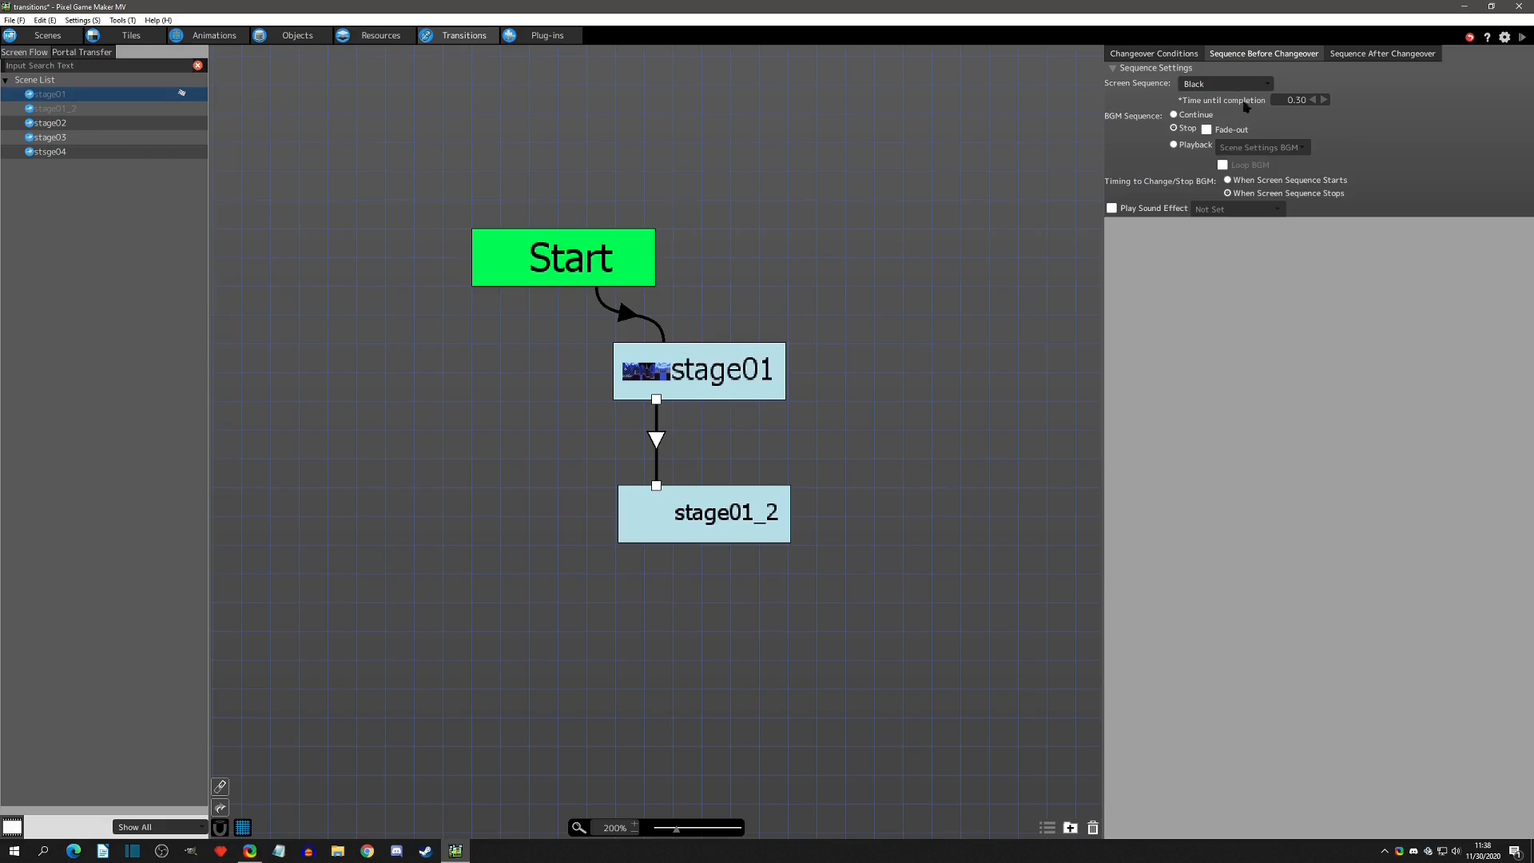
# Set the BGM timing before changeover to When Screen Sequence Stops and test-play the transition
pyautogui.click(1521, 37)
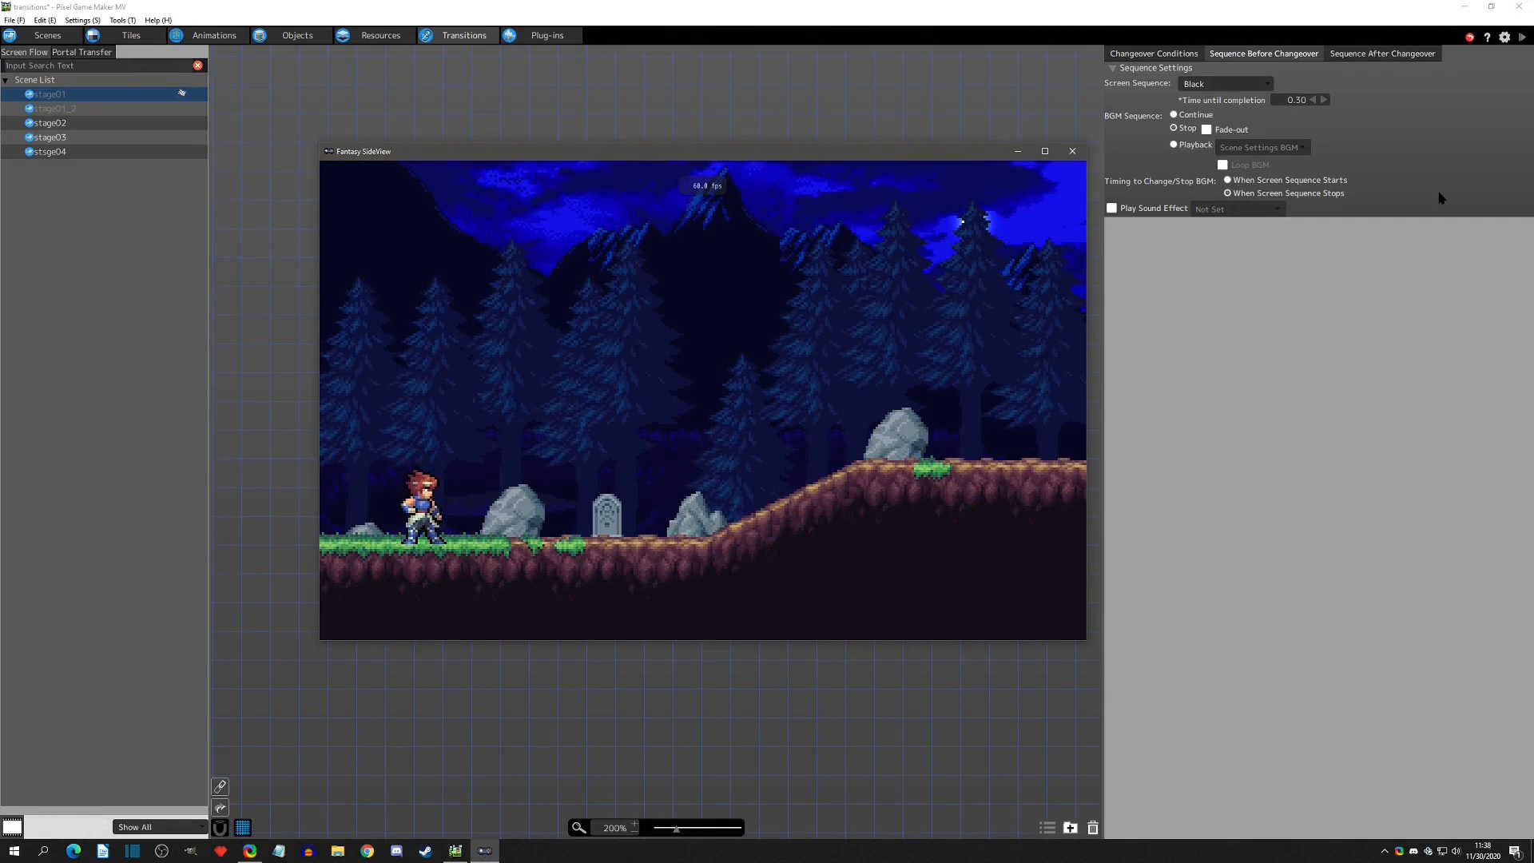
pyautogui.click(1072, 152)
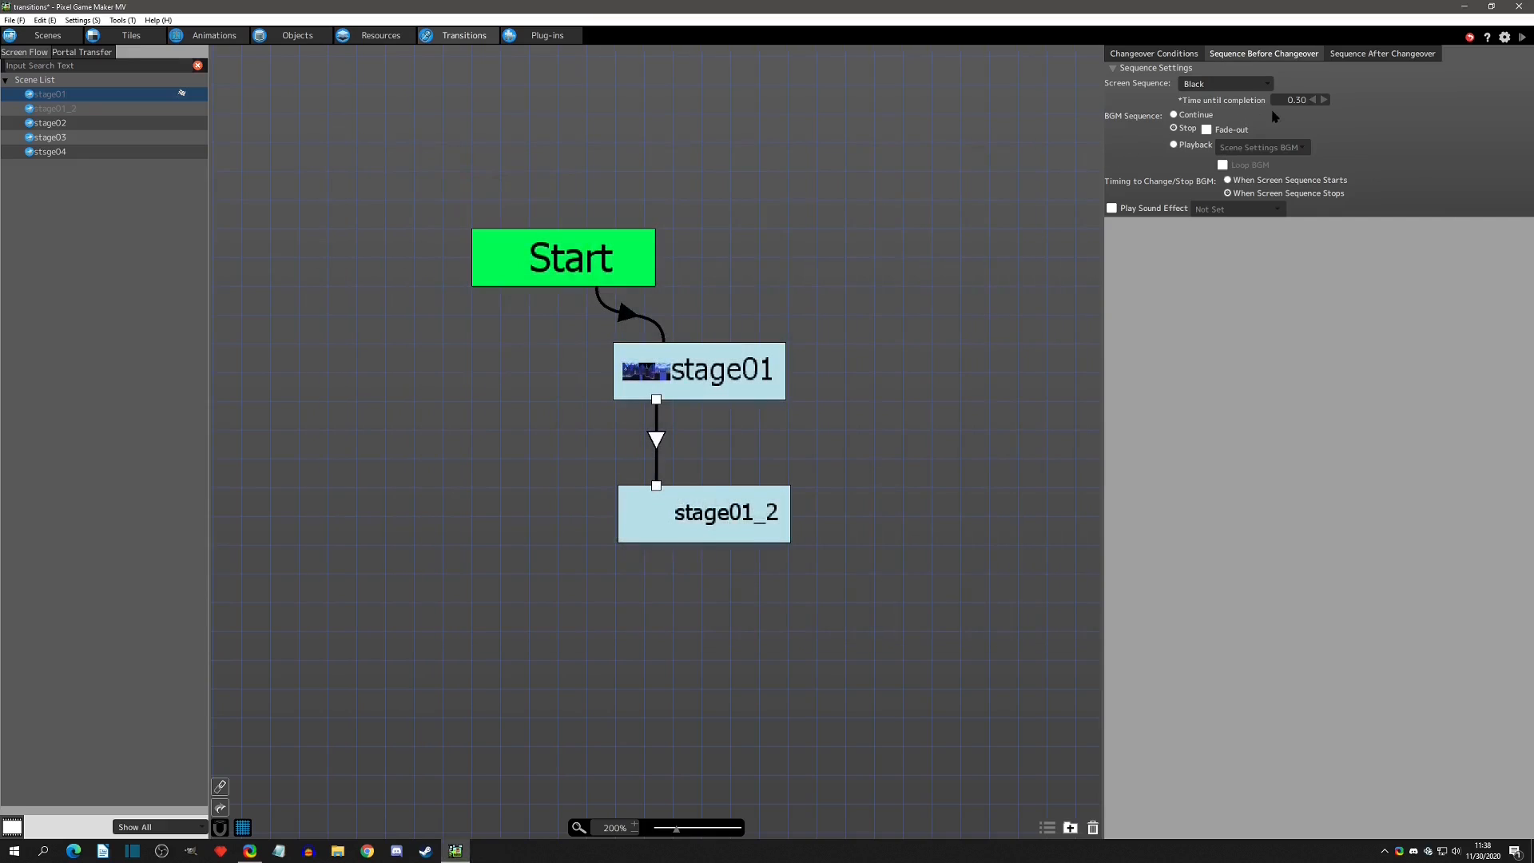
# Set the link's time until completion before changeover to 1 and test-play the longer transition
pyautogui.click(1399, 96)
pyautogui.click(1522, 37)
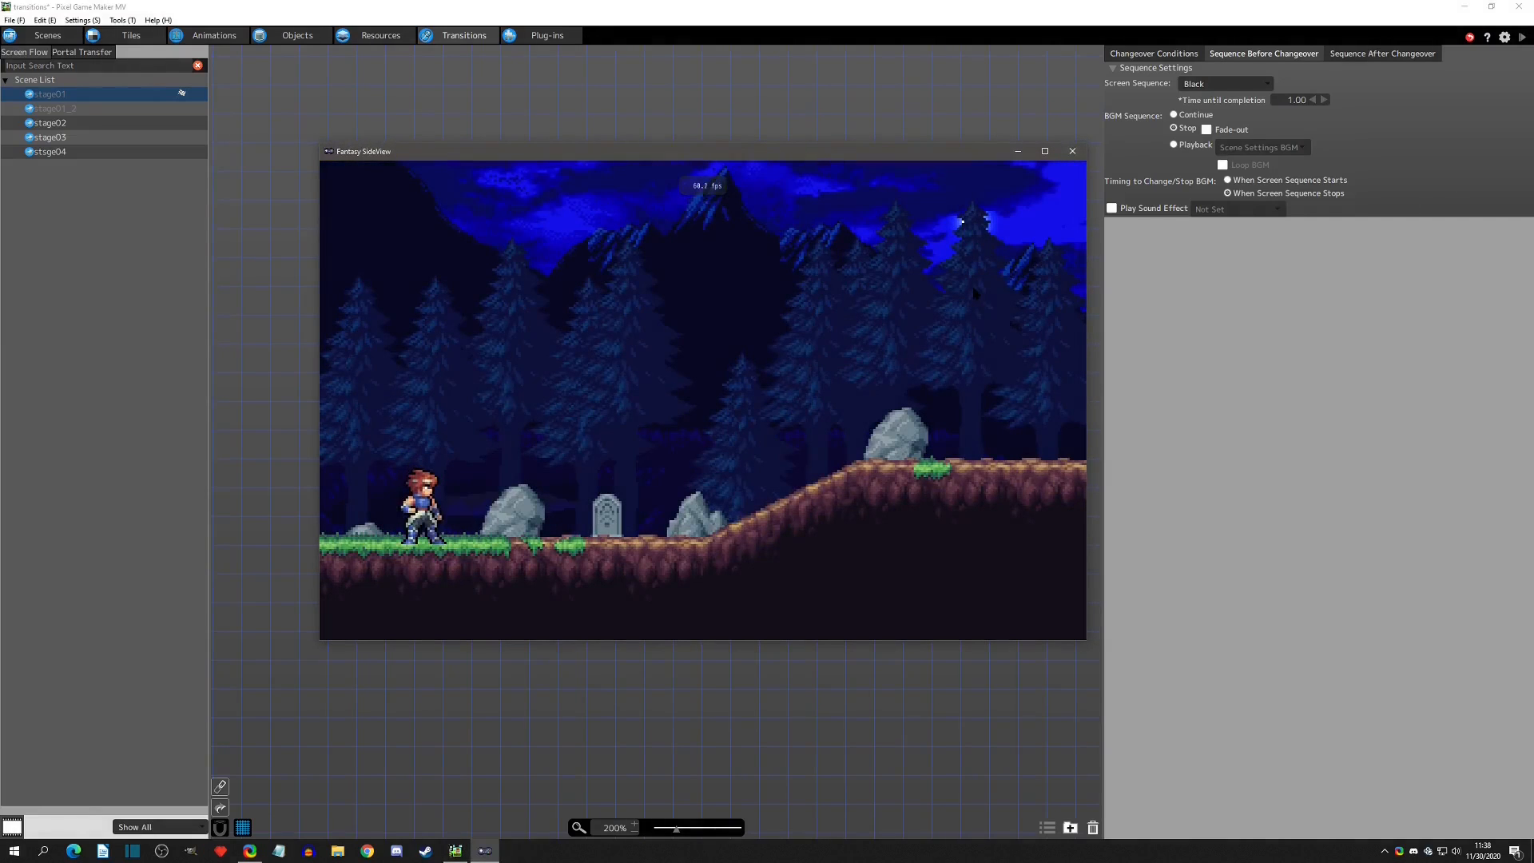
pyautogui.click(1072, 151)
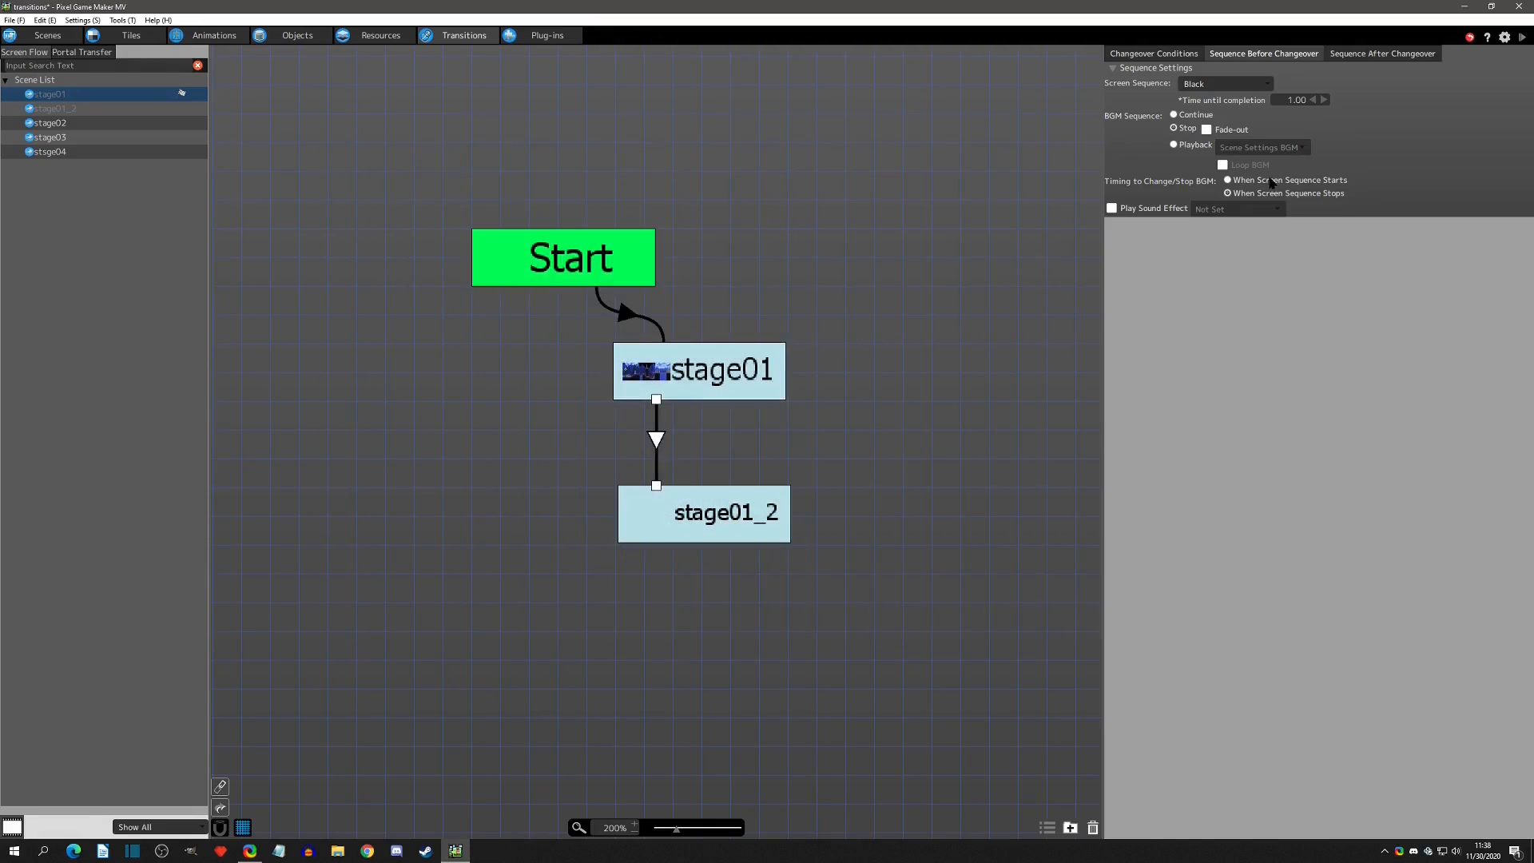
# Test-play the BGM stop before changeover with When Screen Sequence Starts, and again with When Screen Sequence Stops and Fade-out enabled
pyautogui.click(1521, 37)
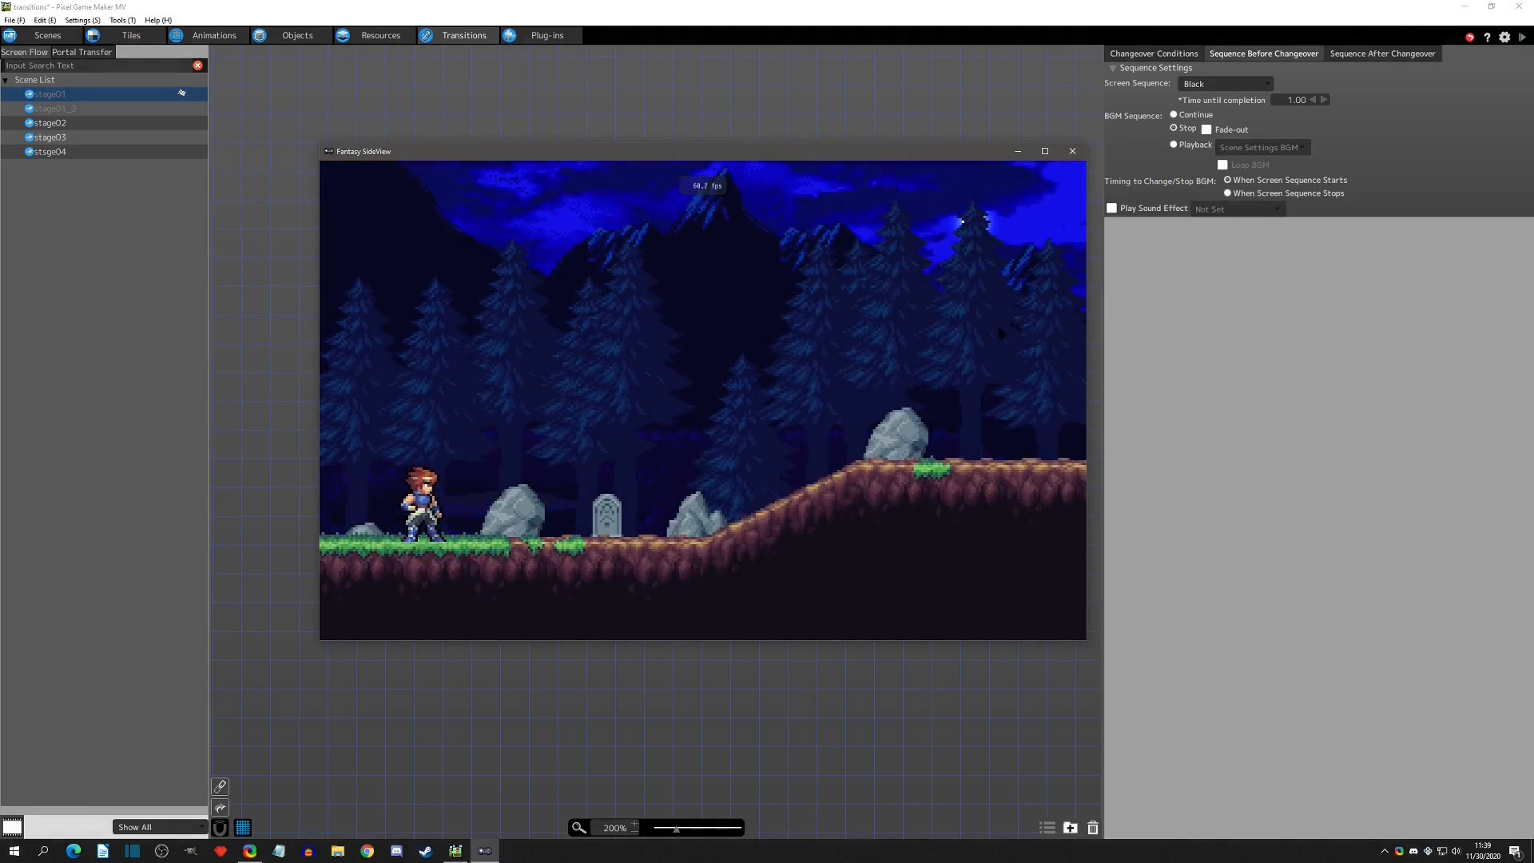
pyautogui.click(1073, 151)
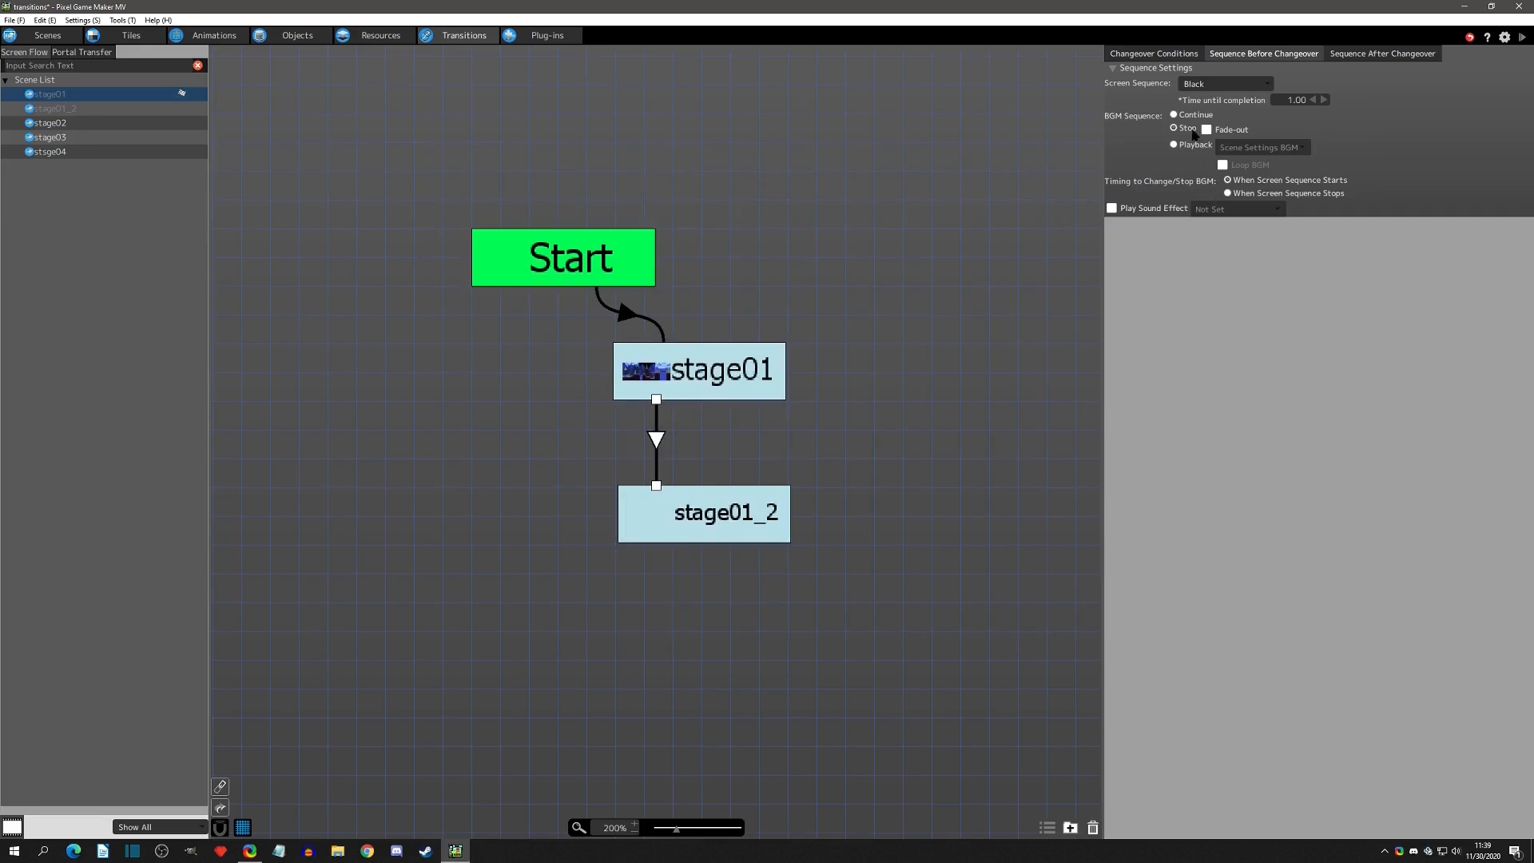
pyautogui.click(1232, 193)
pyautogui.click(1522, 39)
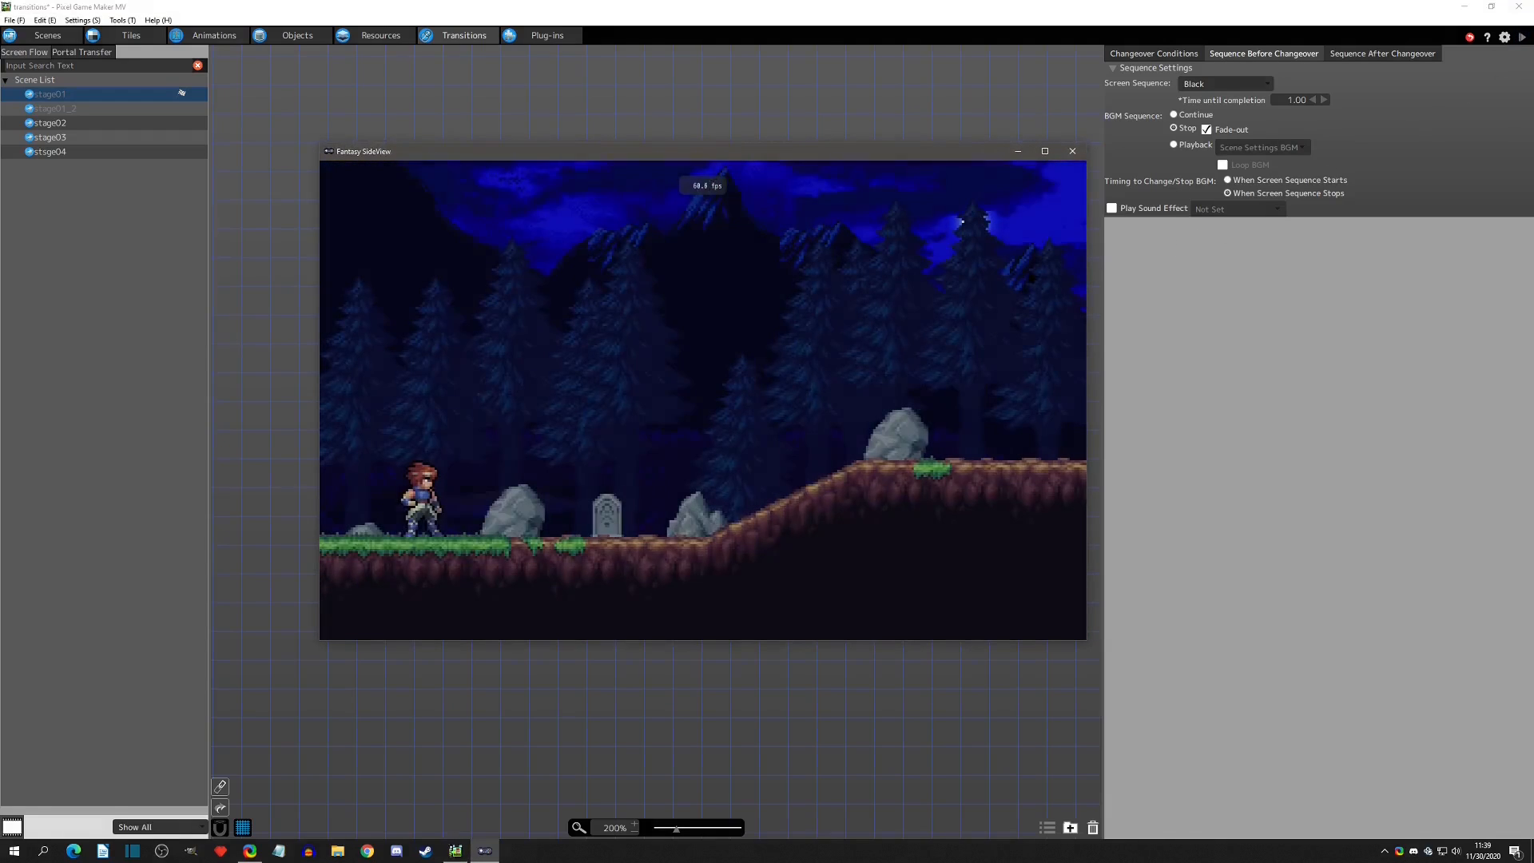
pyautogui.click(1074, 152)
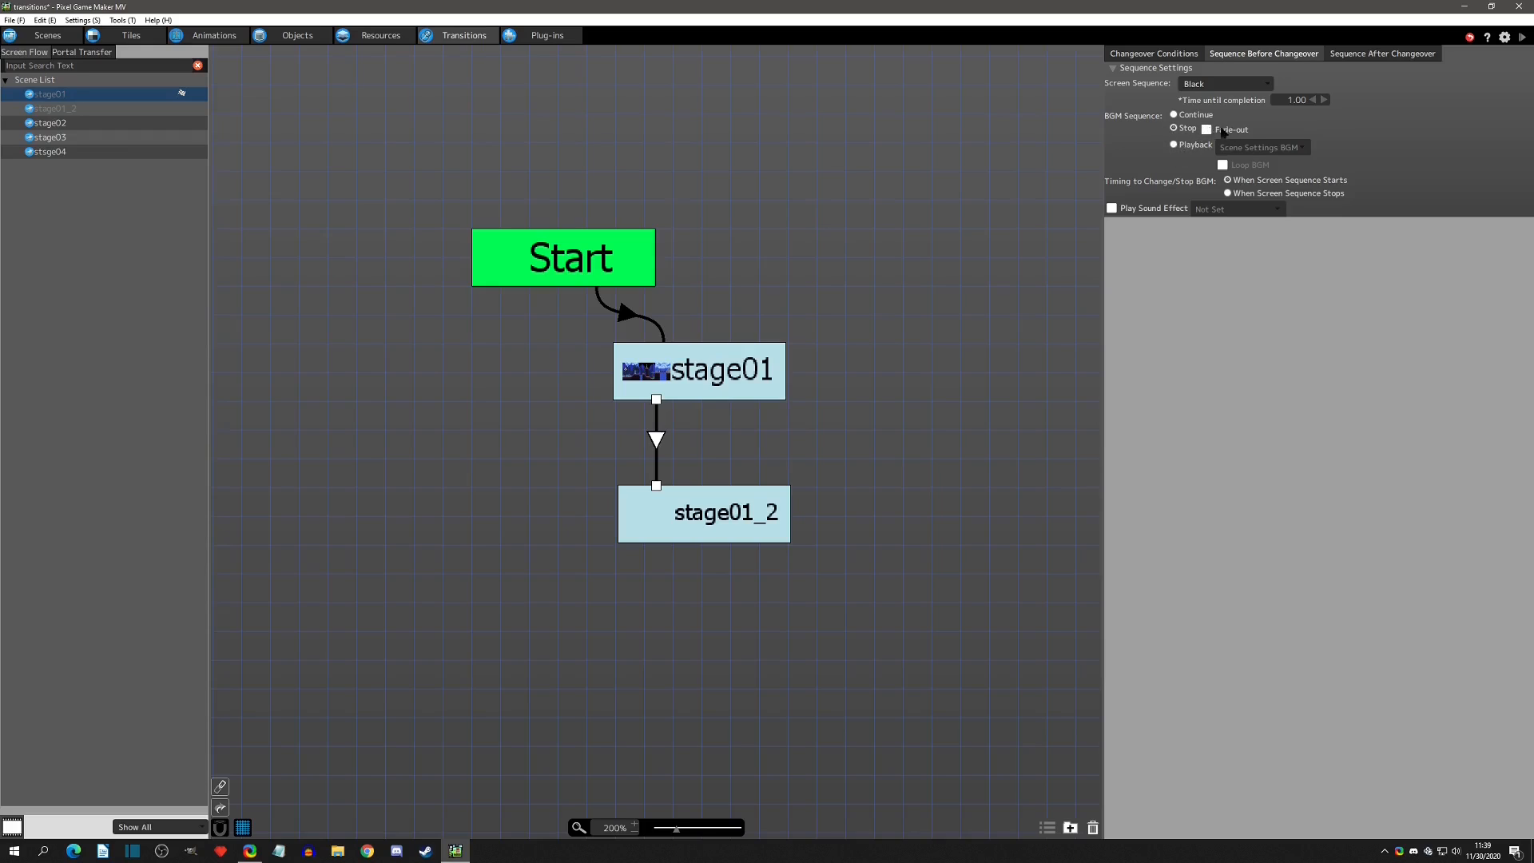
# Set the link's BGM sequence before changeover to Playback of Scene Settings BGM and test-play the transition
pyautogui.click(1189, 147)
pyautogui.click(1275, 149)
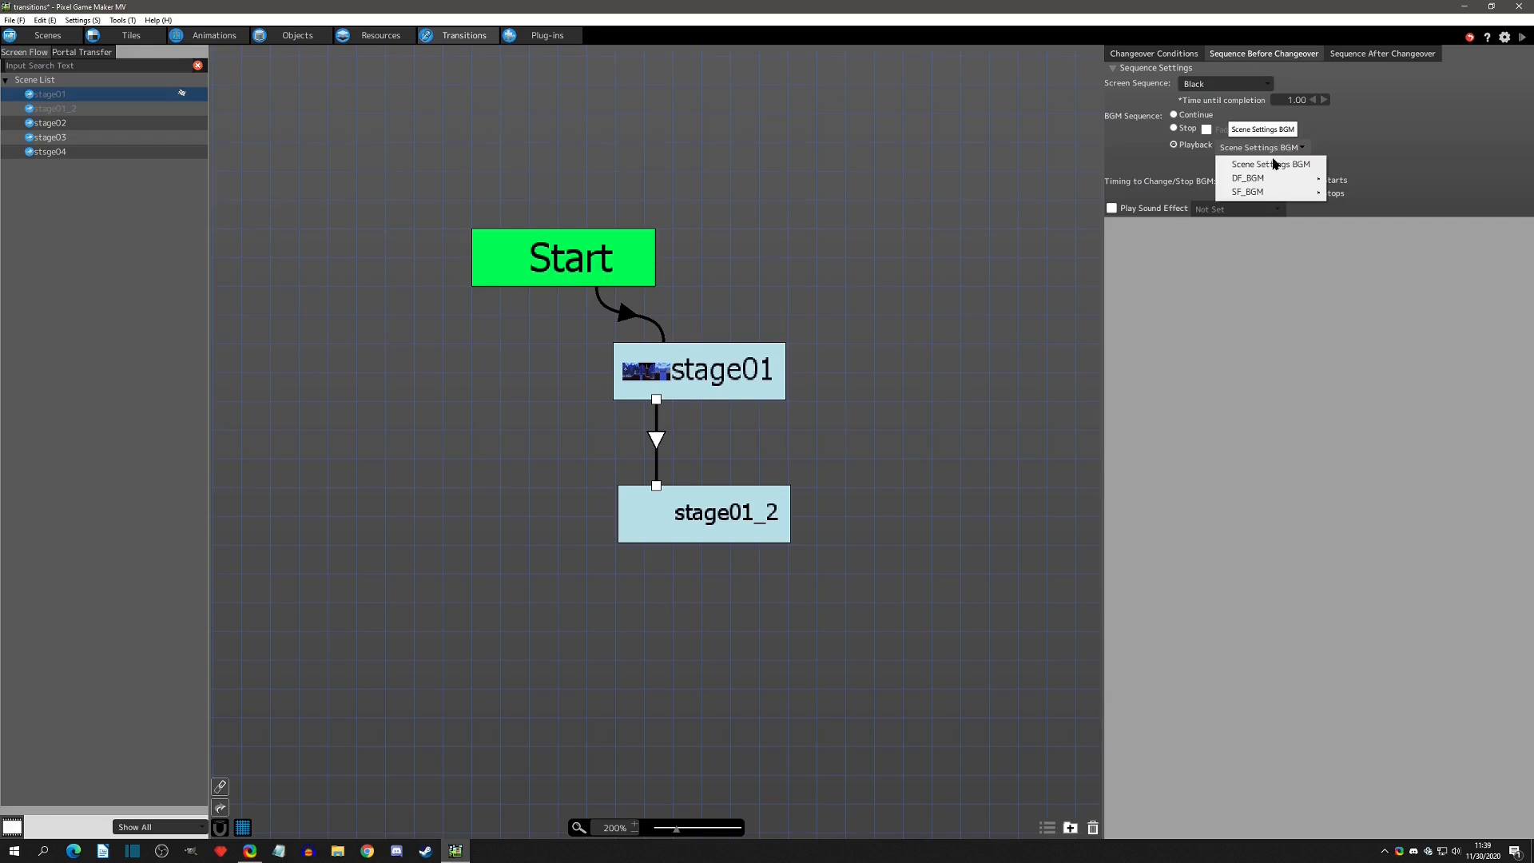
pyautogui.click(1274, 165)
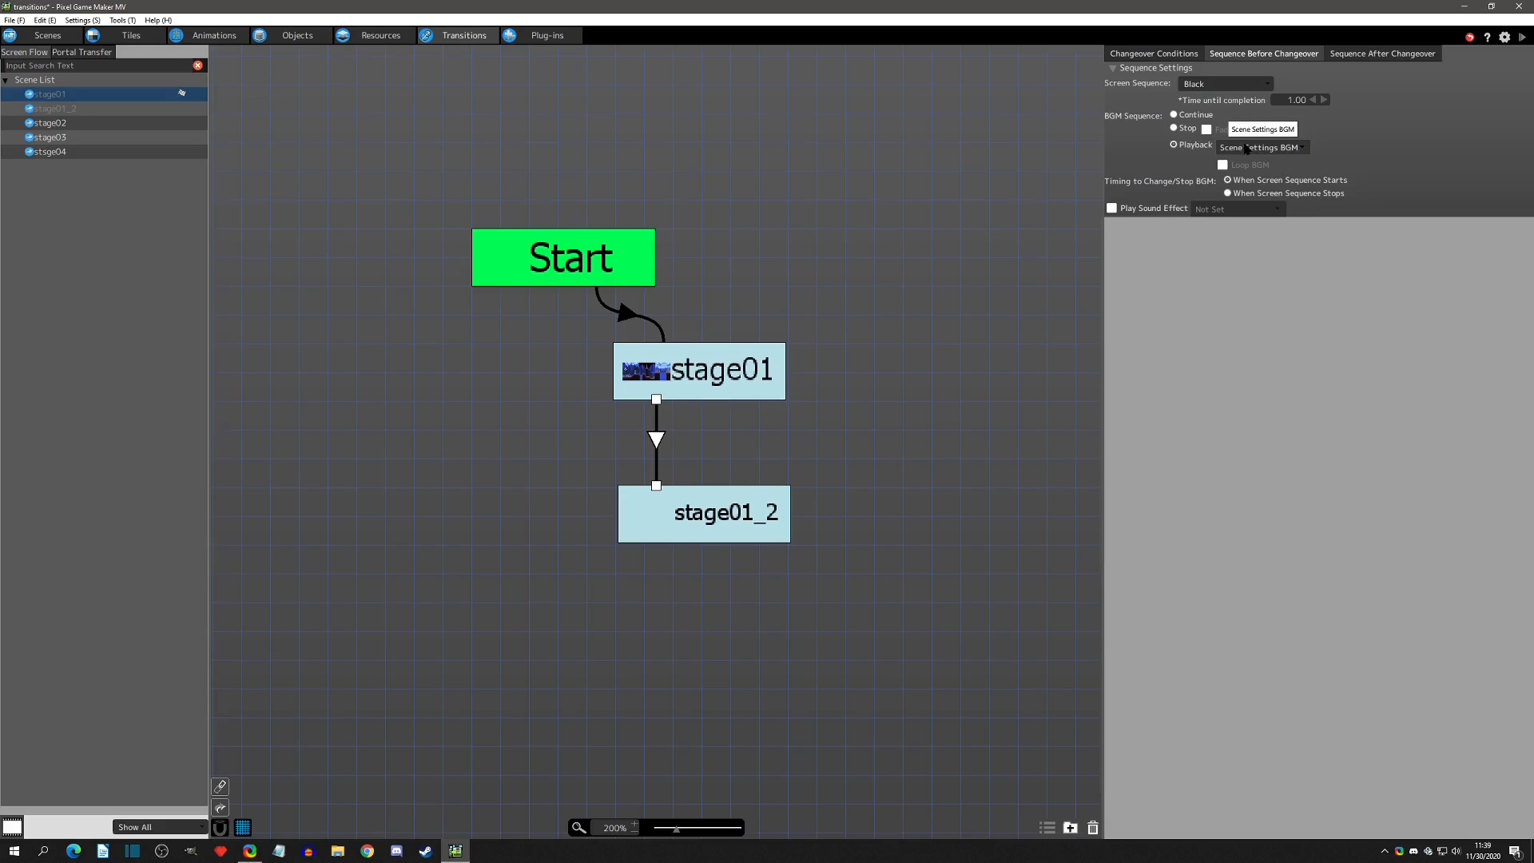
pyautogui.click(1522, 36)
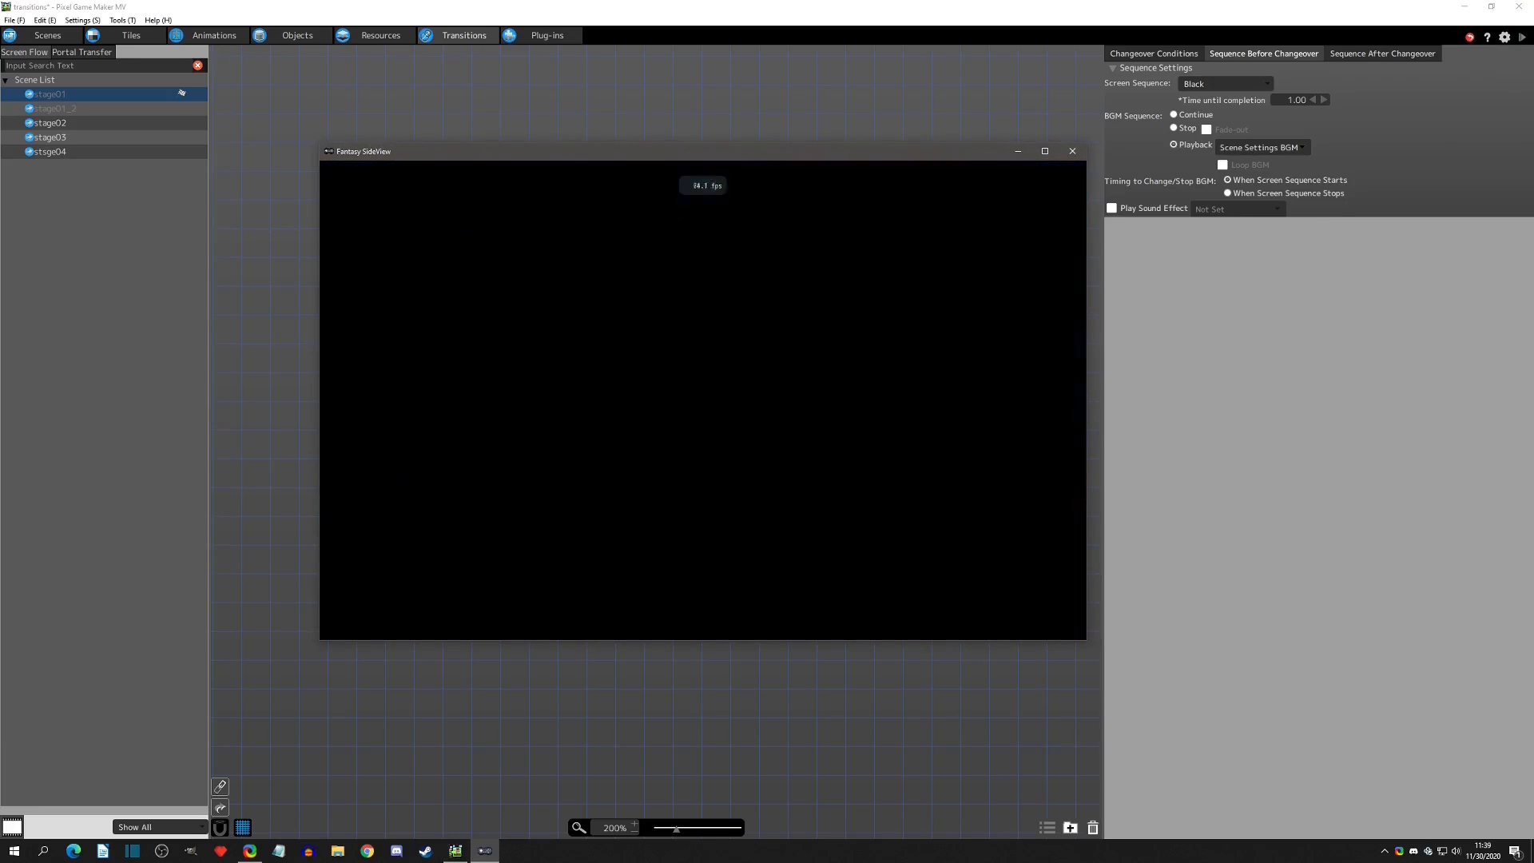
pyautogui.click(1073, 152)
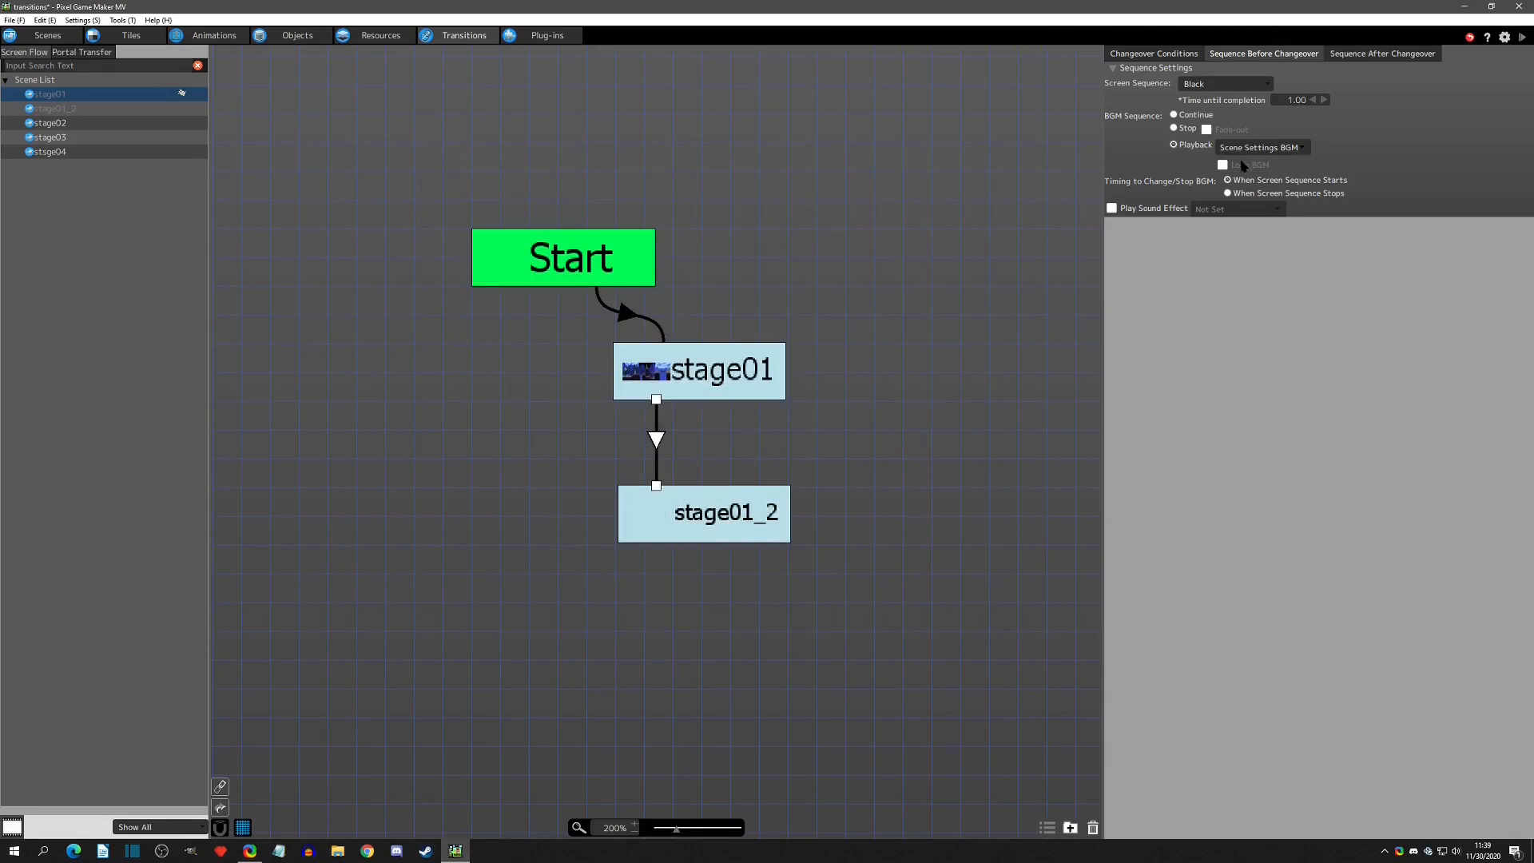
# Set the link's BGM sequence after changeover to Playback of Scene Settings BGM
pyautogui.click(1377, 54)
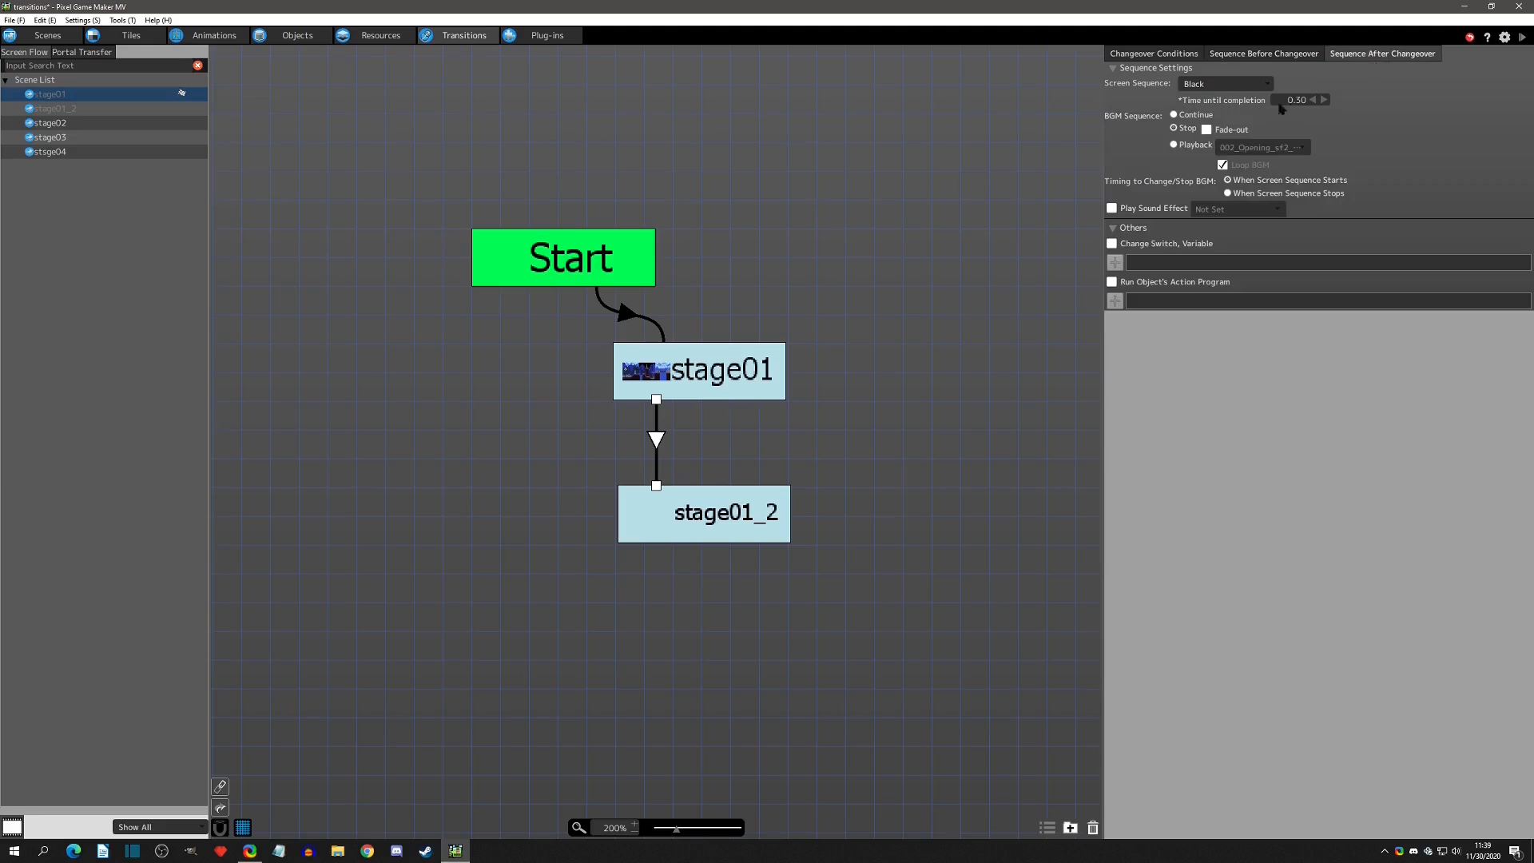
pyautogui.click(1186, 146)
pyautogui.click(1256, 147)
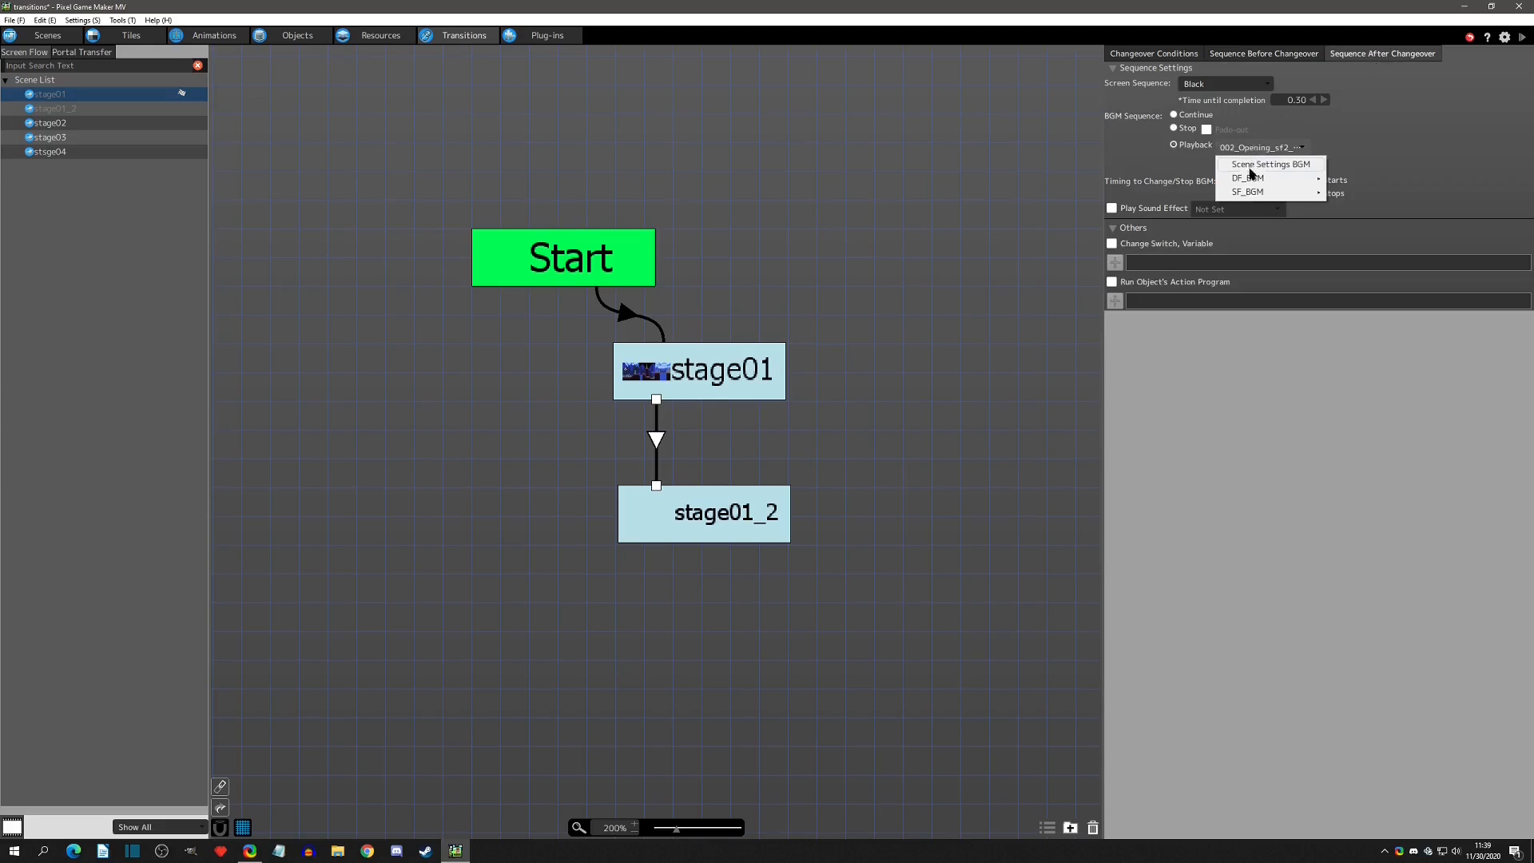
pyautogui.click(1275, 165)
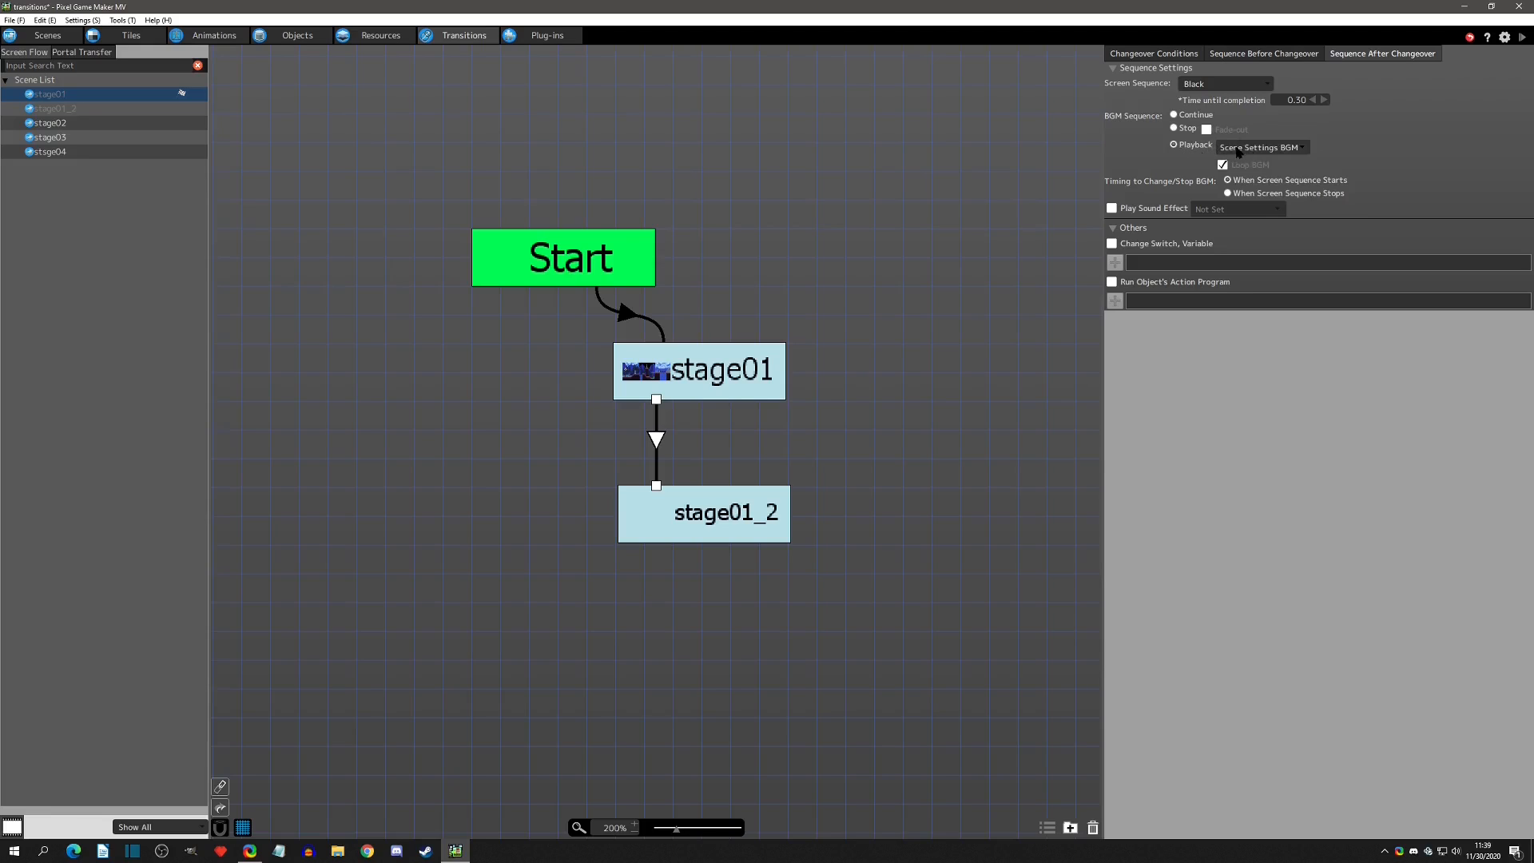
# Set the BGM of scene stage01_2 to the 001_Opening_sf1 track from SF_BGM in its scene settings
pyautogui.click(48, 35)
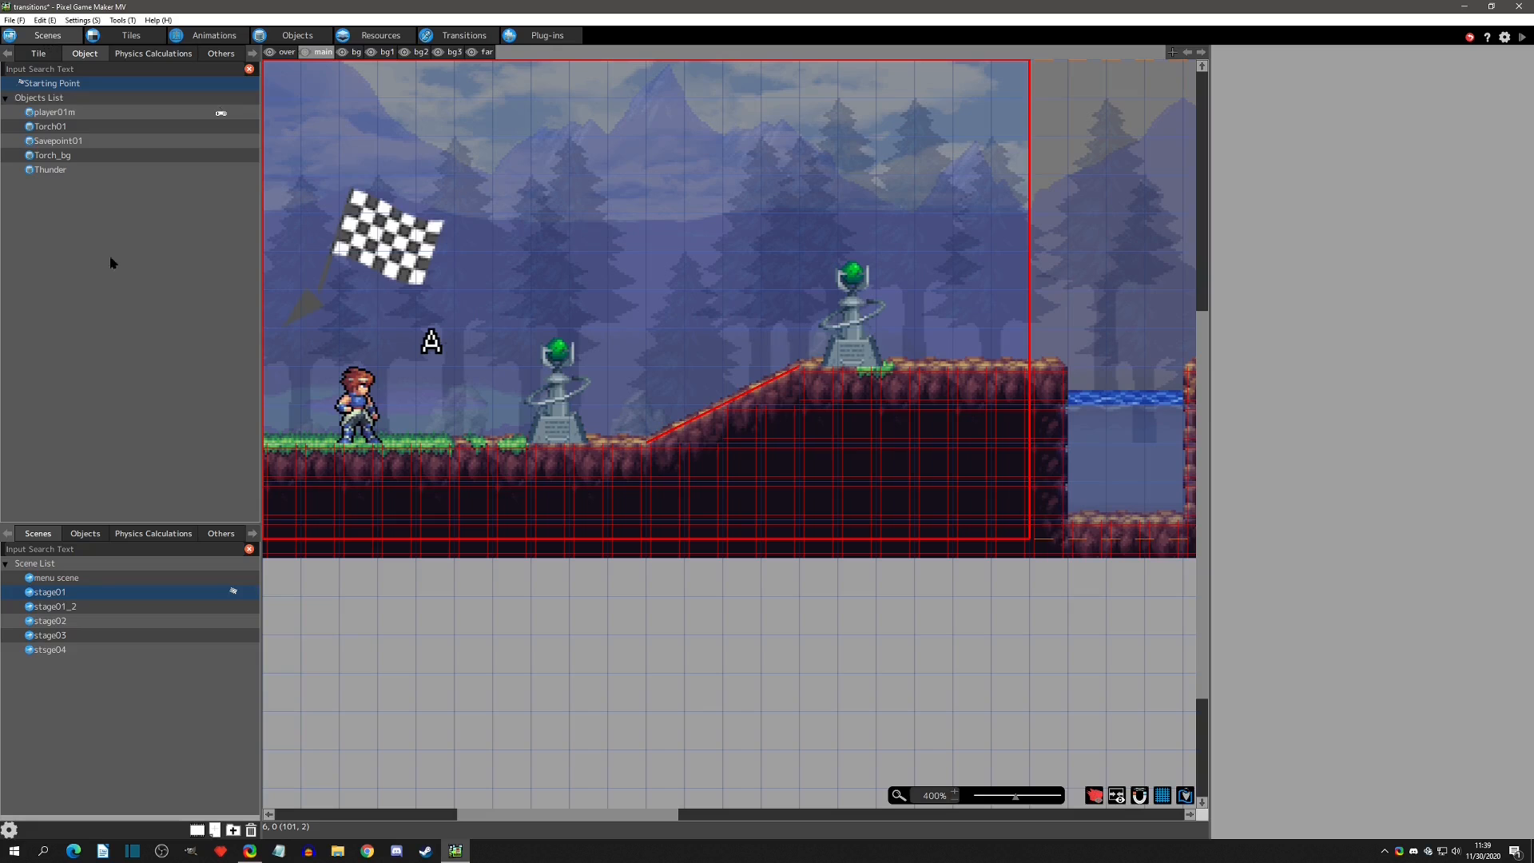
pyautogui.click(63, 607)
pyautogui.rightClick(163, 608)
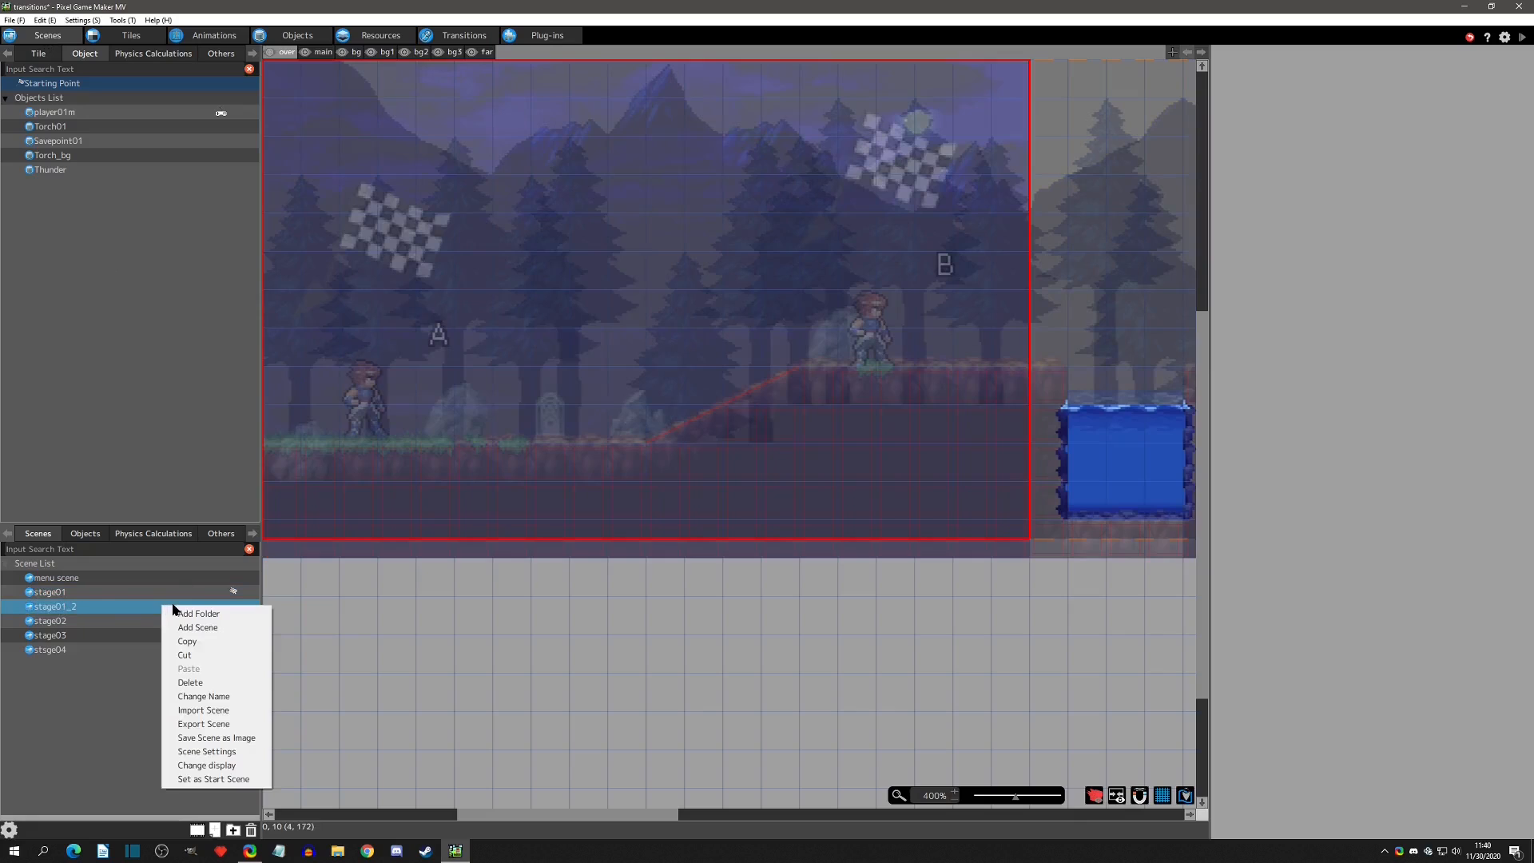
pyautogui.click(220, 755)
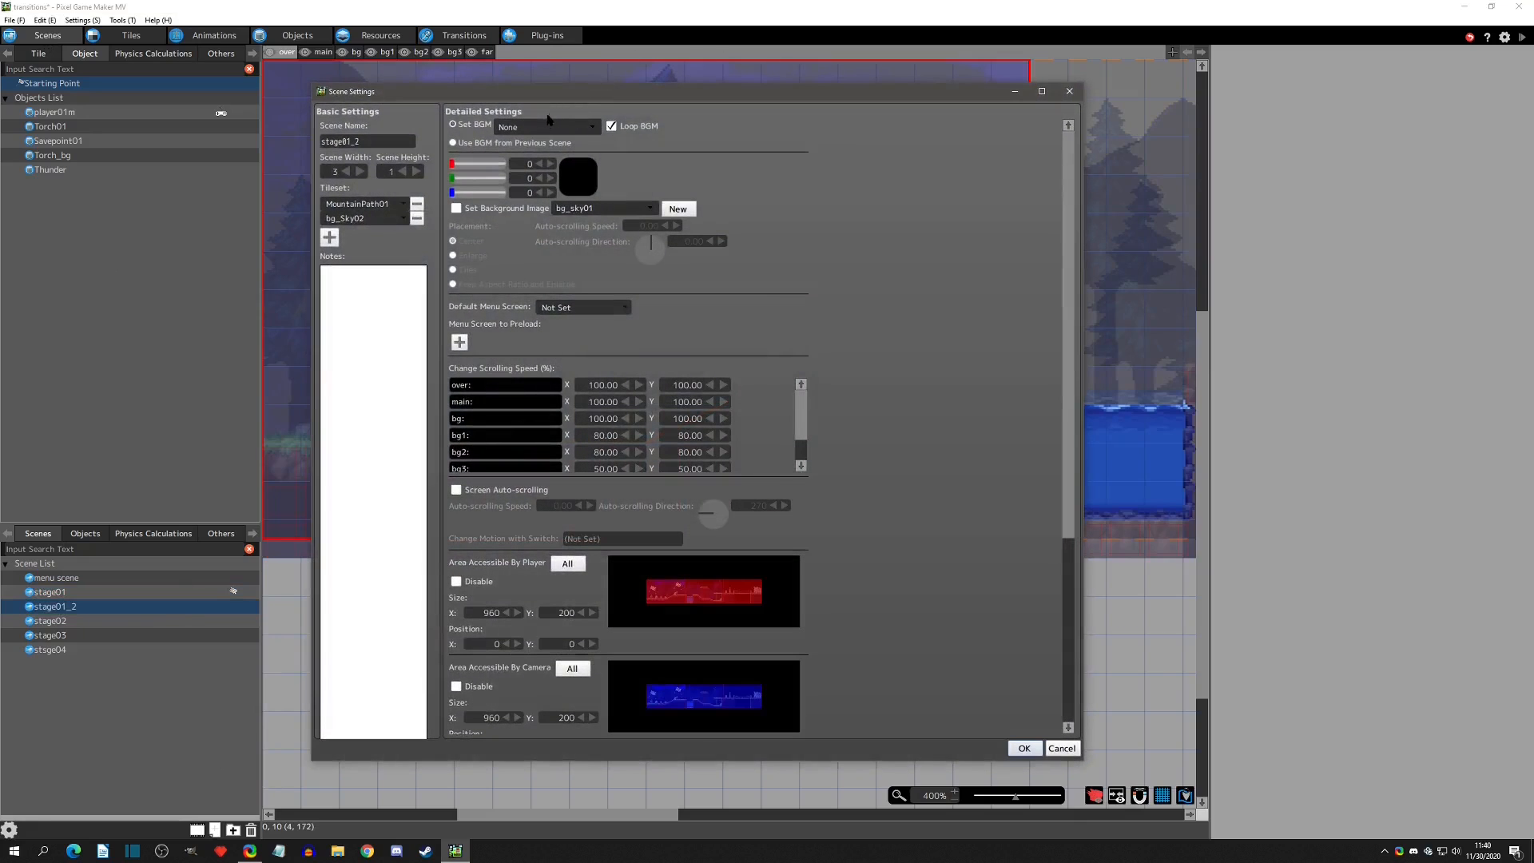
pyautogui.click(548, 124)
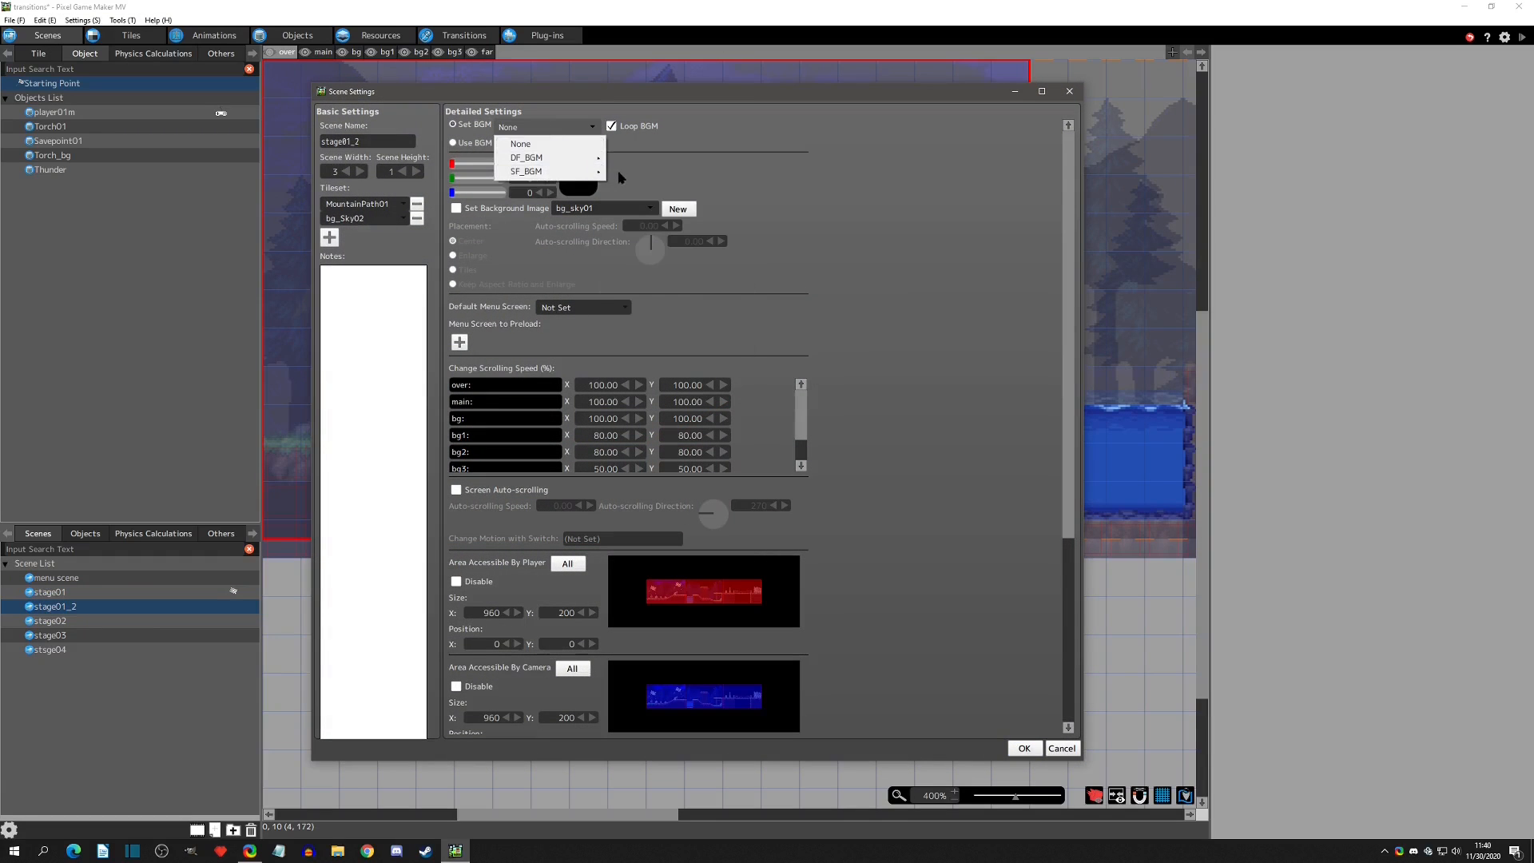
pyautogui.click(639, 172)
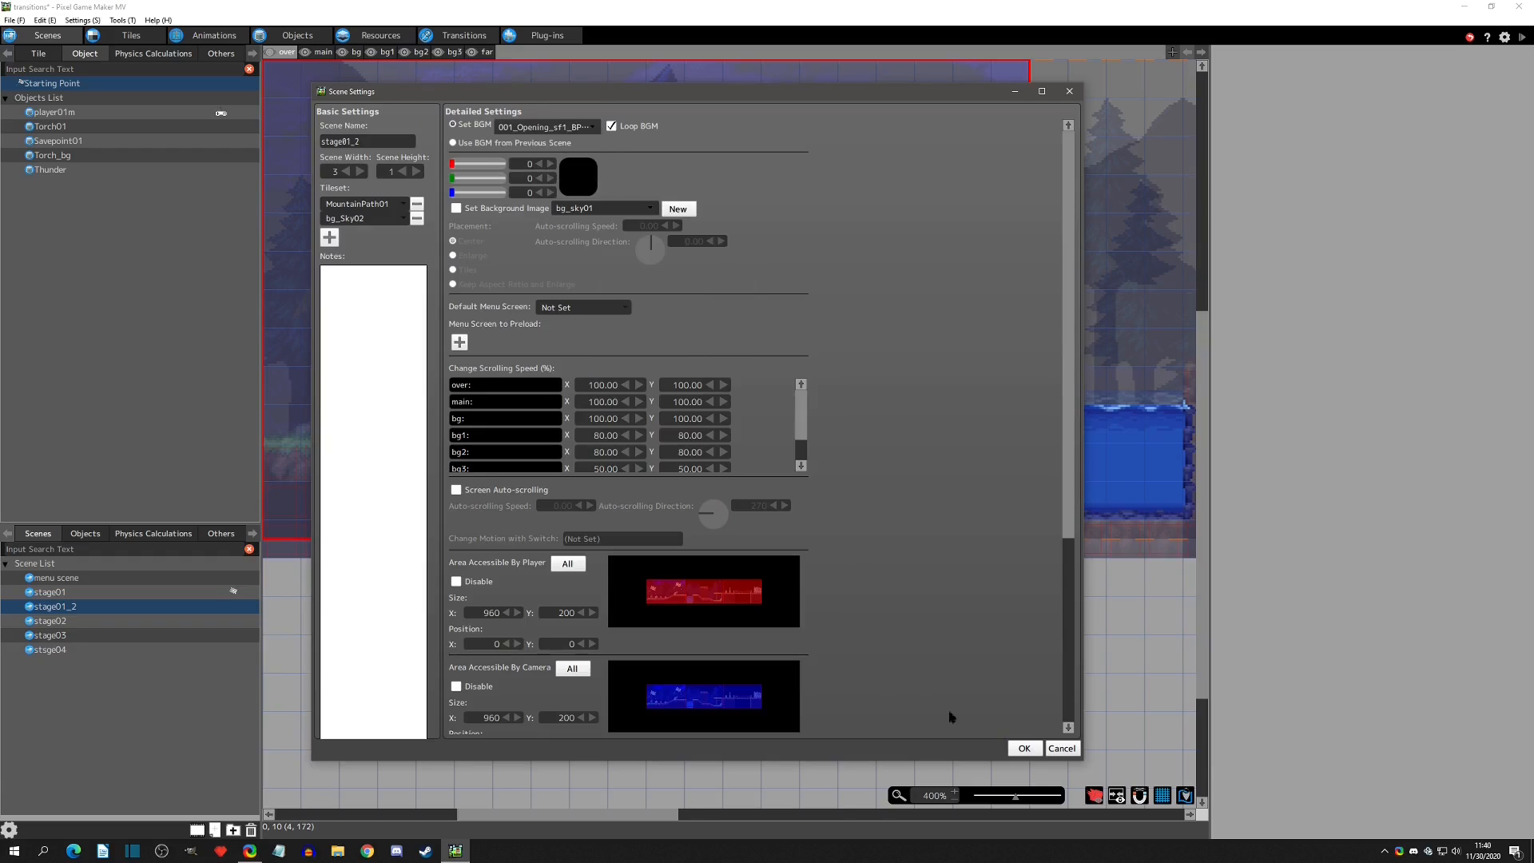
pyautogui.click(1024, 748)
# Review the stage01 to stage01_2 link's BGM settings before and after changeover, and test-play the transition
pyautogui.click(464, 35)
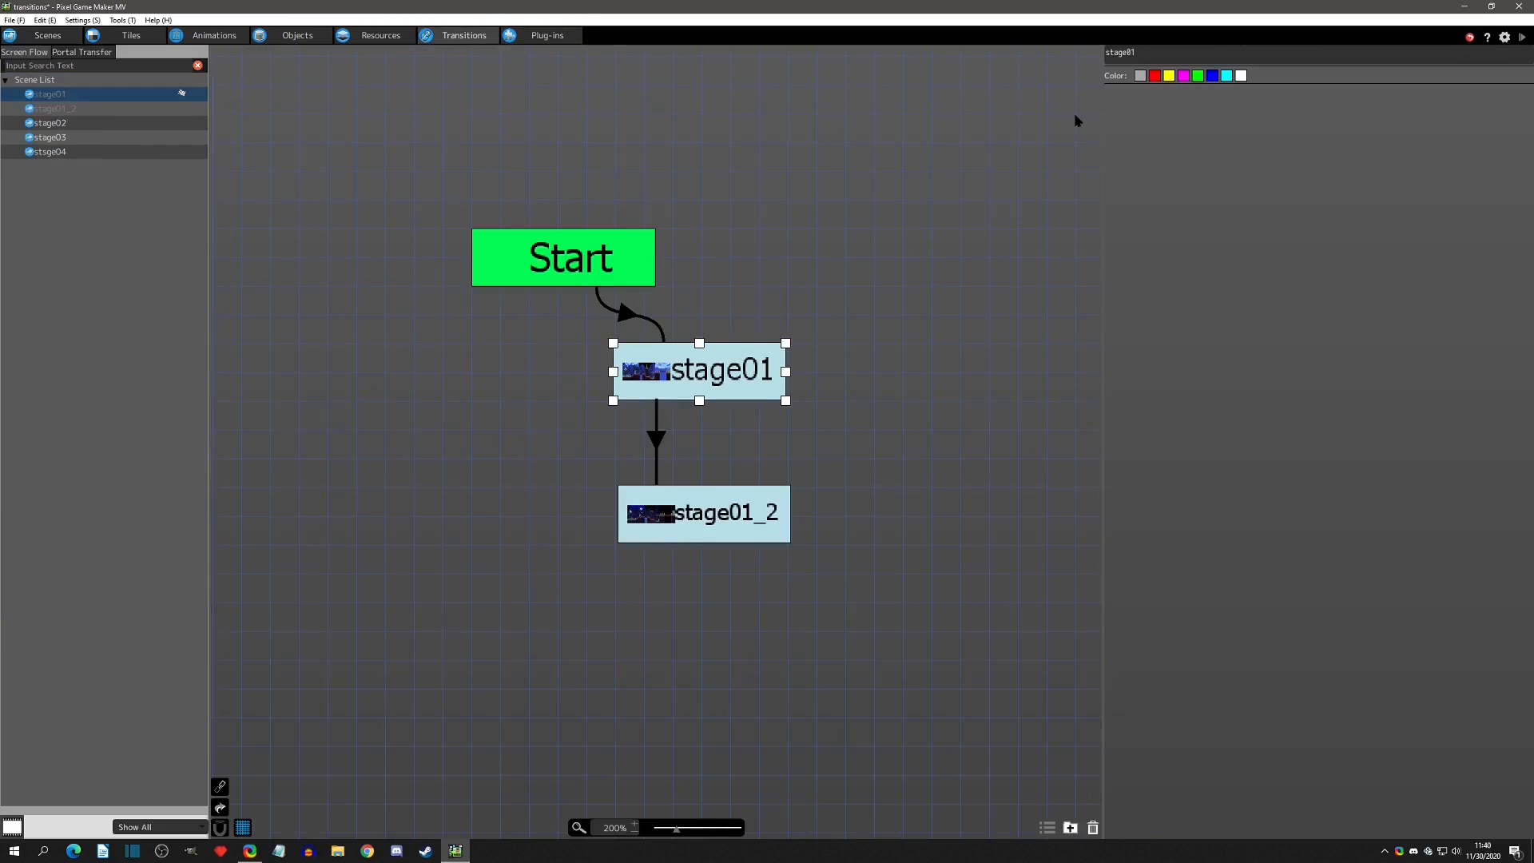
pyautogui.click(657, 440)
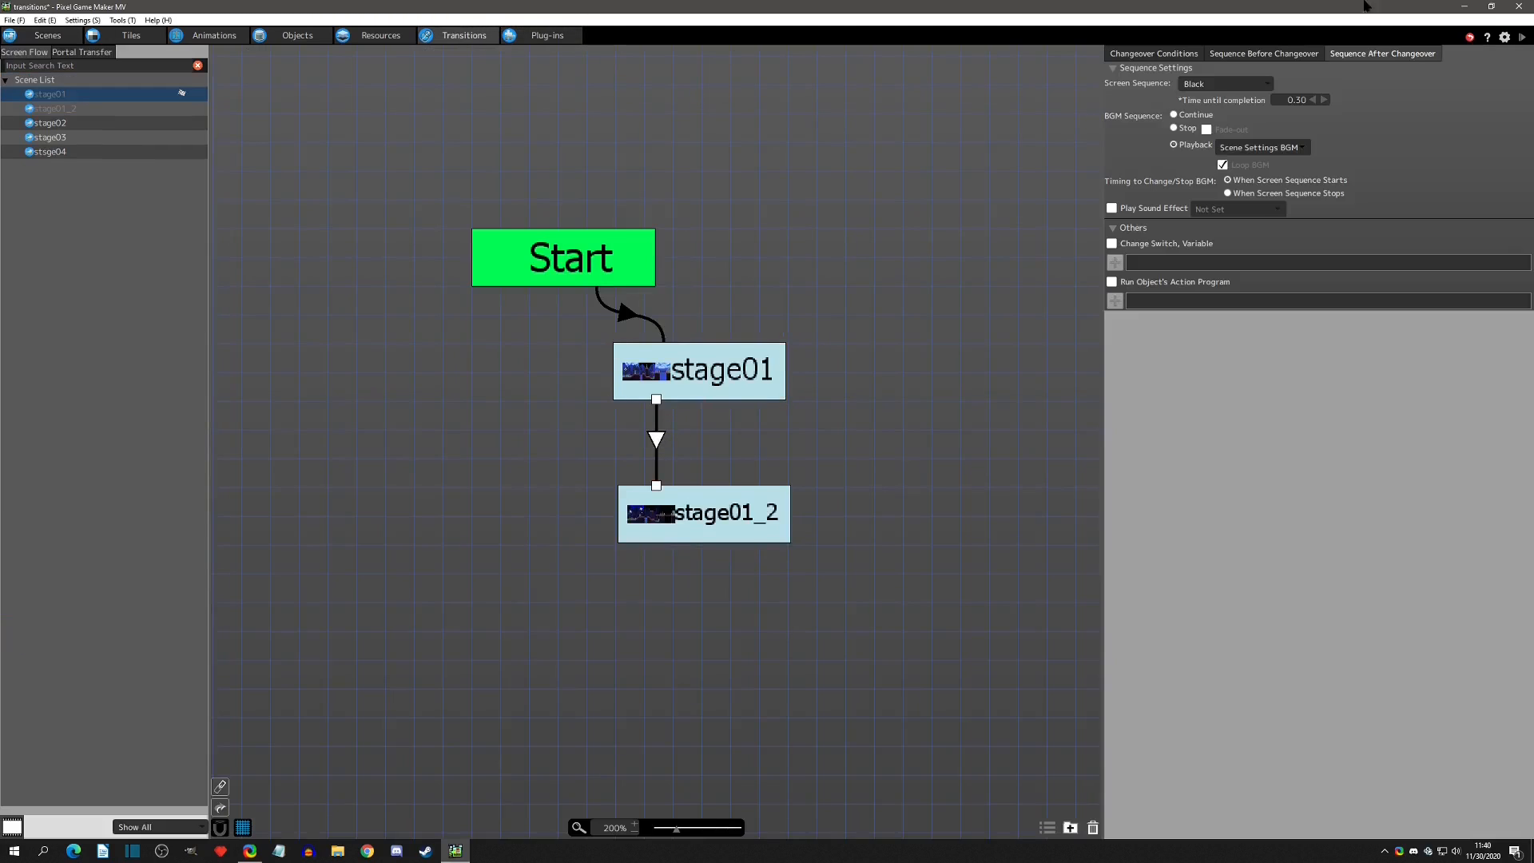
pyautogui.click(1294, 56)
pyautogui.click(1353, 56)
pyautogui.click(1264, 53)
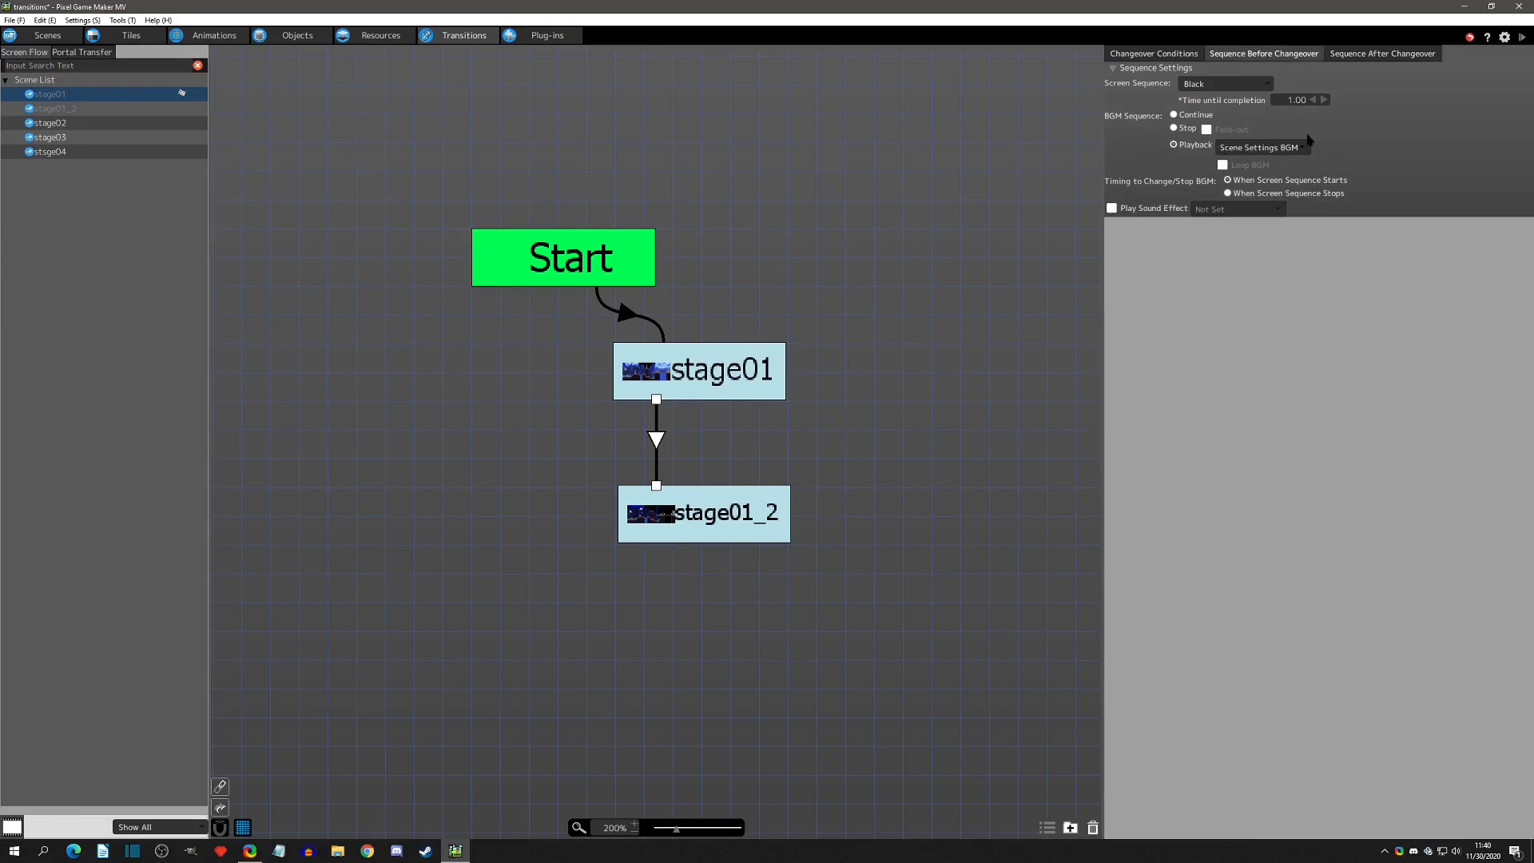
pyautogui.click(1380, 53)
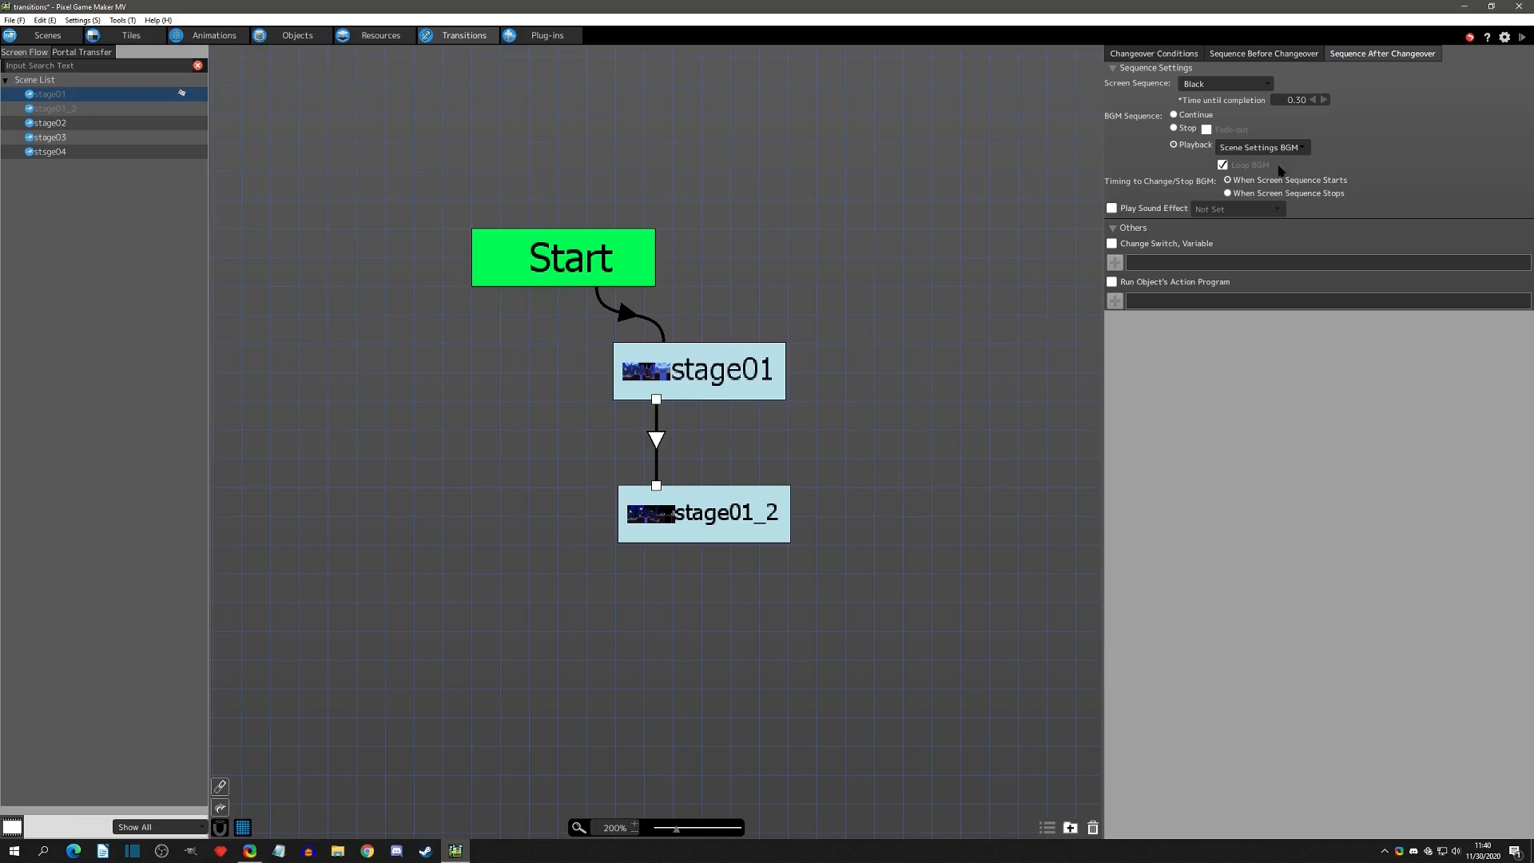
pyautogui.click(1522, 38)
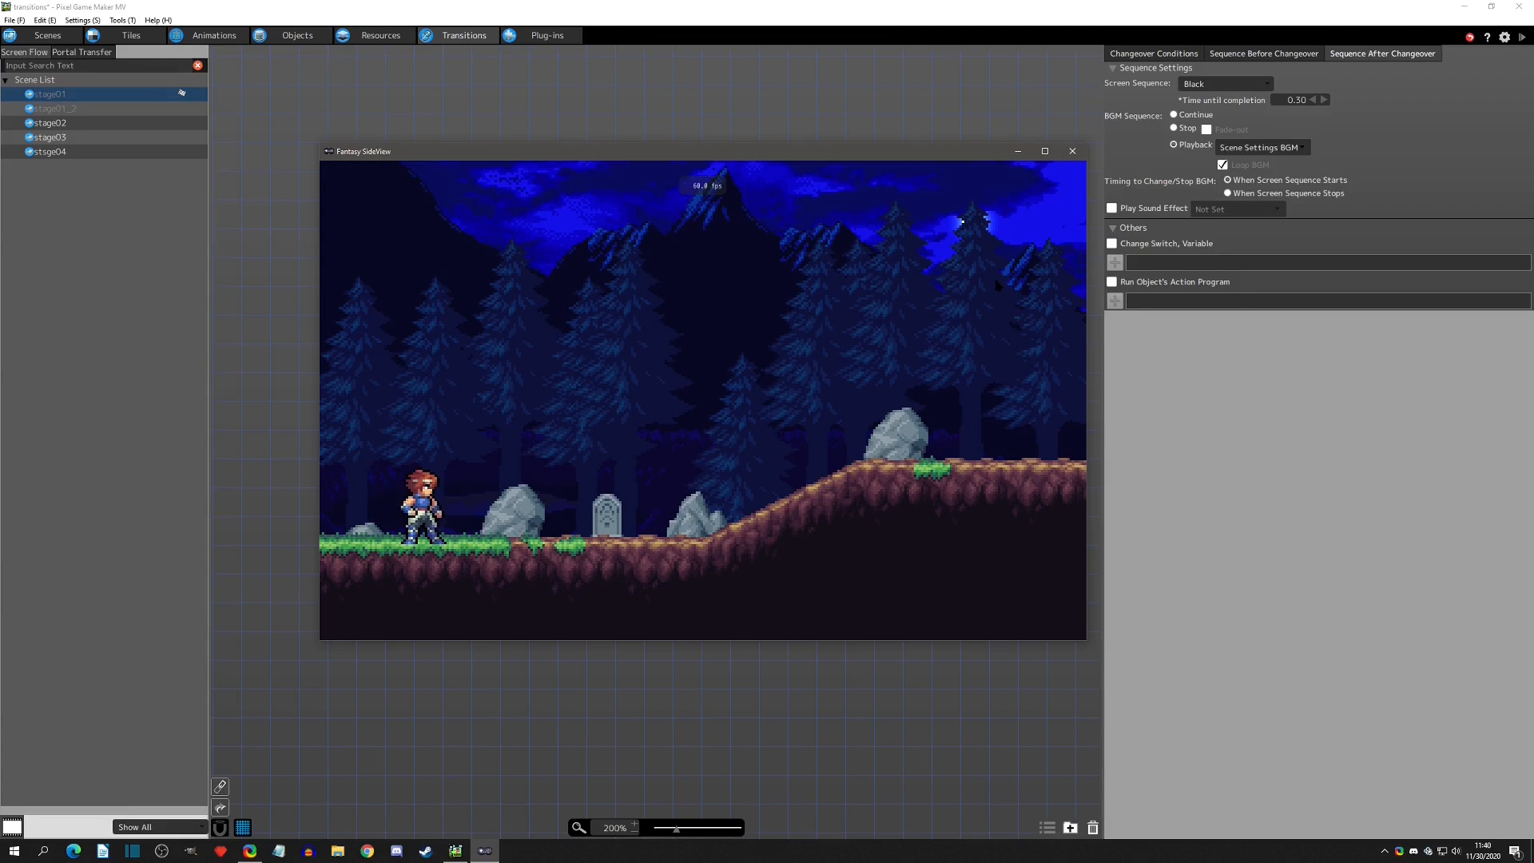
pyautogui.click(1075, 149)
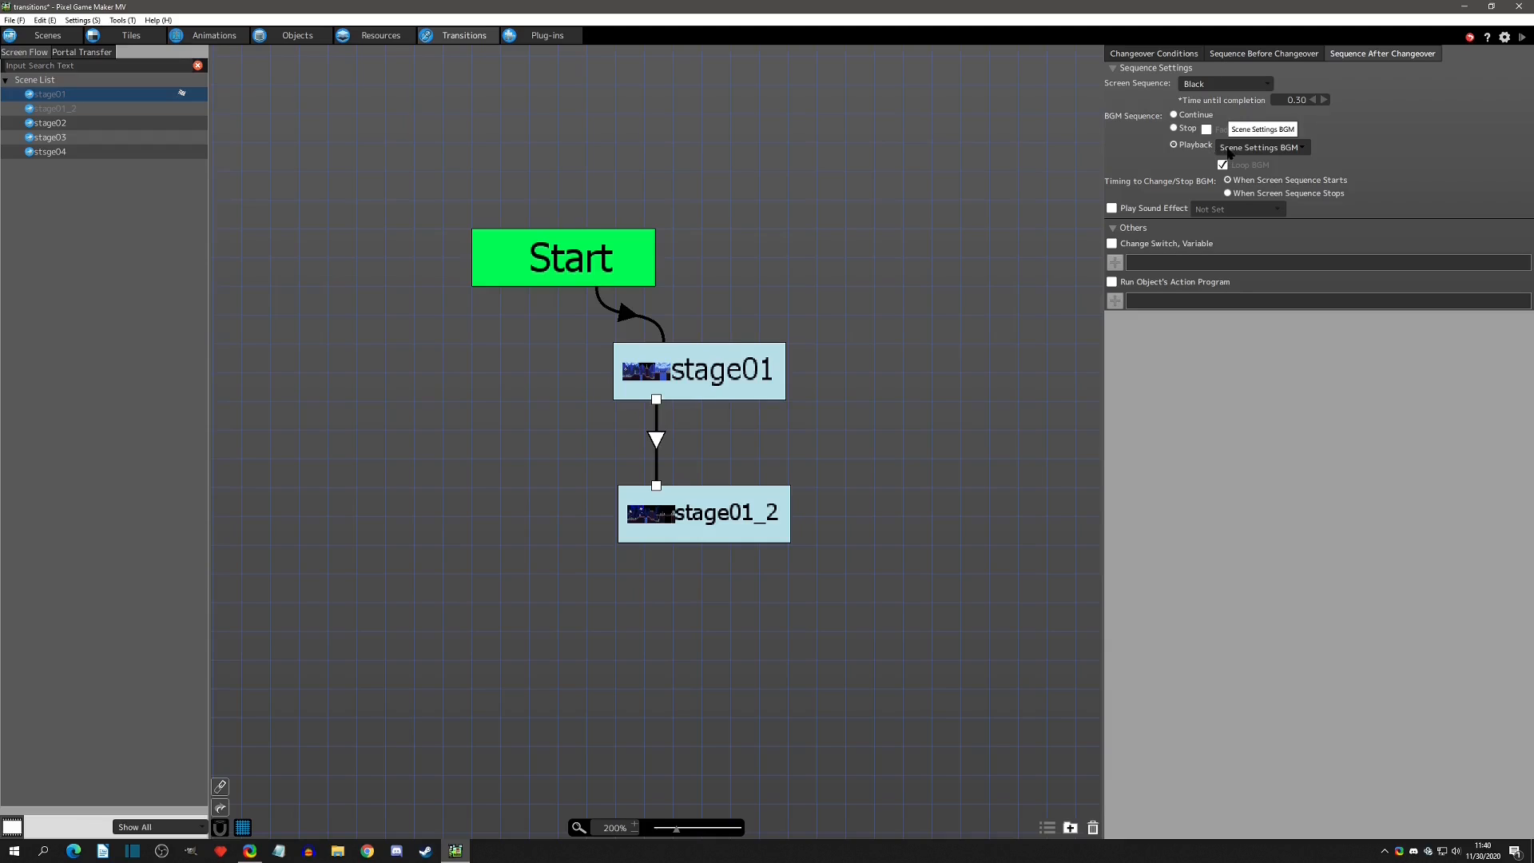
# Set the link's BGM sequence after changeover to Continue and test-play the transition
pyautogui.click(1203, 116)
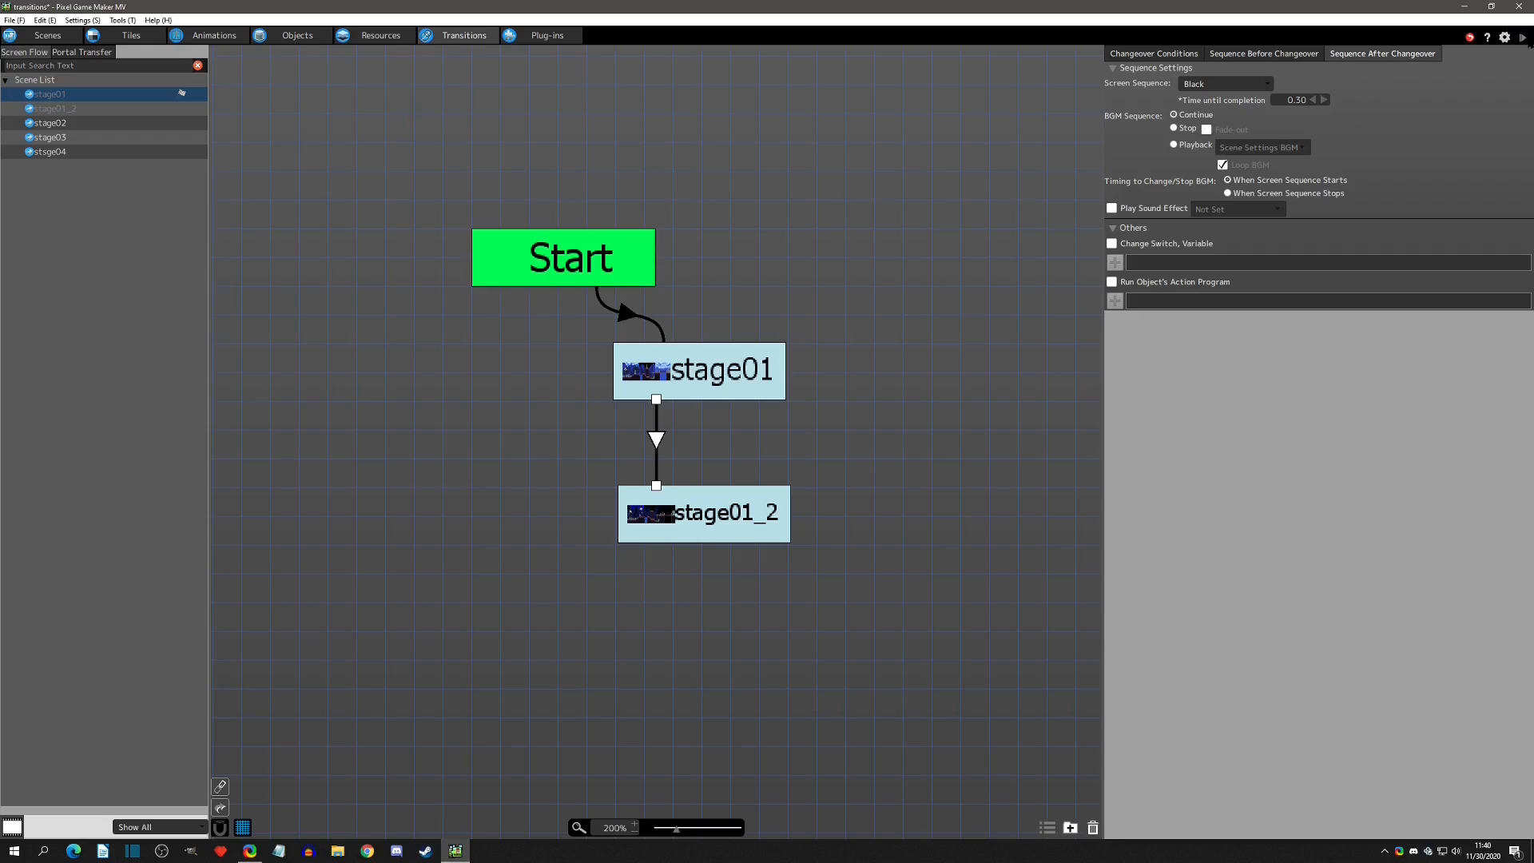
pyautogui.click(1524, 39)
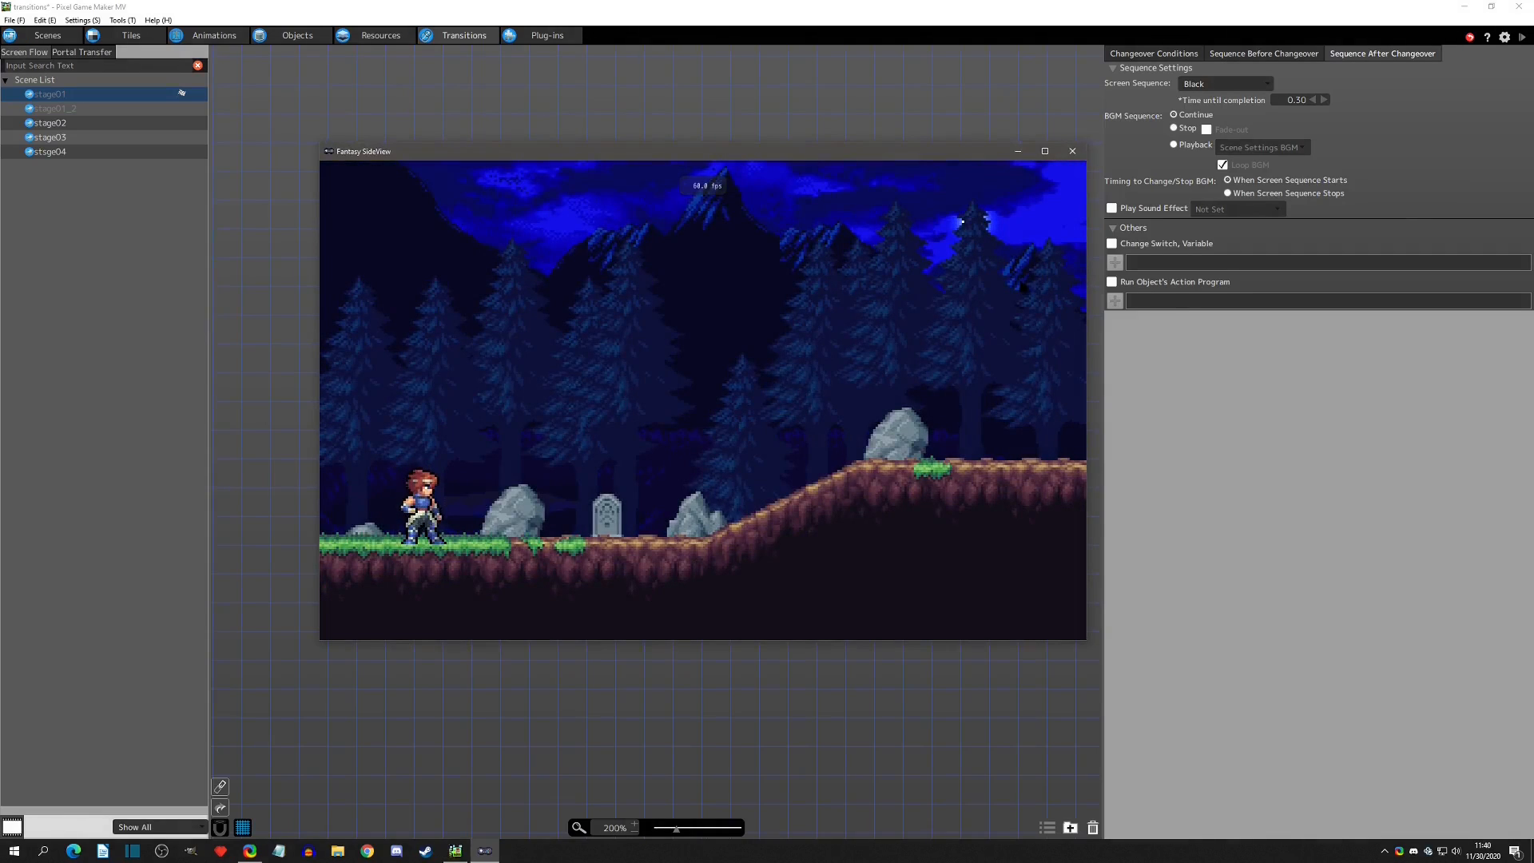
pyautogui.click(1072, 152)
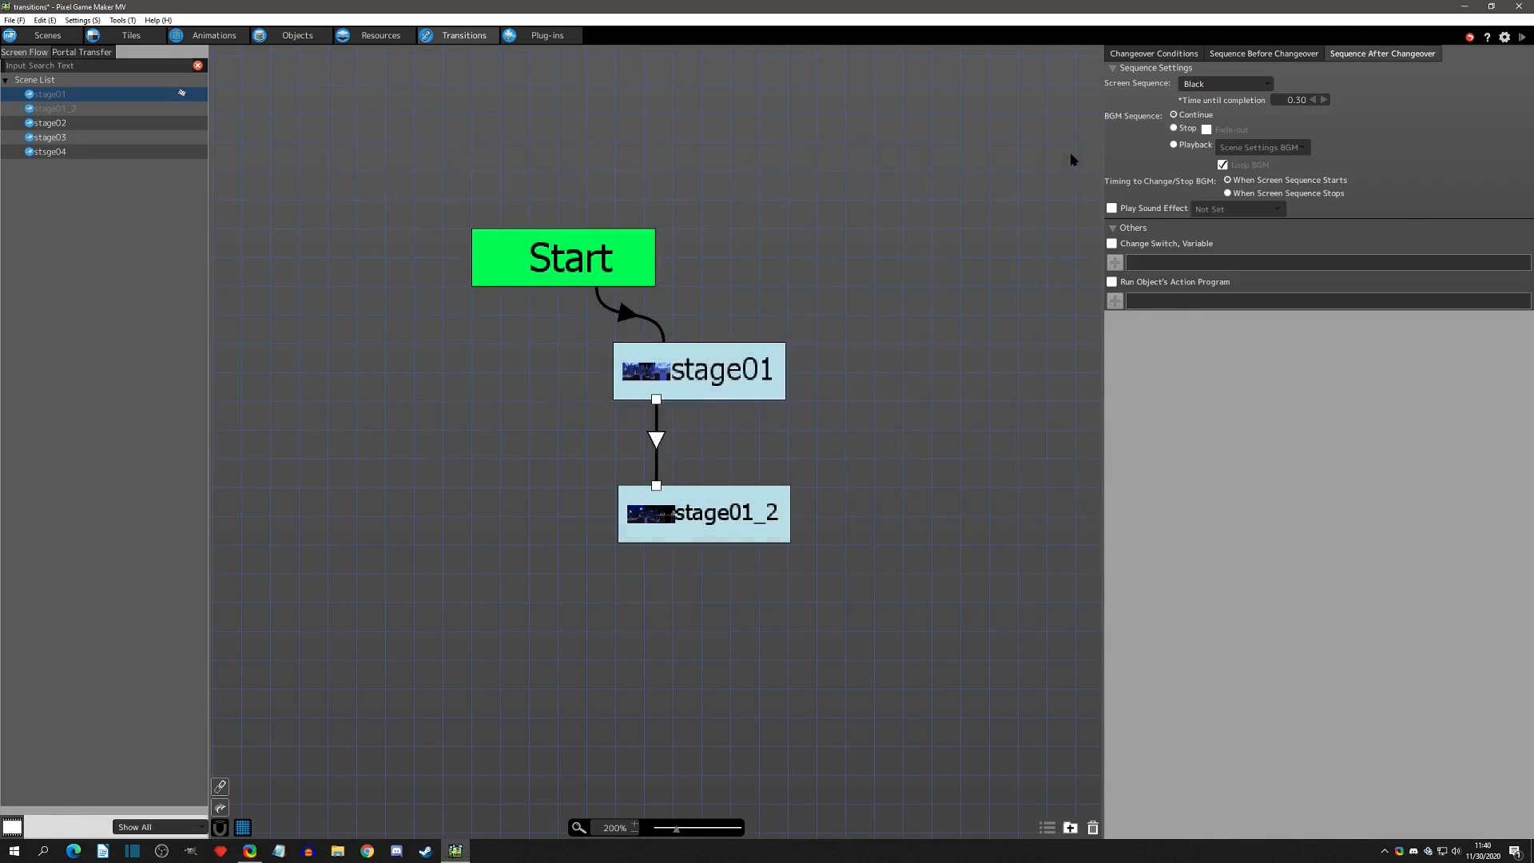
# Choose 001_Opening_sf1 from SF_BGM as the playback BGM before changeover, with Loop BGM disabled
pyautogui.click(1264, 54)
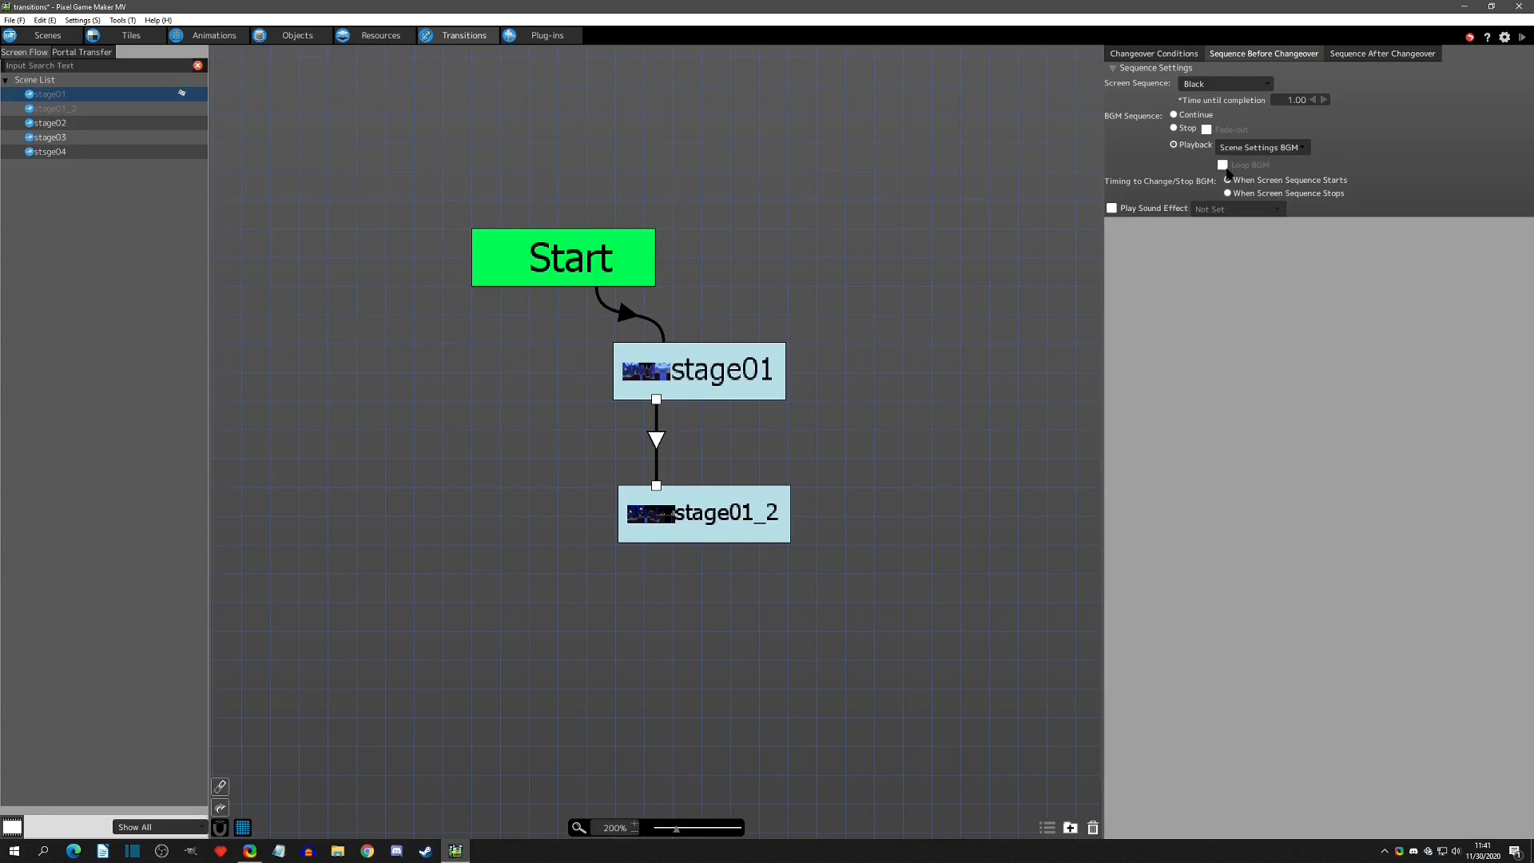
pyautogui.click(1259, 149)
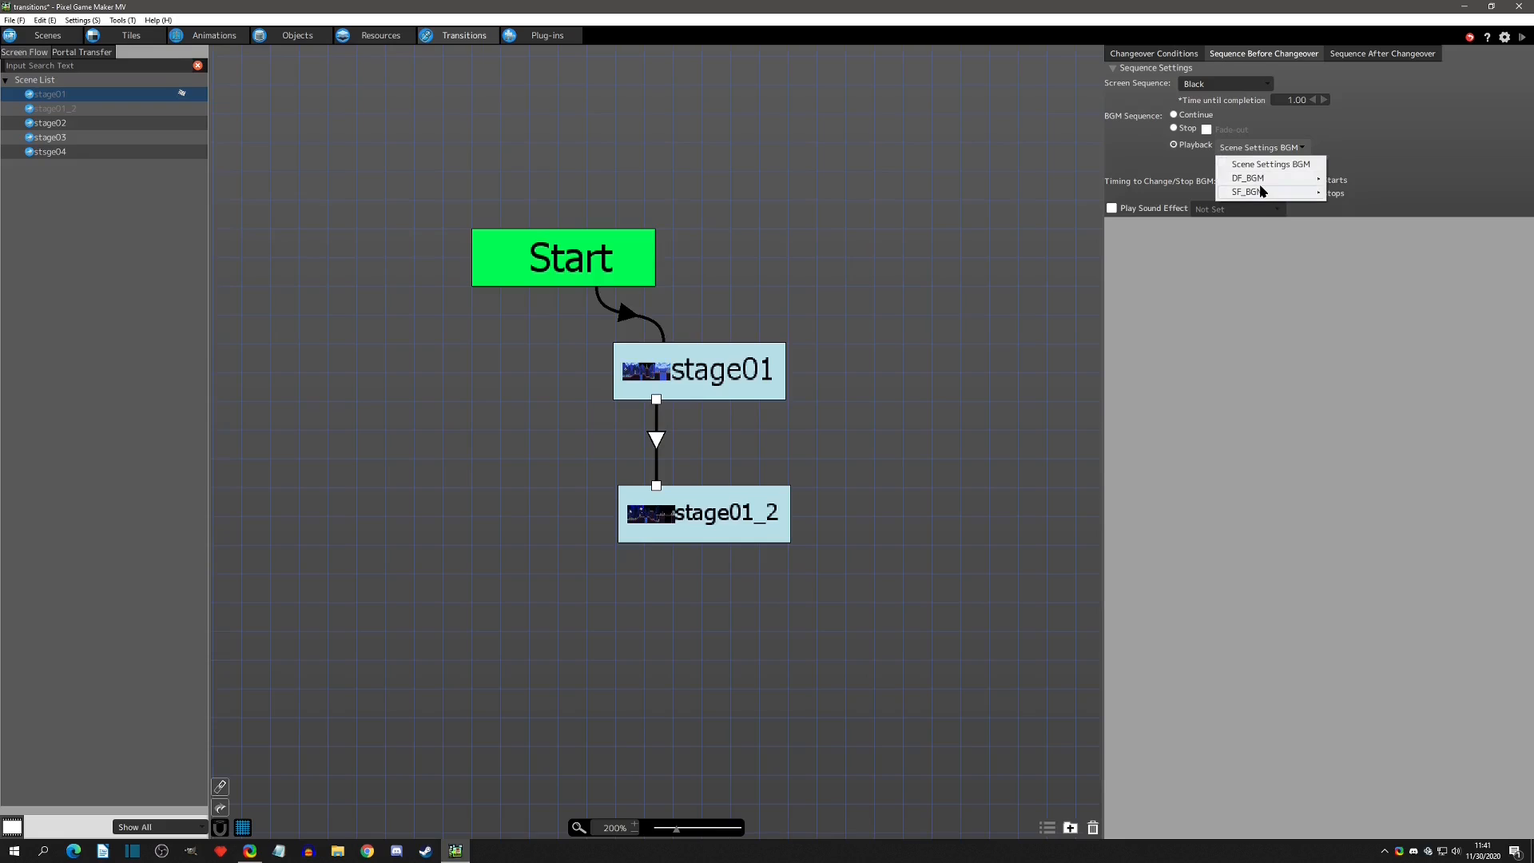
pyautogui.moveTo(1260, 192)
pyautogui.click(1358, 192)
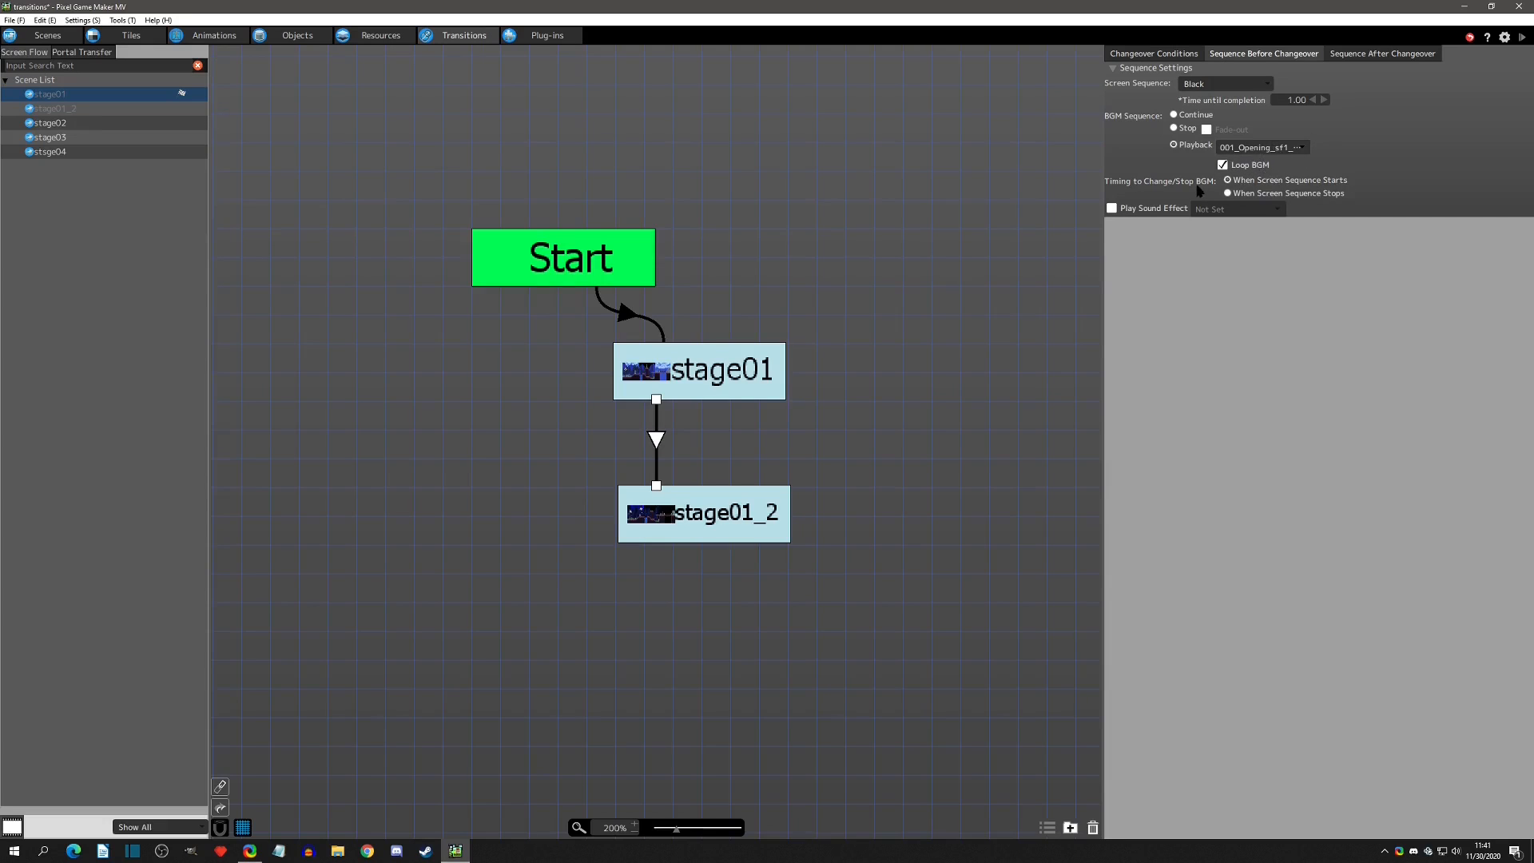
pyautogui.click(1221, 166)
# Set the link's BGM sequence before changeover to Continue and check the sequence settings after changeover
pyautogui.click(1189, 117)
pyautogui.click(1364, 54)
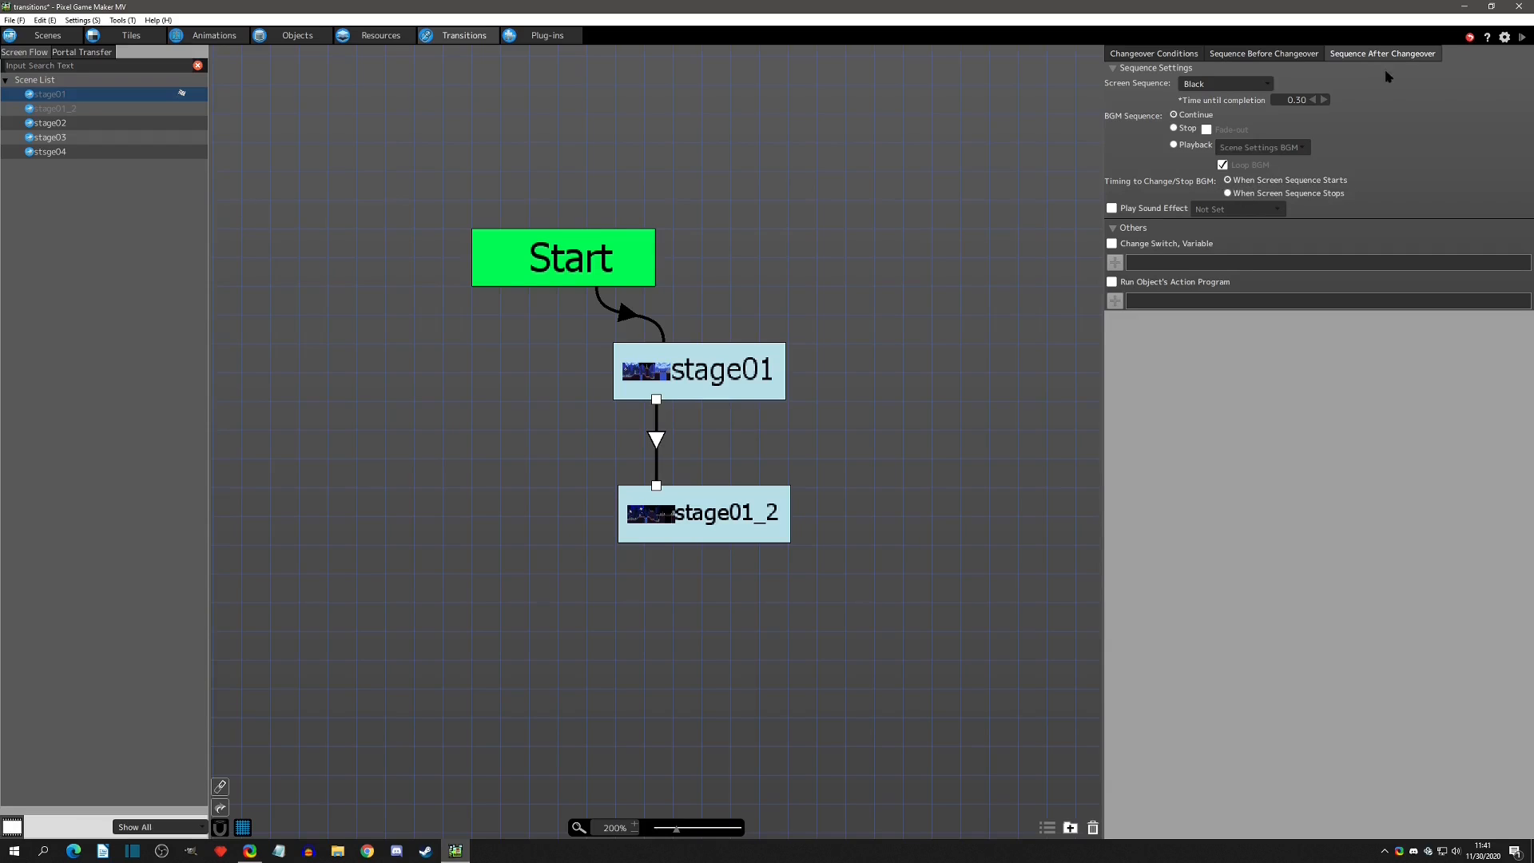
pyautogui.click(1290, 55)
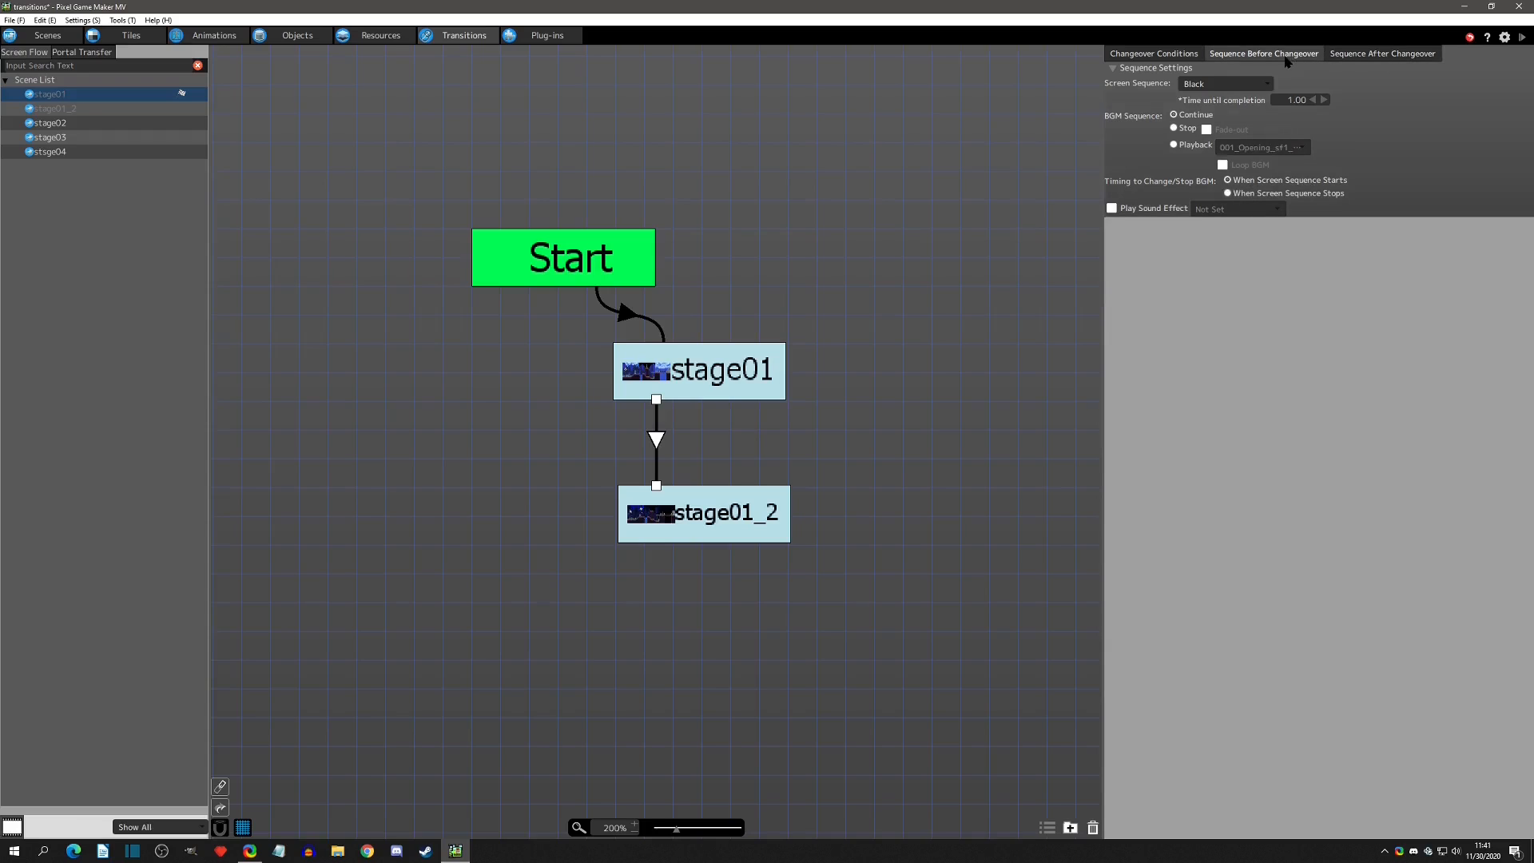
# Enable Play Sound Effect before changeover and choose the SE sound 050_Right1
pyautogui.click(1112, 208)
pyautogui.click(1235, 209)
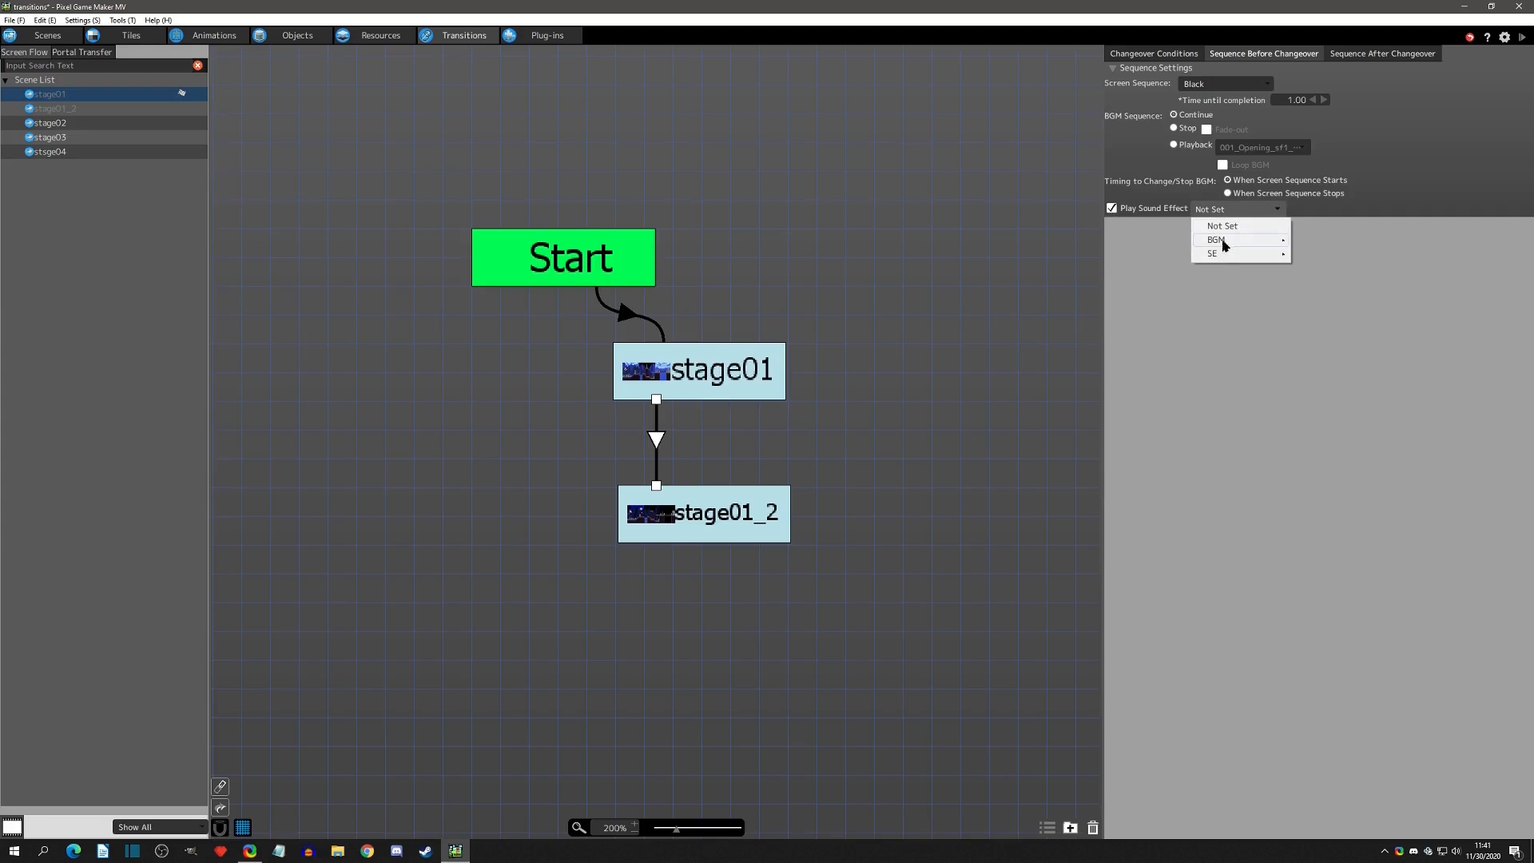
pyautogui.moveTo(1225, 254)
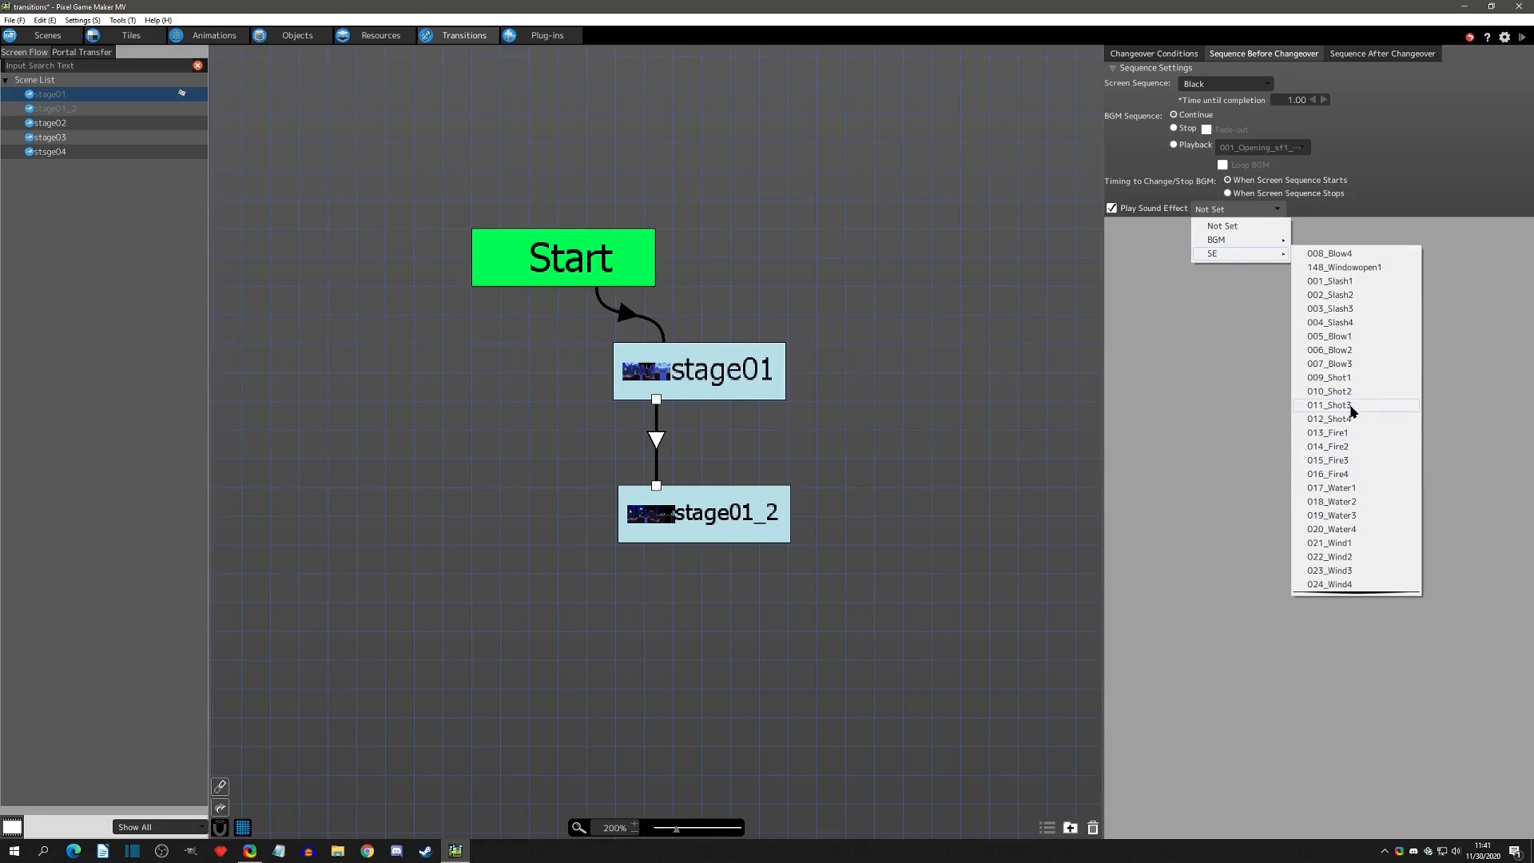
pyautogui.scroll(-7, 1357, 532)
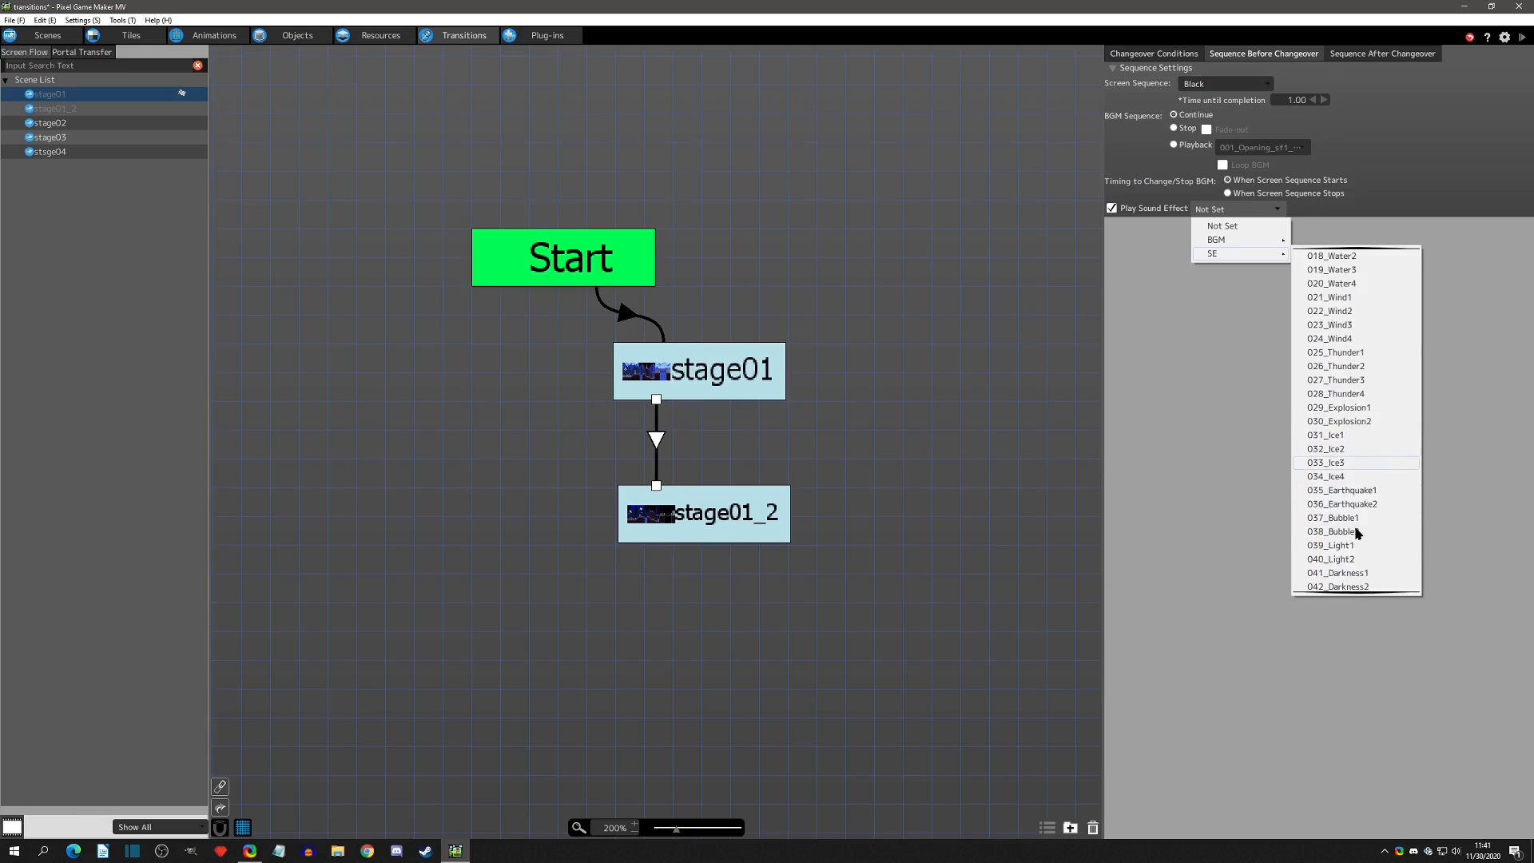
pyautogui.scroll(-4, 1357, 531)
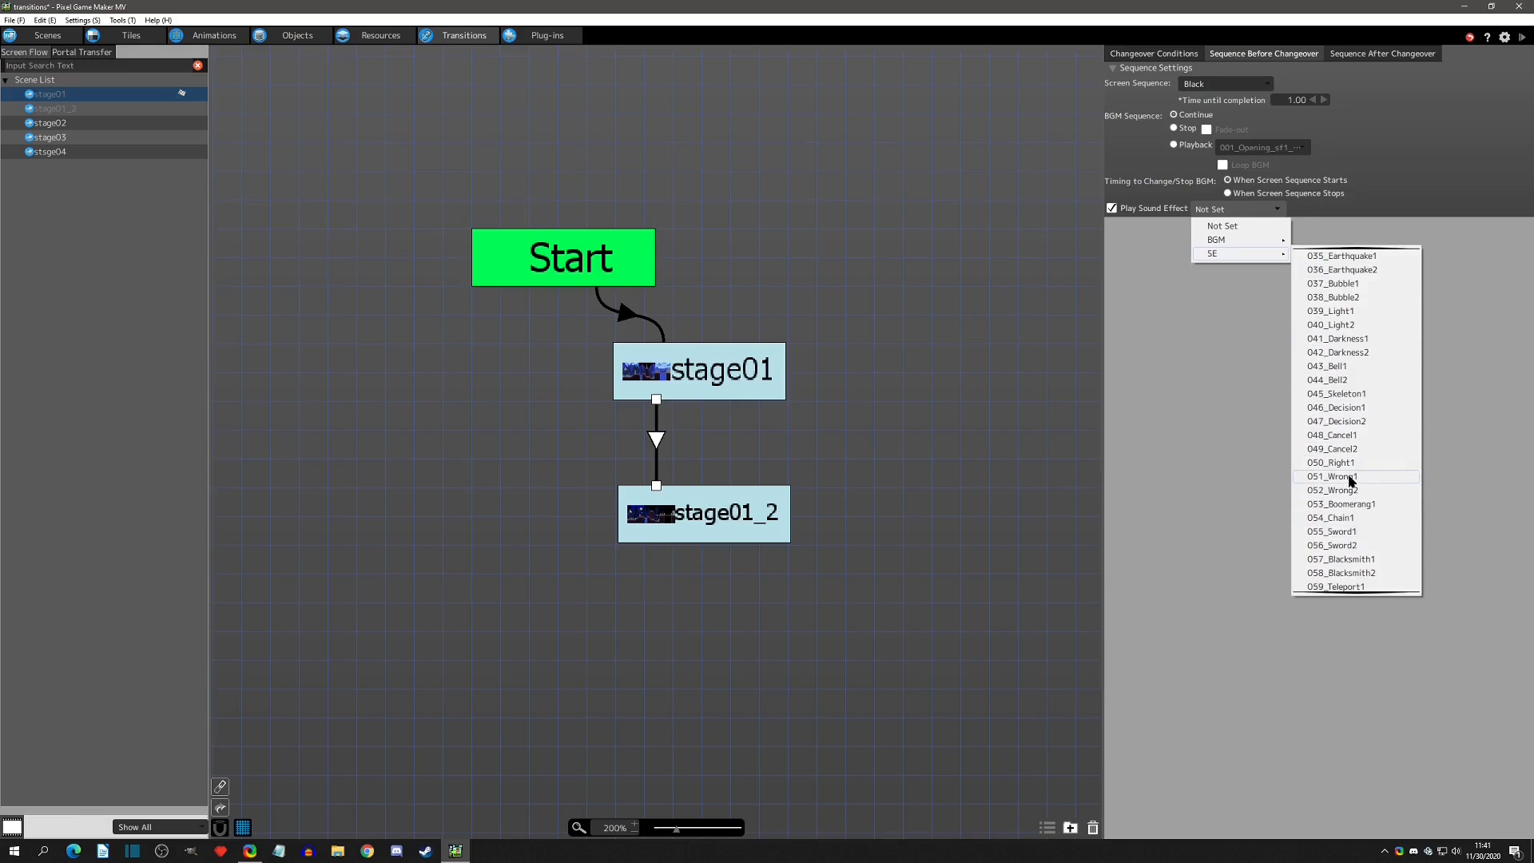
pyautogui.click(1331, 463)
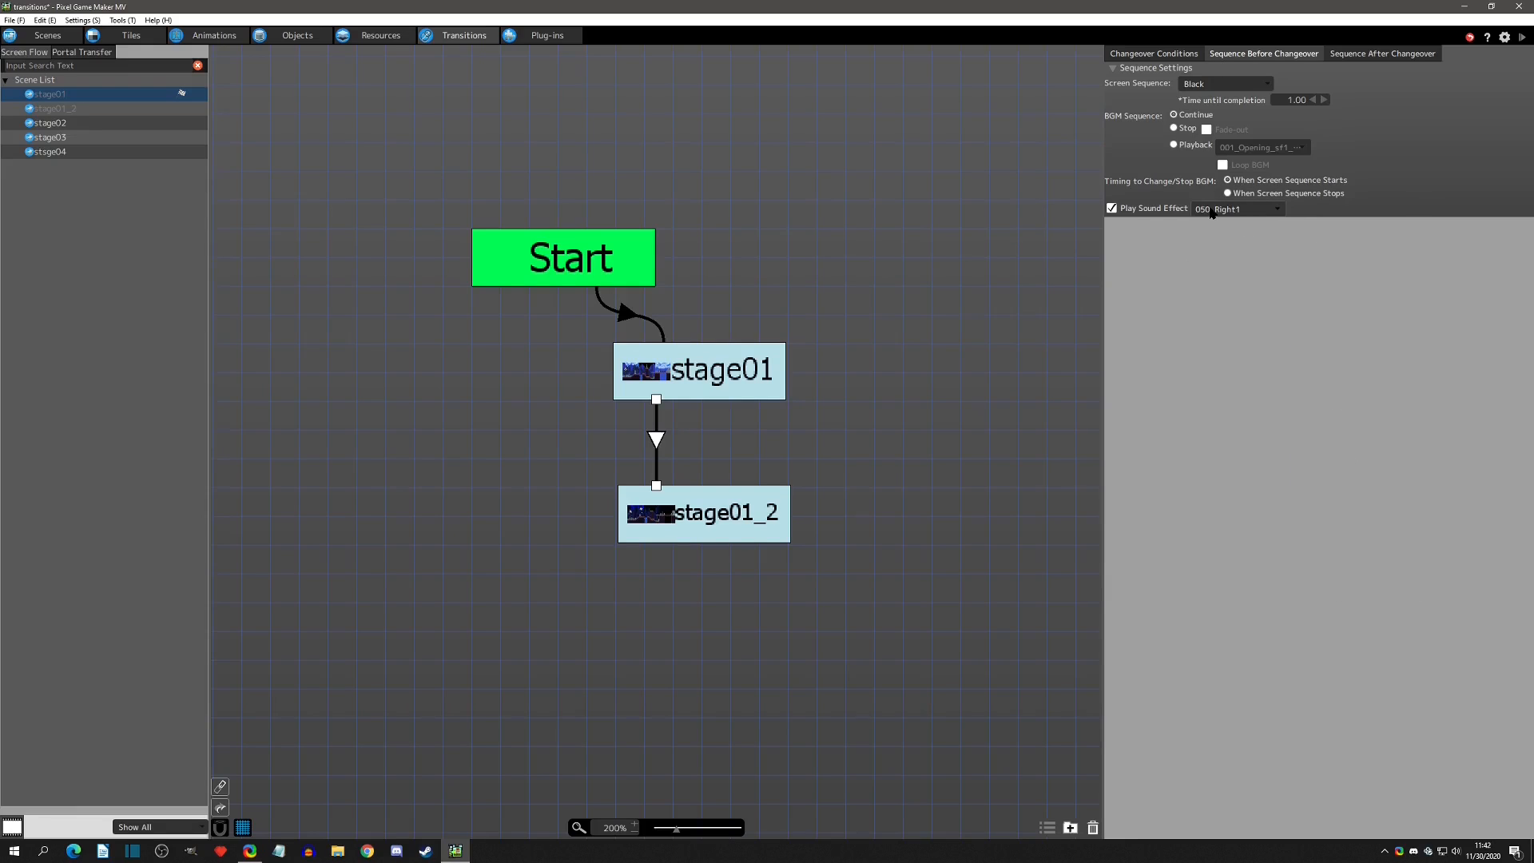
# Test-play the transition with the sound effect before changeover and look through the SE sounds available for it
pyautogui.click(1521, 37)
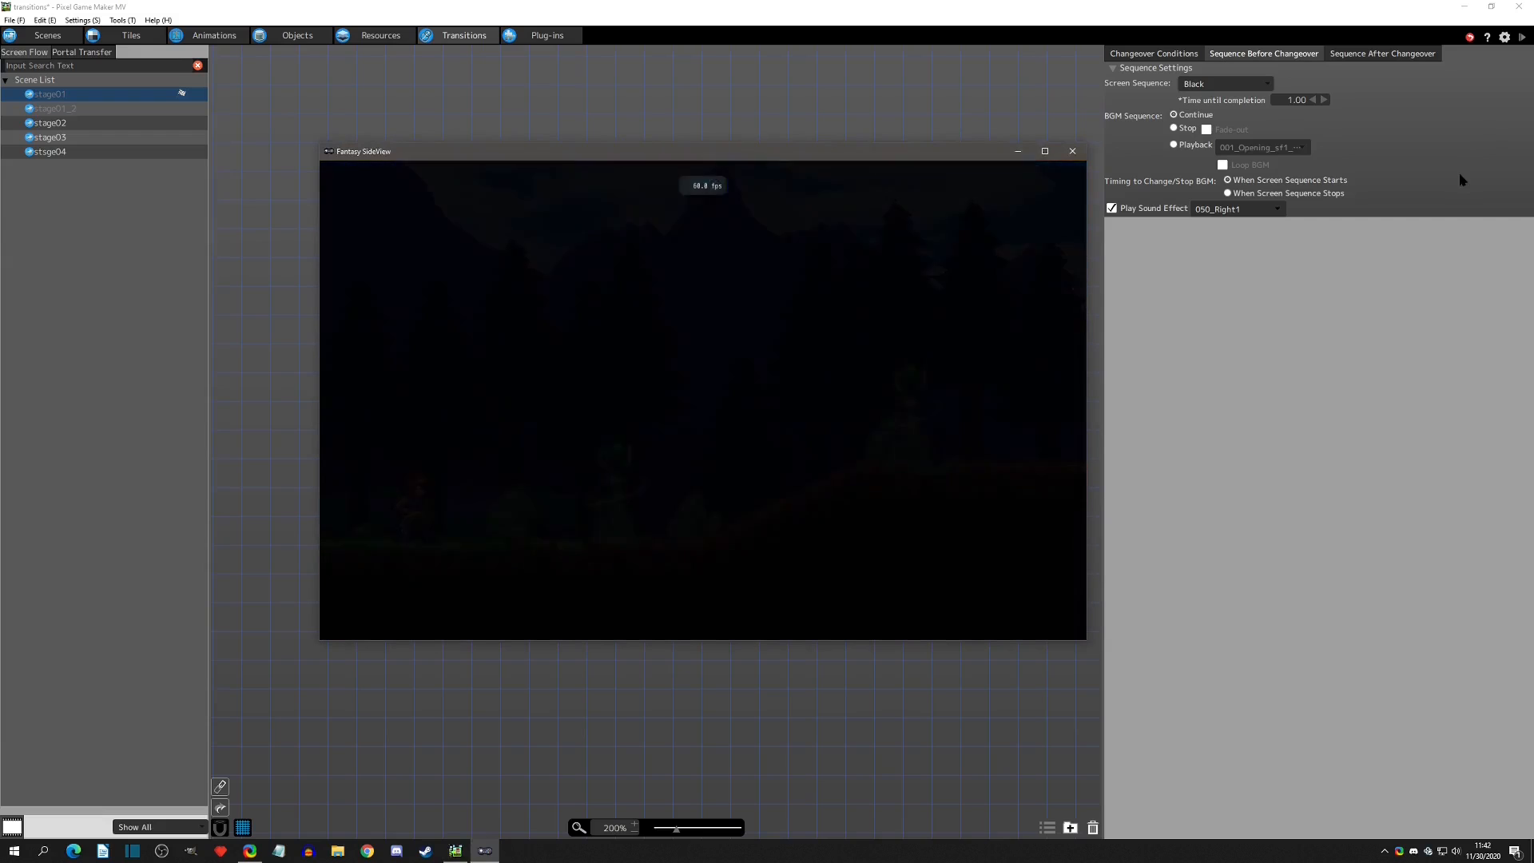
pyautogui.click(1072, 151)
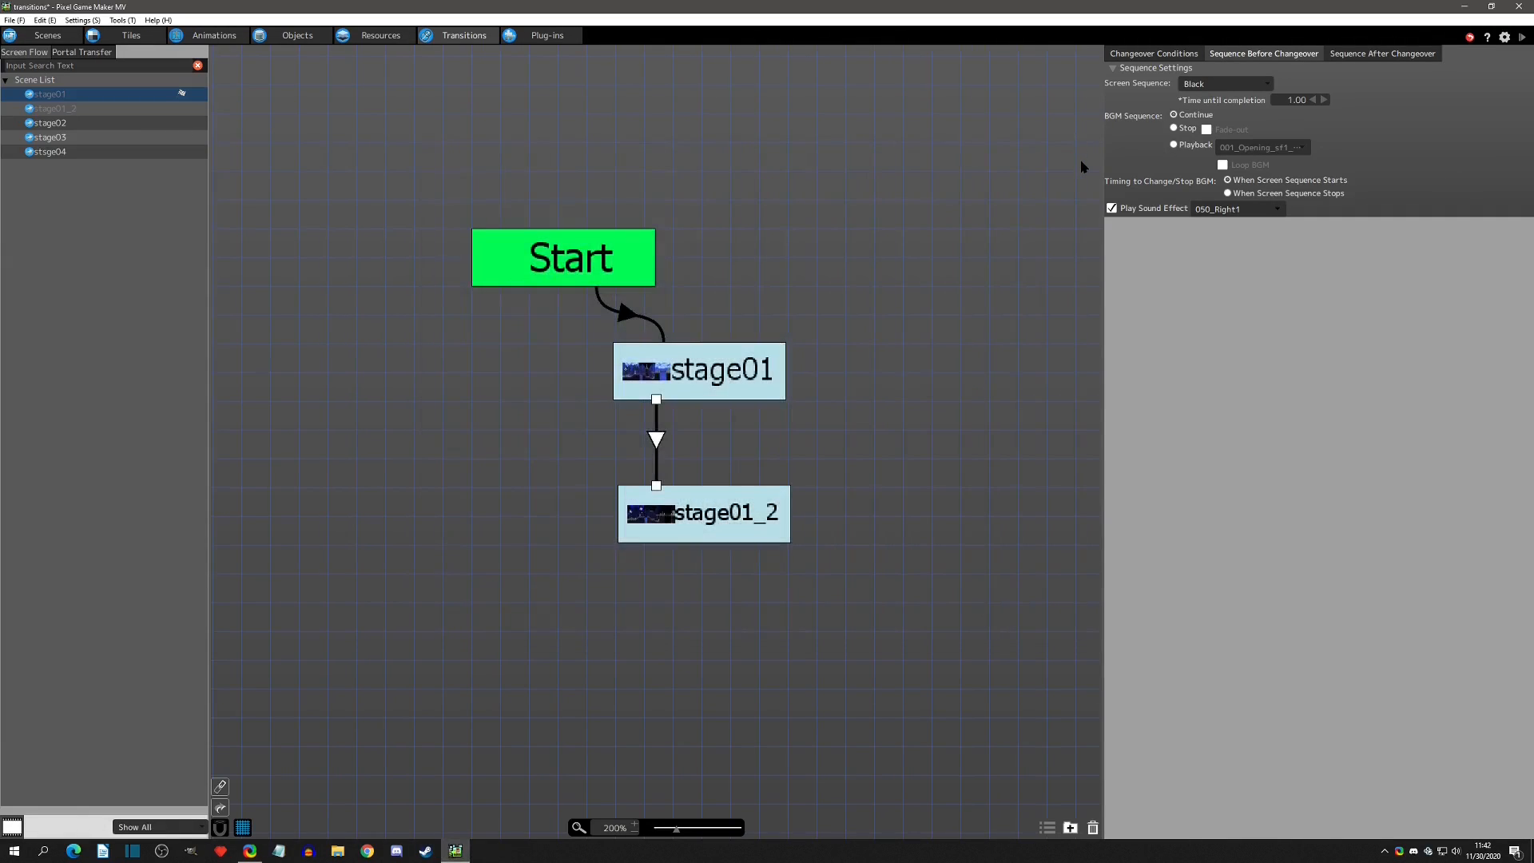
pyautogui.click(1235, 209)
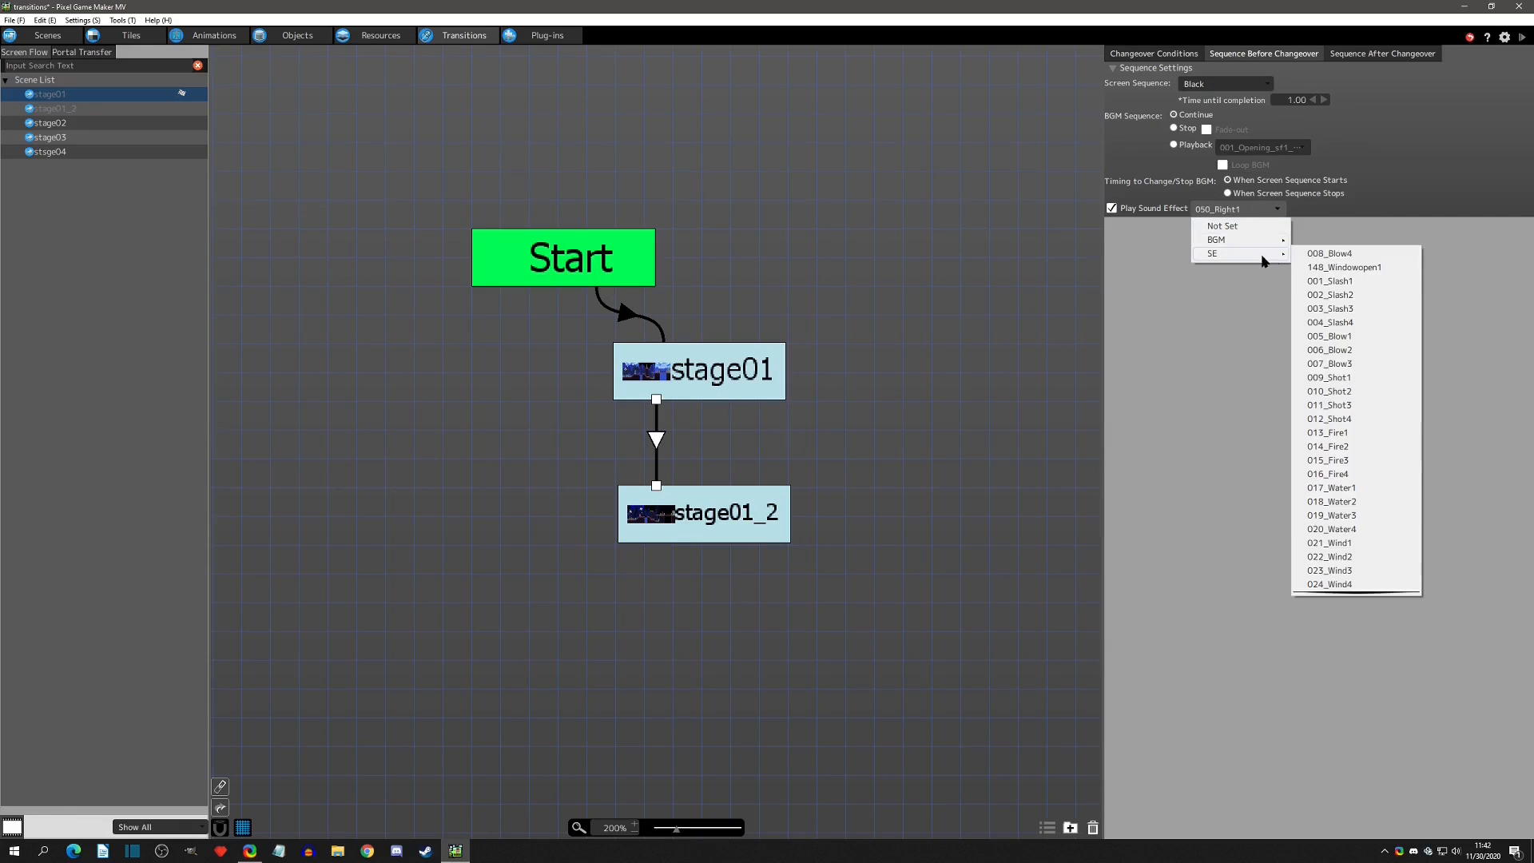
pyautogui.click(1387, 191)
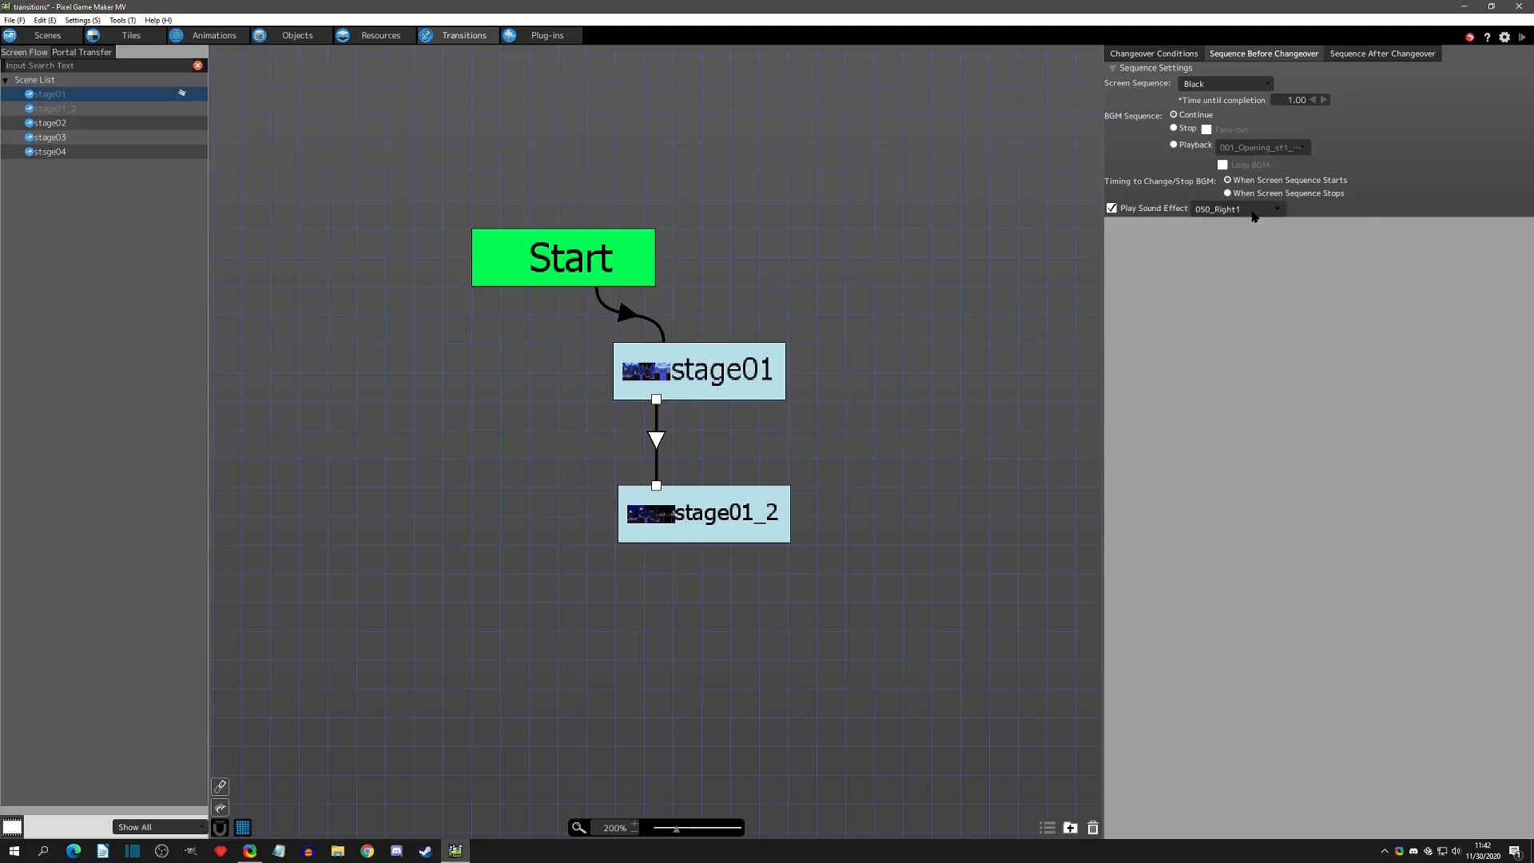
# Find 050_Right1 in the SE folder of the sound effect resources and open its settings
pyautogui.click(379, 37)
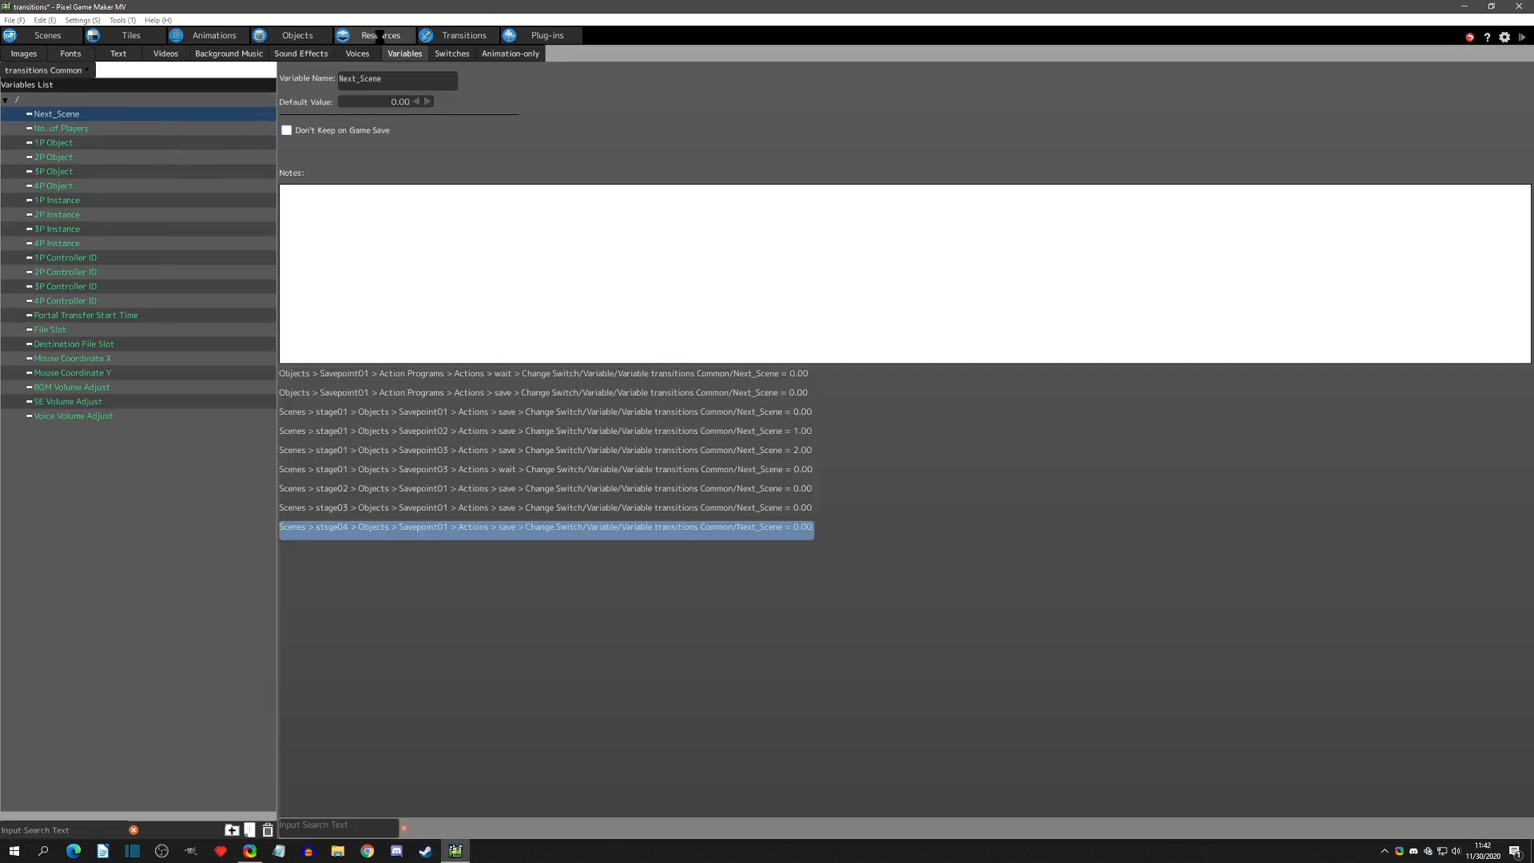
pyautogui.click(302, 53)
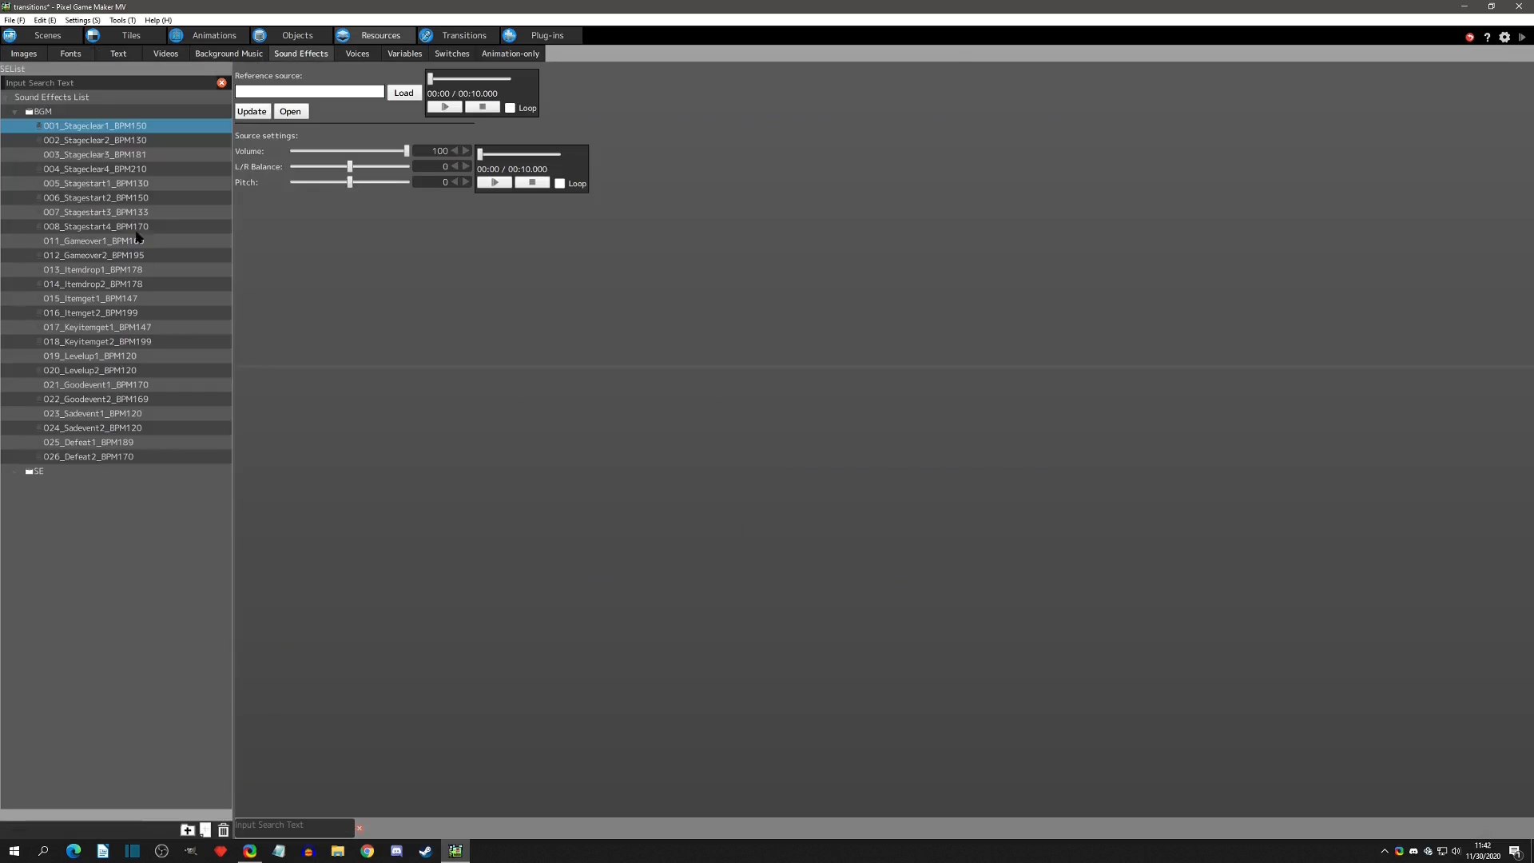
pyautogui.click(15, 475)
pyautogui.scroll(-5, 99, 640)
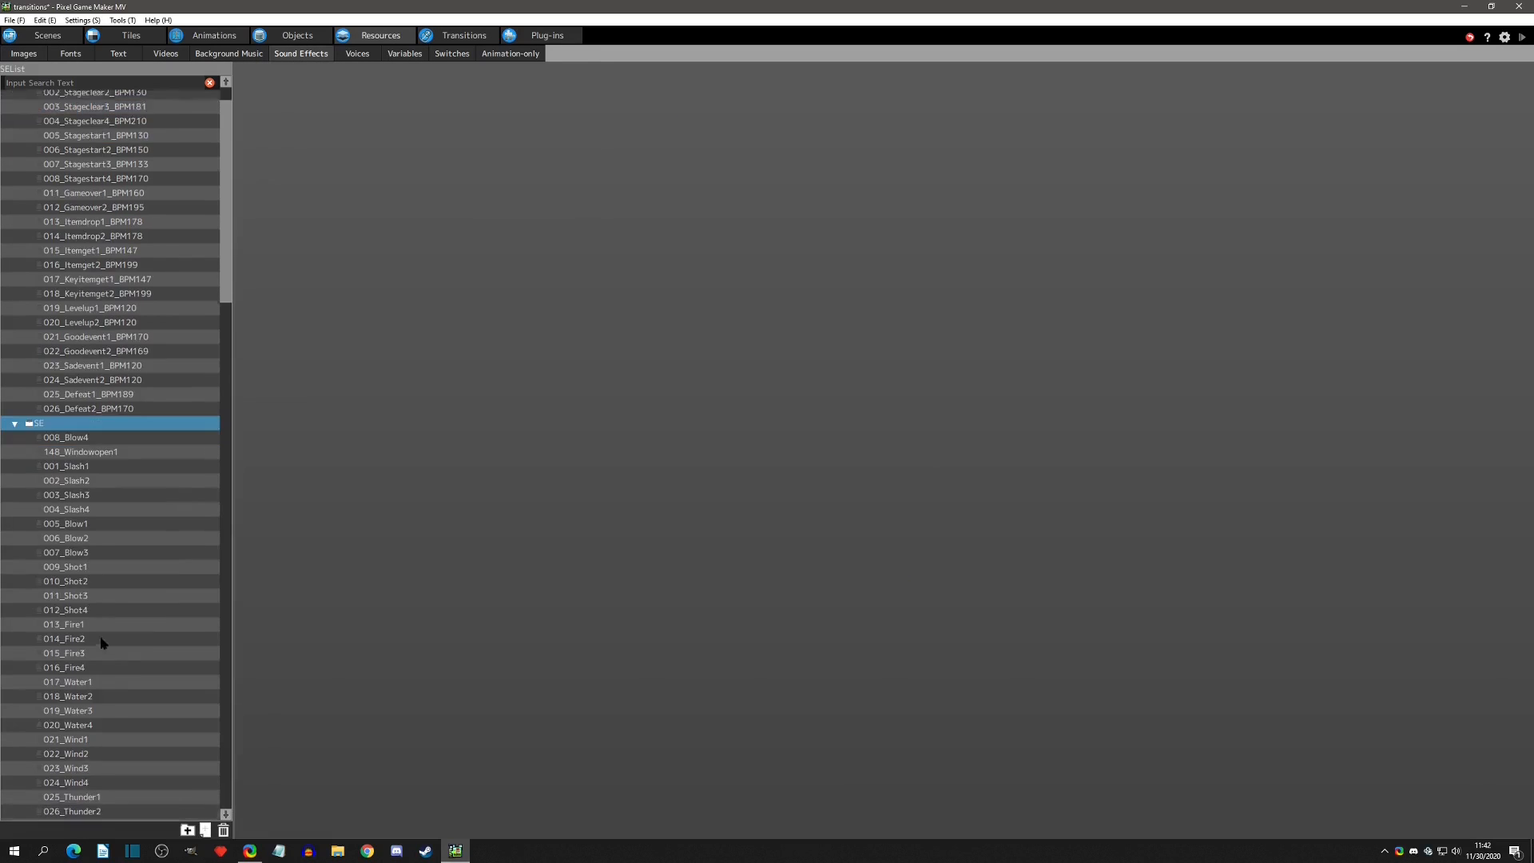
pyautogui.scroll(-5, 101, 658)
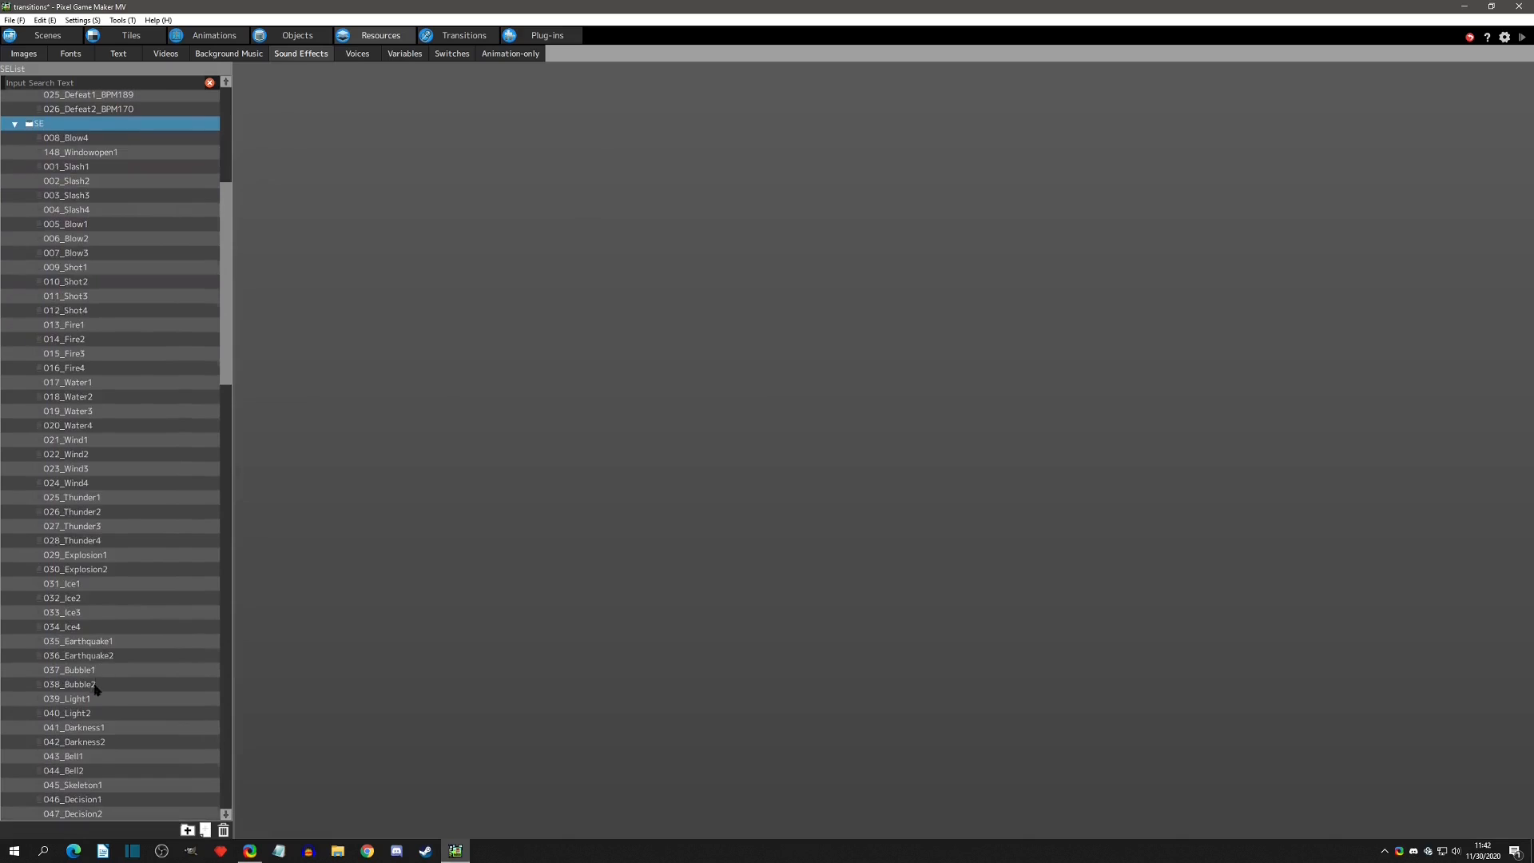
pyautogui.click(88, 735)
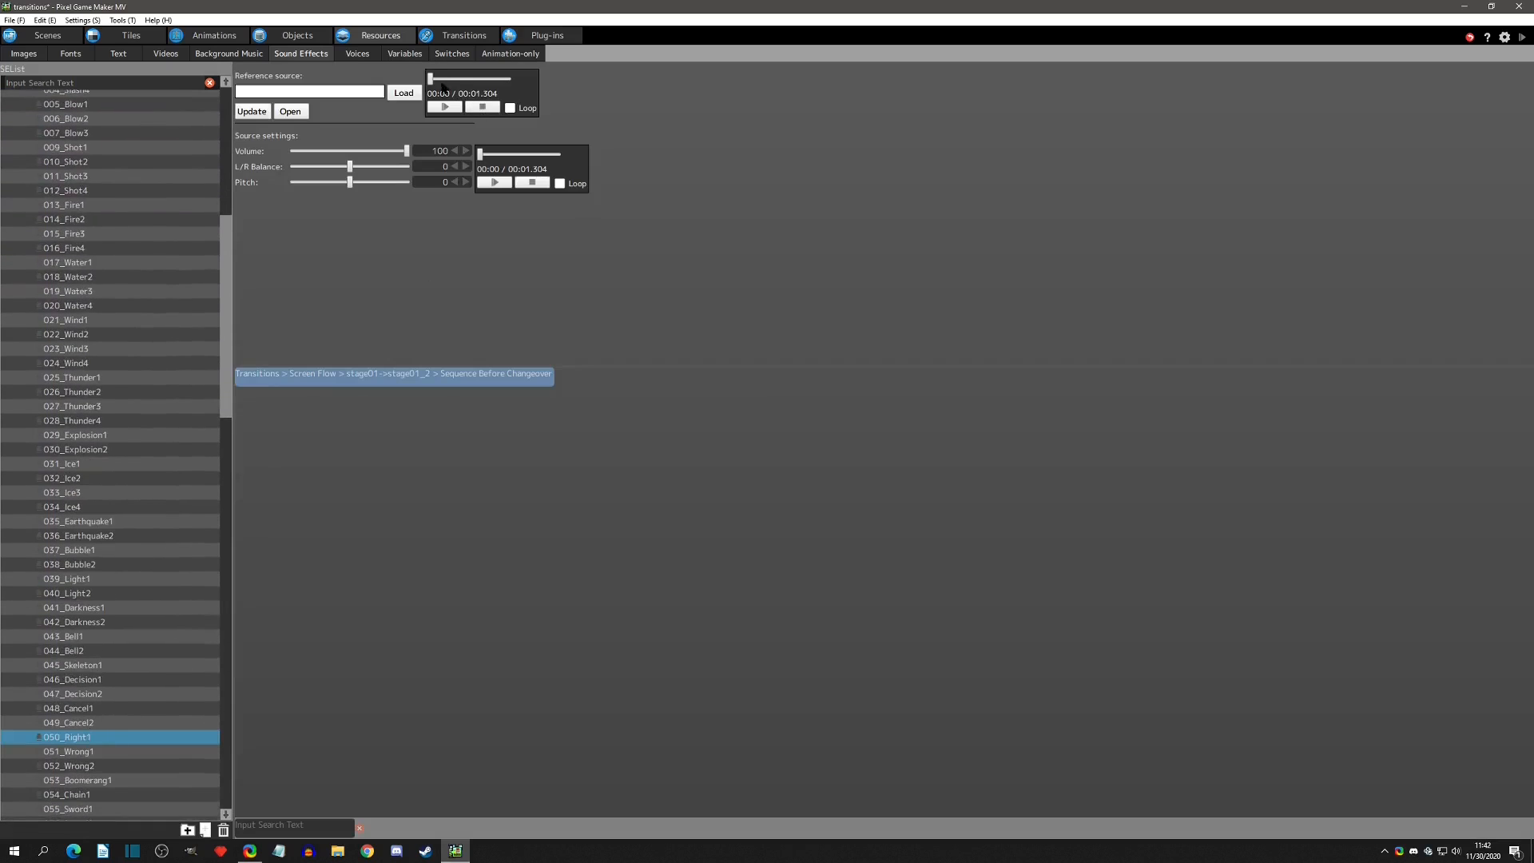
# Try the 050_Right1 sound effect at volume 20 in a test play and return its volume to 100
pyautogui.moveTo(406, 152); pyautogui.dragTo(315, 152)
pyautogui.click(1522, 38)
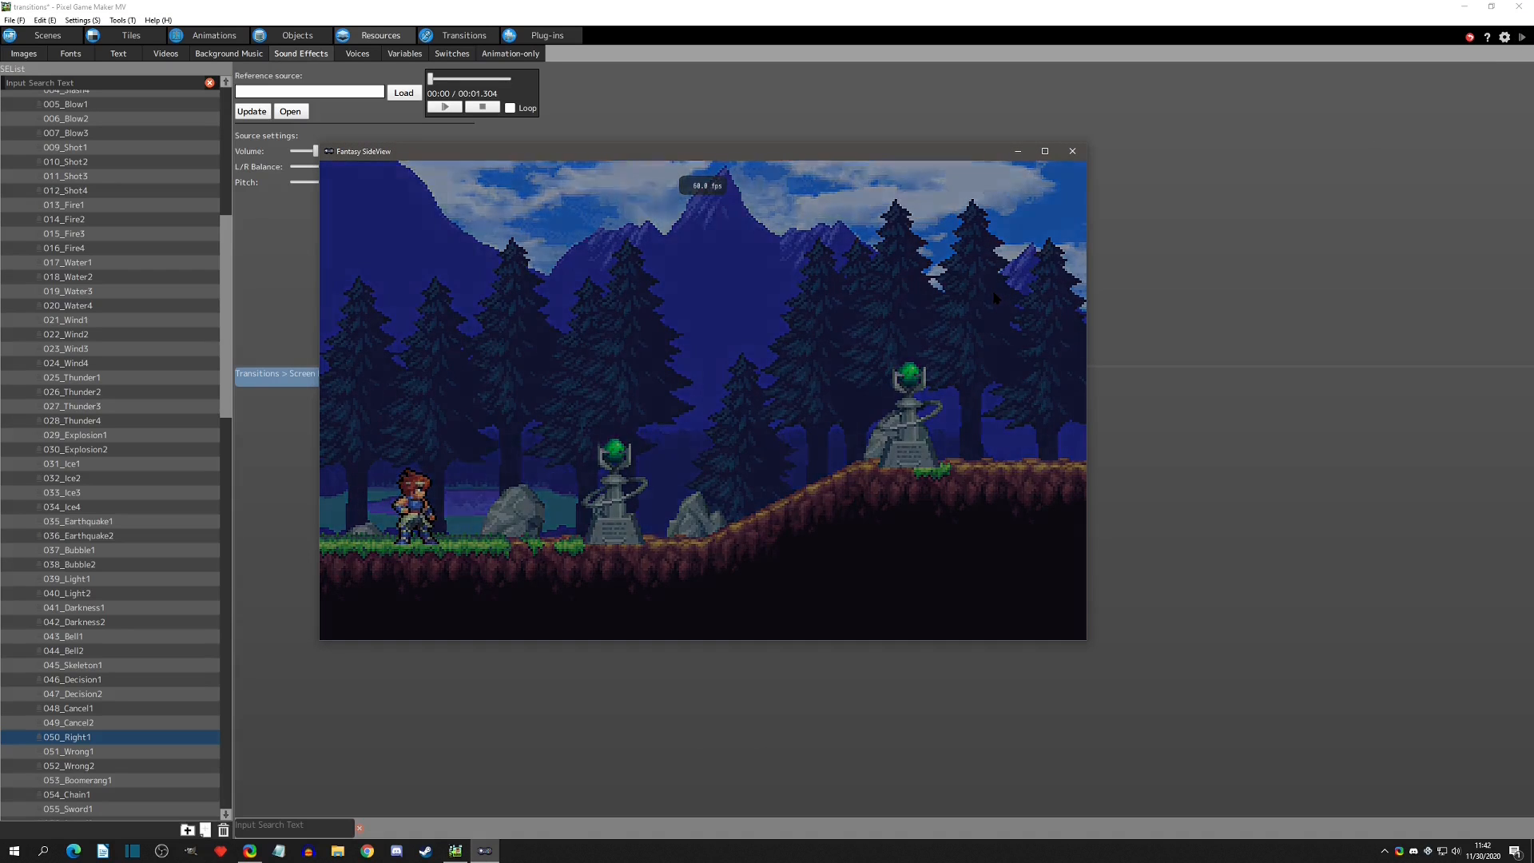
pyautogui.click(1072, 151)
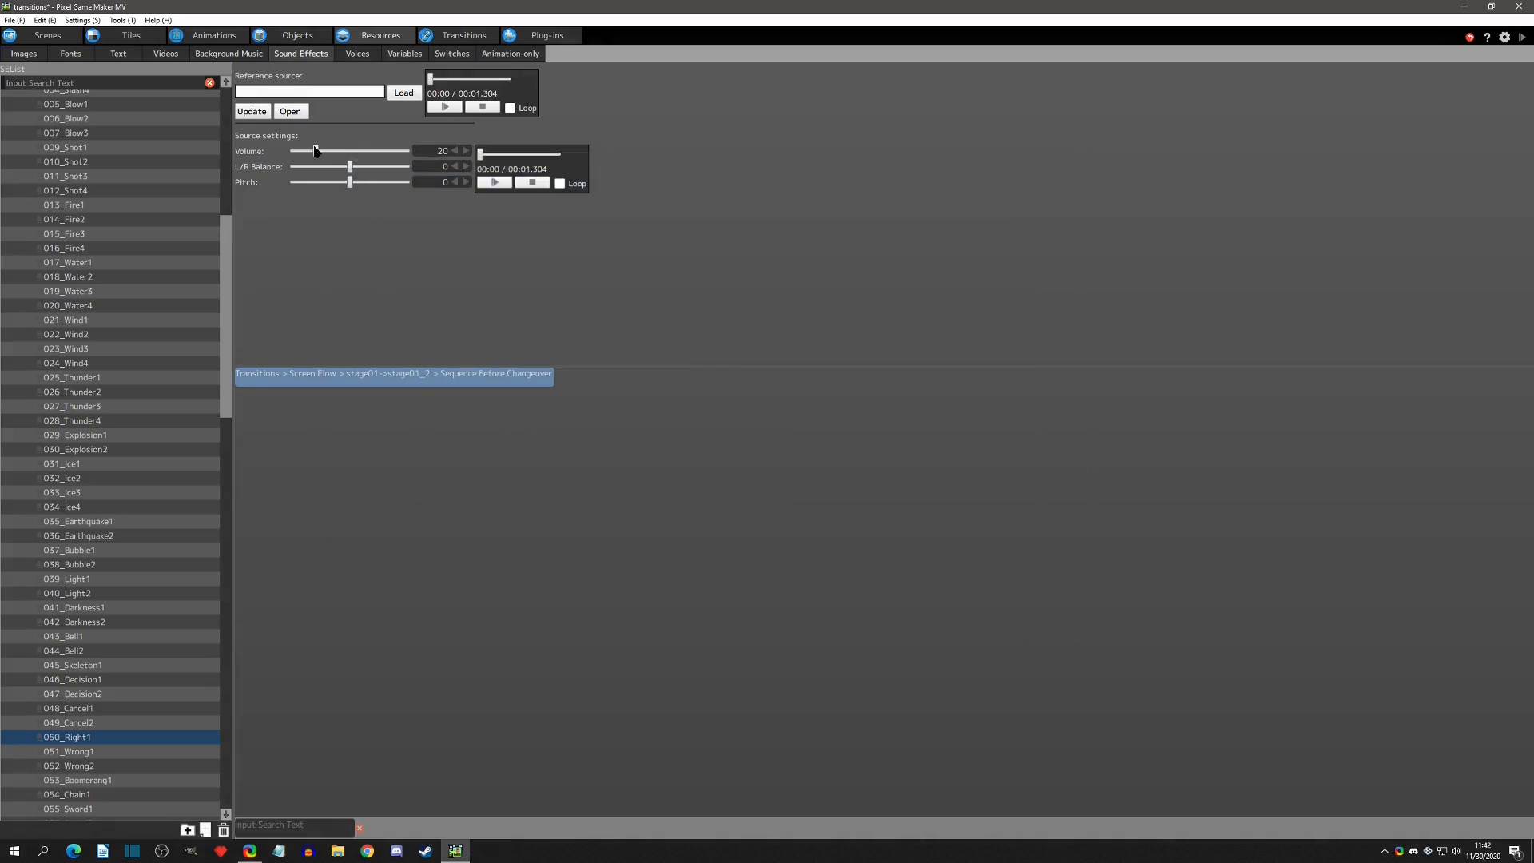
pyautogui.moveTo(316, 151); pyautogui.dragTo(407, 151)
# Reopen the stage01 to stage01_2 link and examine its settings after changeover, leaving Run Object's Action Program disabled
pyautogui.click(461, 35)
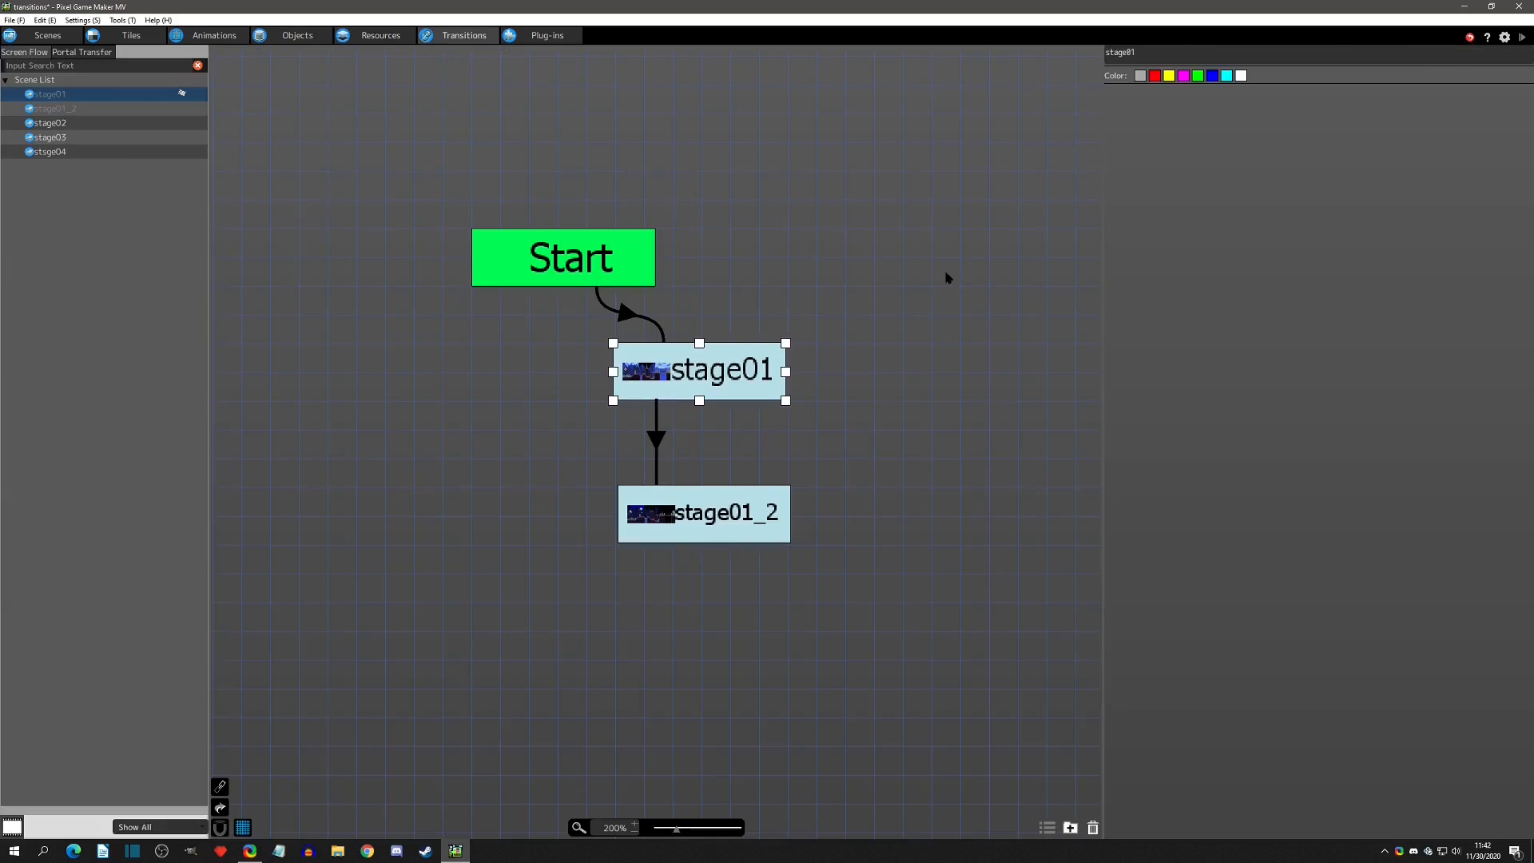
pyautogui.click(656, 439)
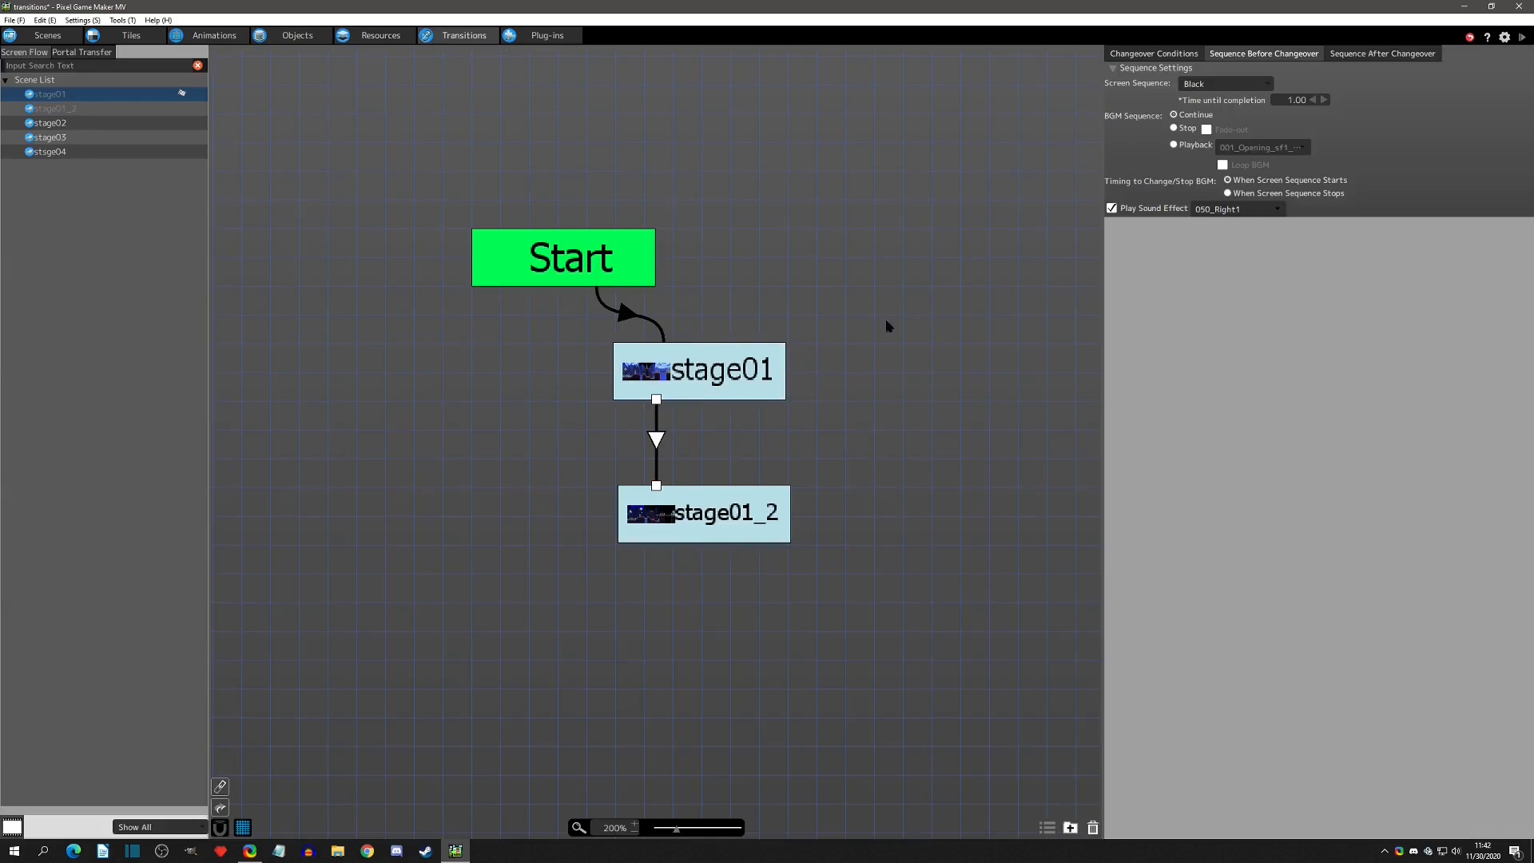
pyautogui.click(1368, 53)
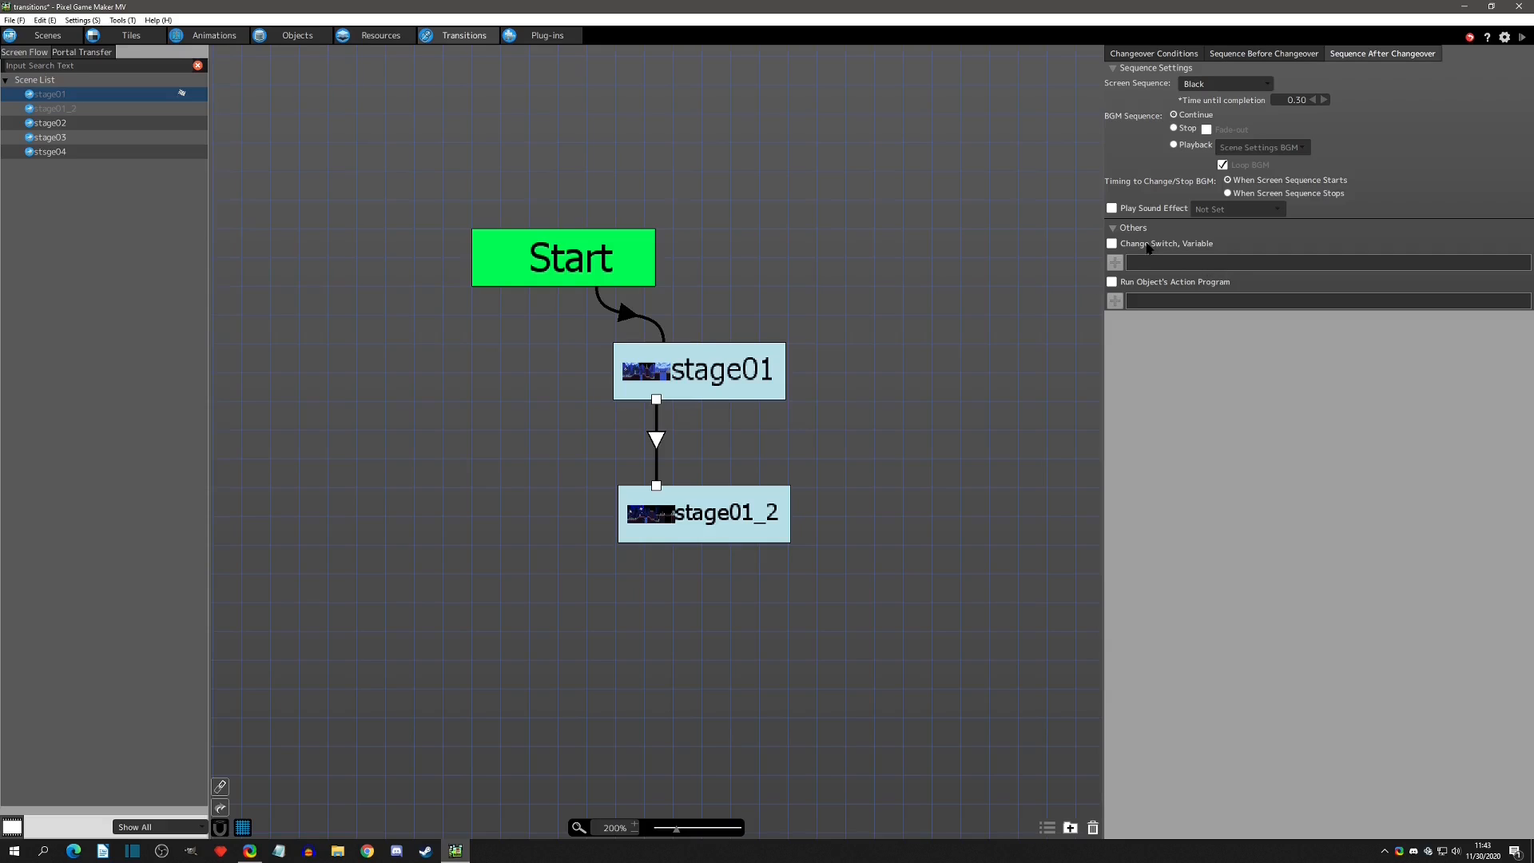
pyautogui.click(1139, 283)
pyautogui.click(1112, 282)
# Enable Change Switch, Variable after changeover and add an assignment turning the transitions Common switch Can_Teleport ON
pyautogui.click(1111, 244)
pyautogui.click(1116, 262)
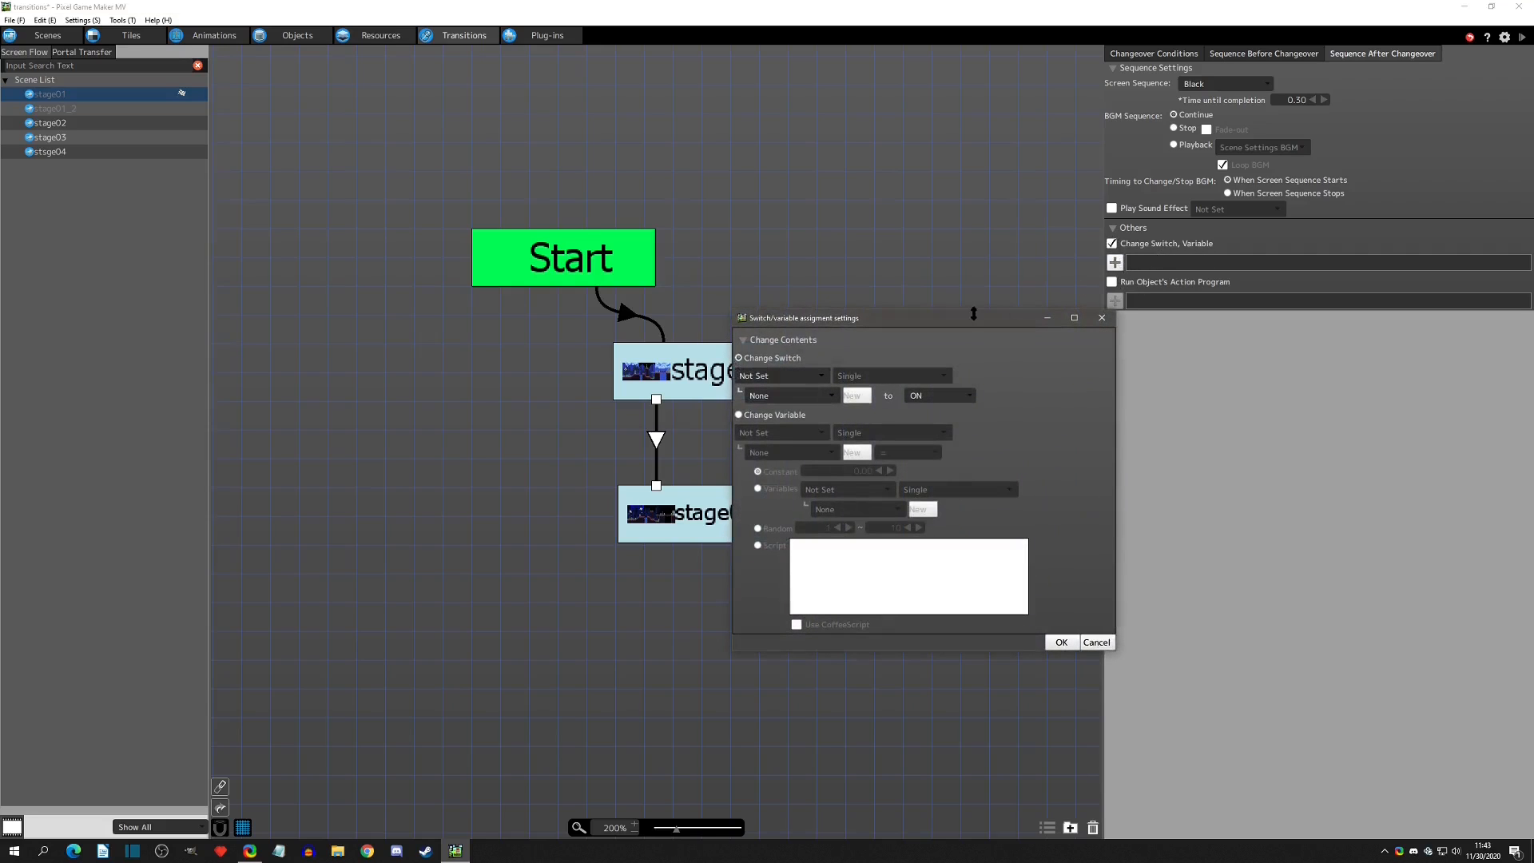
pyautogui.moveTo(973, 314); pyautogui.dragTo(895, 240)
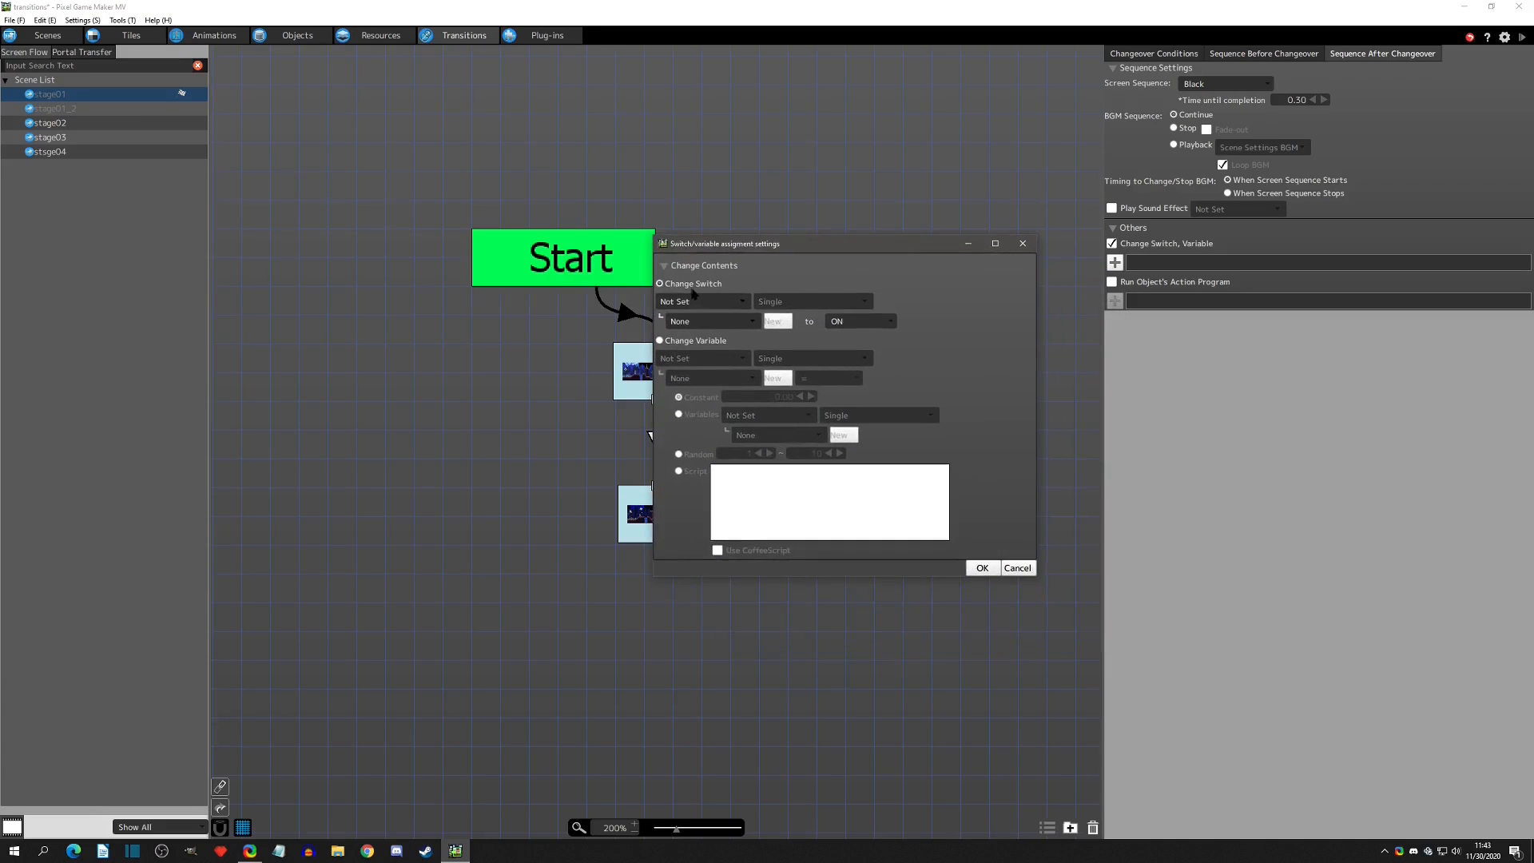
pyautogui.click(711, 304)
pyautogui.click(715, 326)
pyautogui.click(724, 320)
pyautogui.click(718, 352)
pyautogui.click(982, 568)
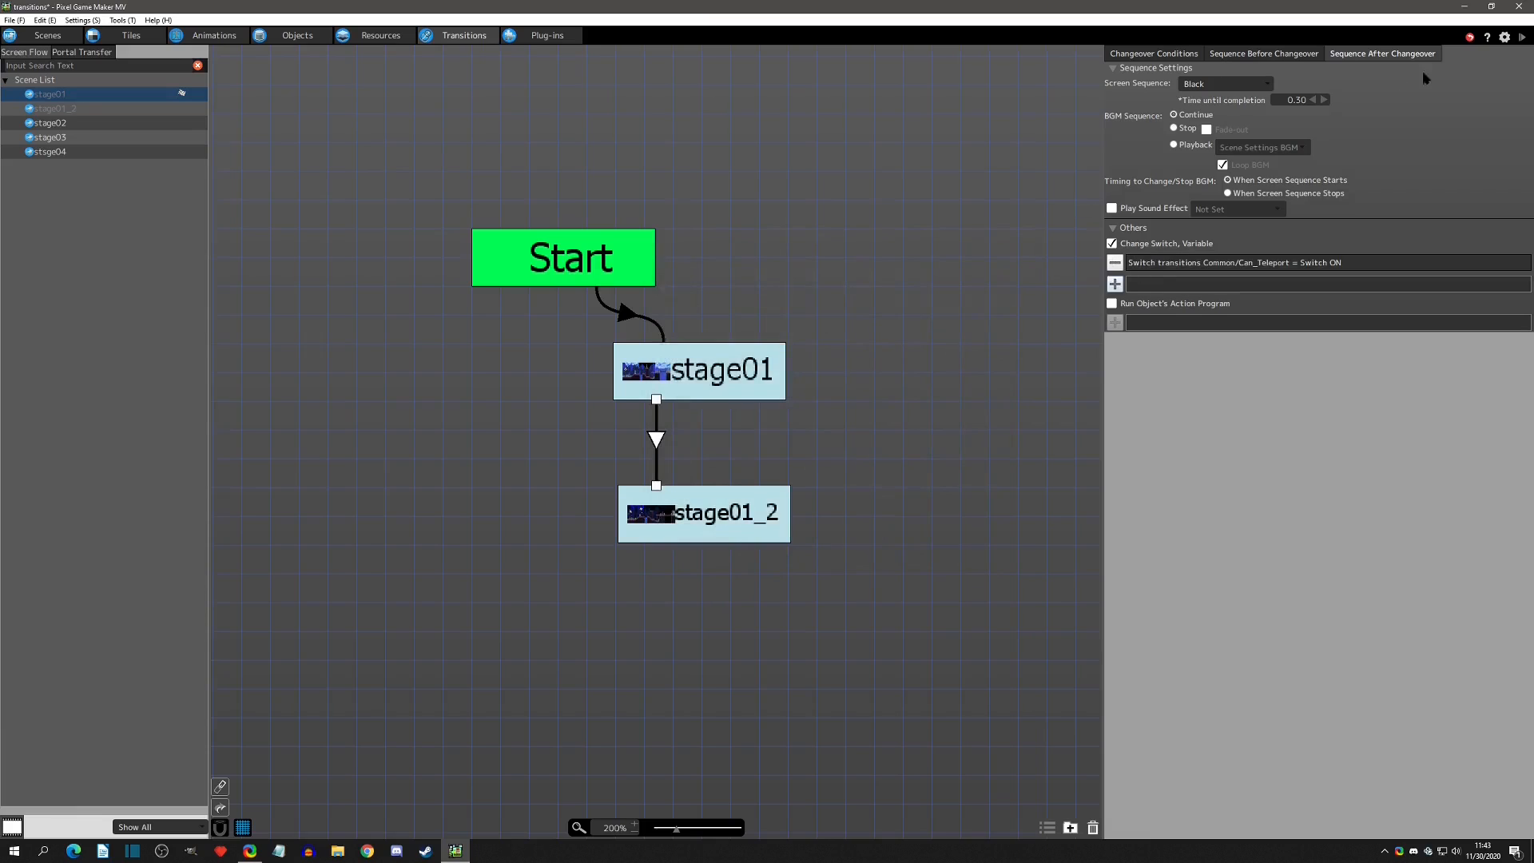
# Add a second assignment after changeover that sets the transitions Common variable Next_Scene to the constant 5
pyautogui.click(1116, 284)
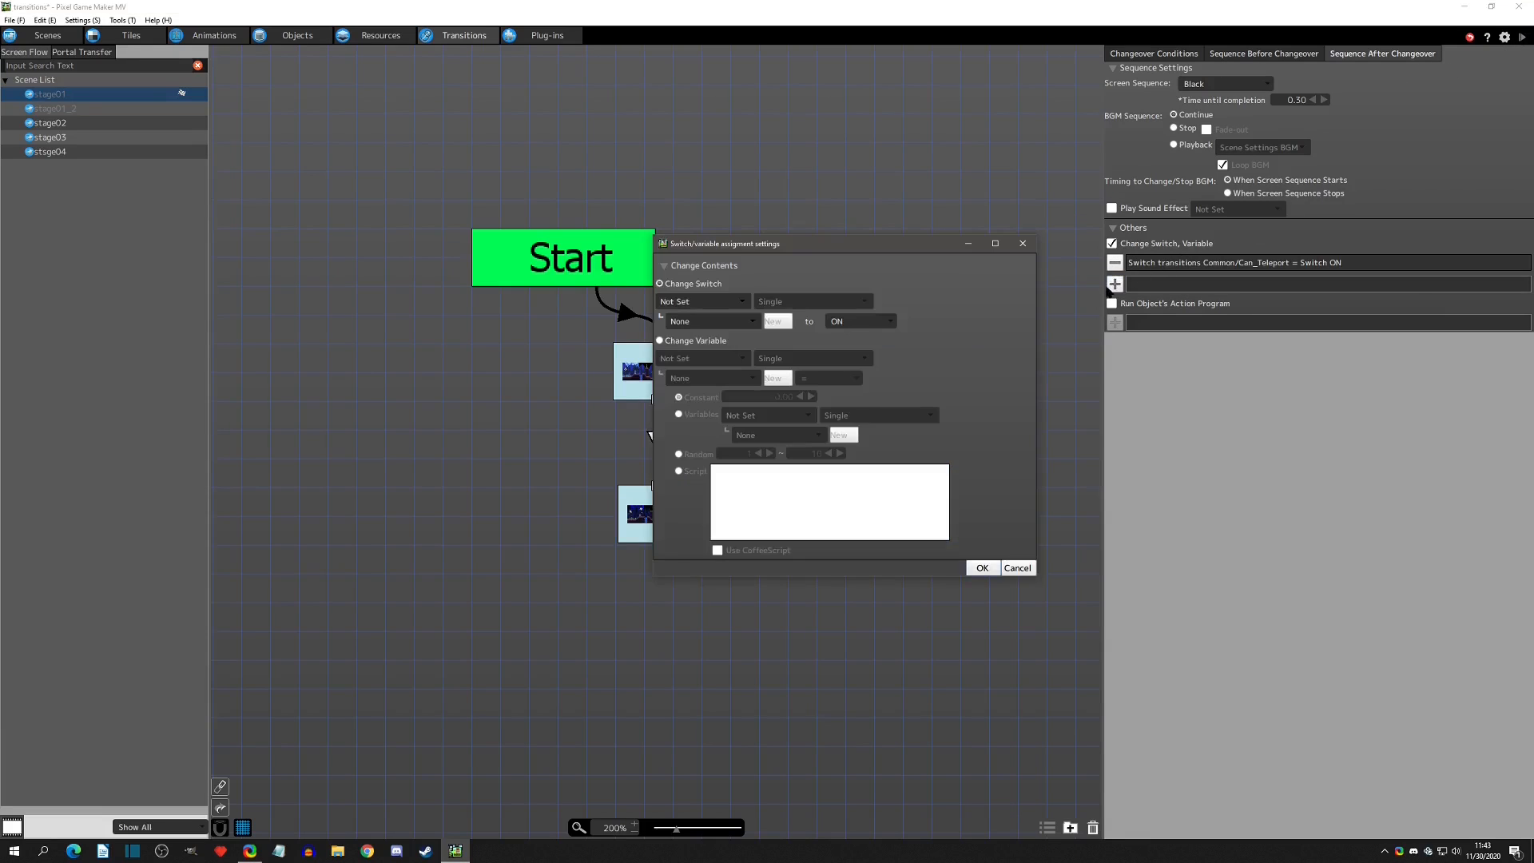
pyautogui.click(695, 341)
pyautogui.click(700, 358)
pyautogui.click(700, 376)
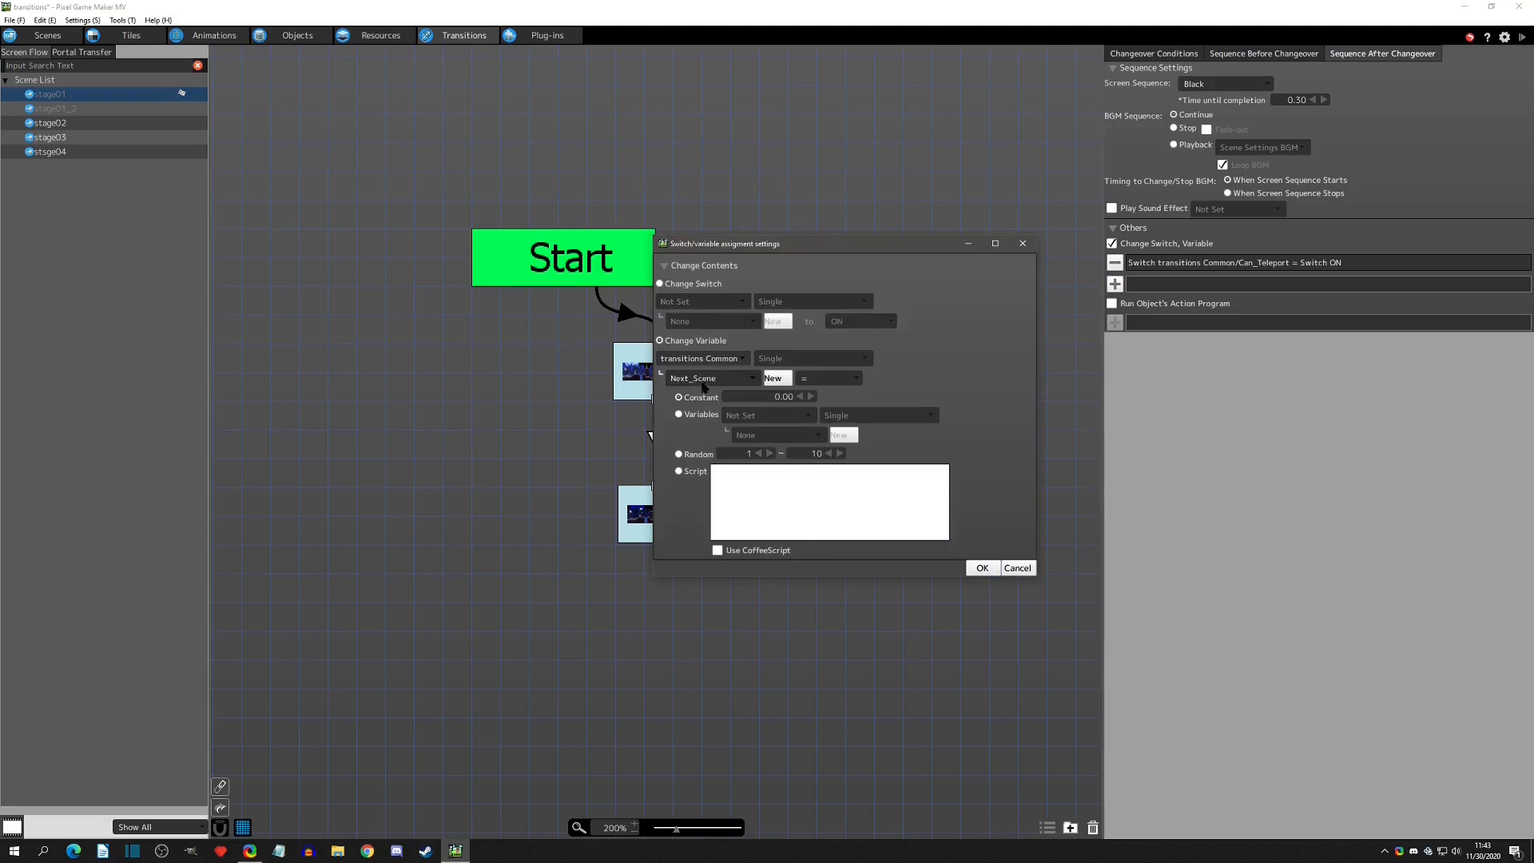
pyautogui.click(710, 378)
pyautogui.click(713, 406)
pyautogui.doubleClick(746, 396)
pyautogui.write('1')
pyautogui.click(982, 568)
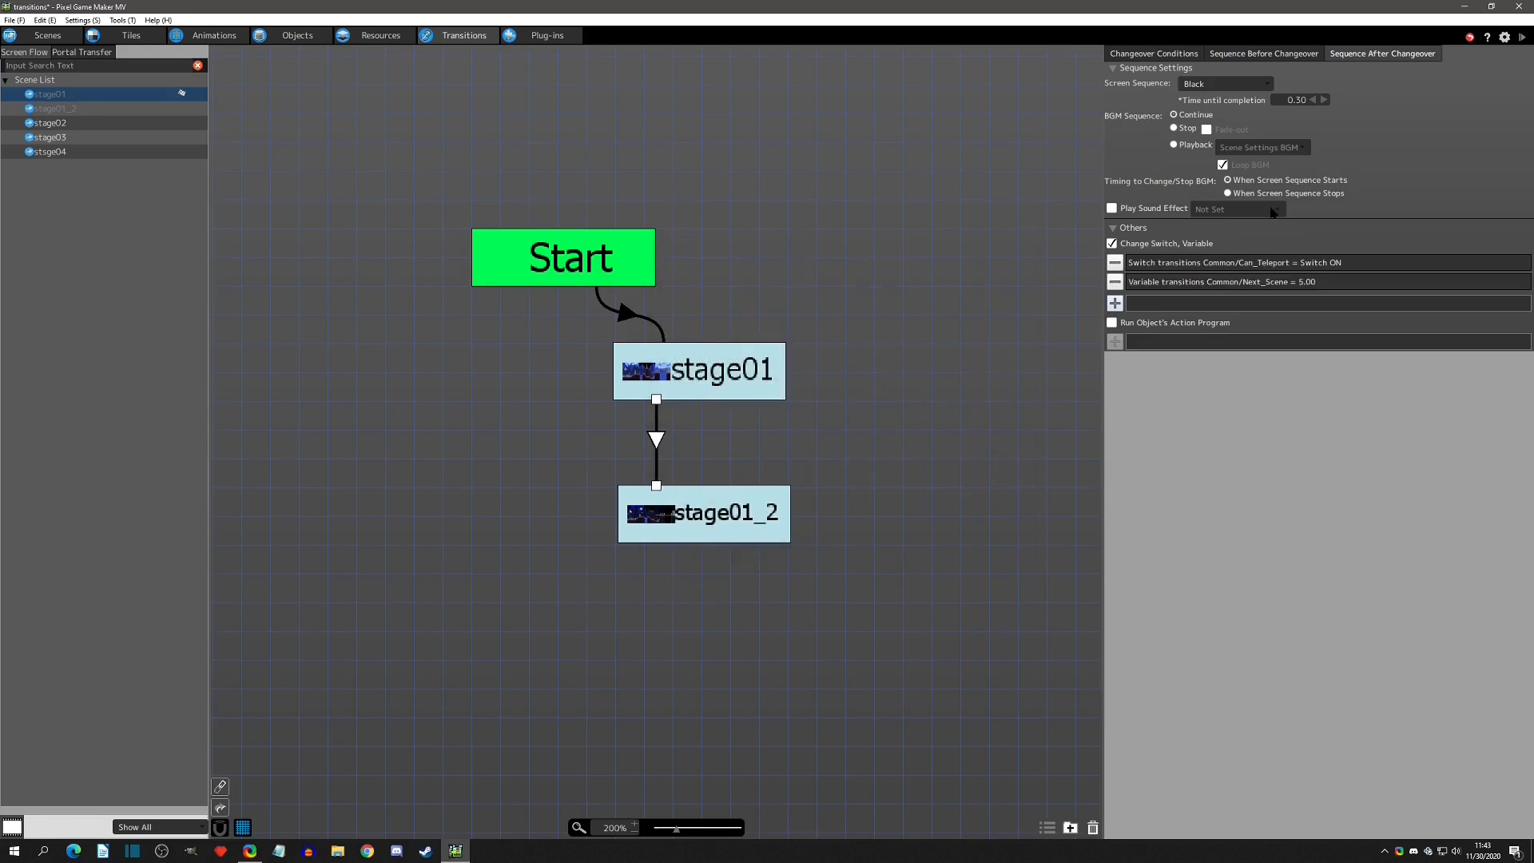
# Test-play the transition and check Can_Teleport and Next_Scene in the debug data of common variables and switches
pyautogui.click(1522, 36)
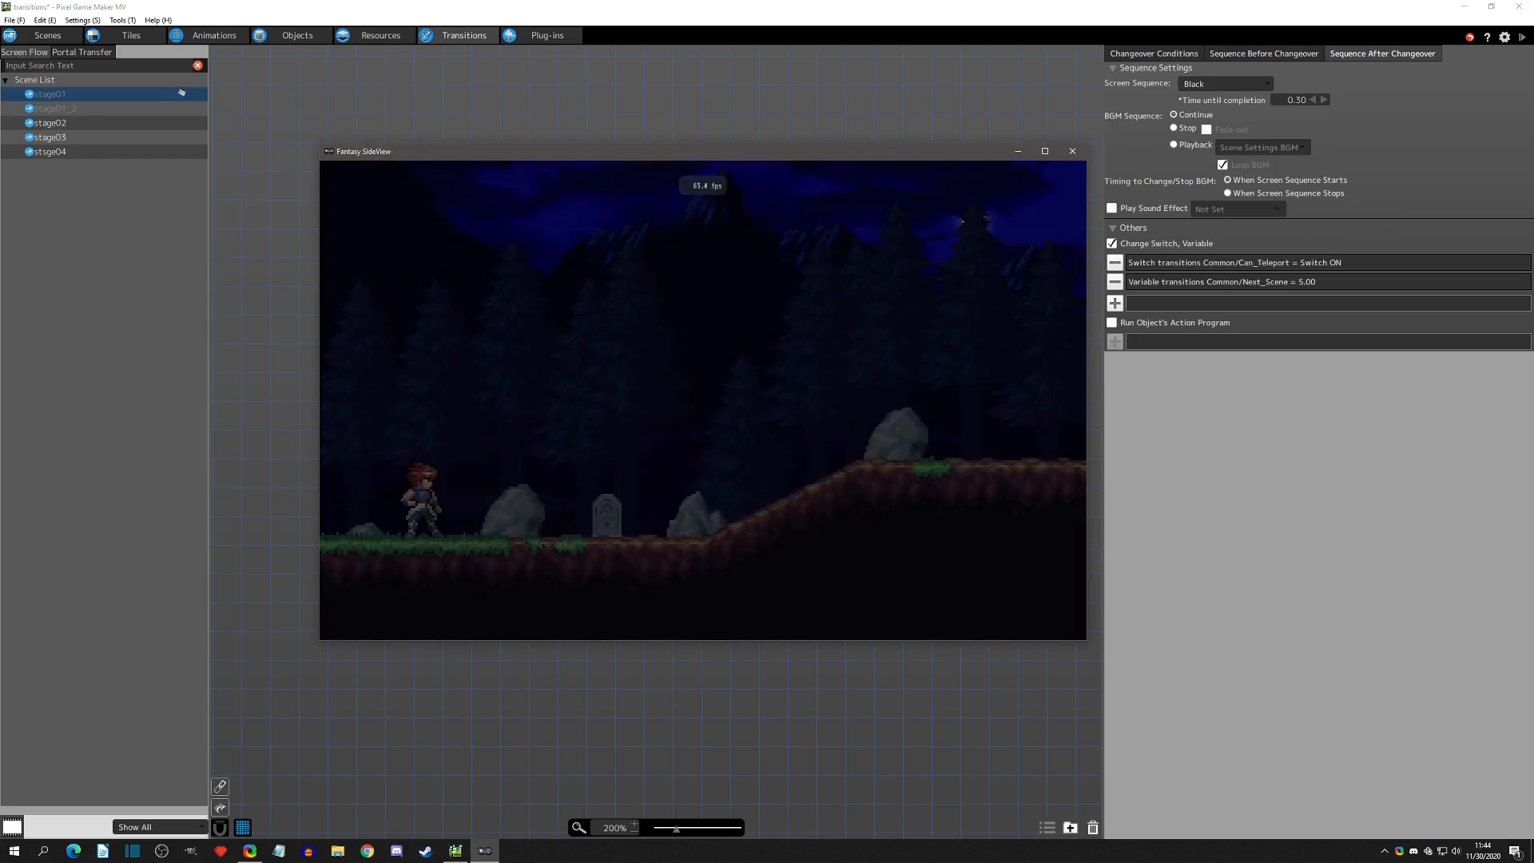
pyautogui.click(456, 167)
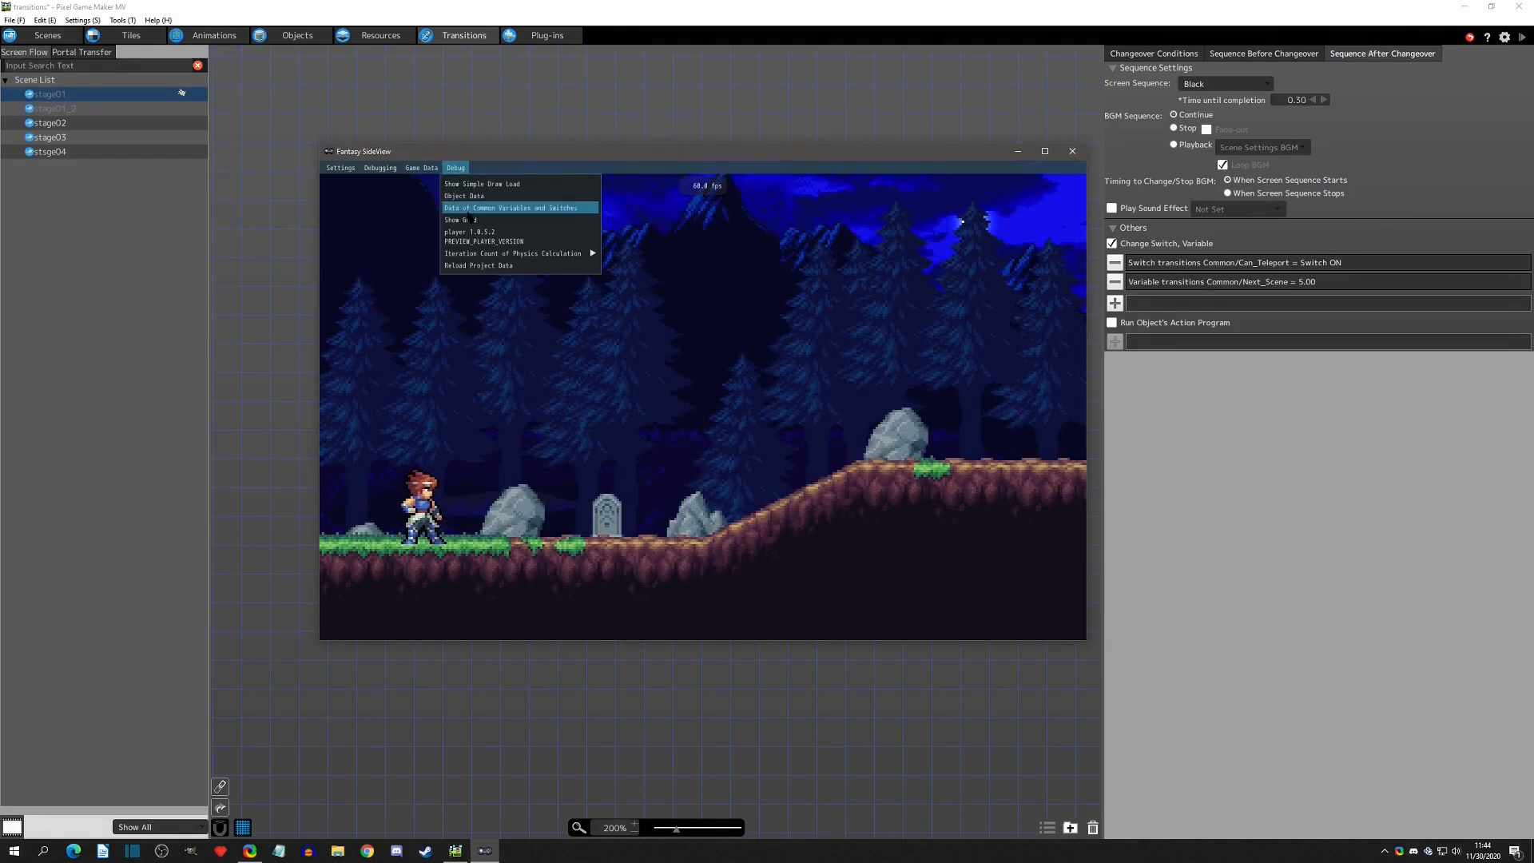
pyautogui.click(469, 209)
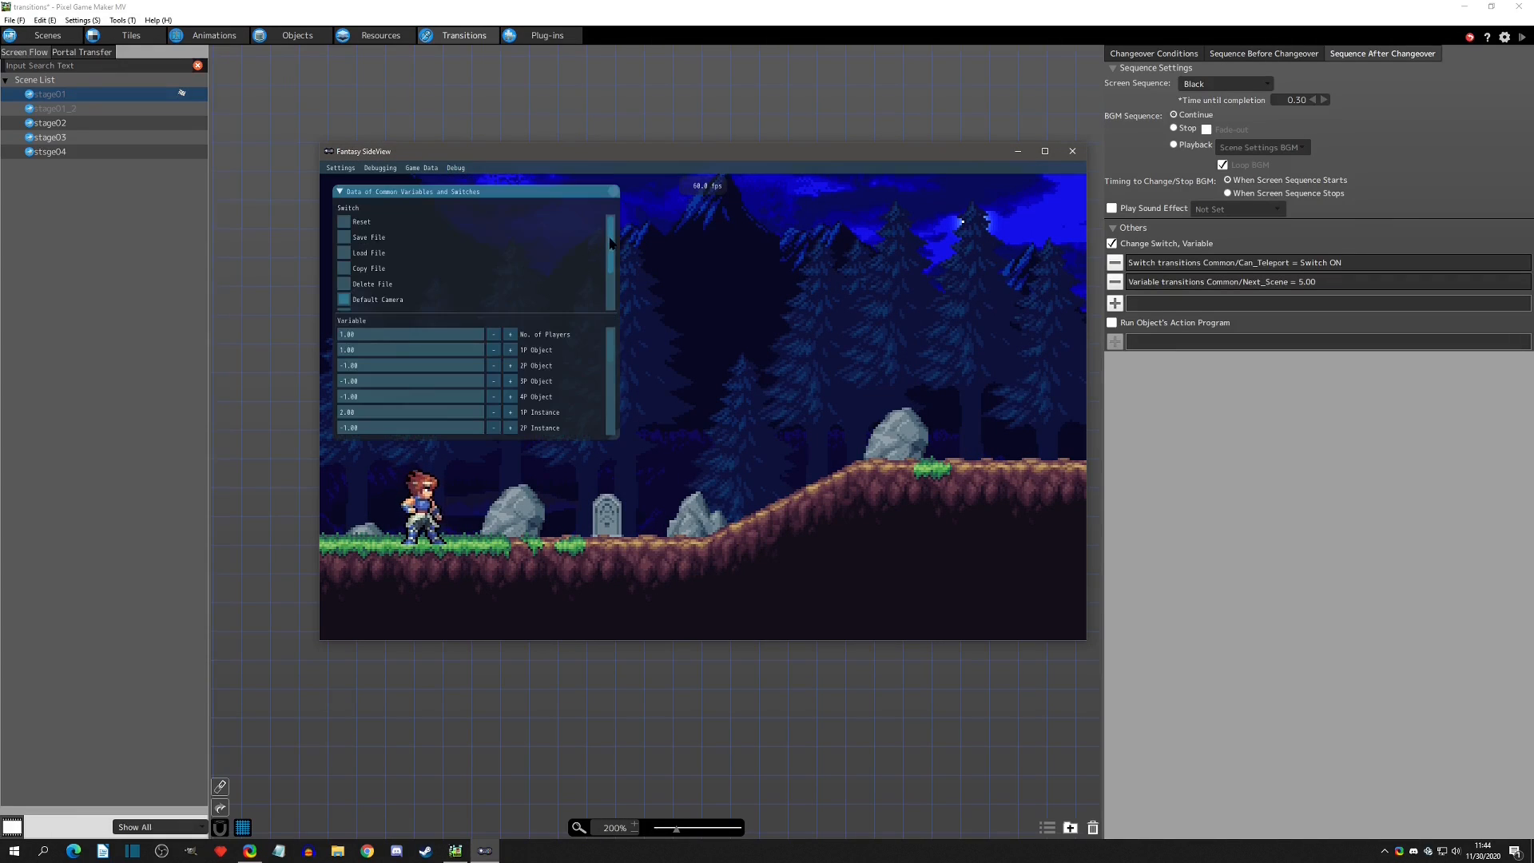
pyautogui.moveTo(611, 244); pyautogui.dragTo(588, 295)
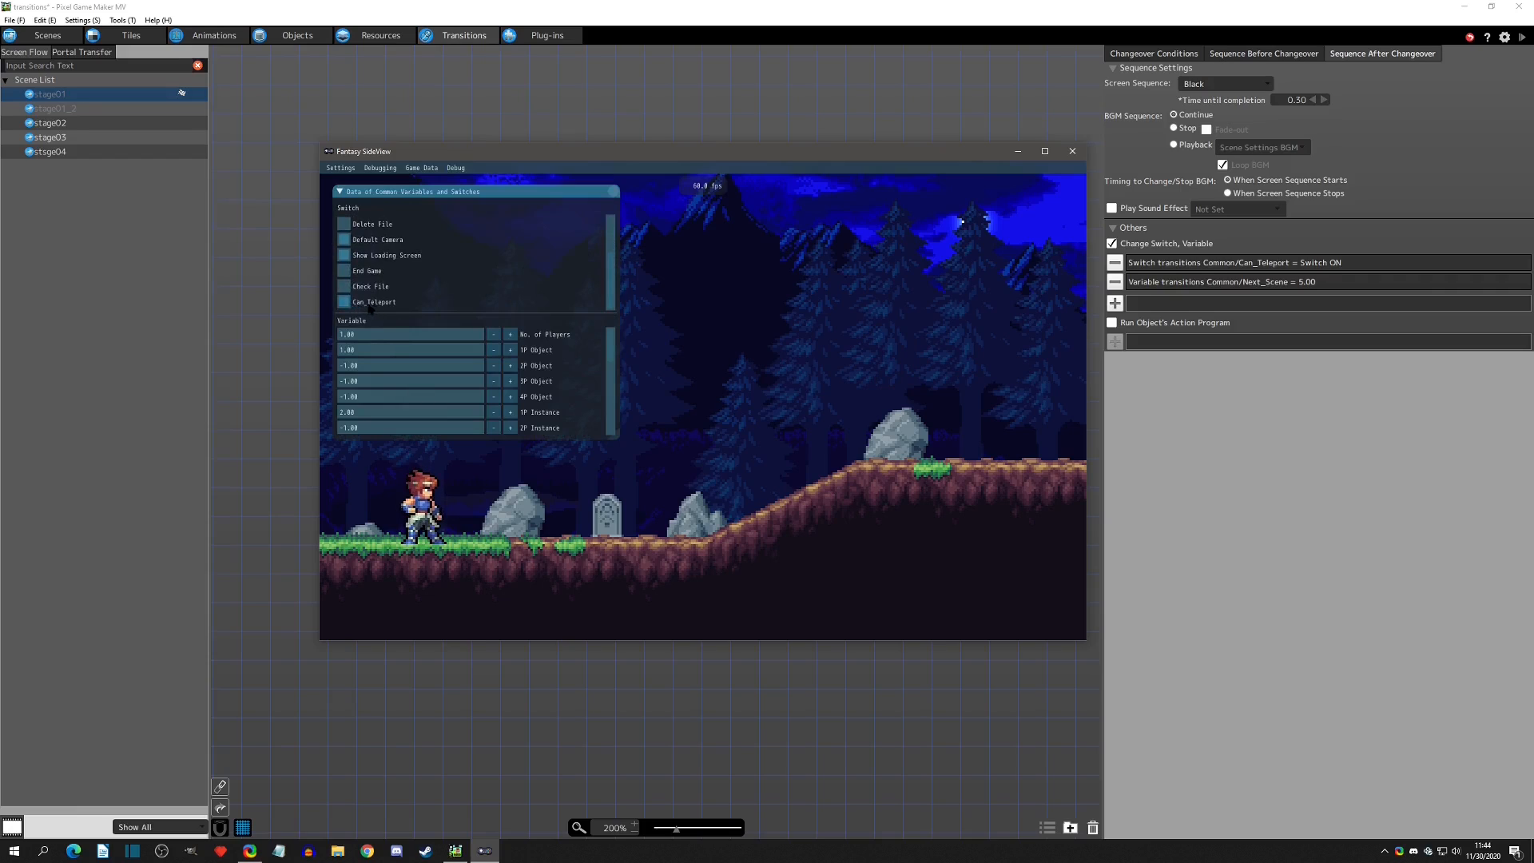
pyautogui.scroll(-5, 415, 384)
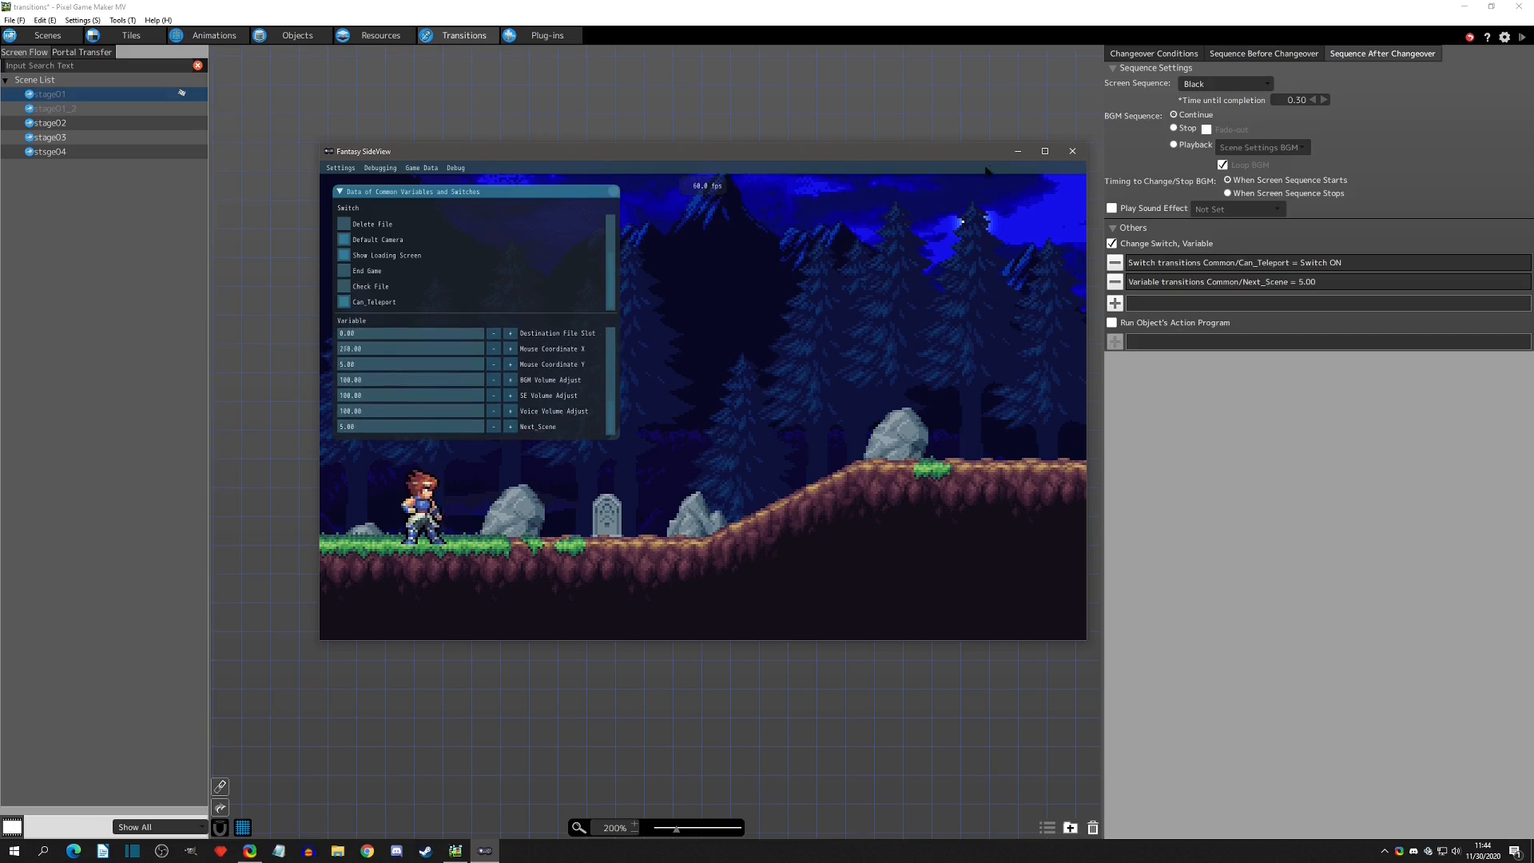
pyautogui.click(1072, 151)
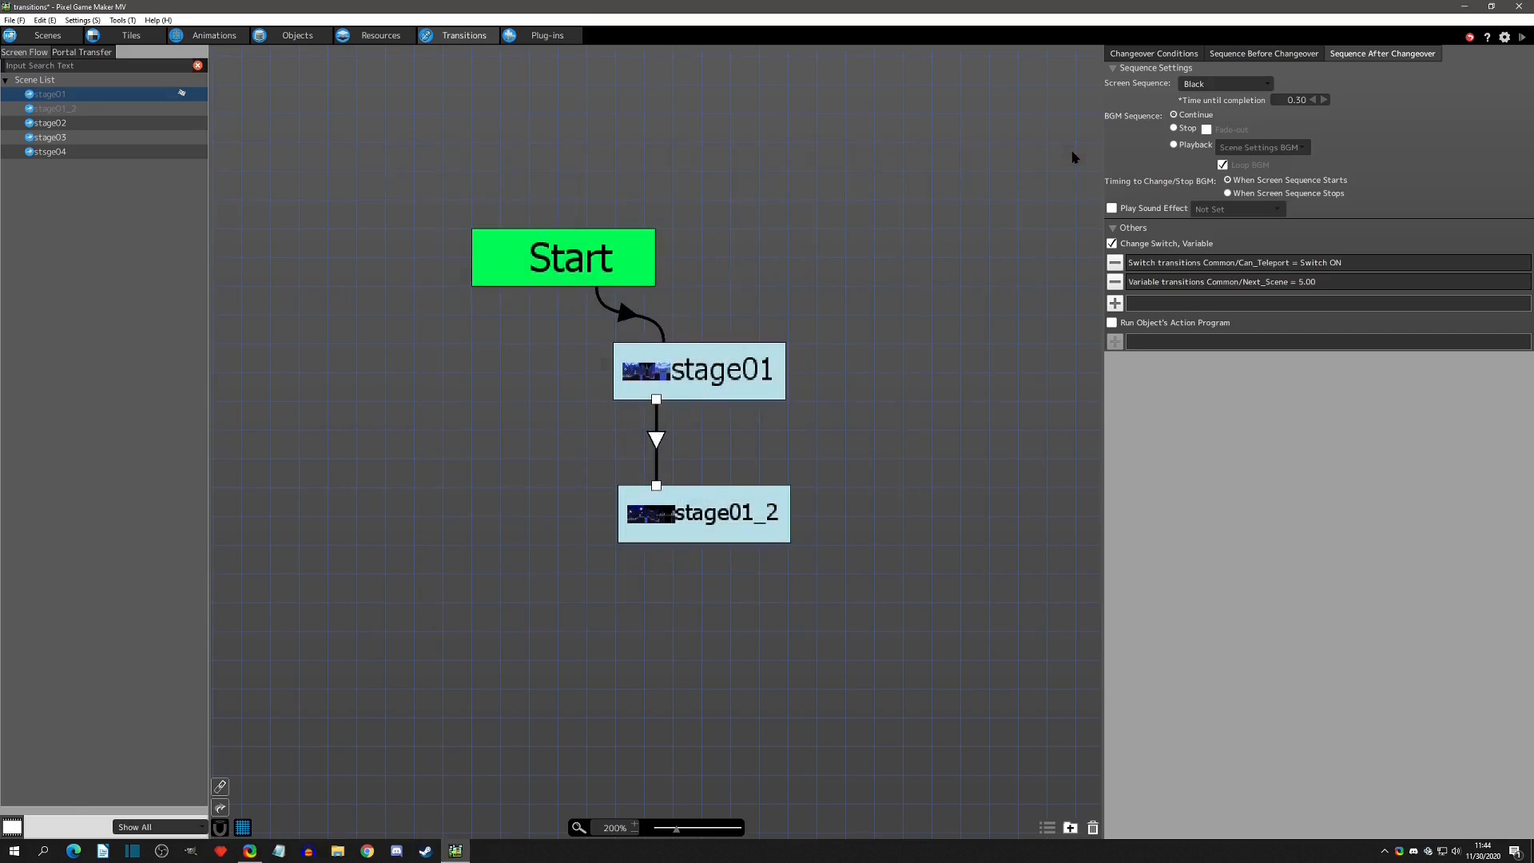
# Remove the Can_Teleport and Next_Scene assignments and disable Change Switch, Variable after changeover
pyautogui.click(1115, 262)
pyautogui.click(1115, 262)
pyautogui.click(1112, 244)
# Enable Run Object's Action Program after changeover and add the Jump action box of the single object player01m
pyautogui.click(1111, 282)
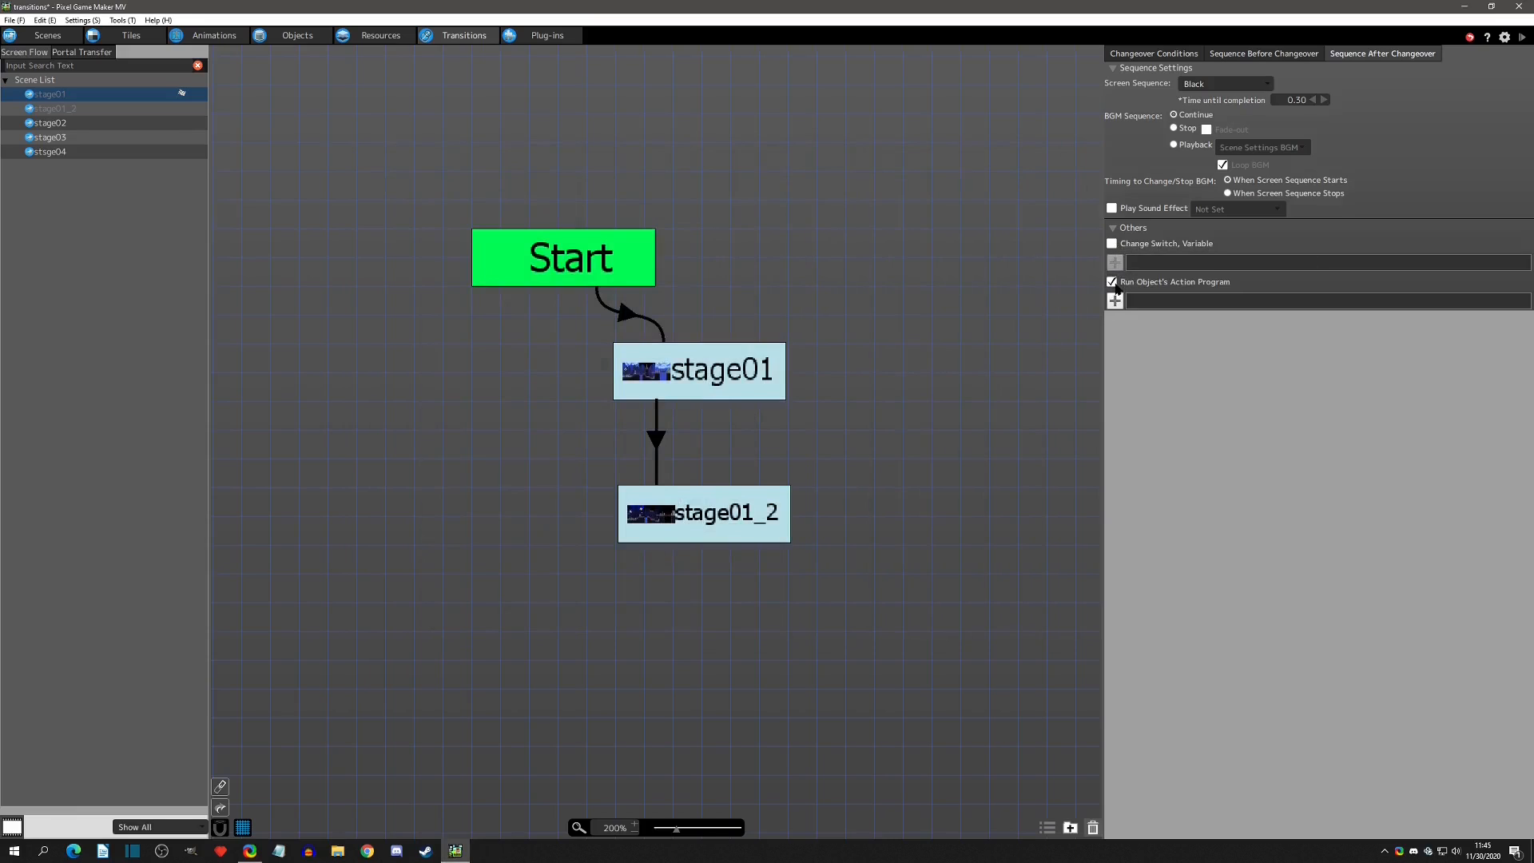
pyautogui.click(1115, 300)
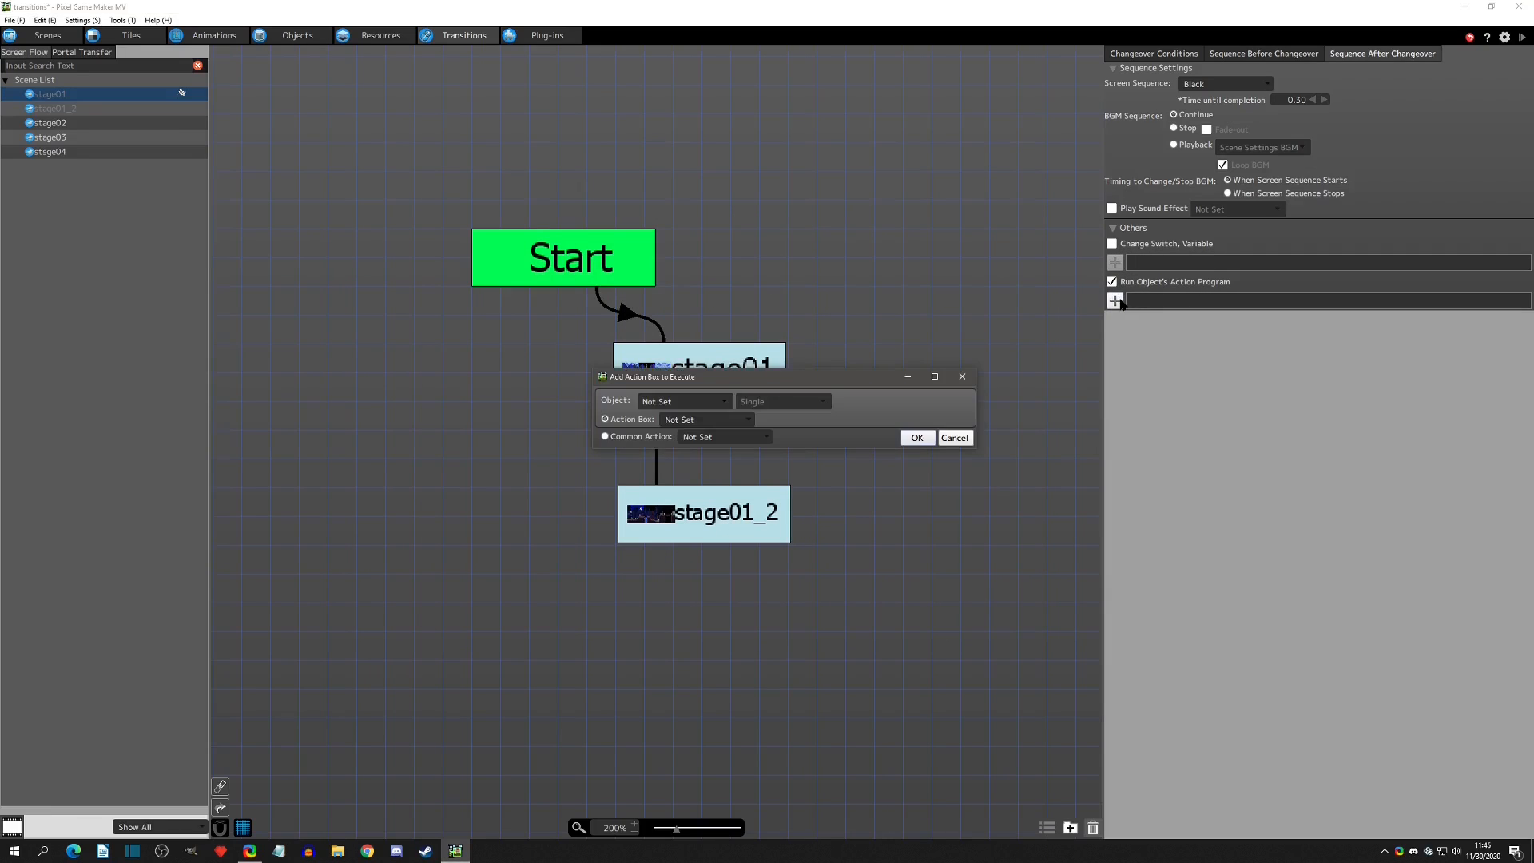
pyautogui.click(646, 408)
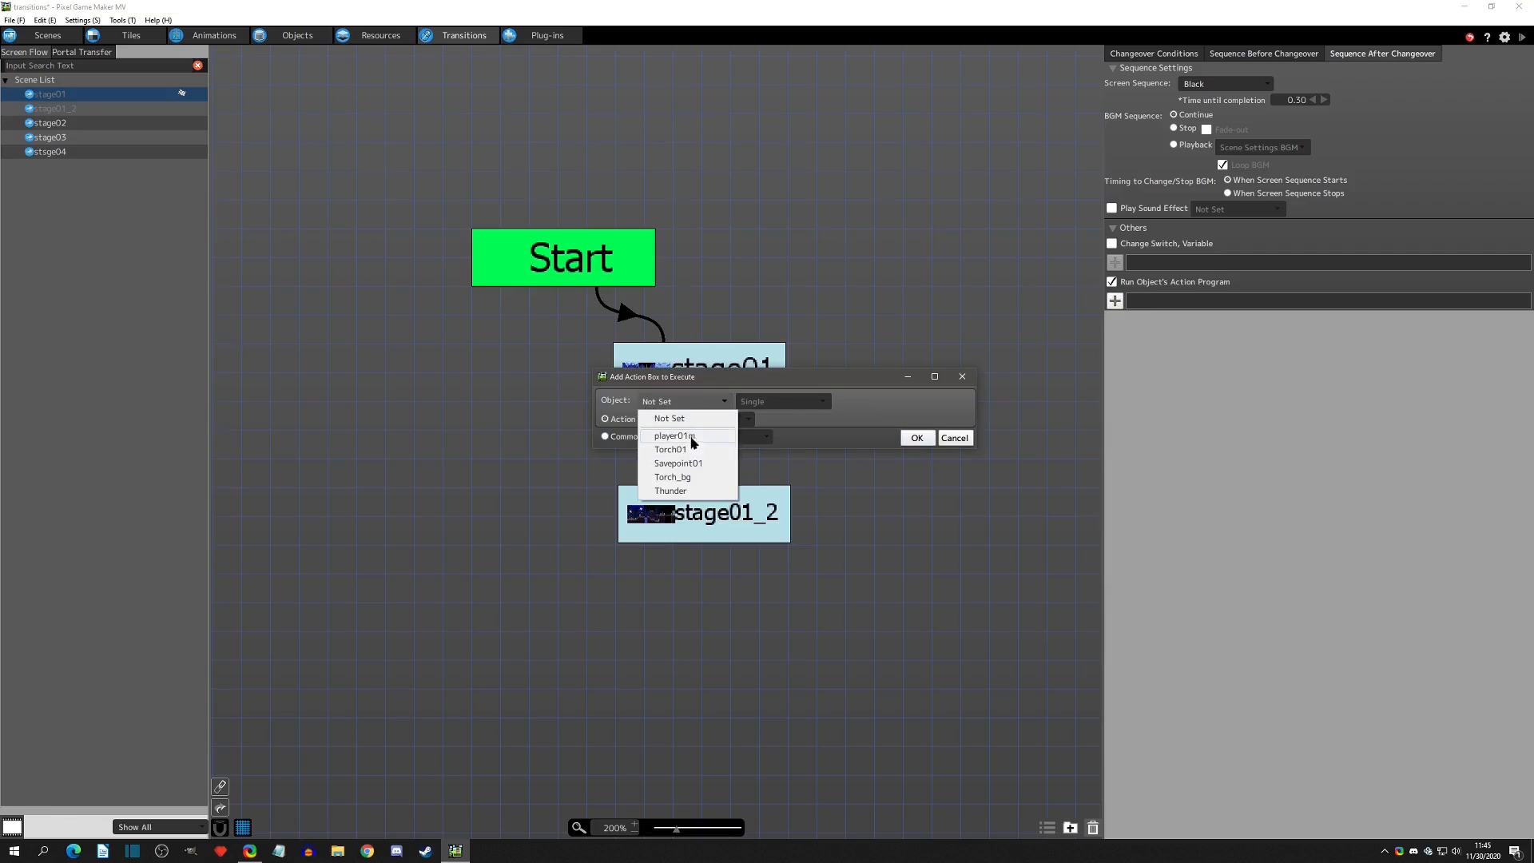
pyautogui.click(679, 431)
pyautogui.click(749, 419)
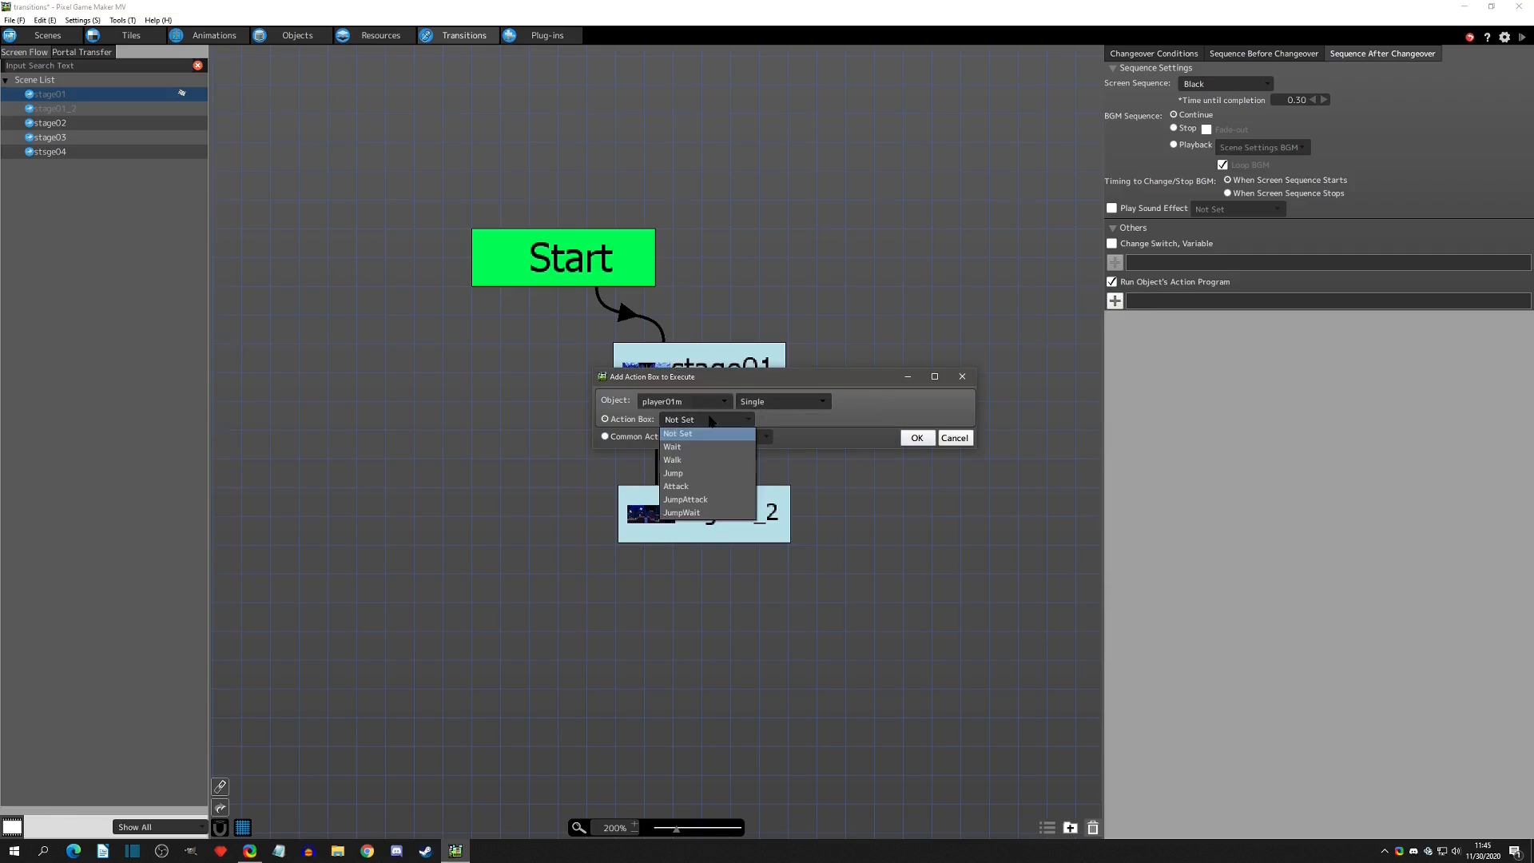
pyautogui.click(693, 474)
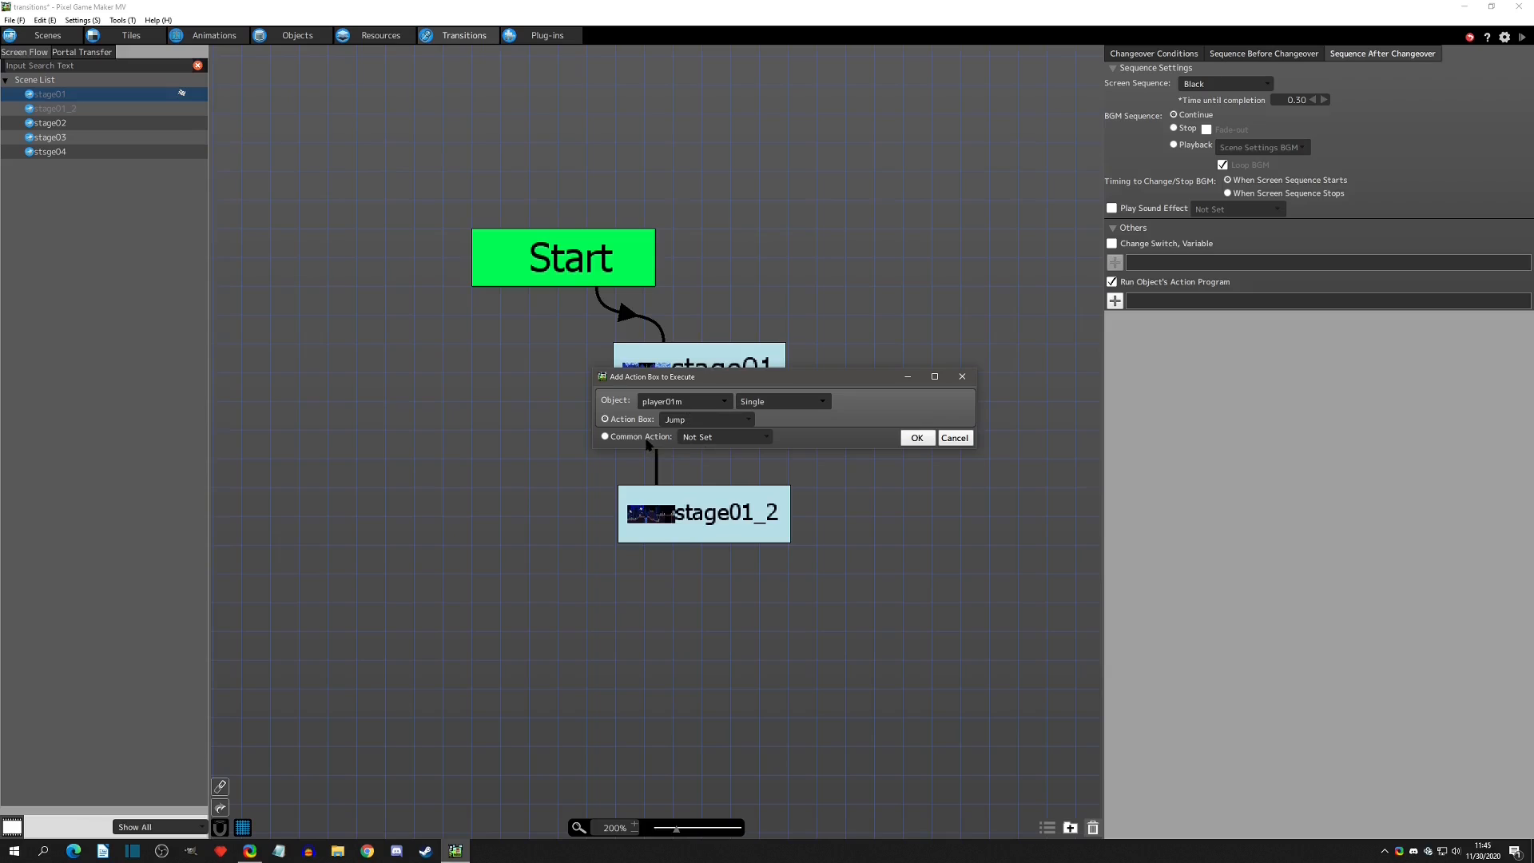
pyautogui.click(710, 438)
pyautogui.click(719, 441)
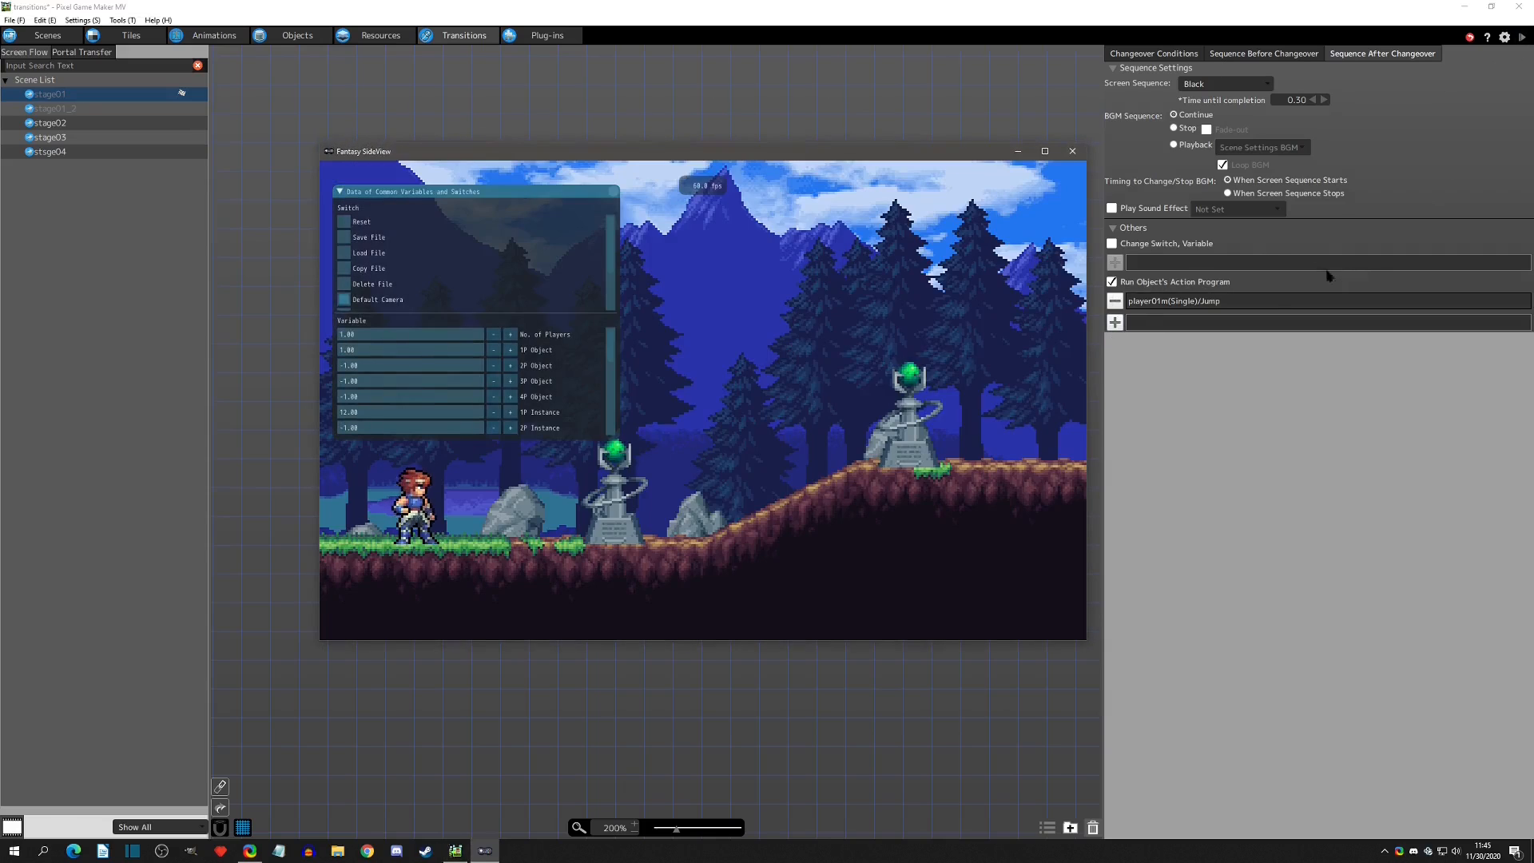
# Test-play the transition with the common variables data window closed, and open player01m's action program
pyautogui.click(614, 191)
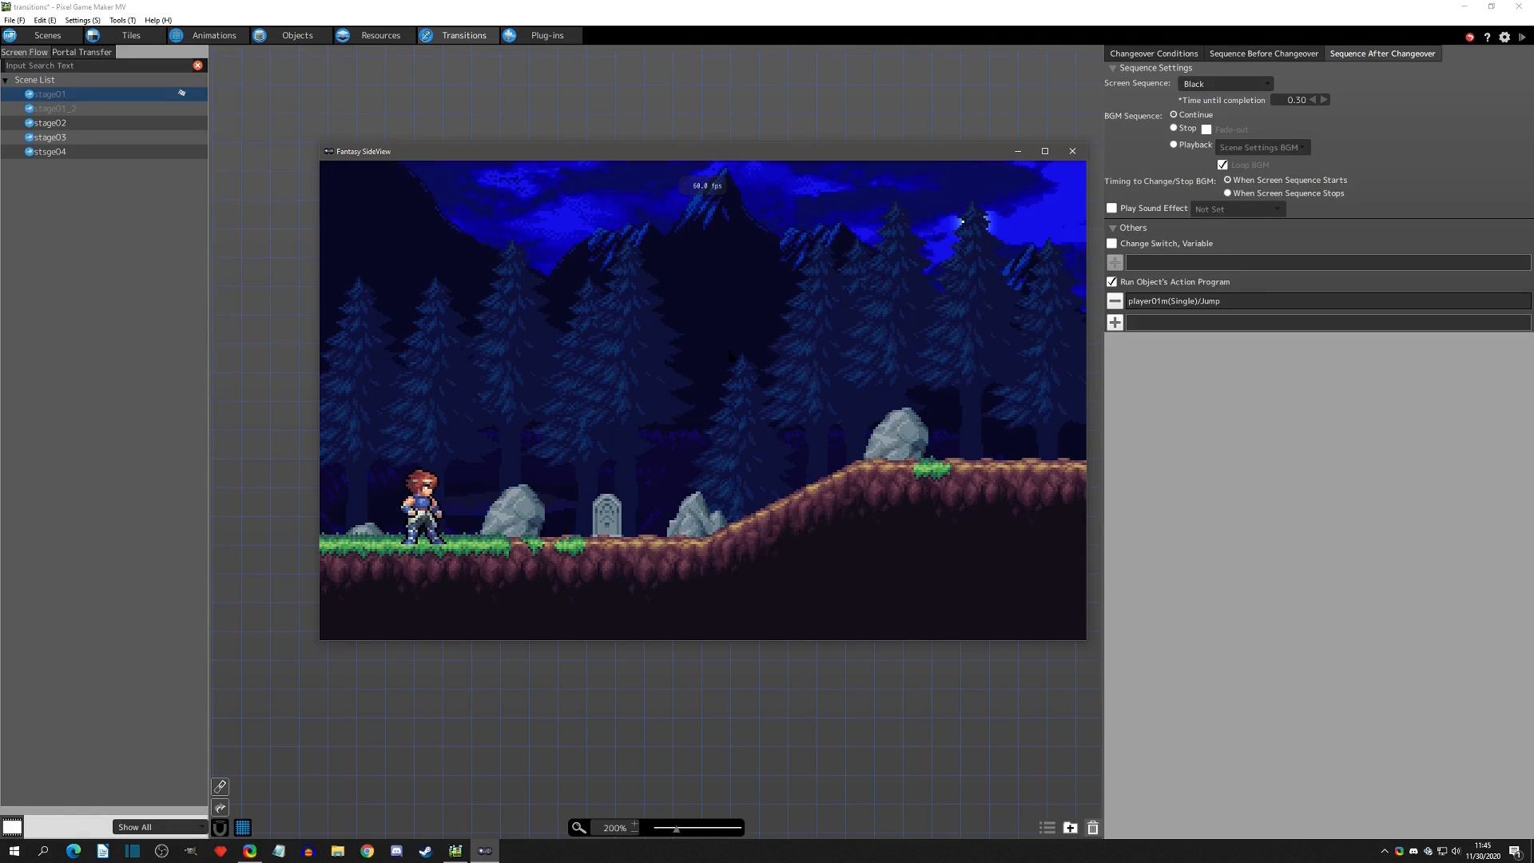
pyautogui.click(1072, 152)
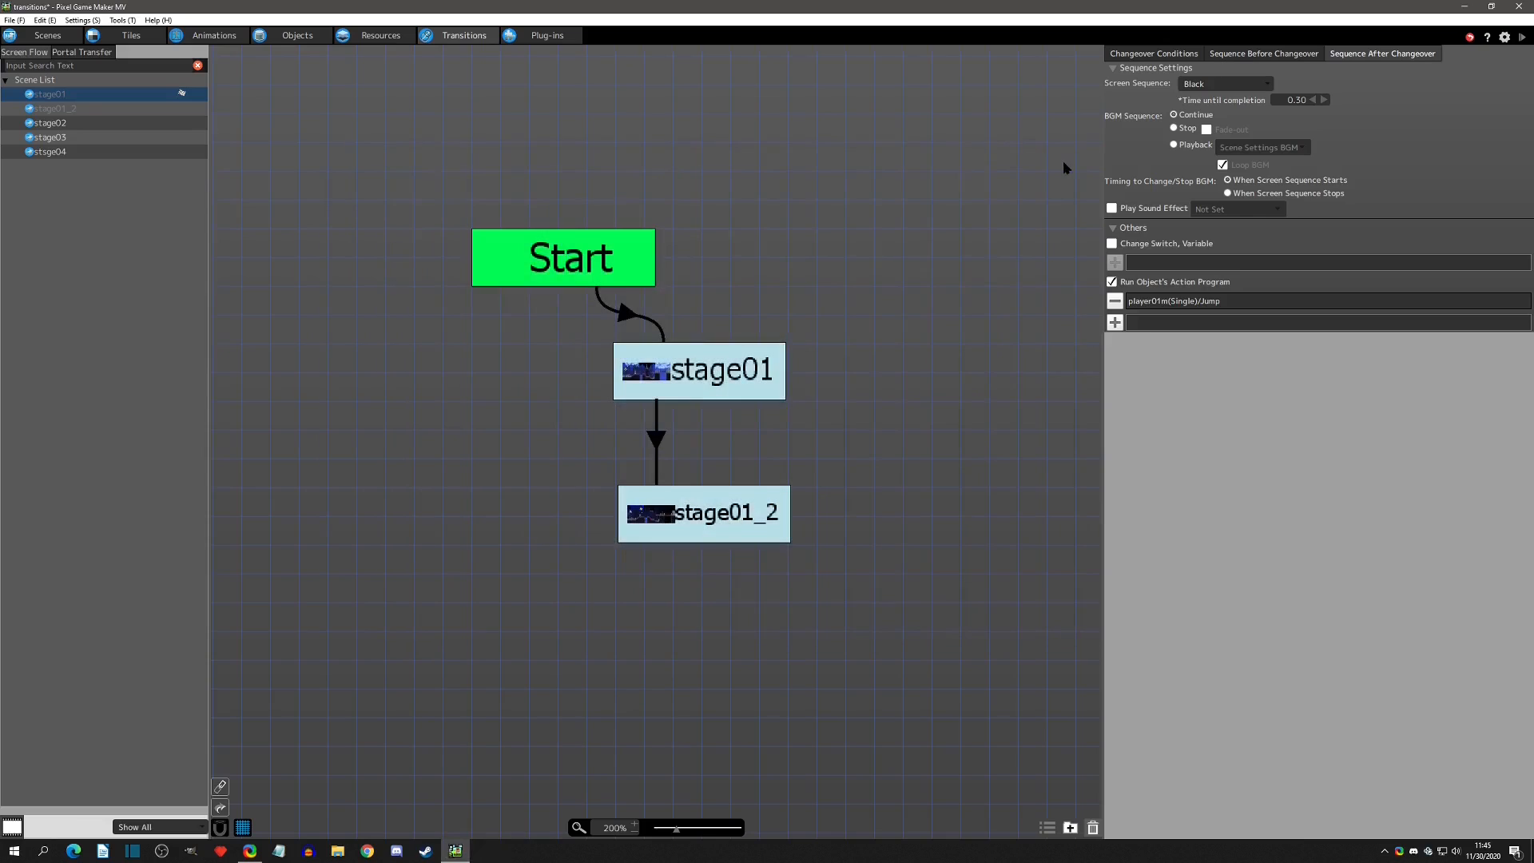
pyautogui.click(290, 37)
pyautogui.click(53, 84)
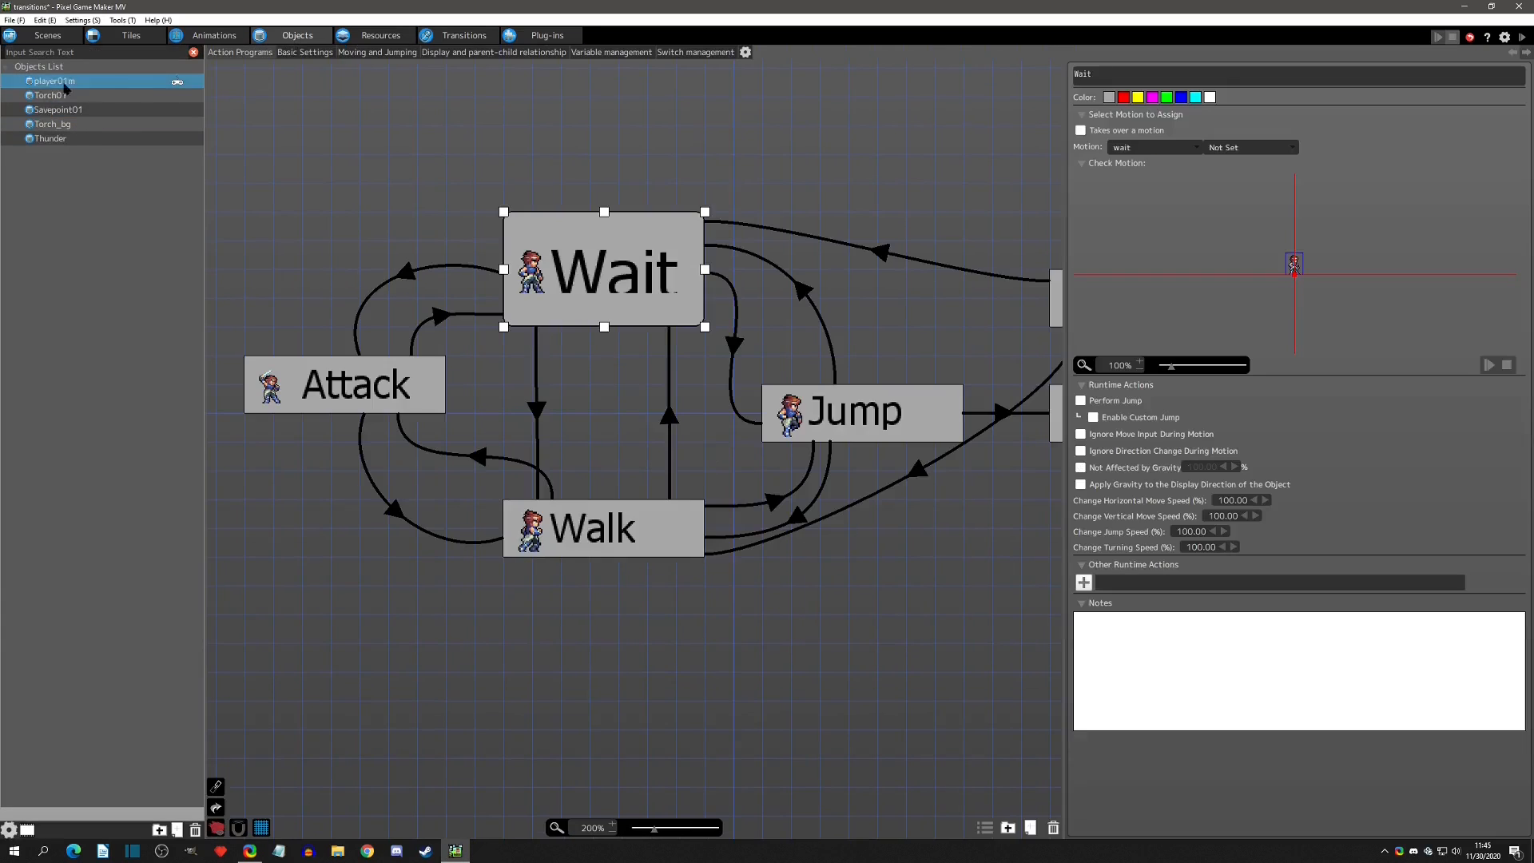
# Enable Set Common Action in player01m's object settings and add a common action named cutscene
pyautogui.click(744, 53)
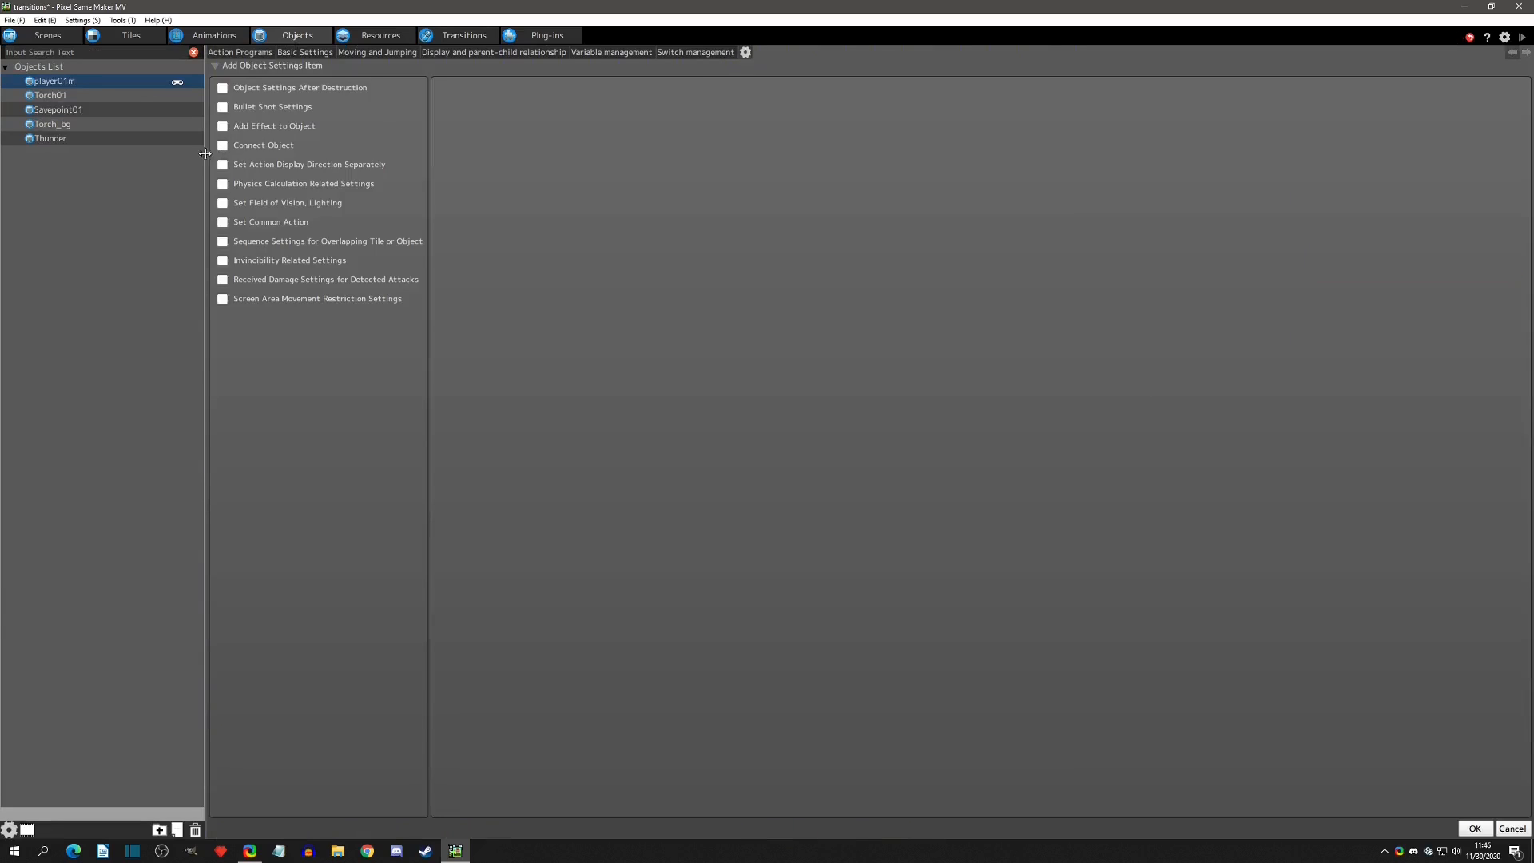
pyautogui.click(223, 222)
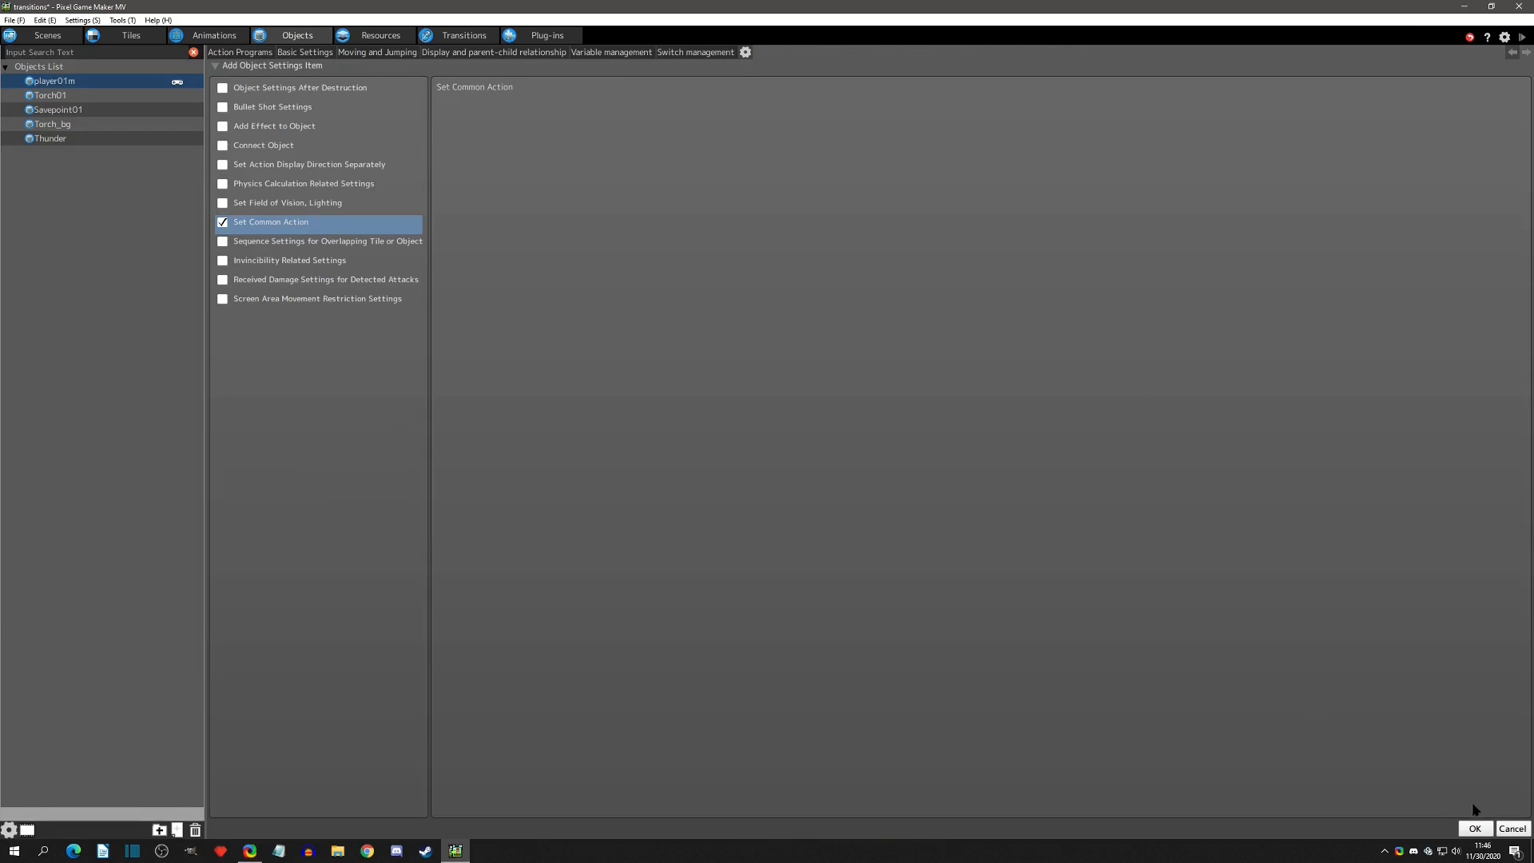
pyautogui.click(1475, 829)
pyautogui.click(781, 55)
pyautogui.click(227, 74)
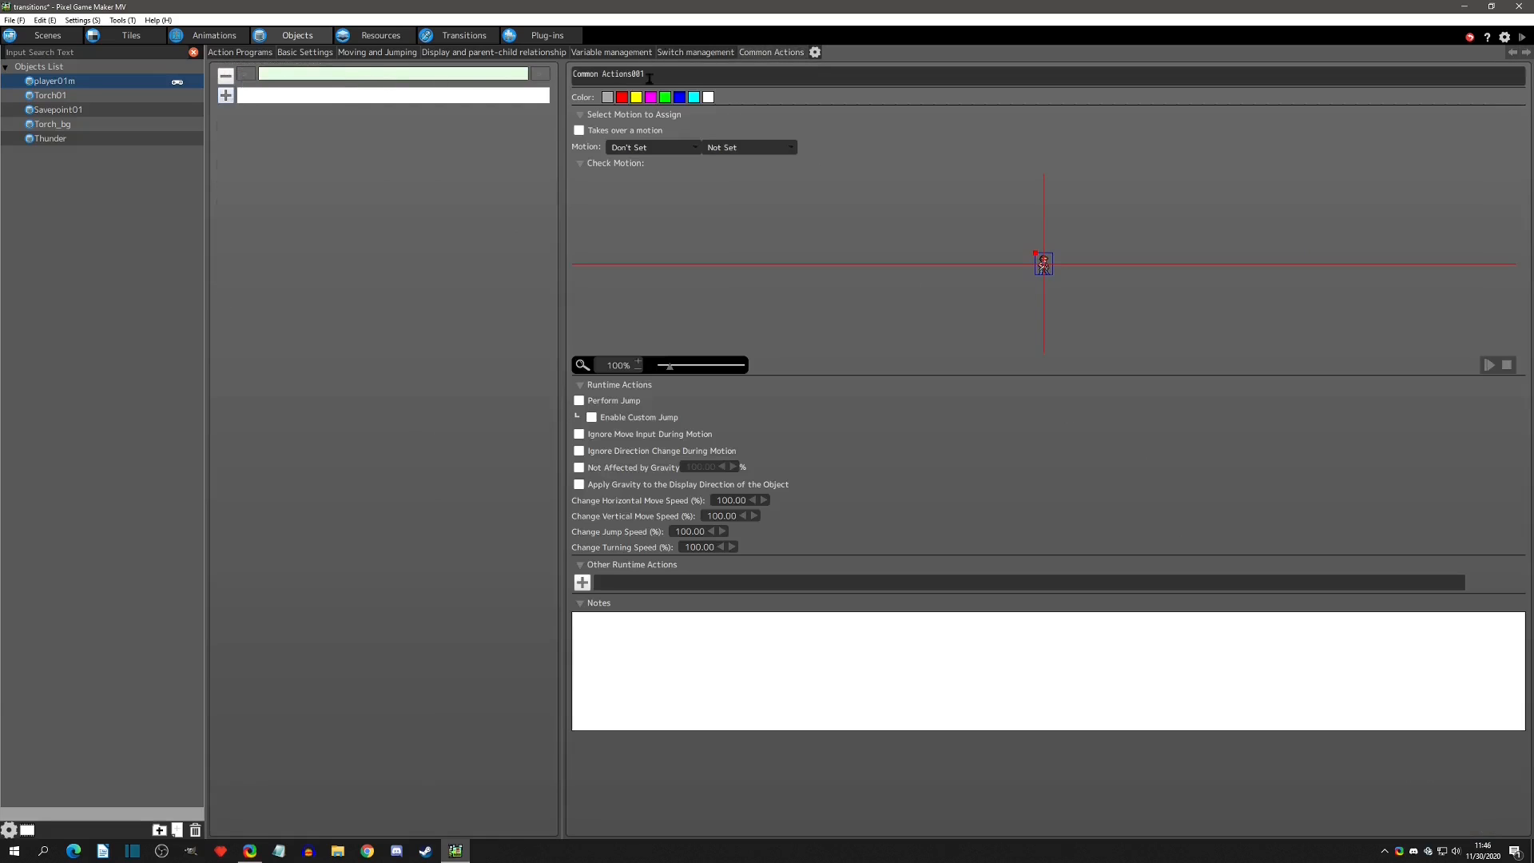
pyautogui.moveTo(649, 78); pyautogui.dragTo(382, 80)
pyautogui.write('cutscene')
# In the stage01 to stage01_2 link, switch player01m's action run after changeover from the Jump action box to the cutscene common action
pyautogui.click(451, 36)
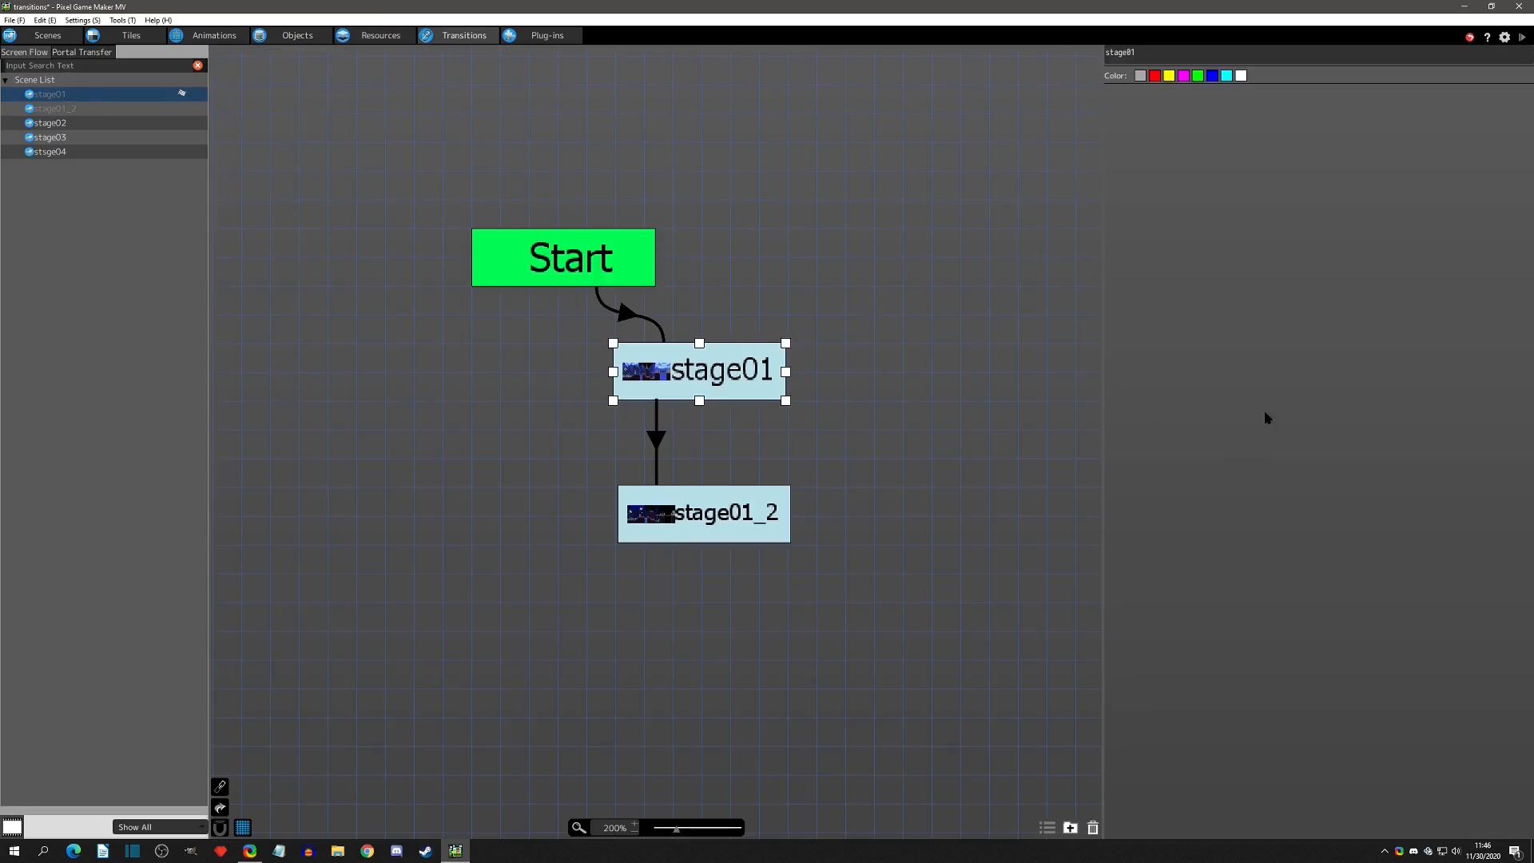
pyautogui.click(659, 440)
pyautogui.doubleClick(1174, 306)
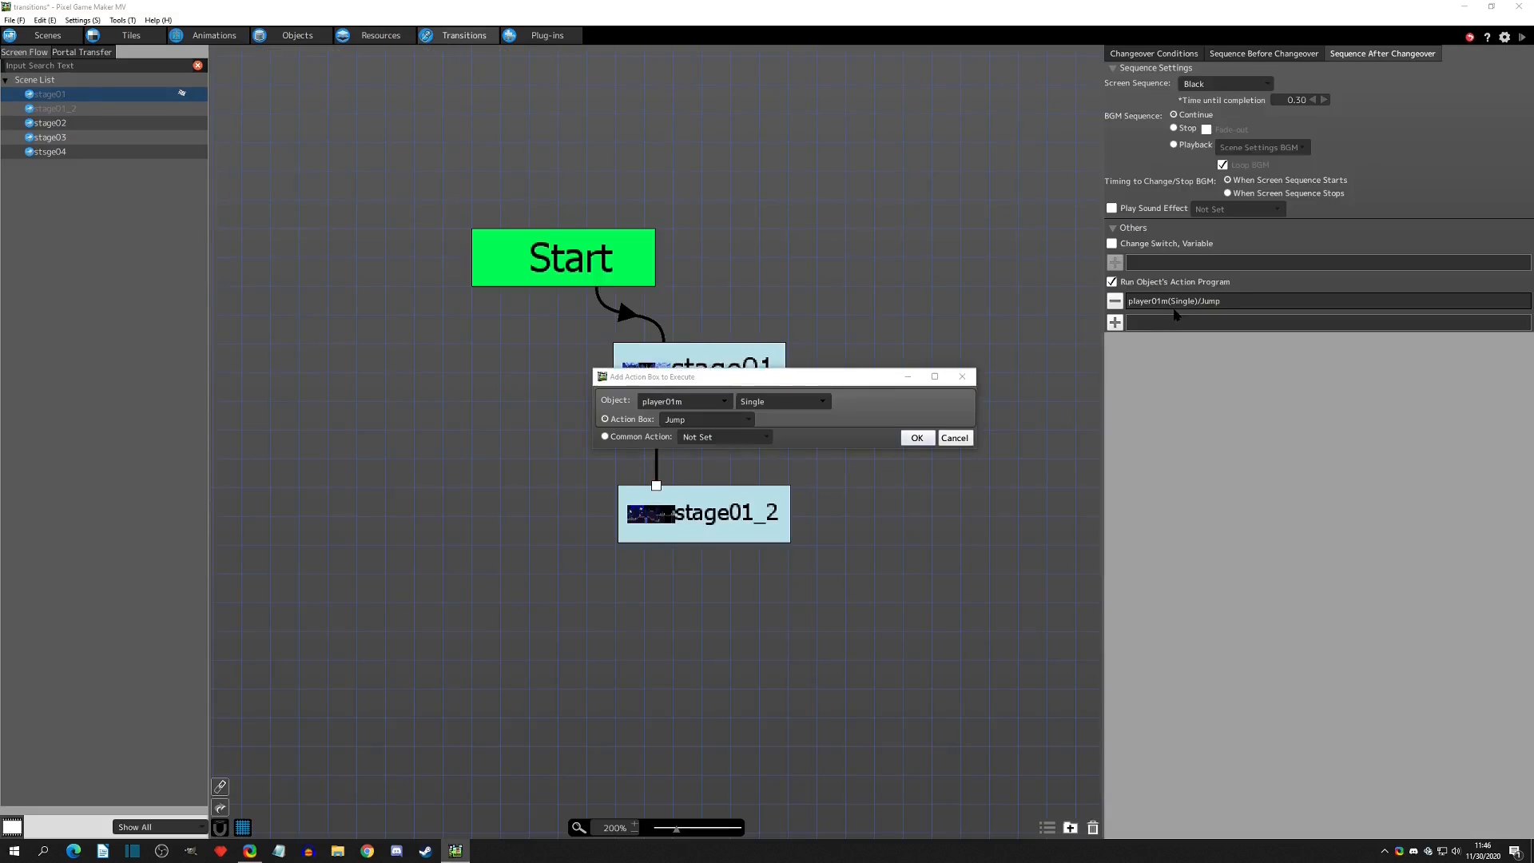
pyautogui.click(721, 440)
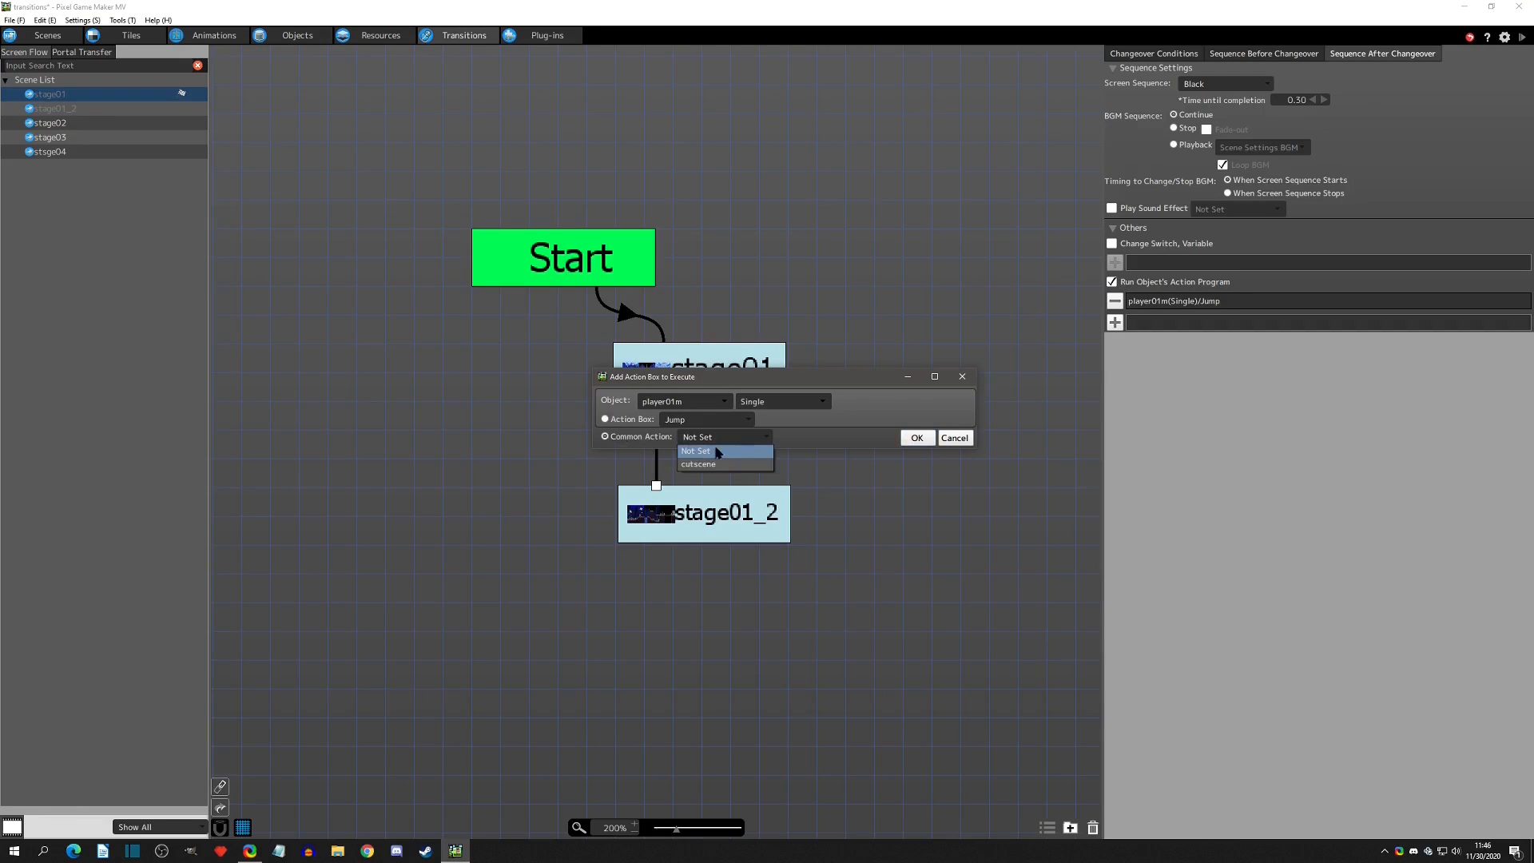
pyautogui.click(711, 463)
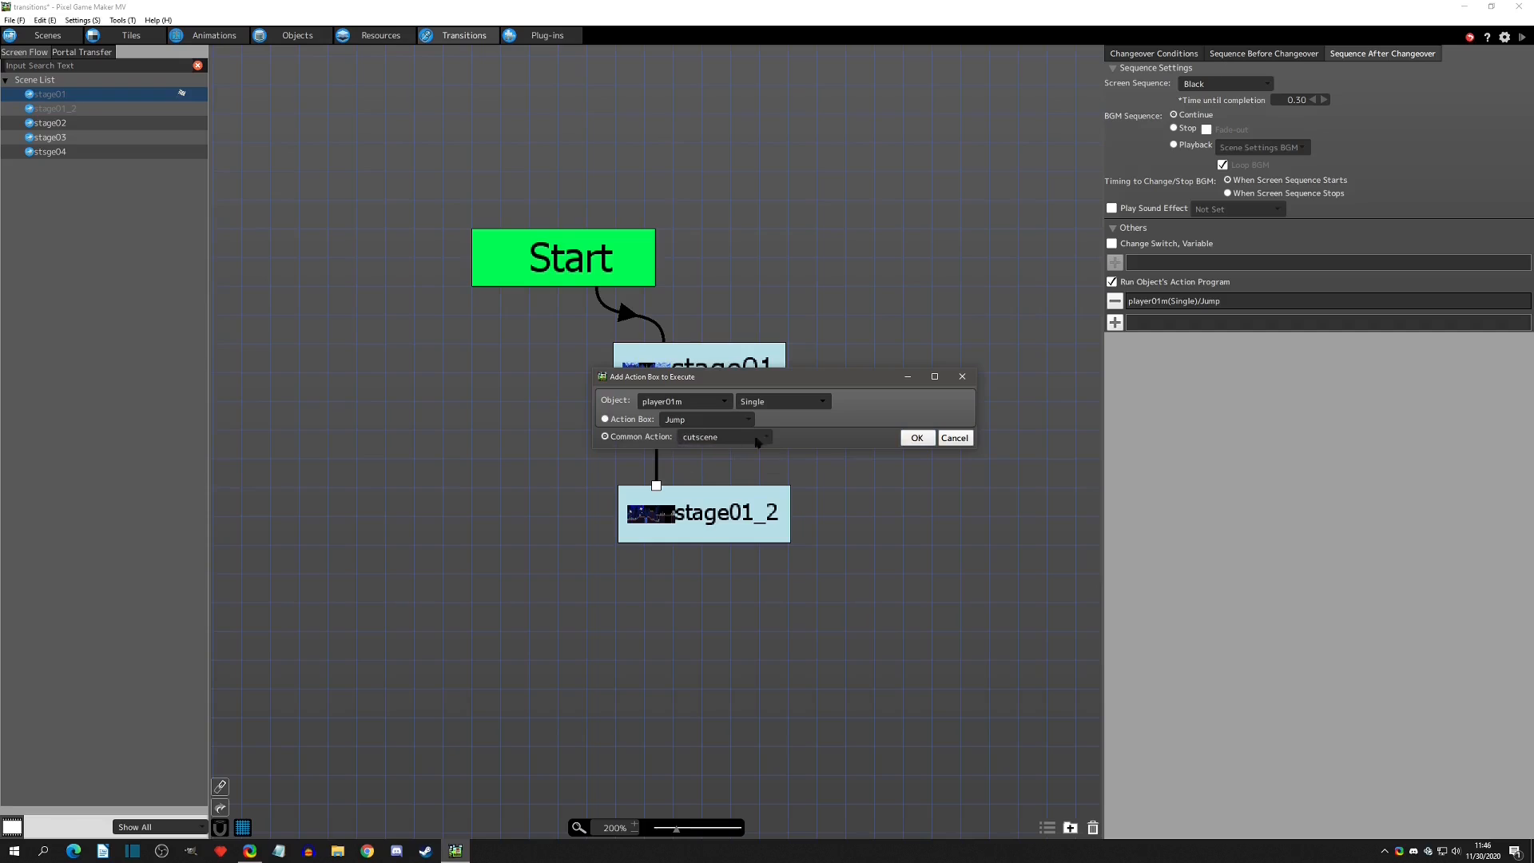
pyautogui.click(918, 438)
# Check the settings of the player01m cutscene entry and test-play the game
pyautogui.doubleClick(1186, 302)
pyautogui.click(925, 437)
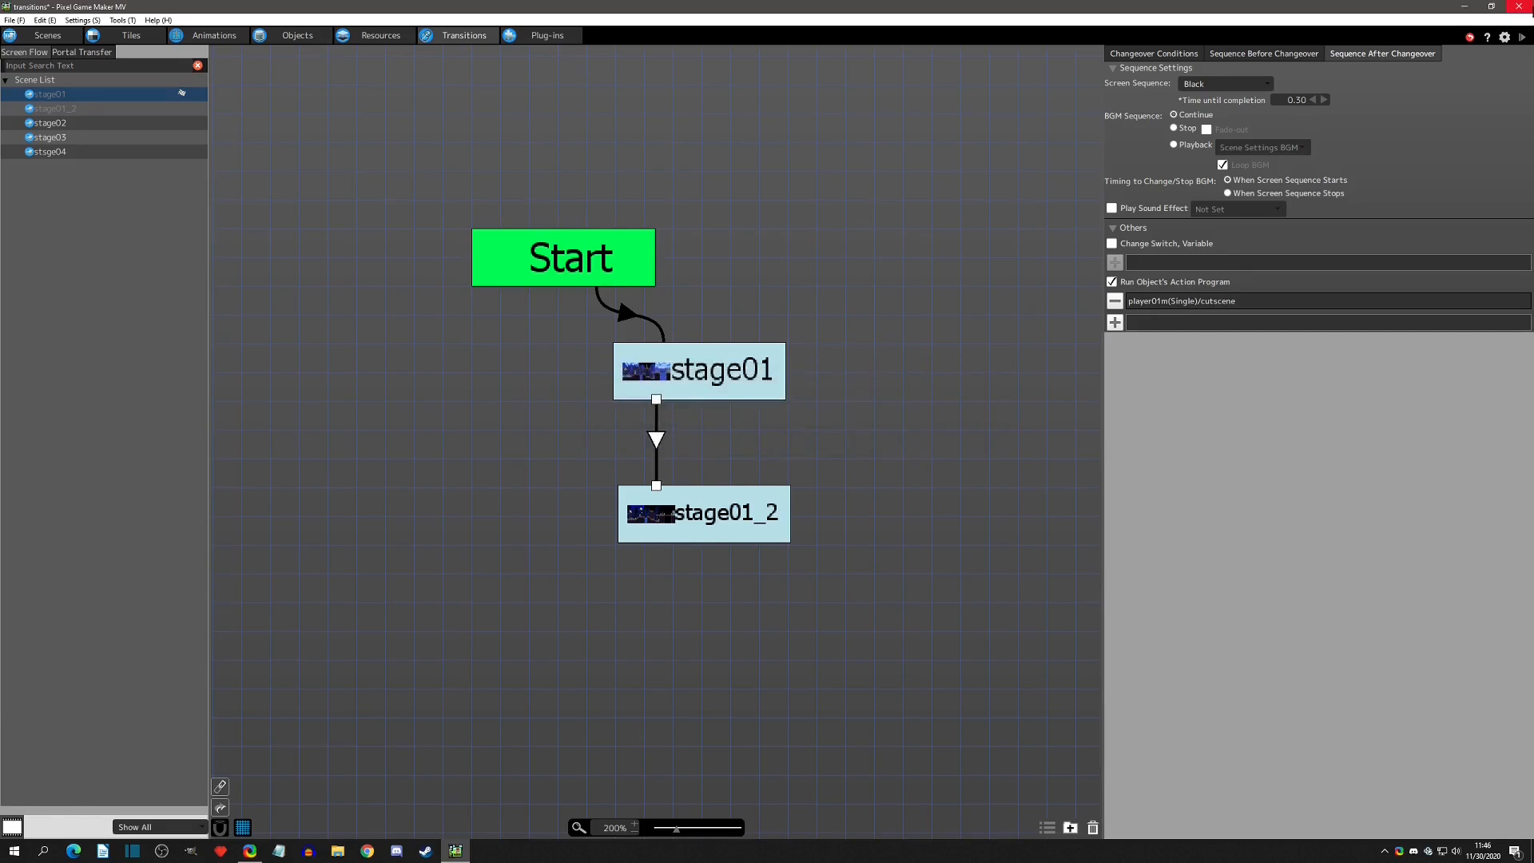
pyautogui.click(1522, 37)
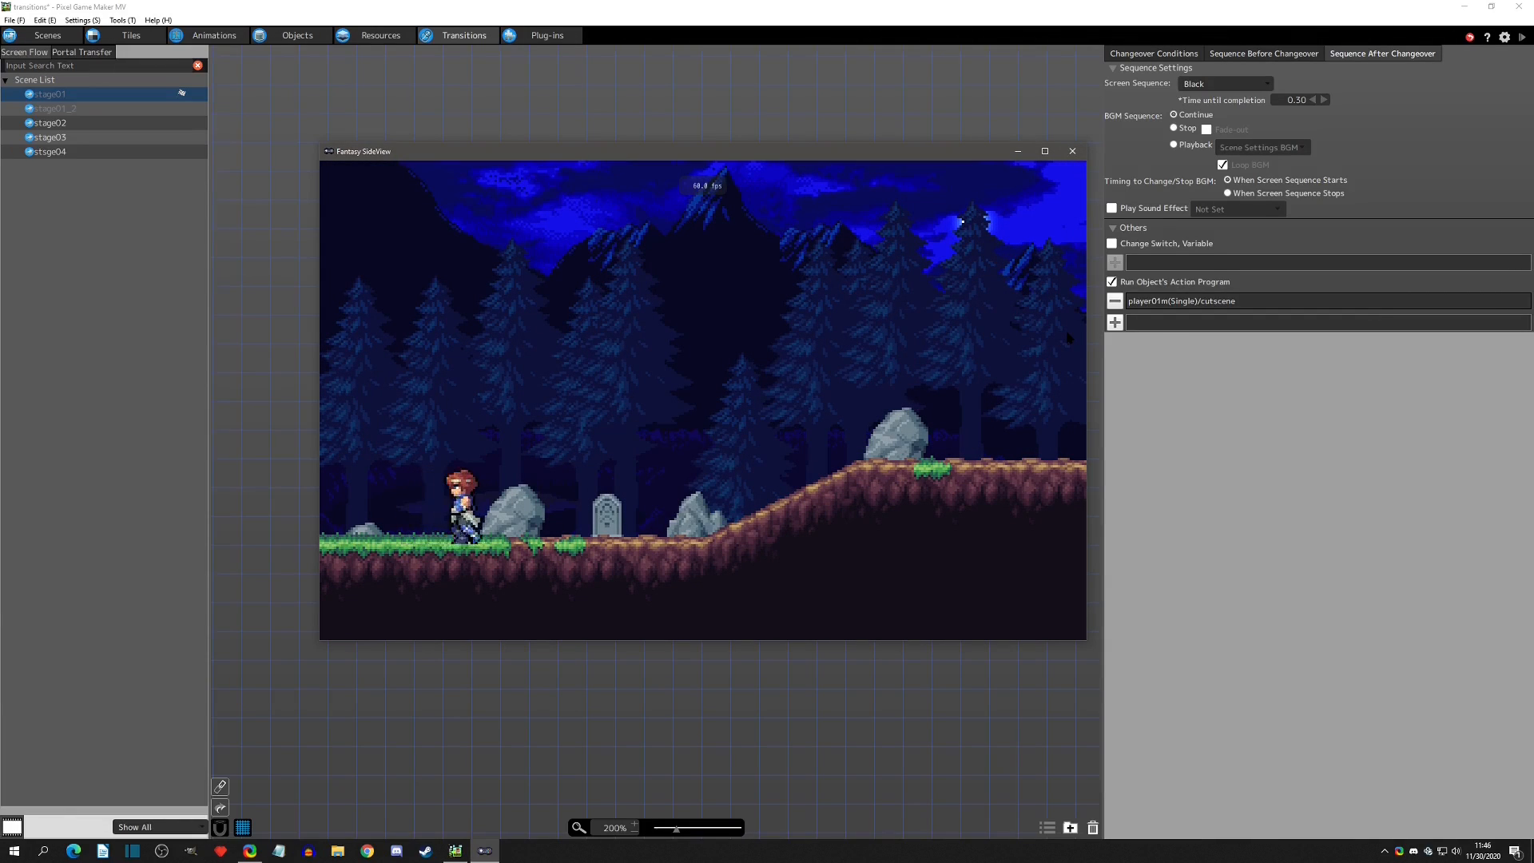
pyautogui.click(1073, 152)
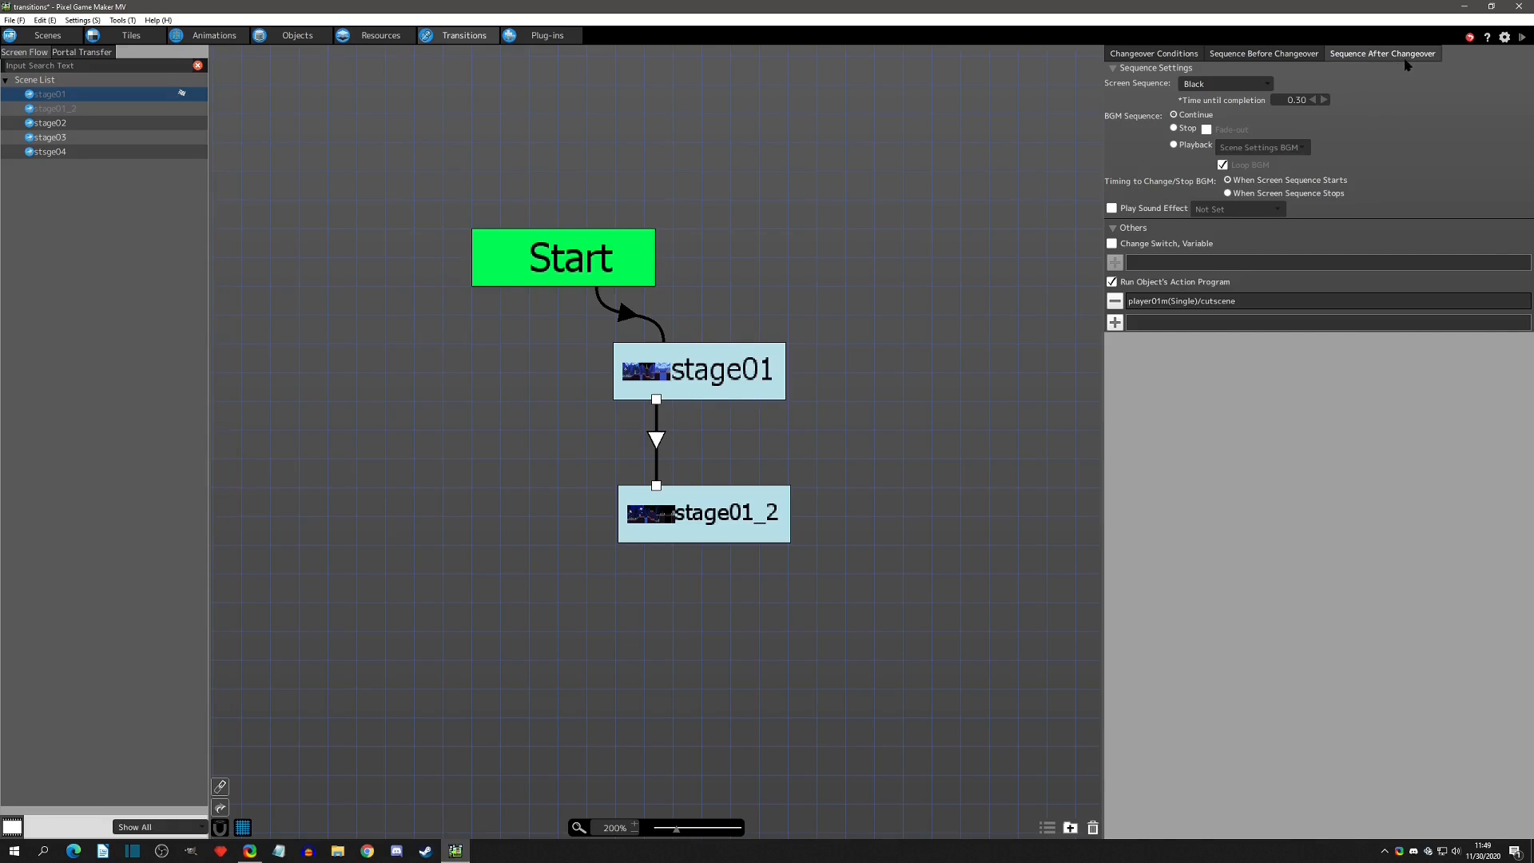
# Review the stage01 to stage01_2 link's sequence settings before and after changeover, including Play Sound Effect, and its changeover conditions
pyautogui.click(1113, 208)
pyautogui.click(1285, 56)
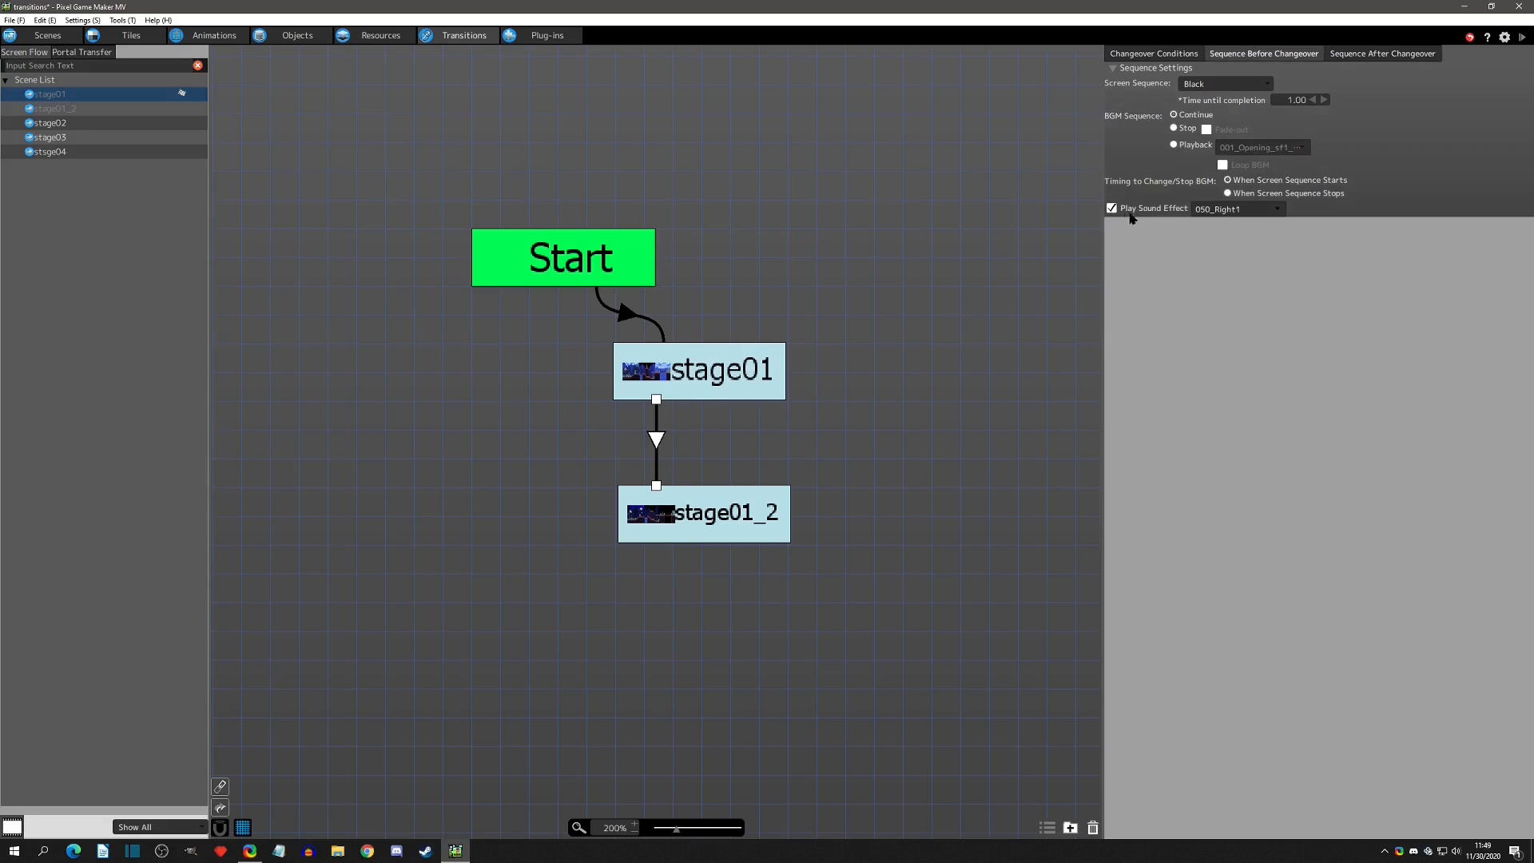
pyautogui.click(1371, 56)
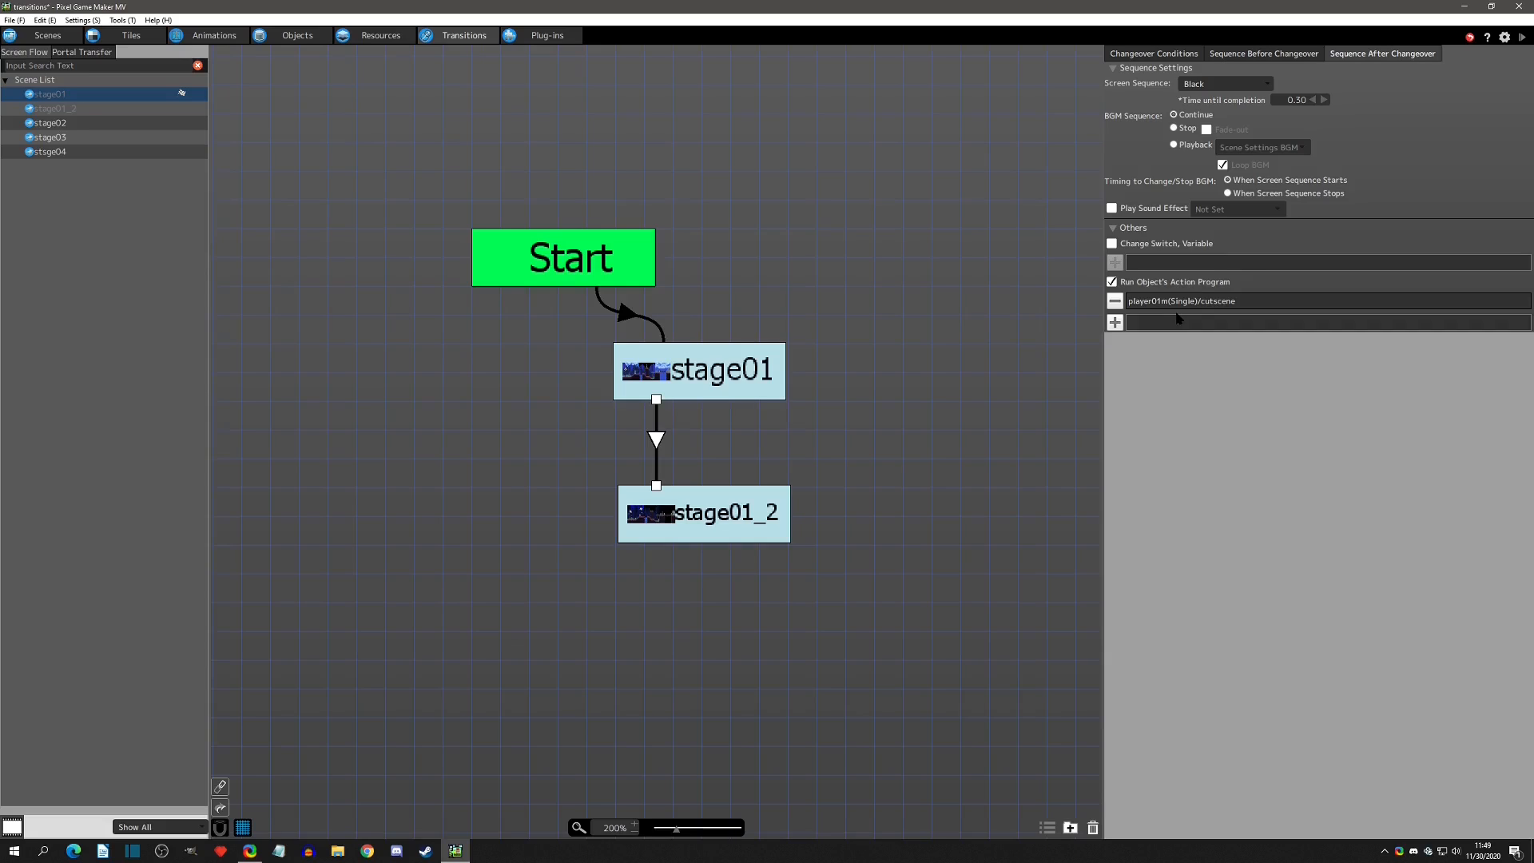
pyautogui.click(1139, 57)
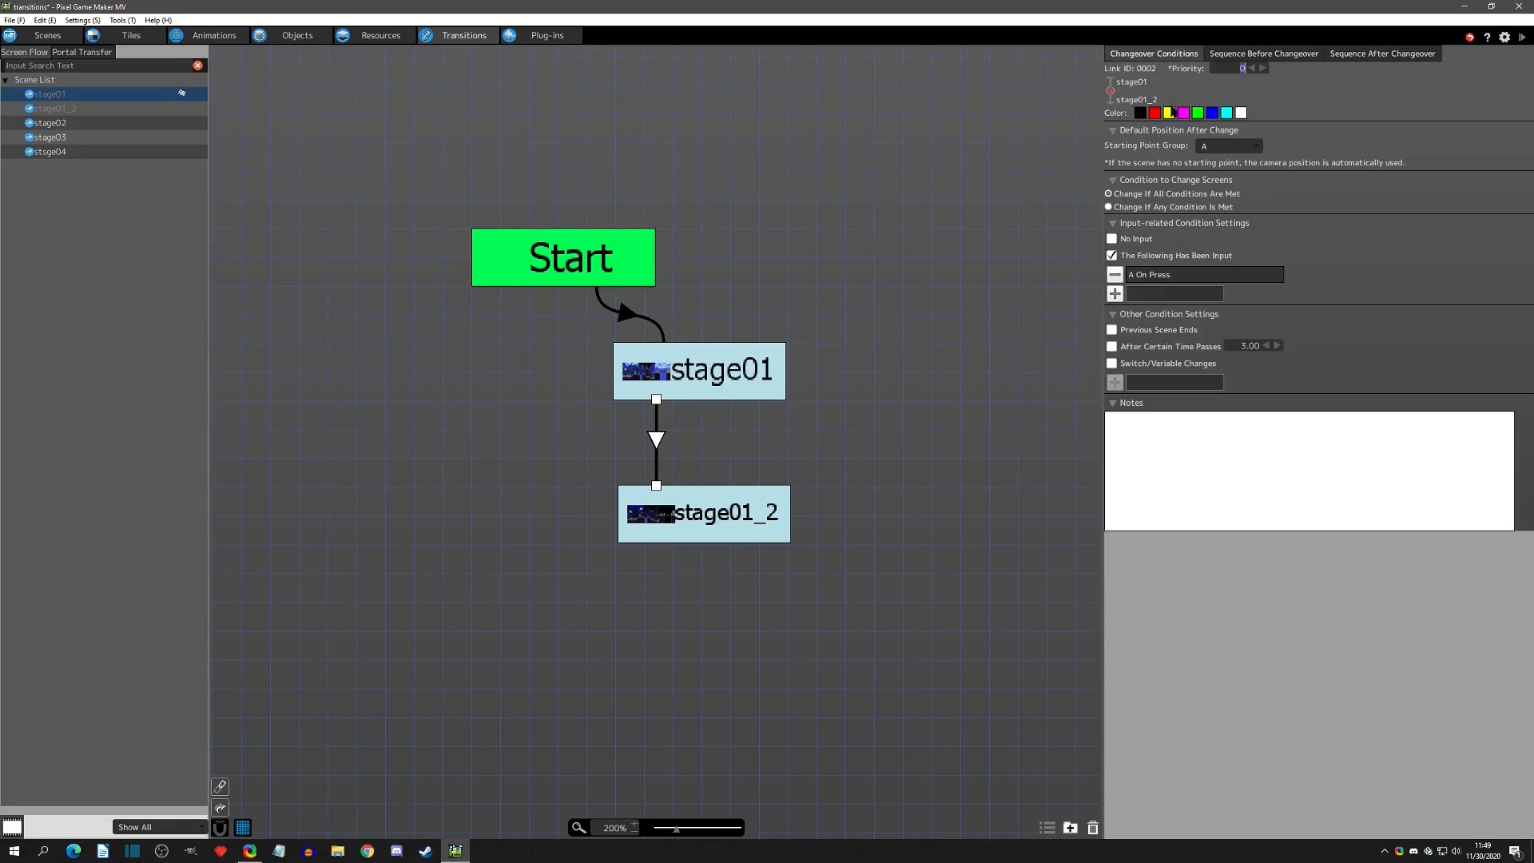